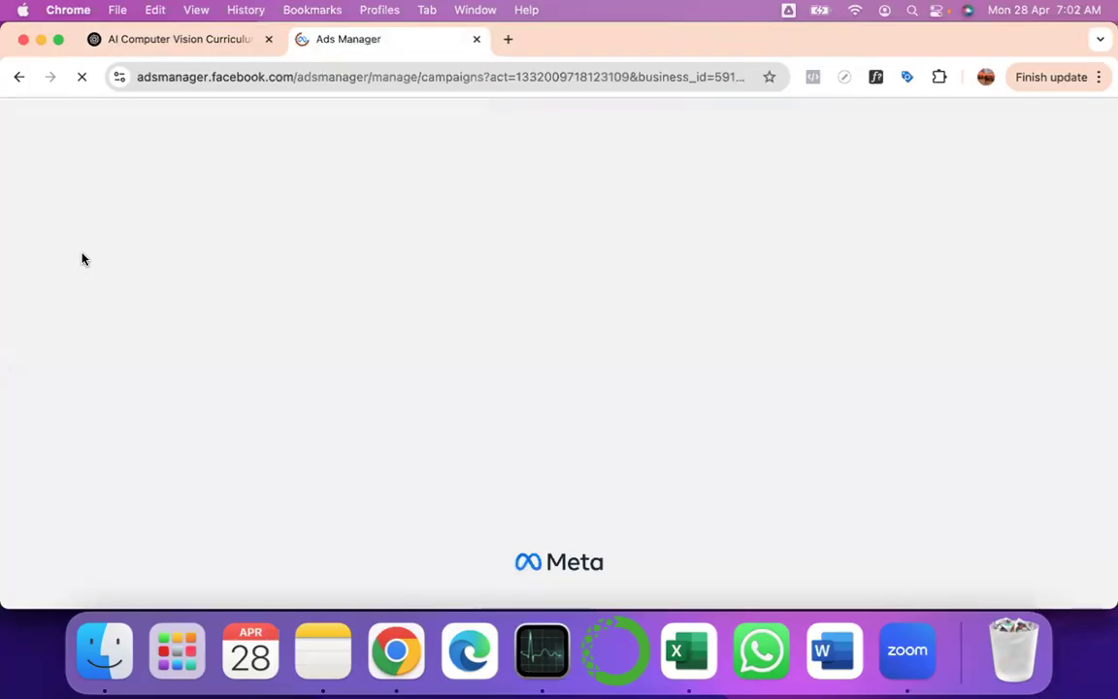
# - Force-quit the frozen Notes app from its Dock menu
pyautogui.rightClick(310, 635)
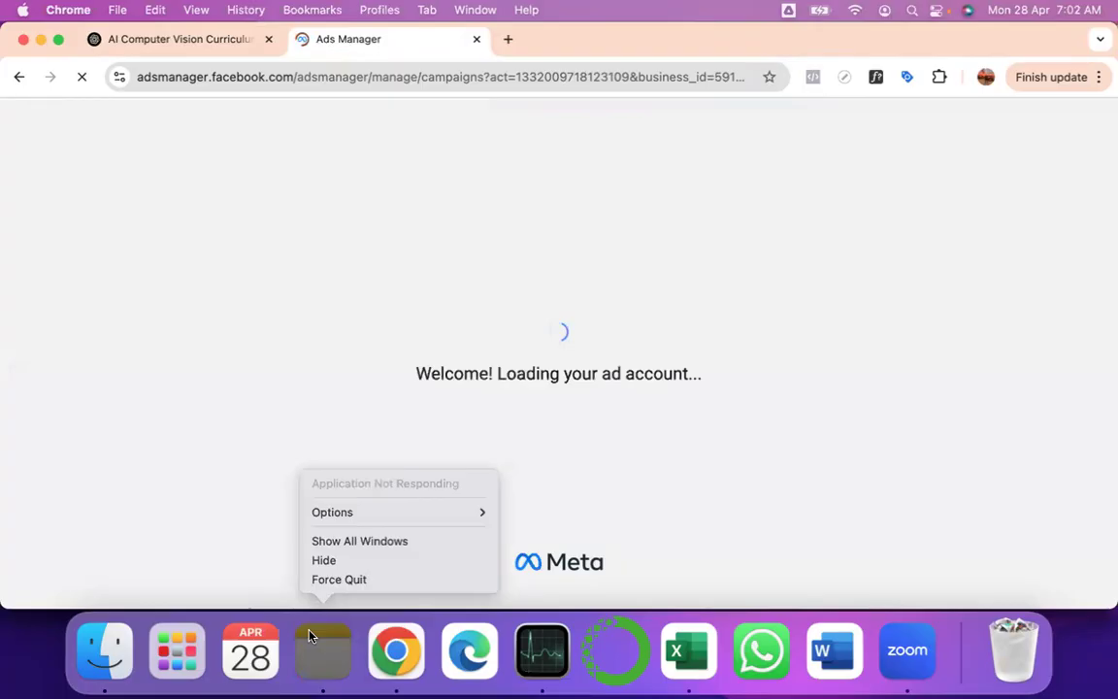
pyautogui.click(336, 588)
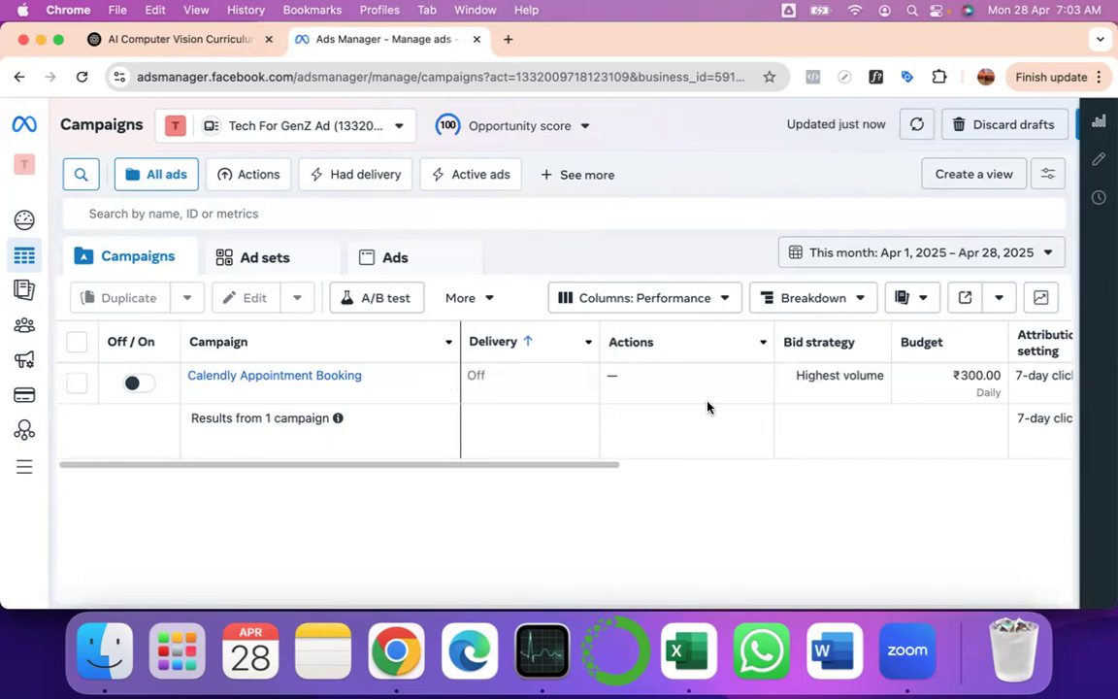
# - Review the Calendly campaign's 2 leads, 8,448 reach and ₹3,337.17 spent, then select it
pyautogui.hscroll(1, 709, 406)
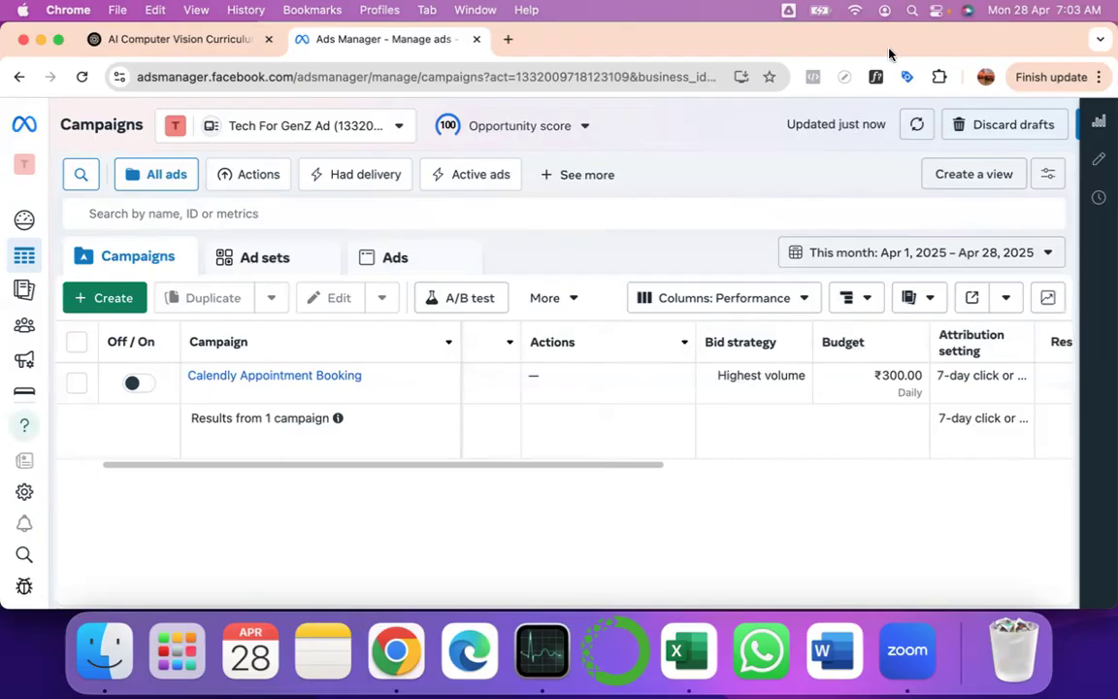
pyautogui.hscroll(2, 894, 417)
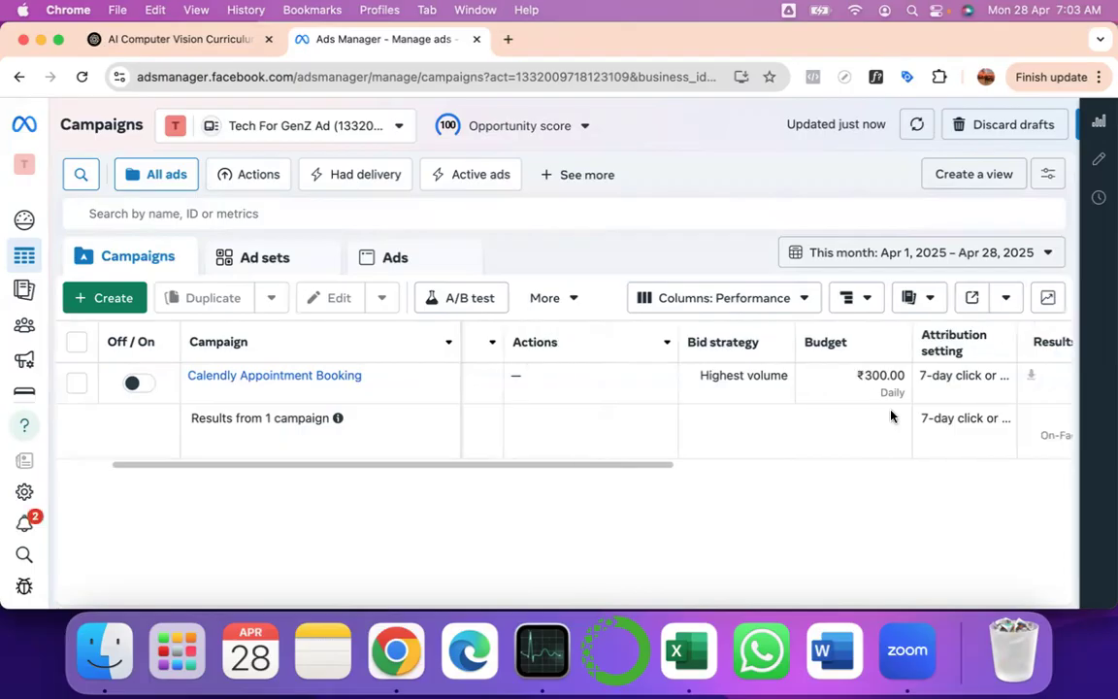
pyautogui.hscroll(2, 777, 381)
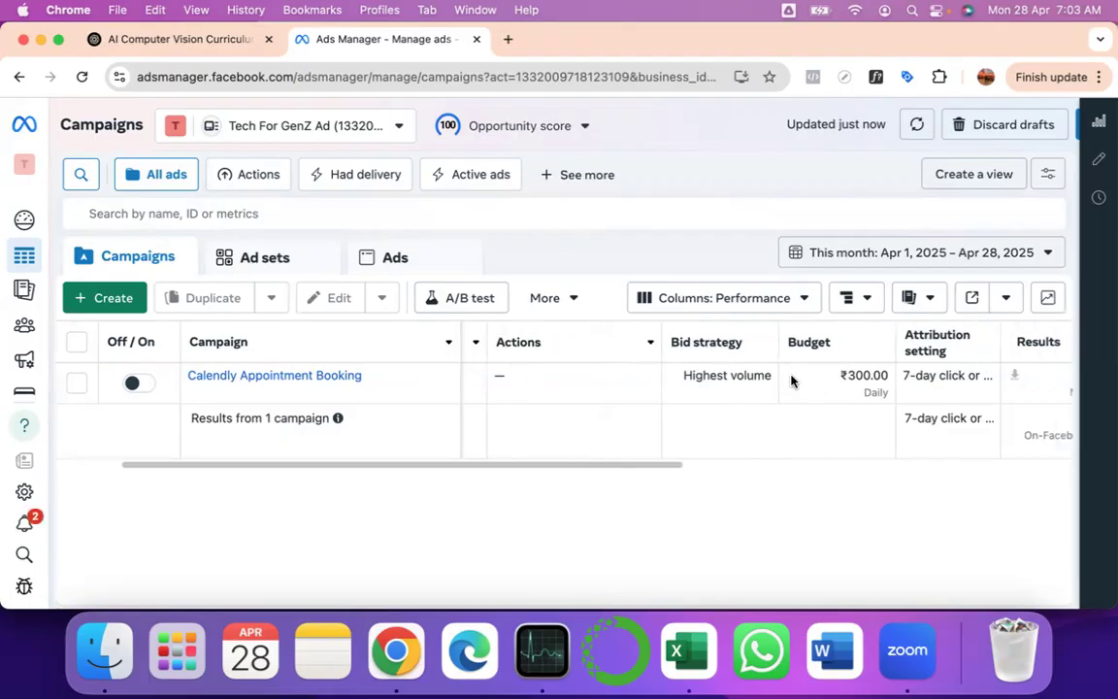
pyautogui.hscroll(4, 791, 380)
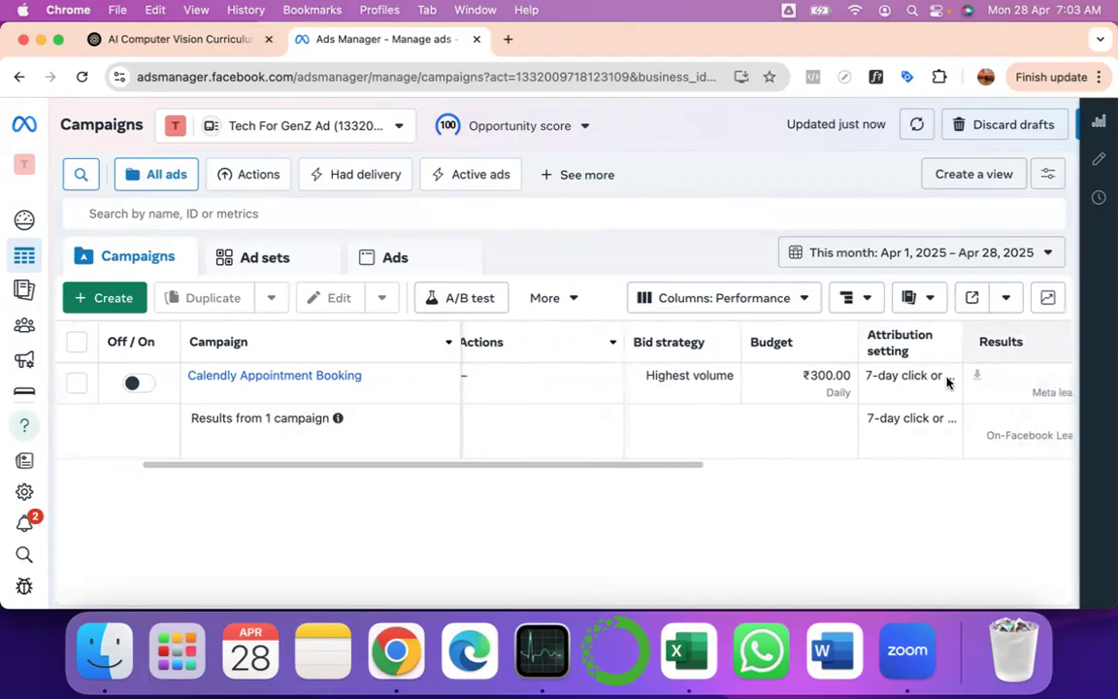
pyautogui.hscroll(10, 776, 408)
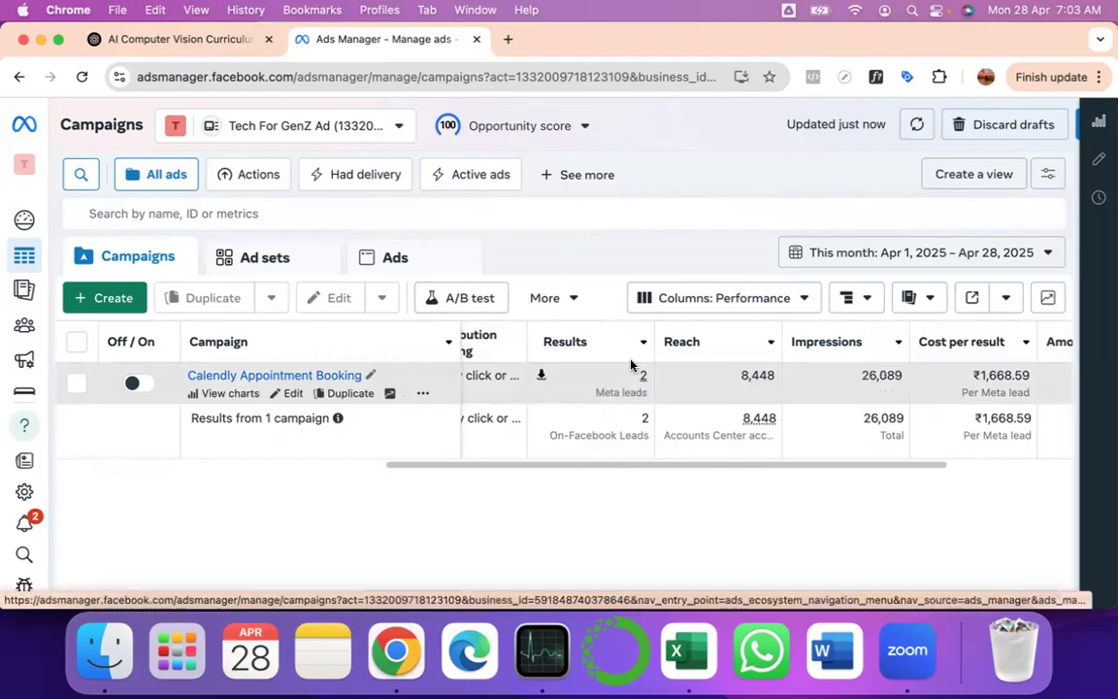
pyautogui.hscroll(-1, 740, 397)
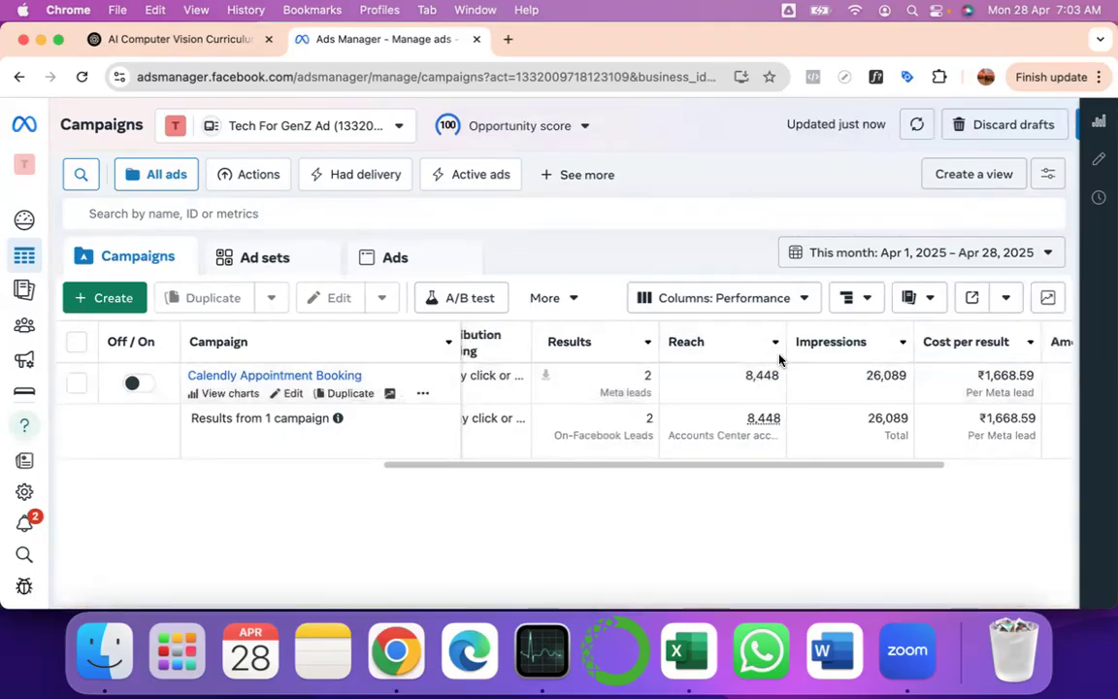
pyautogui.moveTo(760, 388)
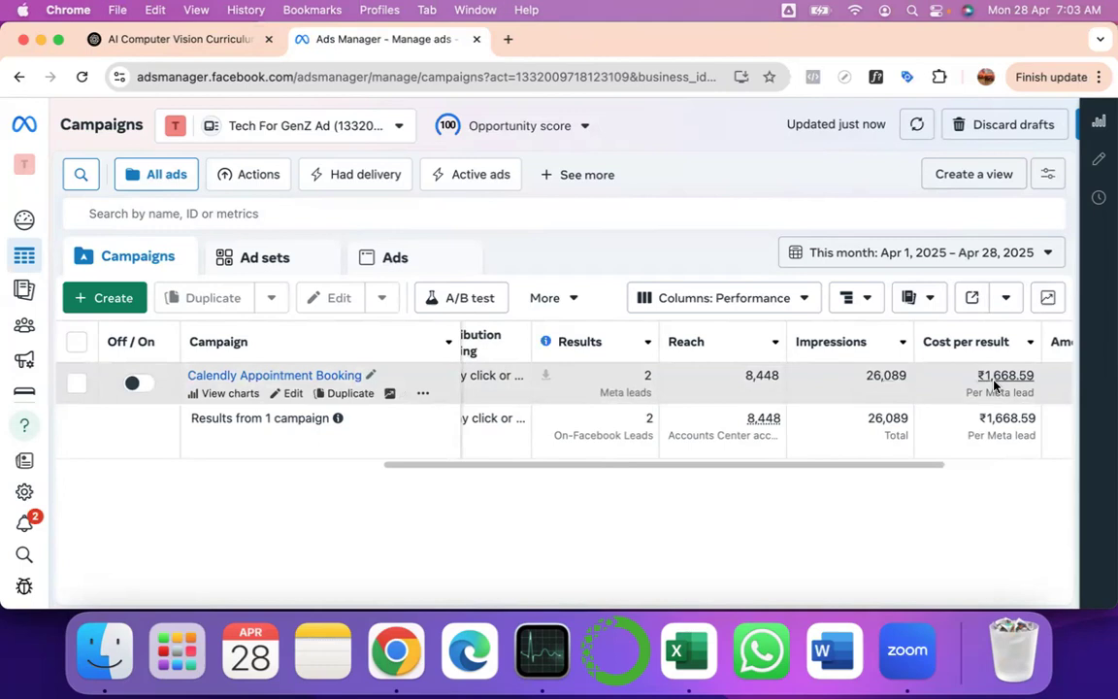
pyautogui.hscroll(4, 489, 419)
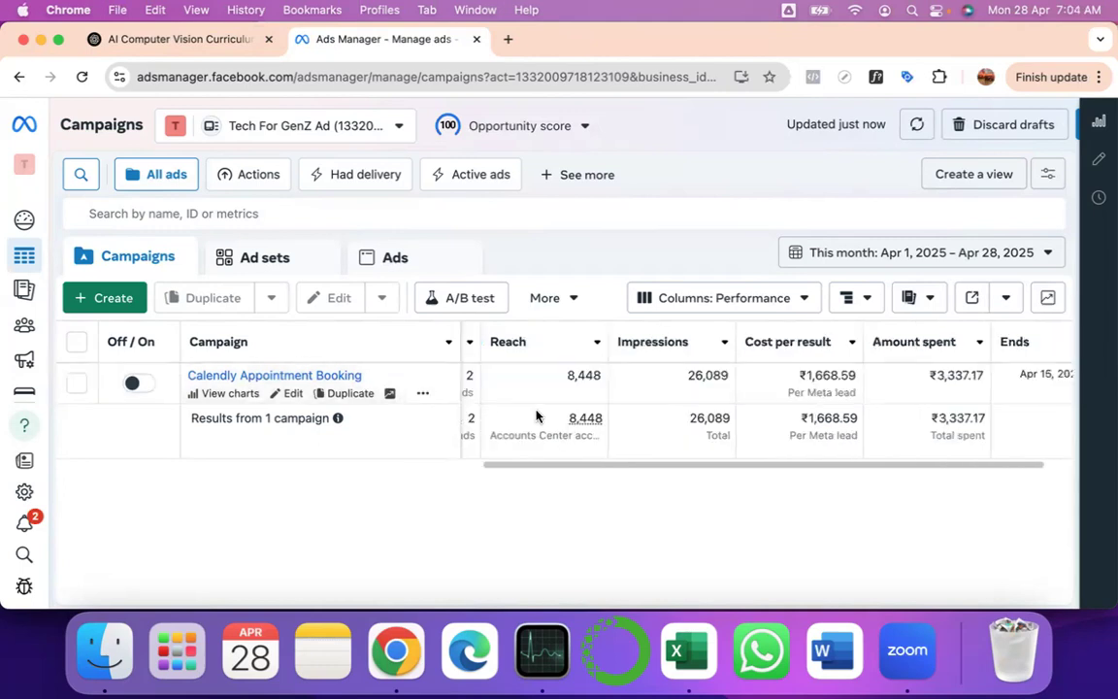
pyautogui.hscroll(-10, 535, 416)
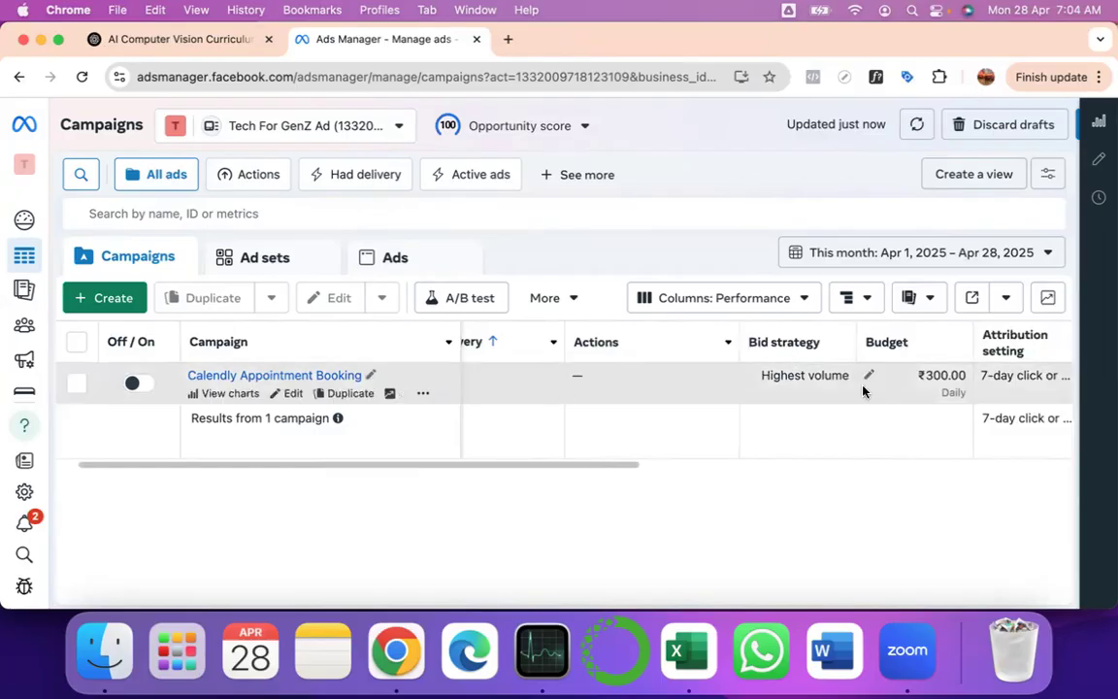
pyautogui.hscroll(3, 912, 377)
pyautogui.hscroll(2, 911, 377)
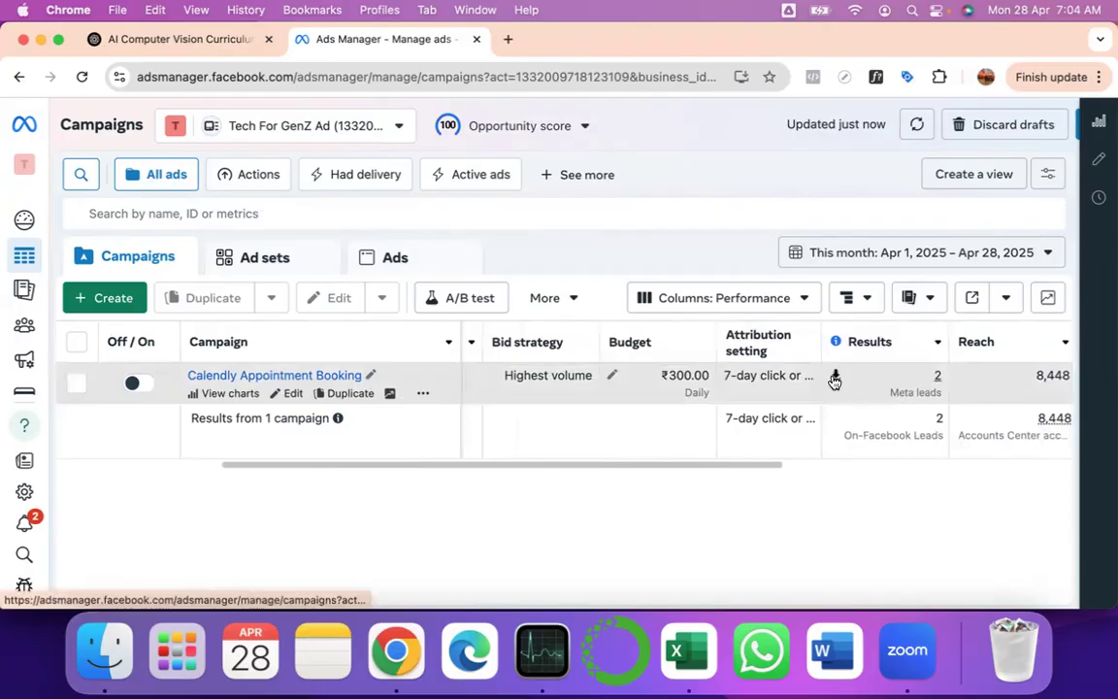
pyautogui.click(835, 380)
# - Download the Calendly campaign's leads from the last 90 days as a CSV file
pyautogui.click(835, 378)
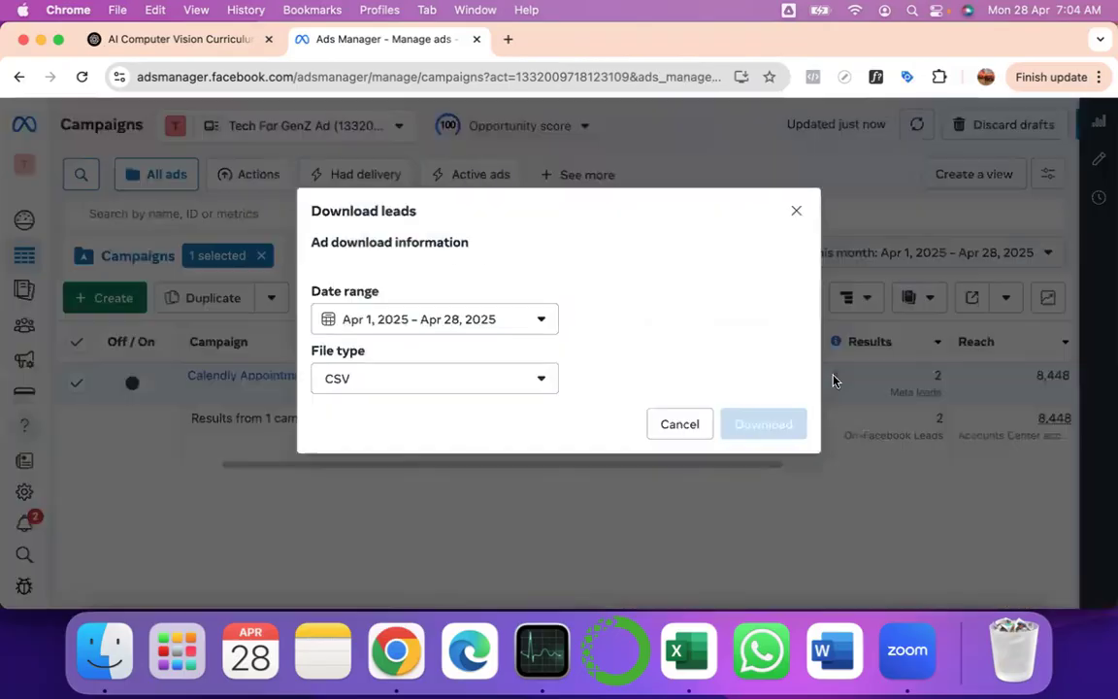
pyautogui.click(549, 319)
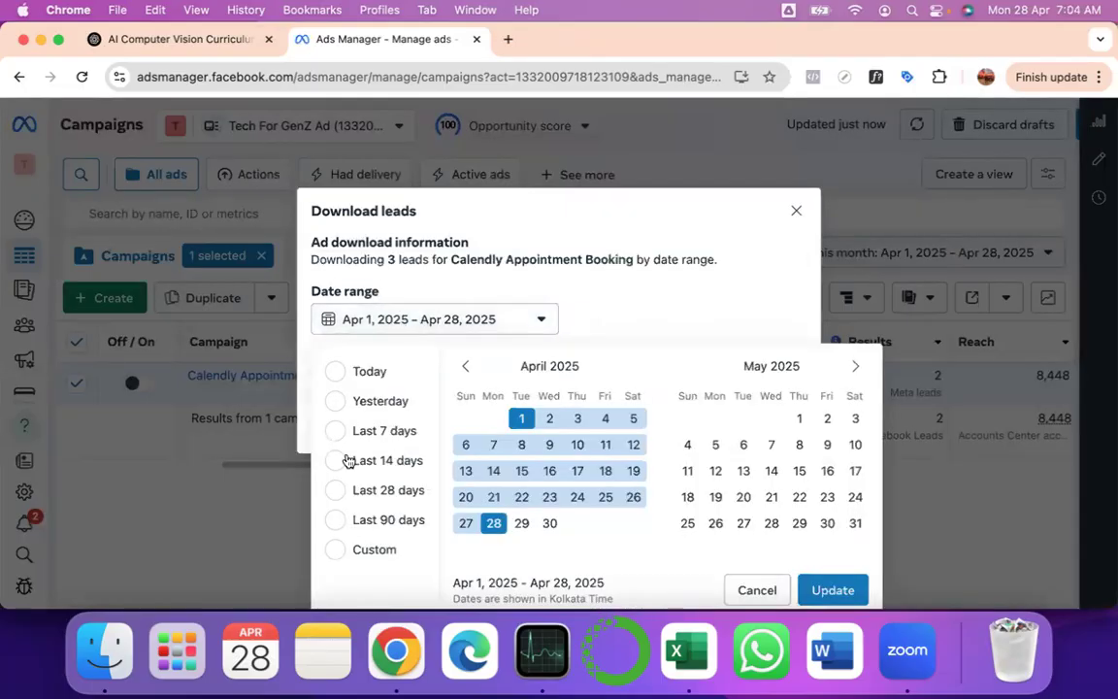
pyautogui.click(335, 520)
pyautogui.click(814, 582)
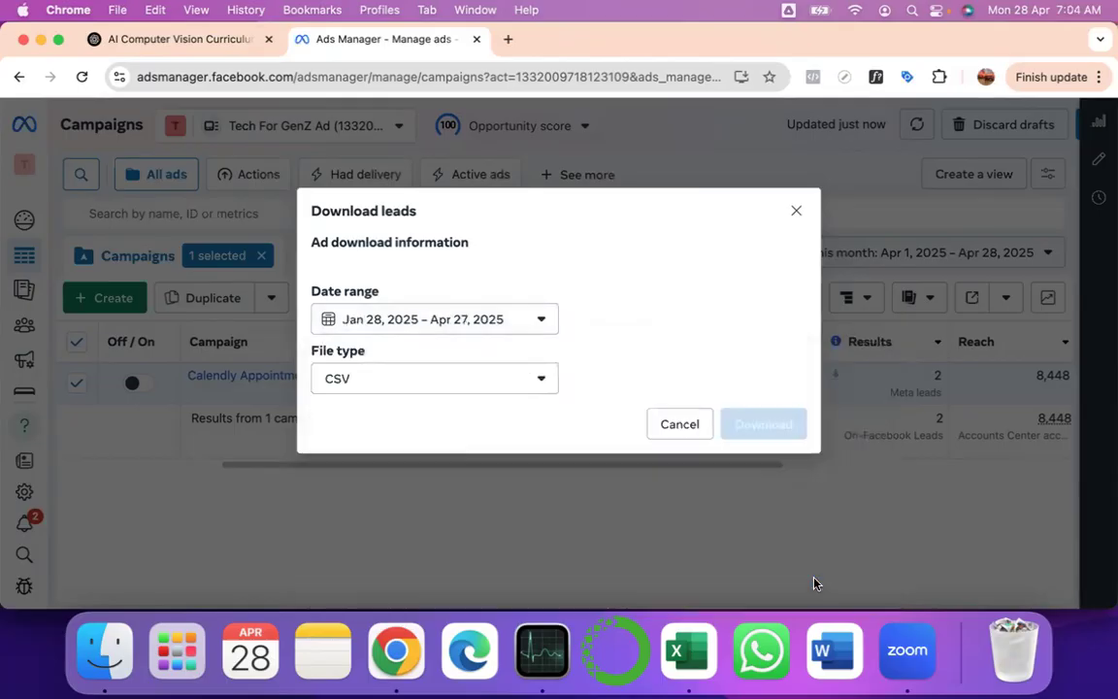
pyautogui.click(750, 424)
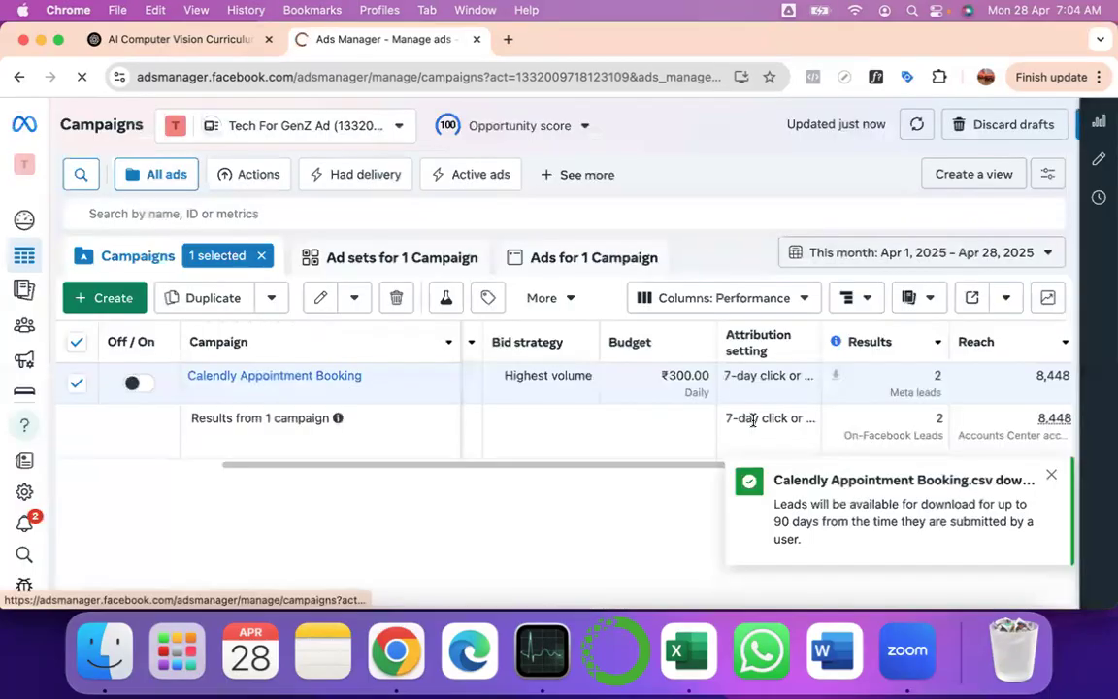
pyautogui.click(107, 646)
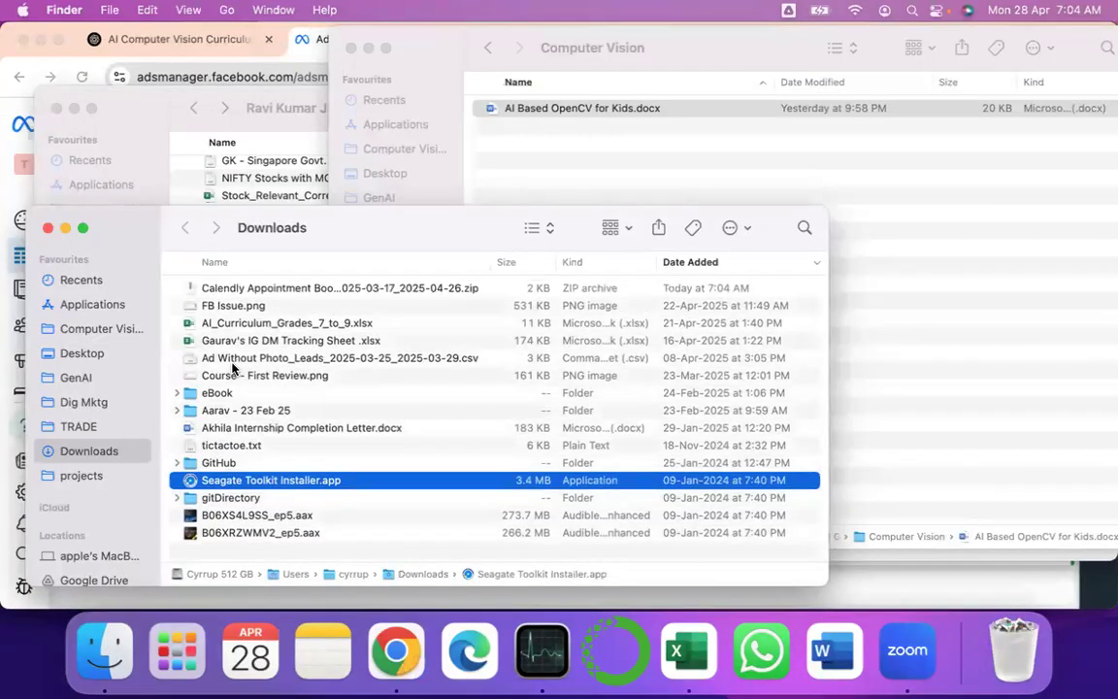
# - Expand the downloaded Calendly leads zip in Downloads, then return to Ads Manager
pyautogui.click(269, 292)
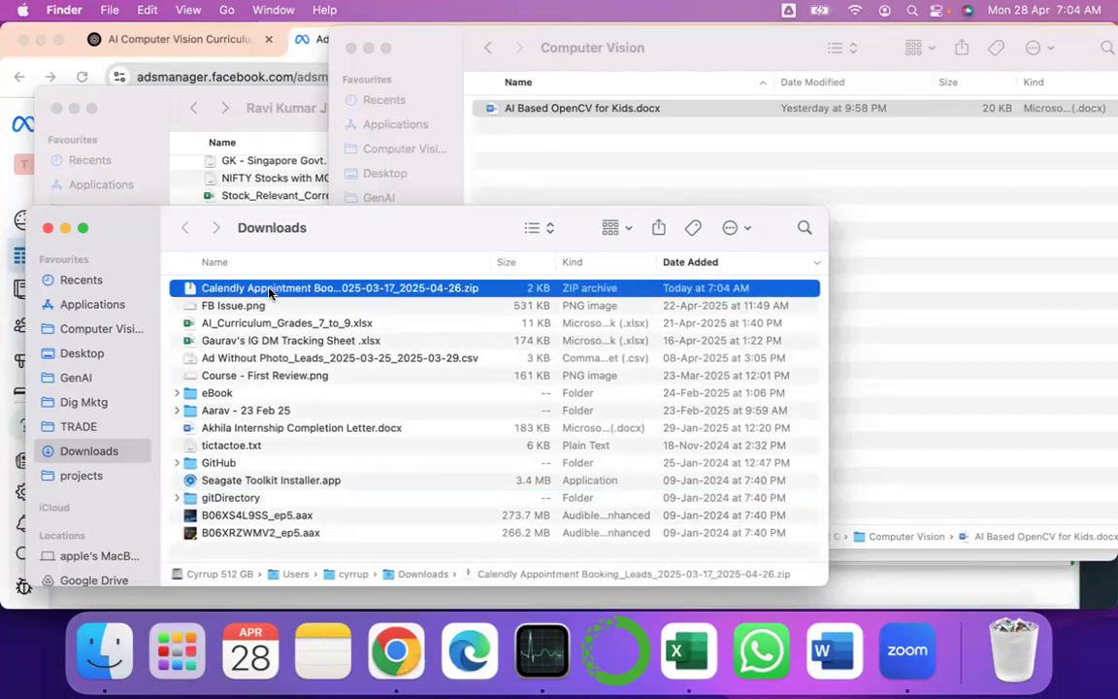
pyautogui.doubleClick(269, 292)
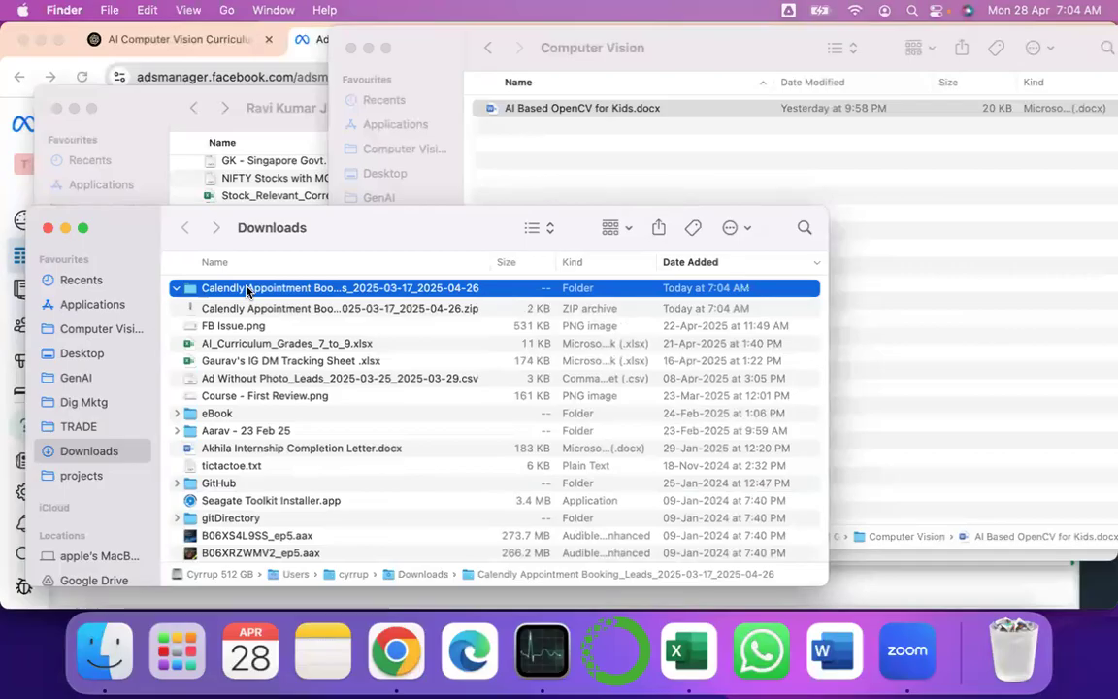
pyautogui.click(311, 43)
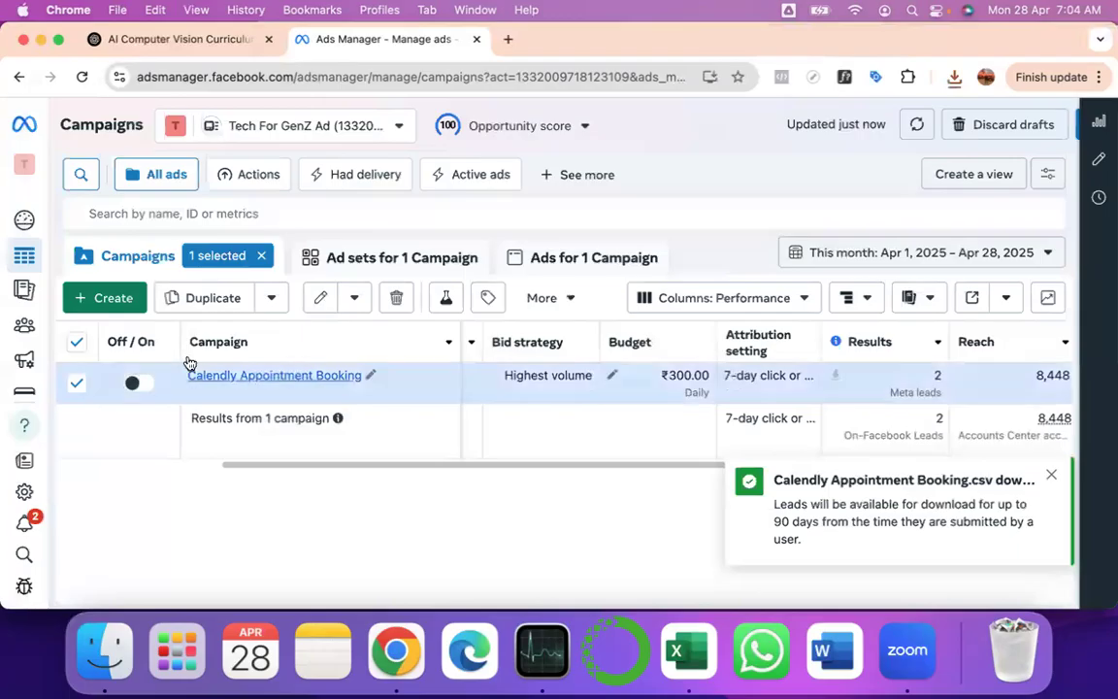
# - List the campaign's two ads, Ad Without Photo and Ad With Photo, then switch to Finder
pyautogui.click(586, 260)
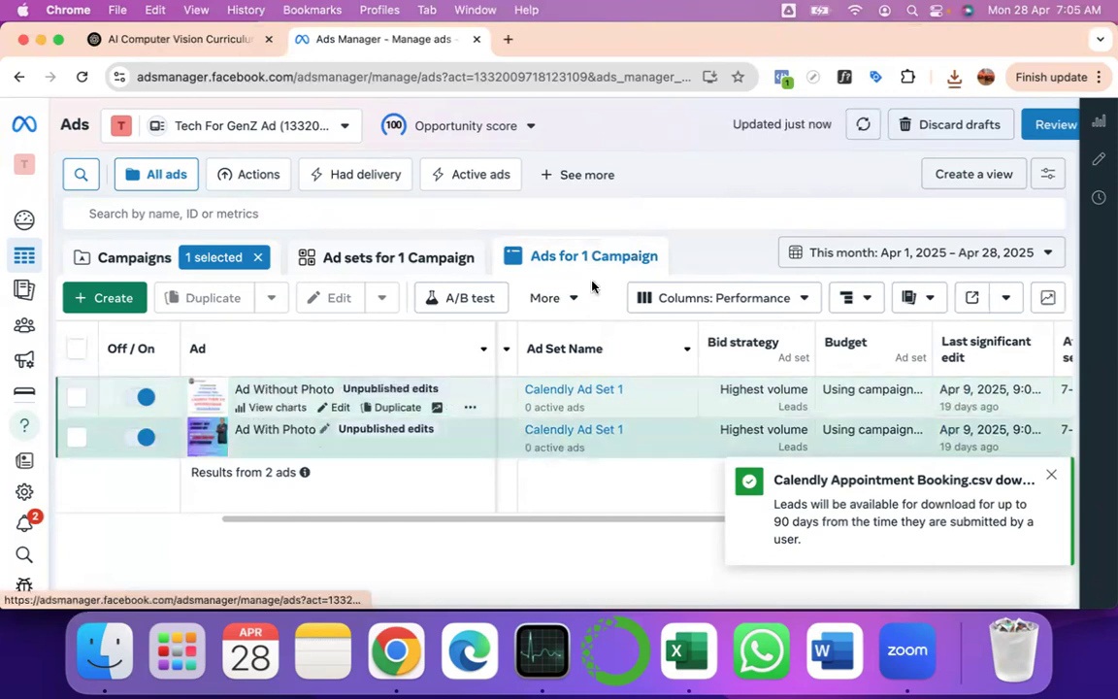
pyautogui.press('super+Tab')
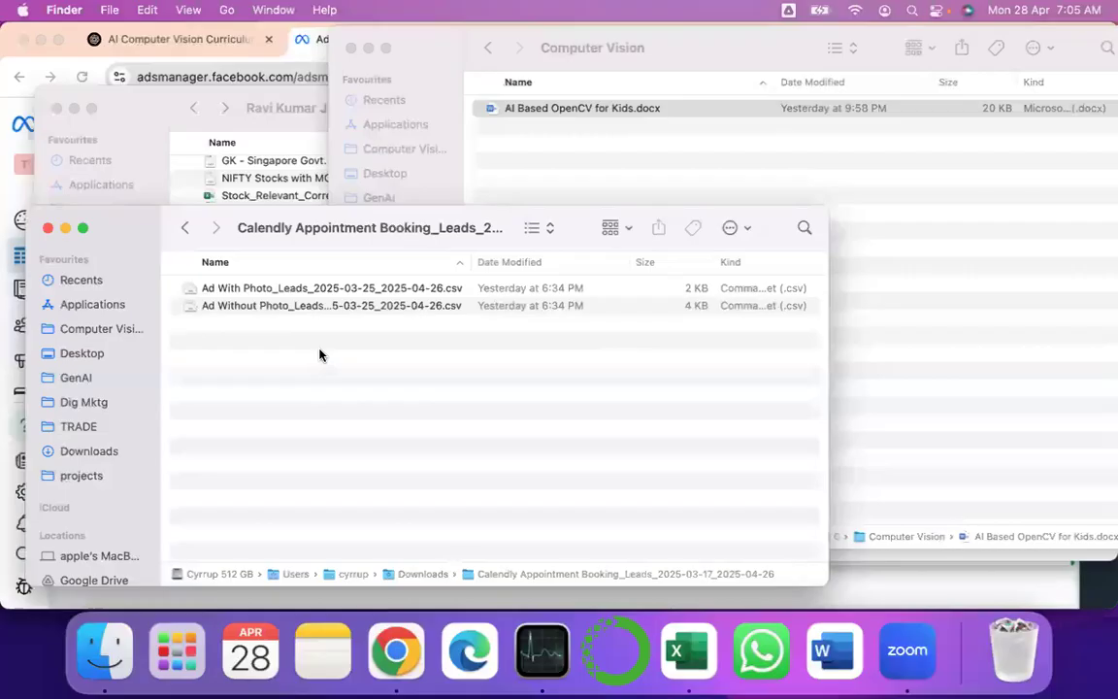
# - Open Ad With Photo_Leads_2025-03-25_2025-04-26.csv in Excel from the Calendly leads folder
pyautogui.click(271, 292)
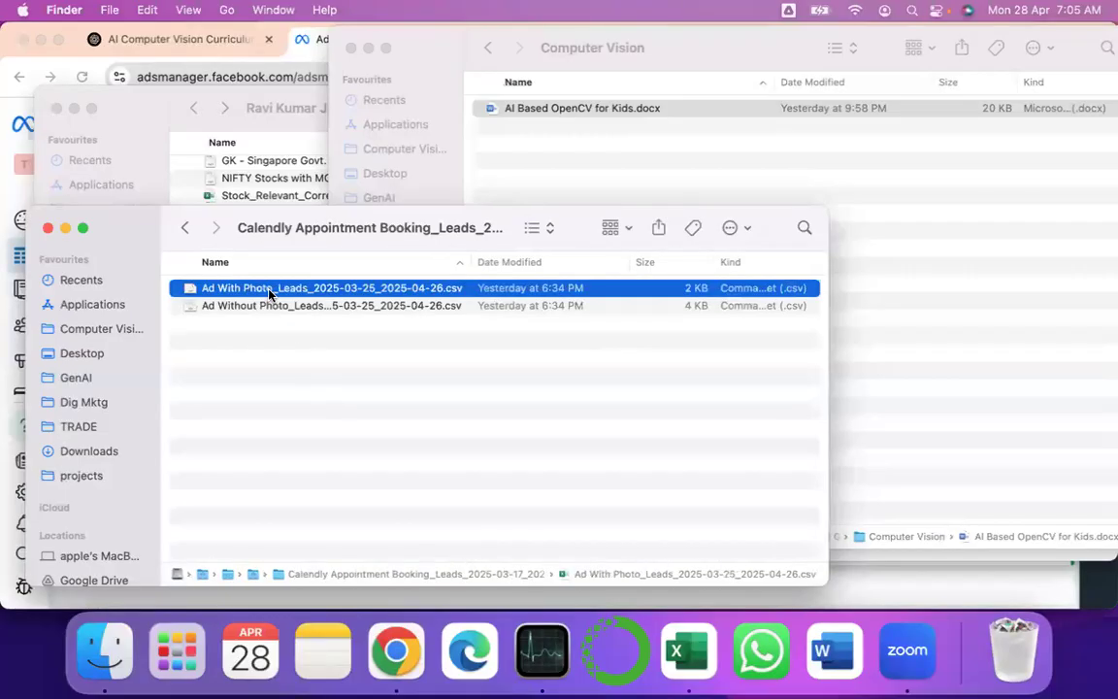
pyautogui.click(255, 310)
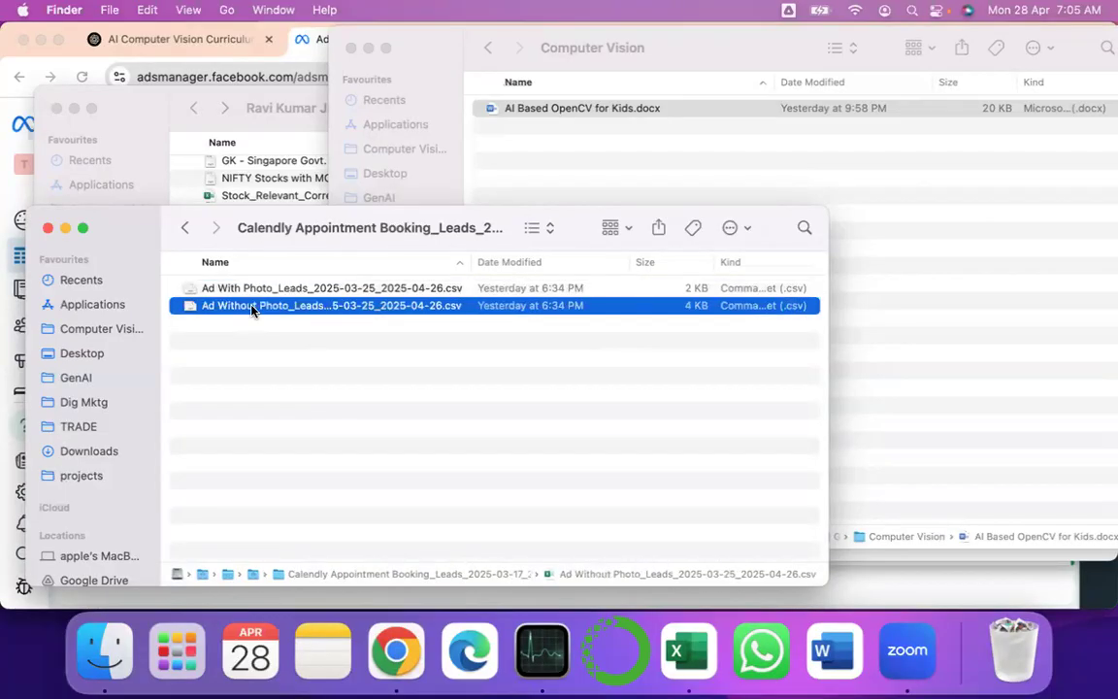
pyautogui.click(267, 292)
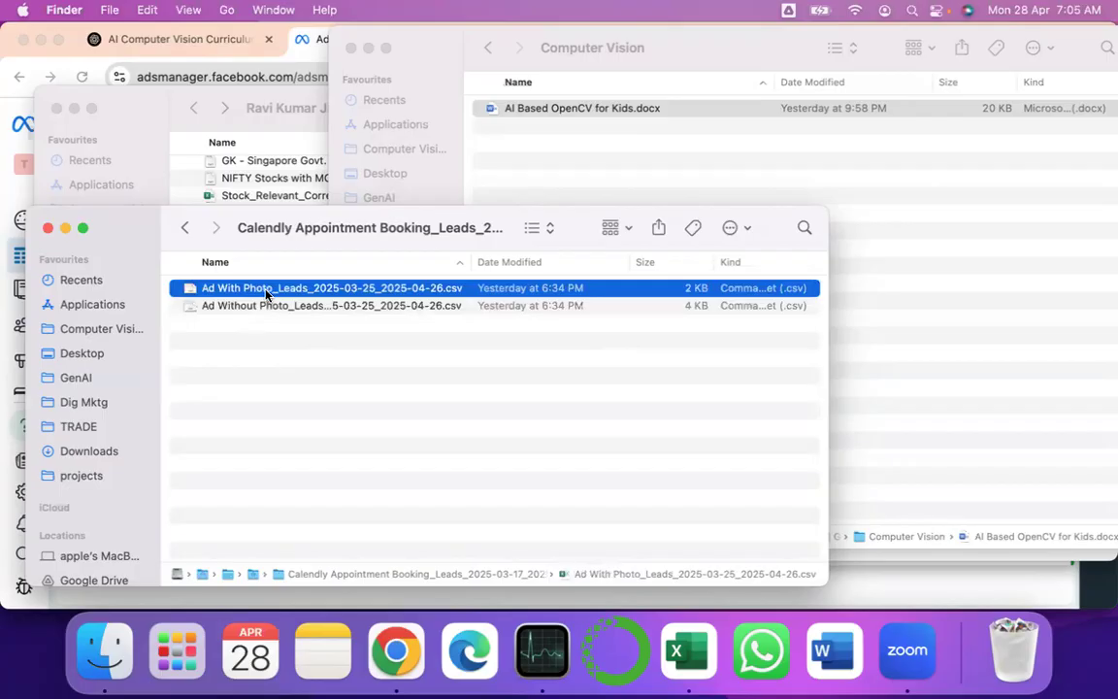
pyautogui.doubleClick(267, 290)
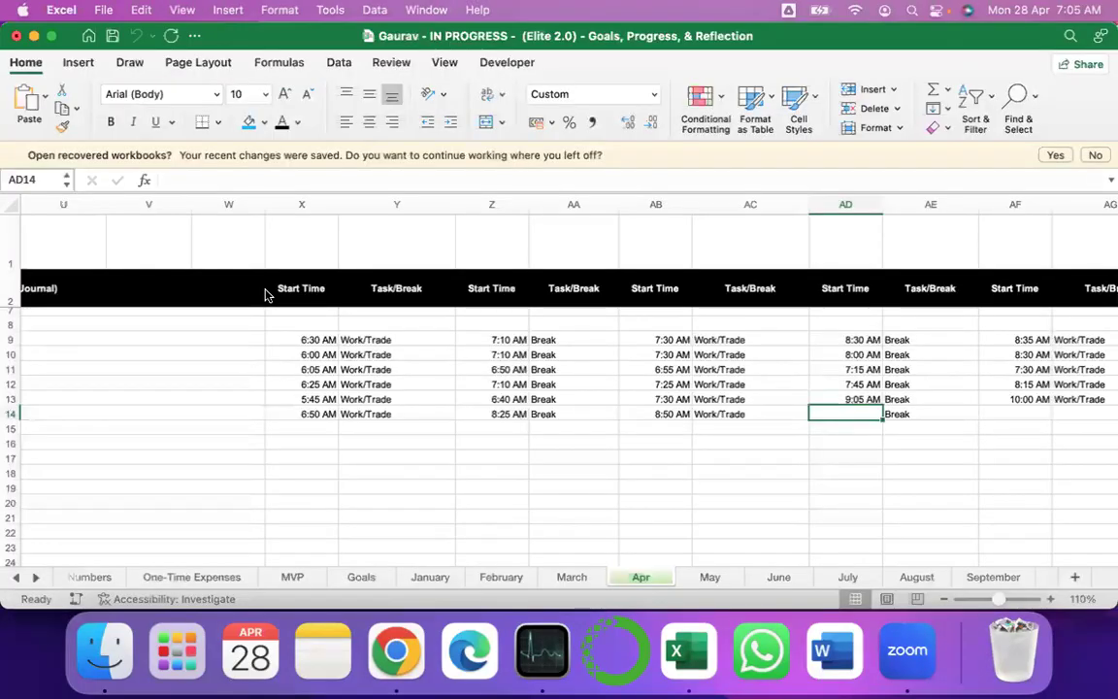
pyautogui.press('super+Tab')
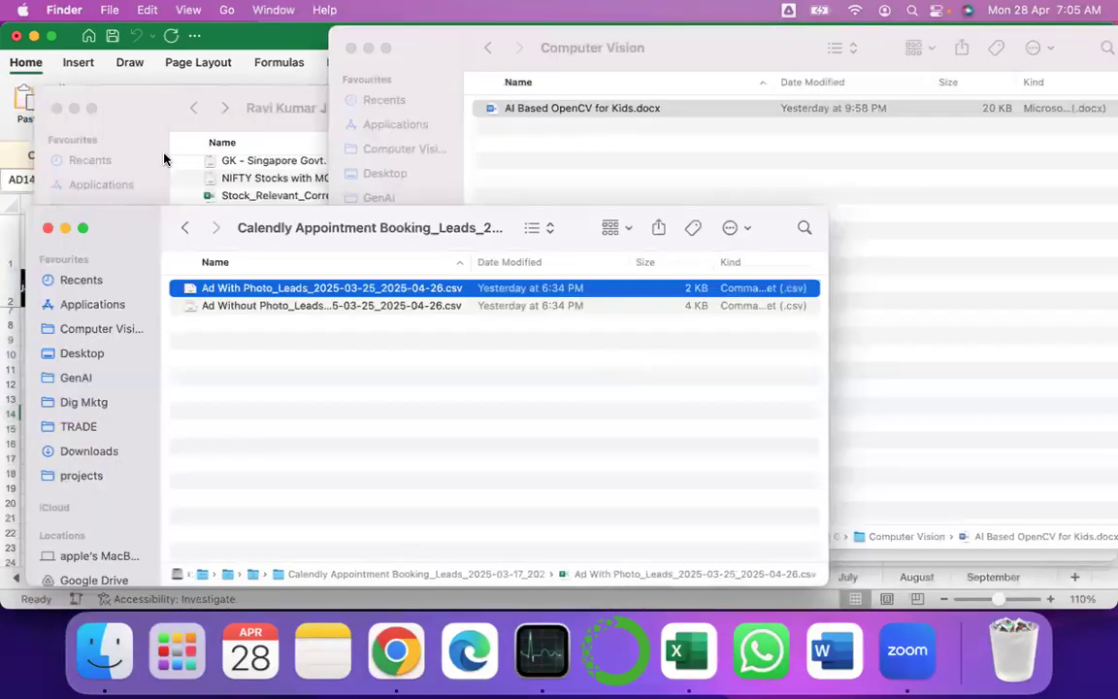
pyautogui.doubleClick(211, 293)
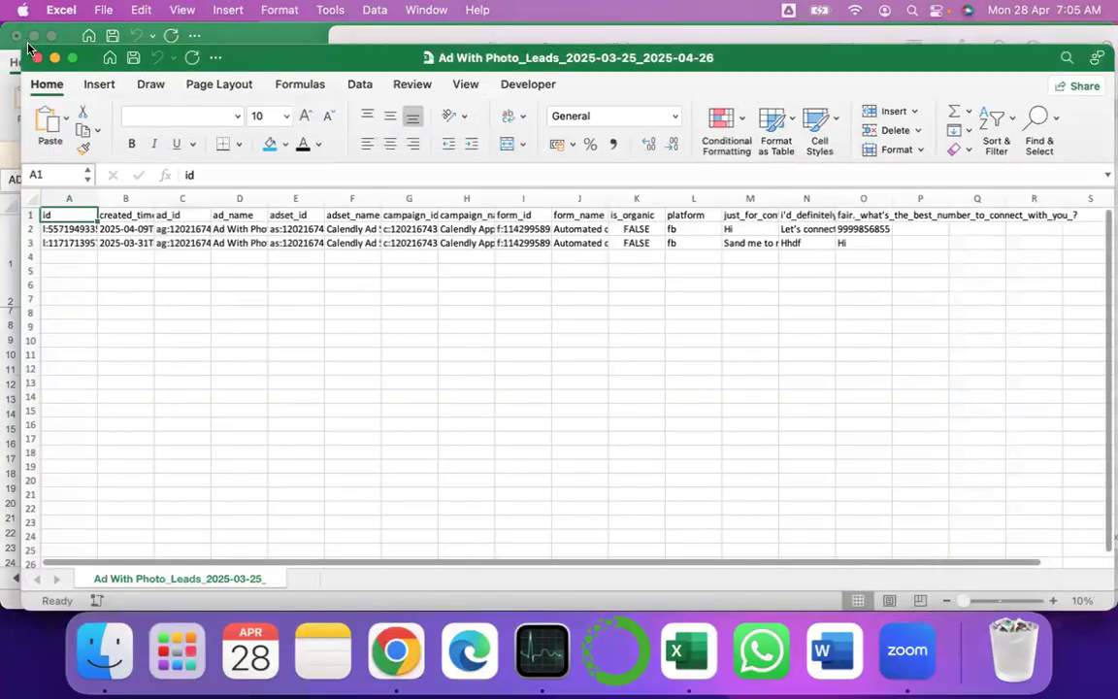
# - Maximize the leads sheet and widen columns A, J and M to show ids, form names and questions
pyautogui.moveTo(21, 46); pyautogui.dragTo(8, 9)
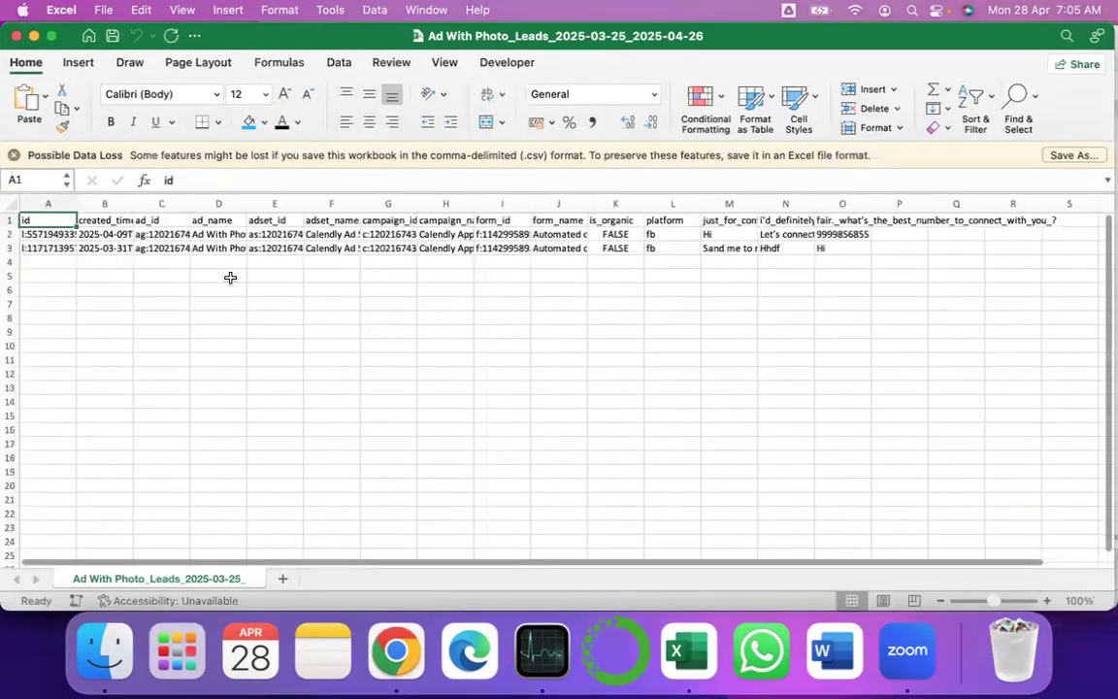
pyautogui.moveTo(76, 208); pyautogui.dragTo(243, 203)
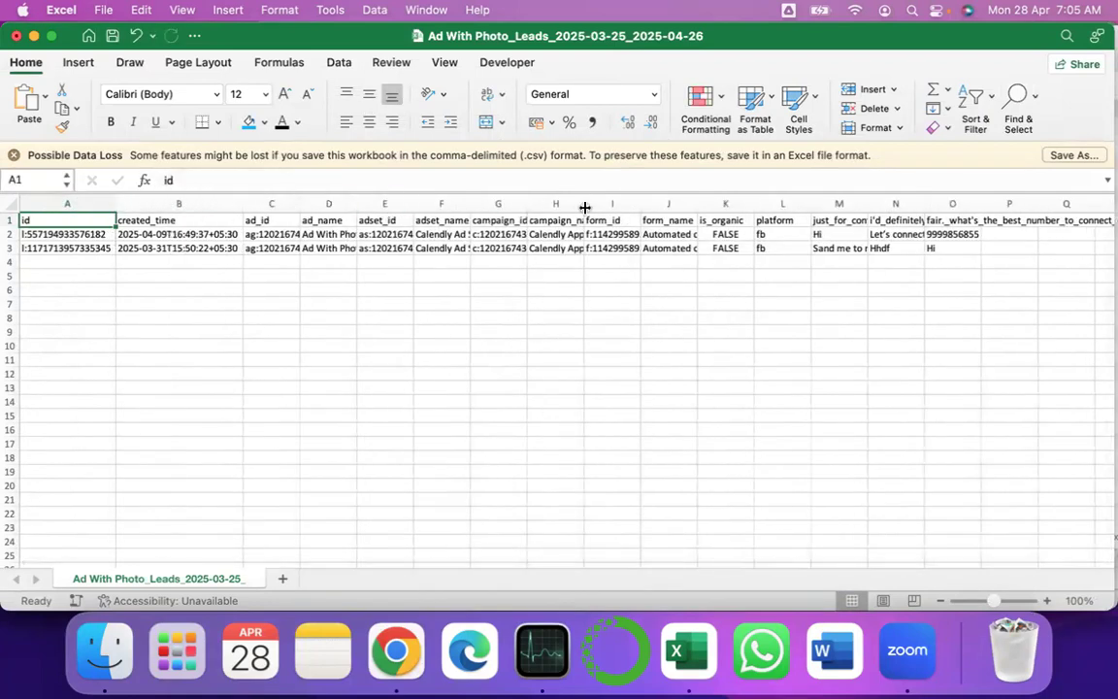
pyautogui.moveTo(698, 203); pyautogui.dragTo(786, 291)
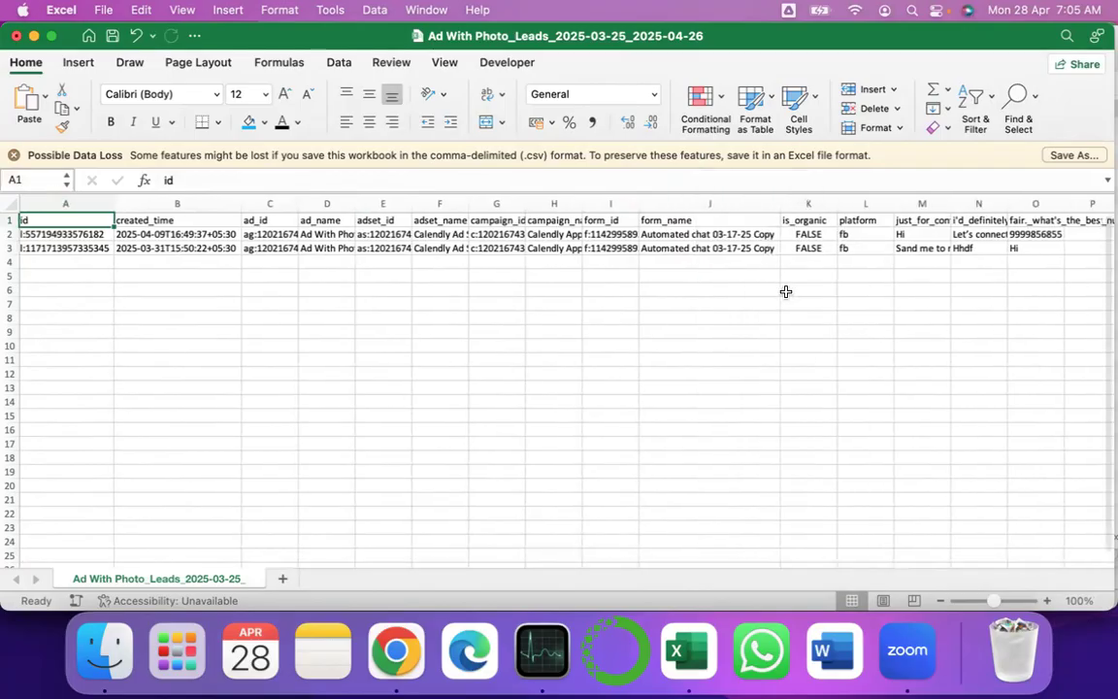
pyautogui.hscroll(5, 786, 291)
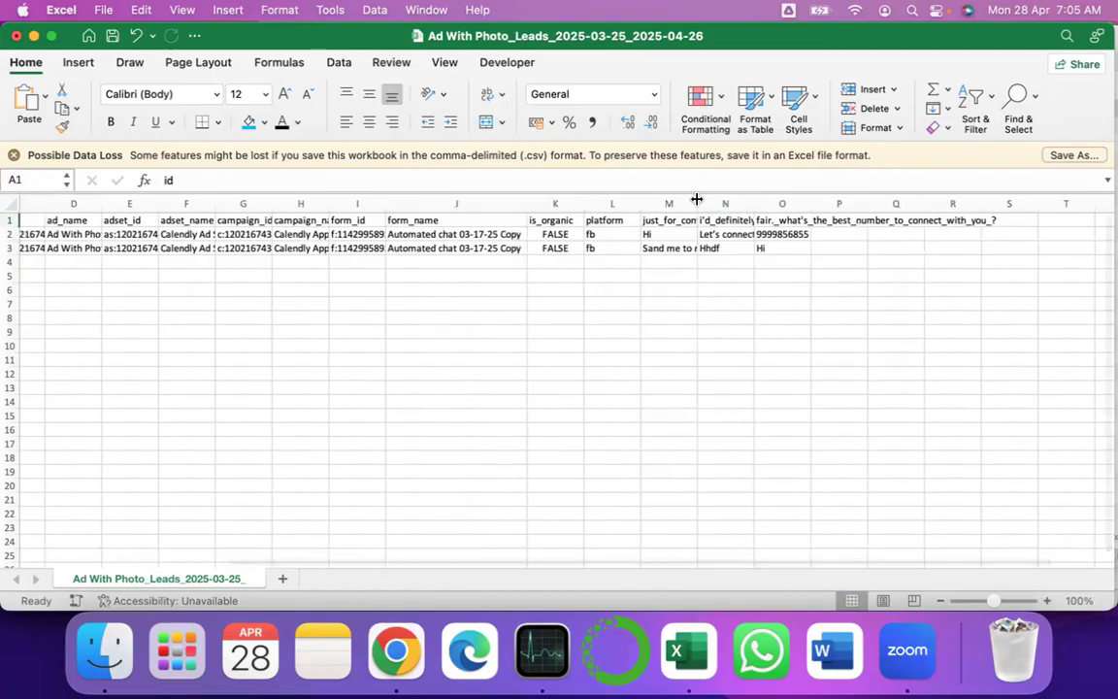
pyautogui.doubleClick(698, 200)
pyautogui.hscroll(-5, 778, 333)
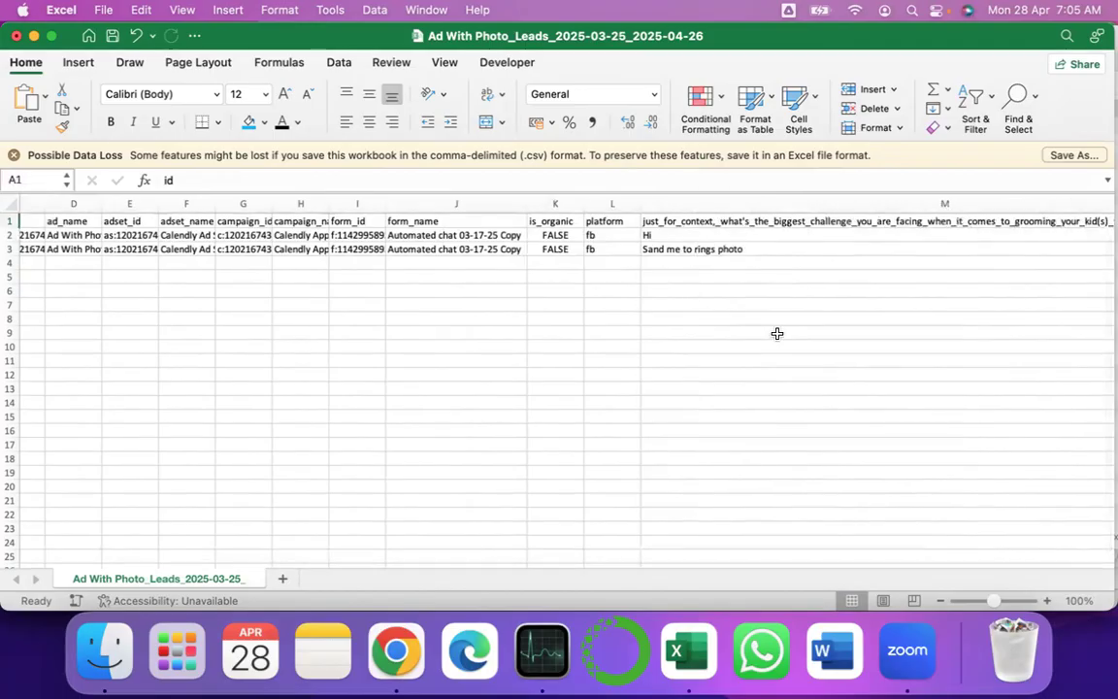
pyautogui.hscroll(8, 510, 337)
pyautogui.hscroll(2, 754, 324)
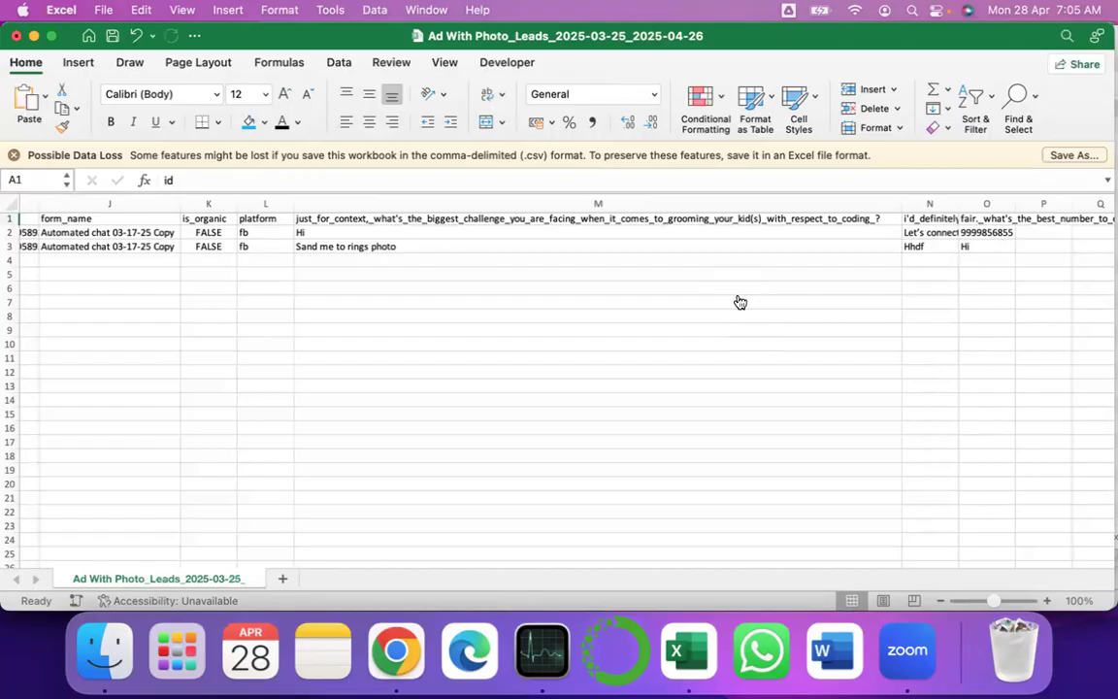
# - Read the WhatsApp reply in N2 and the phone answer in O2, then return to Ads Manager
pyautogui.press('super+Tab')
pyautogui.press('super+Tab')
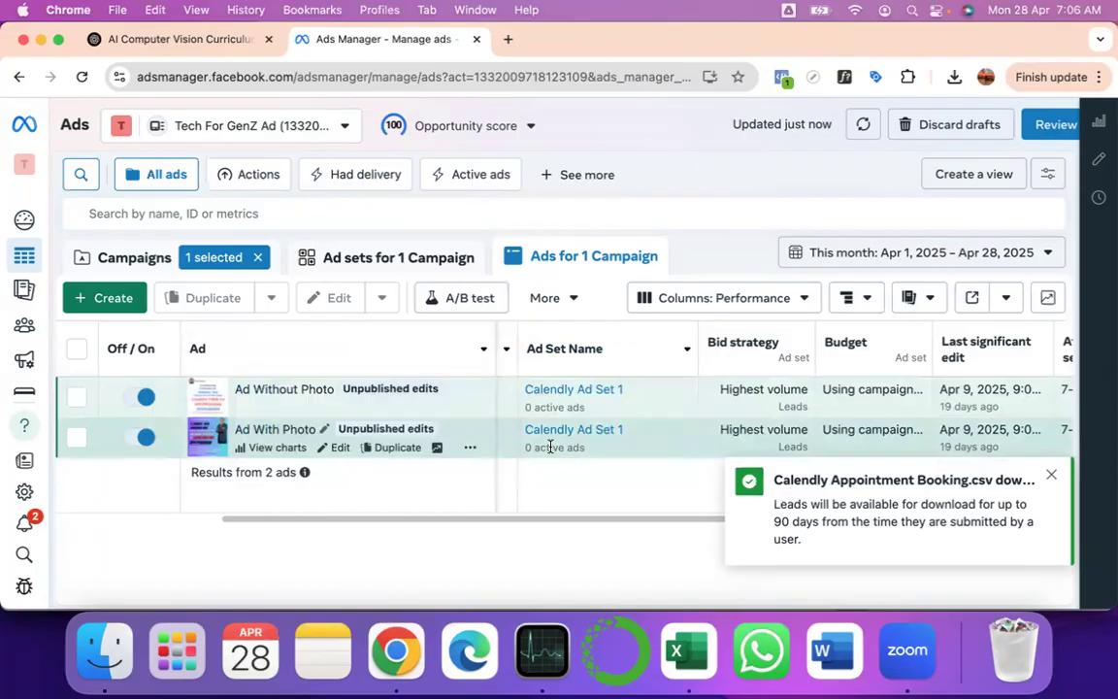
pyautogui.press('super+Tab')
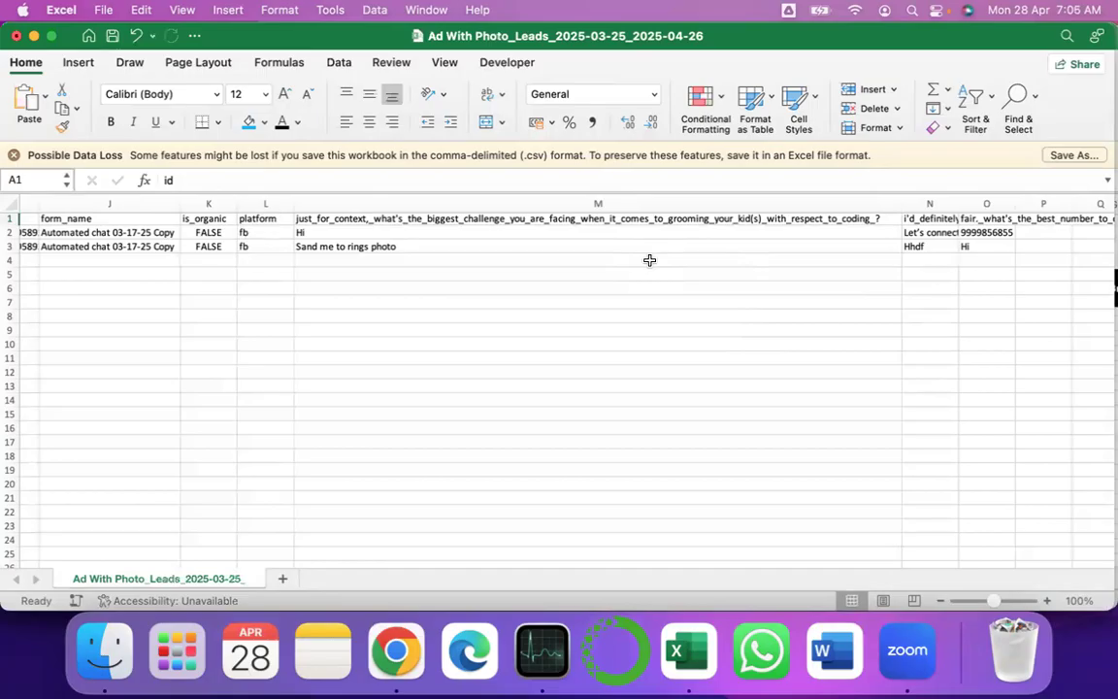
pyautogui.click(920, 234)
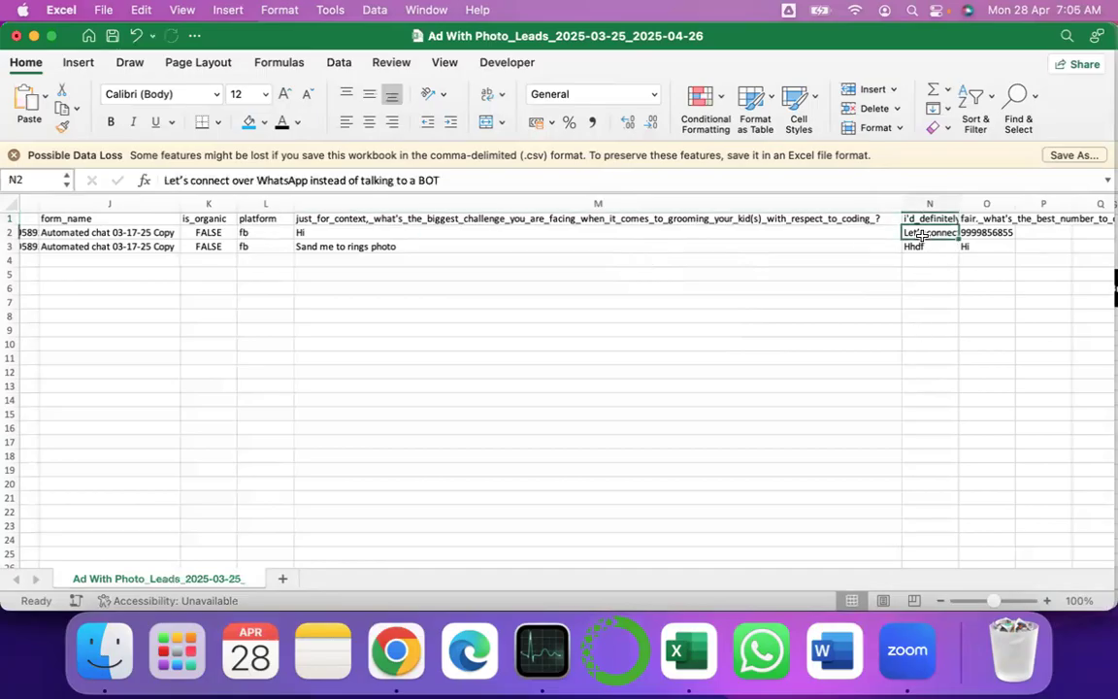
pyautogui.press('Right')
pyautogui.hscroll(3, 922, 236)
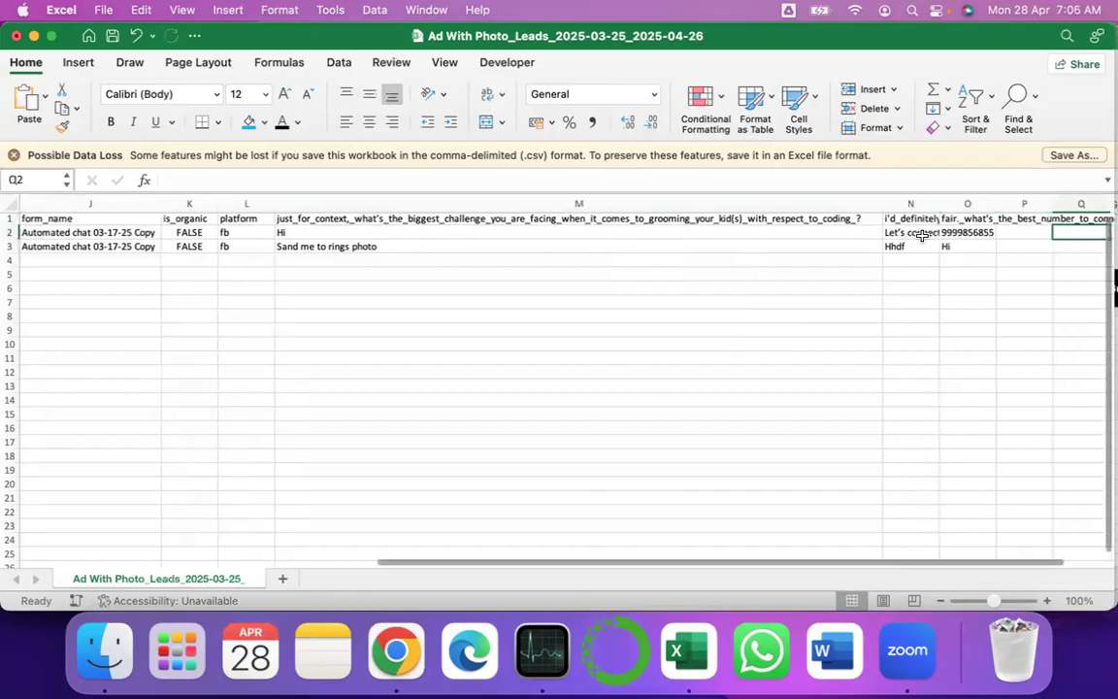
pyautogui.press('Left')
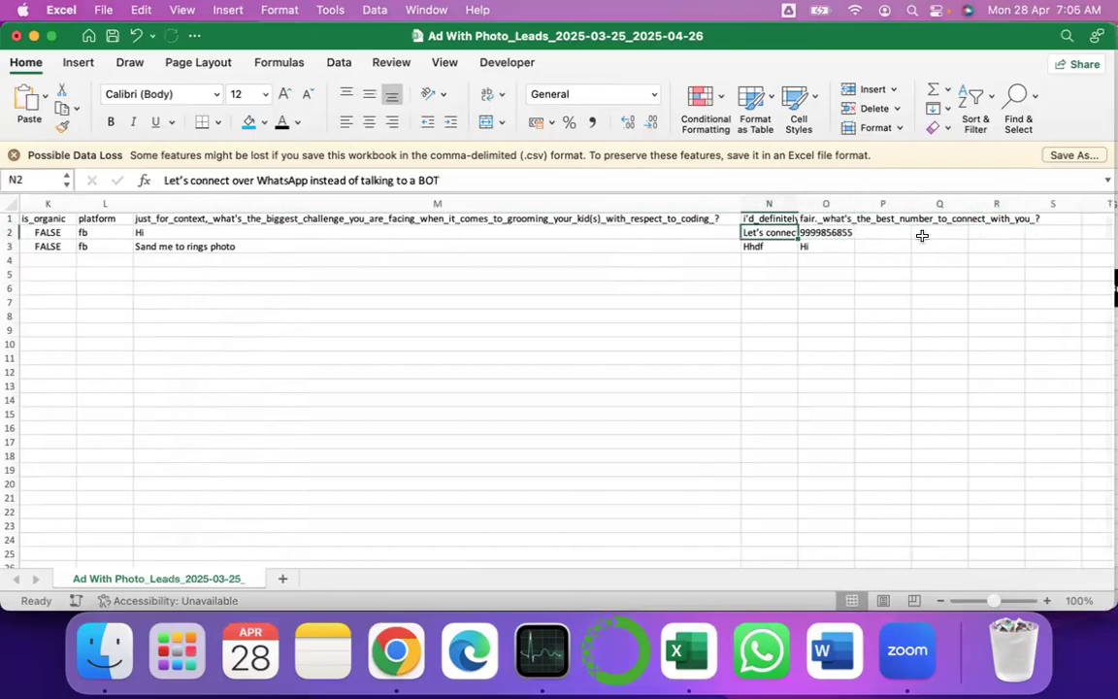
pyautogui.press('super+Tab')
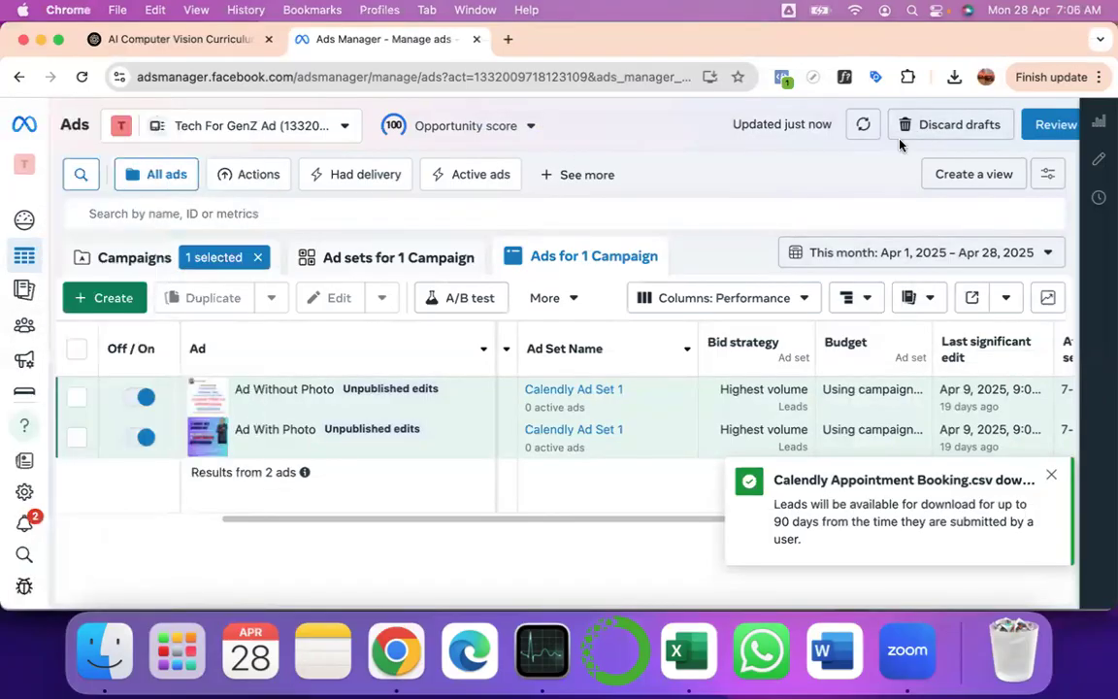
# - Open Instagram in a new tab and switch Ads Manager to the Campaigns level
pyautogui.click(506, 40)
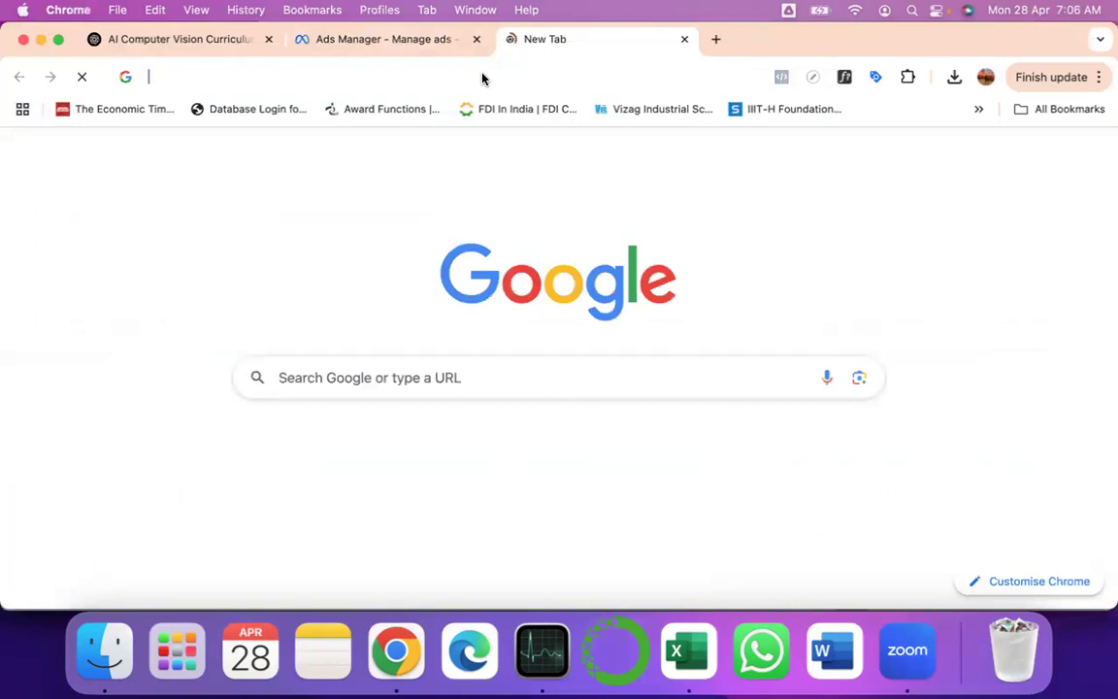
pyautogui.click(412, 44)
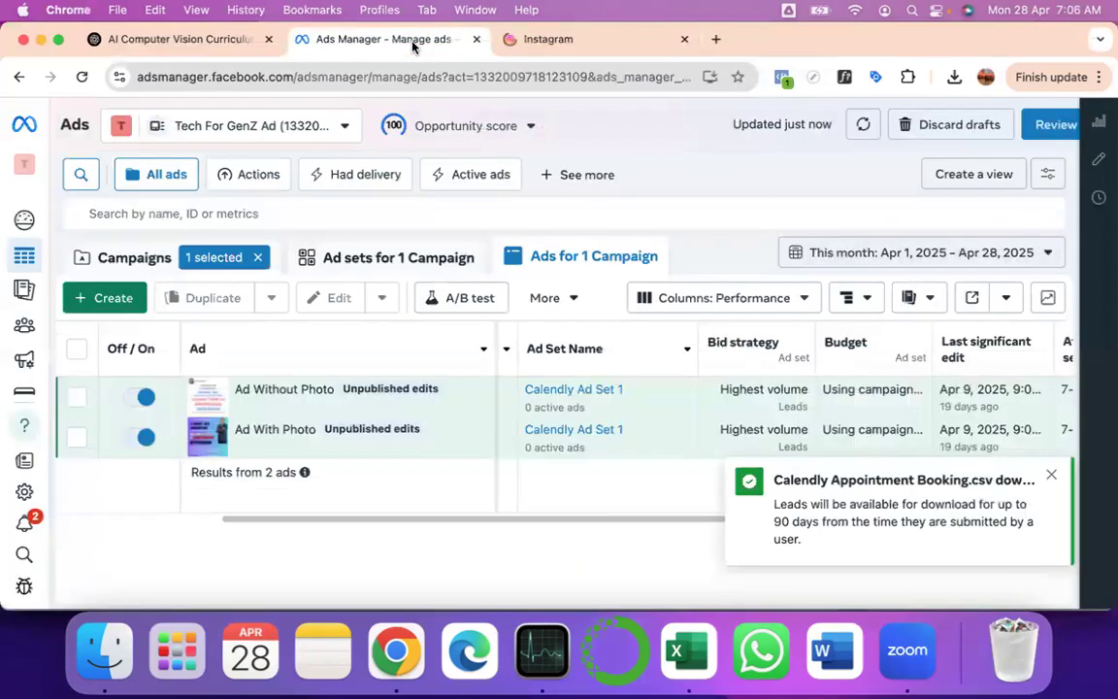
pyautogui.click(126, 259)
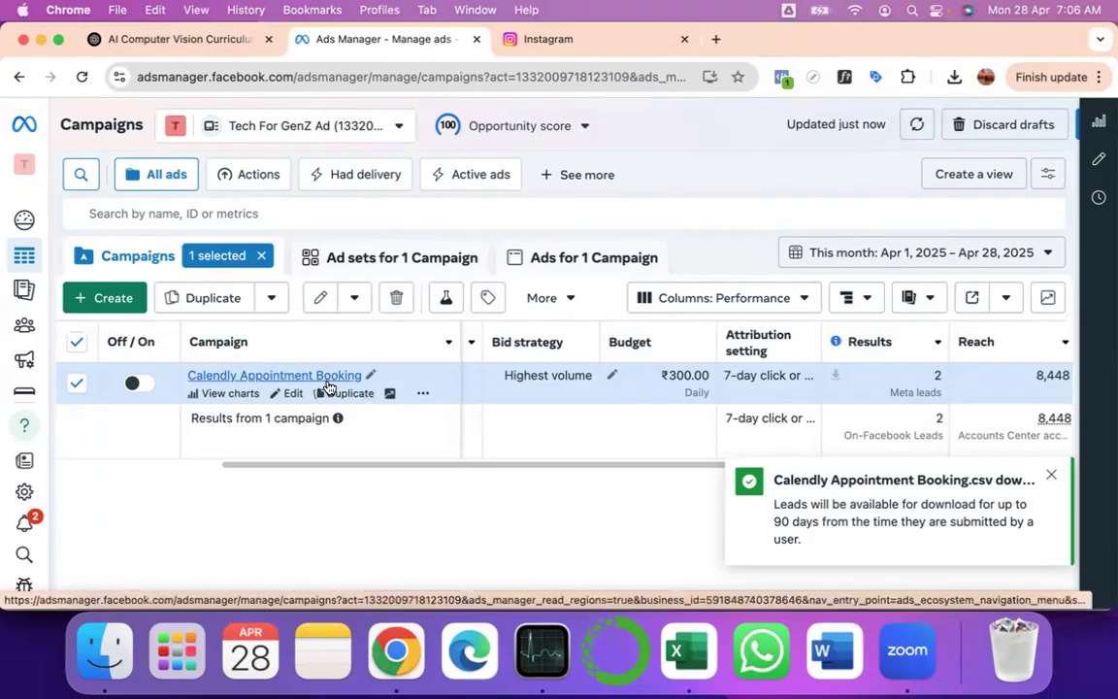
pyautogui.click(560, 40)
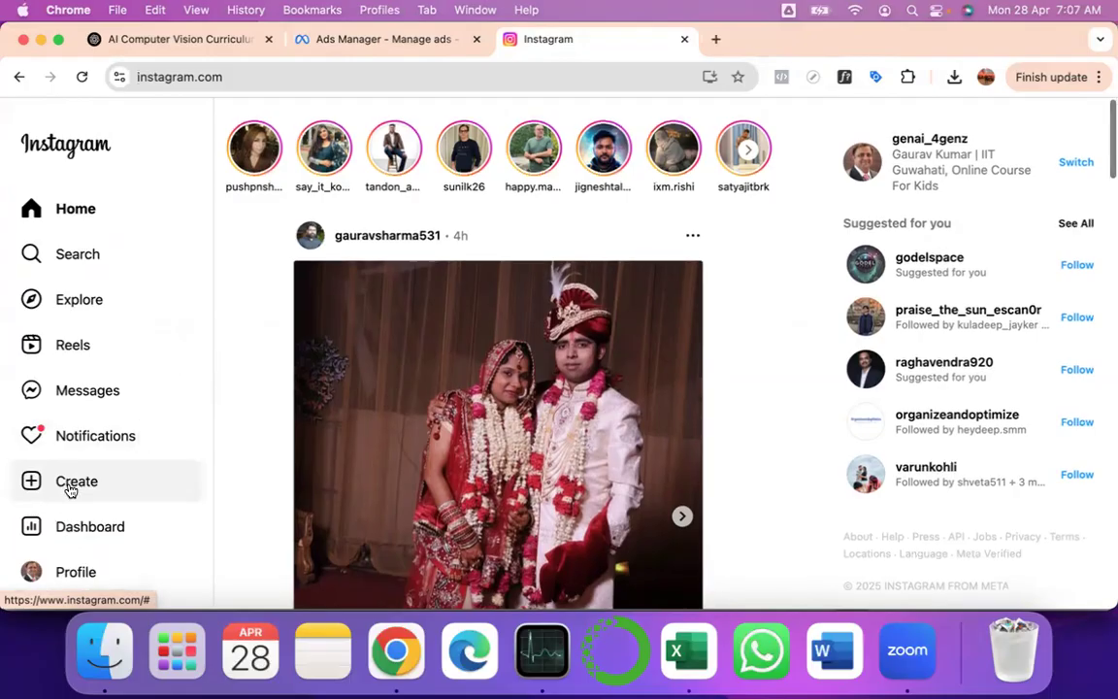
# - Open Instagram's Direct messages inbox and scroll through the Primary chat list
pyautogui.click(82, 386)
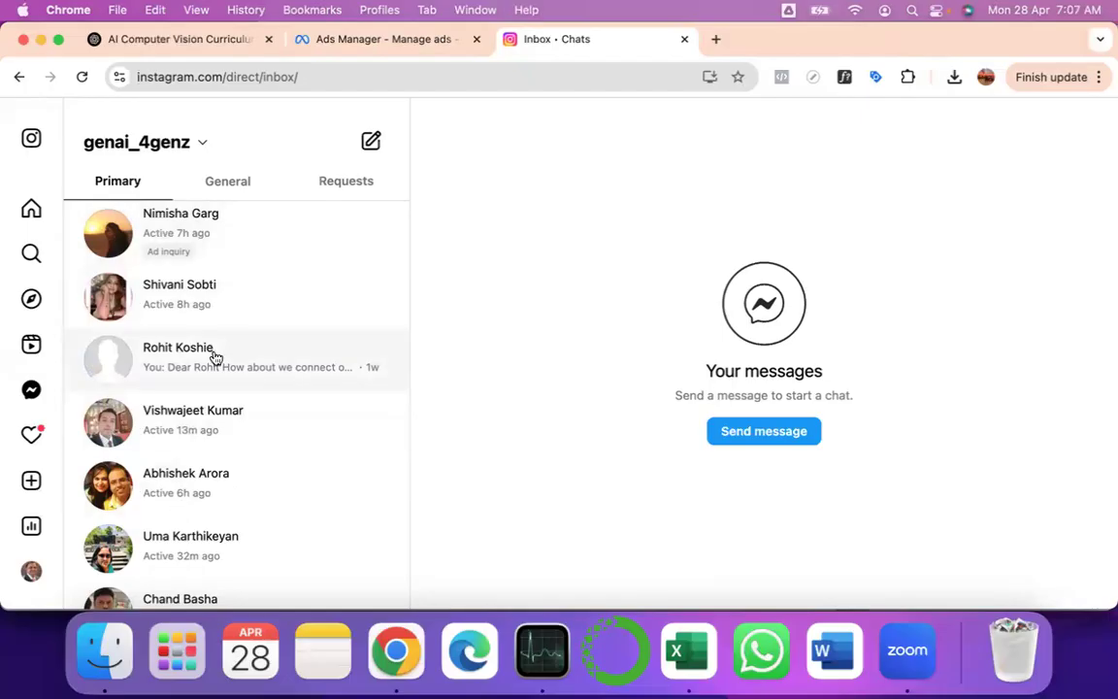
pyautogui.scroll(-5, 216, 357)
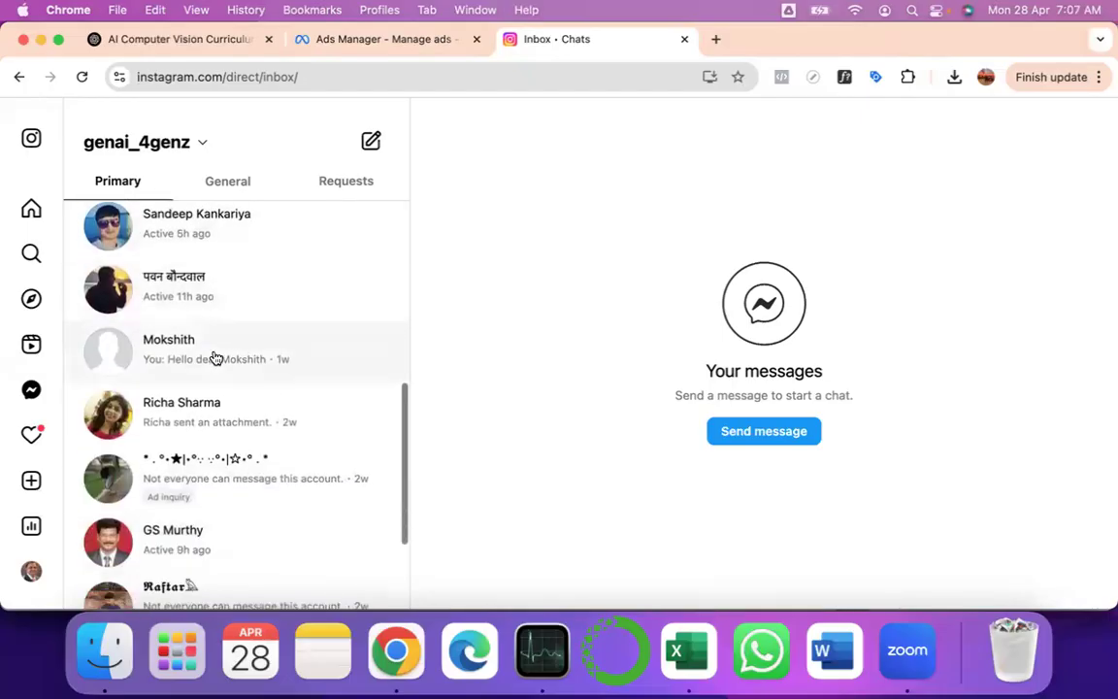
pyautogui.scroll(-3, 173, 466)
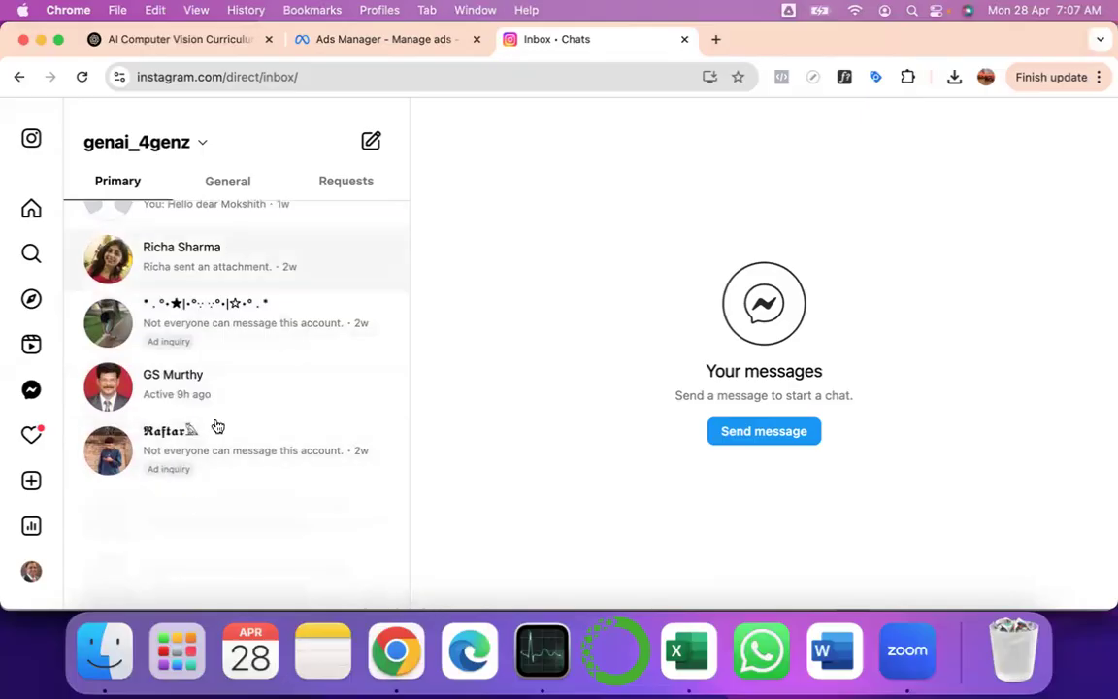
pyautogui.scroll(-5, 197, 504)
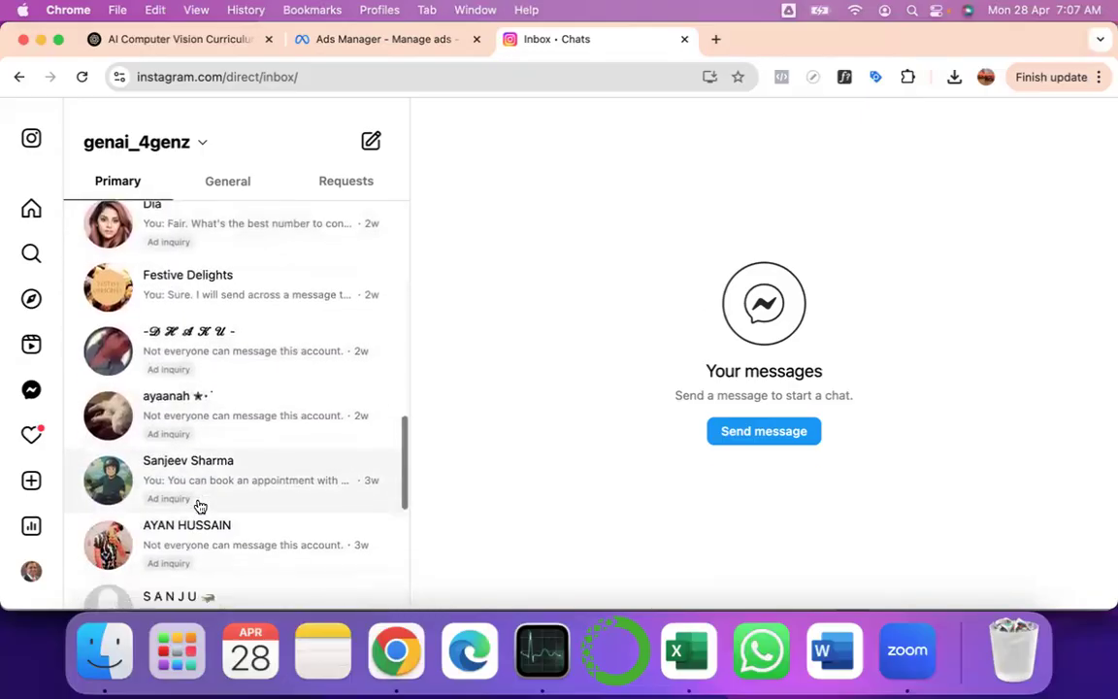
pyautogui.scroll(-3, 199, 505)
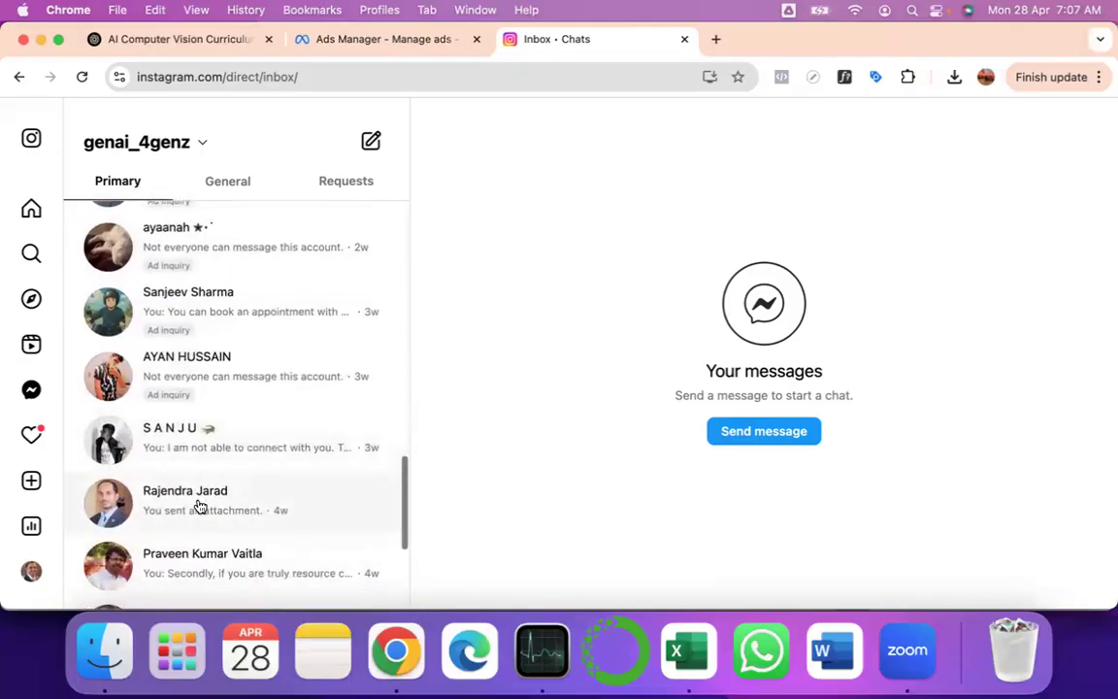
pyautogui.scroll(-10, 199, 505)
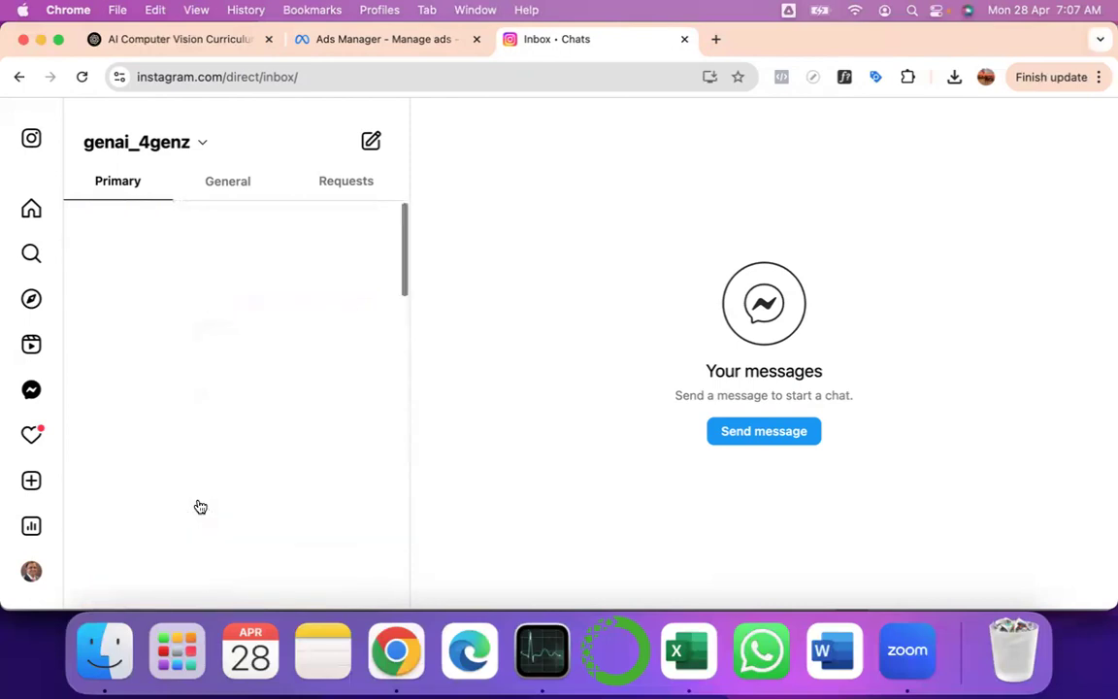
pyautogui.click(388, 39)
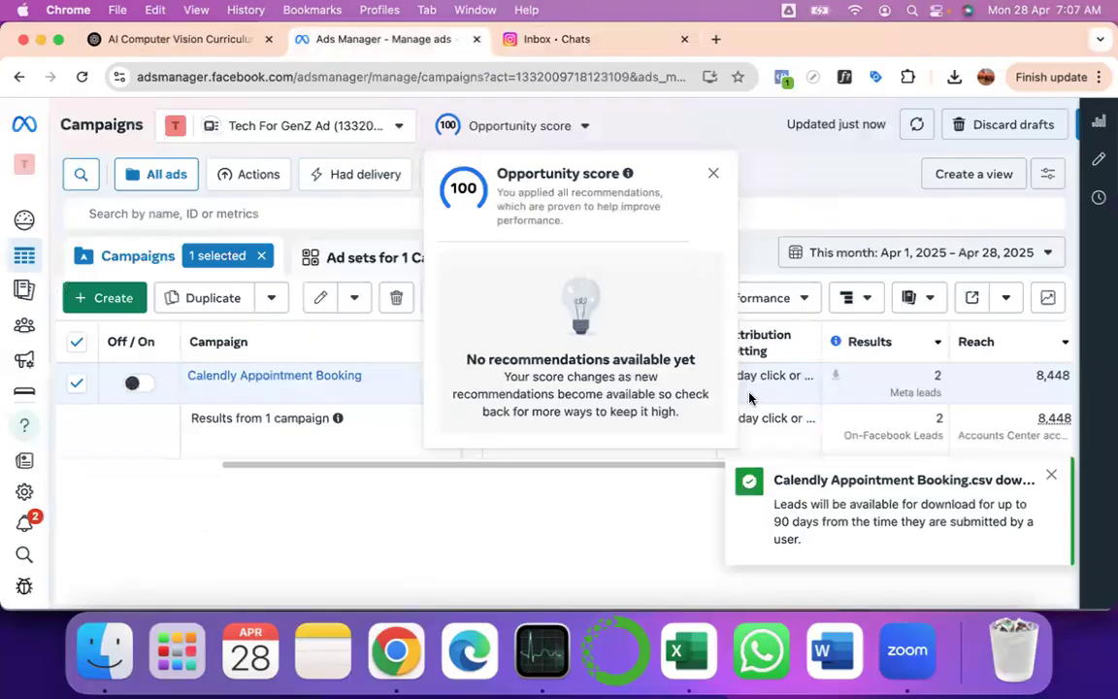
# - Dismiss Ads Manager's opportunity score and leads download popups, then bring the leads spreadsheet forward
pyautogui.click(715, 173)
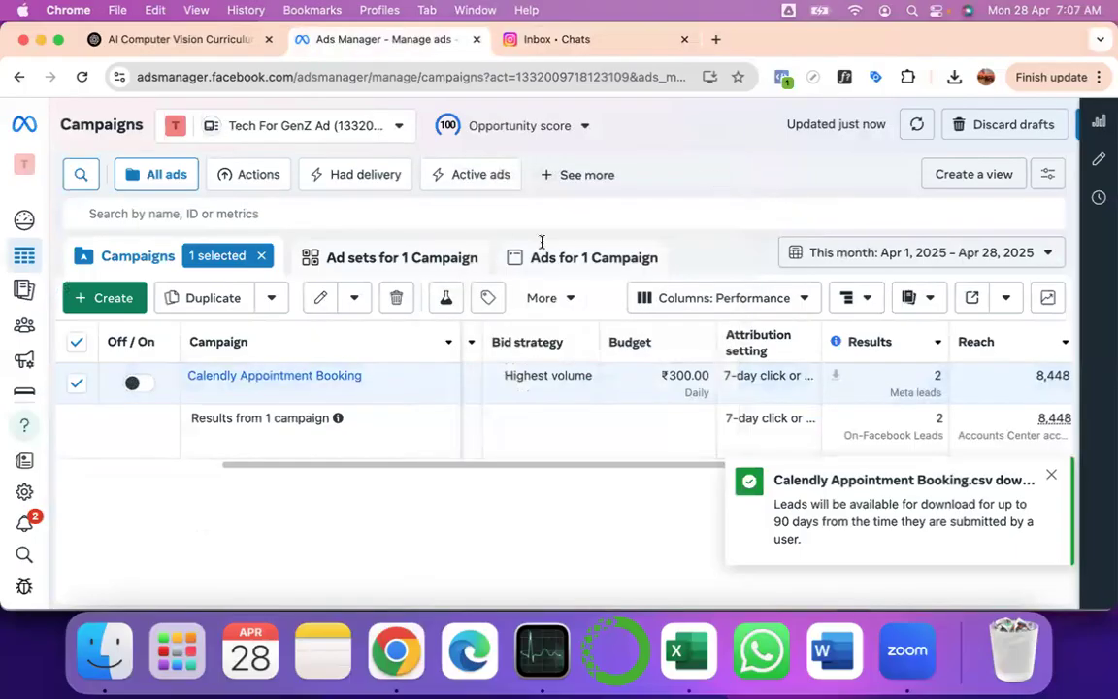
pyautogui.click(1054, 479)
pyautogui.press('super+Tab')
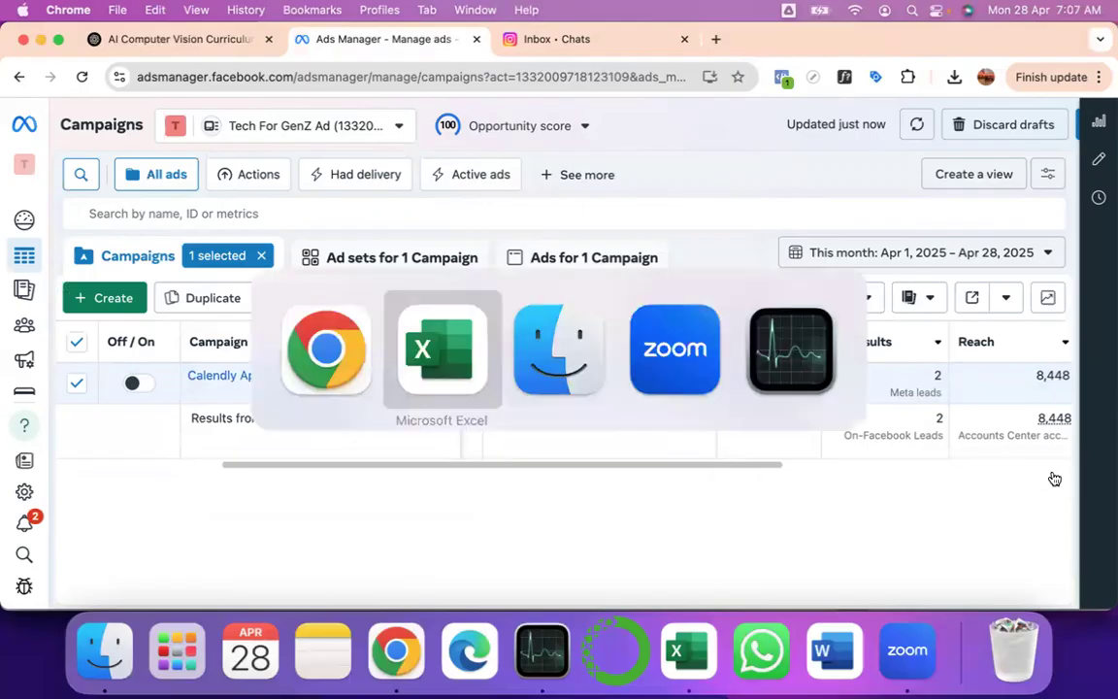
pyautogui.press('super+Tab')
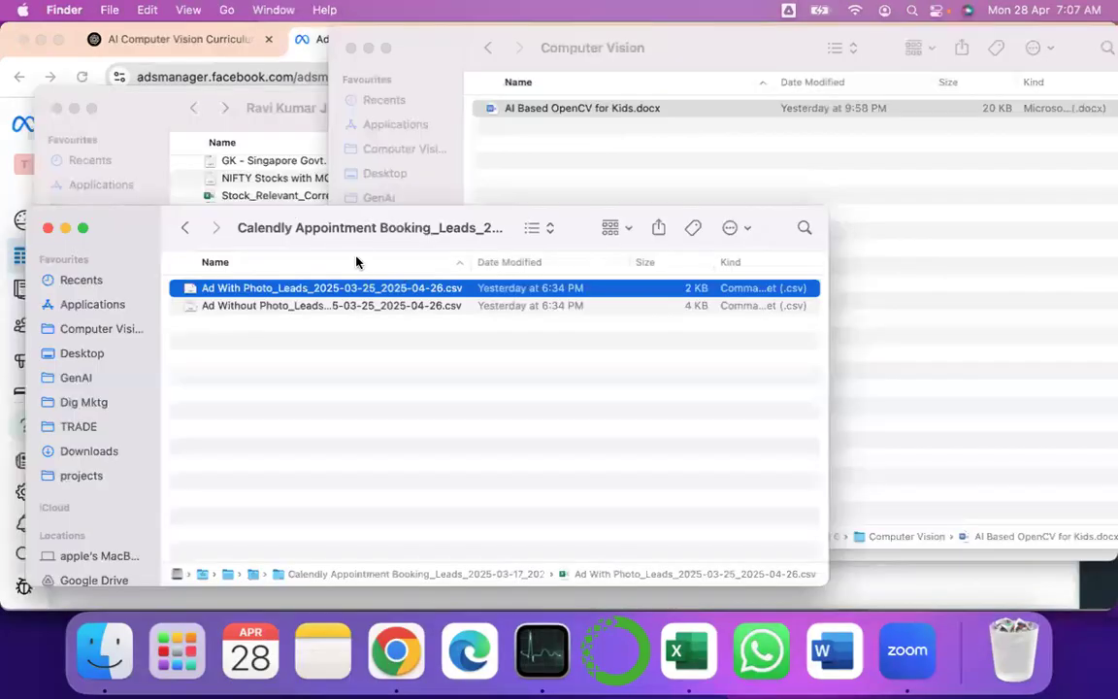
pyautogui.click(670, 641)
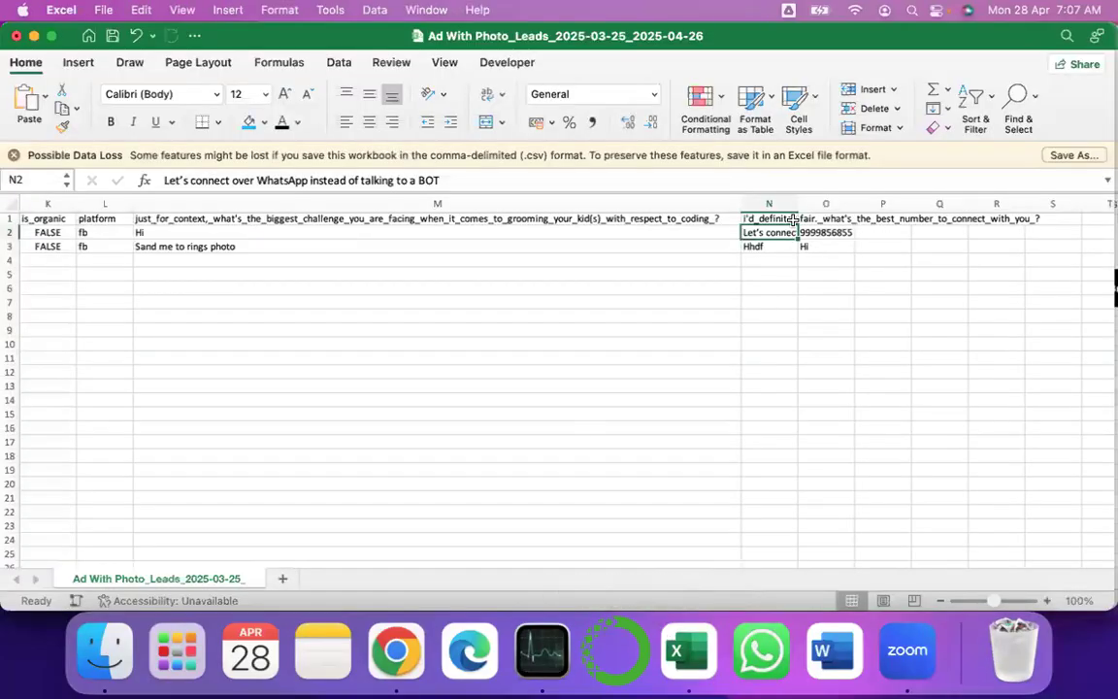
# - AutoFit columns N and O to show their full question headers
pyautogui.doubleClick(796, 201)
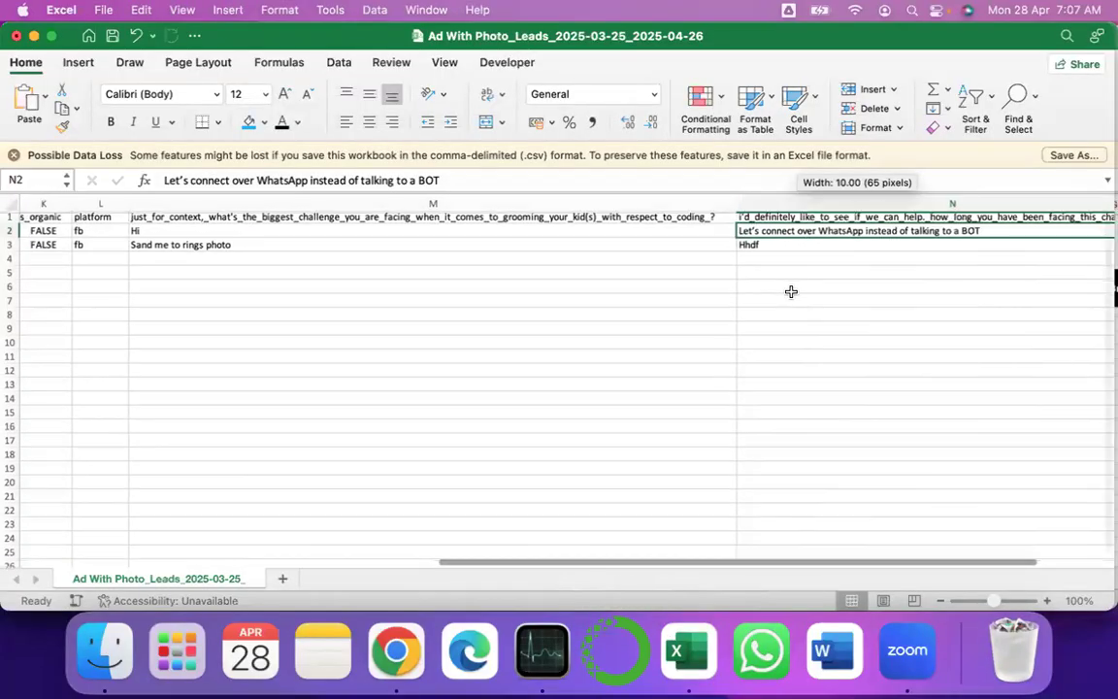
pyautogui.hscroll(5, 791, 292)
pyautogui.hscroll(2, 791, 291)
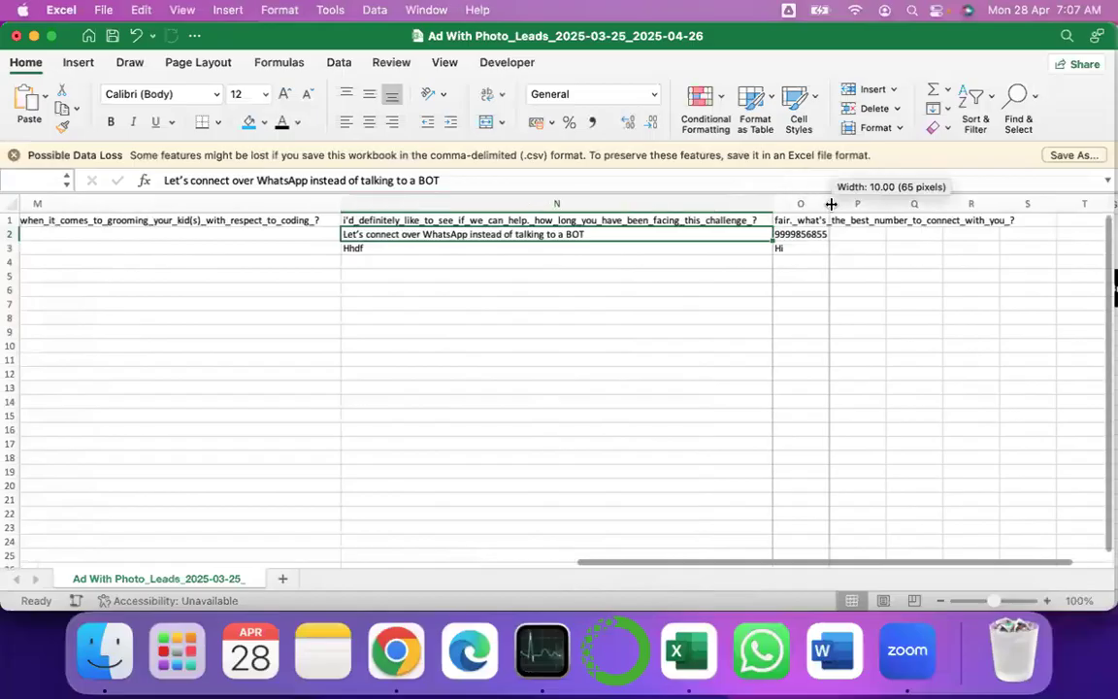
pyautogui.doubleClick(832, 203)
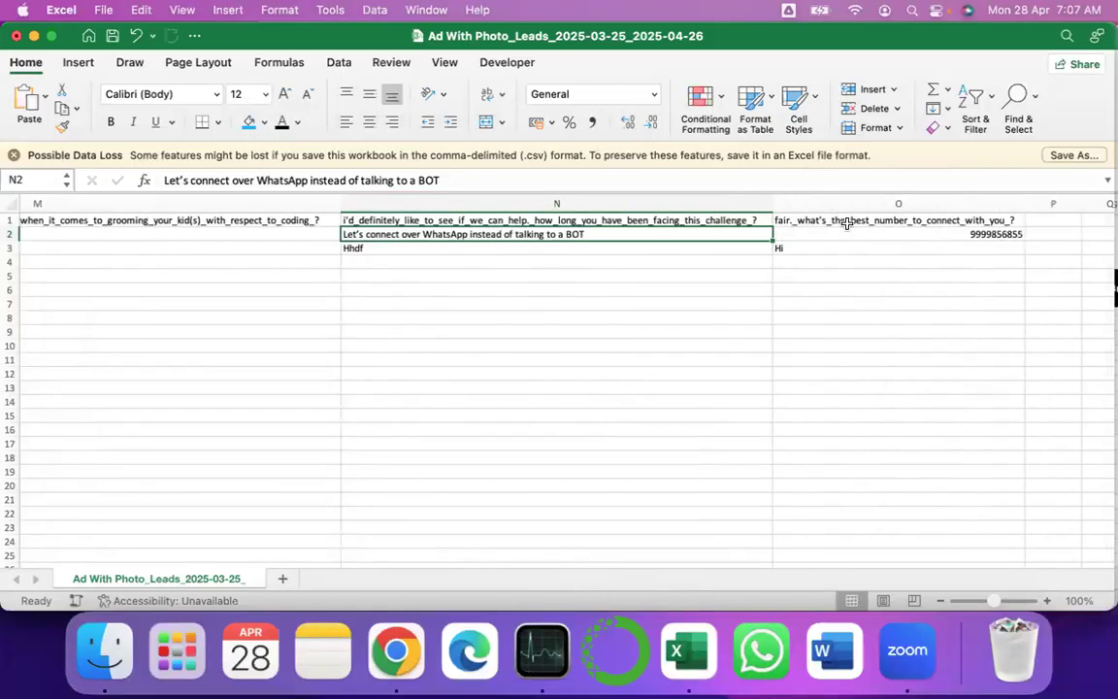
# - Review the N and O question headers and both leads' answers
pyautogui.click(847, 223)
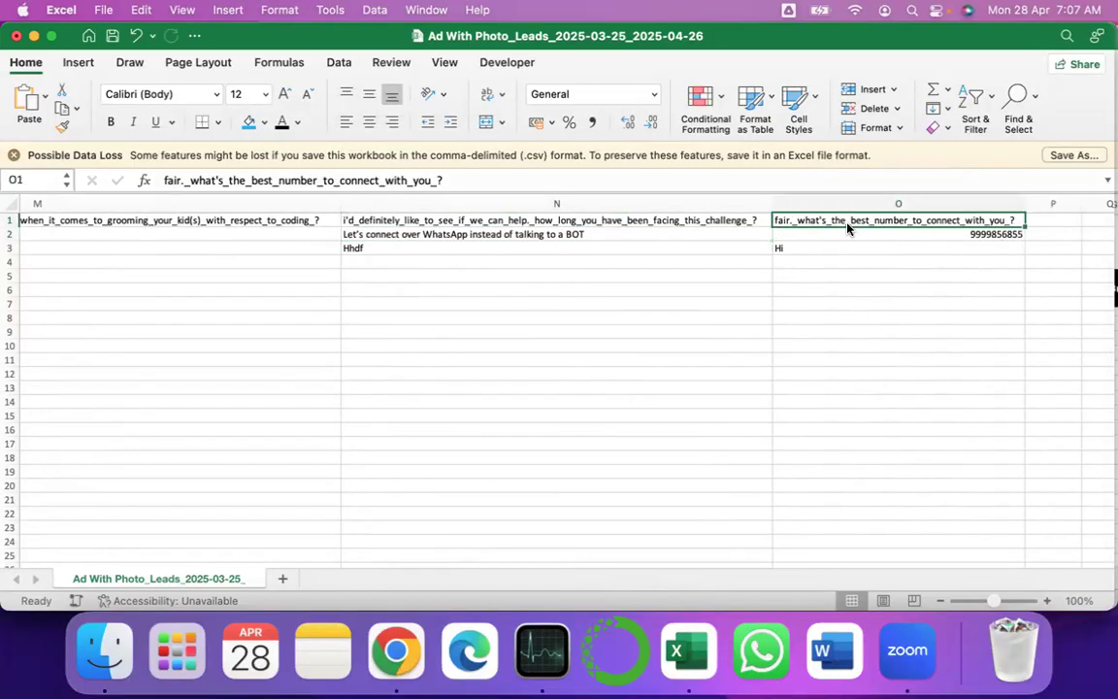
pyautogui.click(529, 222)
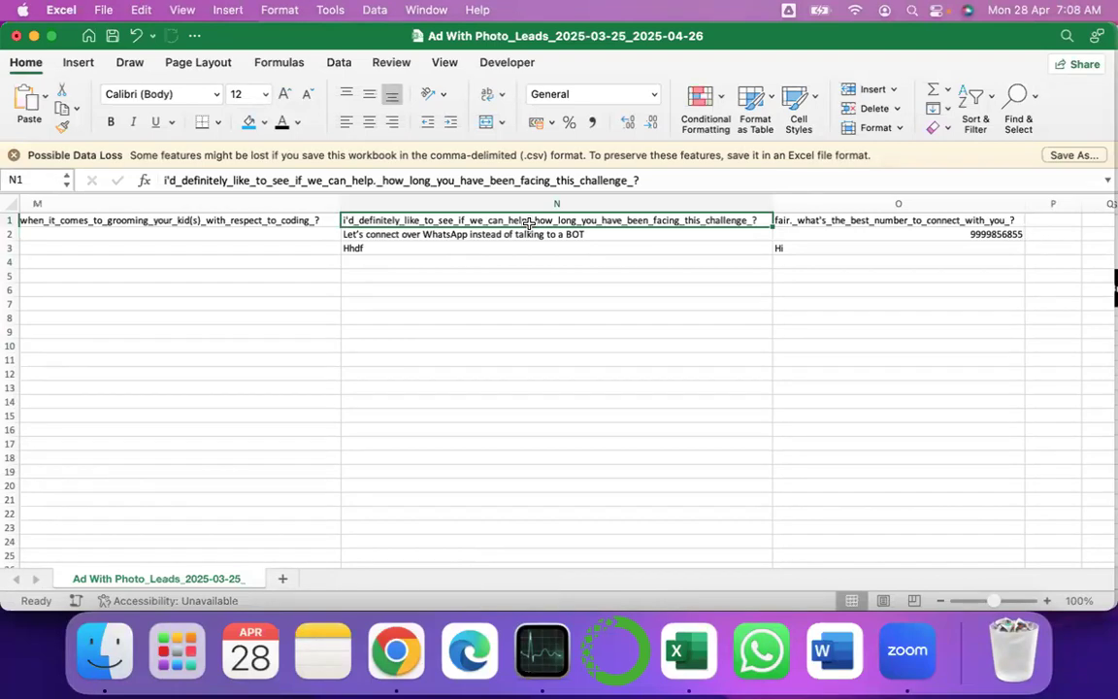
pyautogui.press('Right')
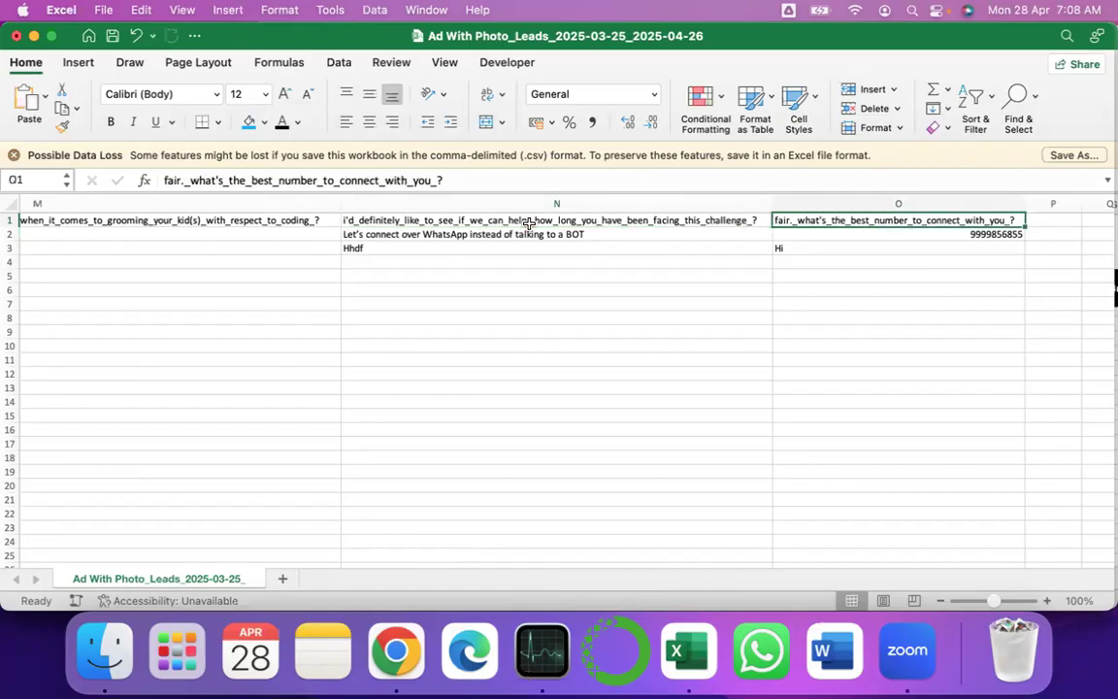
pyautogui.press('Right')
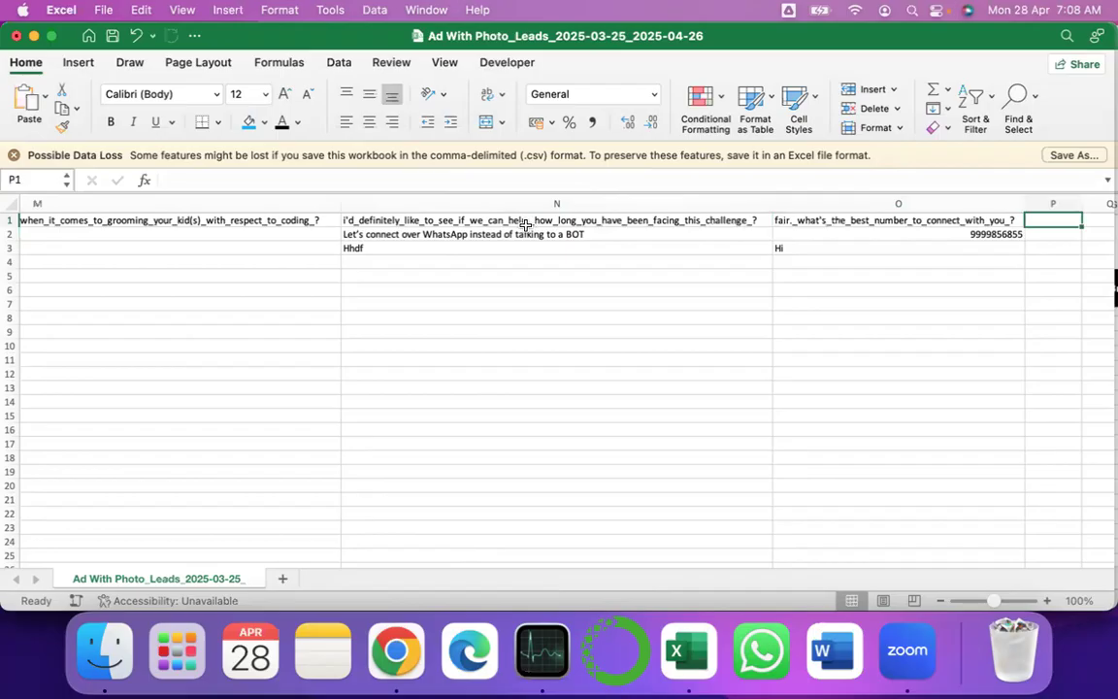
pyautogui.moveTo(782, 234); pyautogui.dragTo(714, 253)
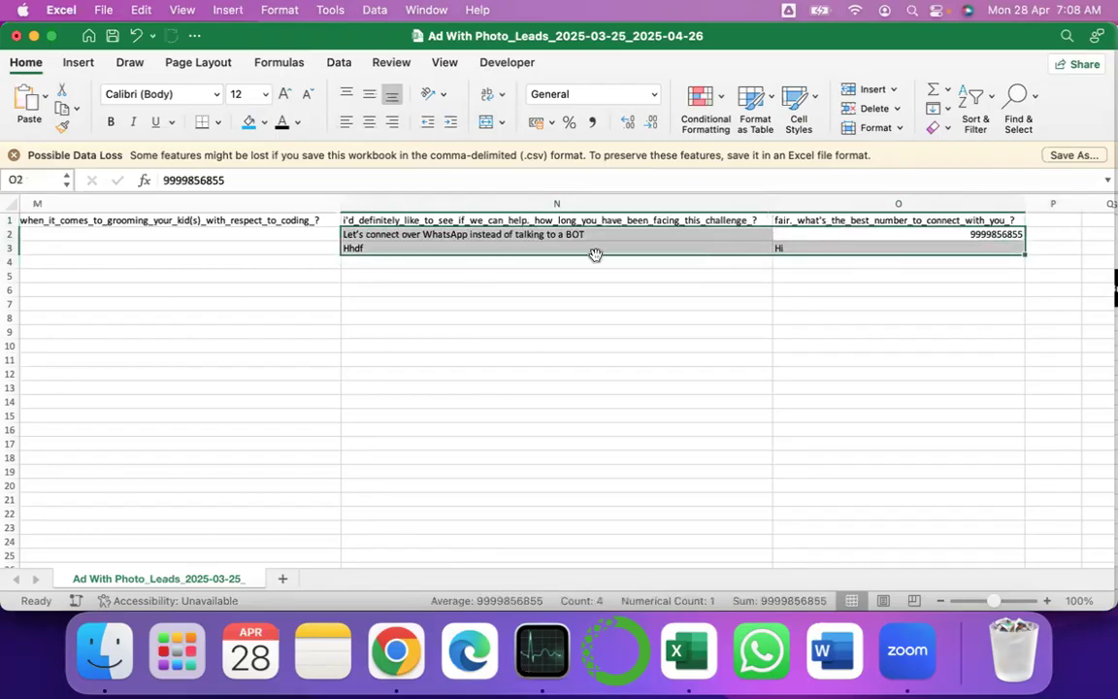
pyautogui.click(558, 250)
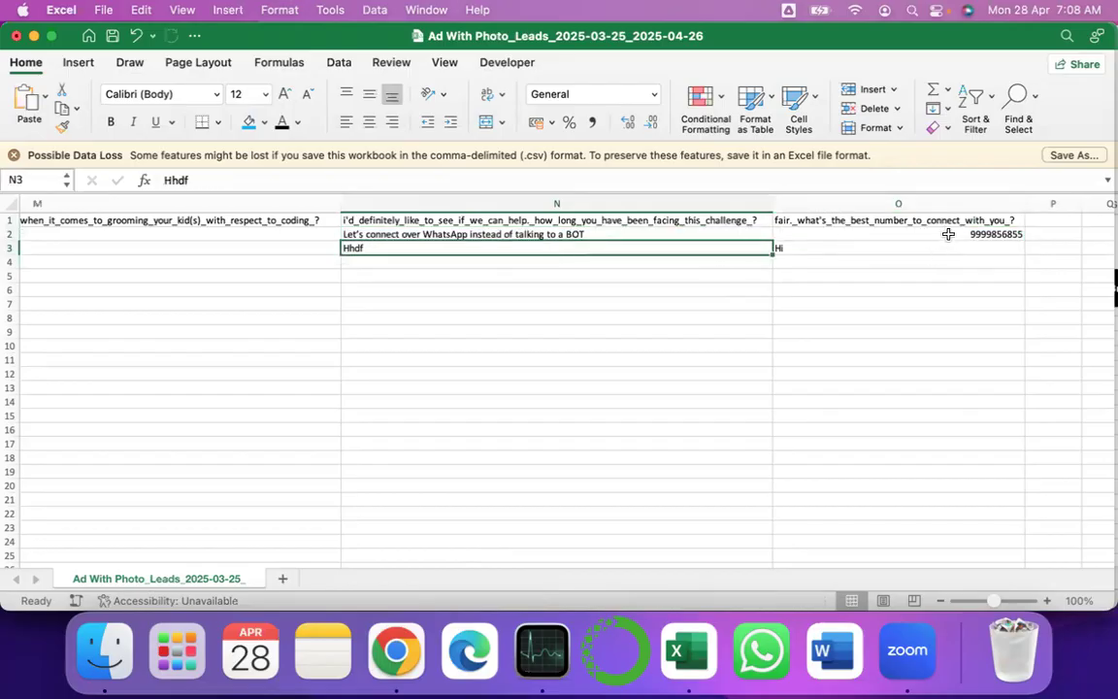
pyautogui.click(1046, 219)
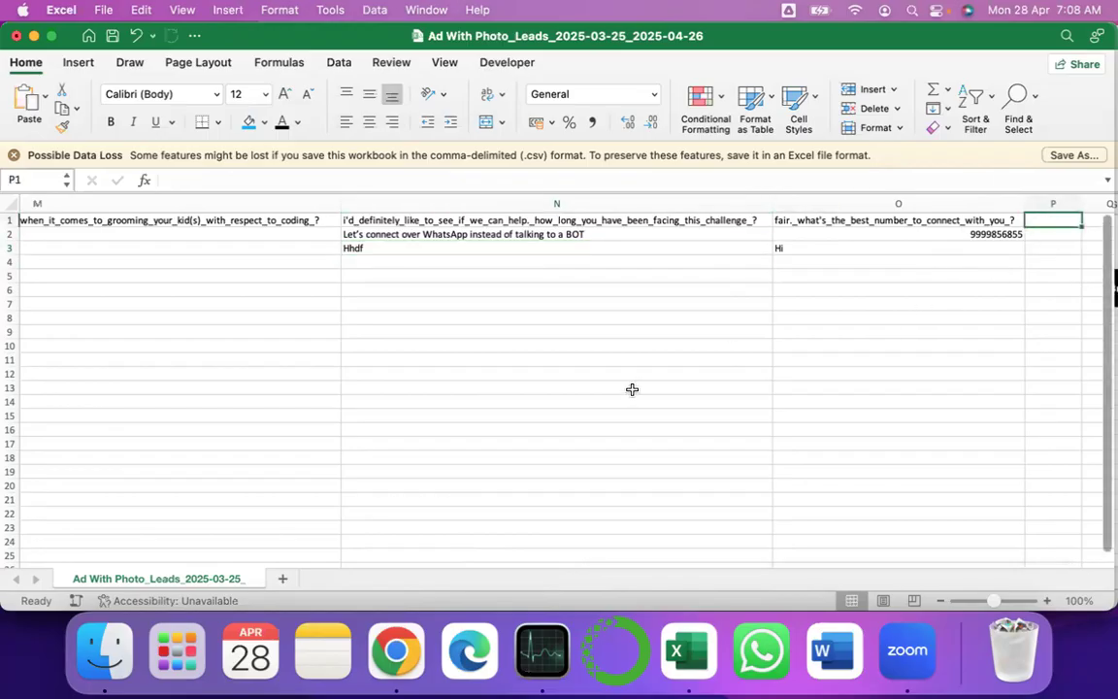
# - AutoFit the adset_id and adset_name columns (E and F)
pyautogui.hscroll(-10, 634, 388)
pyautogui.hscroll(-10, 632, 389)
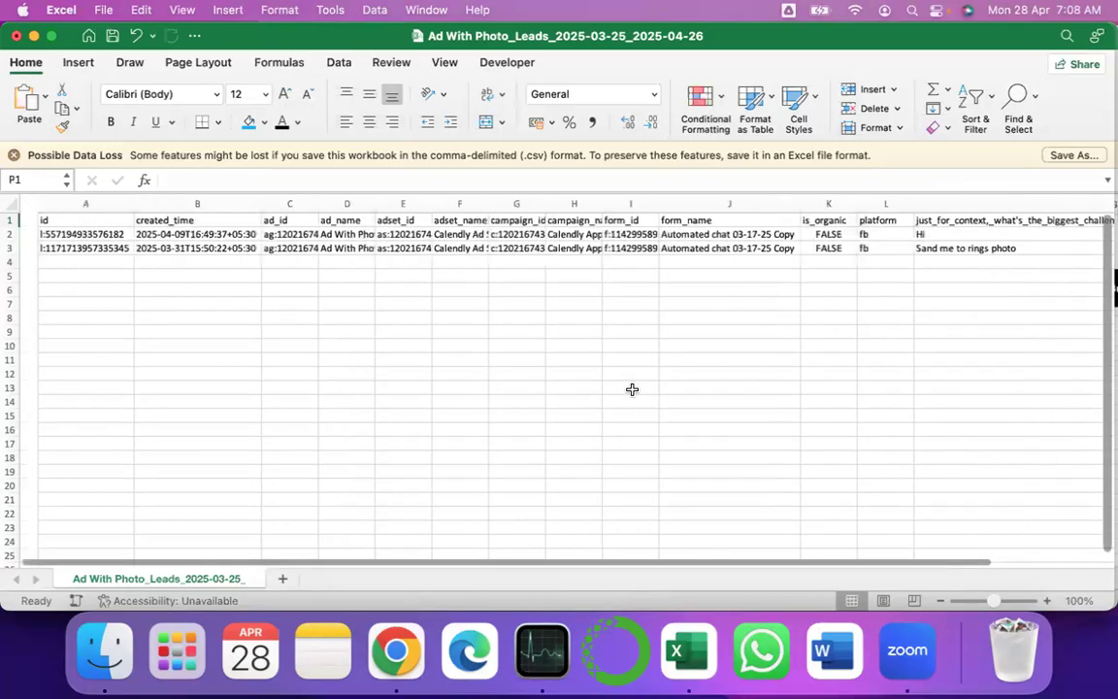
pyautogui.hscroll(-3, 815, 406)
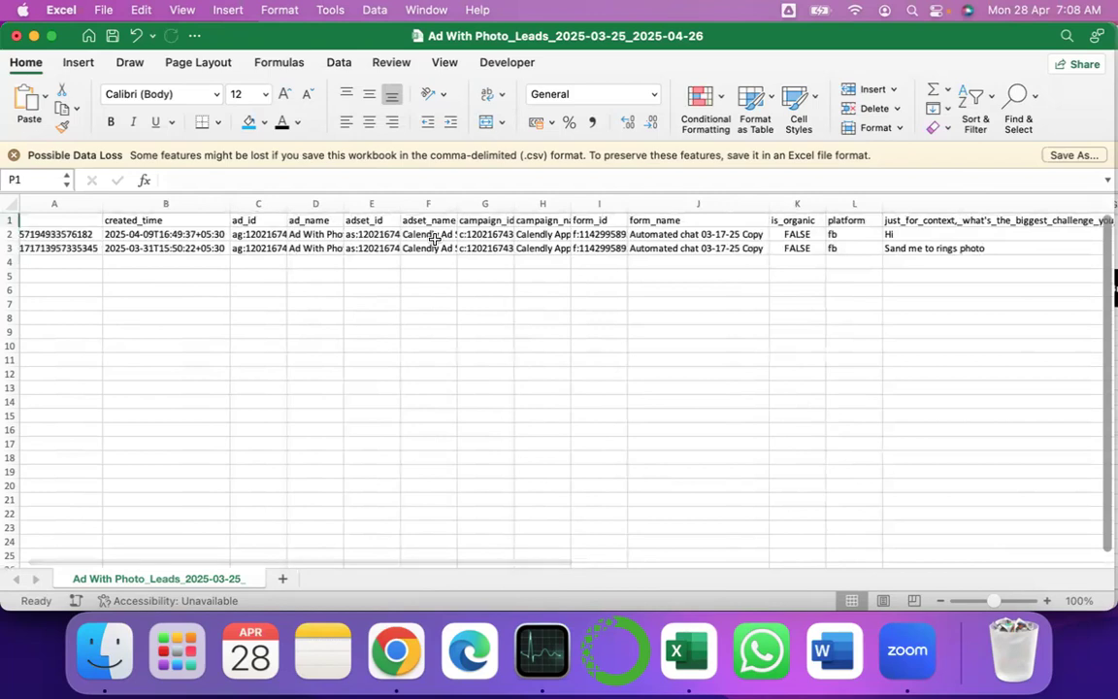
pyautogui.doubleClick(398, 203)
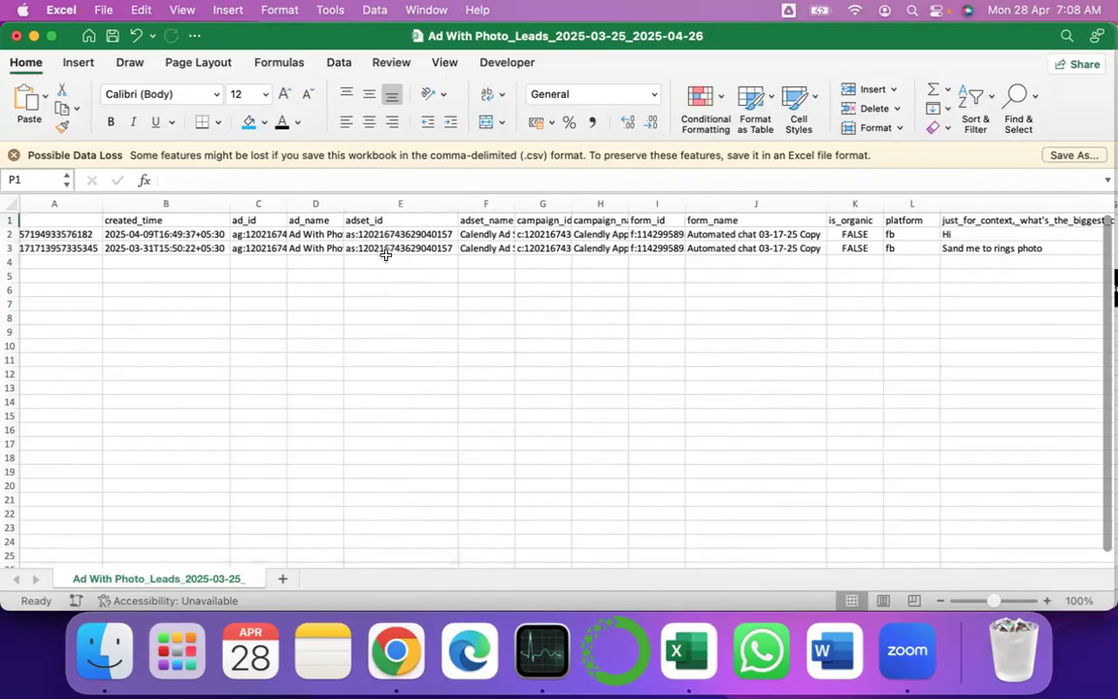
pyautogui.doubleClick(515, 203)
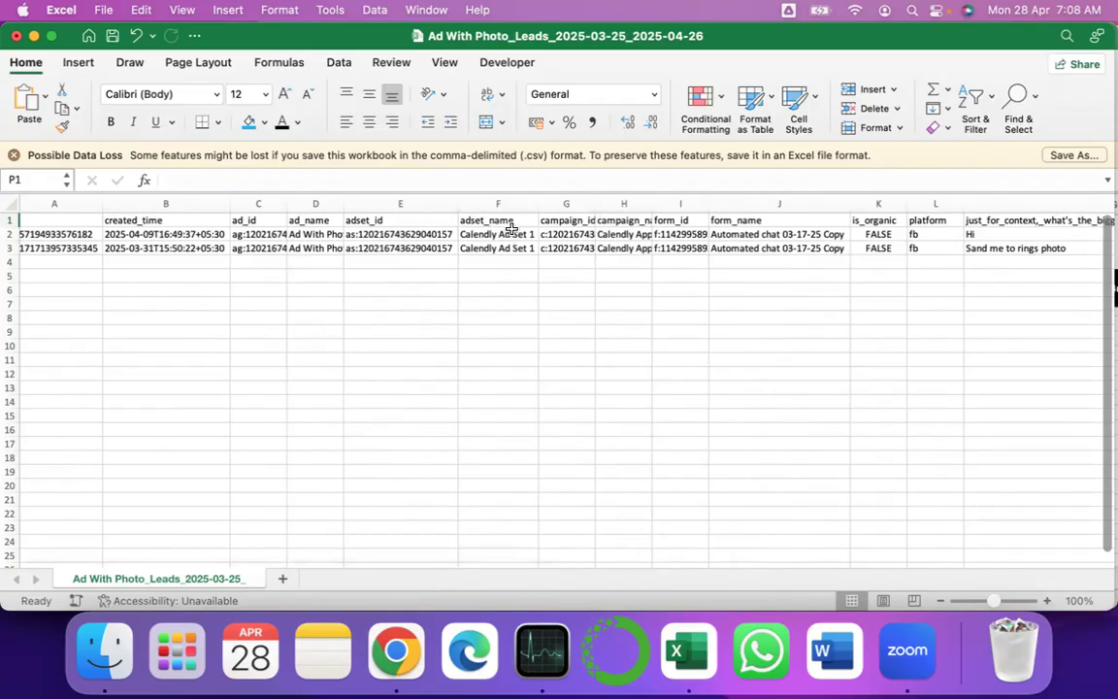
# - Inspect the is_organic and form_name columns
pyautogui.hscroll(6, 938, 270)
pyautogui.hscroll(8, 789, 280)
pyautogui.hscroll(1, 789, 279)
pyautogui.hscroll(-8, 789, 280)
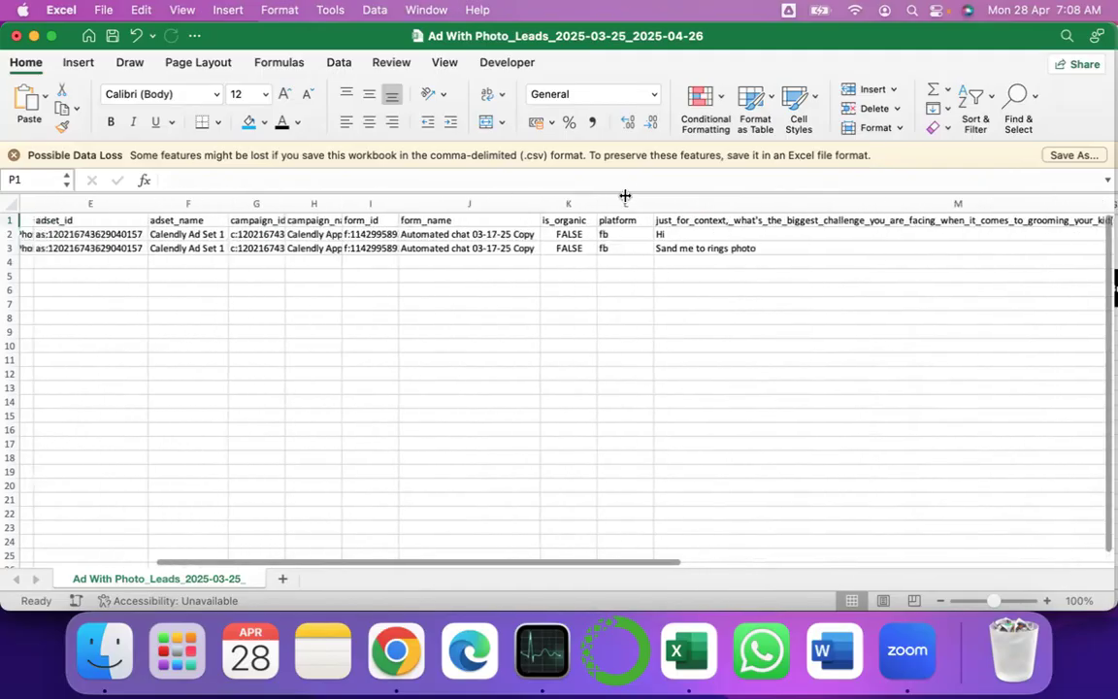
pyautogui.click(568, 203)
pyautogui.click(457, 204)
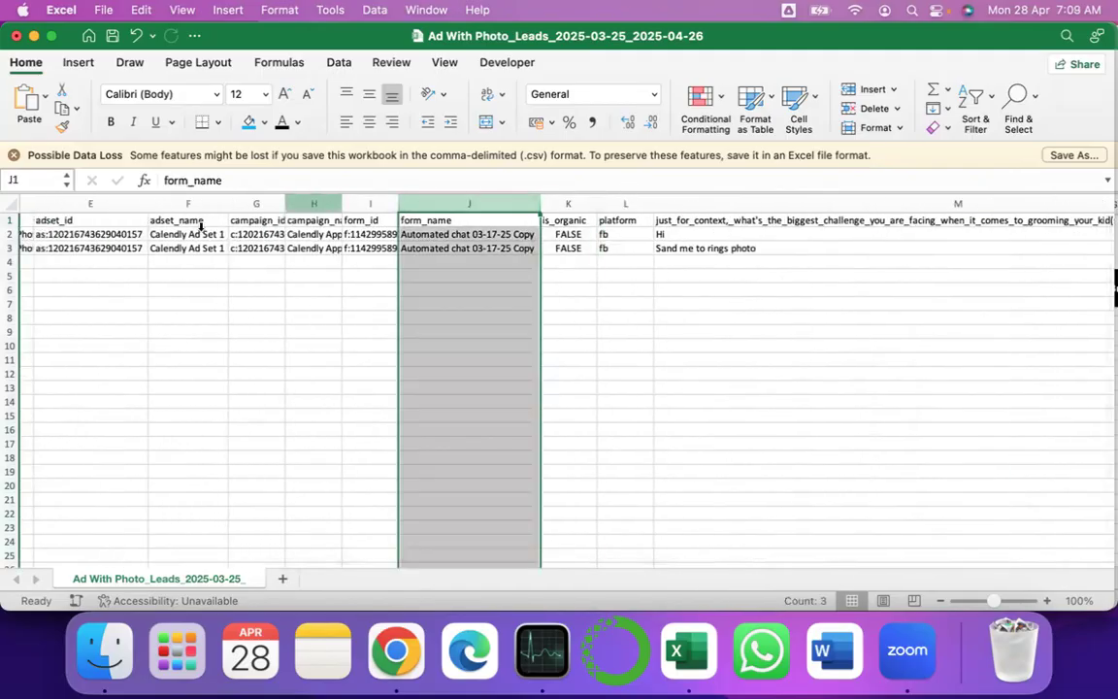
# - Check column M's question header, then close the leads workbook
pyautogui.hscroll(-5, 200, 227)
pyautogui.hscroll(2, 200, 228)
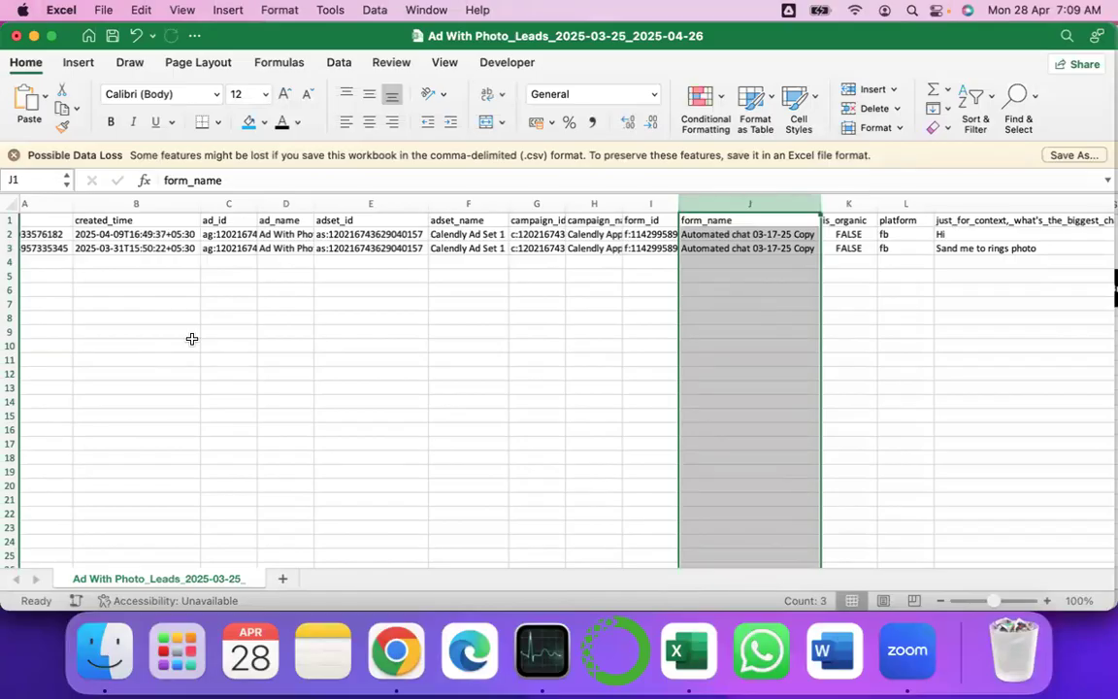
pyautogui.hscroll(10, 698, 393)
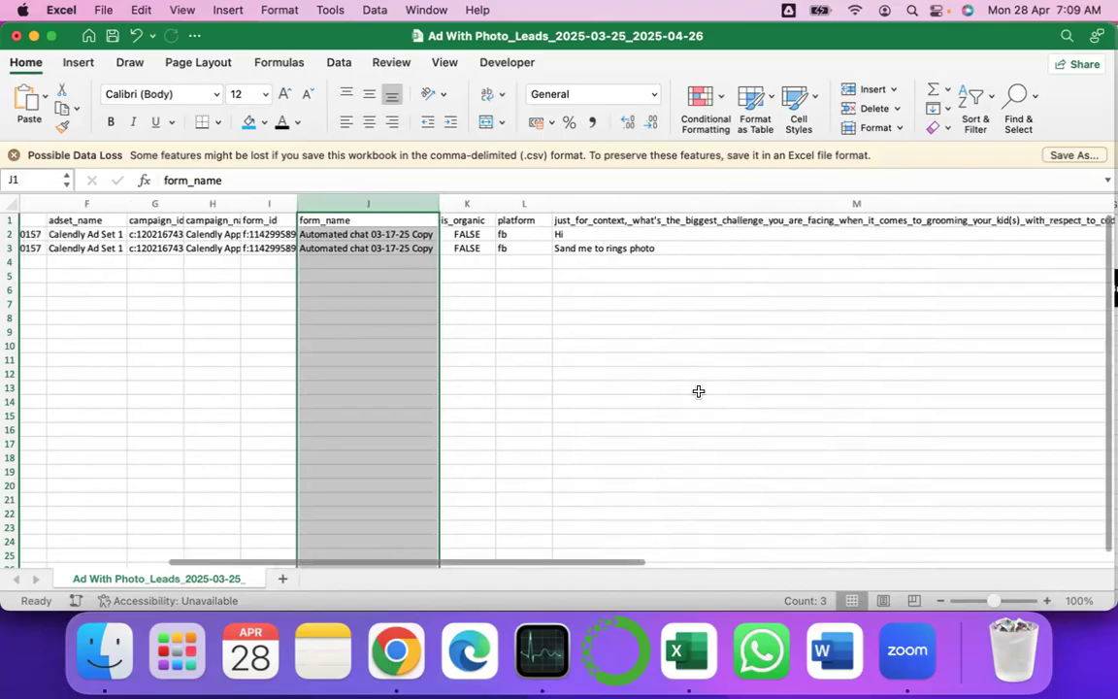
pyautogui.click(635, 207)
pyautogui.click(632, 221)
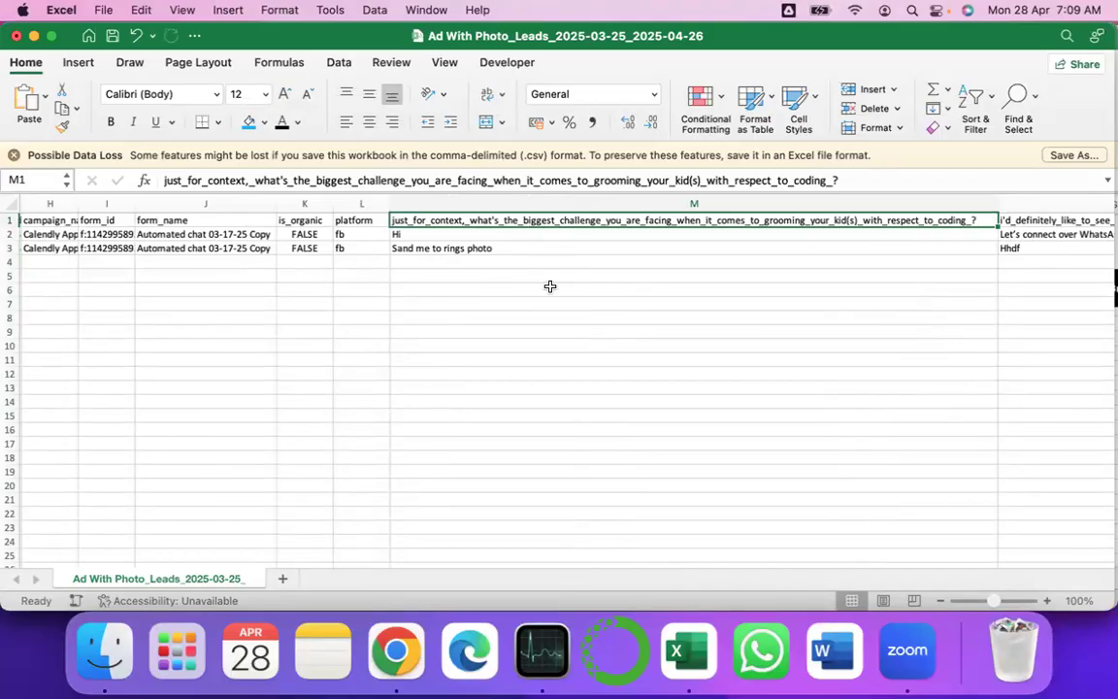
pyautogui.click(14, 35)
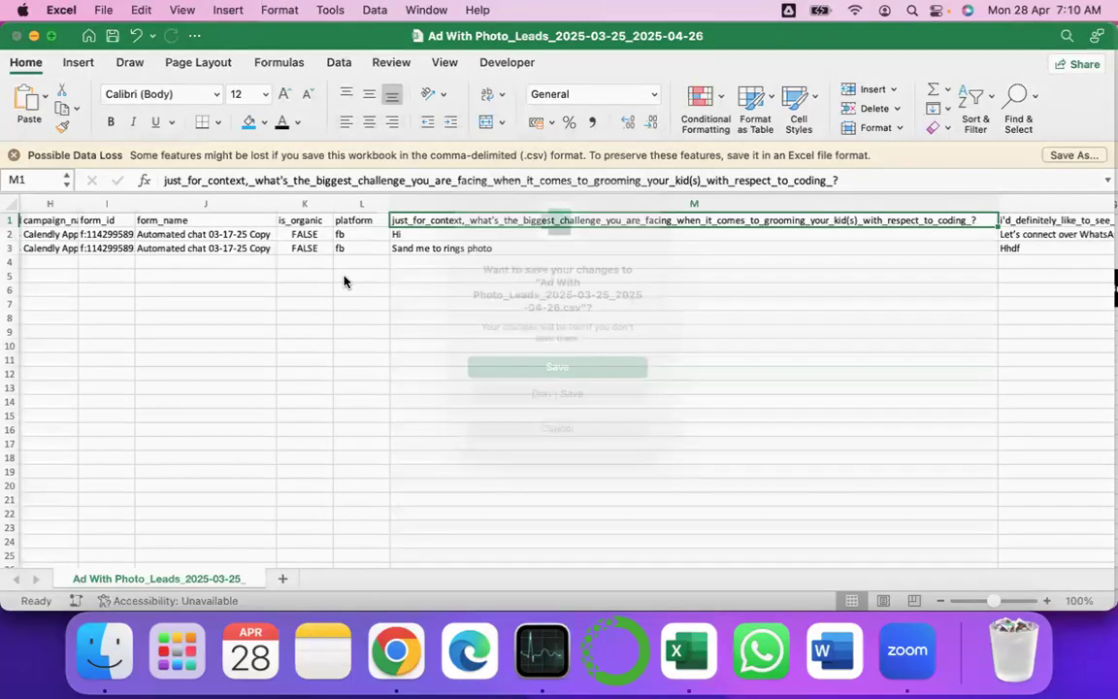
pyautogui.press('super+Tab')
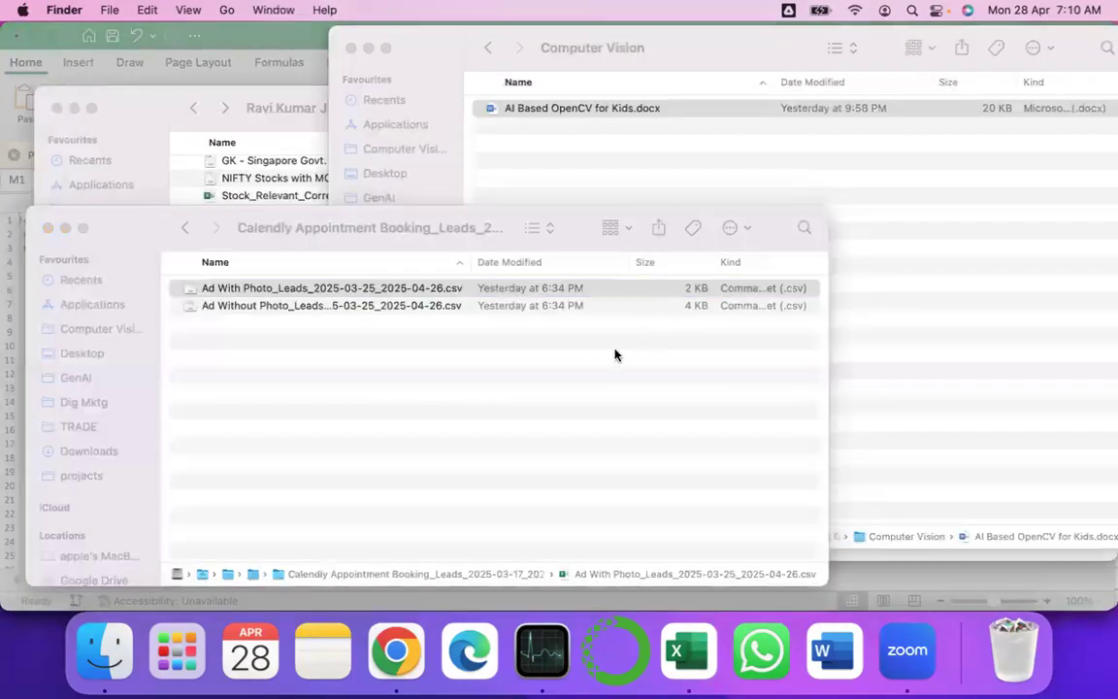
# - Close the leads CSV with Don't Save and return to Chrome's Ads Manager
pyautogui.press('super+Tab')
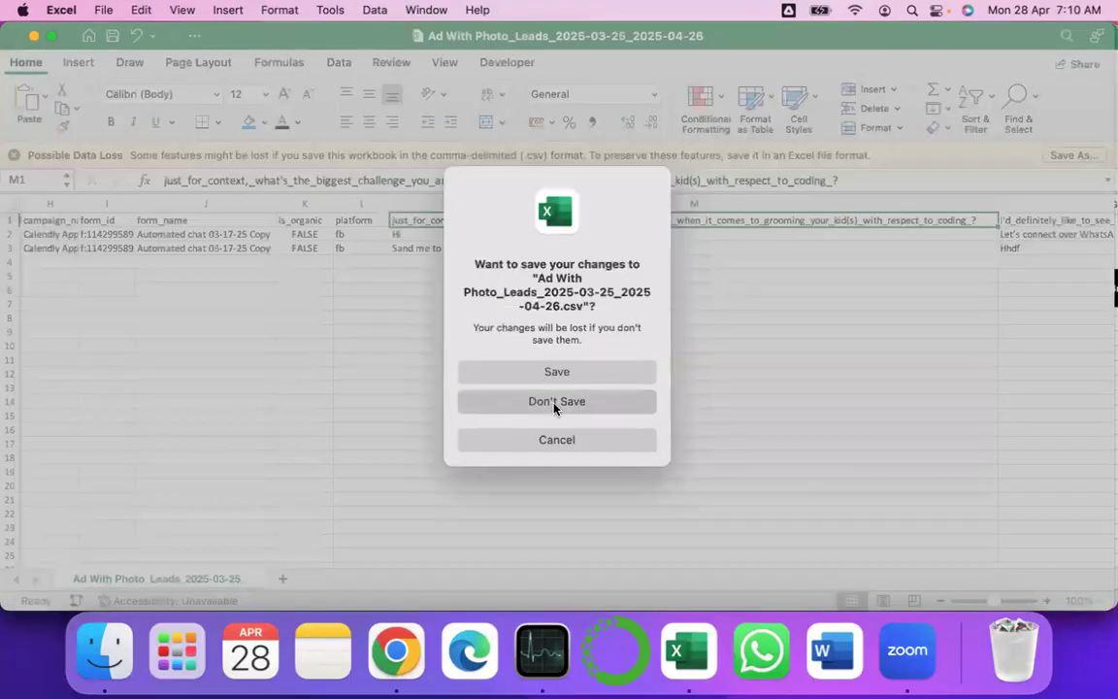
pyautogui.click(554, 402)
pyautogui.press('super+Tab')
pyautogui.press('super+Tab')
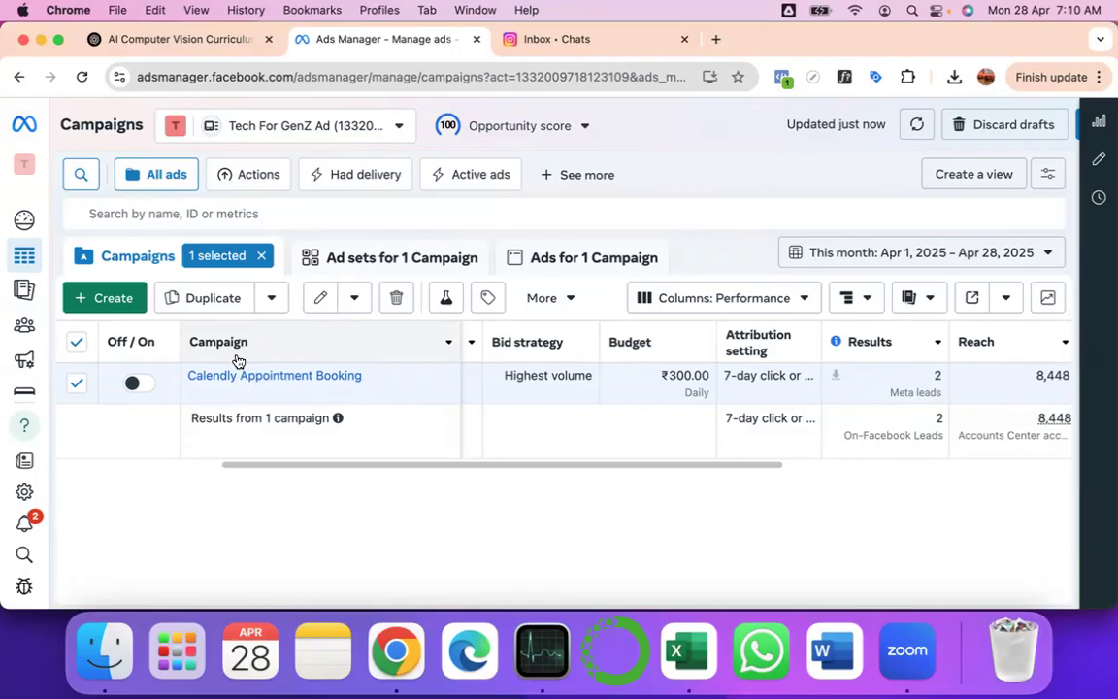
# - Use the Calendly Appointment Booking row's Duplicate link to bring up the duplication choices
pyautogui.moveTo(342, 400)
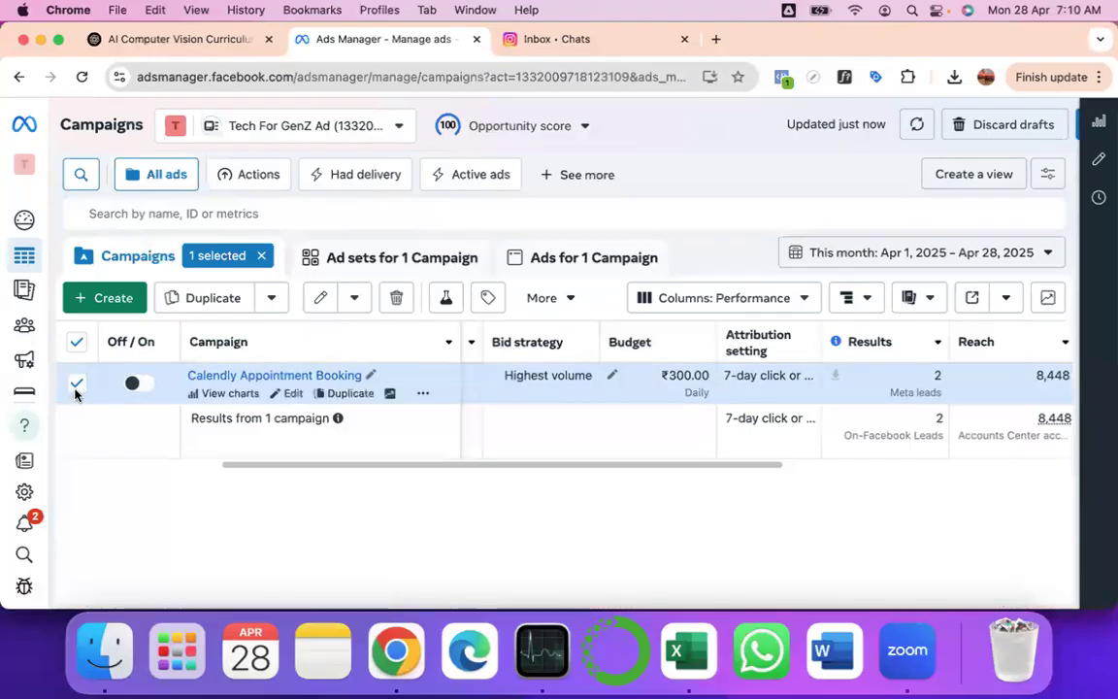
pyautogui.click(351, 393)
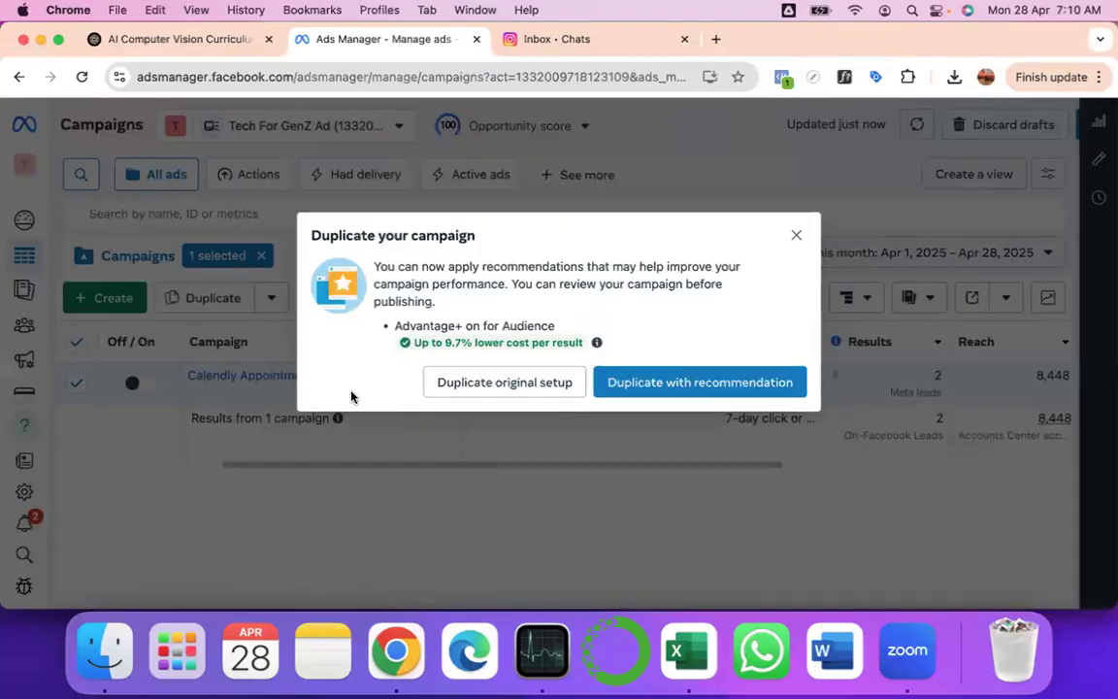
pyautogui.click(796, 236)
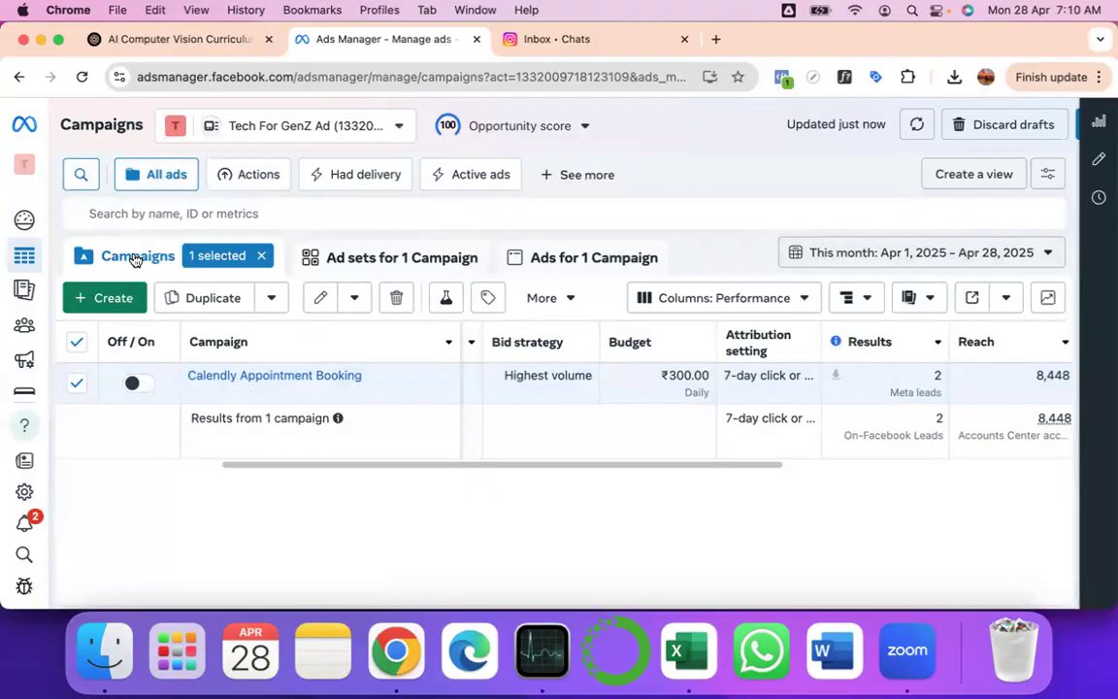
pyautogui.moveTo(23, 257)
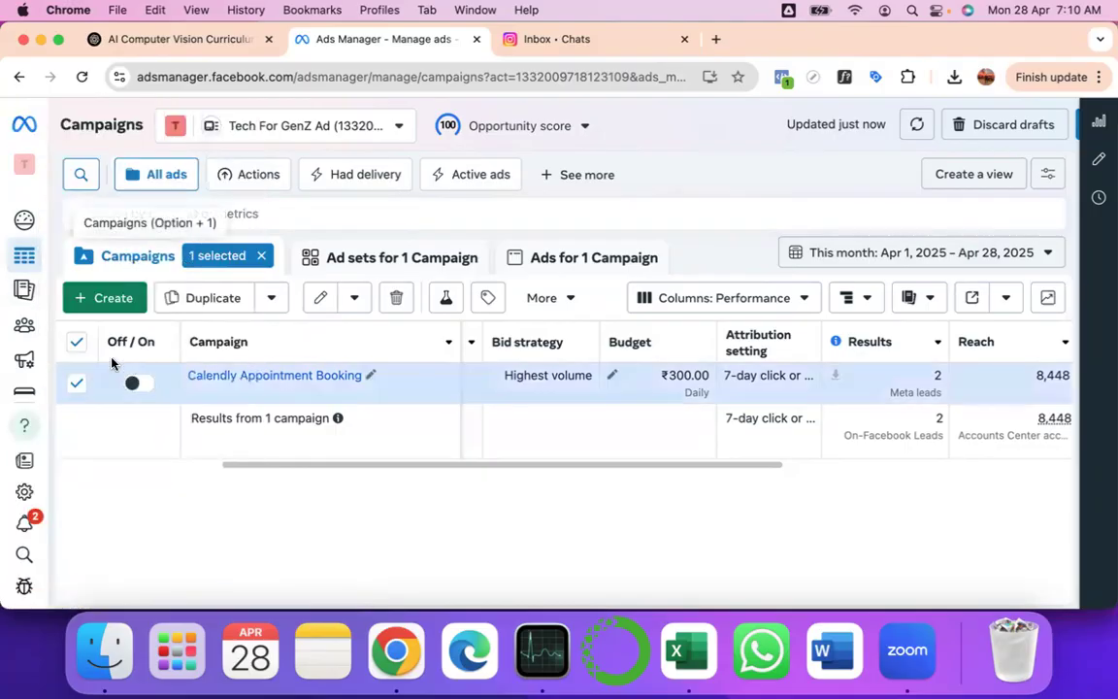
pyautogui.click(311, 392)
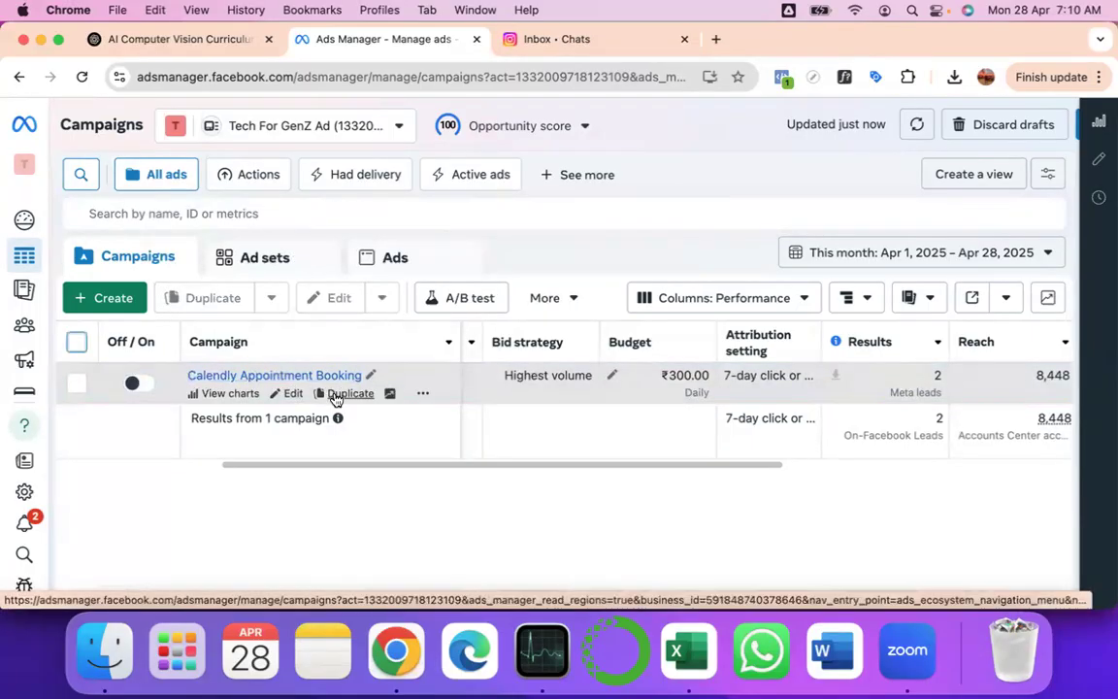
pyautogui.click(347, 394)
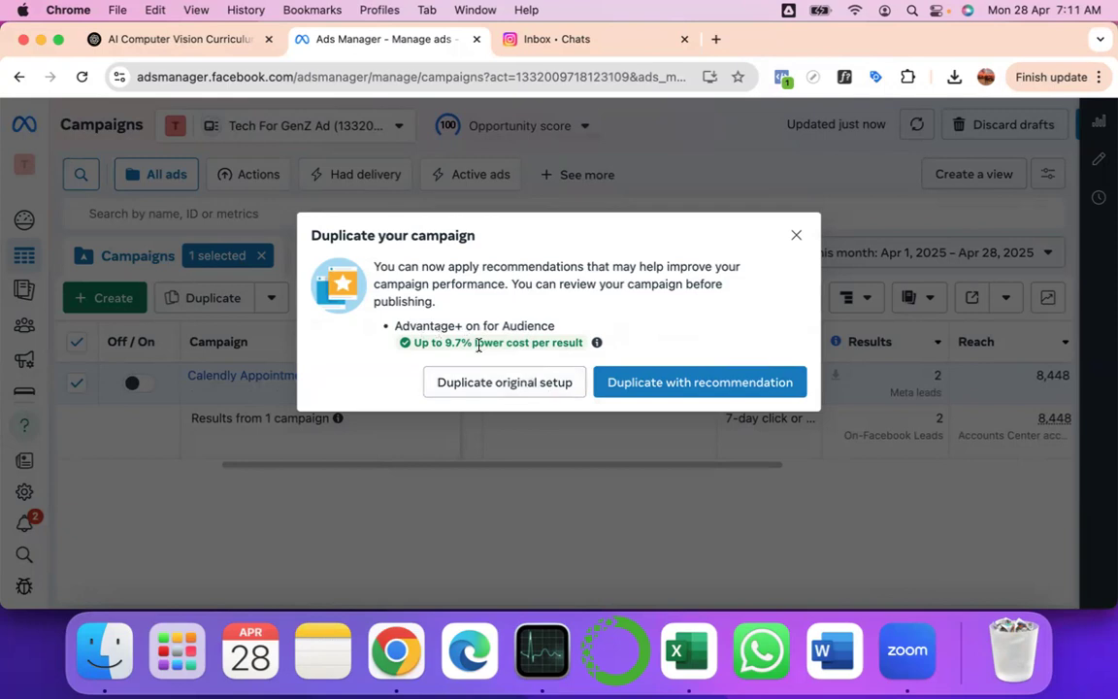
# - Choose Duplicate original setup and turn off reaching more likely responders
pyautogui.moveTo(458, 344)
pyautogui.moveTo(534, 341)
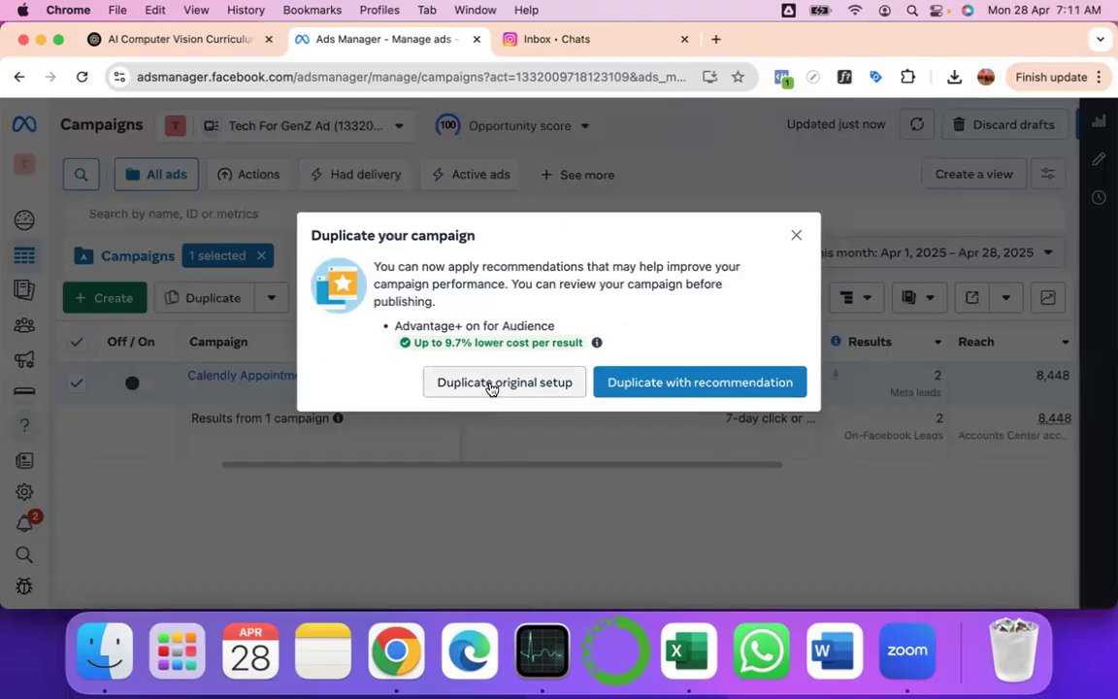
pyautogui.click(491, 383)
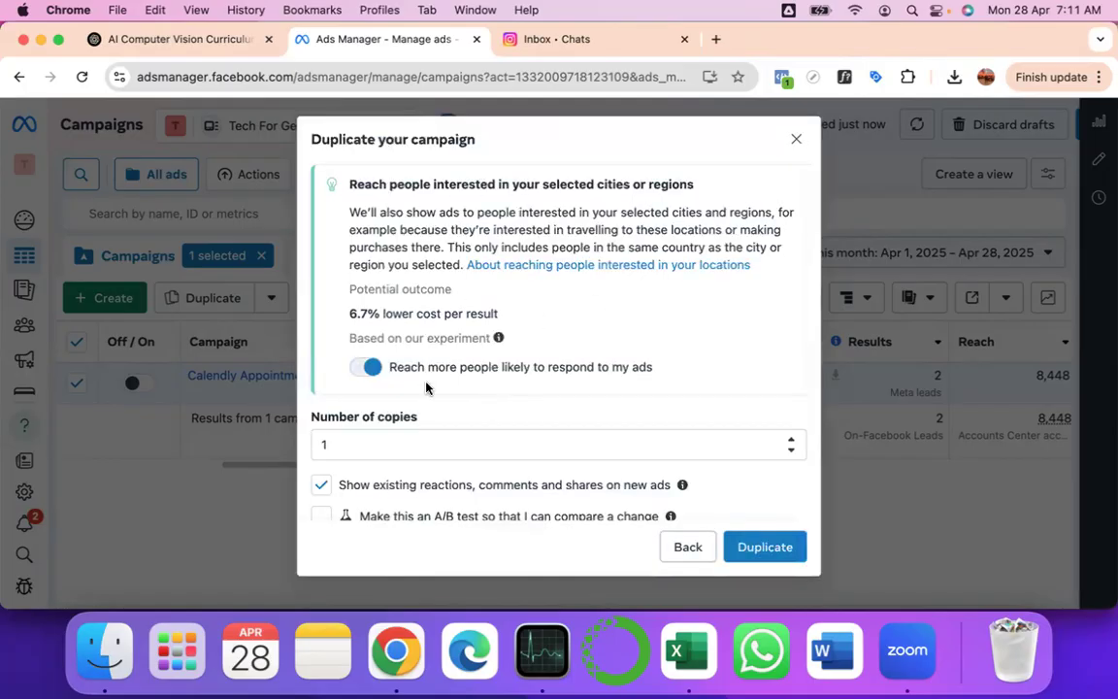
pyautogui.scroll(-1, 426, 386)
pyautogui.scroll(1, 371, 212)
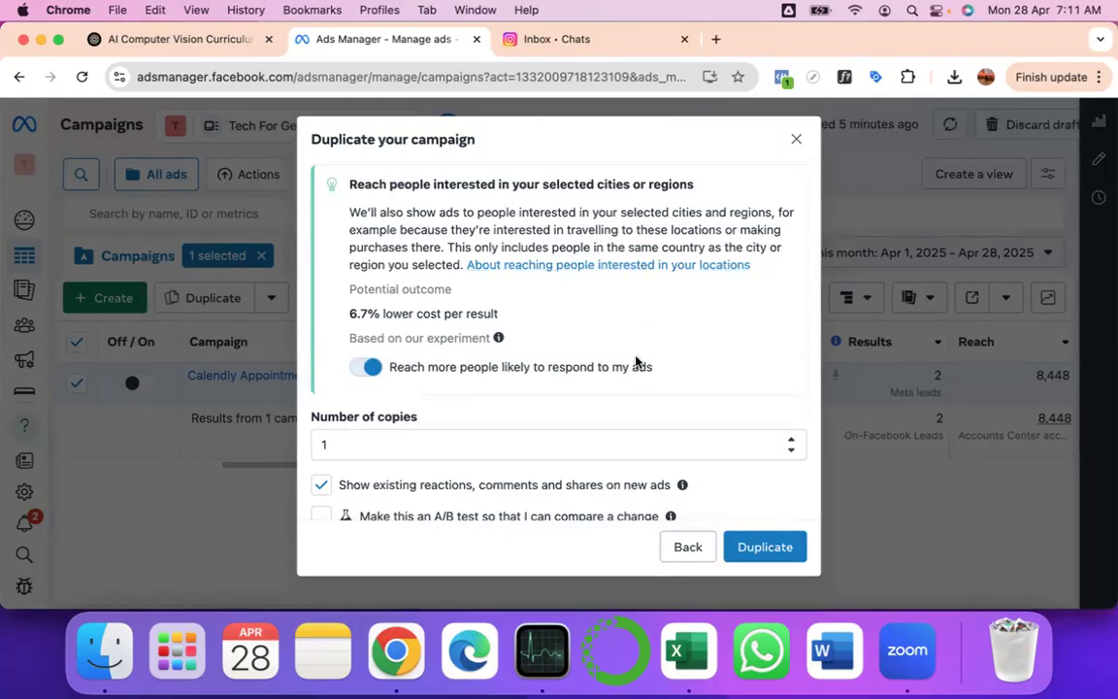
pyautogui.moveTo(499, 337)
pyautogui.click(362, 372)
# - Toggle reaching more likely responders back on, then off again
pyautogui.click(375, 372)
pyautogui.click(361, 367)
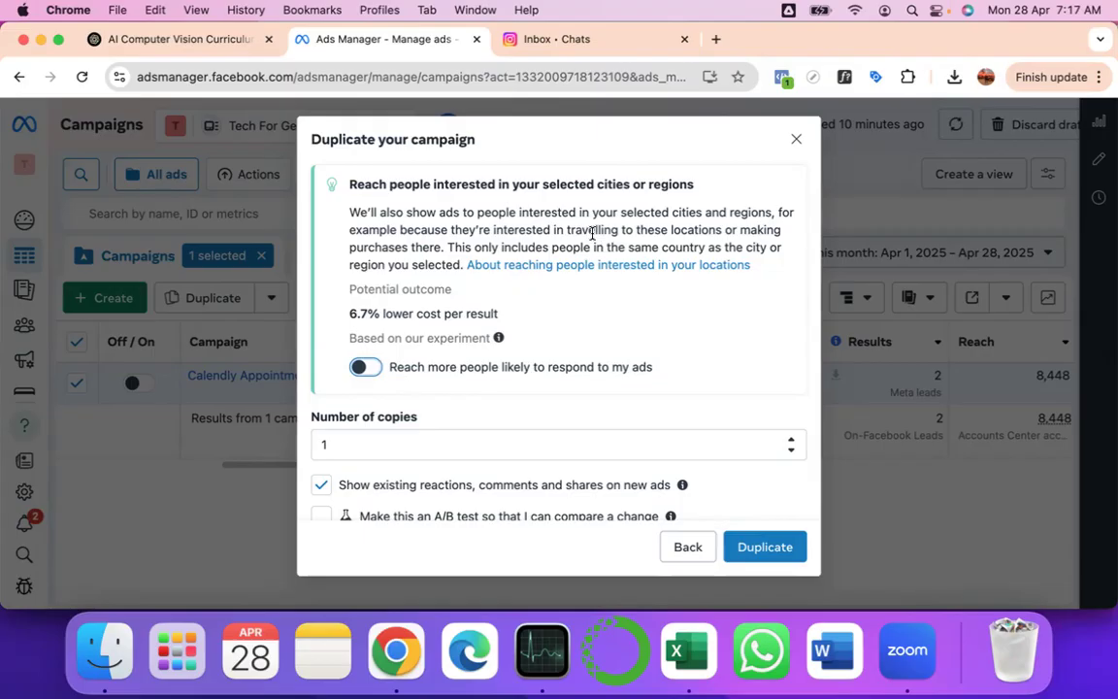
pyautogui.moveTo(568, 231); pyautogui.dragTo(726, 231)
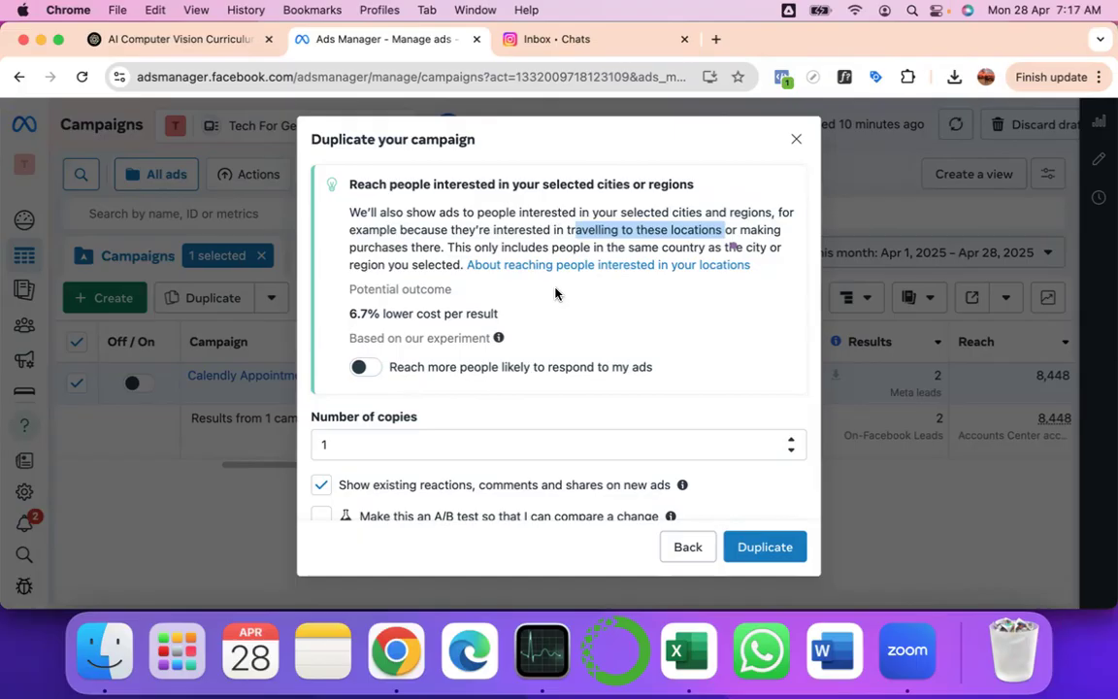
pyautogui.press('XF86AudioRaiseVolume')
pyautogui.click(527, 225)
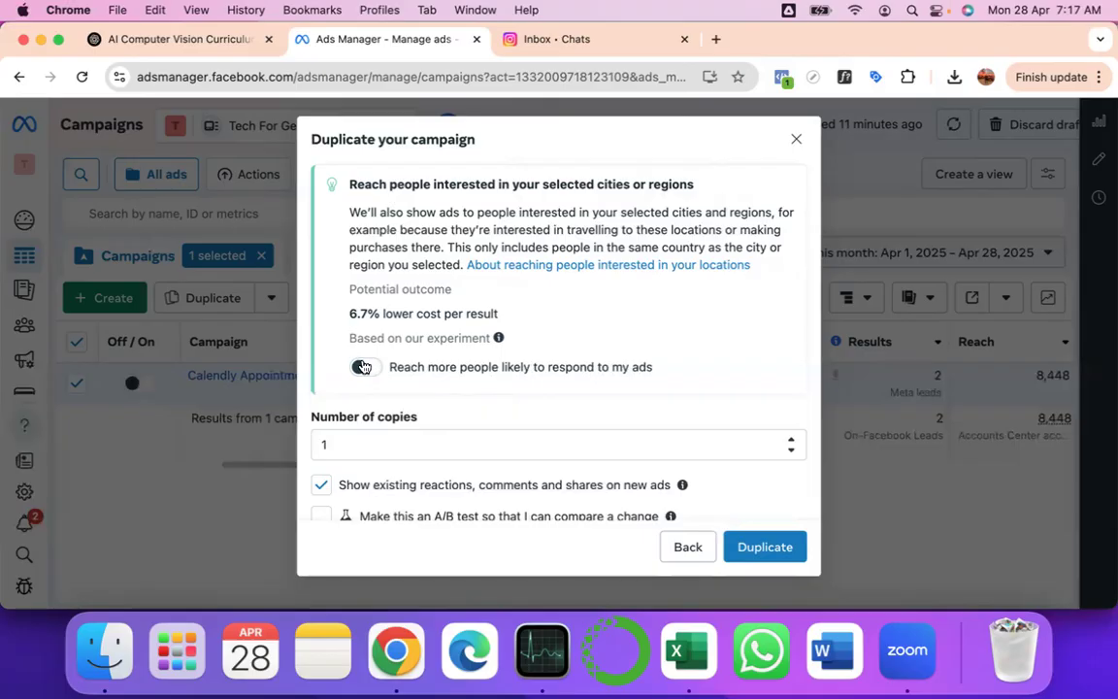
pyautogui.scroll(-1, 361, 367)
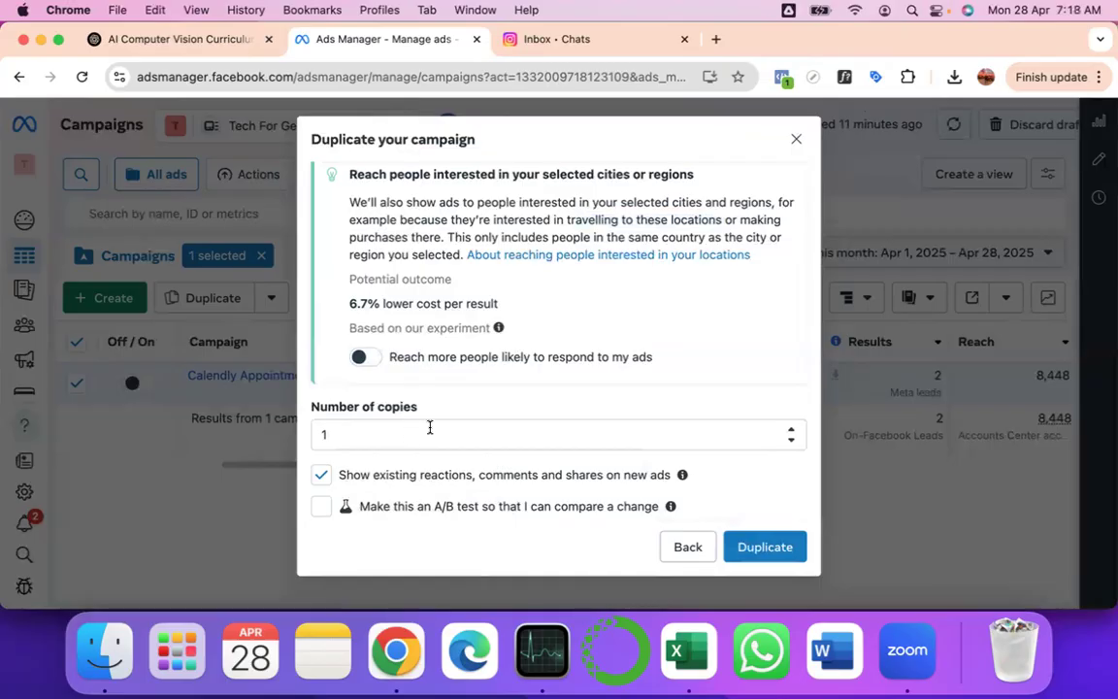
pyautogui.click(791, 443)
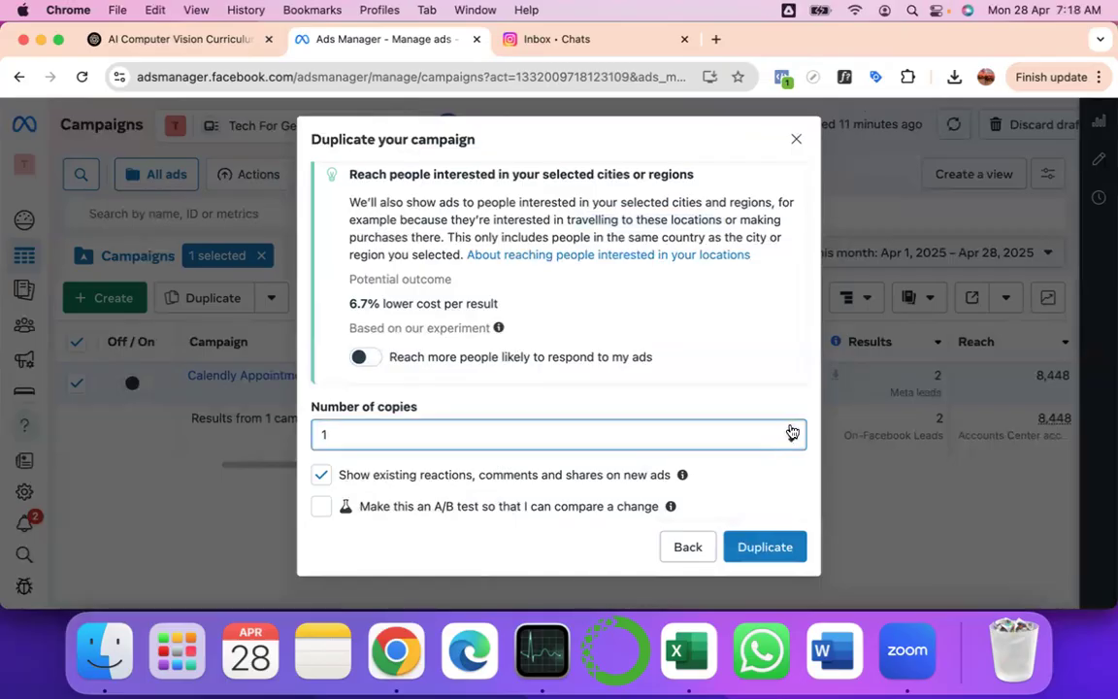
pyautogui.click(790, 430)
pyautogui.click(792, 442)
# - Create the draft 'Calendly Appointment Booking - Copy' and leave the draft editor
pyautogui.click(756, 549)
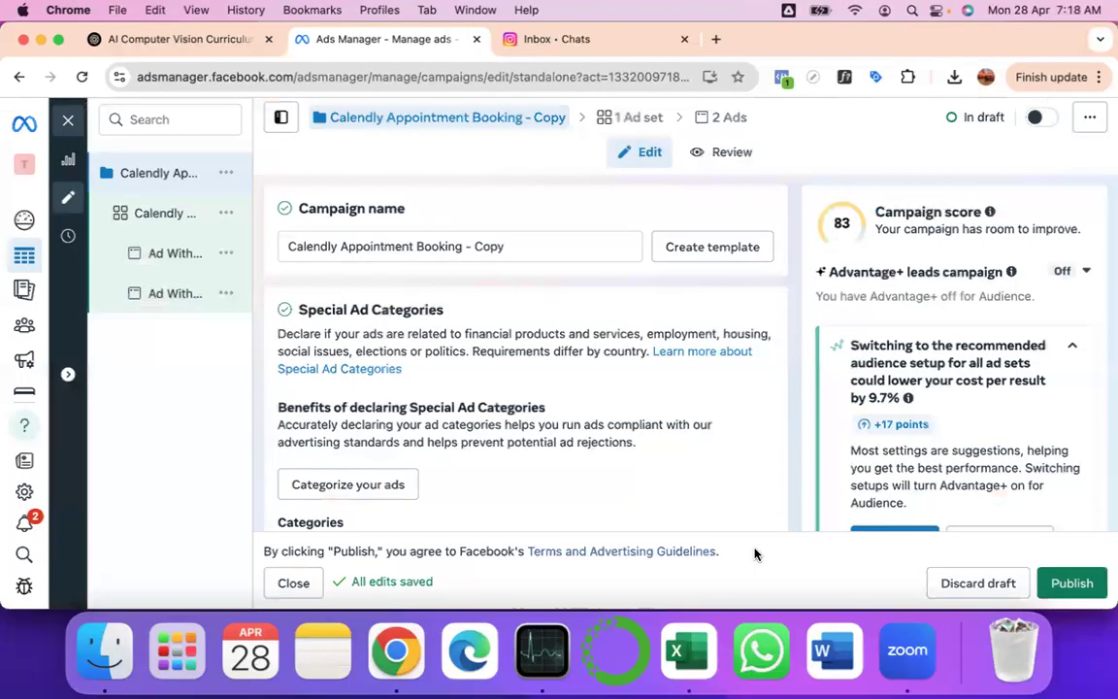
pyautogui.moveTo(161, 176)
pyautogui.moveTo(24, 254)
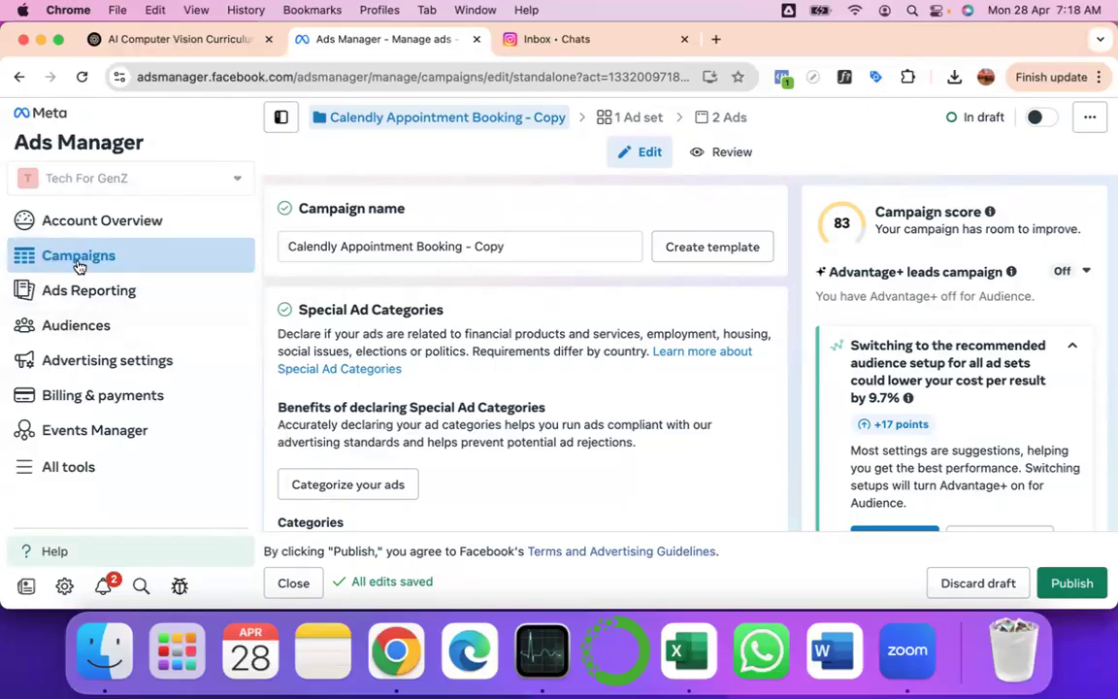
pyautogui.click(70, 214)
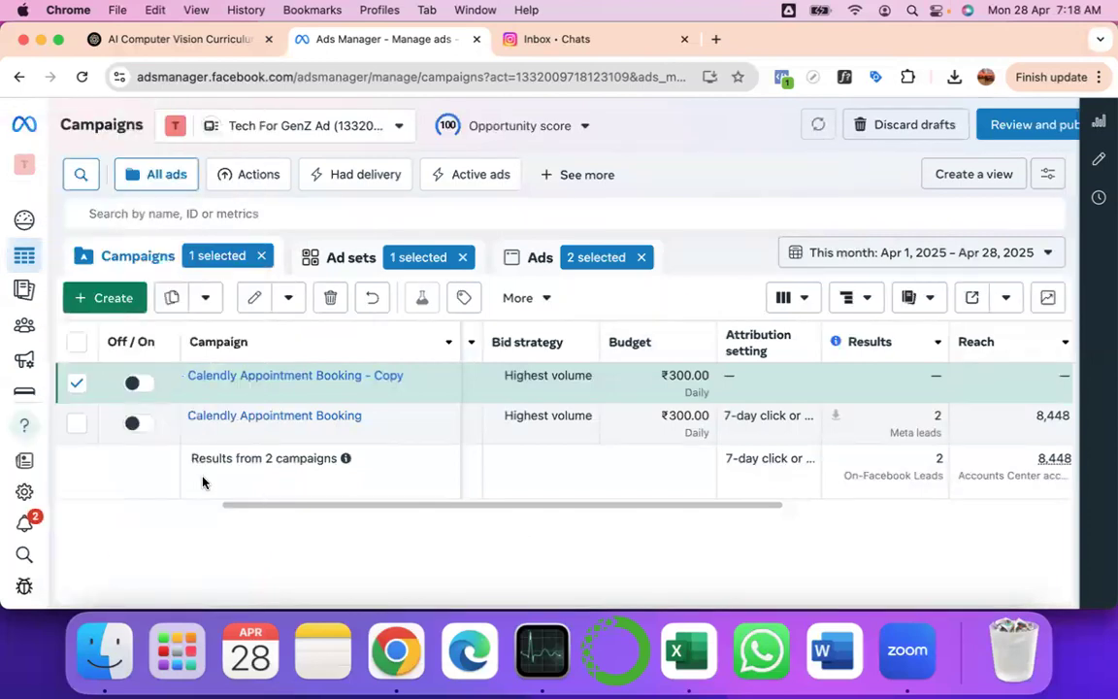
# - Rename 'Calendly Appointment Booking - Copy' to 'Insta Form Campaign'
pyautogui.moveTo(375, 373)
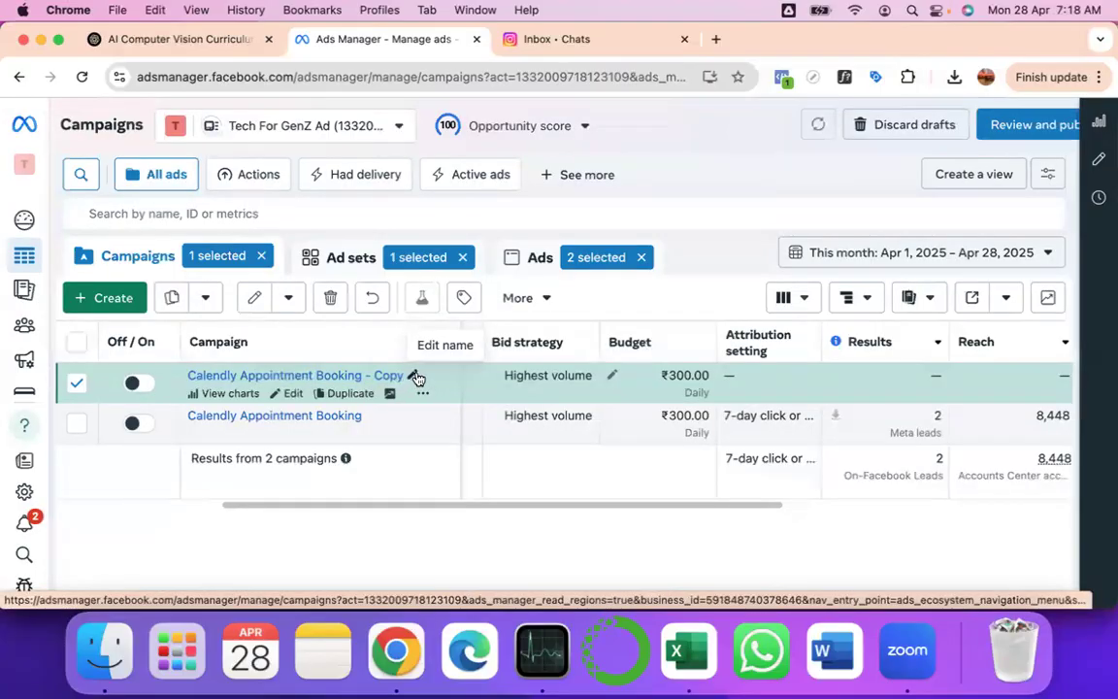
pyautogui.click(413, 376)
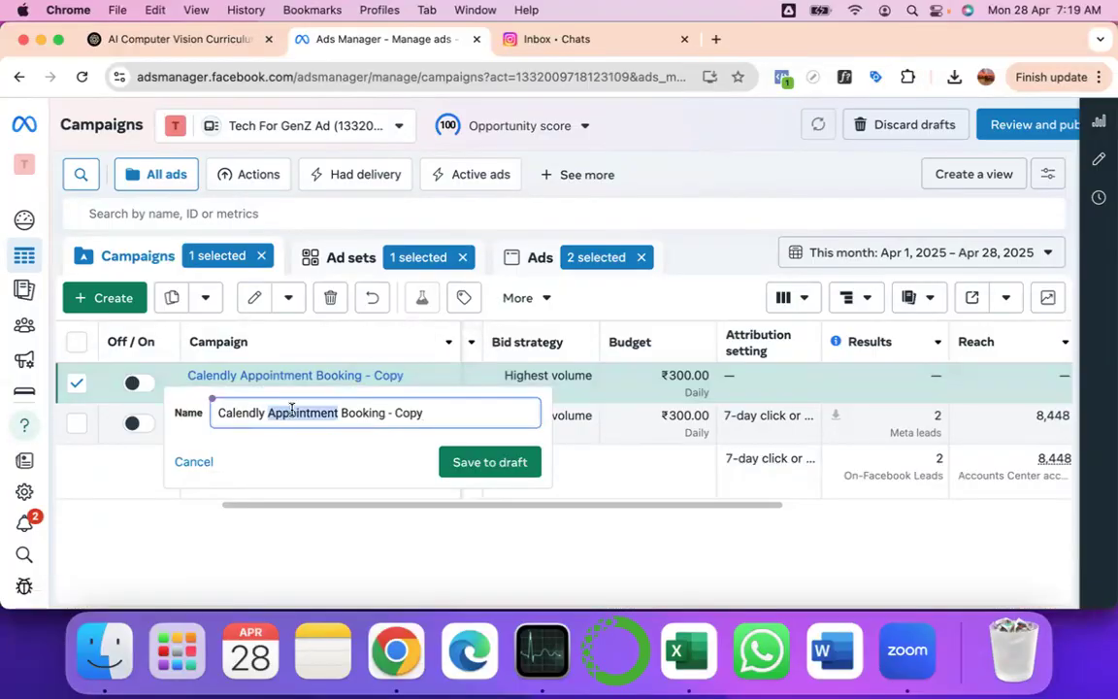
pyautogui.doubleClick(239, 413)
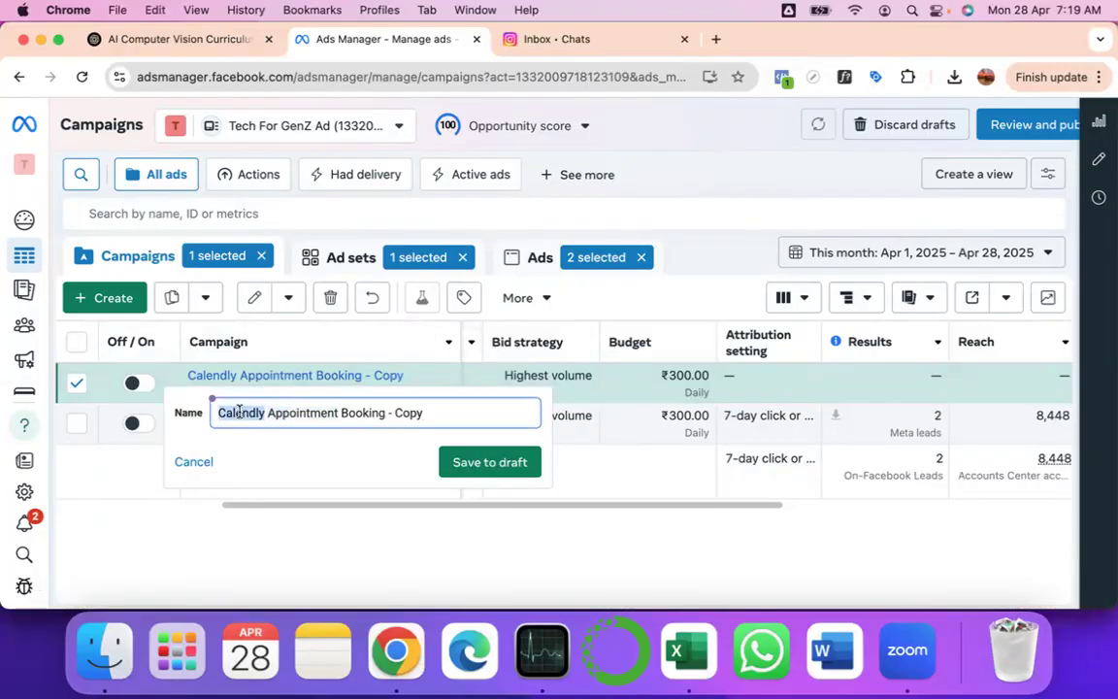
pyautogui.write('Insta For')
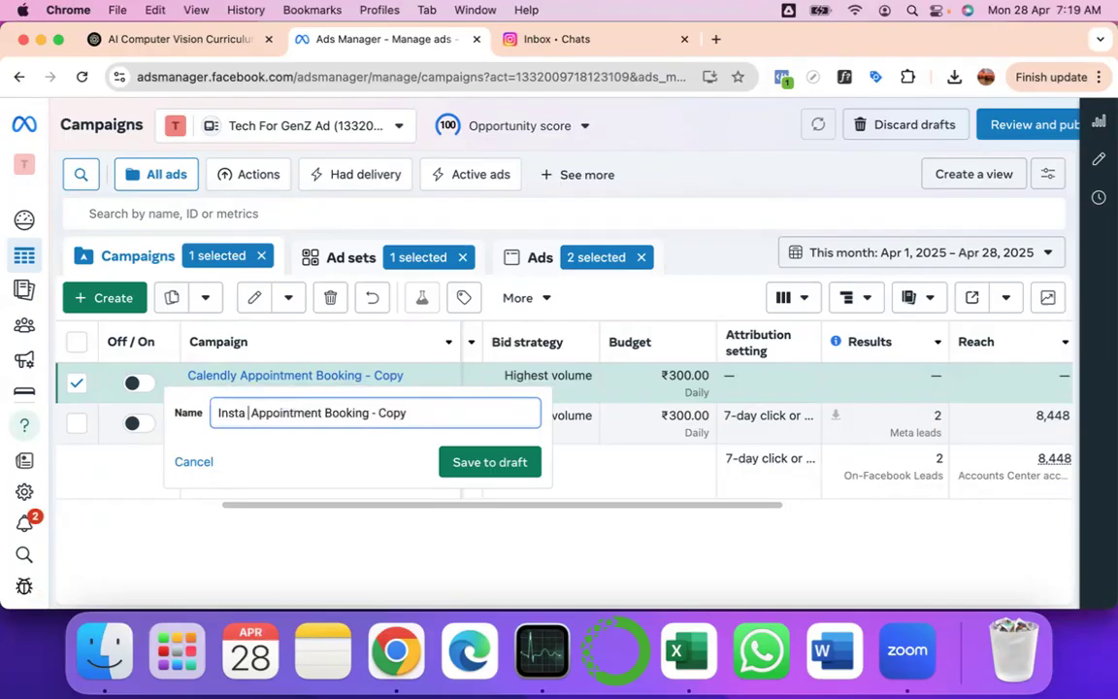
pyautogui.write('m')
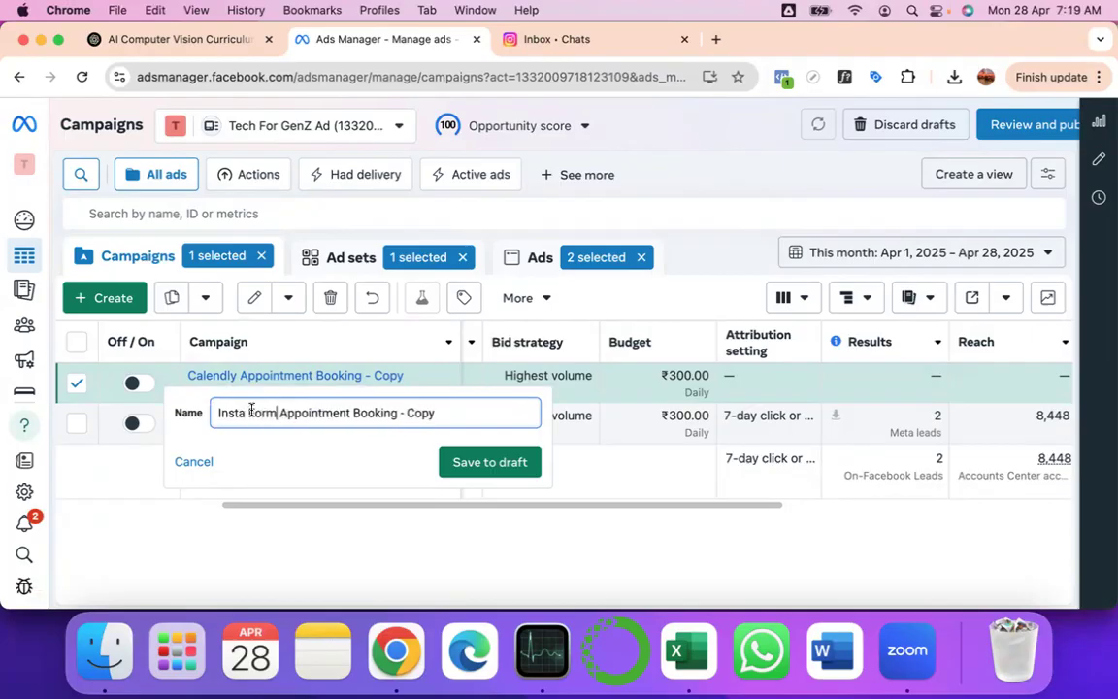
pyautogui.doubleClick(311, 412)
pyautogui.moveTo(398, 414); pyautogui.dragTo(437, 414)
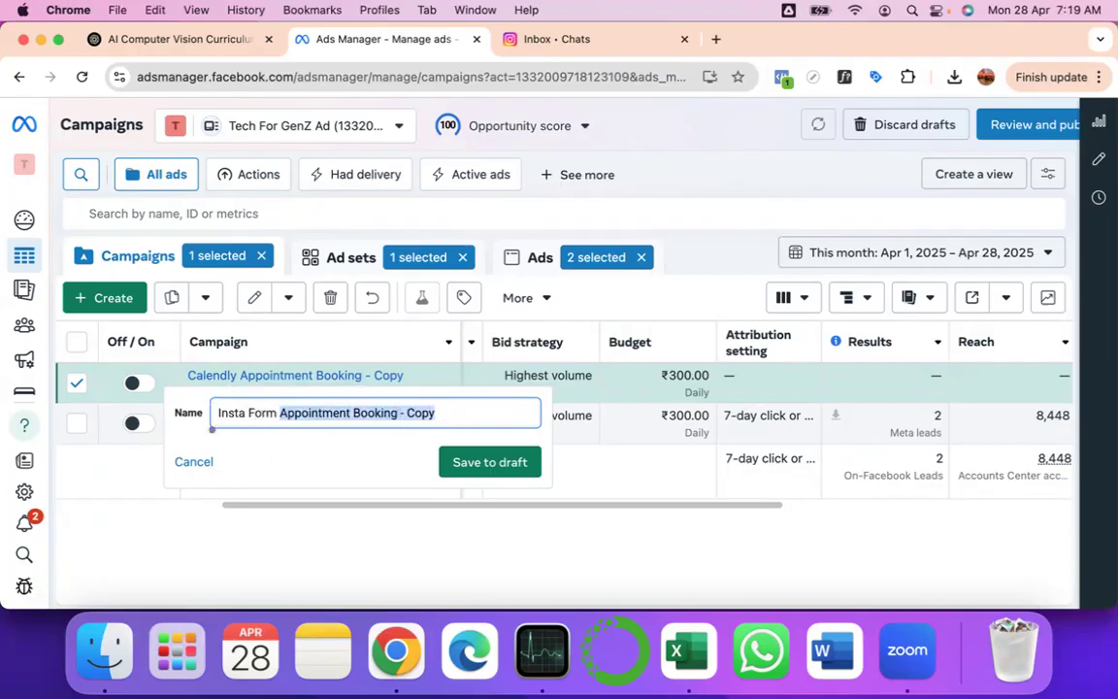
pyautogui.write('Advertisemen')
pyautogui.press('BackSpace')
pyautogui.press('BackSpace')
pyautogui.press('BackSpace')
pyautogui.press('BackSpace')
pyautogui.press('BackSpace')
pyautogui.press('BackSpace')
pyautogui.press('BackSpace')
pyautogui.press('BackSpace')
pyautogui.press('BackSpace')
pyautogui.press('BackSpace')
pyautogui.press('BackSpace')
pyautogui.press('BackSpace')
pyautogui.write('Campaign')
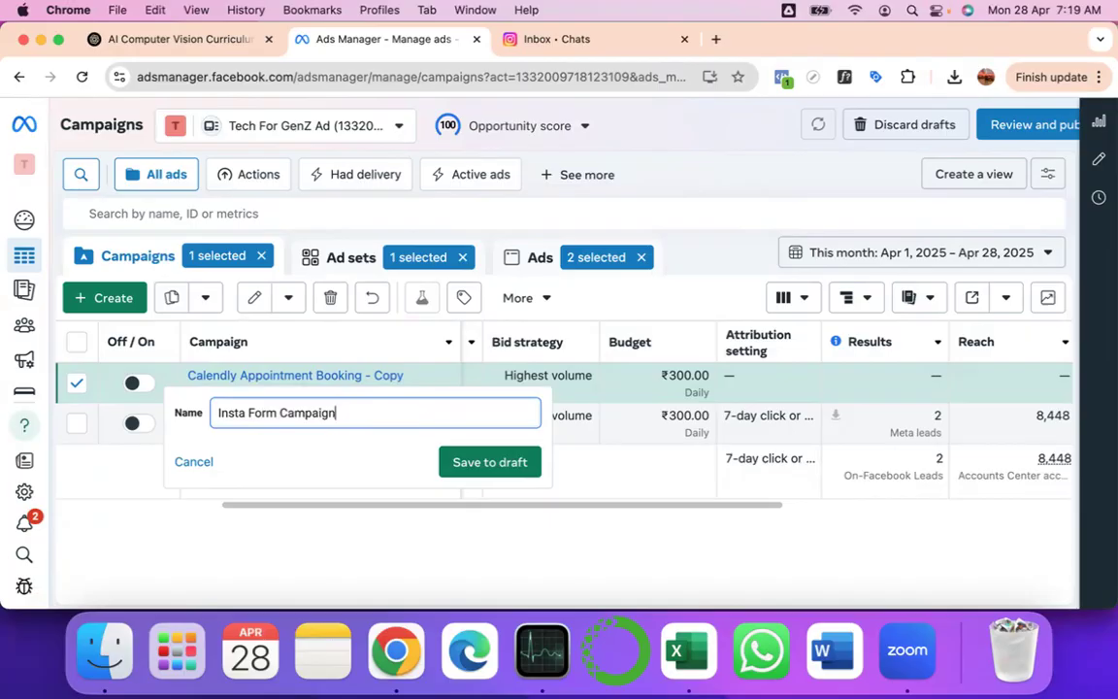
pyautogui.press('Return')
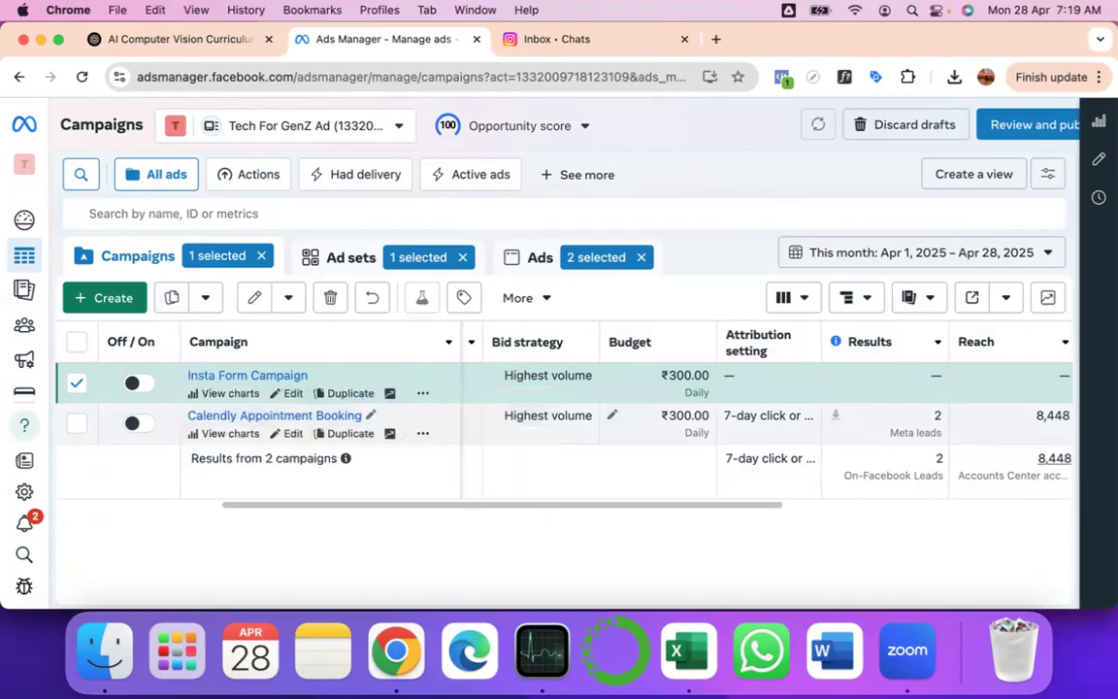
# - Open Insta Form Campaign and review its ₹300.00 daily budget and bid strategy
pyautogui.click(294, 393)
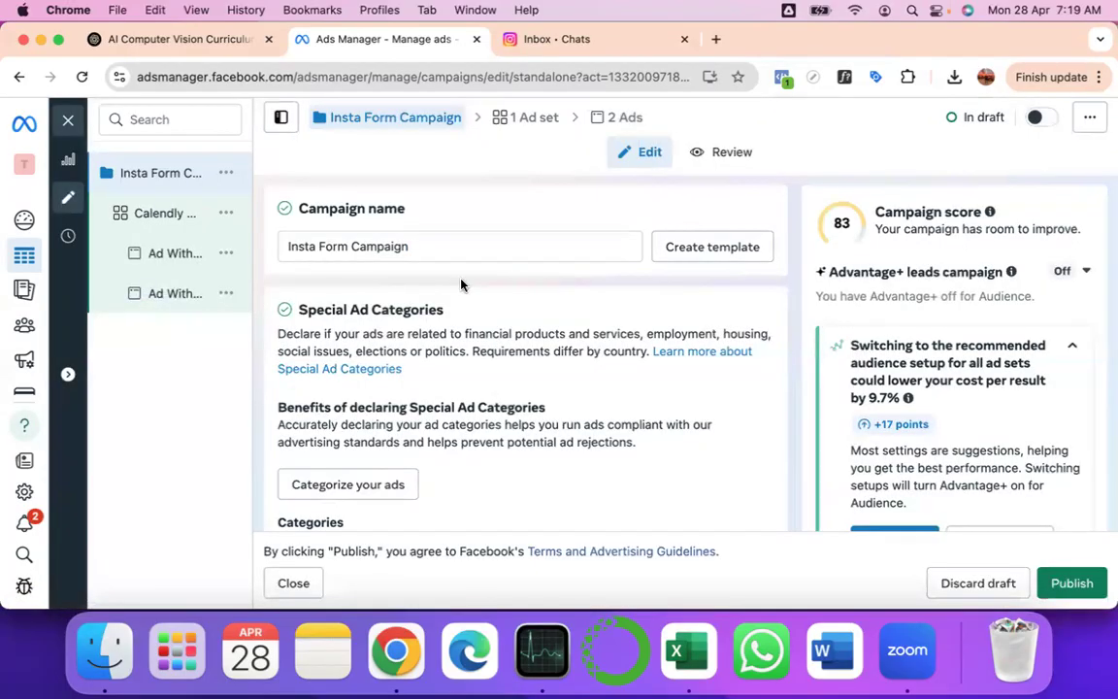
pyautogui.scroll(-1, 437, 267)
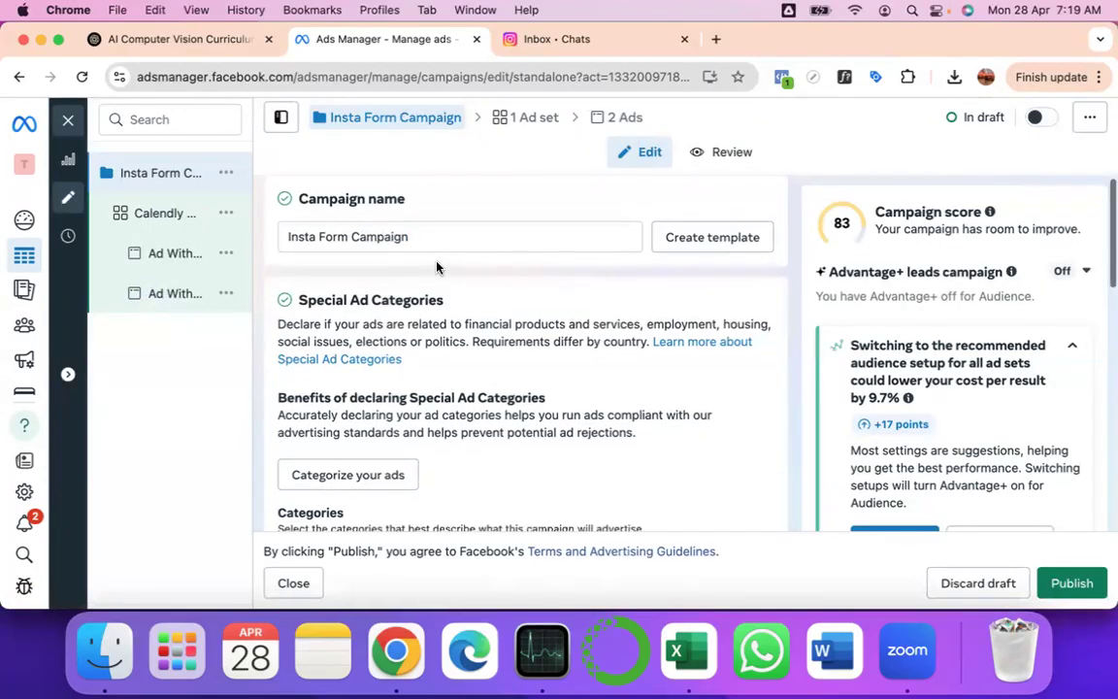
pyautogui.scroll(-2, 427, 262)
pyautogui.scroll(-1, 388, 424)
pyautogui.scroll(-2, 389, 424)
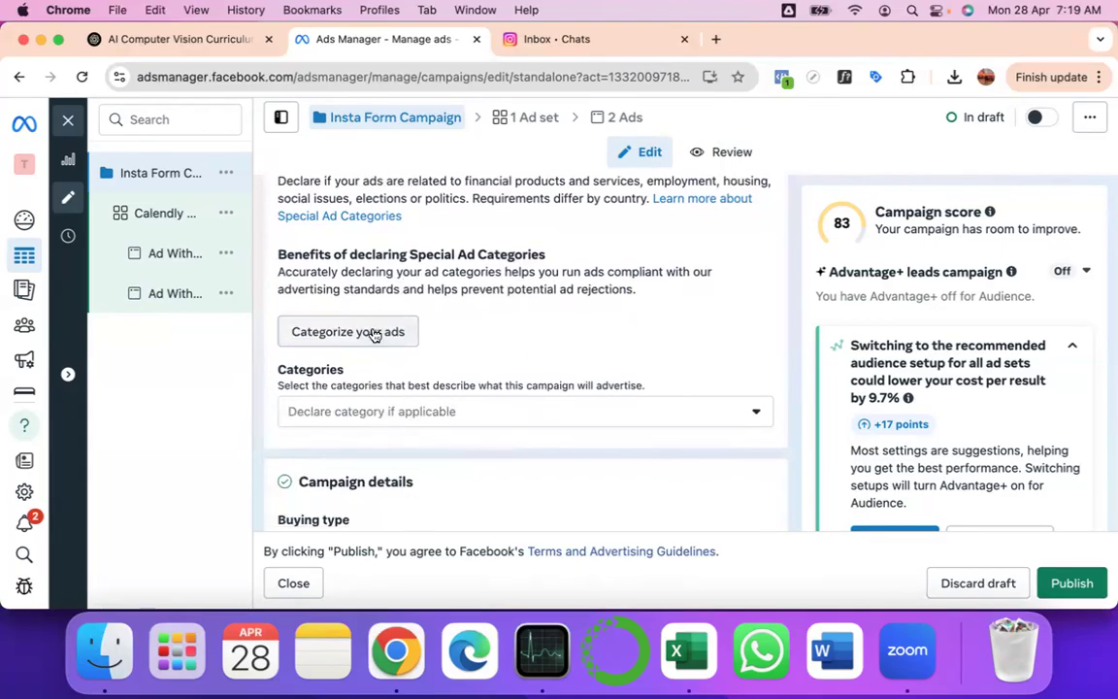
pyautogui.scroll(-3, 411, 411)
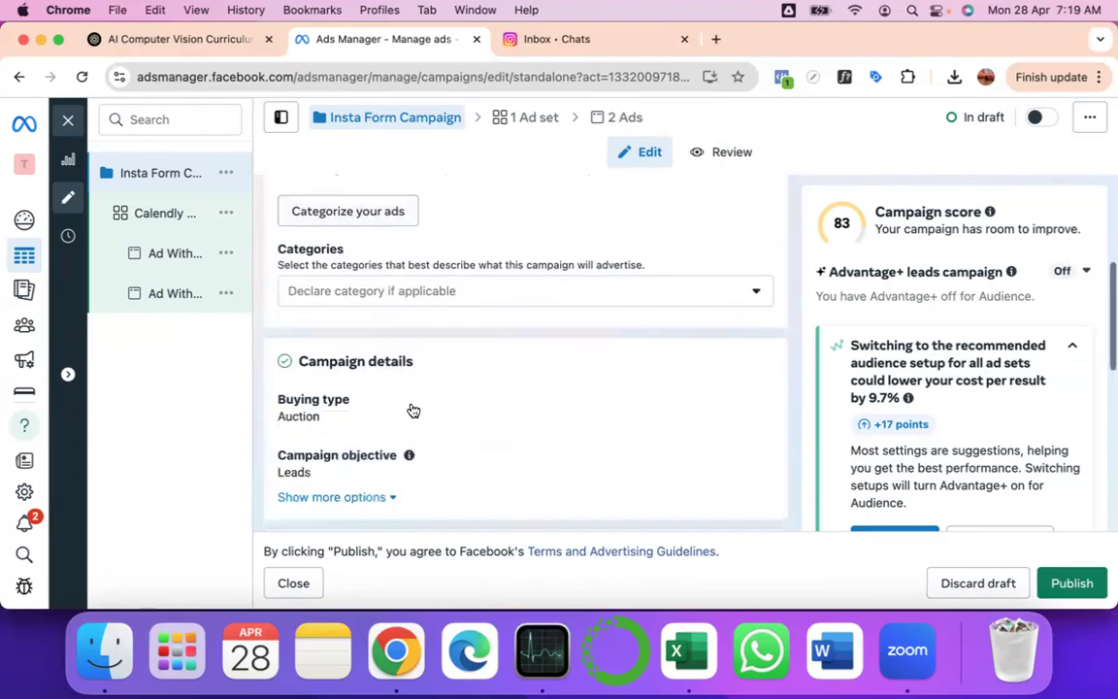
pyautogui.scroll(-2, 412, 410)
pyautogui.scroll(-3, 412, 410)
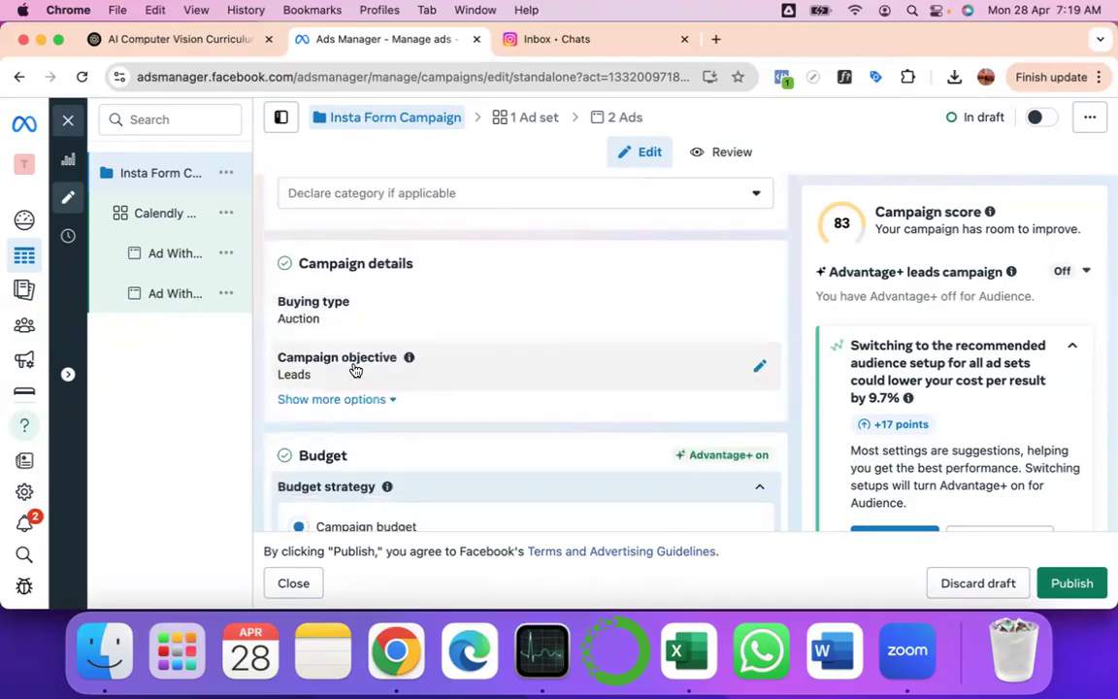
pyautogui.scroll(-3, 366, 312)
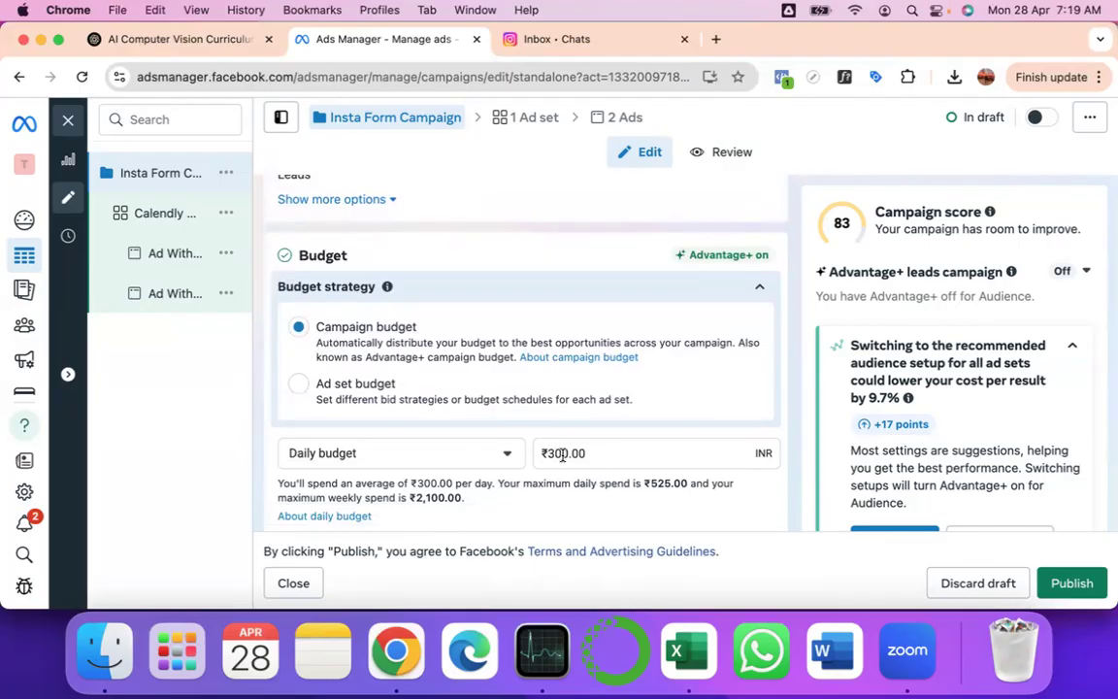
pyautogui.scroll(-2, 562, 455)
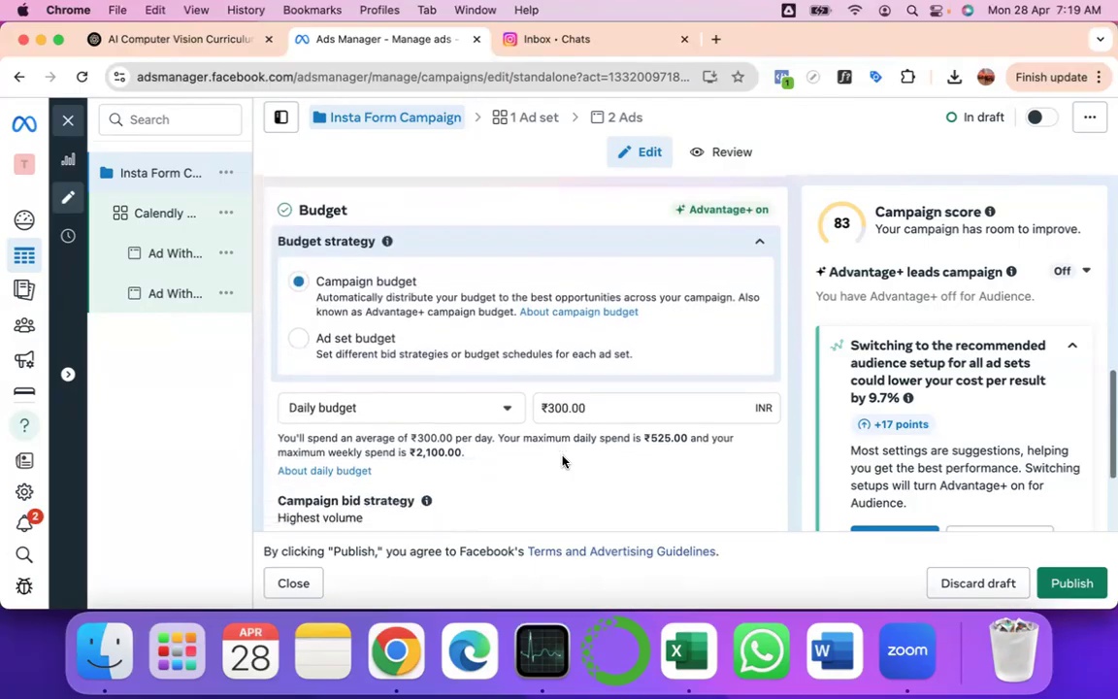
pyautogui.scroll(-4, 562, 460)
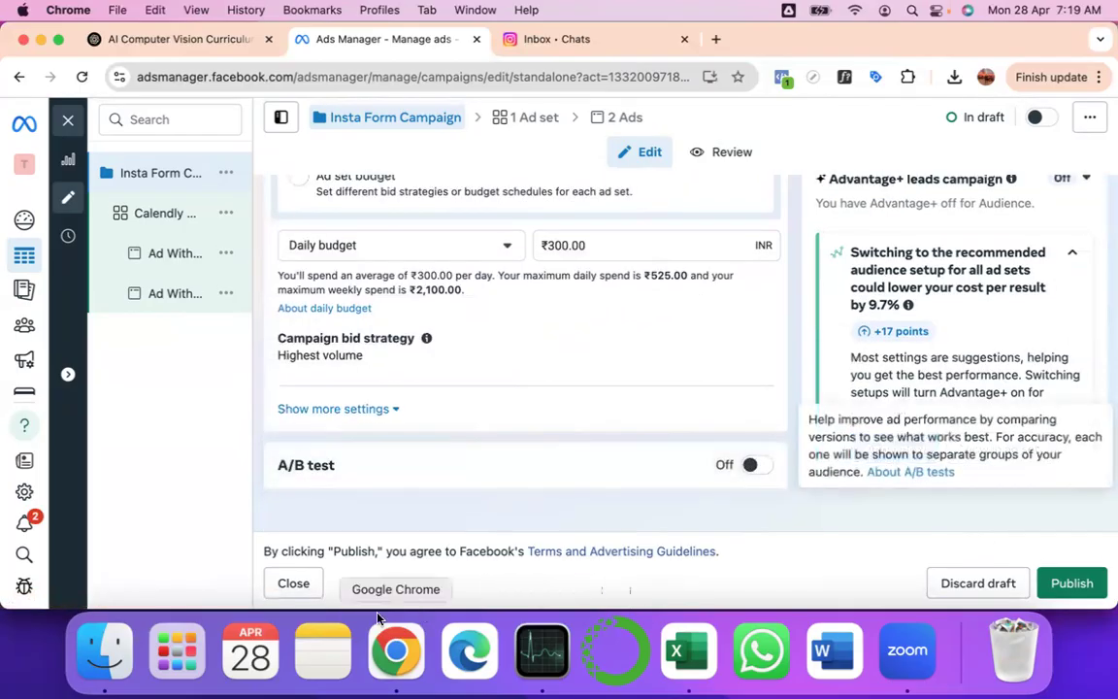
pyautogui.click(294, 584)
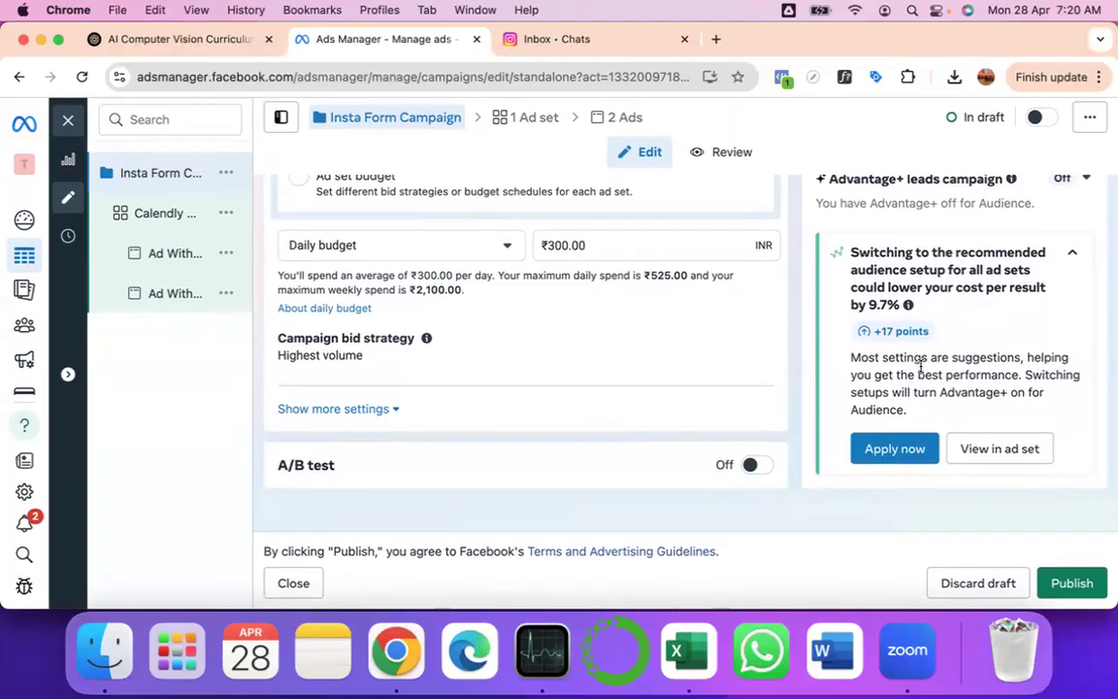
# - Select the 'Advantage+ on' recommendation text and close the campaign editor
pyautogui.doubleClick(974, 392)
pyautogui.moveTo(974, 392); pyautogui.dragTo(1017, 388)
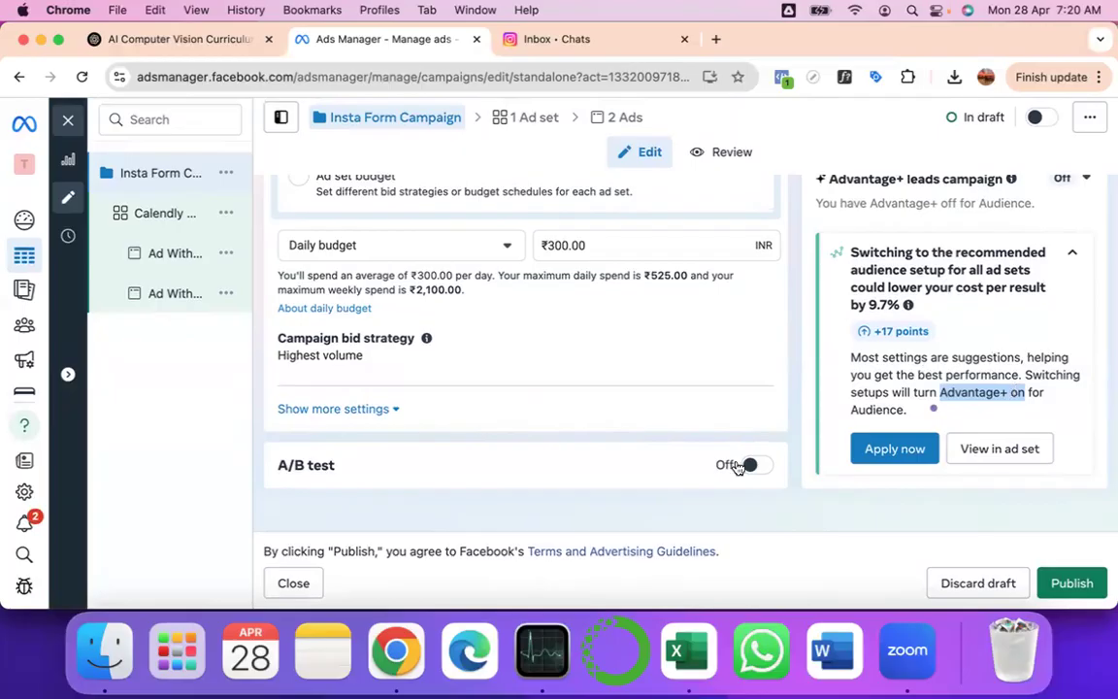
pyautogui.click(285, 584)
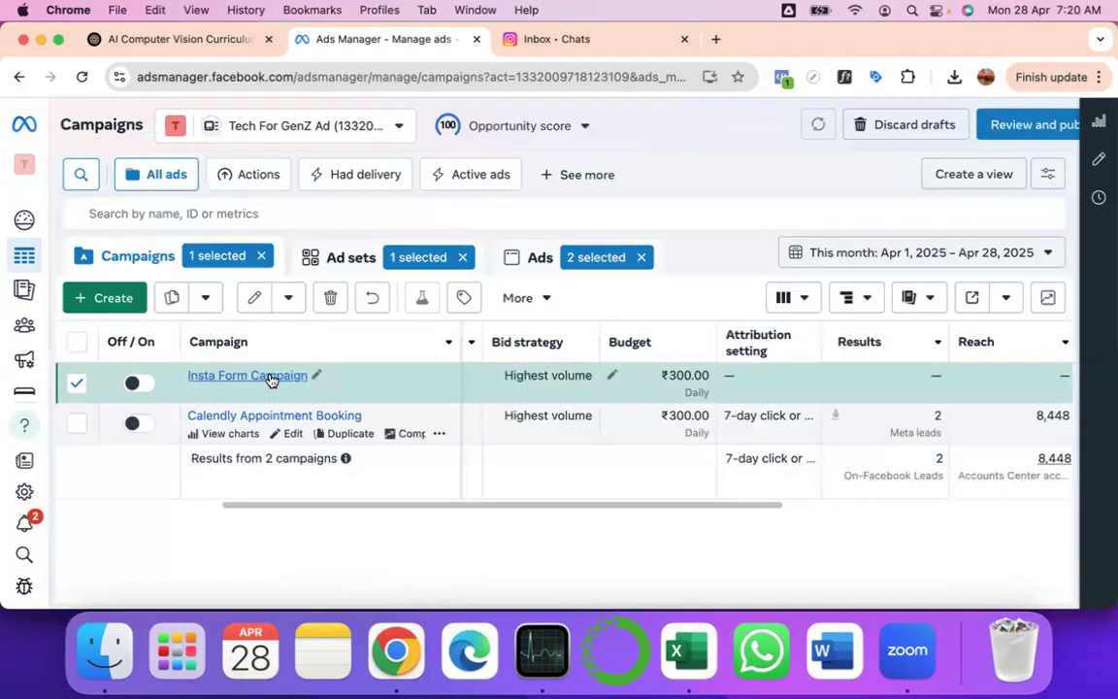
# - Open Insta Form Campaign's ad sets, showing Calendly Ad Set 1
pyautogui.click(363, 259)
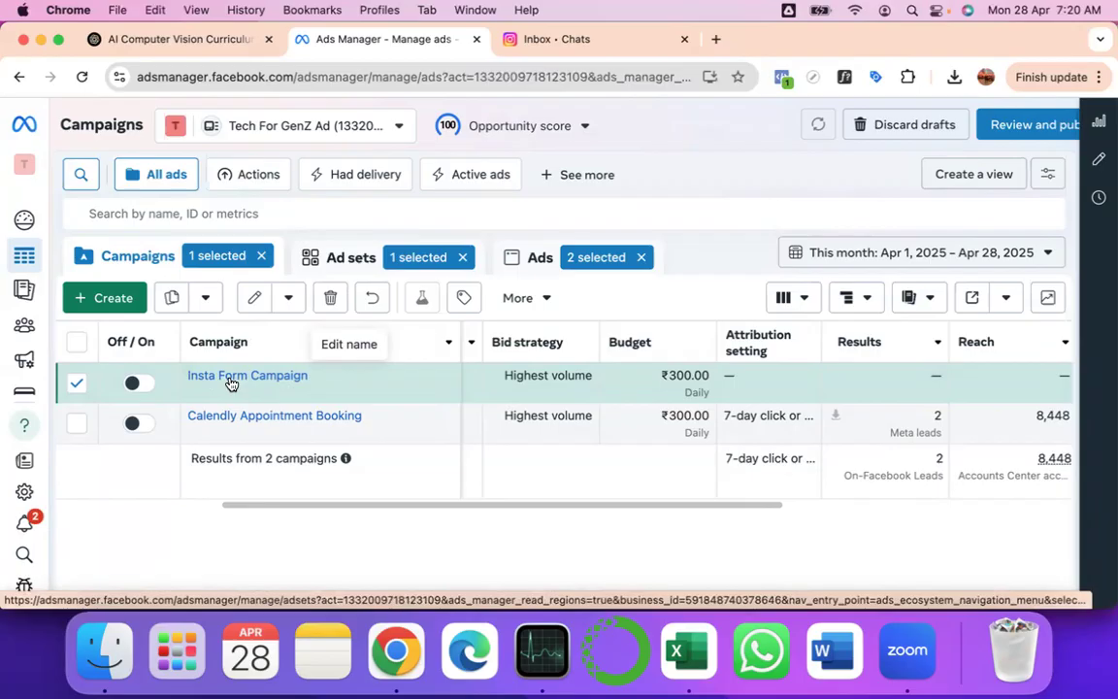
pyautogui.click(119, 258)
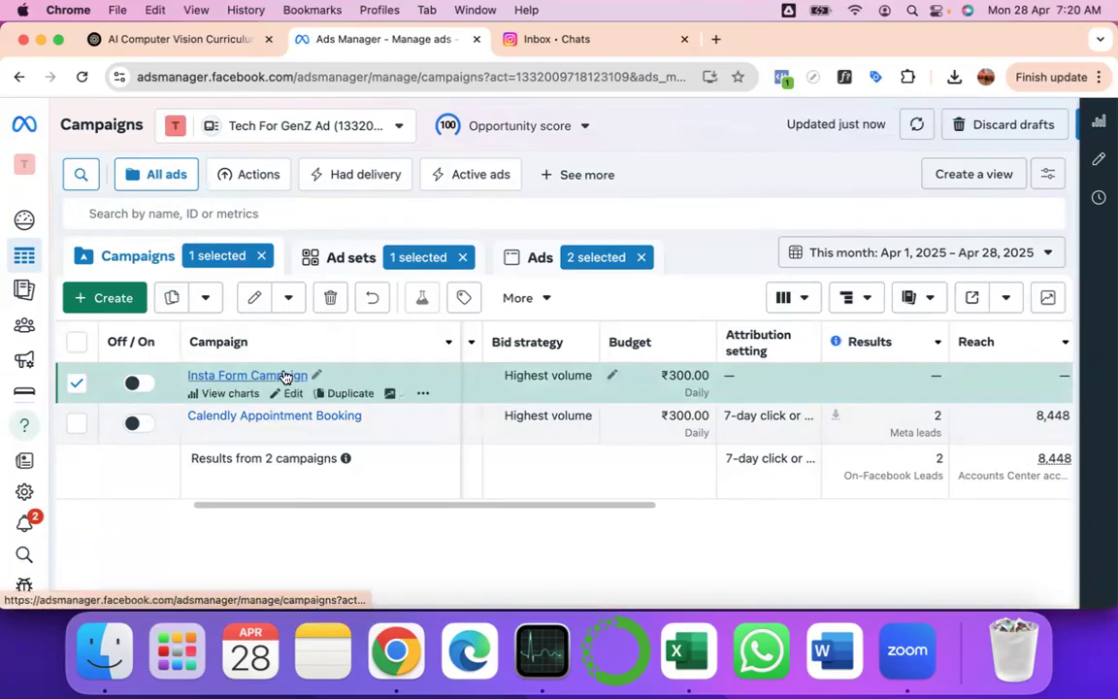
pyautogui.click(369, 259)
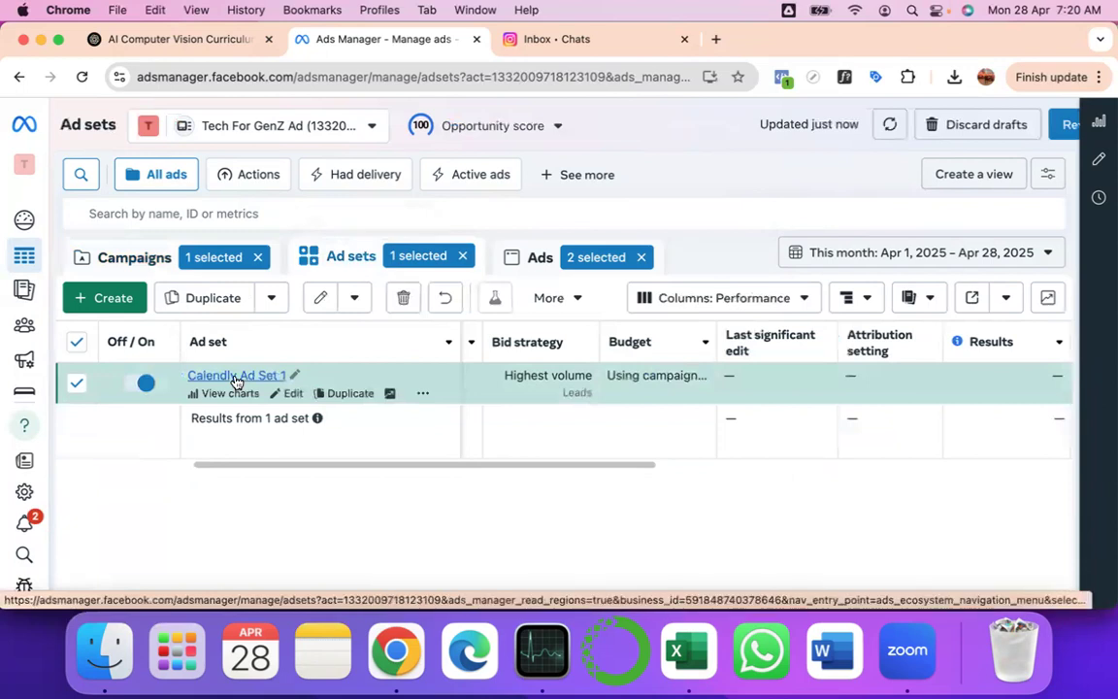
pyautogui.hscroll(-5, 589, 389)
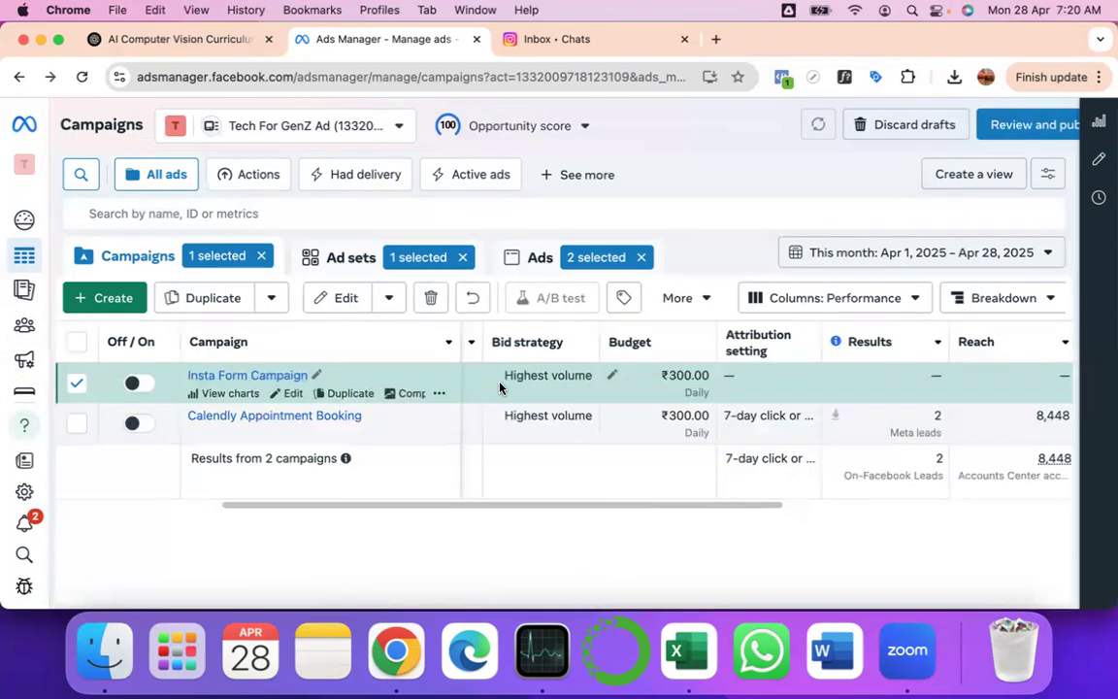
pyautogui.hscroll(-5, 577, 396)
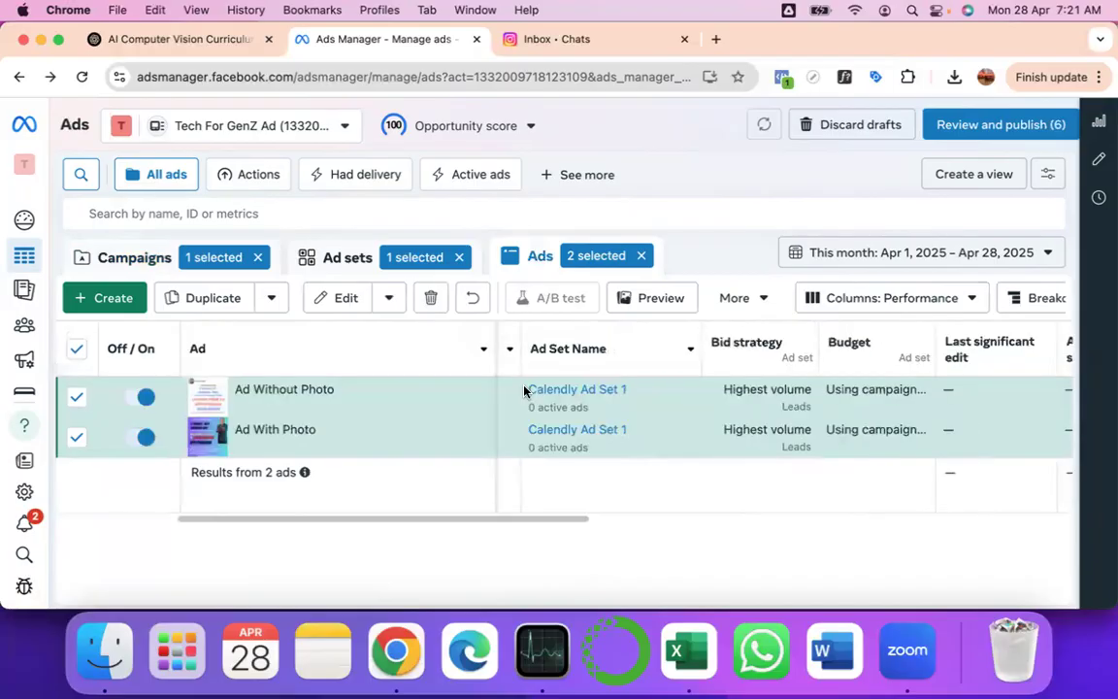
pyautogui.hscroll(-3, 525, 392)
pyautogui.hscroll(-2, 568, 419)
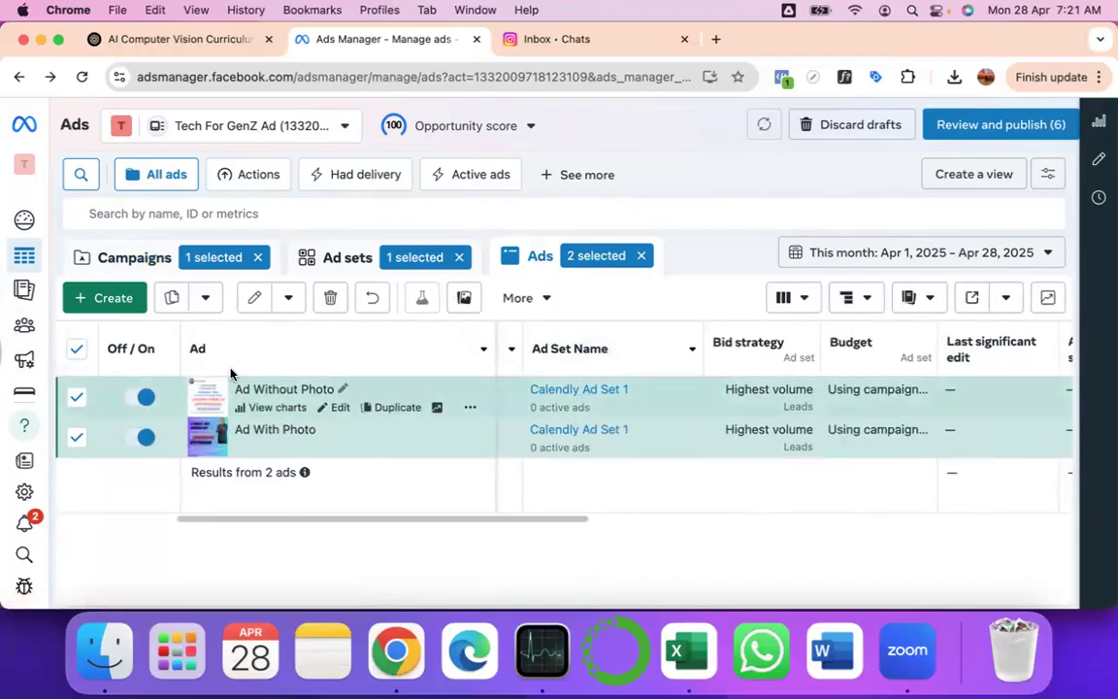
pyautogui.click(138, 264)
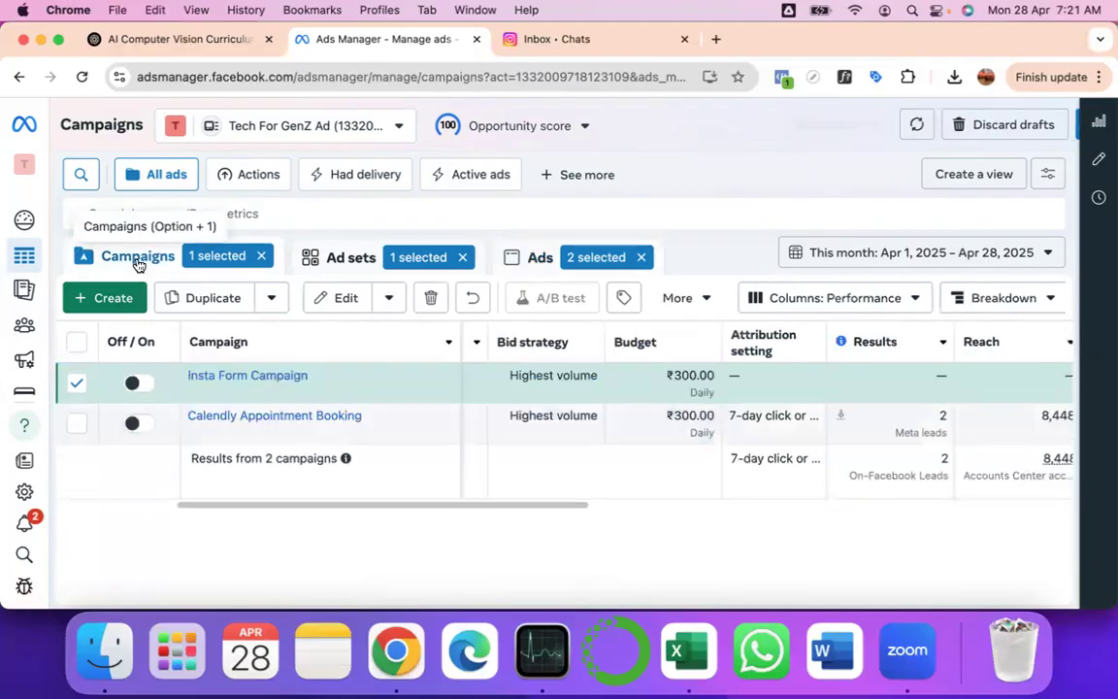
pyautogui.click(231, 380)
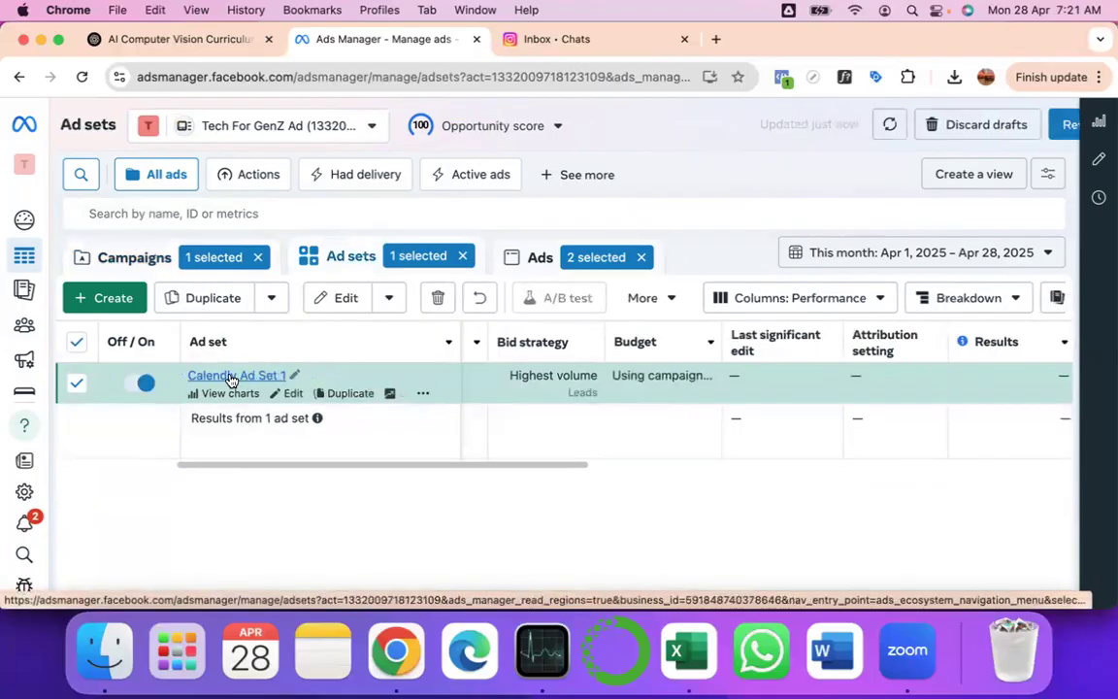
# - Rename the ad set to 'Insta Form Ad Set' and open it in the draft editor
pyautogui.click(294, 376)
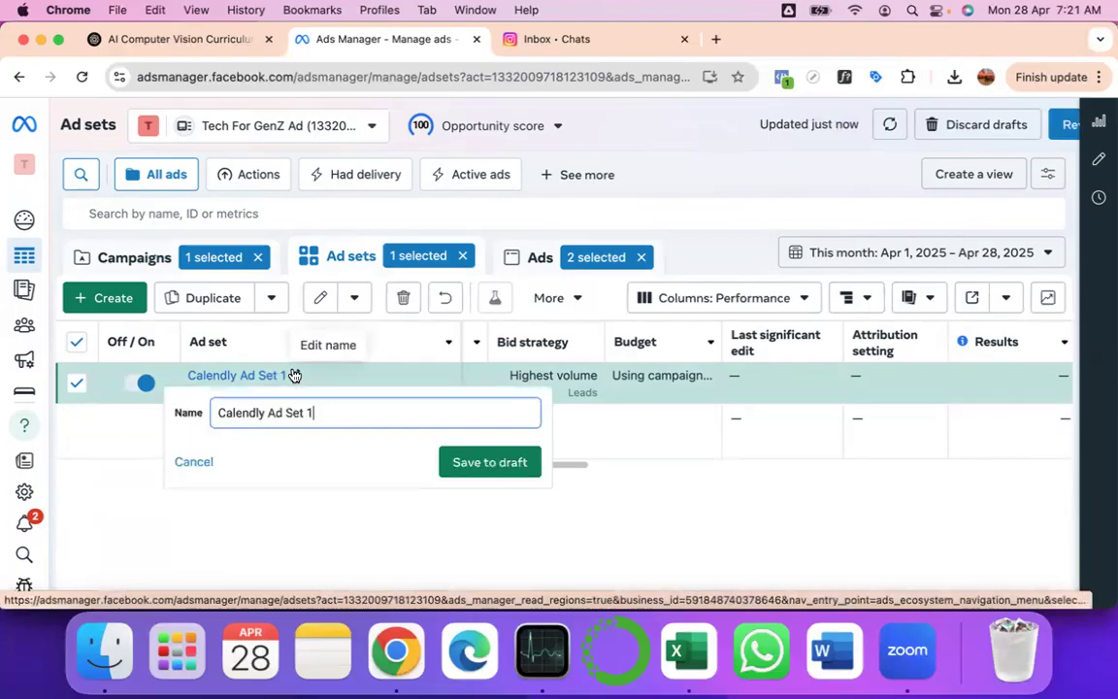
pyautogui.press('super+a')
pyautogui.write('Insta Form Ad Set')
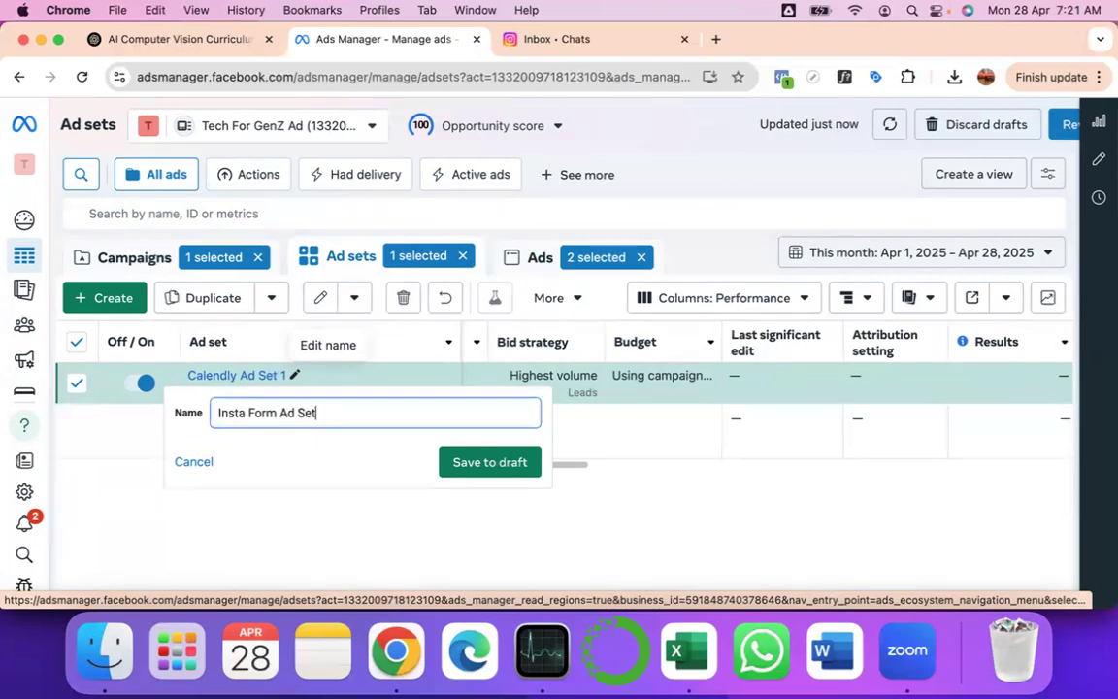
pyautogui.press('Return')
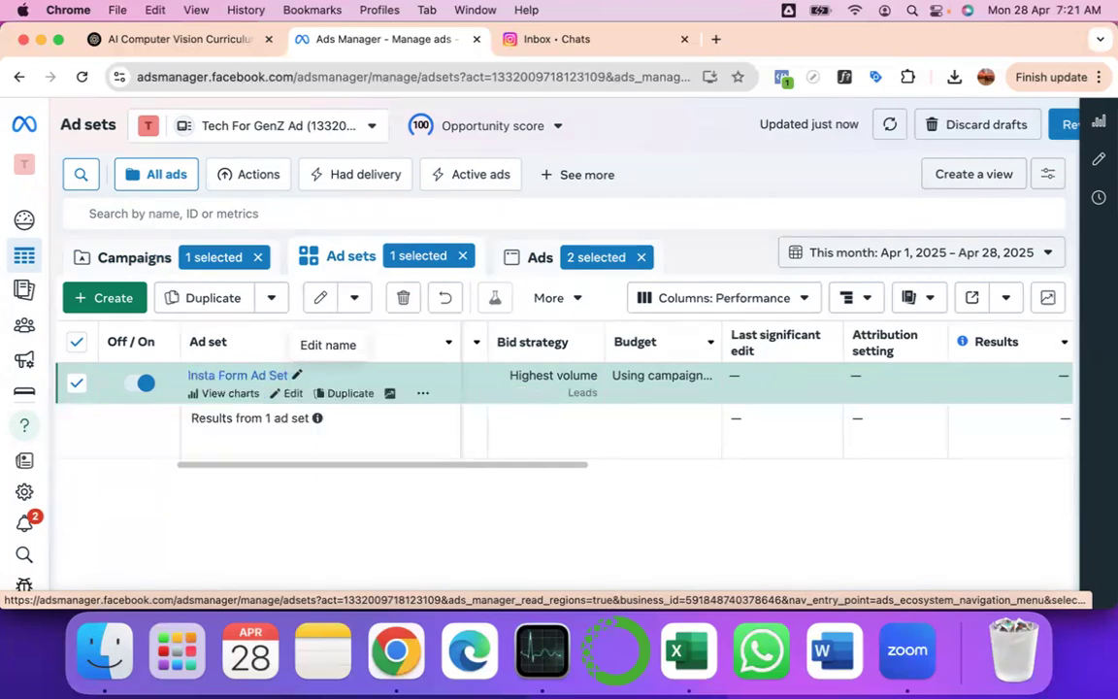
pyautogui.click(294, 396)
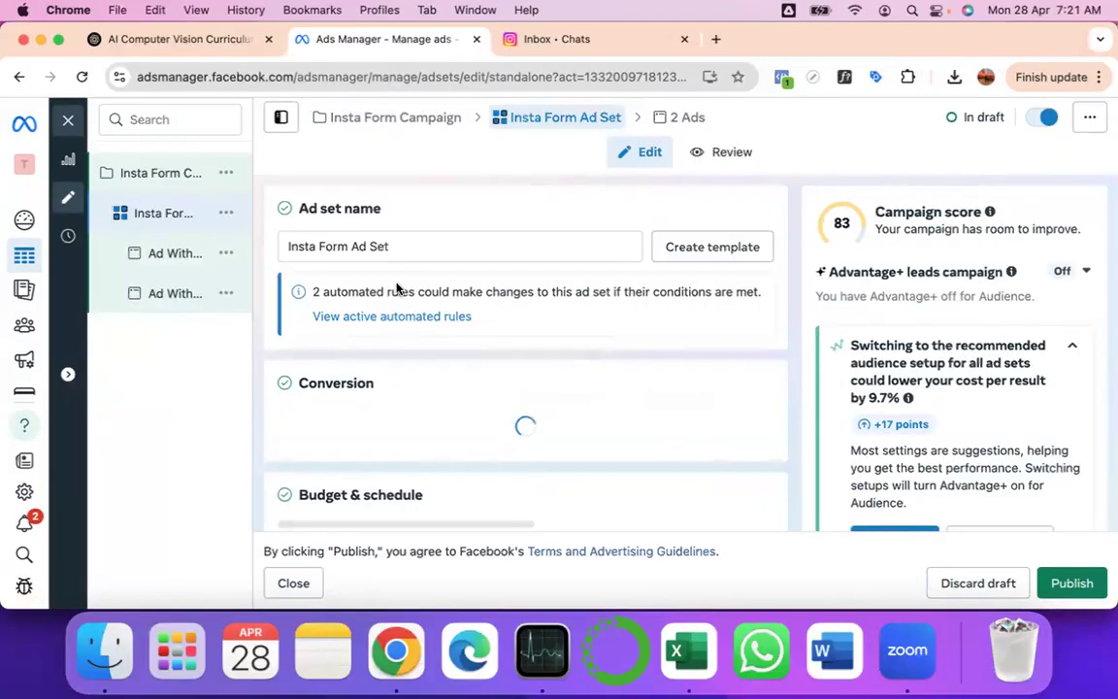
# - Choose Instant forms as the ad set's conversion location, then scroll down to the Facebook Page section
pyautogui.scroll(-2, 455, 387)
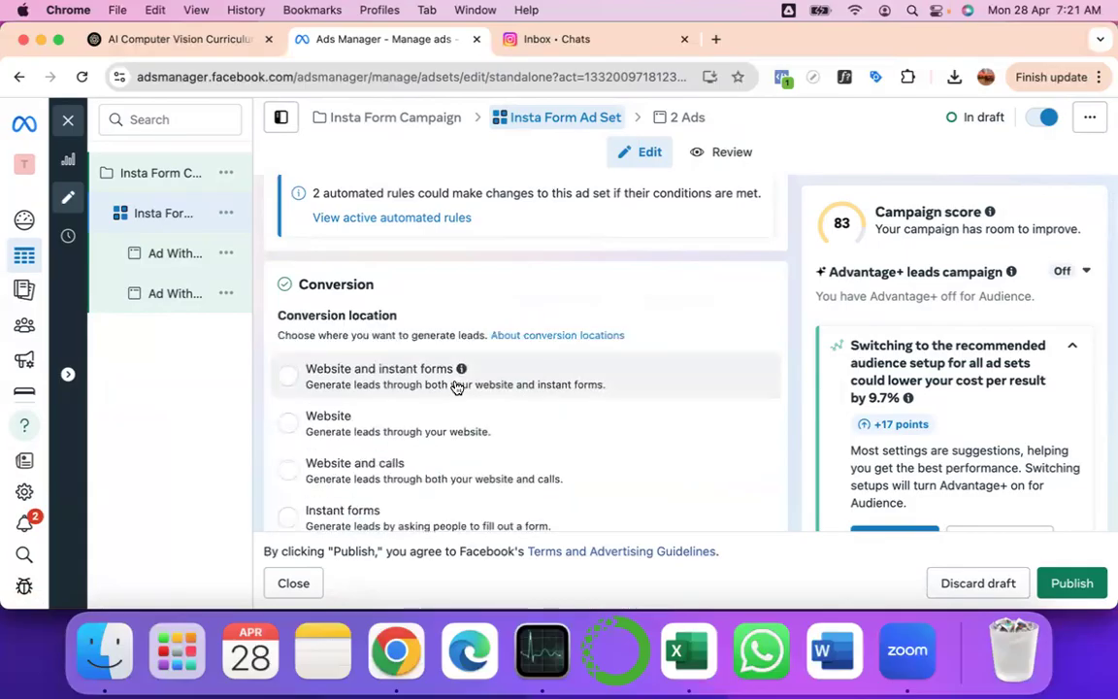
pyautogui.scroll(2, 457, 387)
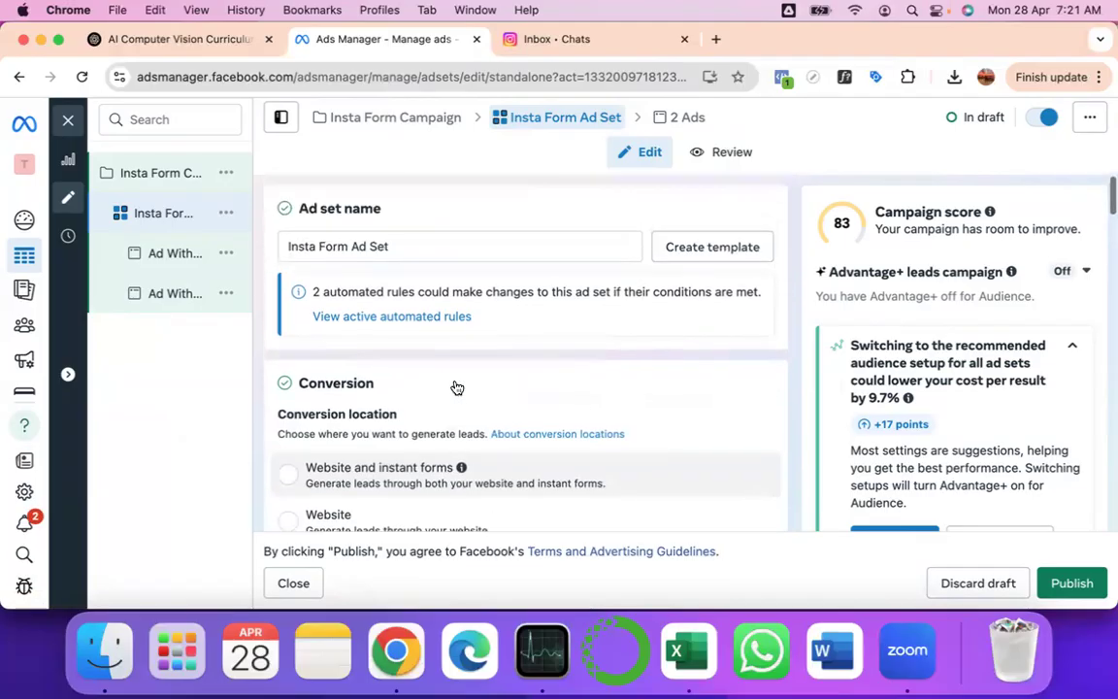
pyautogui.scroll(-4, 455, 386)
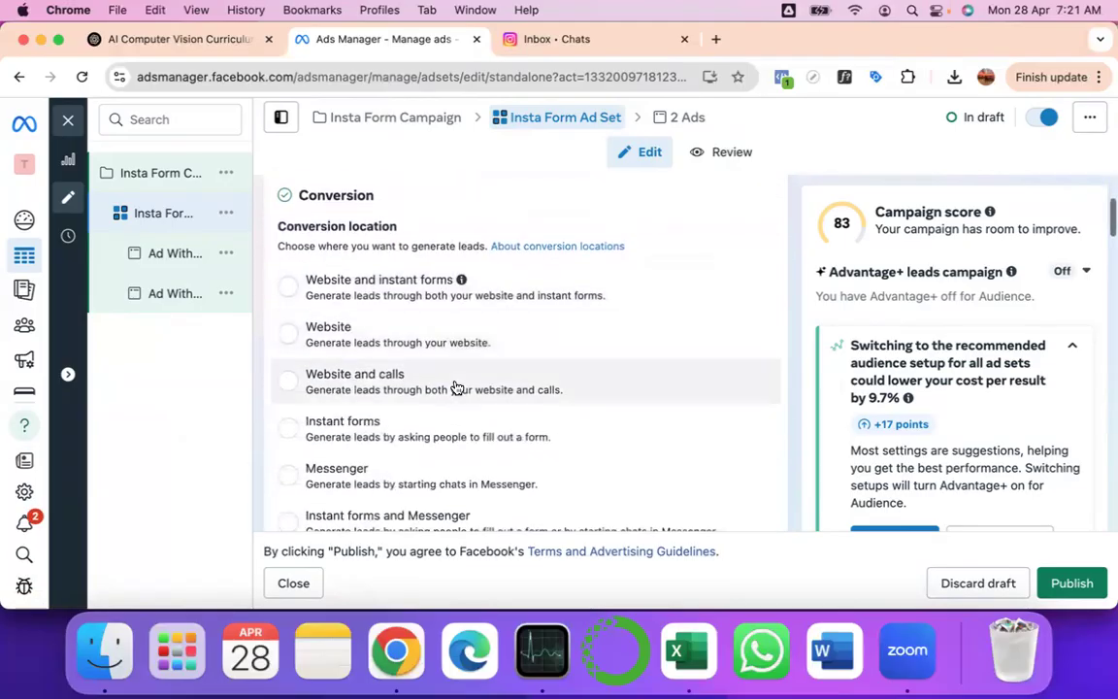
pyautogui.scroll(-3, 399, 336)
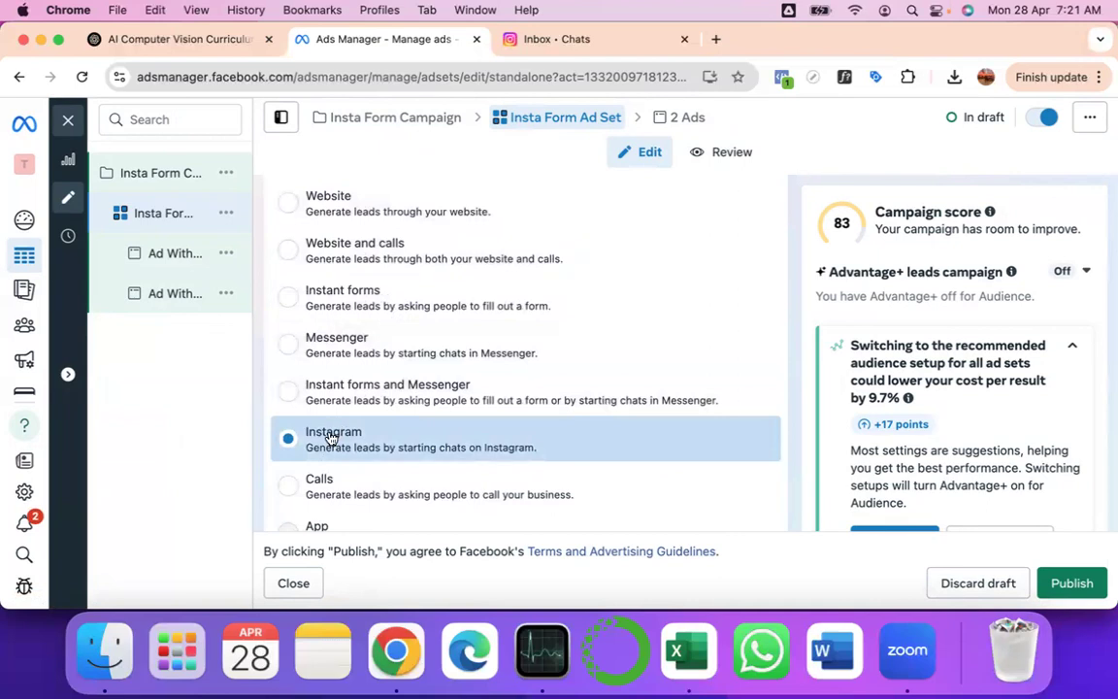
pyautogui.scroll(-3, 394, 292)
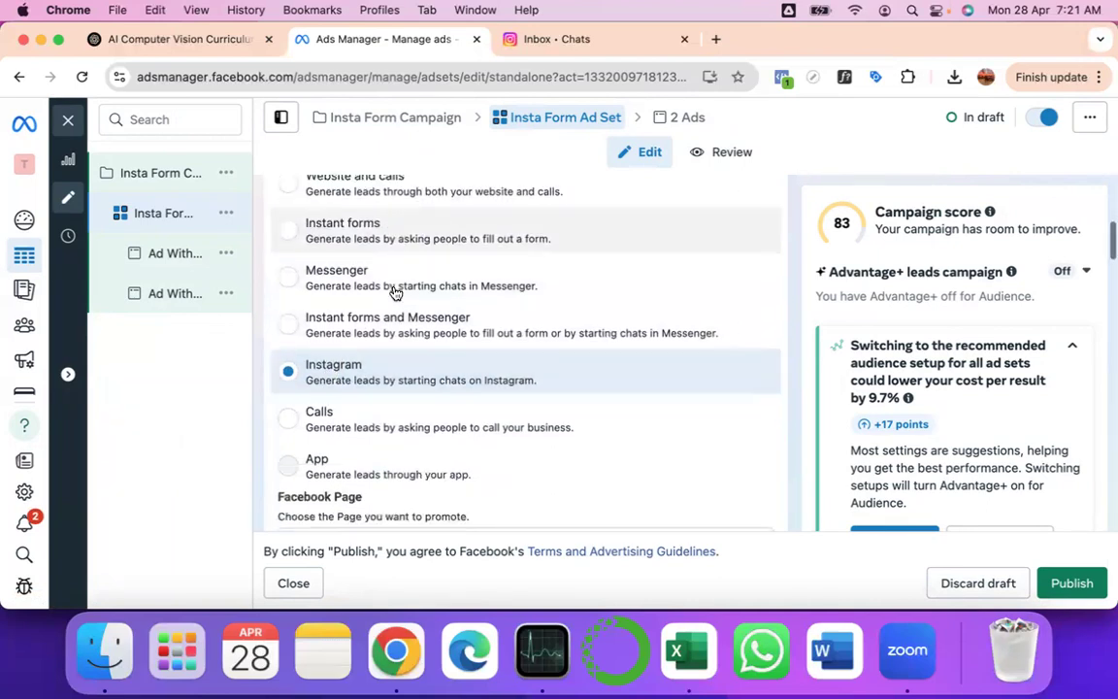
pyautogui.scroll(-1, 394, 292)
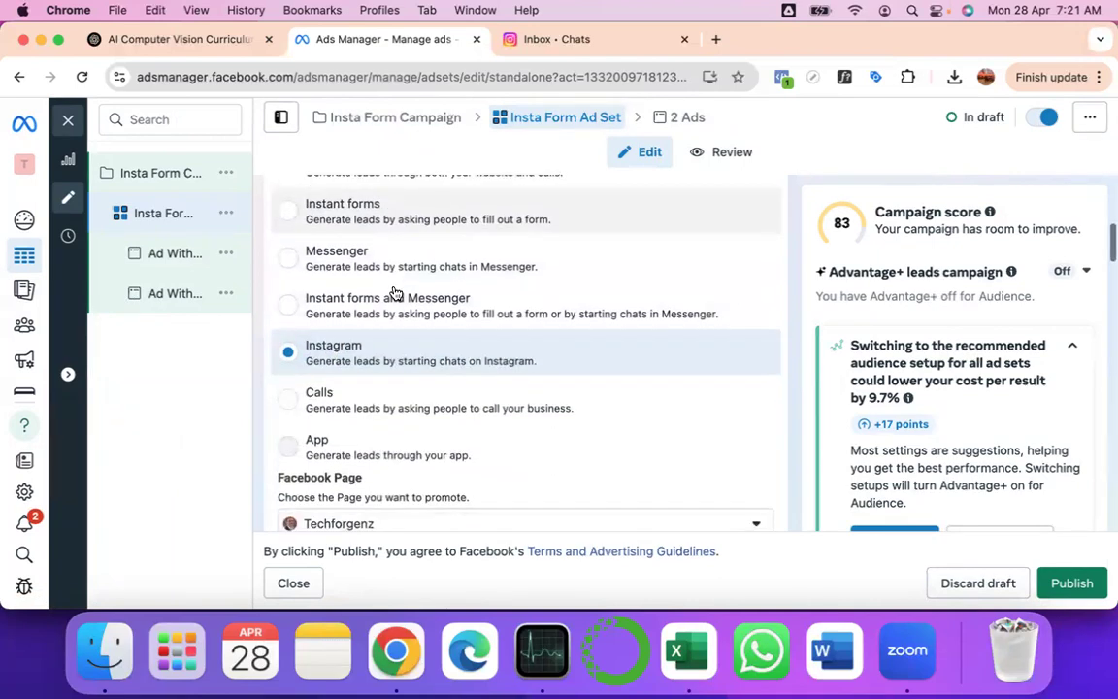
pyautogui.click(290, 213)
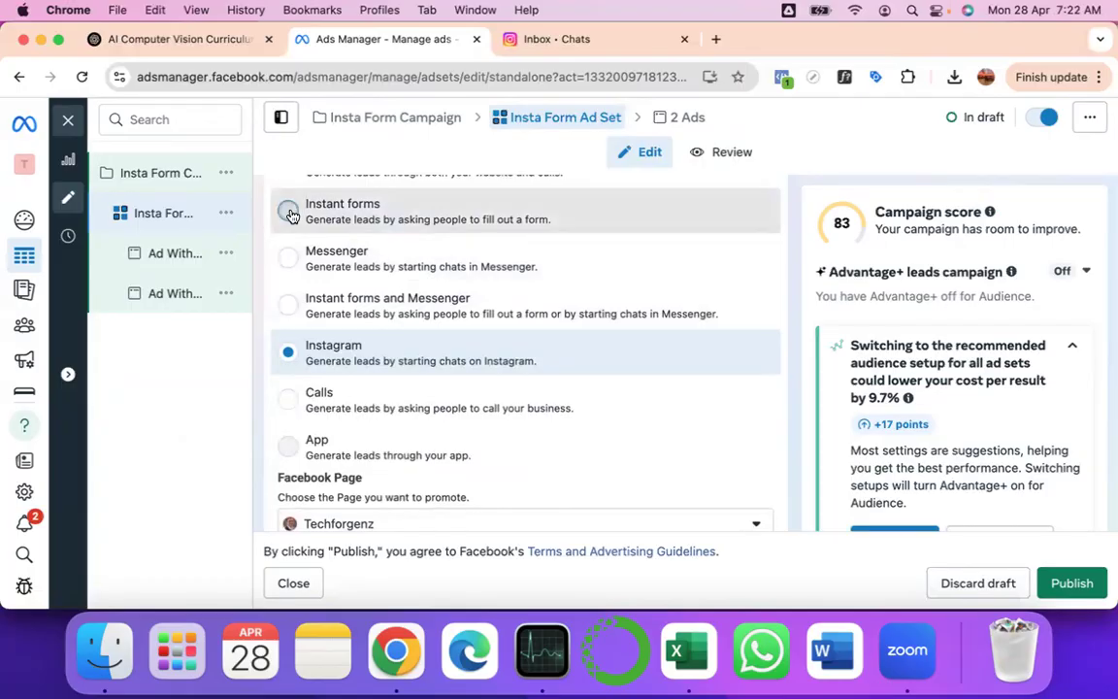
pyautogui.click(291, 213)
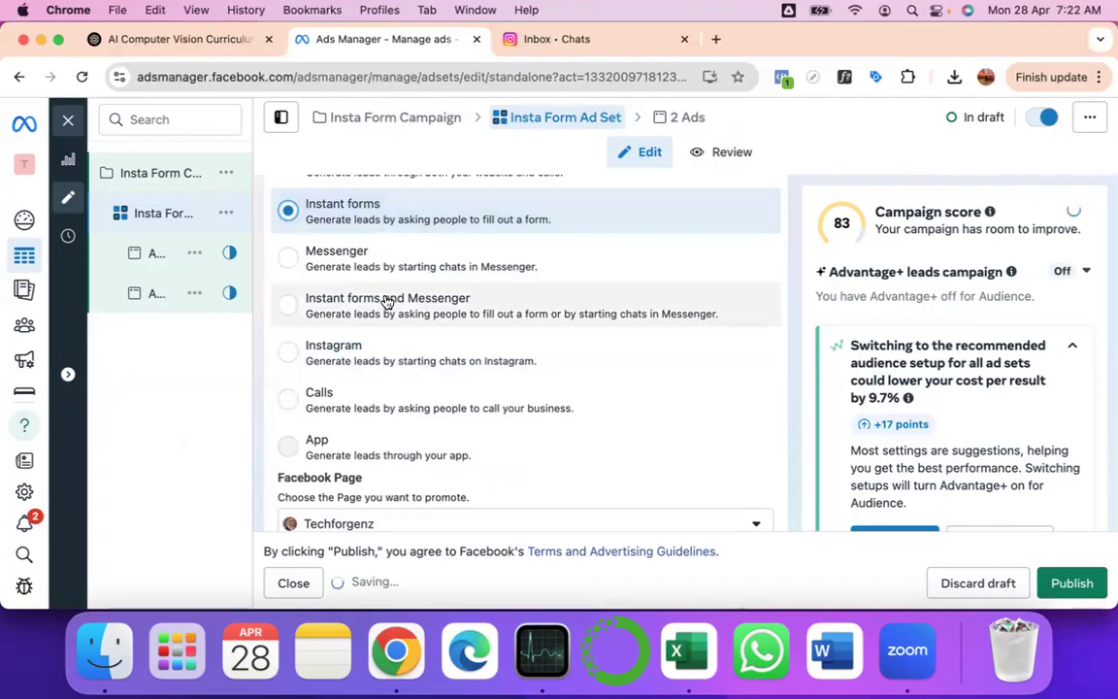
pyautogui.scroll(-1, 386, 301)
pyautogui.scroll(4, 387, 302)
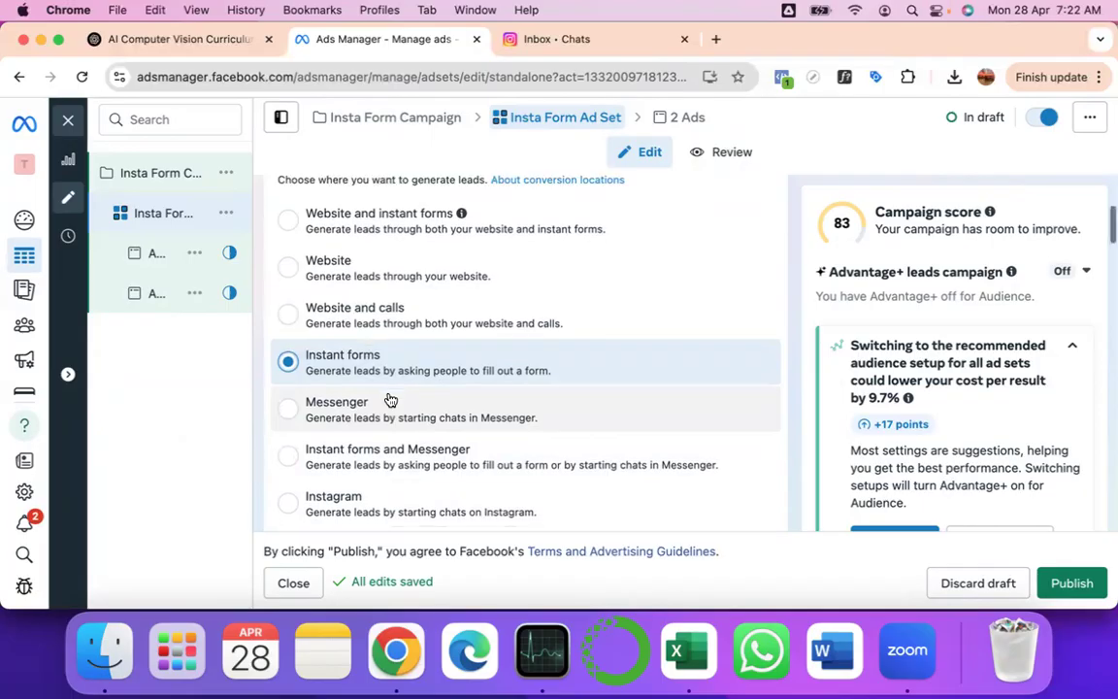
pyautogui.scroll(-3, 390, 399)
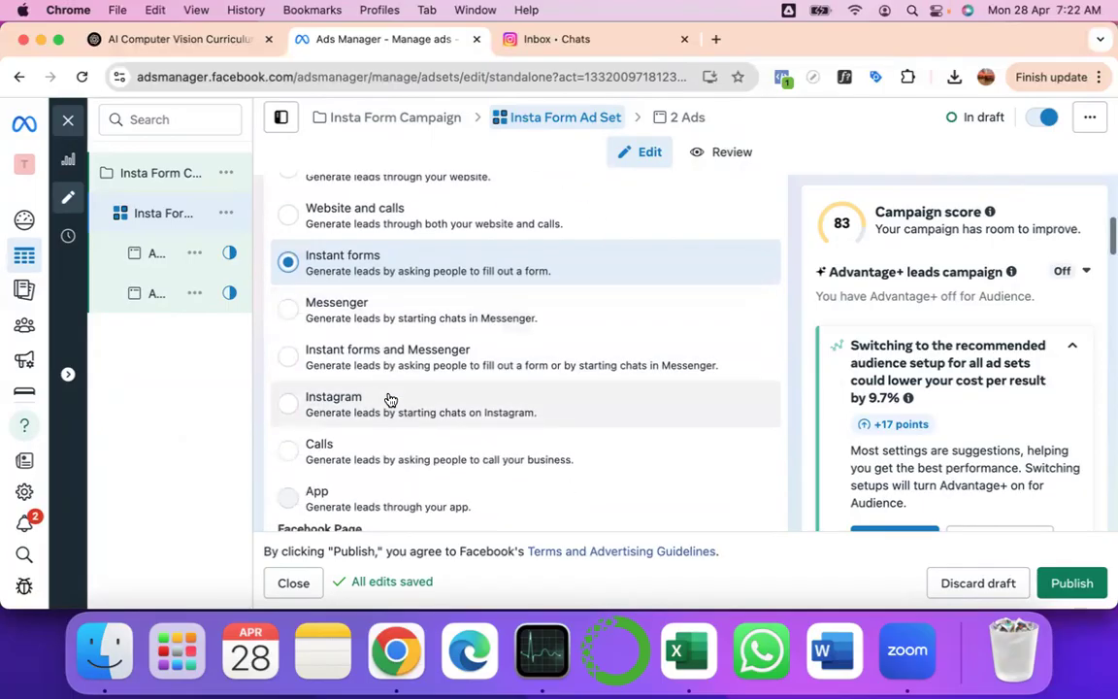
pyautogui.scroll(-8, 390, 400)
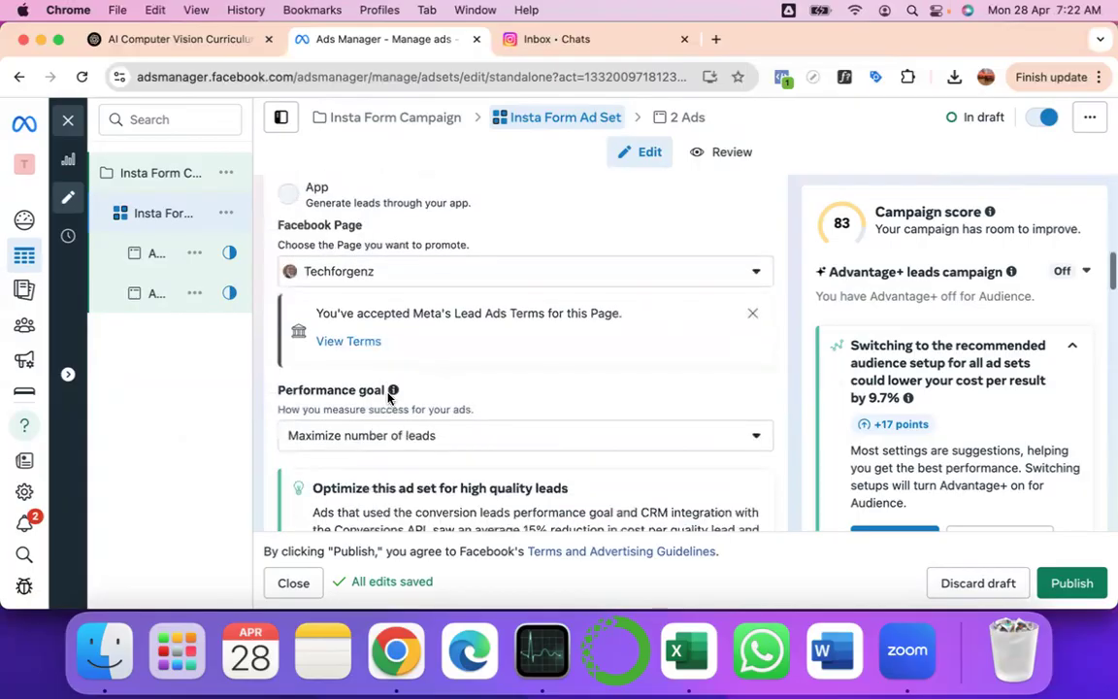
pyautogui.scroll(-2, 390, 397)
pyautogui.click(400, 225)
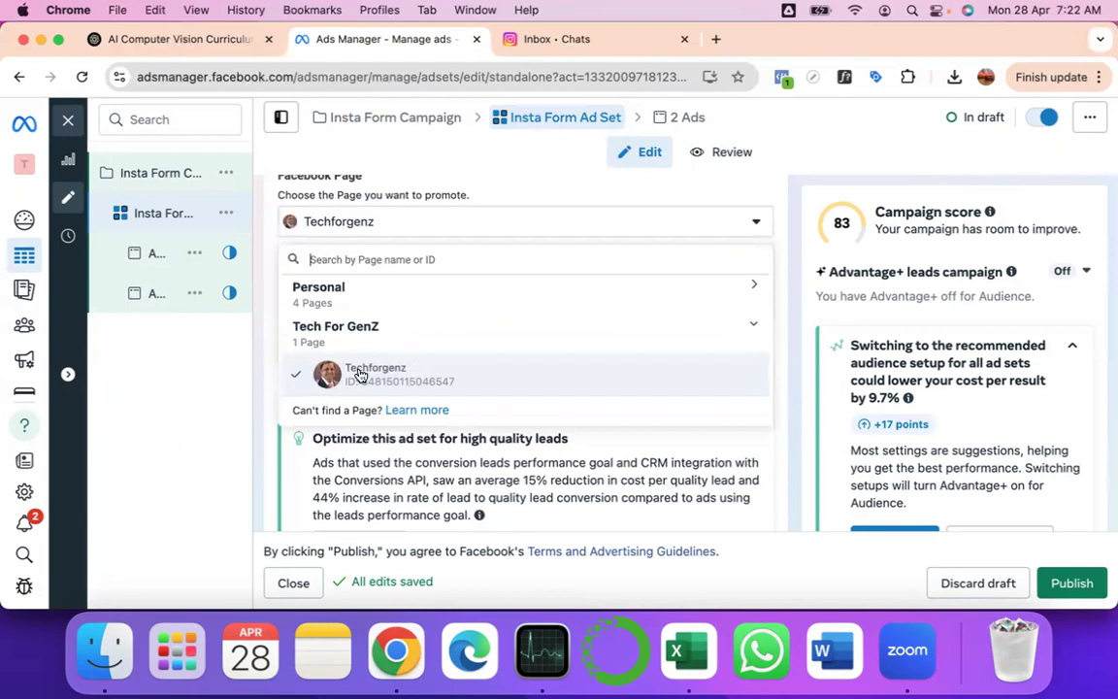
pyautogui.click(173, 365)
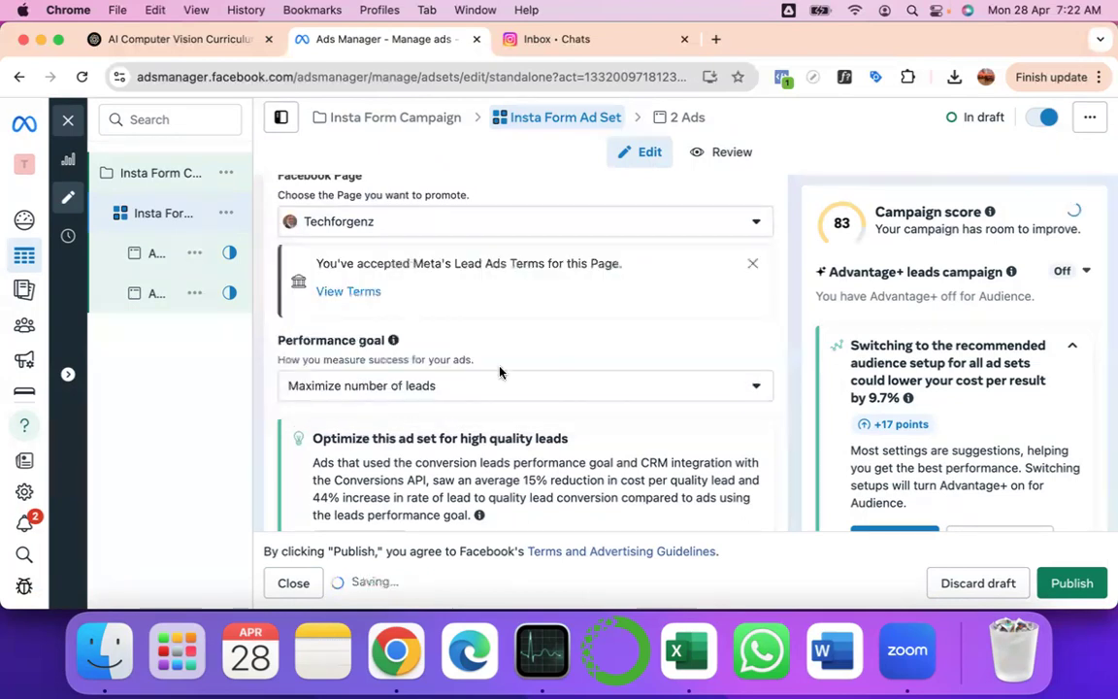
pyautogui.scroll(-3, 466, 420)
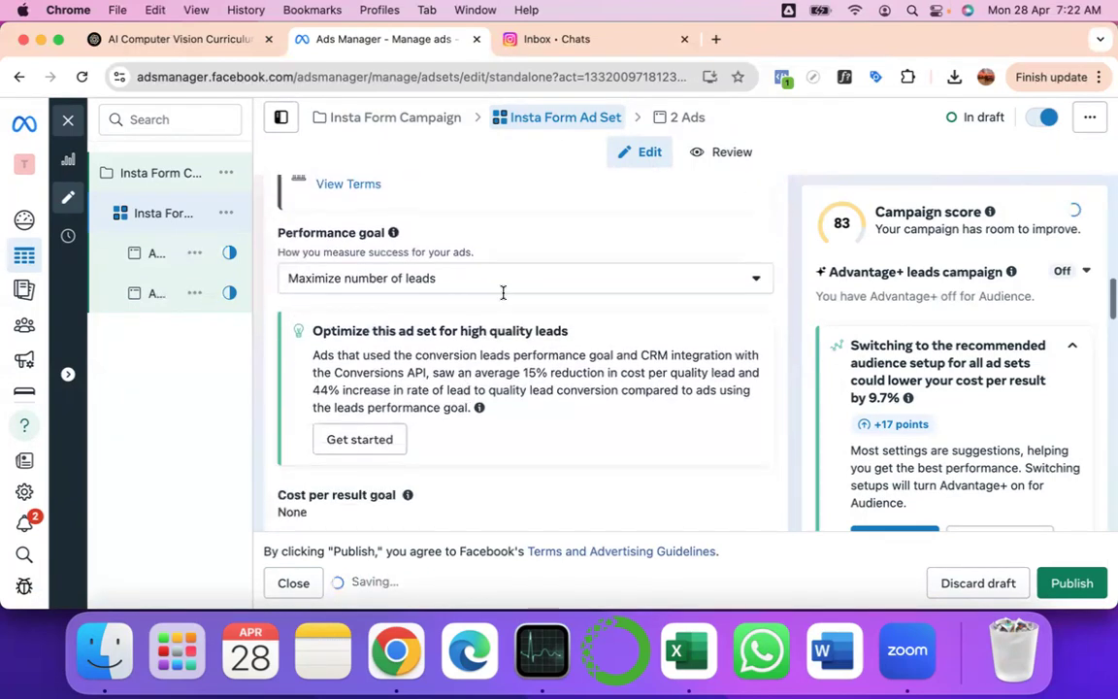
pyautogui.scroll(-8, 504, 425)
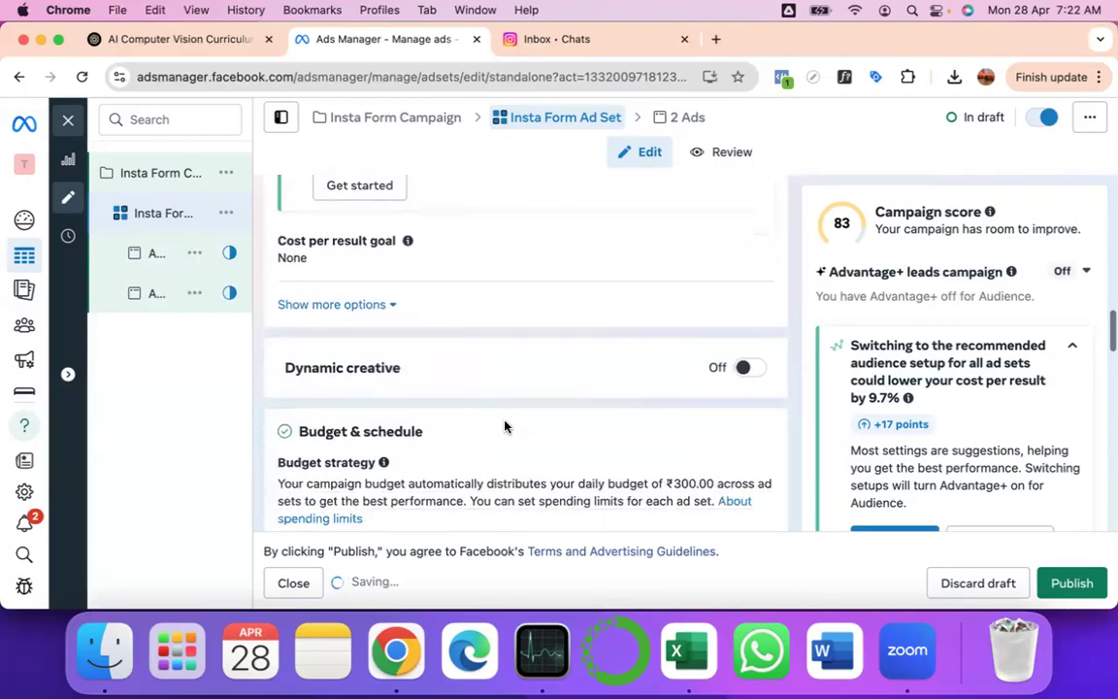
pyautogui.scroll(-3, 505, 426)
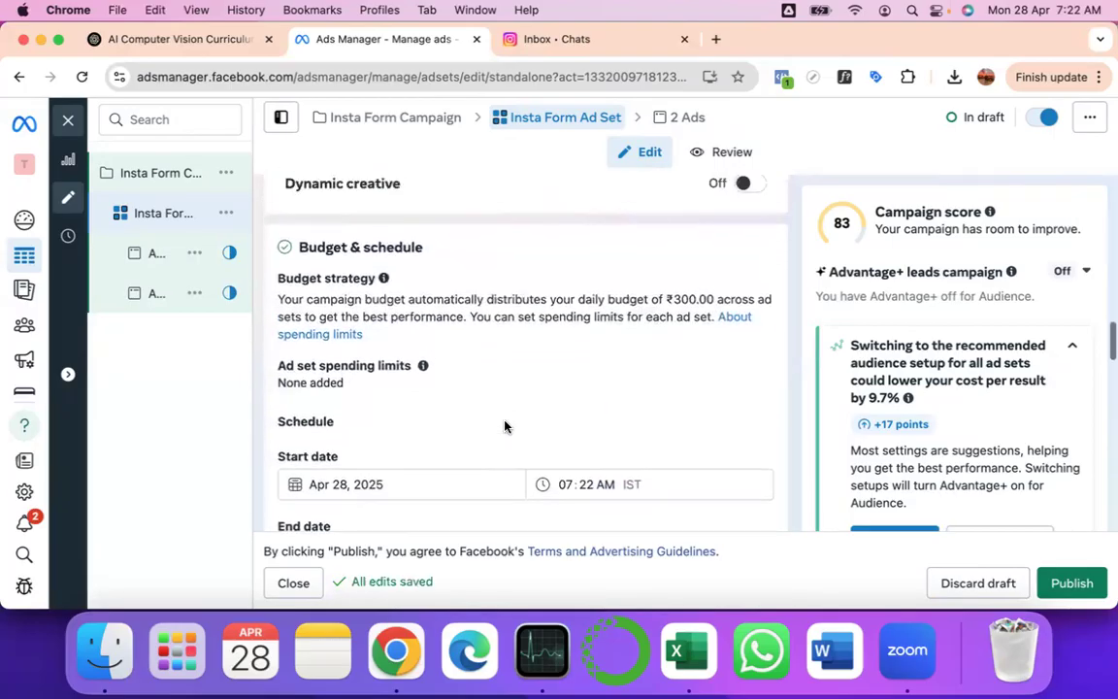
pyautogui.scroll(-3, 504, 425)
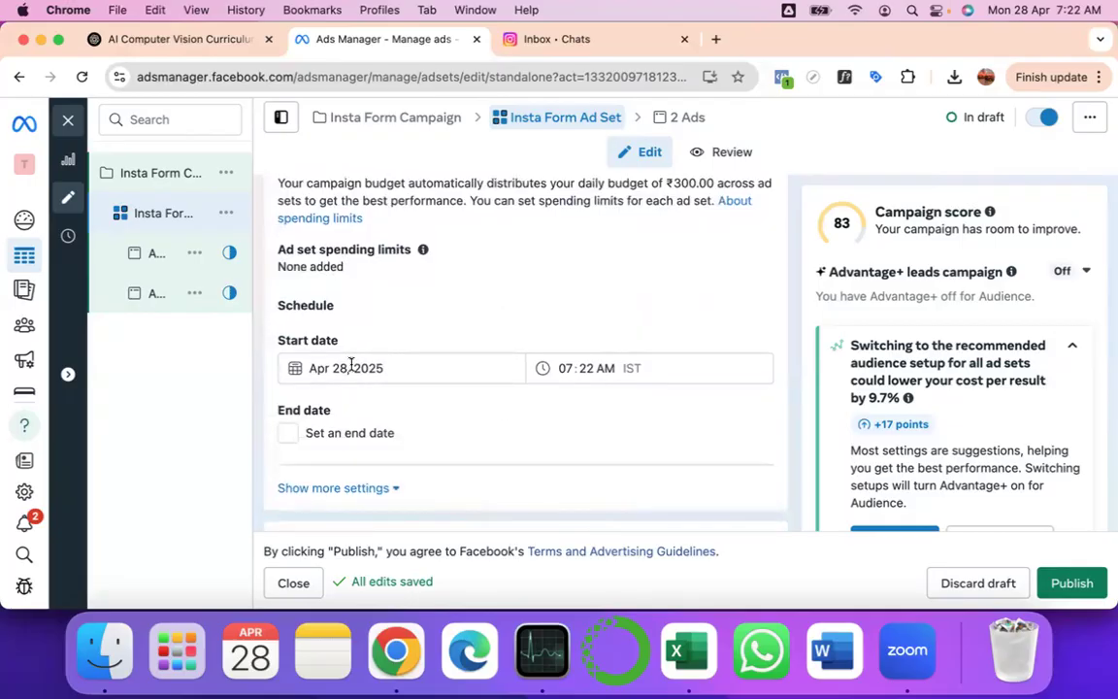
pyautogui.scroll(-3, 399, 446)
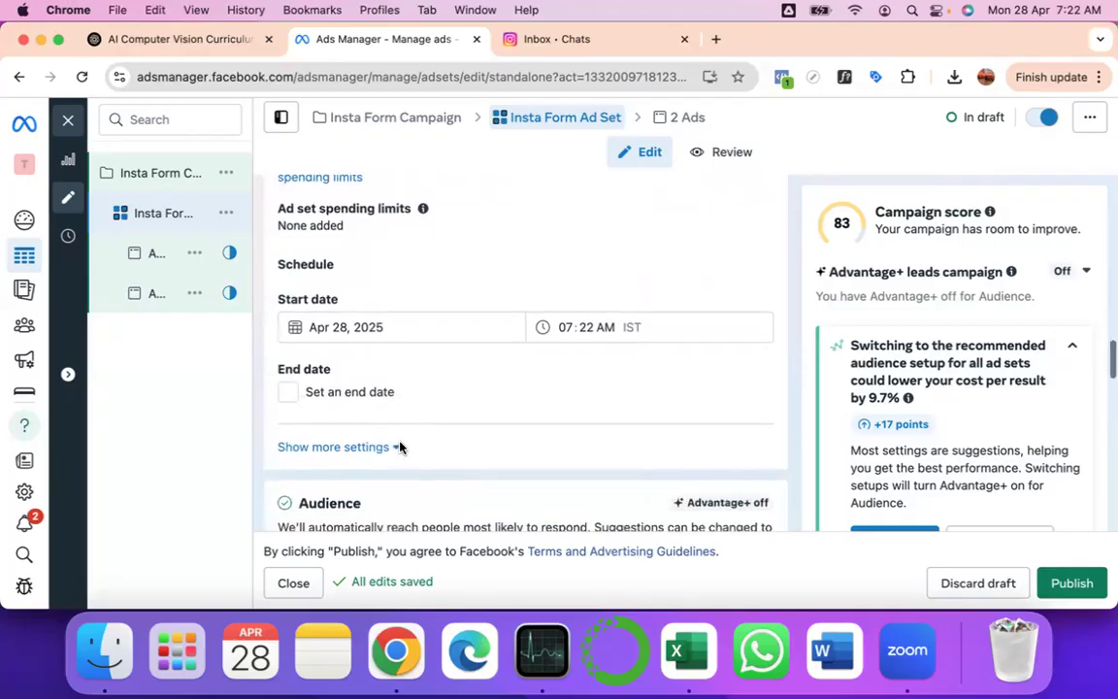
# - Enable 'Set an end date' and set the ad set's end date to May 5, 2025
pyautogui.click(289, 303)
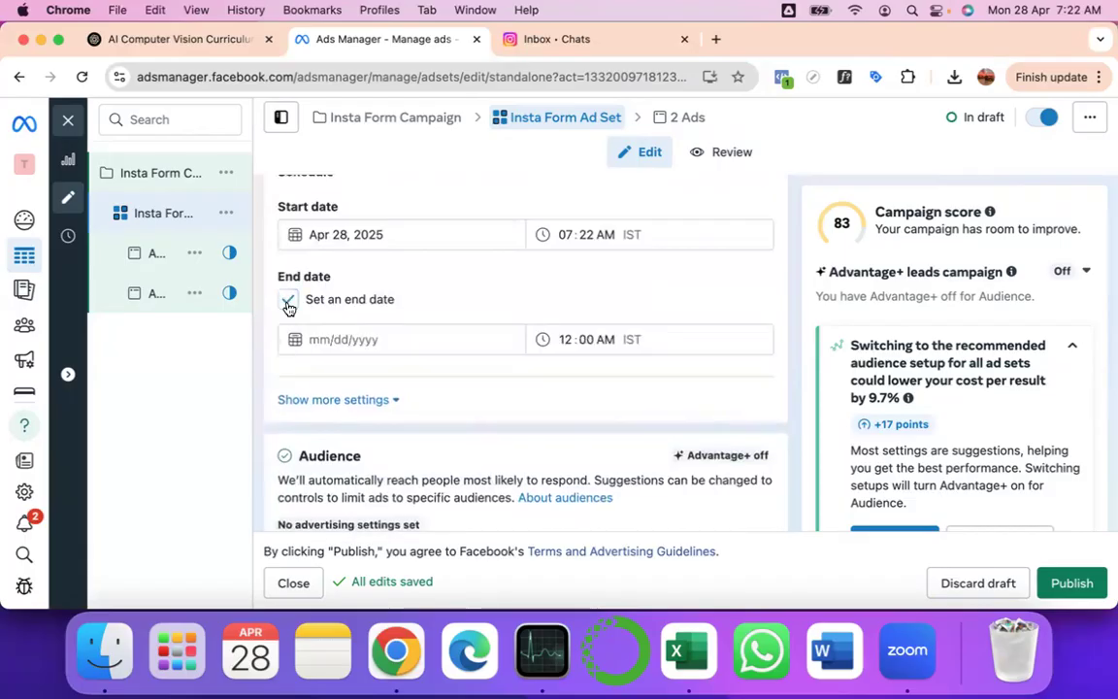
pyautogui.click(333, 342)
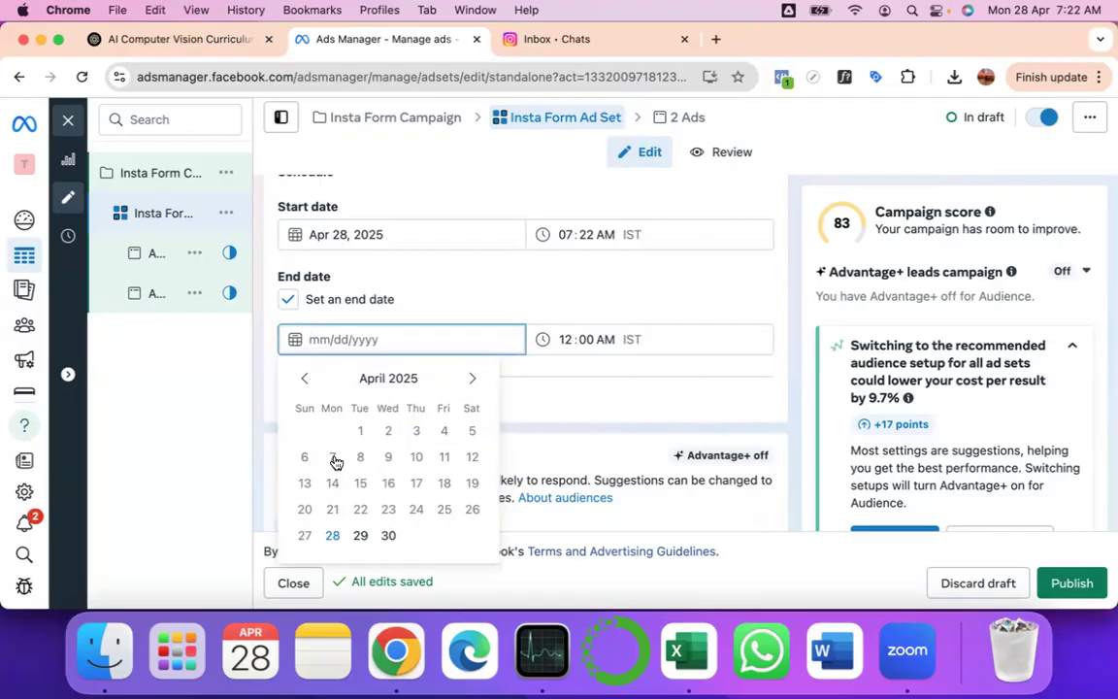
pyautogui.click(475, 380)
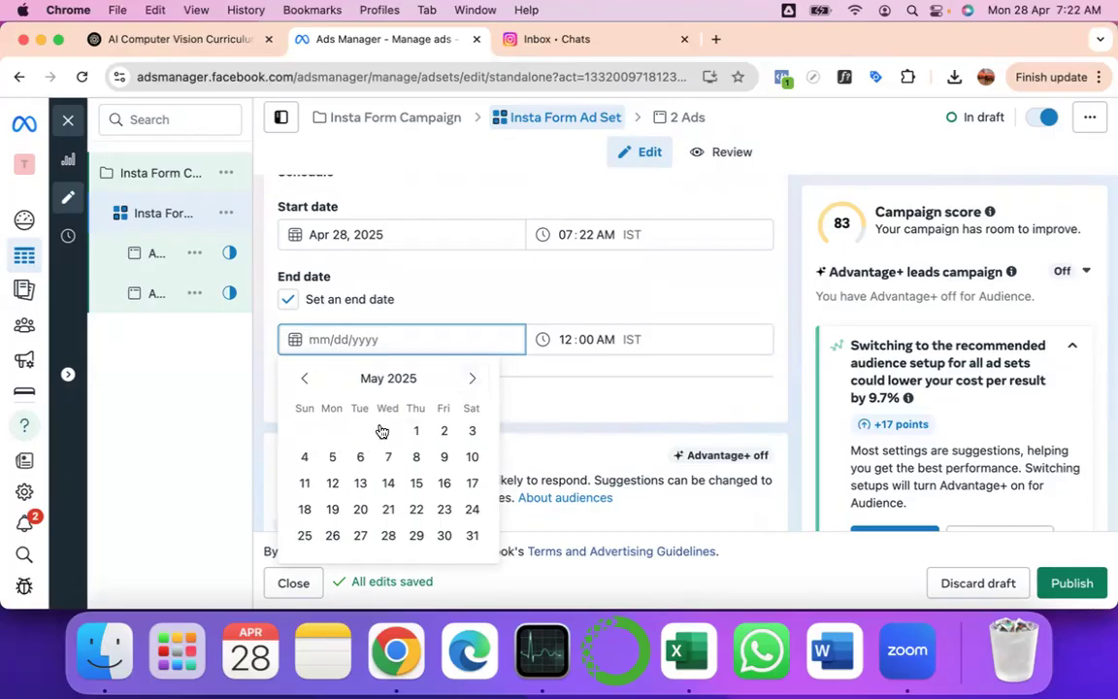
pyautogui.click(331, 460)
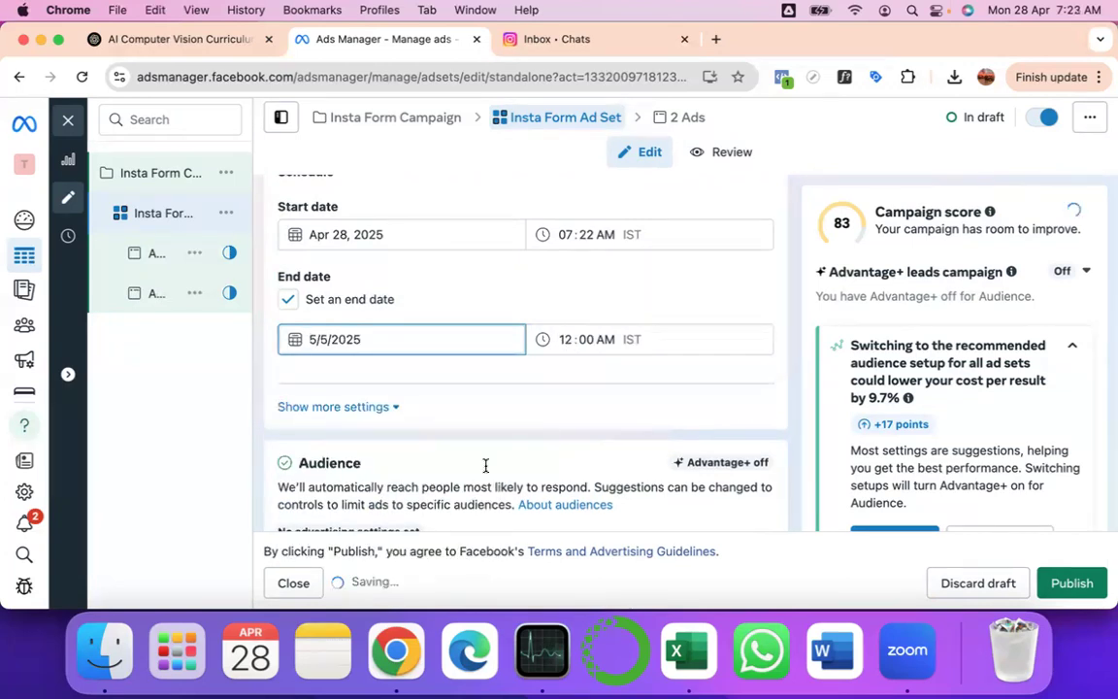
pyautogui.scroll(-5, 496, 394)
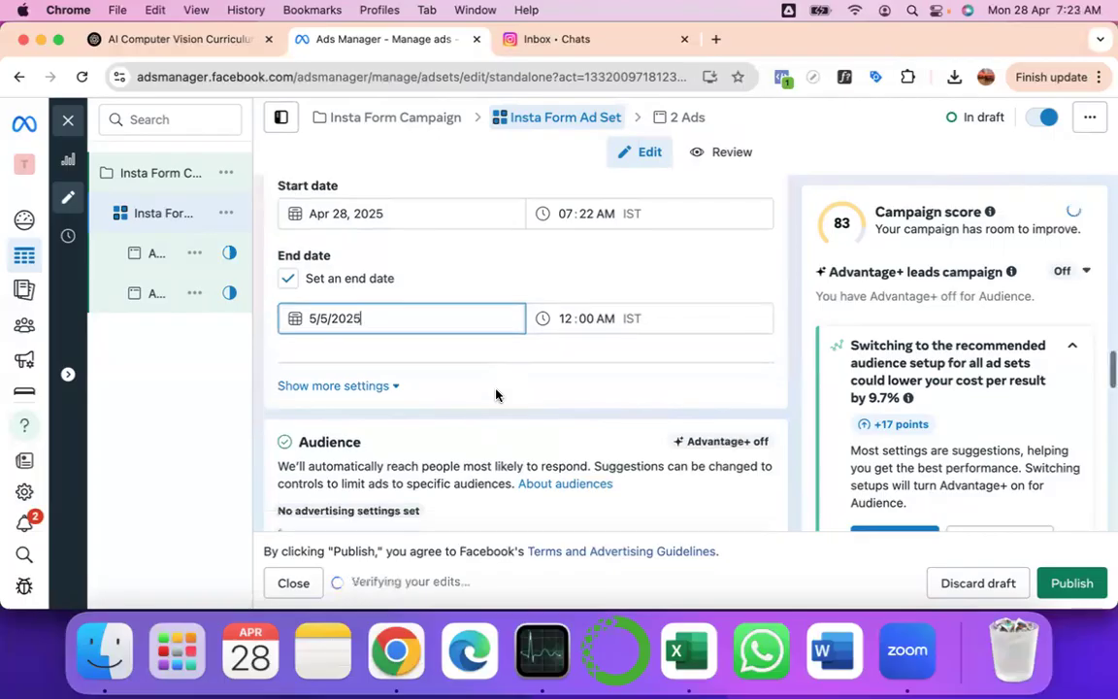
pyautogui.scroll(-3, 496, 395)
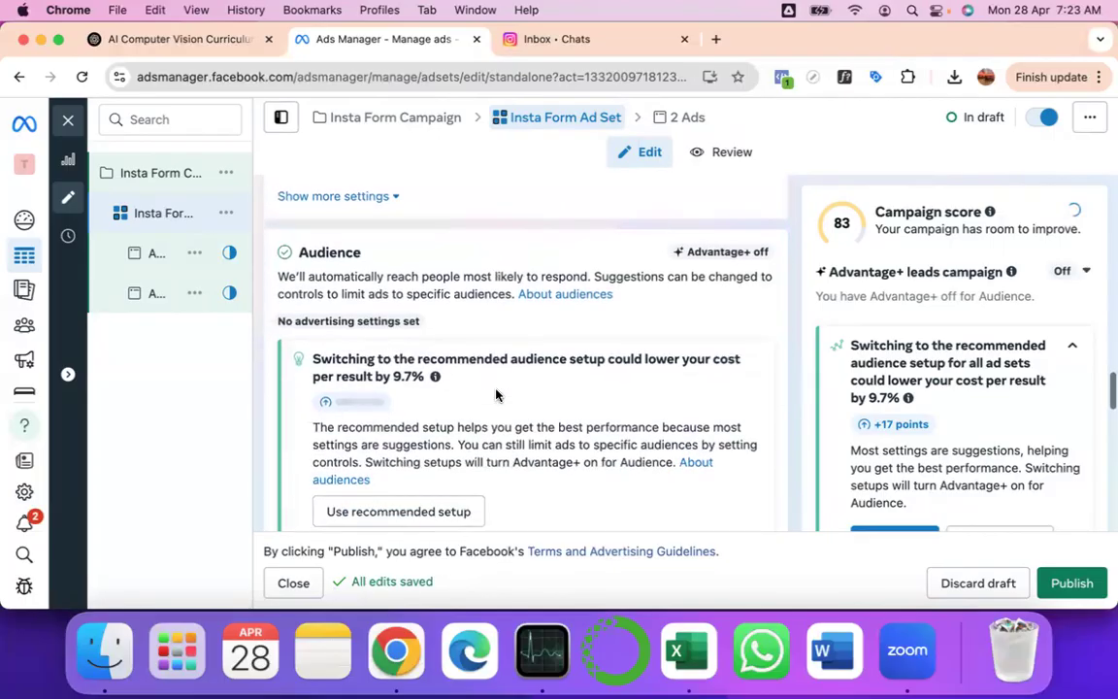
pyautogui.scroll(-3, 502, 273)
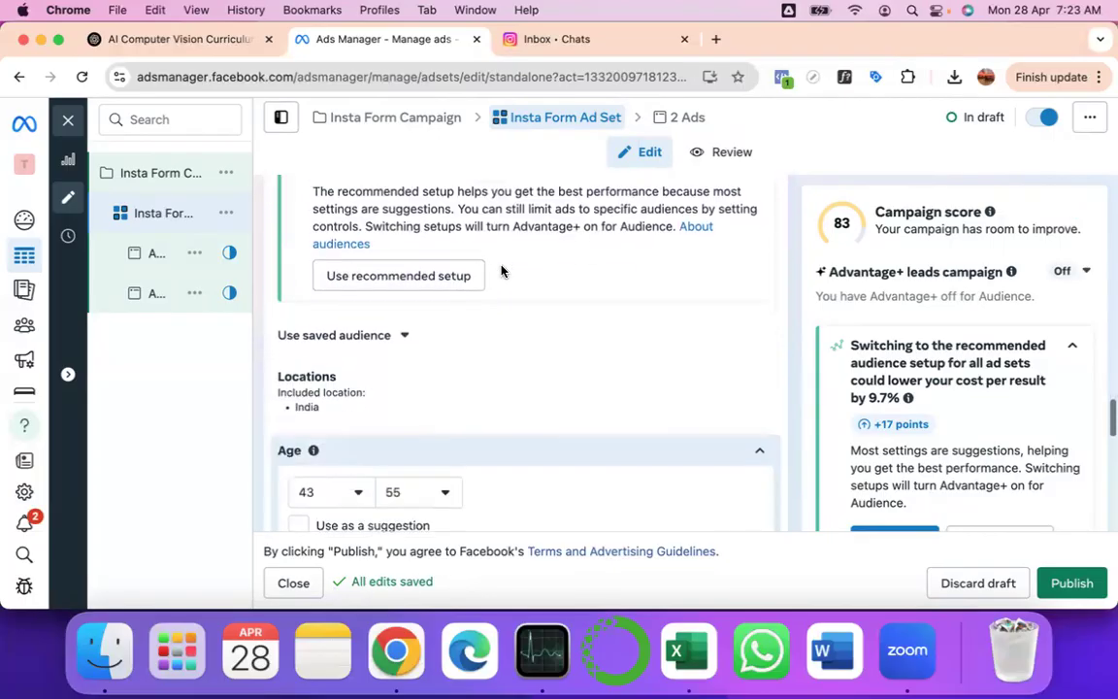
pyautogui.scroll(-2, 437, 267)
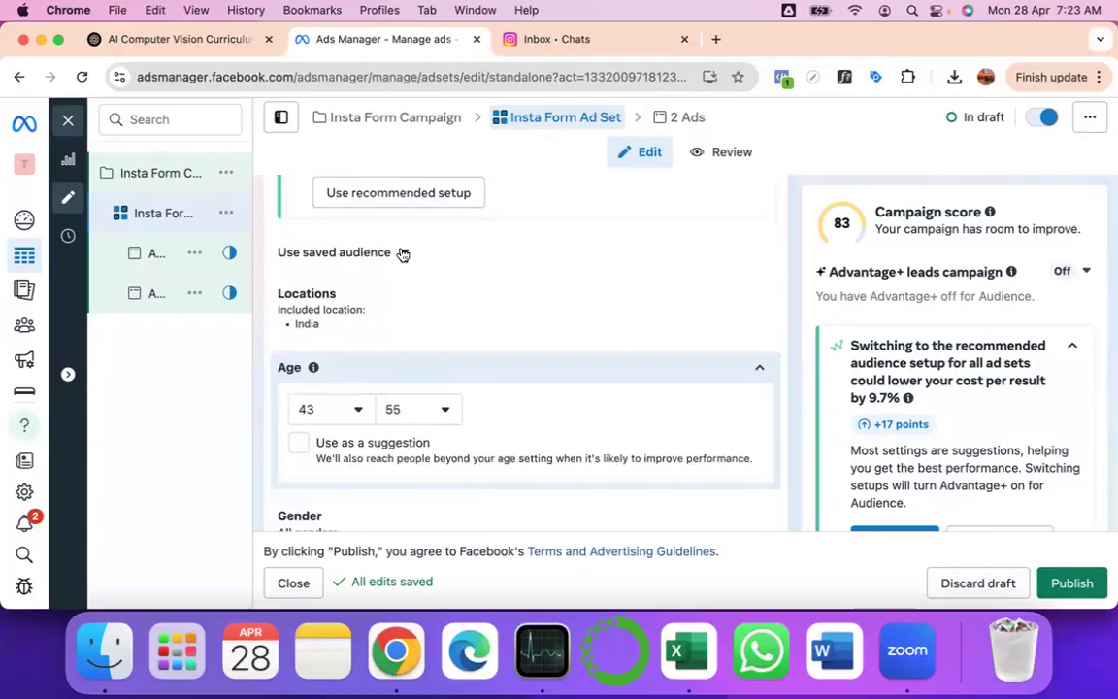
pyautogui.scroll(-5, 402, 255)
pyautogui.scroll(-1, 402, 255)
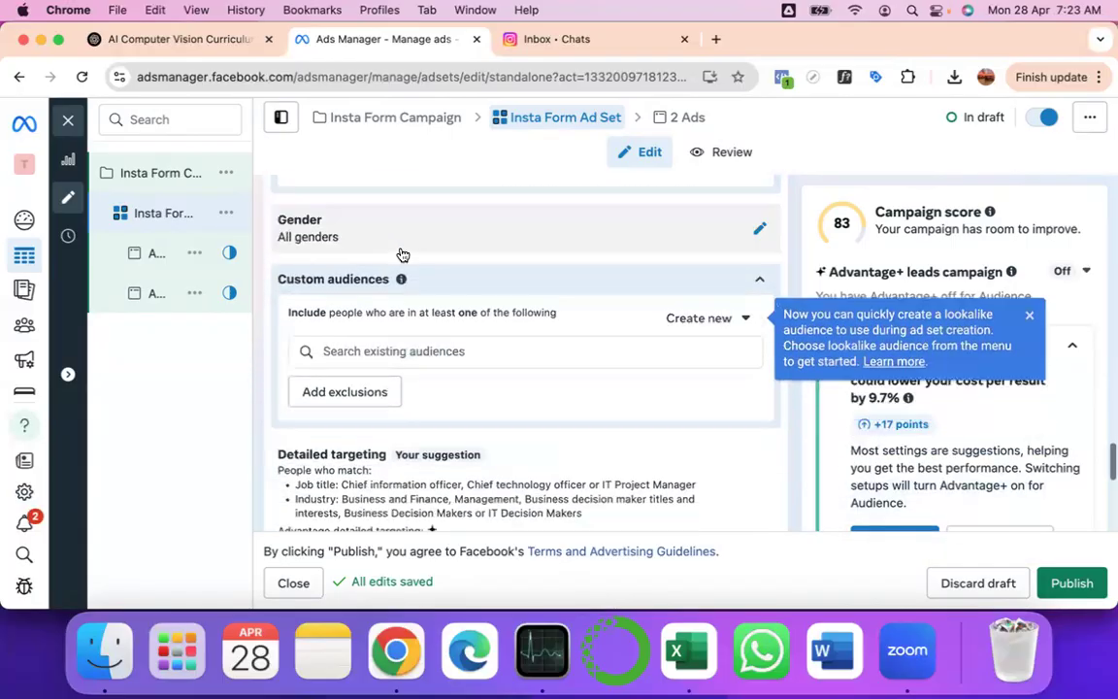
pyautogui.scroll(-3, 437, 292)
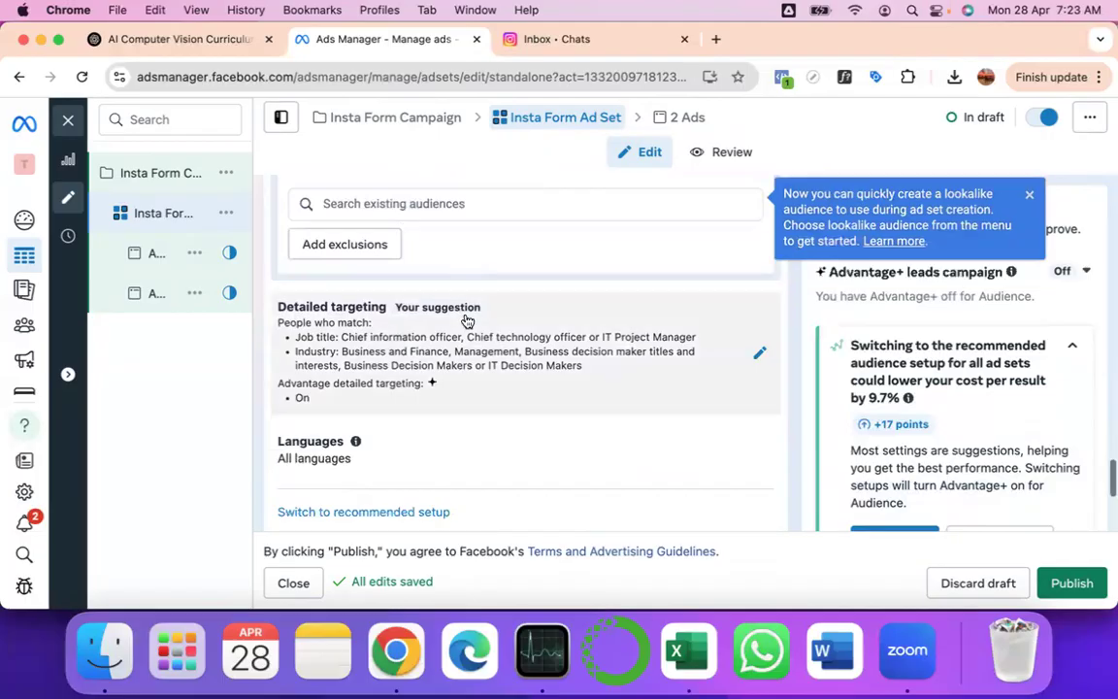
pyautogui.scroll(-1, 465, 320)
pyautogui.scroll(-1, 456, 315)
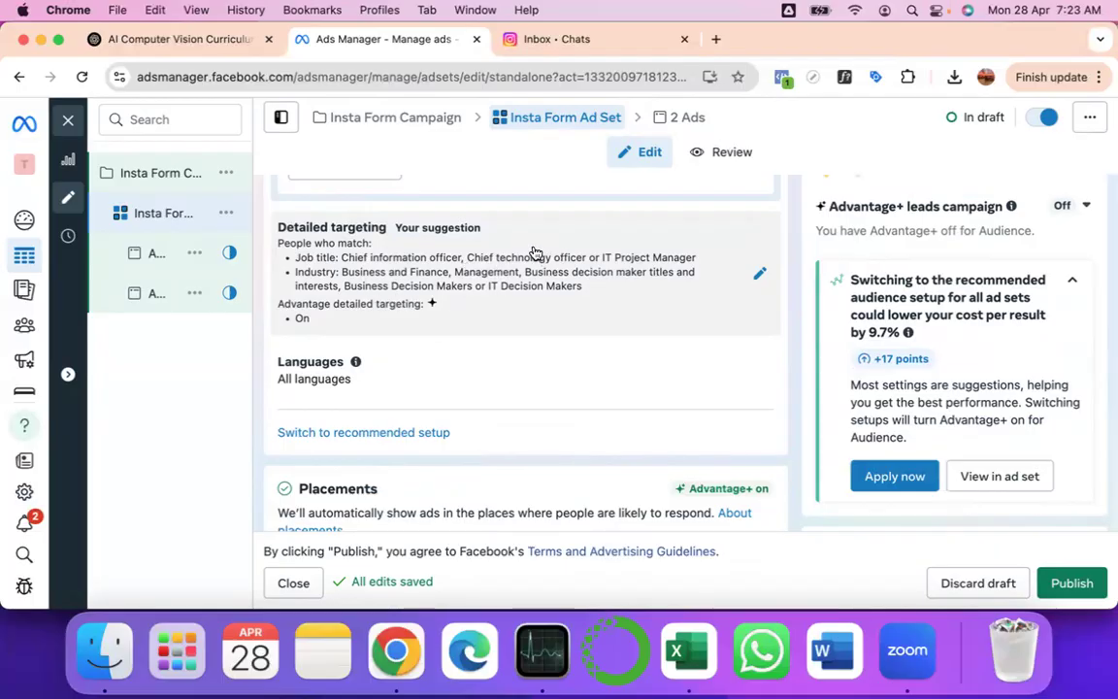
pyautogui.scroll(-4, 533, 253)
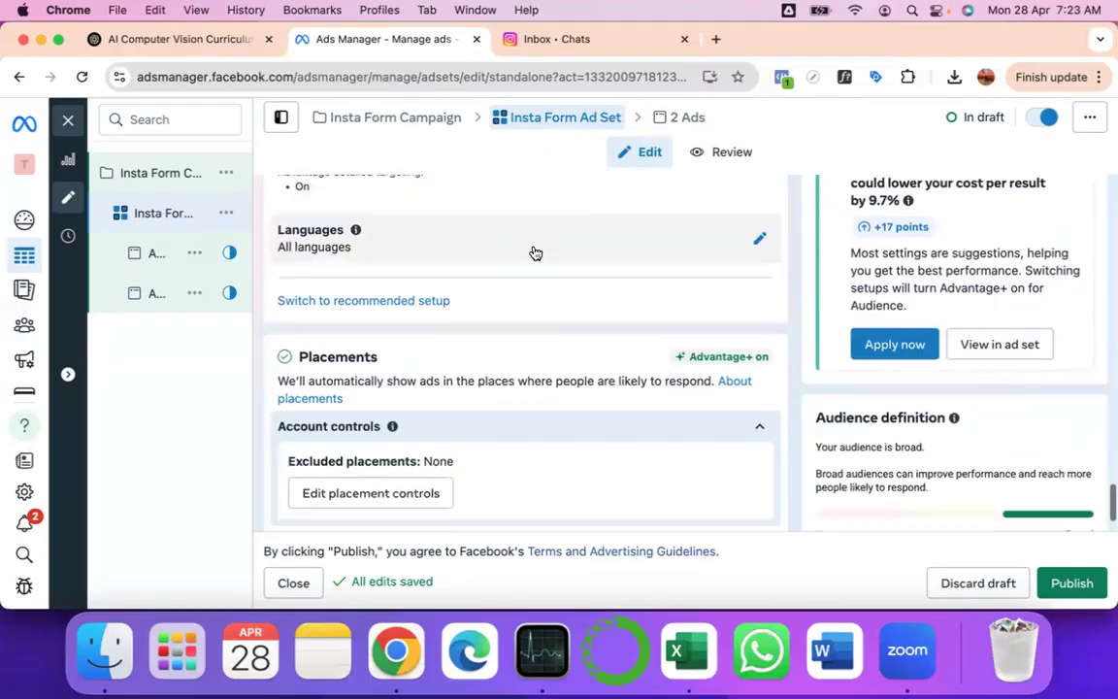
pyautogui.scroll(-1, 533, 252)
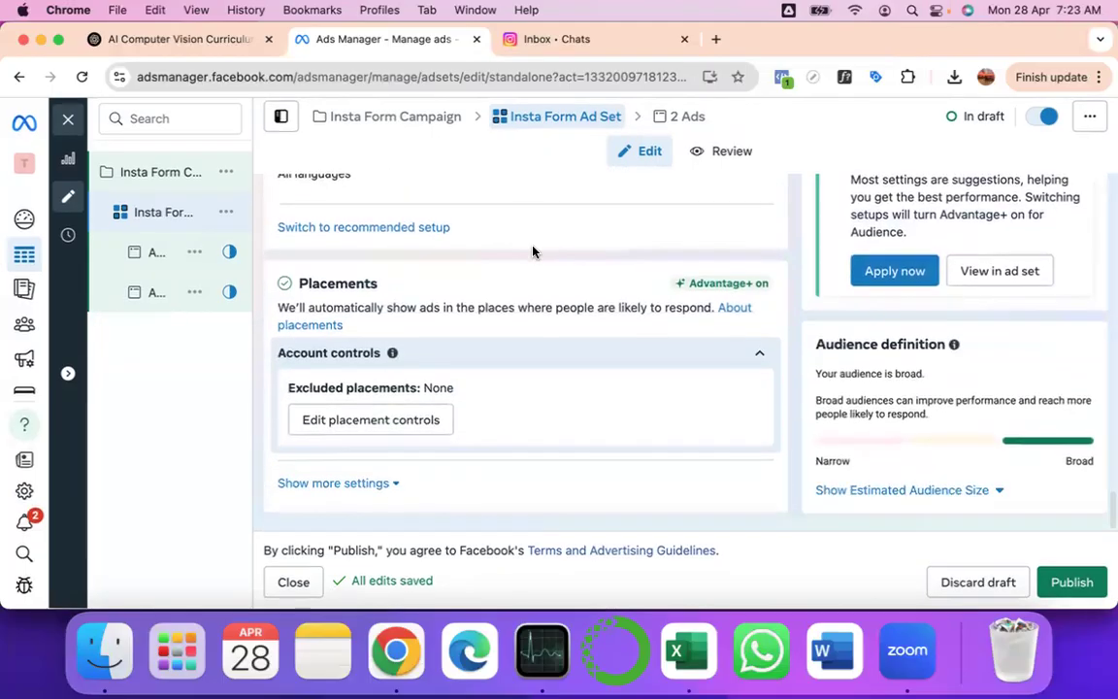
pyautogui.moveTo(148, 257)
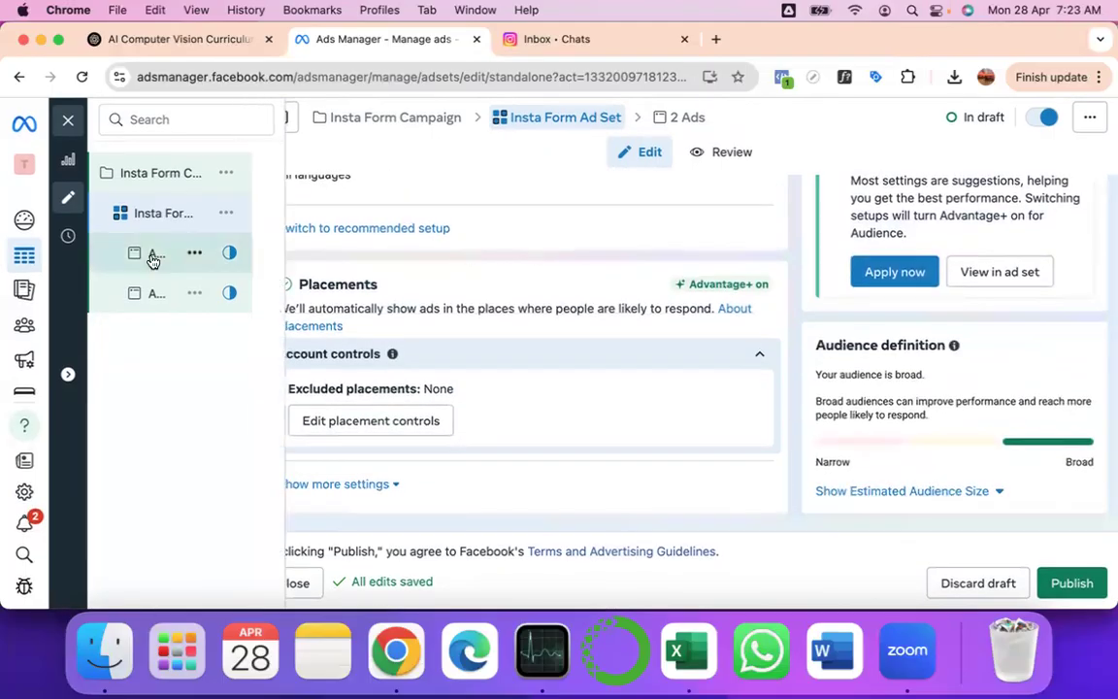
# - Open the 'Ad Without Photo' draft ad, then switch to the ChatGPT Chrome tab
pyautogui.click(153, 257)
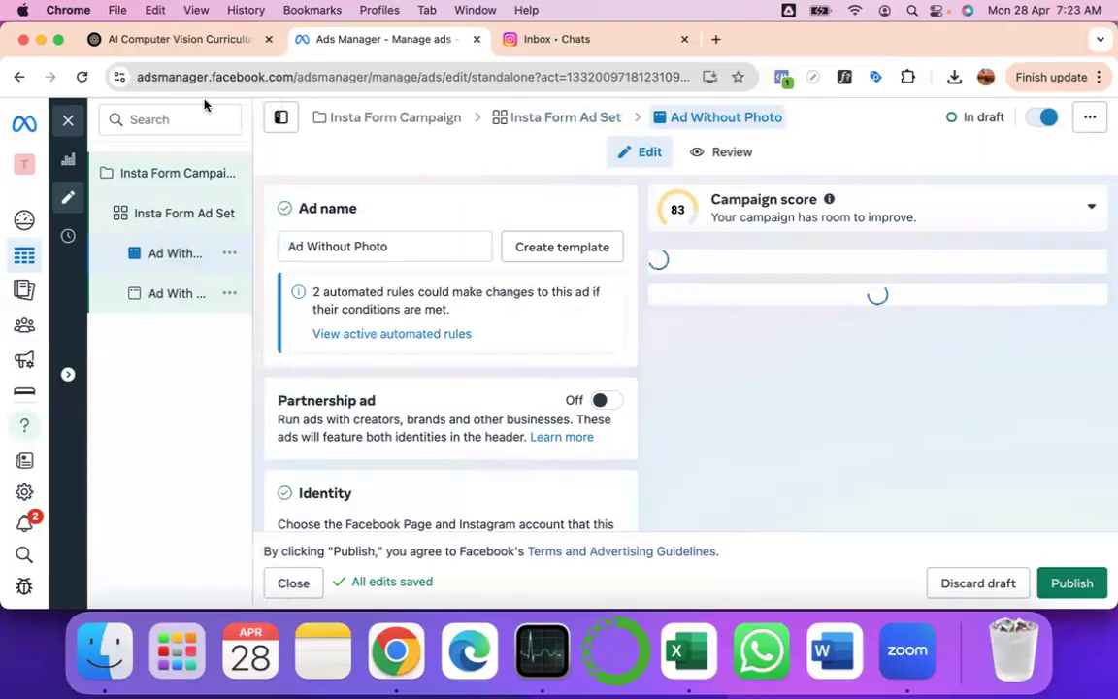
pyautogui.click(179, 39)
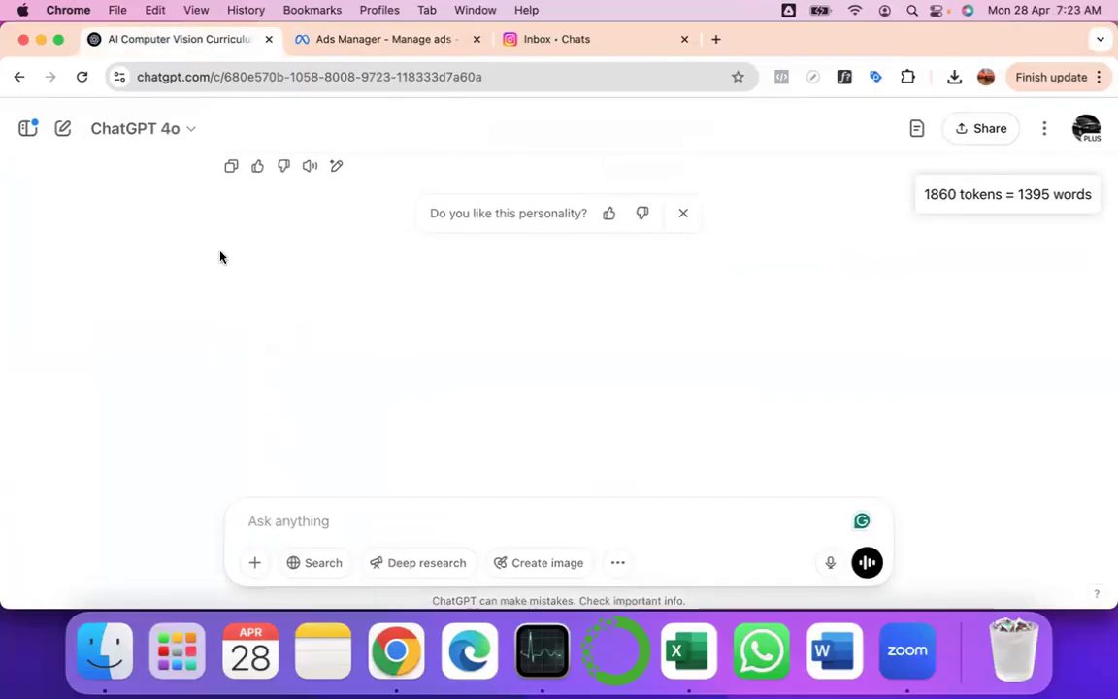
# - Open yesterday's 'FB Ads Form Ideas' chat from the sidebar and scroll up to its first prompt
pyautogui.click(172, 122)
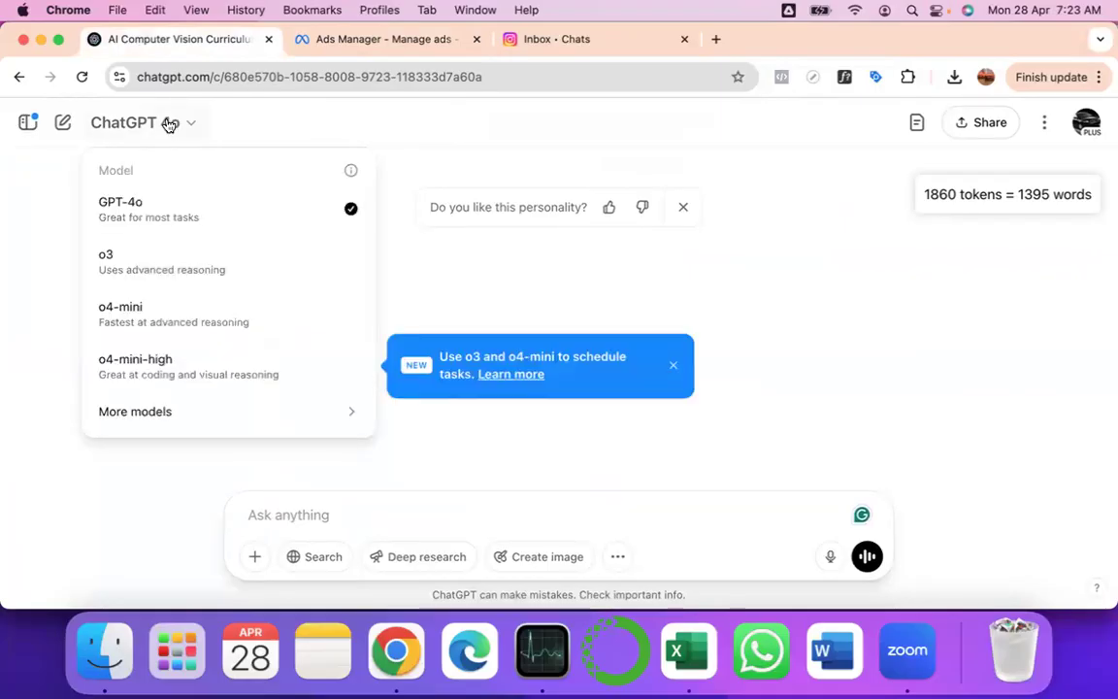
pyautogui.click(30, 123)
pyautogui.click(29, 122)
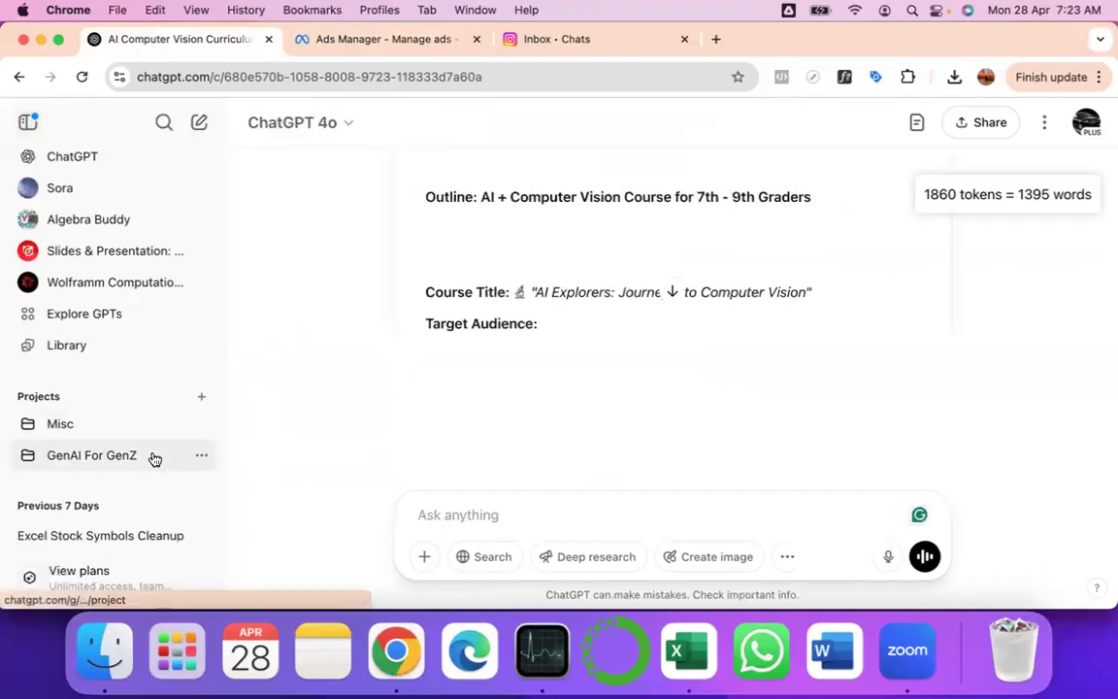
pyautogui.scroll(-3, 154, 457)
pyautogui.click(94, 440)
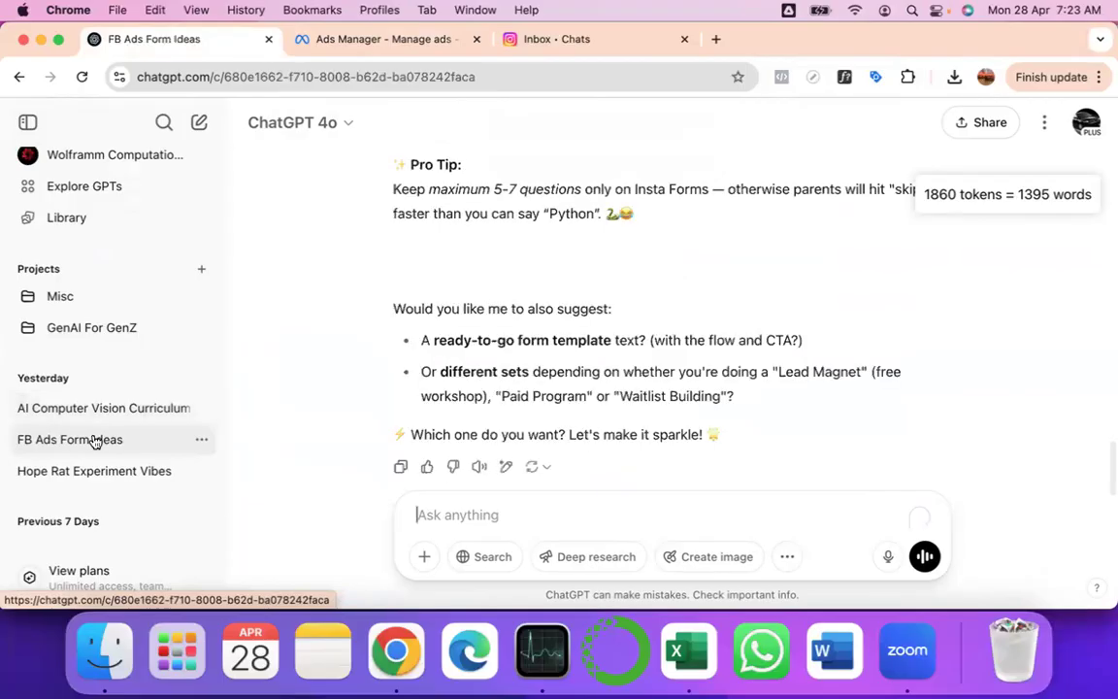
pyautogui.scroll(10, 546, 249)
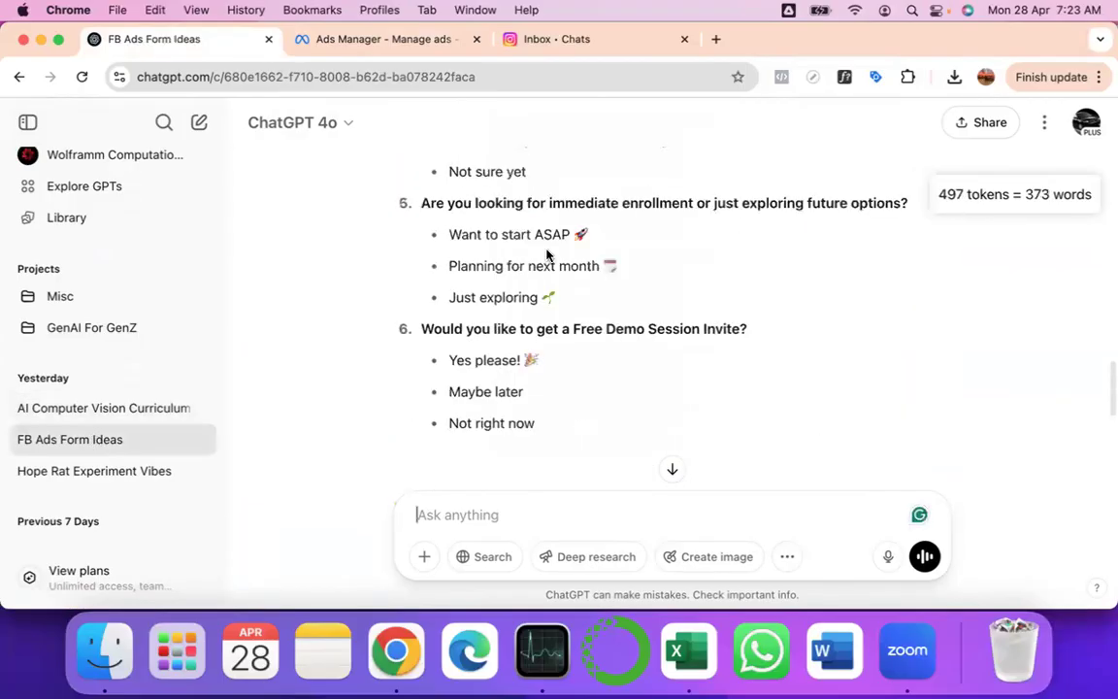
pyautogui.scroll(8, 547, 255)
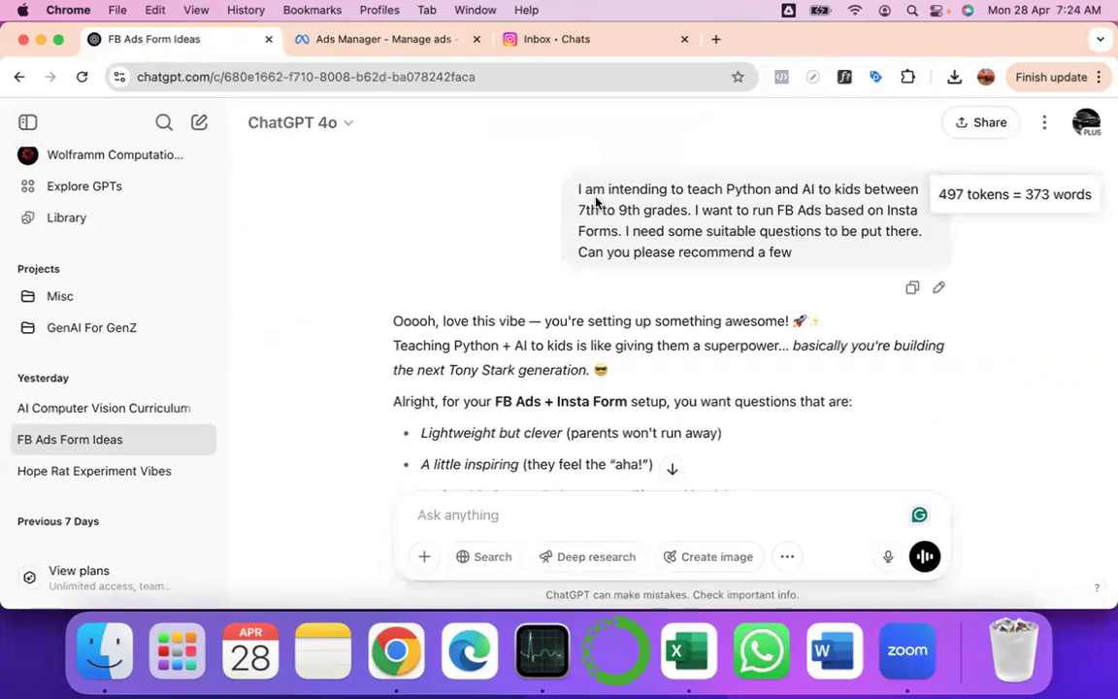
pyautogui.moveTo(586, 188); pyautogui.dragTo(850, 270)
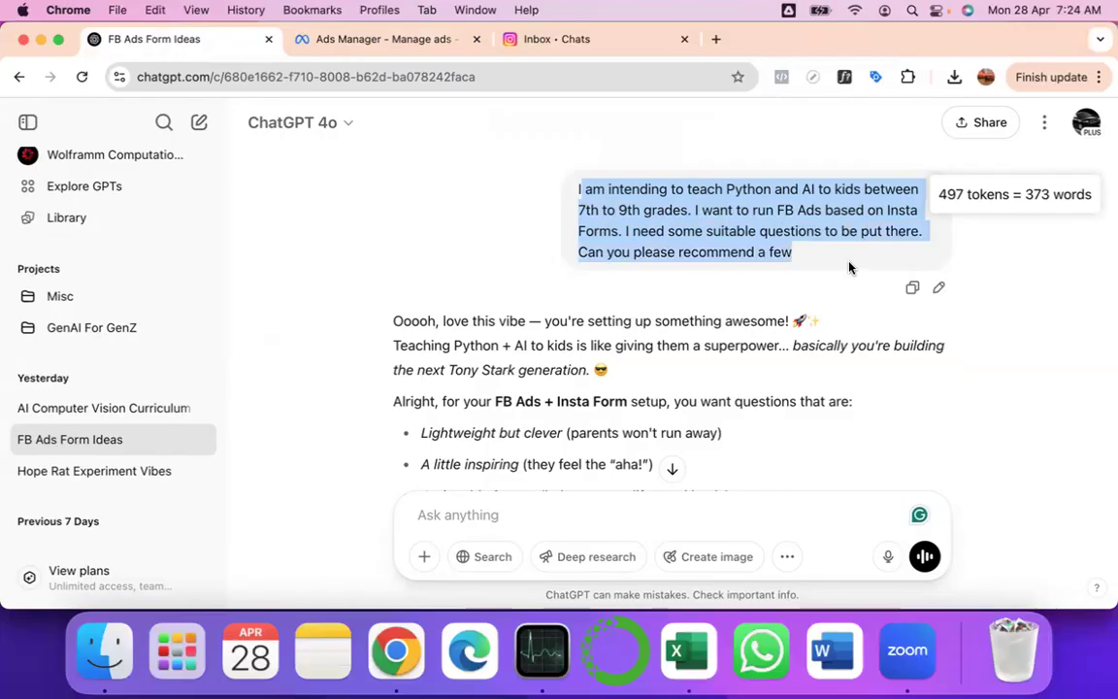
pyautogui.click(806, 263)
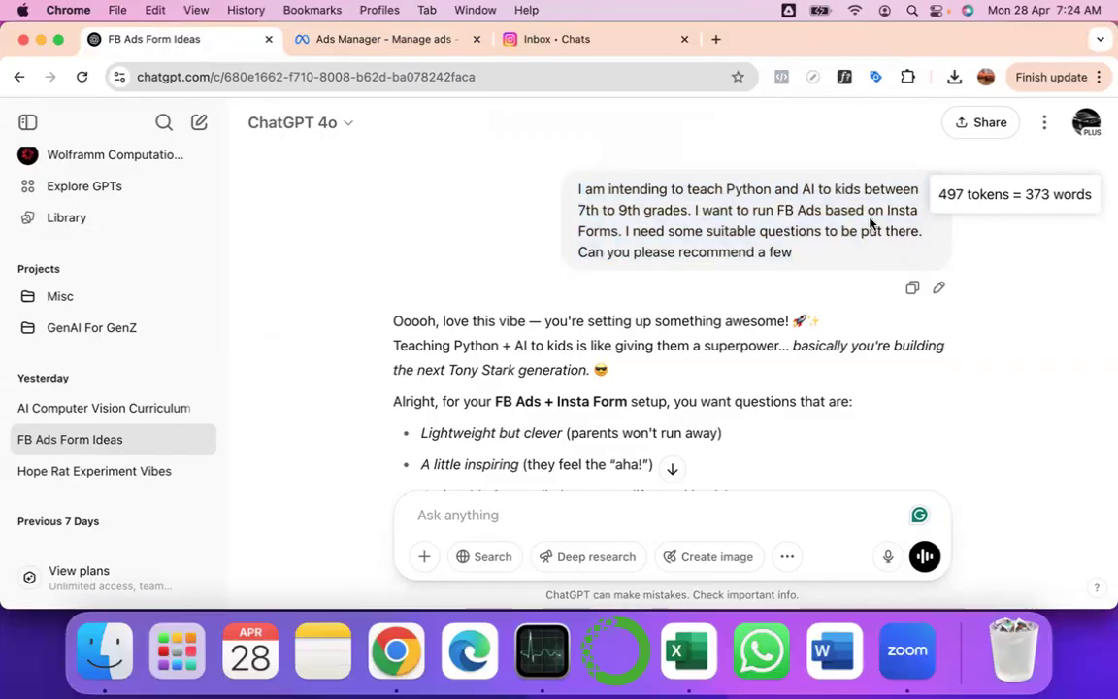
pyautogui.moveTo(886, 210); pyautogui.dragTo(619, 230)
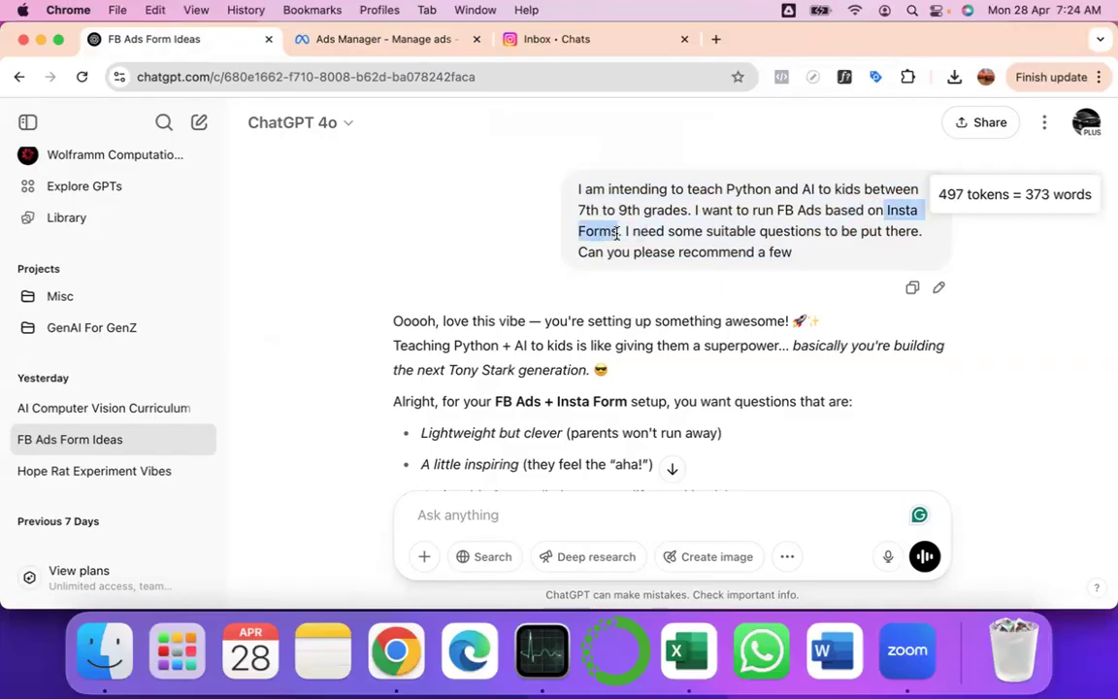
pyautogui.scroll(-10, 643, 351)
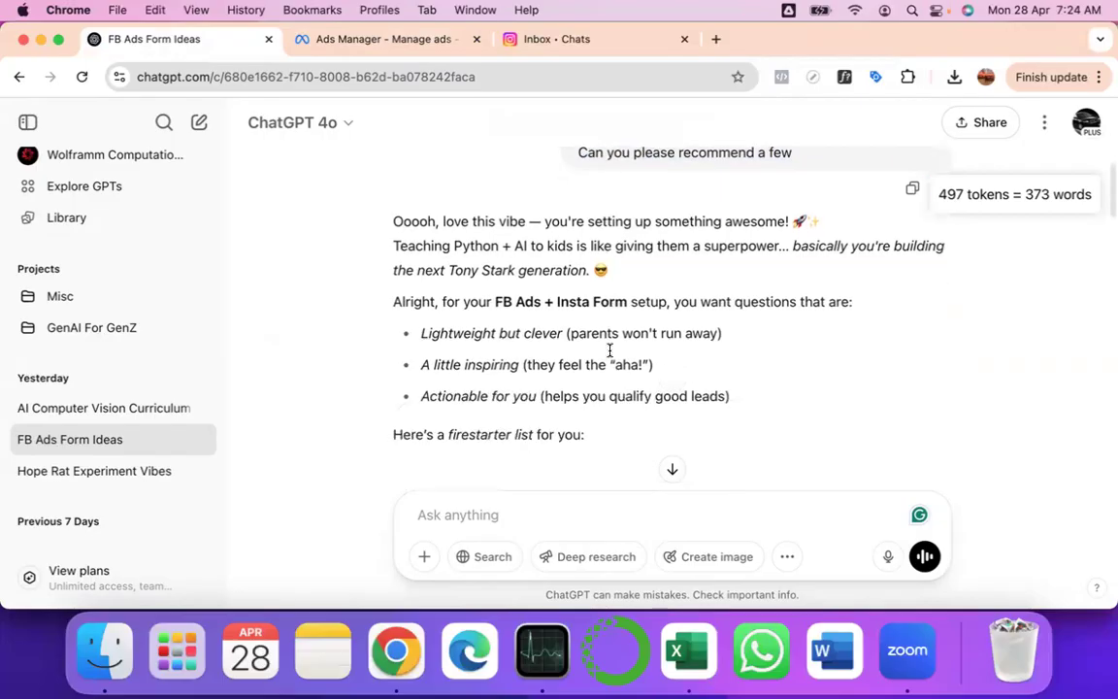
pyautogui.scroll(-2, 609, 357)
pyautogui.scroll(5, 609, 356)
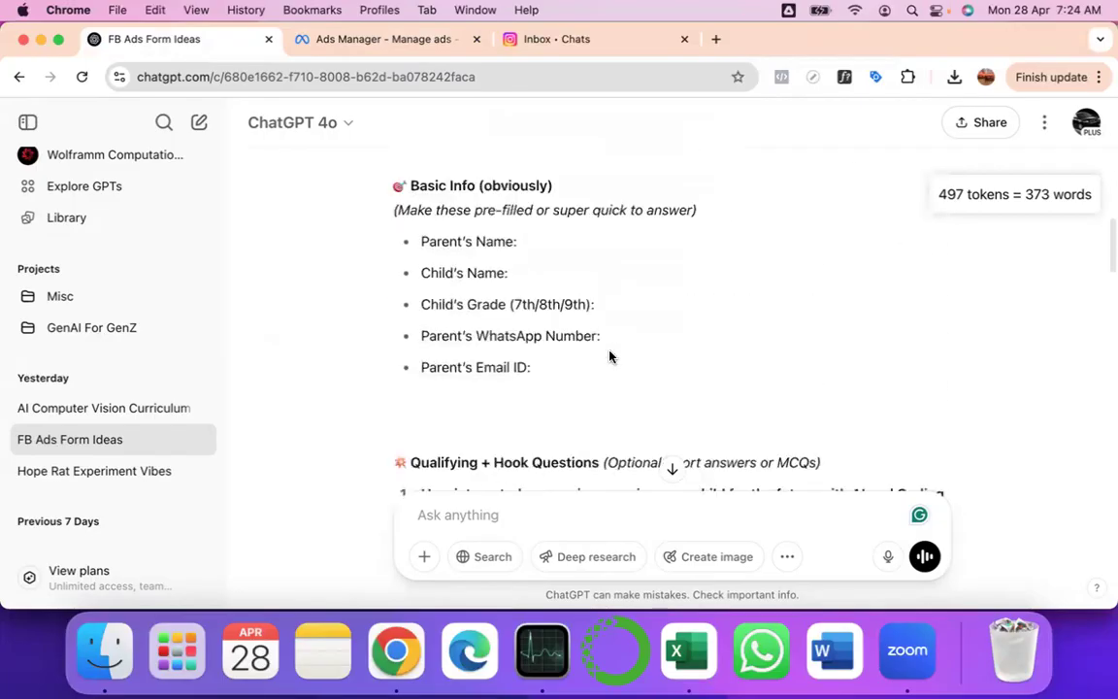
pyautogui.scroll(-1, 573, 330)
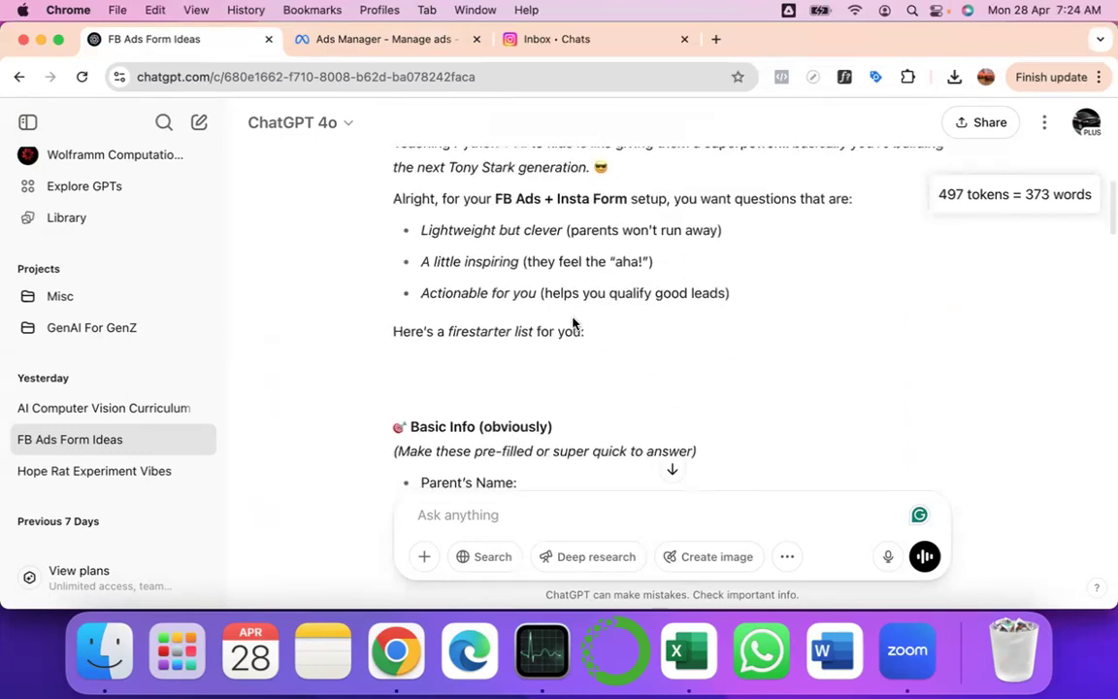
pyautogui.scroll(-6, 544, 345)
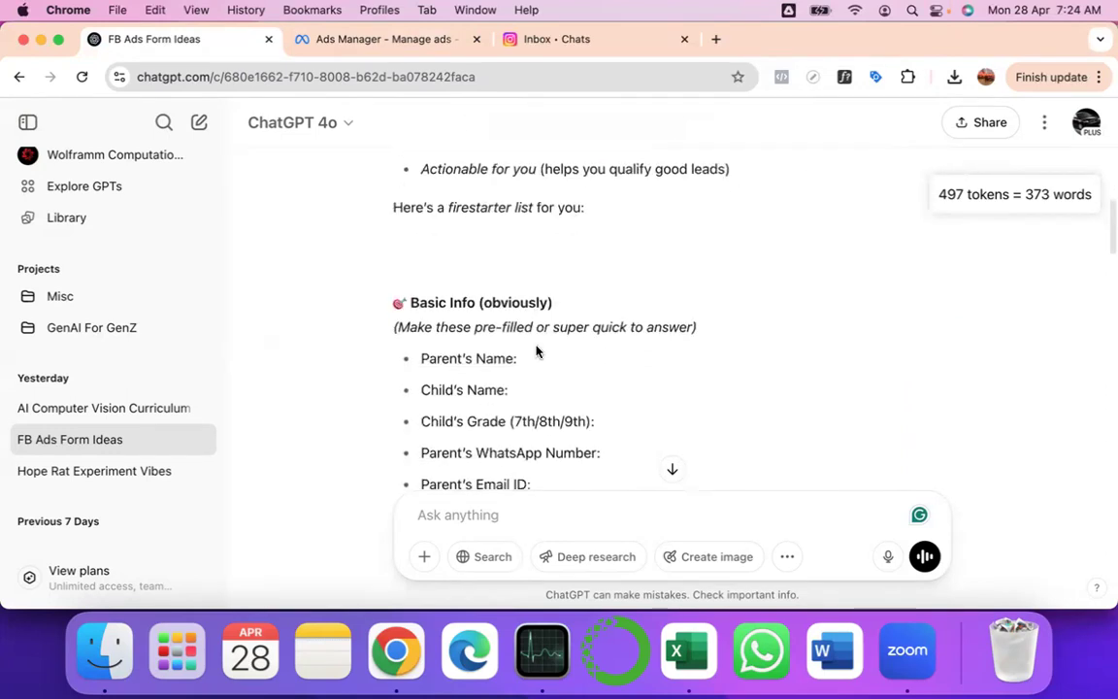
pyautogui.scroll(-4, 677, 280)
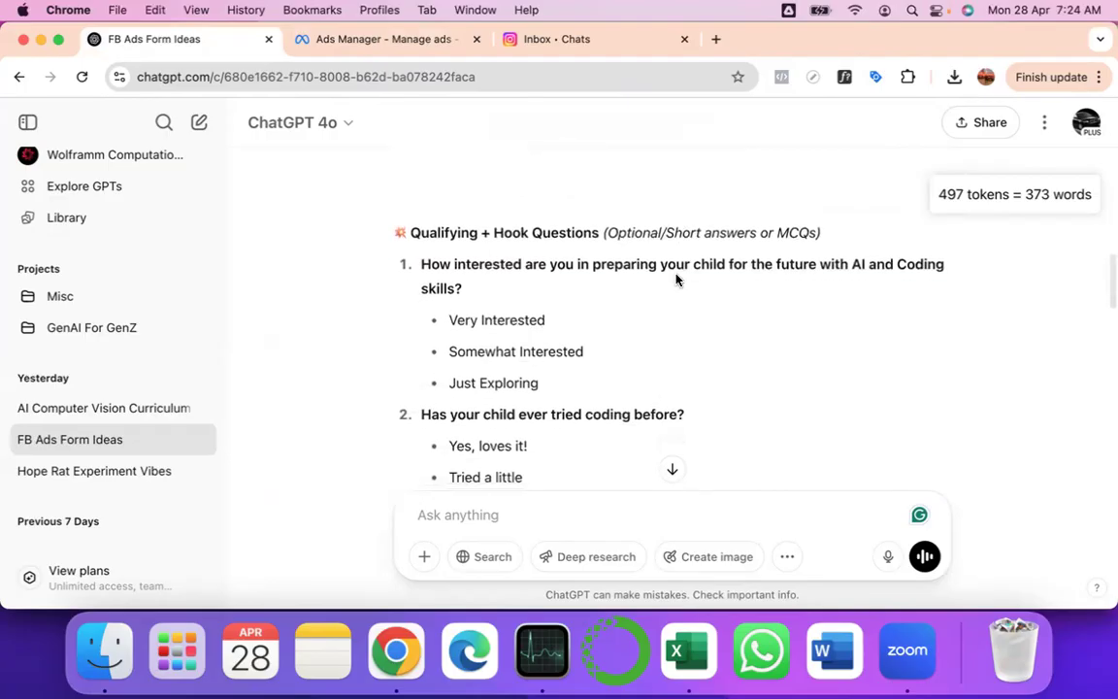
pyautogui.scroll(-1, 618, 337)
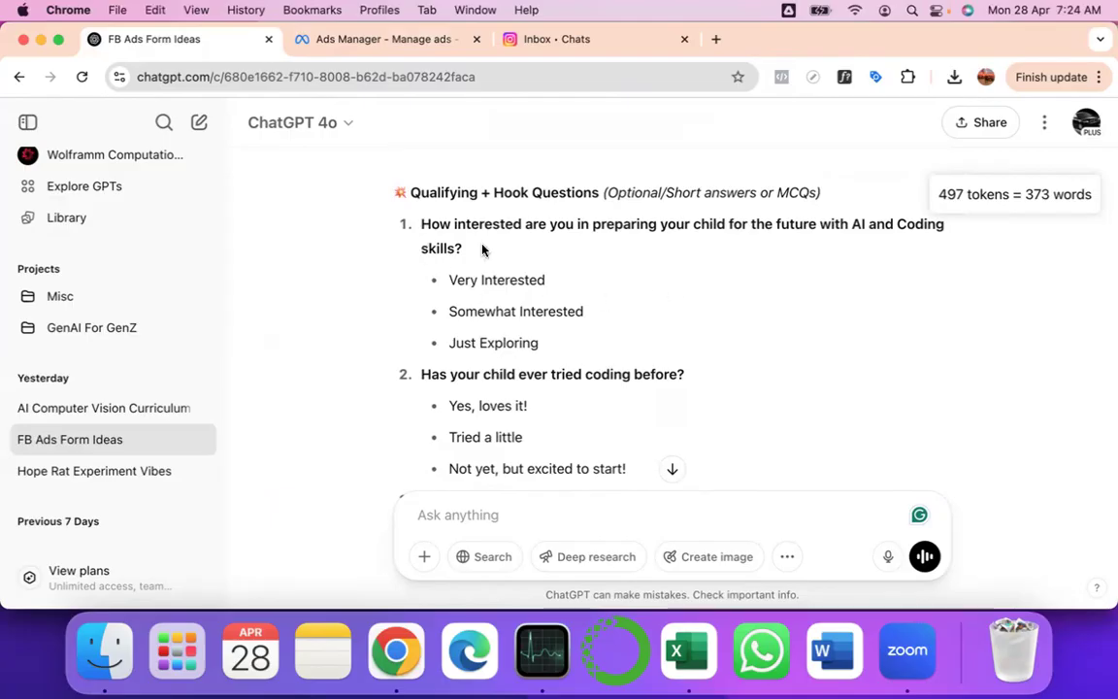
pyautogui.scroll(-2, 494, 349)
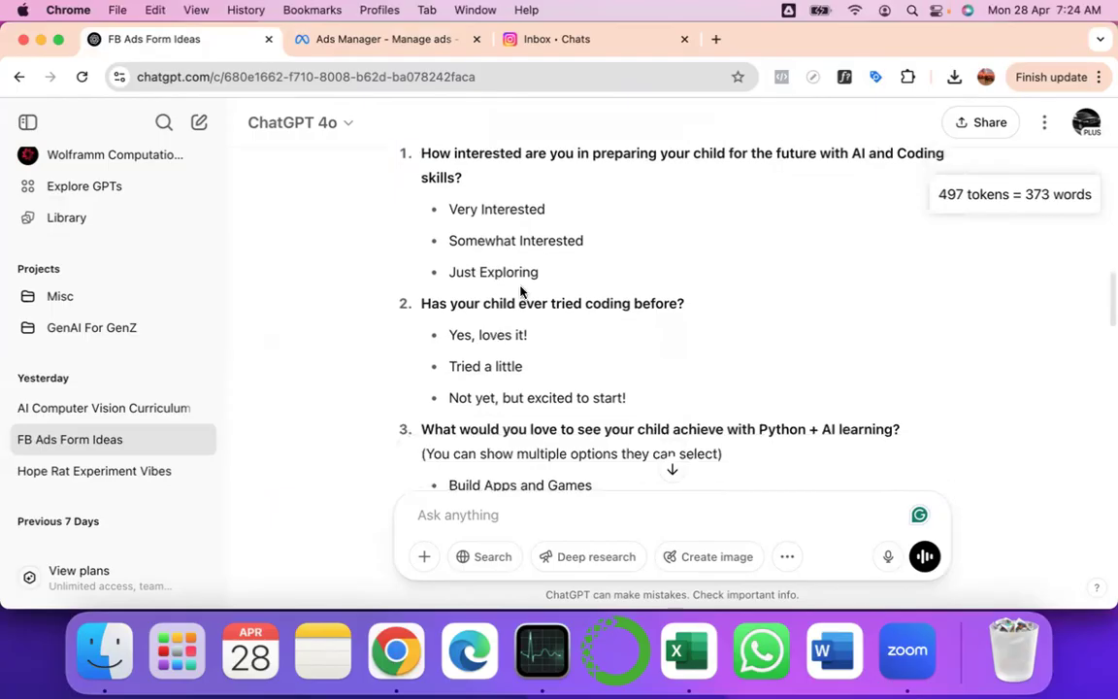
pyautogui.scroll(-2, 550, 374)
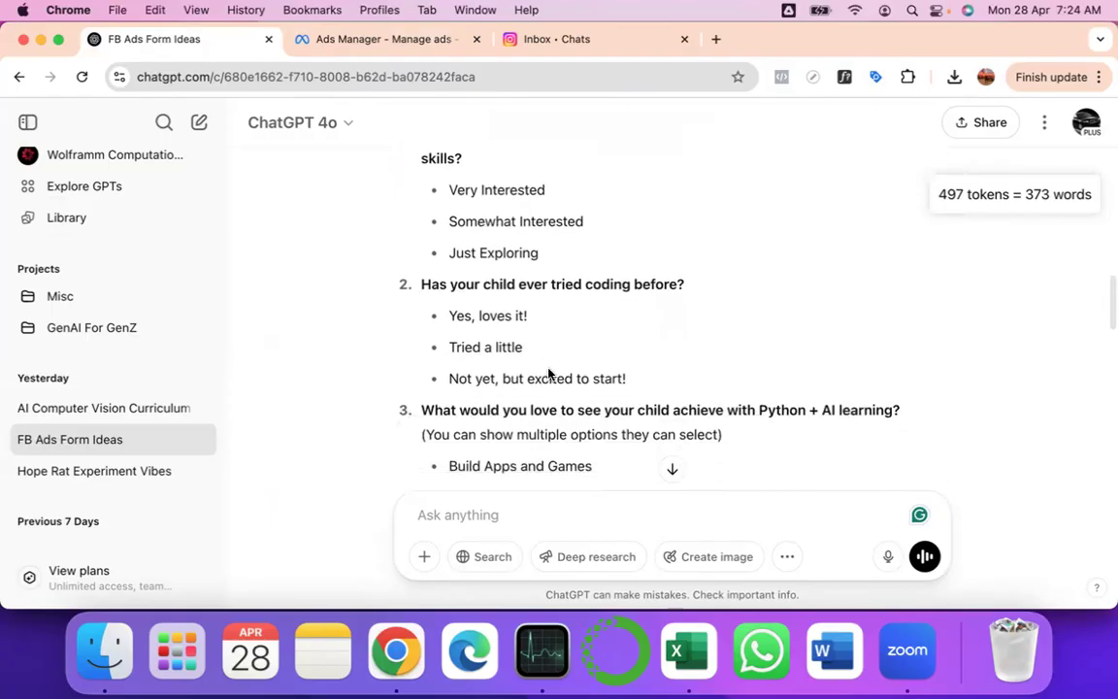
pyautogui.scroll(-2, 549, 376)
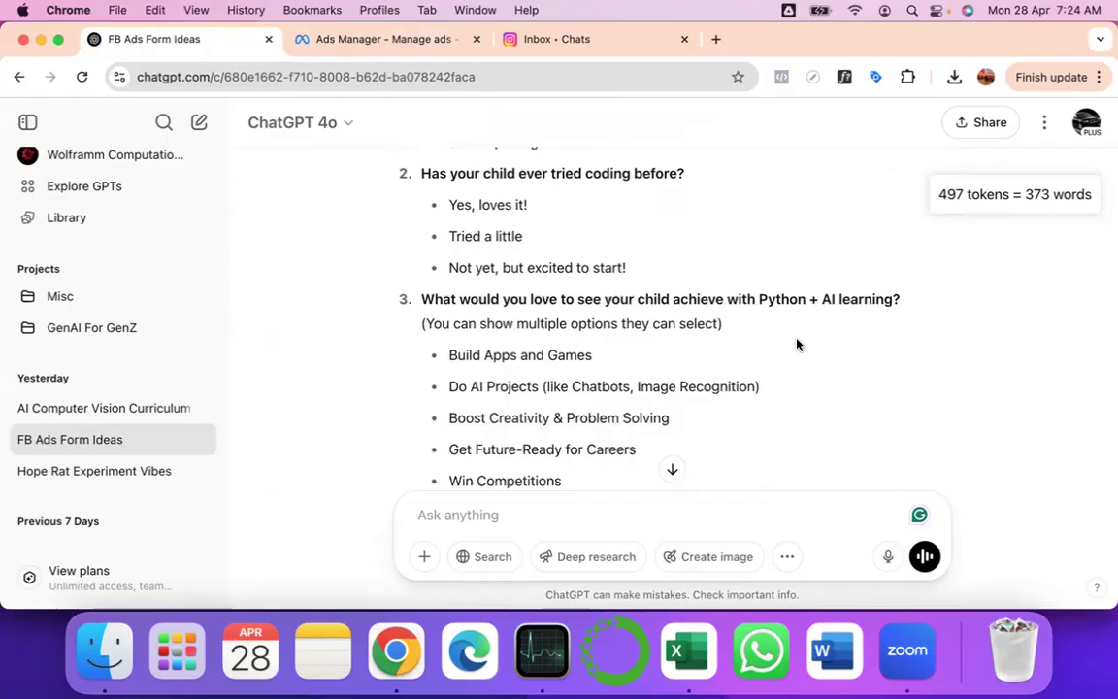
pyautogui.scroll(-1, 797, 345)
pyautogui.scroll(-2, 797, 344)
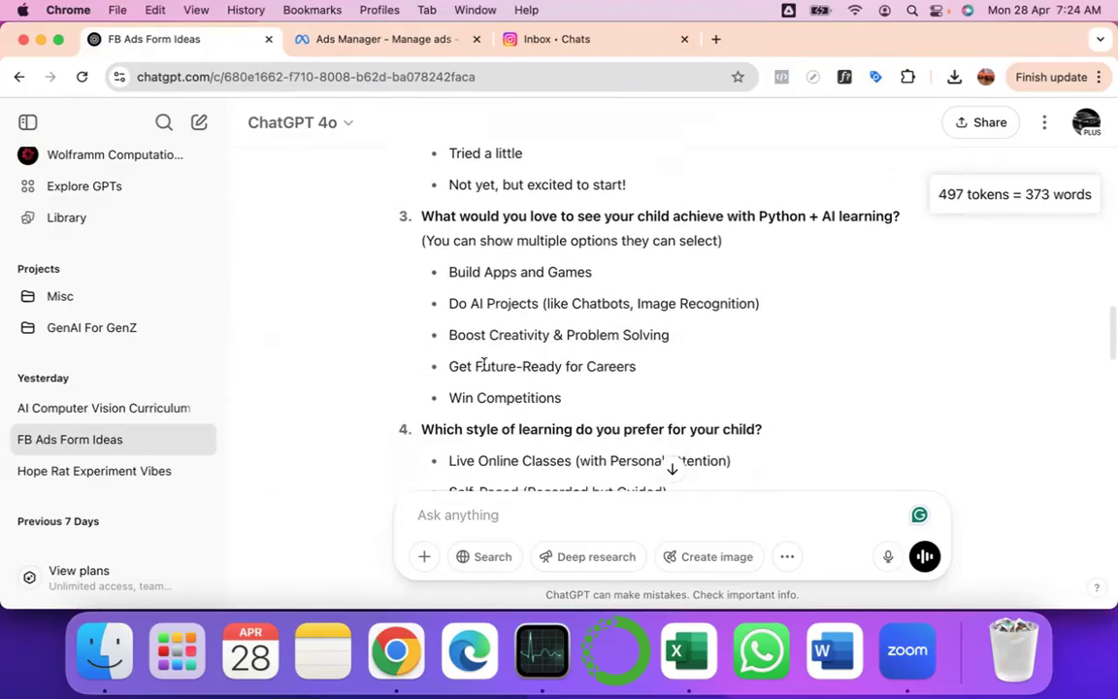
pyautogui.scroll(-3, 596, 323)
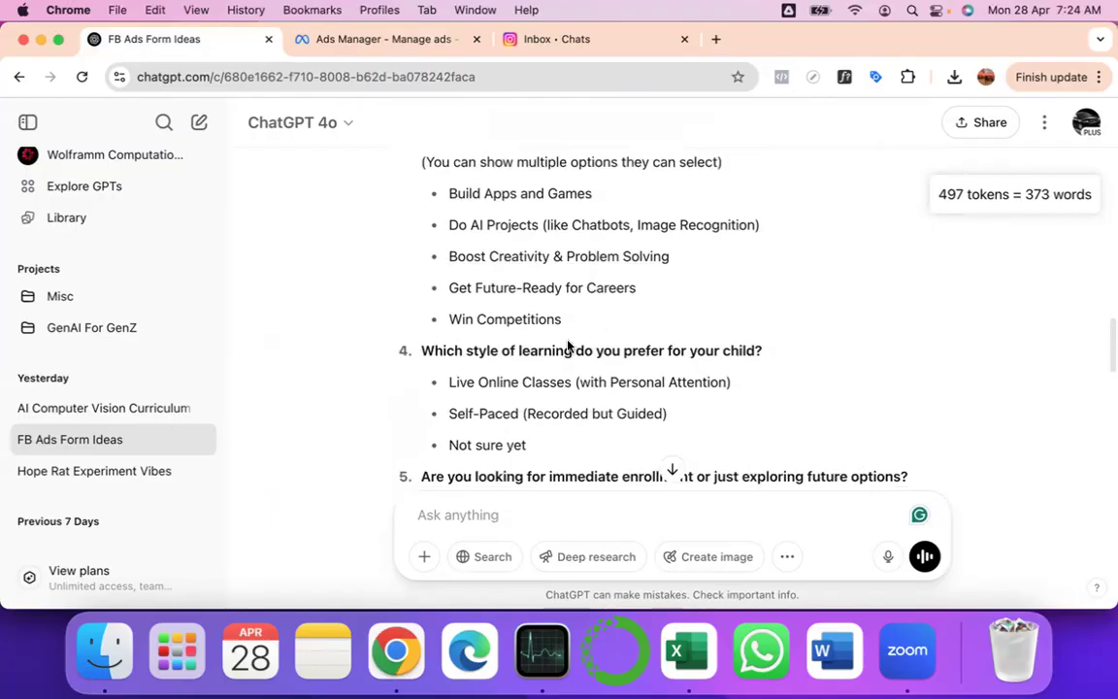
pyautogui.scroll(-3, 656, 365)
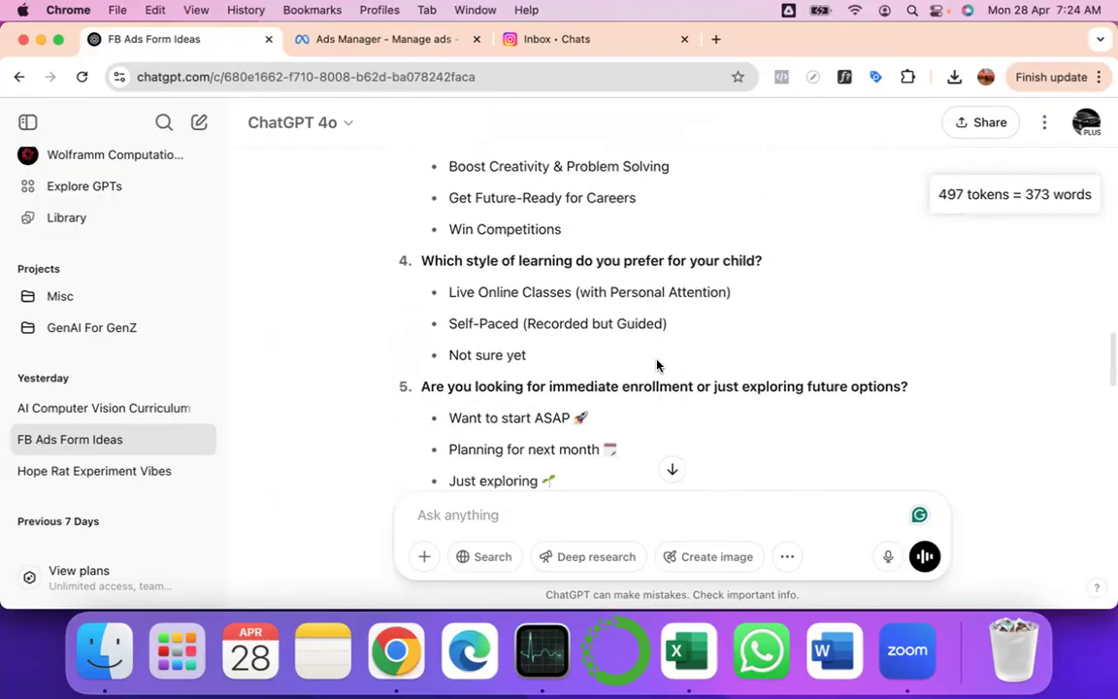
pyautogui.scroll(-1, 405, 359)
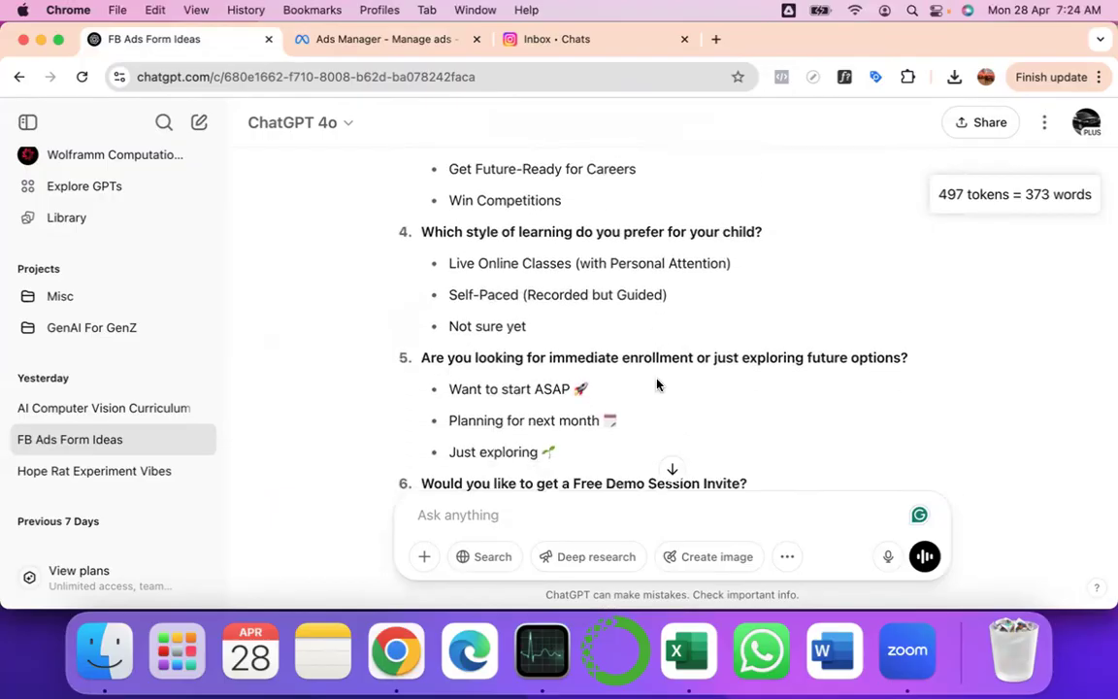
pyautogui.scroll(-2, 659, 381)
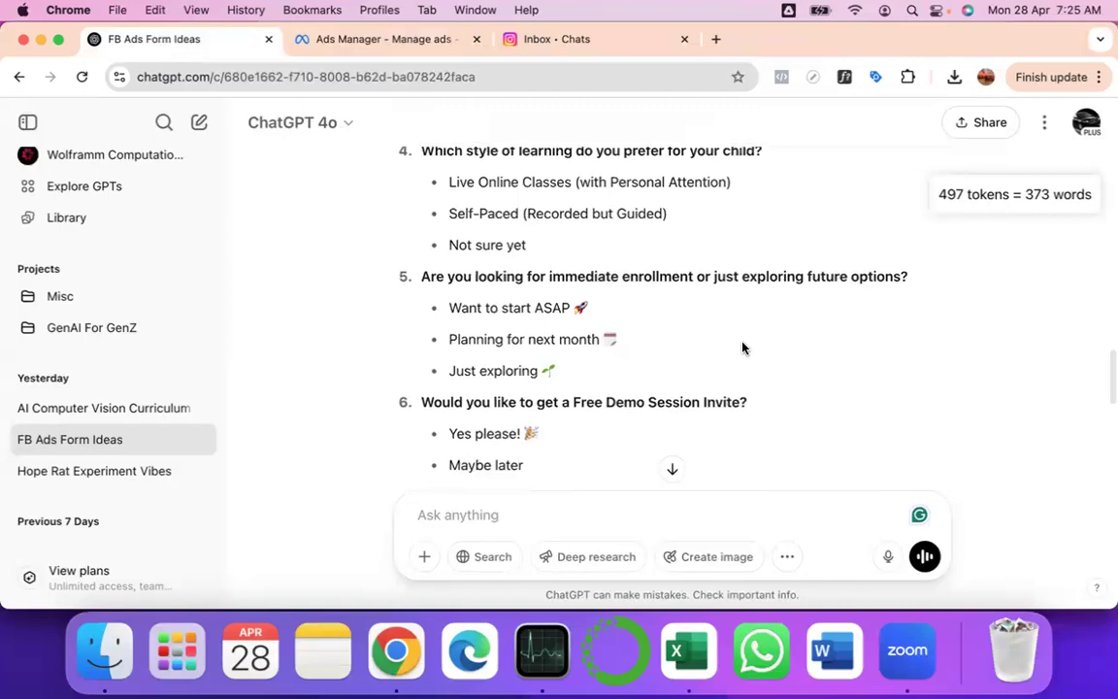
pyautogui.scroll(-2, 742, 346)
pyautogui.scroll(-3, 560, 367)
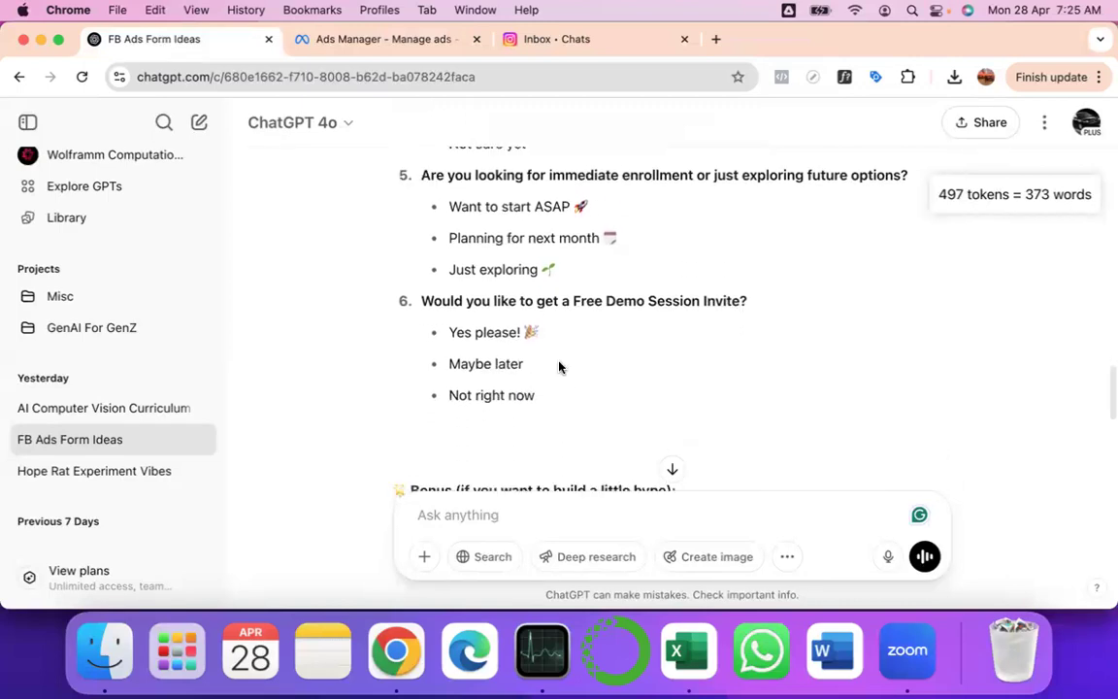
pyautogui.scroll(-2, 559, 366)
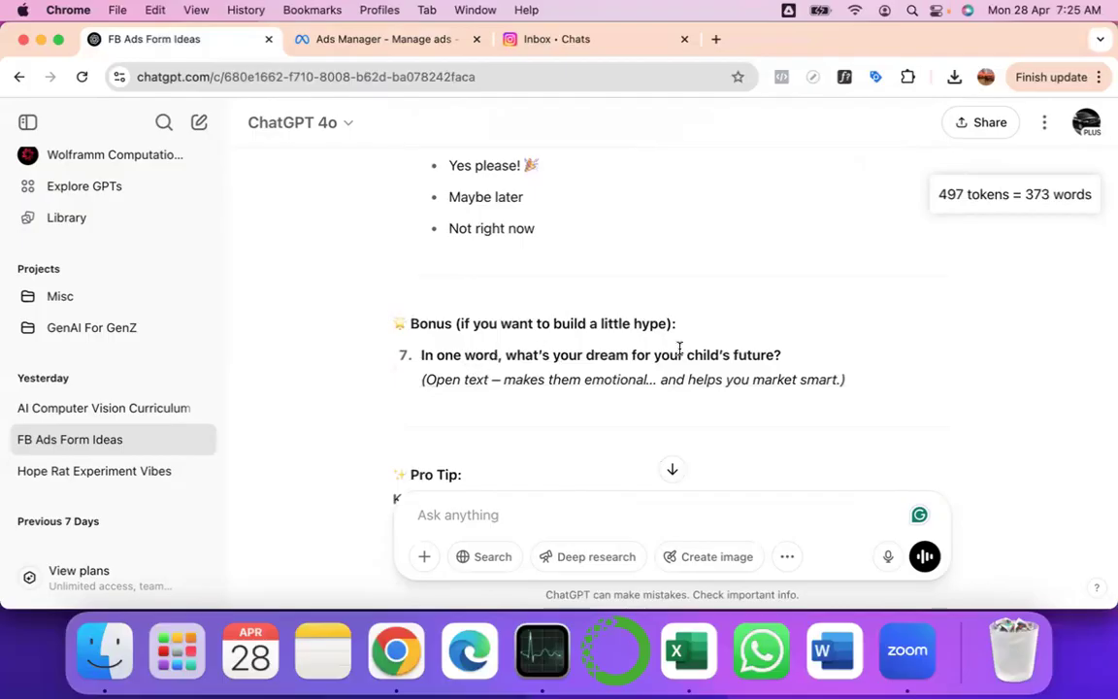
pyautogui.scroll(-3, 679, 347)
pyautogui.scroll(10, 678, 352)
pyautogui.scroll(6, 680, 353)
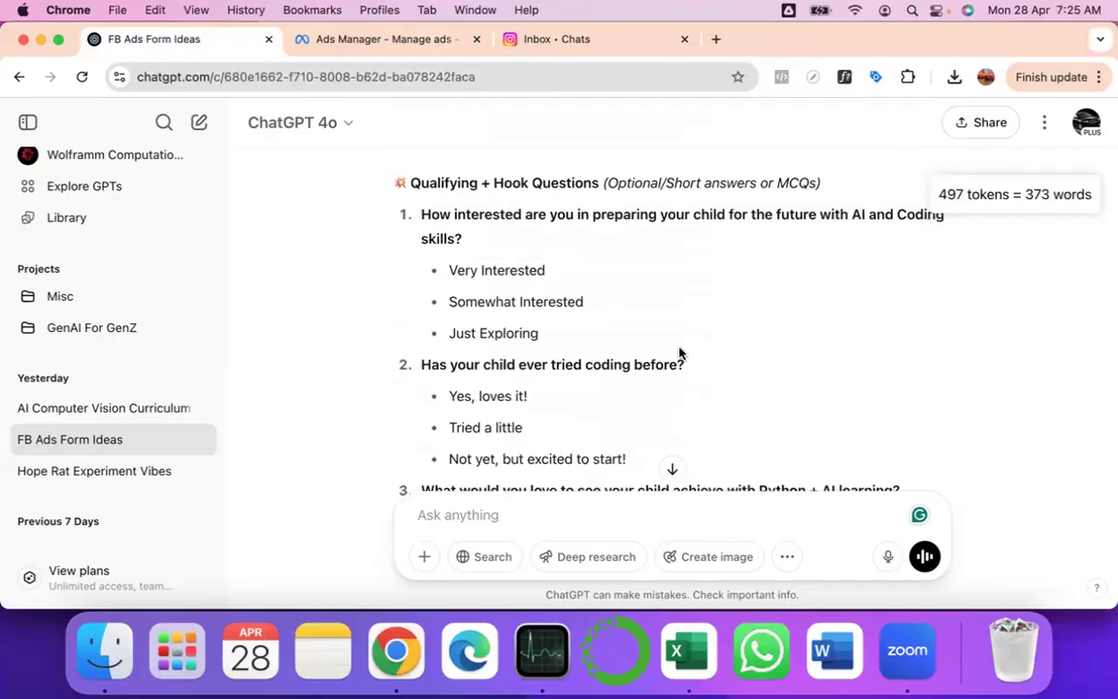
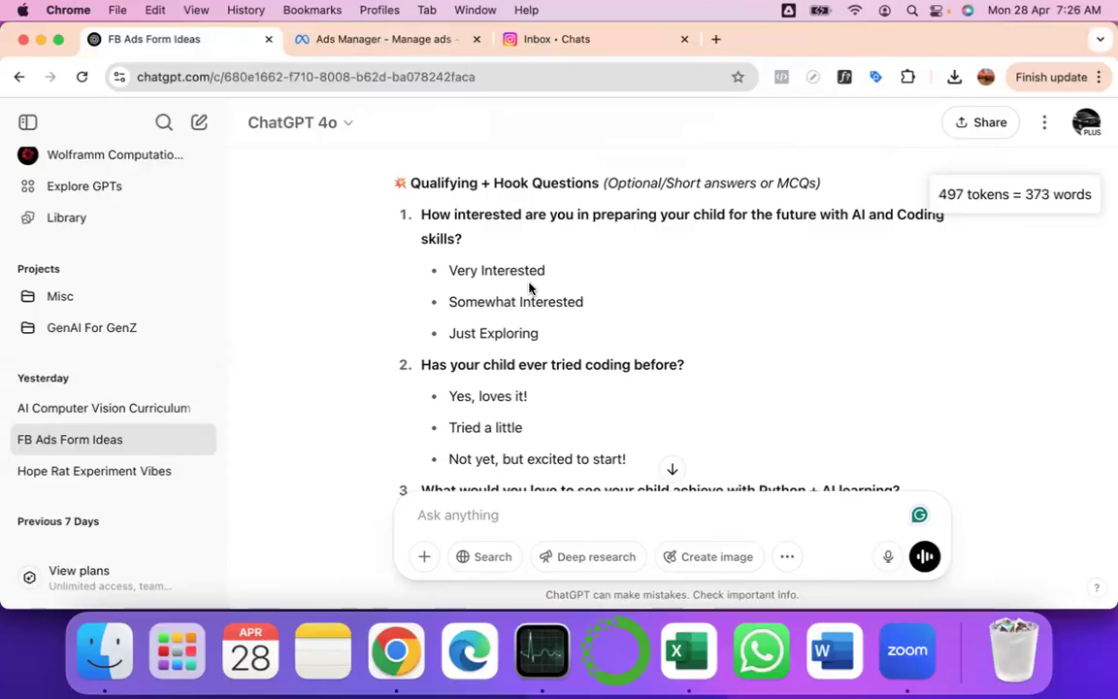
# - Scroll the ChatGPT reply and select question 1 about preparing a child for AI and Coding
pyautogui.scroll(-2, 529, 287)
pyautogui.scroll(-3, 529, 287)
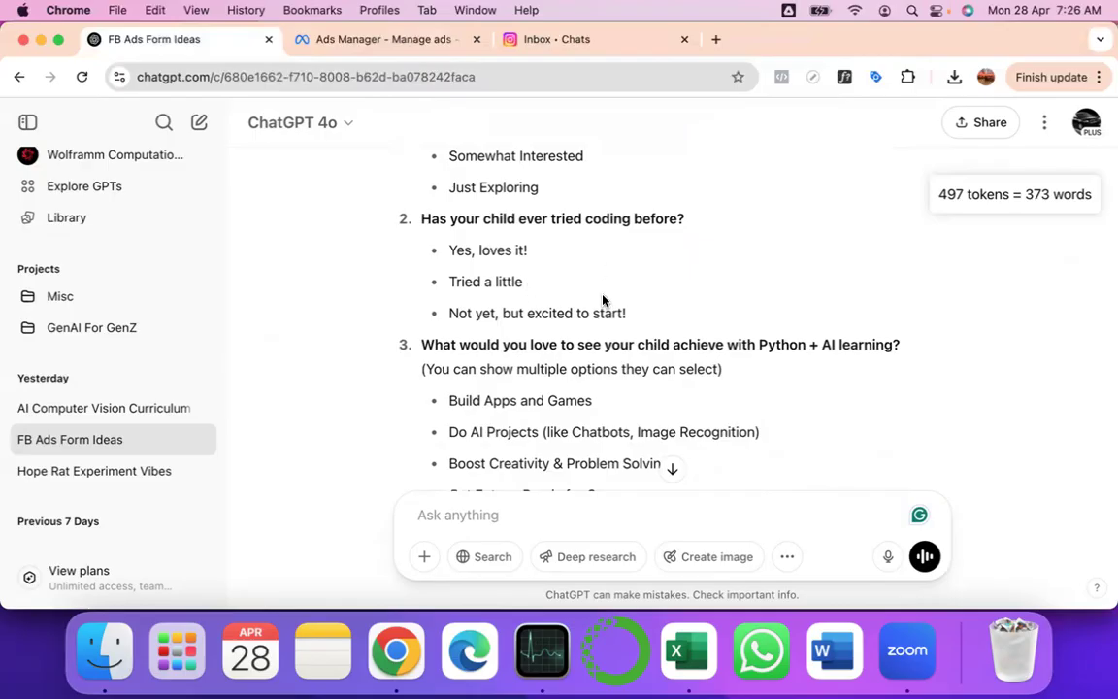
pyautogui.scroll(2, 602, 300)
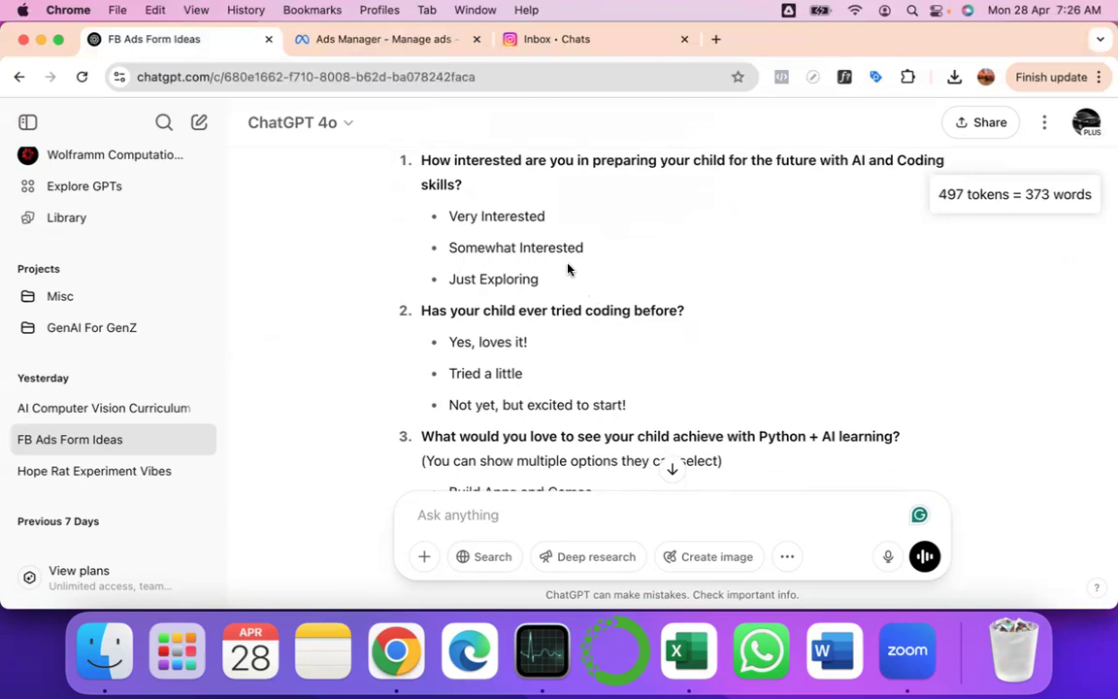
pyautogui.scroll(-3, 492, 282)
pyautogui.scroll(-3, 492, 284)
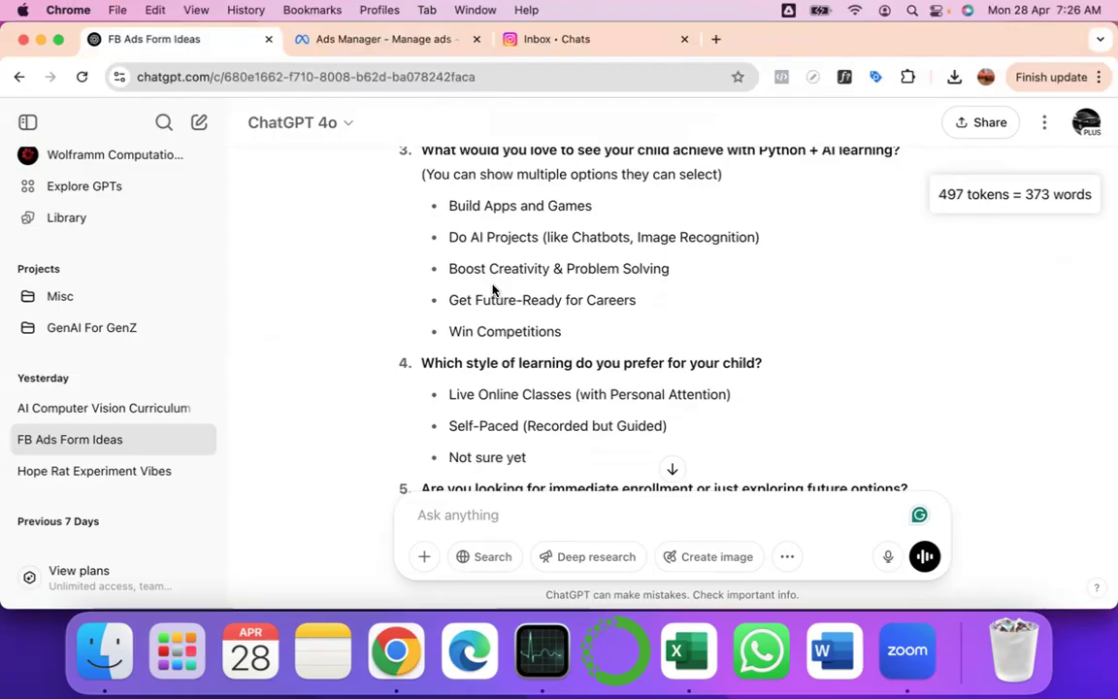
pyautogui.scroll(4, 492, 286)
pyautogui.scroll(2, 492, 283)
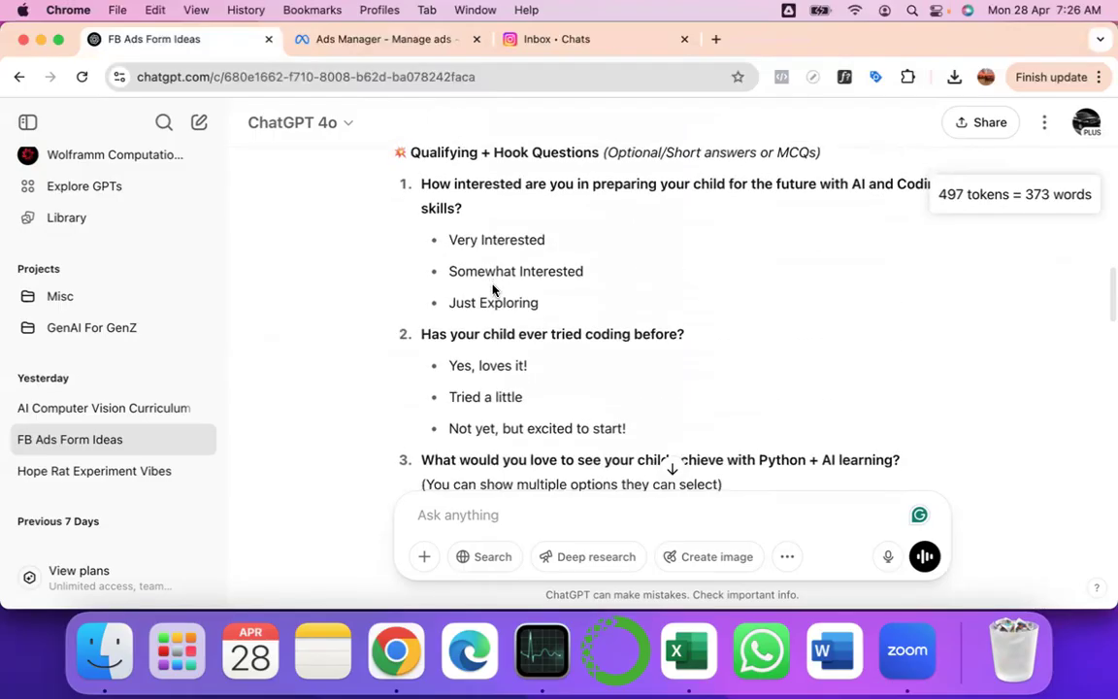
pyautogui.scroll(-1, 492, 286)
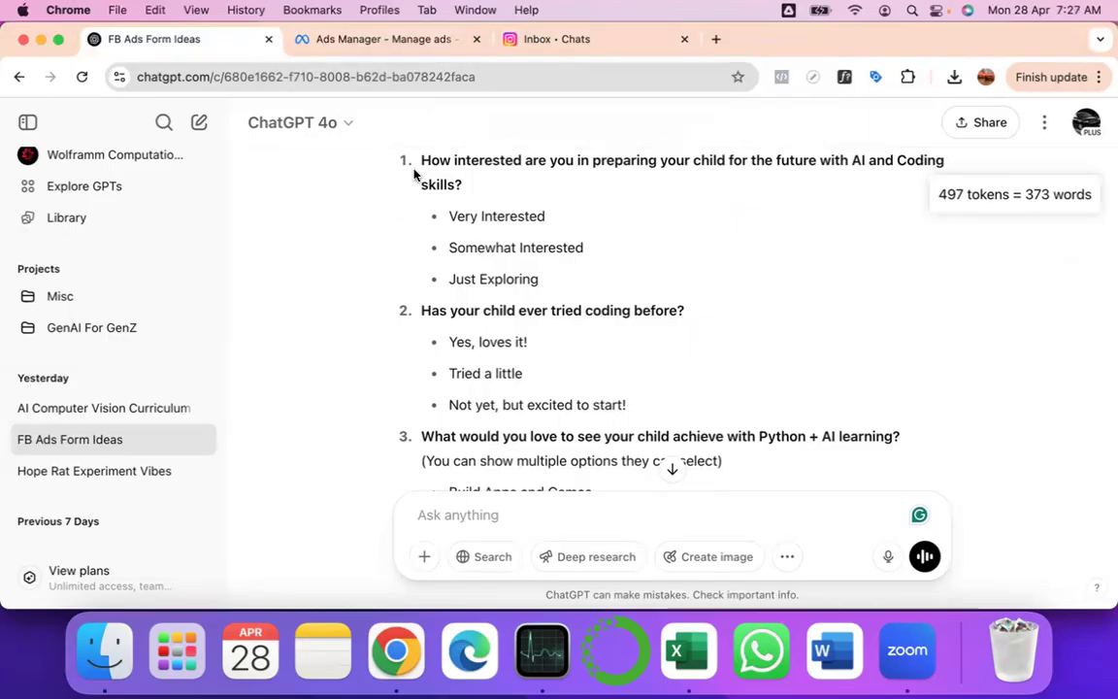
pyautogui.moveTo(421, 162); pyautogui.dragTo(468, 196)
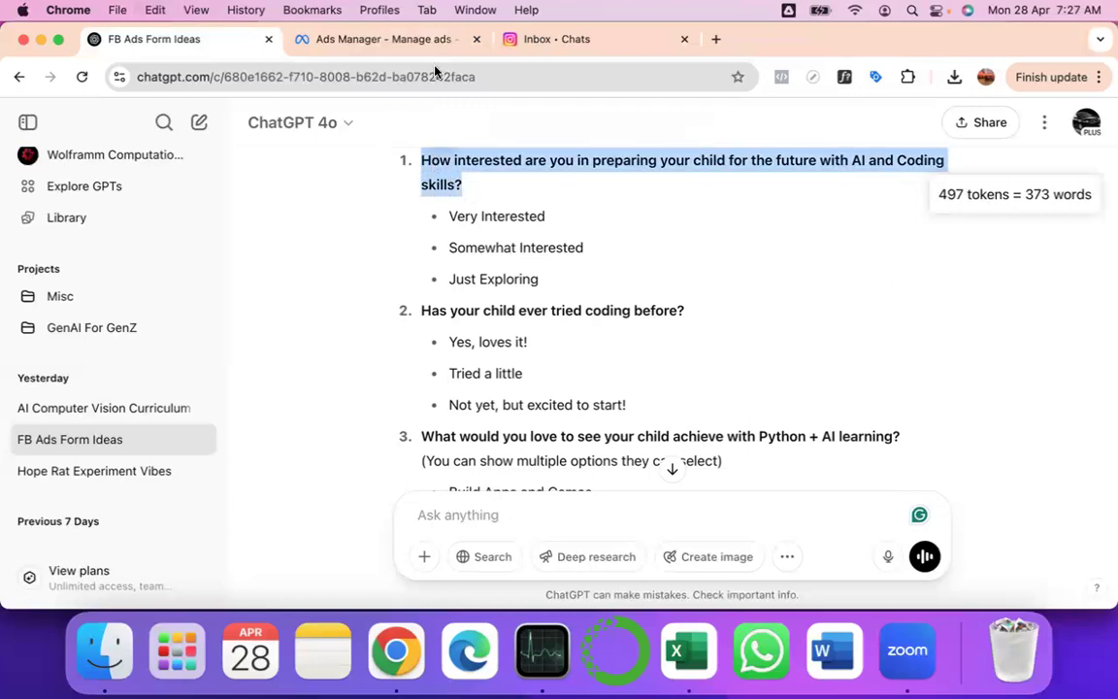
# - Return to the Ad Without Photo draft in Ads Manager and scroll to Ad setup
pyautogui.click(389, 39)
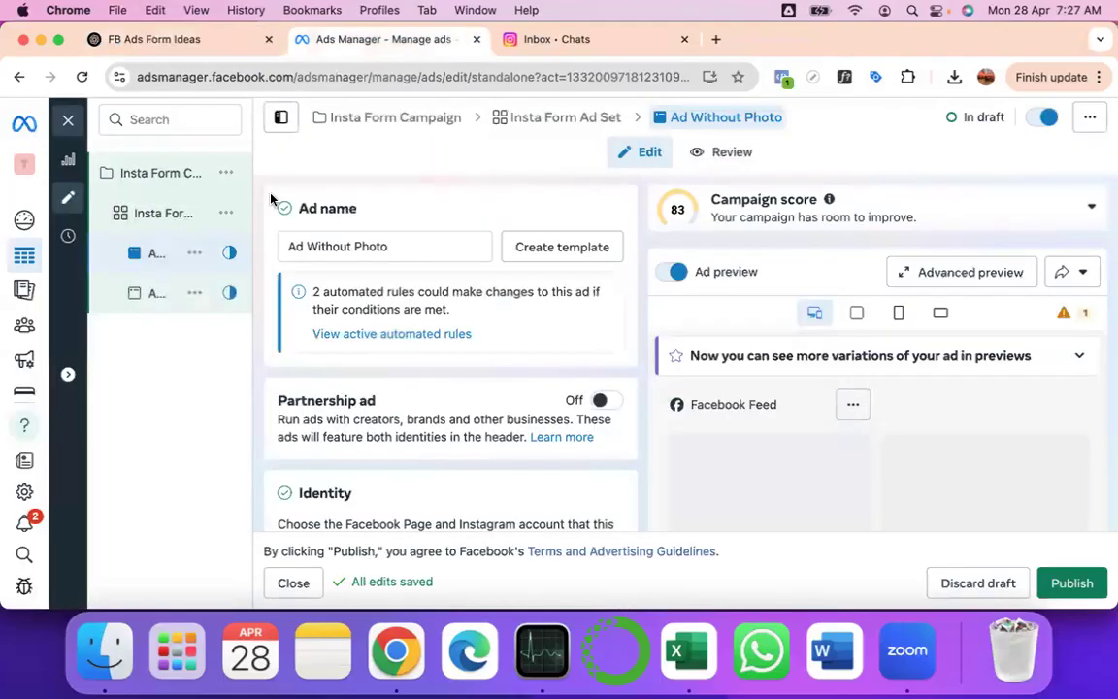
pyautogui.scroll(-1, 434, 417)
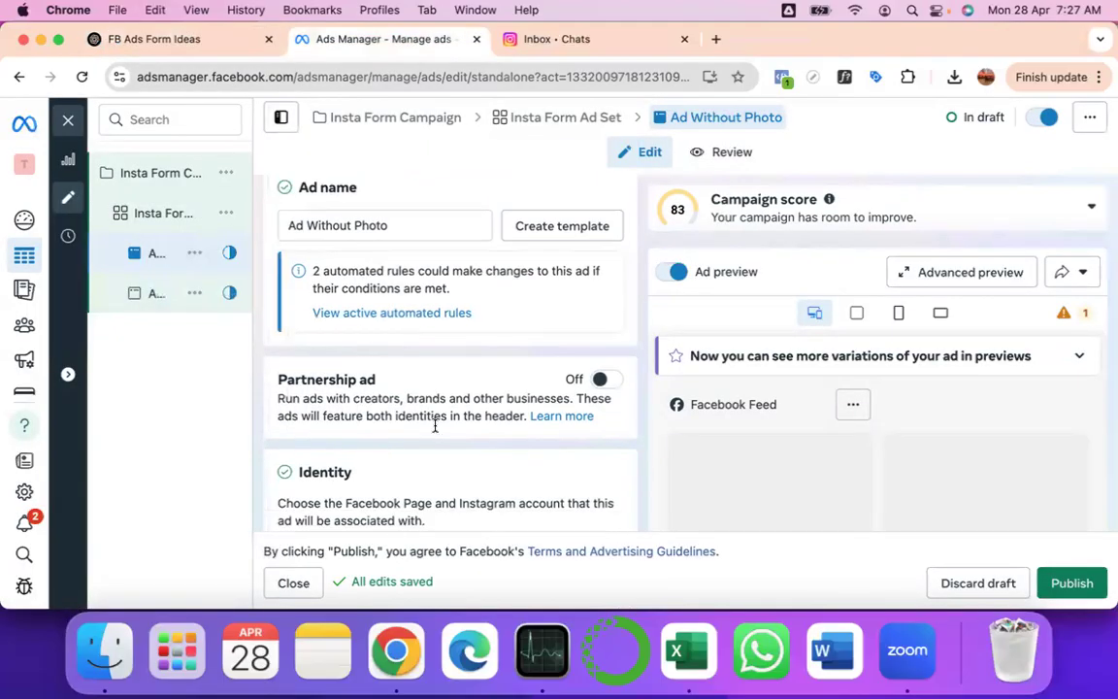
pyautogui.scroll(-1, 435, 425)
pyautogui.scroll(2, 435, 424)
pyautogui.scroll(-1, 438, 350)
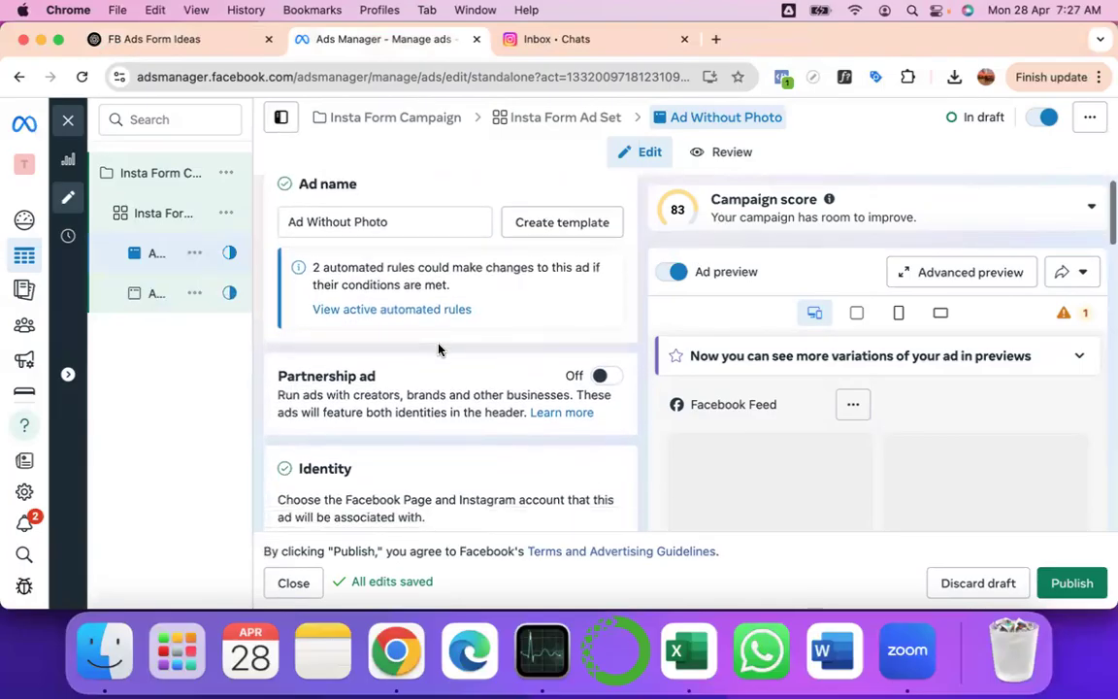
pyautogui.scroll(-3, 438, 350)
pyautogui.scroll(-3, 438, 349)
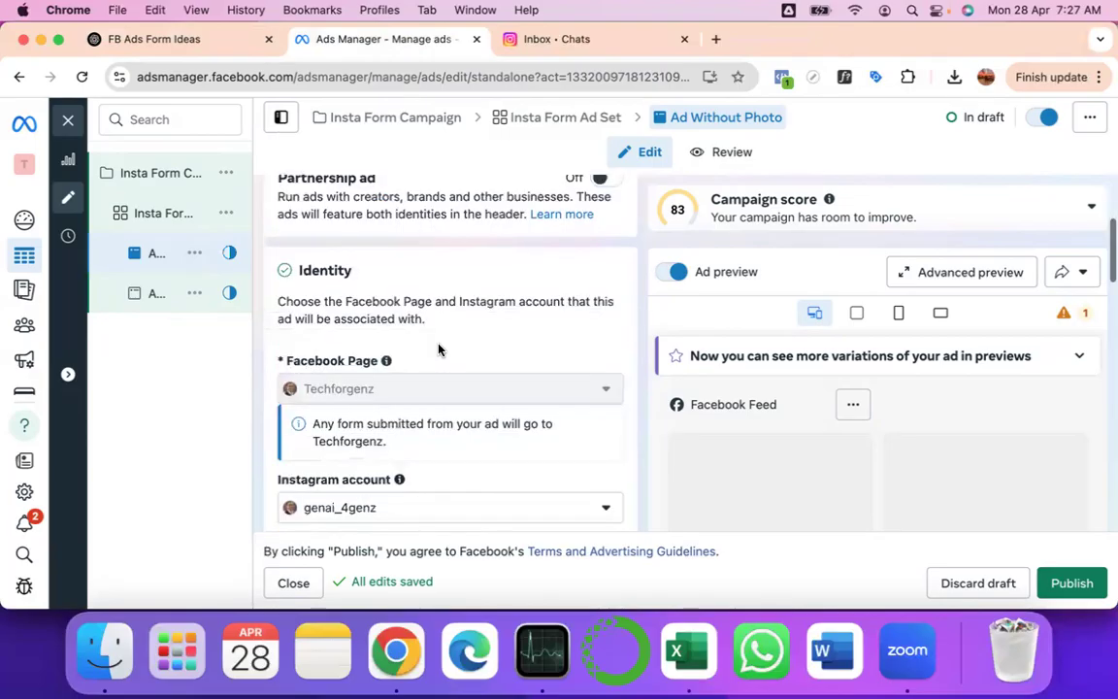
pyautogui.scroll(-4, 438, 349)
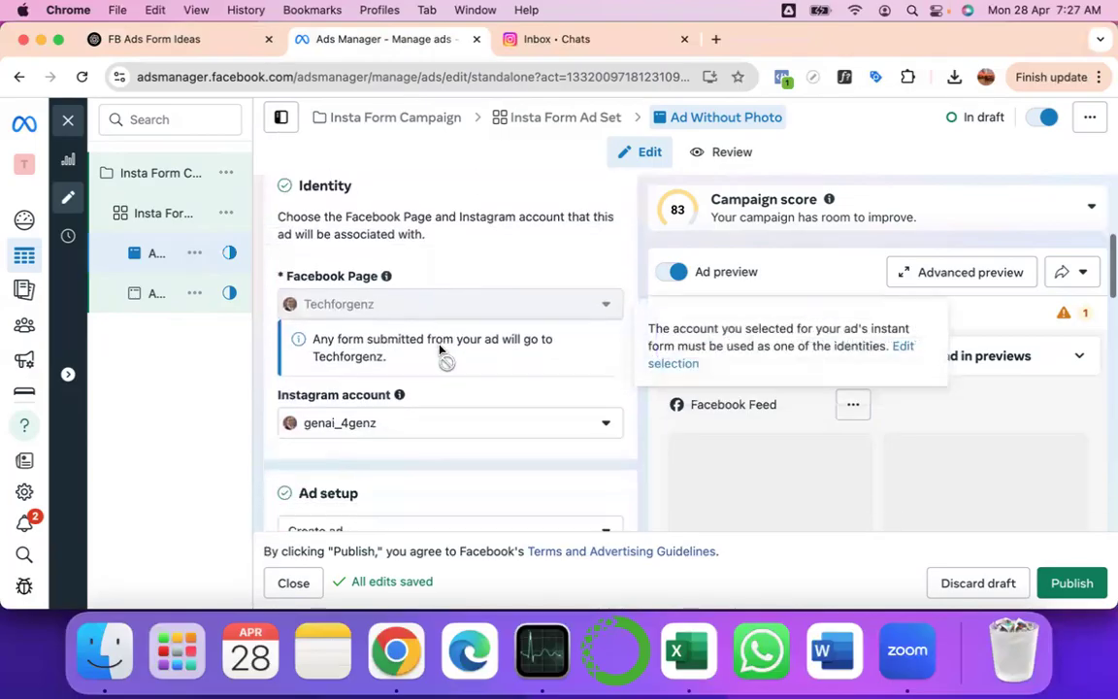
pyautogui.scroll(-4, 438, 350)
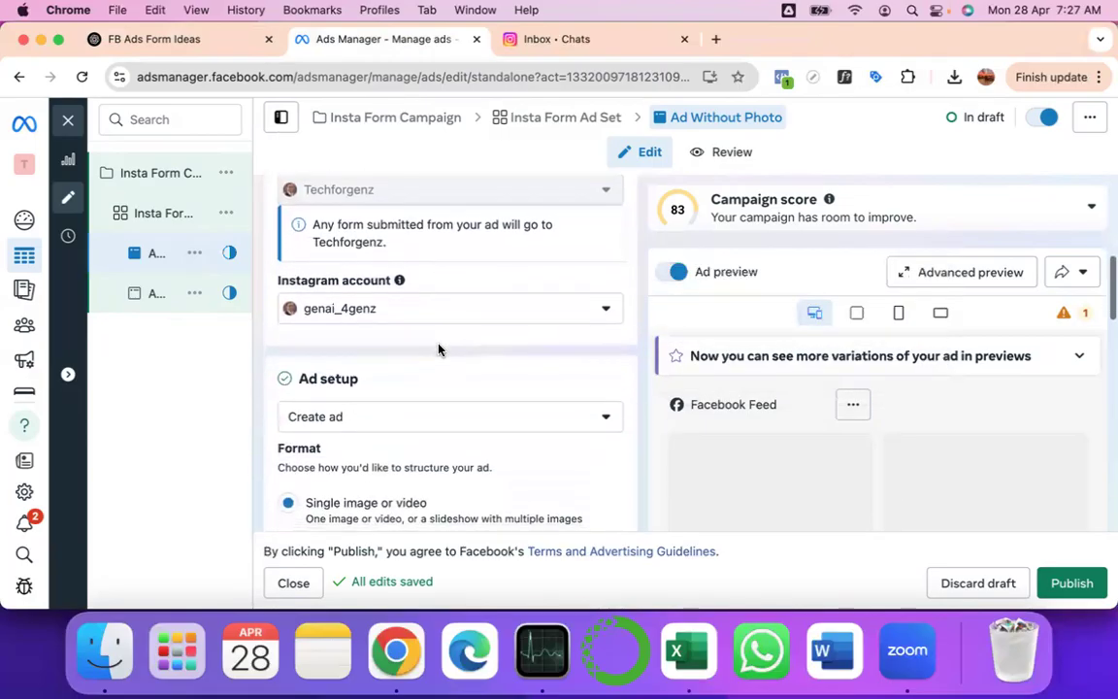
pyautogui.scroll(-2, 437, 349)
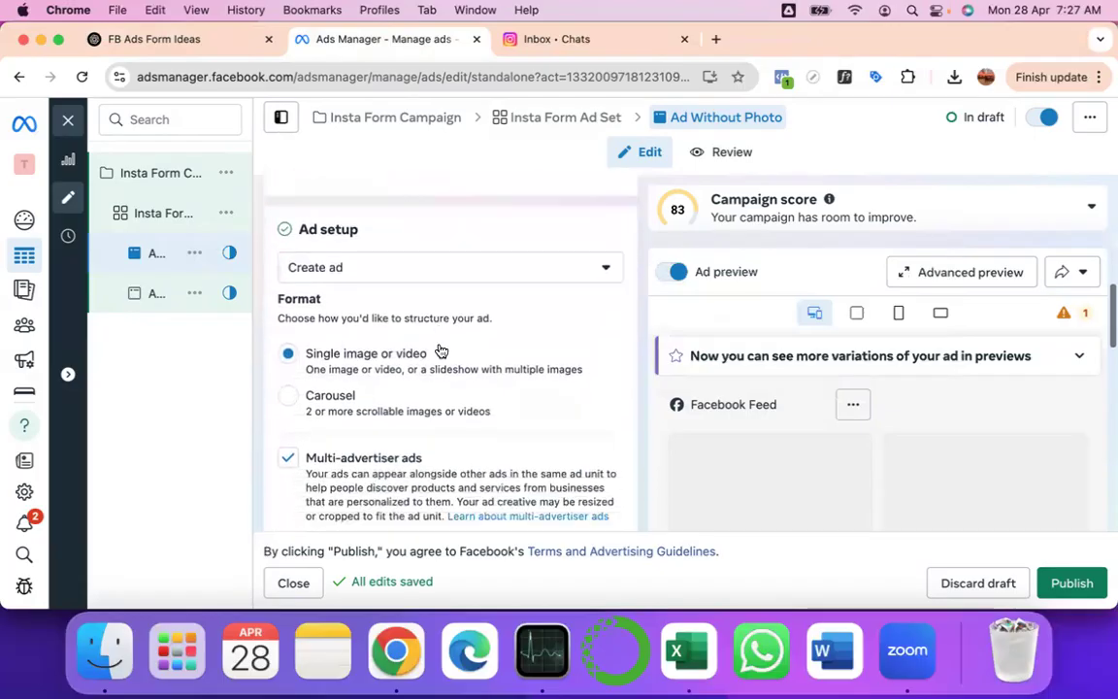
pyautogui.scroll(-2, 441, 350)
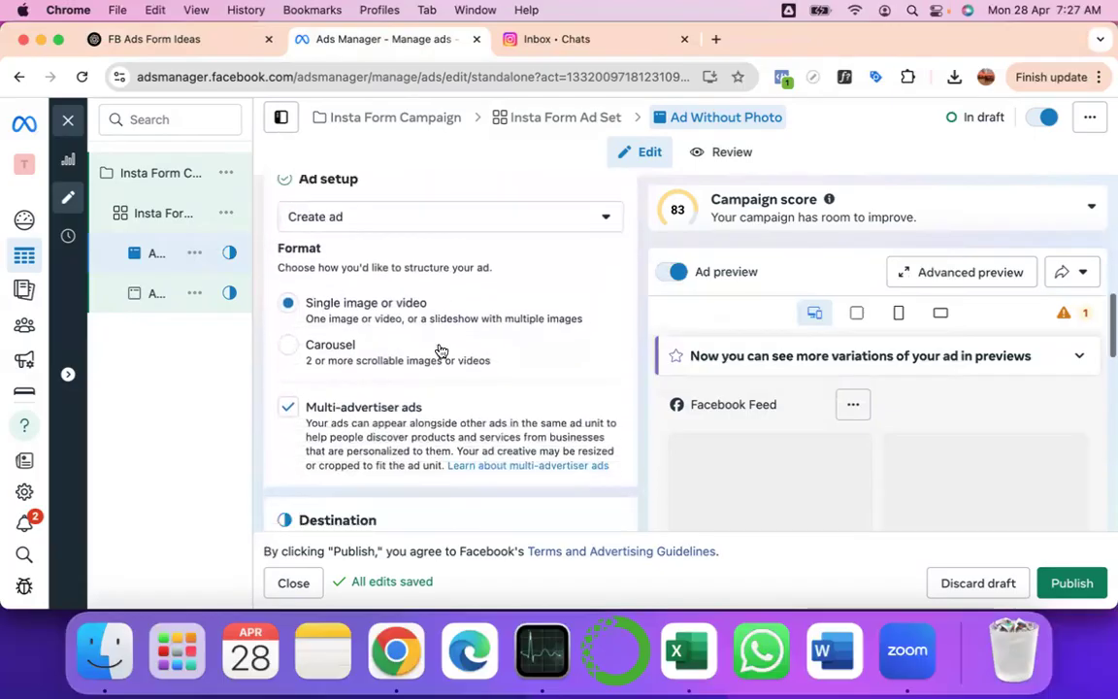
pyautogui.scroll(-6, 439, 350)
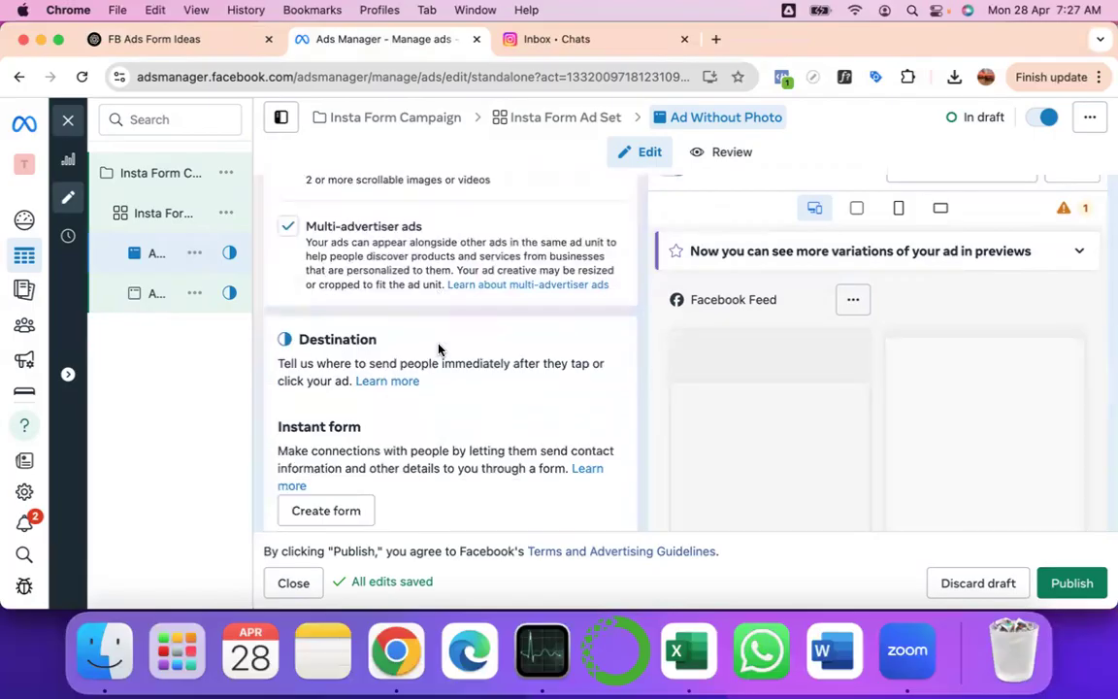
pyautogui.scroll(-1, 438, 349)
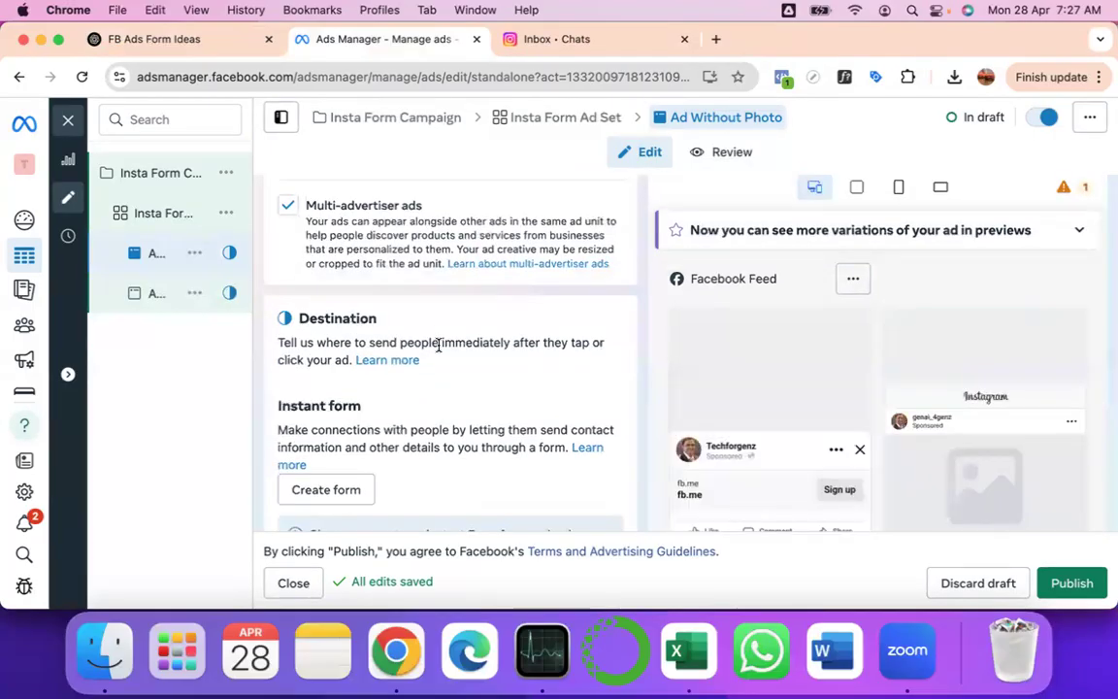
pyautogui.scroll(-2, 438, 348)
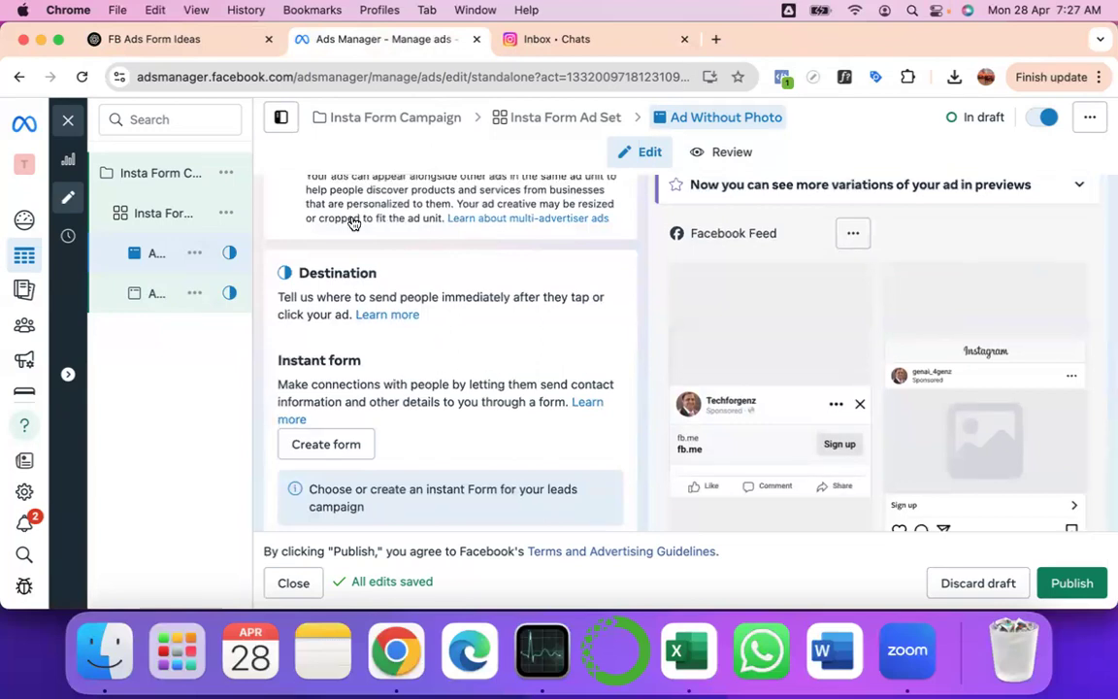
pyautogui.scroll(2, 354, 223)
# - Uncheck Multi-advertiser ads and scroll down to the Instant form destination section
pyautogui.click(289, 223)
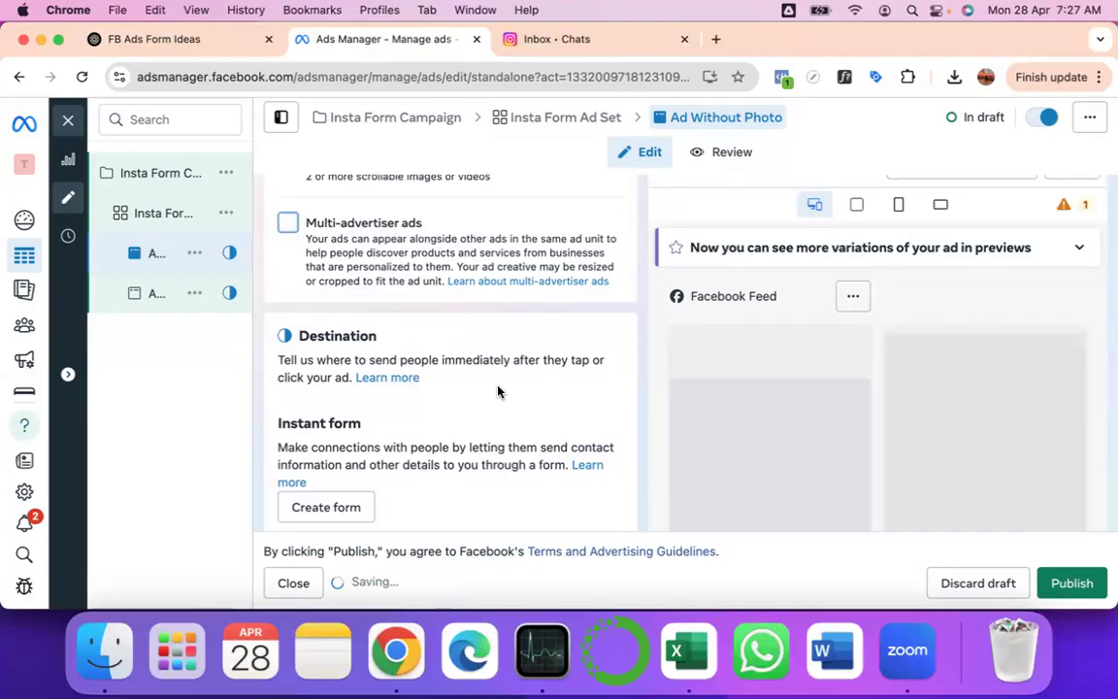
pyautogui.scroll(-3, 498, 391)
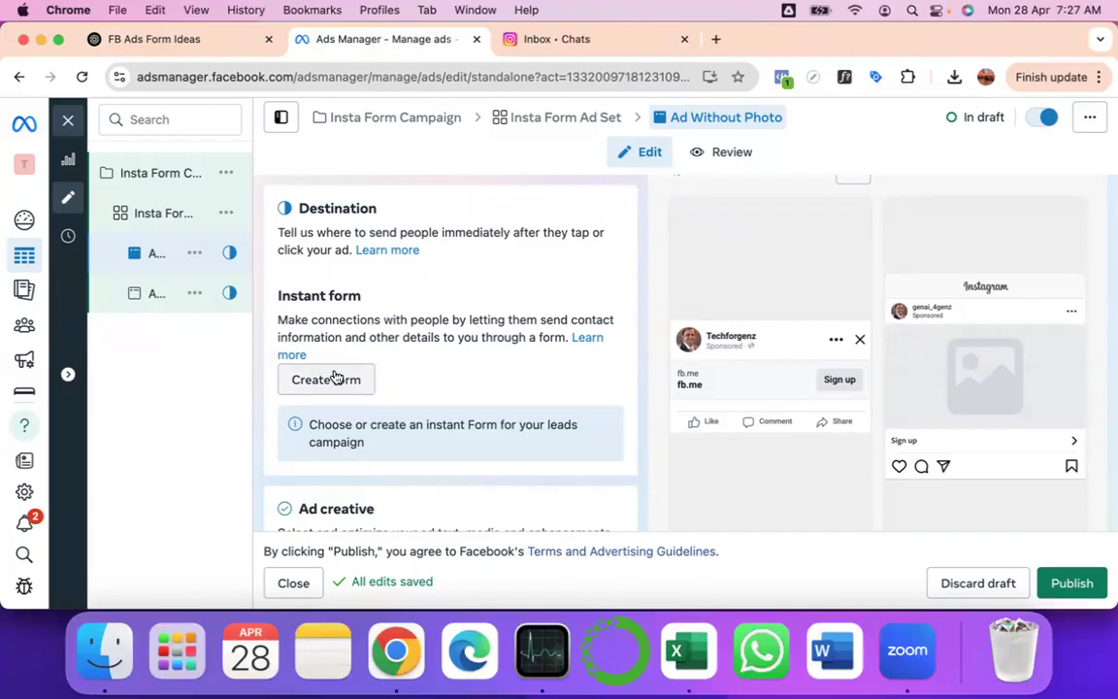
pyautogui.scroll(8, 444, 249)
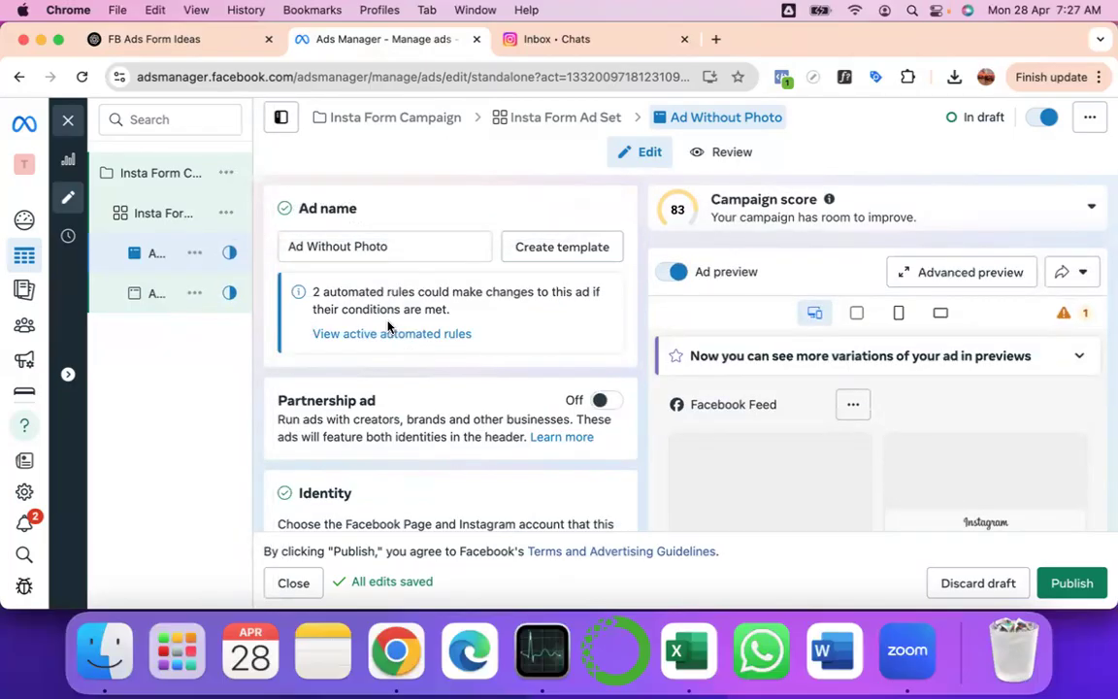
pyautogui.scroll(-4, 388, 327)
pyautogui.scroll(-10, 388, 327)
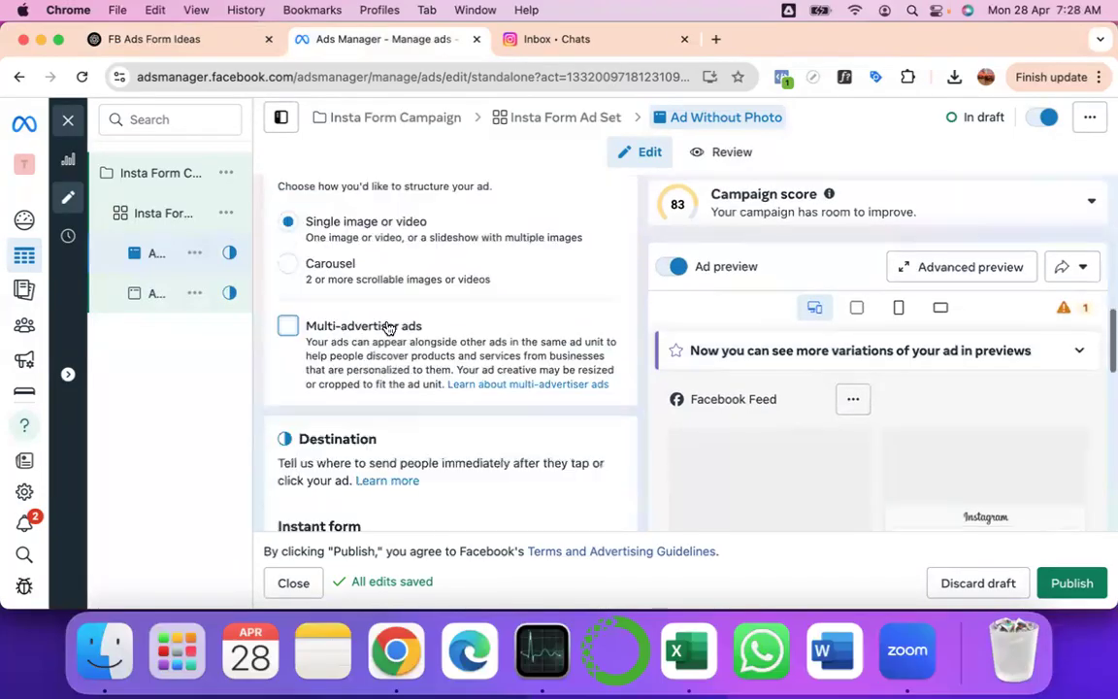
pyautogui.scroll(-6, 388, 328)
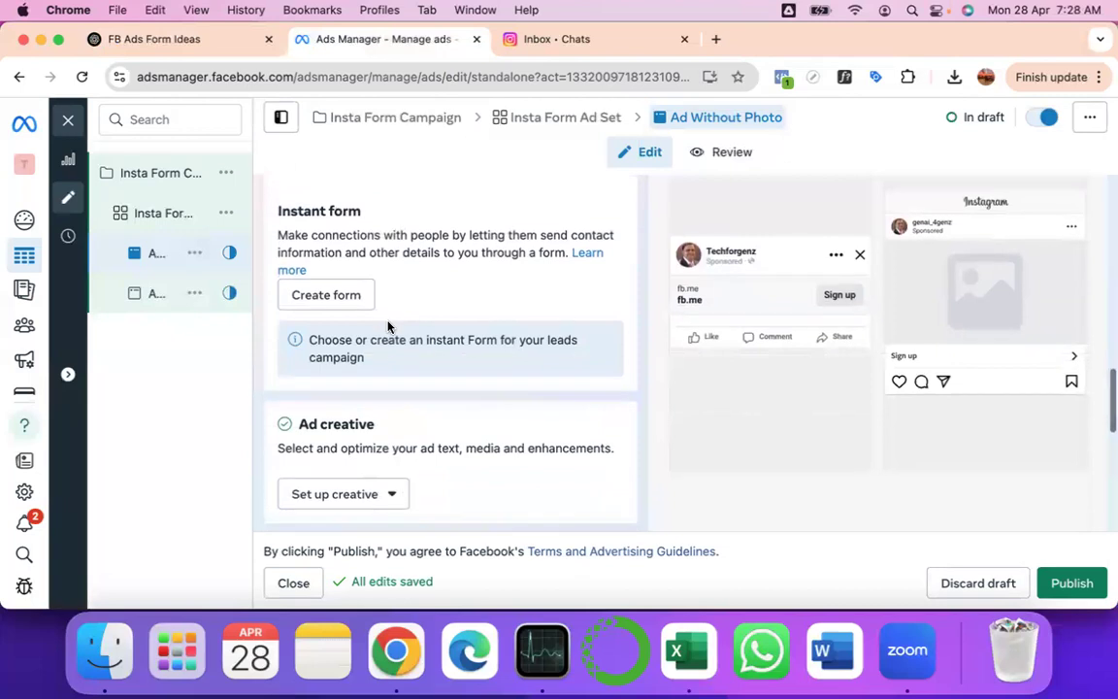
pyautogui.scroll(-1, 388, 327)
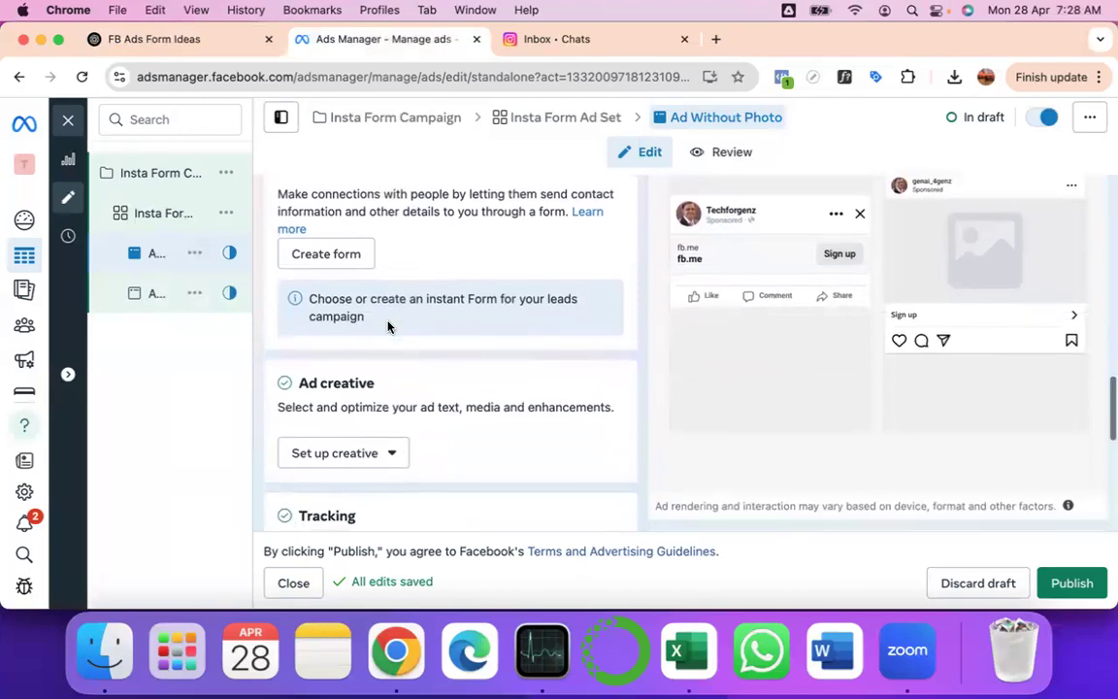
# - Scroll to the Instant form section and choose Create form
pyautogui.scroll(1, 388, 327)
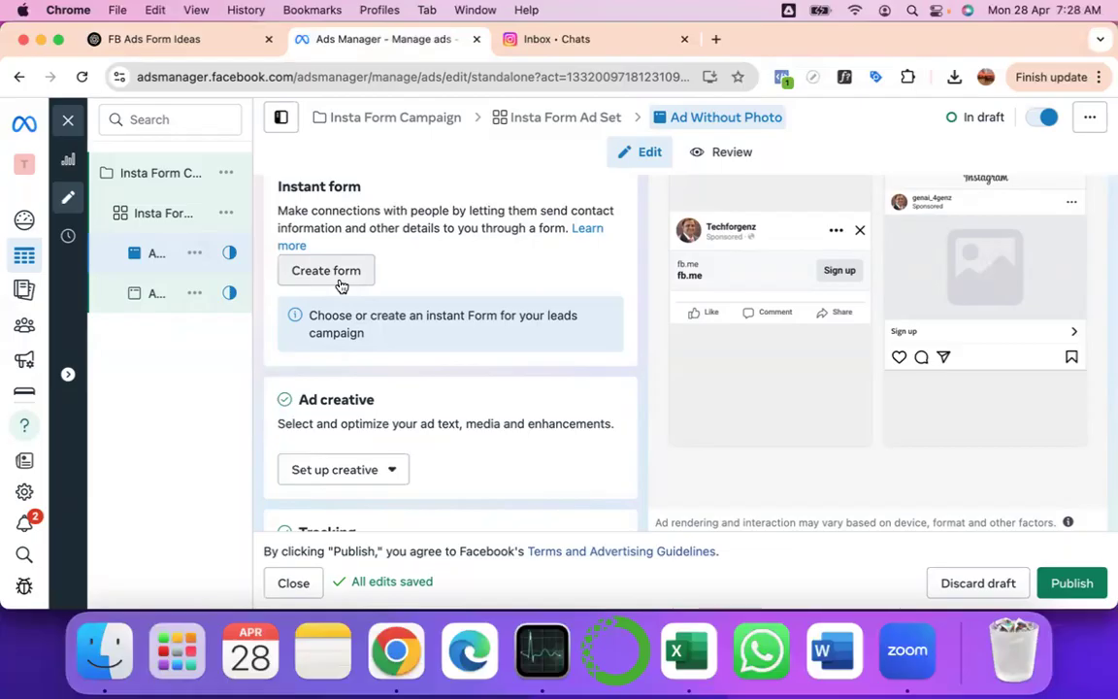
pyautogui.scroll(1, 344, 271)
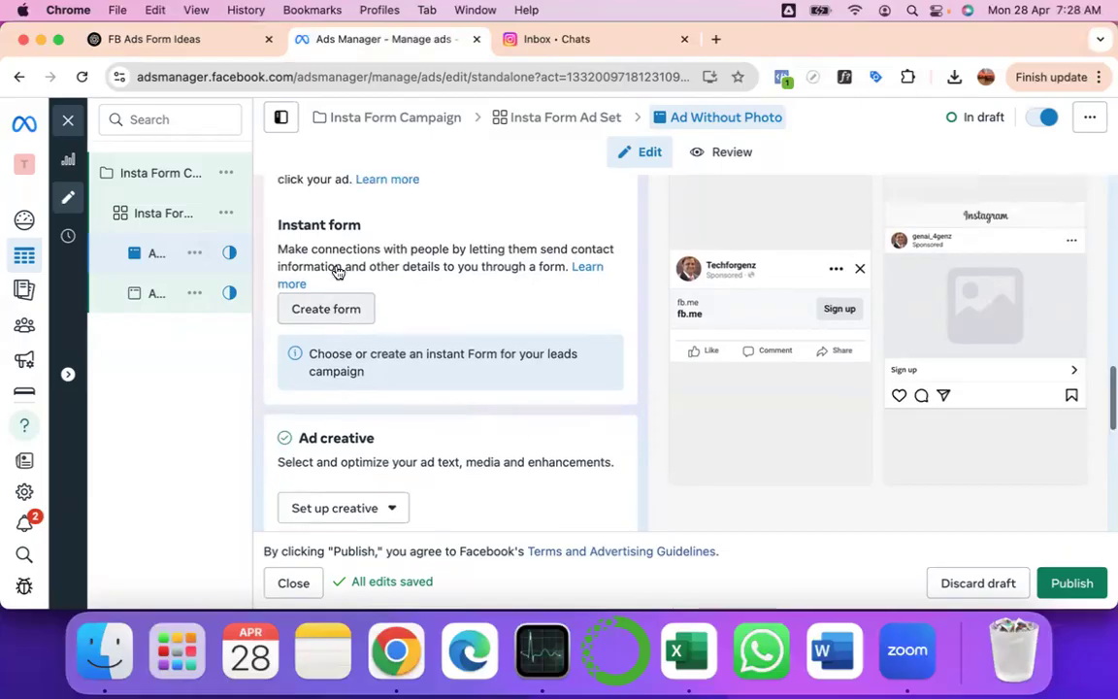
pyautogui.click(346, 316)
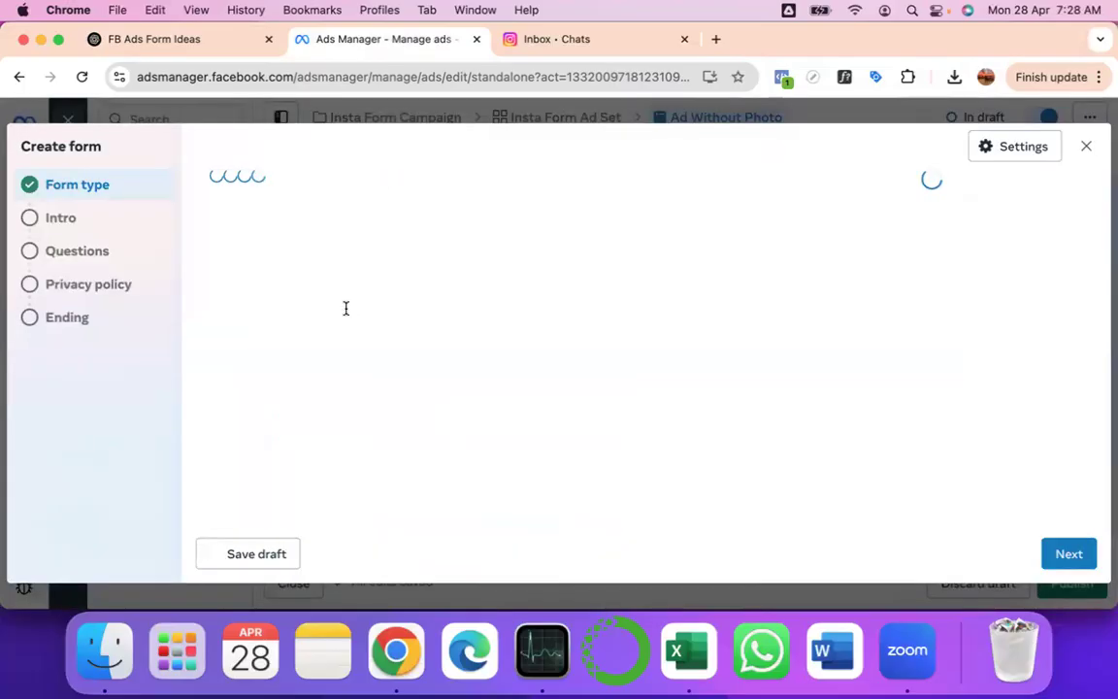
pyautogui.click(267, 233)
pyautogui.doubleClick(279, 233)
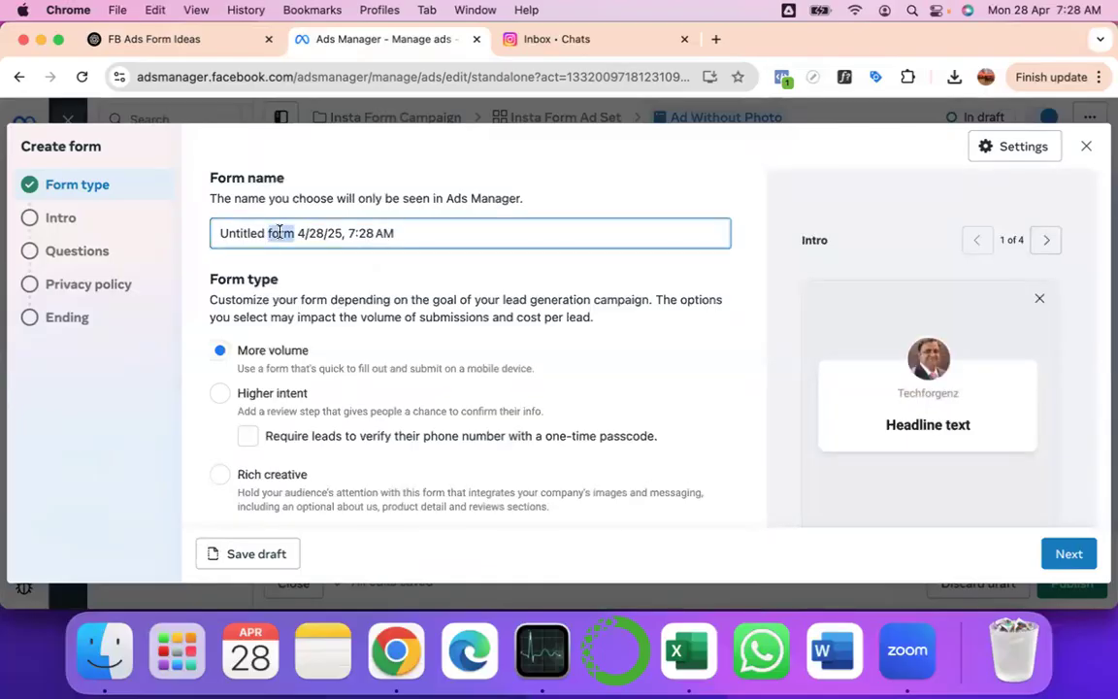
pyautogui.hotkey('alt', 'shift', 'Left')
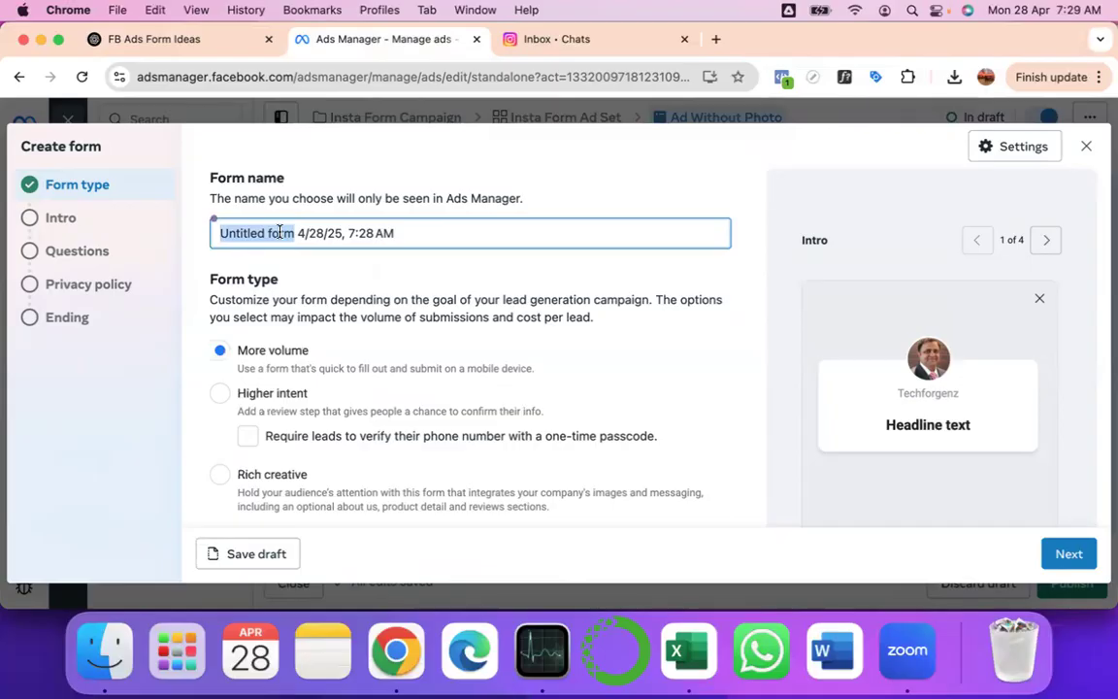
pyautogui.write('Insta')
pyautogui.press('BackSpace')
pyautogui.press('BackSpace')
pyautogui.press('BackSpace')
pyautogui.press('BackSpace')
pyautogui.press('BackSpace')
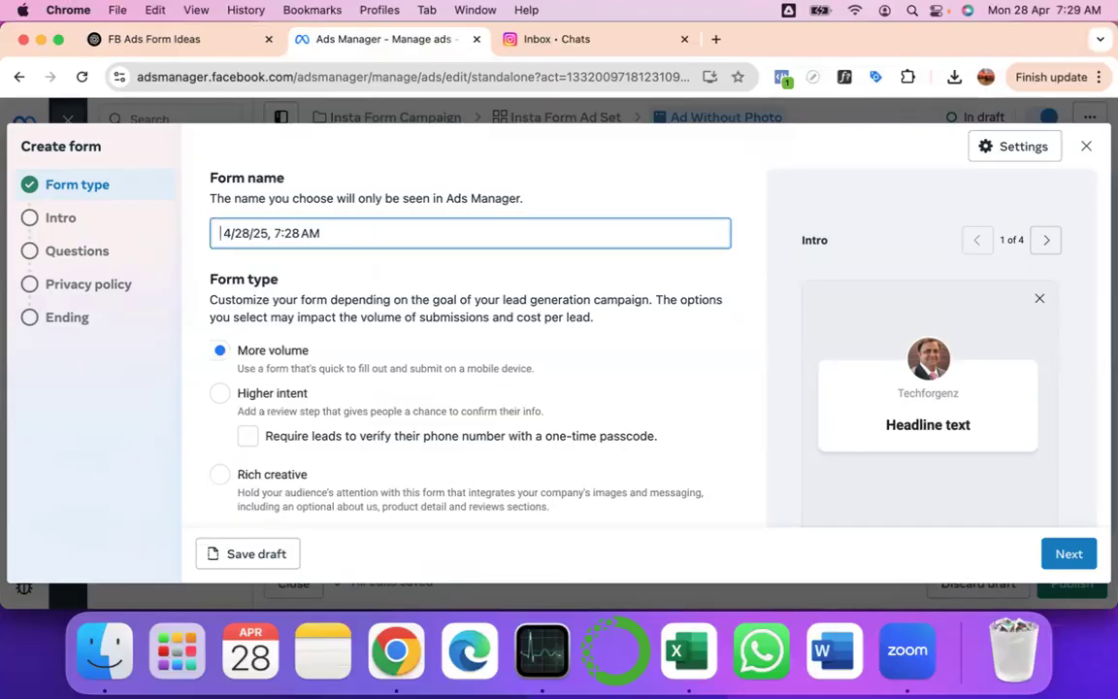
pyautogui.write('Seek Curiosity - Level 1')
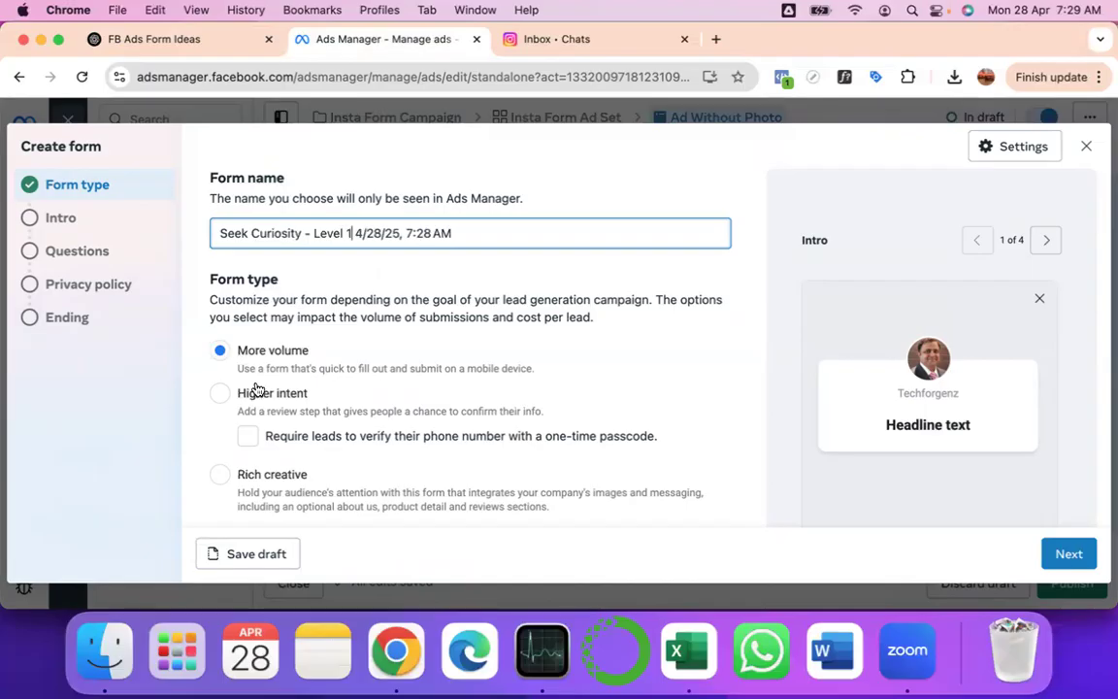
pyautogui.scroll(-2, 291, 394)
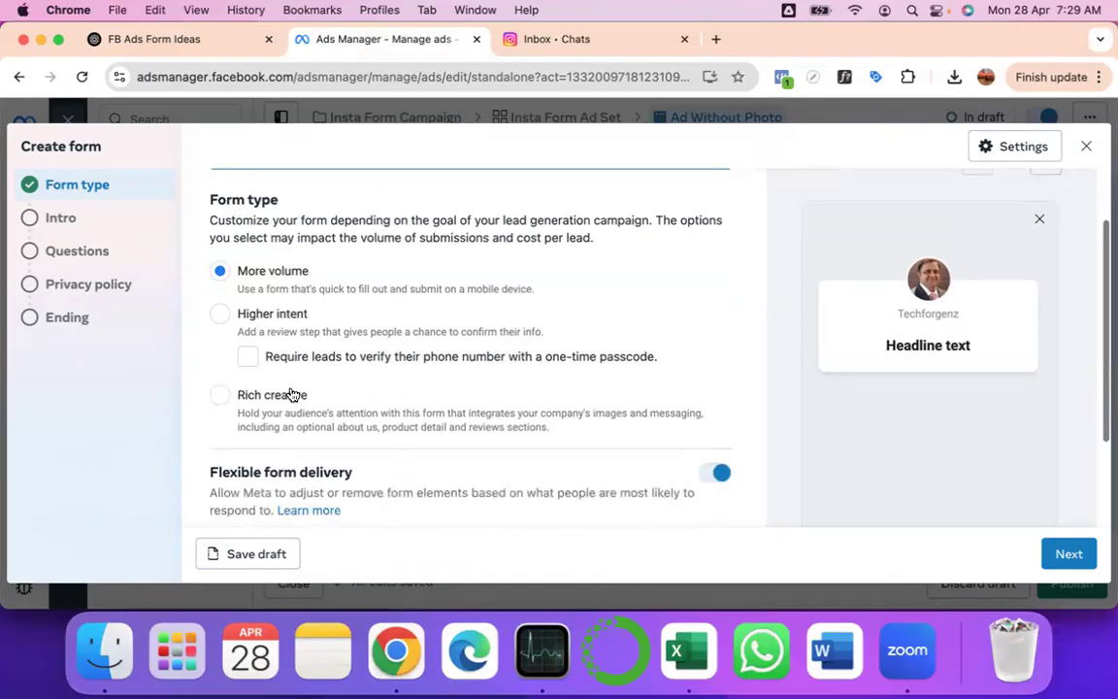
pyautogui.scroll(-1, 291, 394)
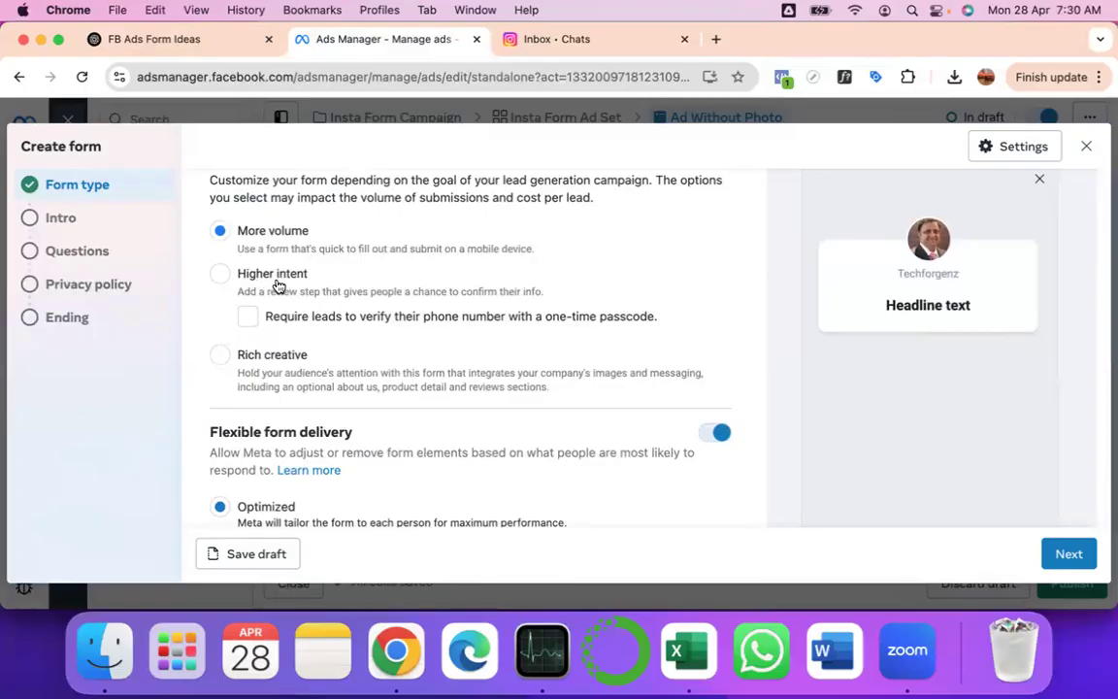
# - Set Flexible form delivery to Manual and advance to the Intro step
pyautogui.scroll(-1, 279, 286)
pyautogui.scroll(-1, 290, 399)
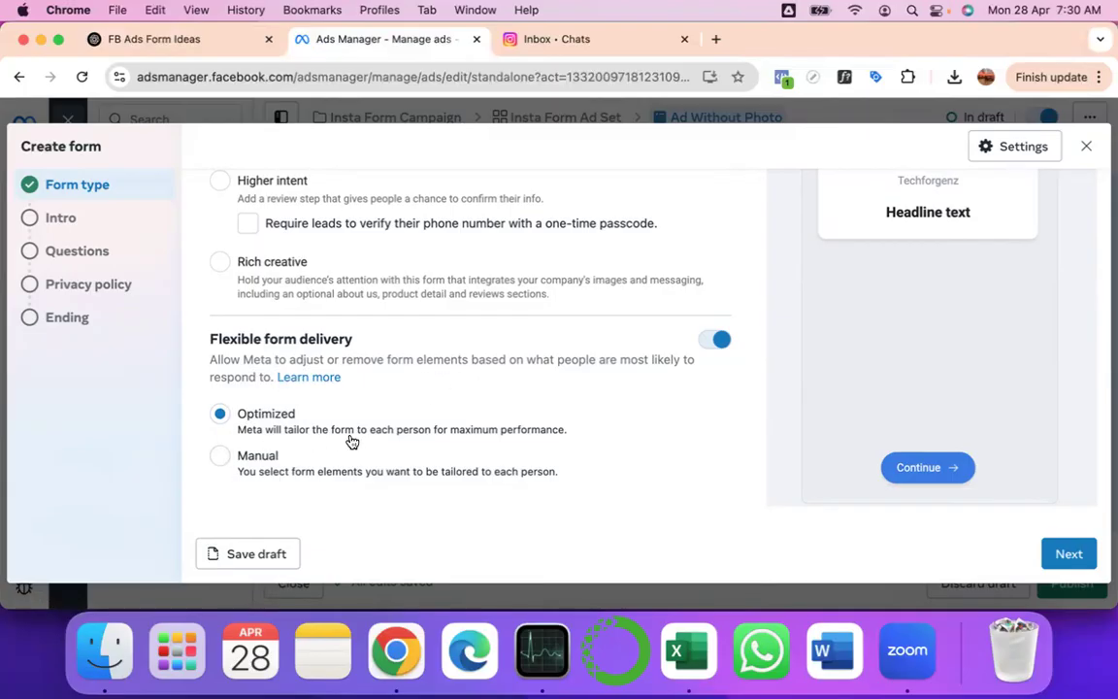
pyautogui.click(222, 458)
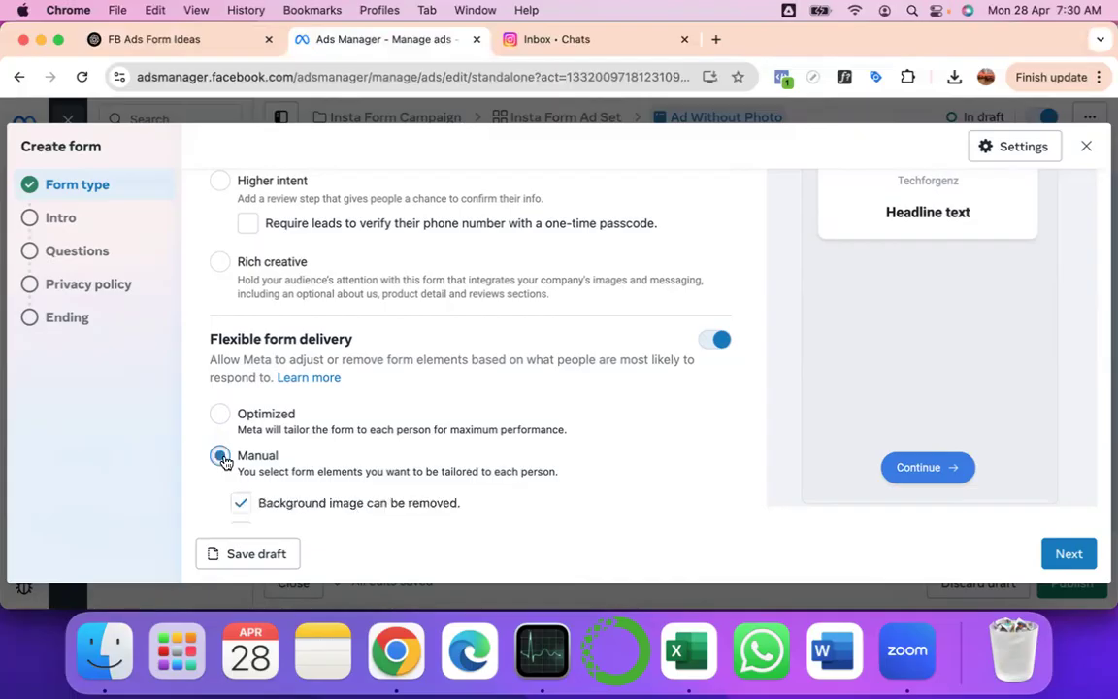
pyautogui.scroll(-2, 223, 462)
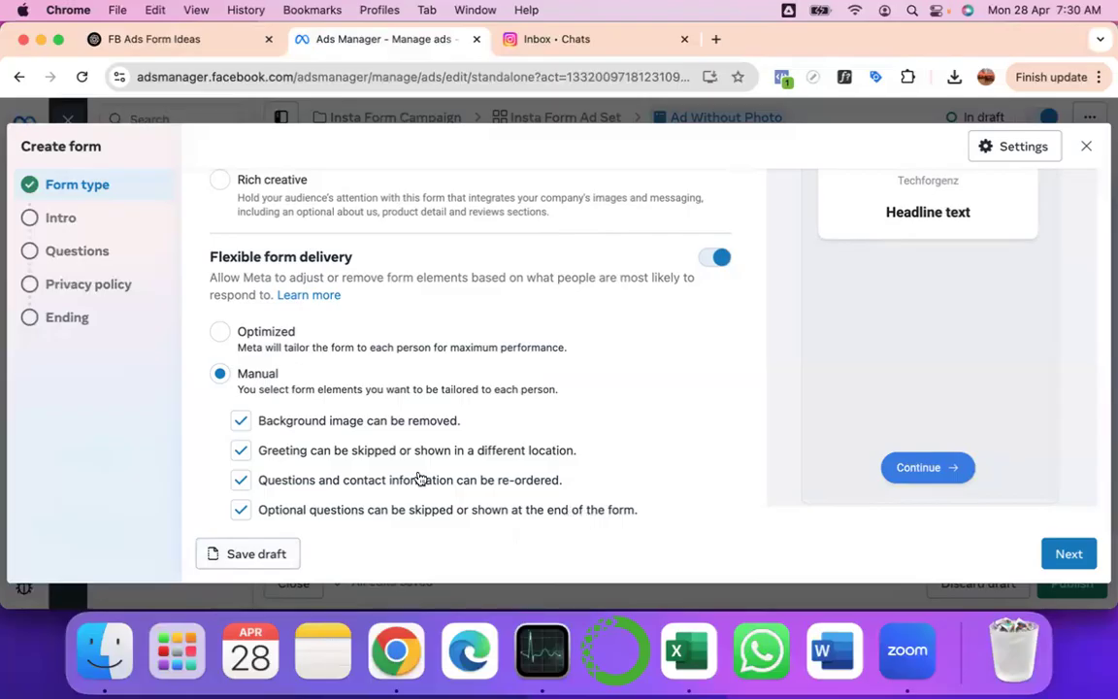
pyautogui.click(1069, 554)
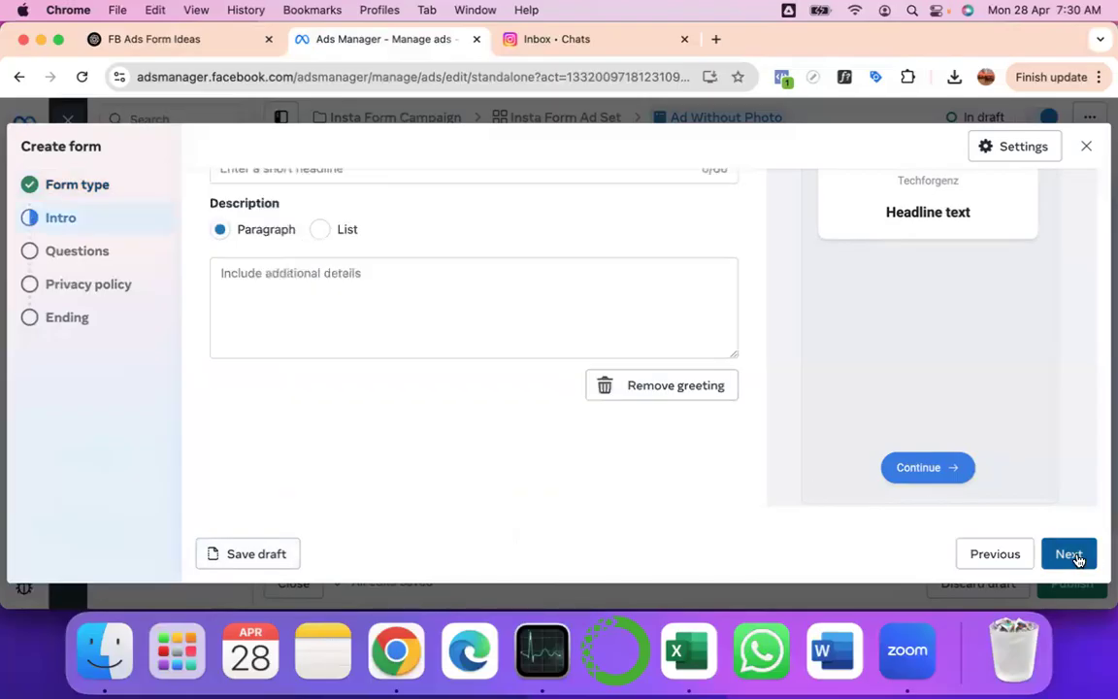
pyautogui.scroll(2, 611, 350)
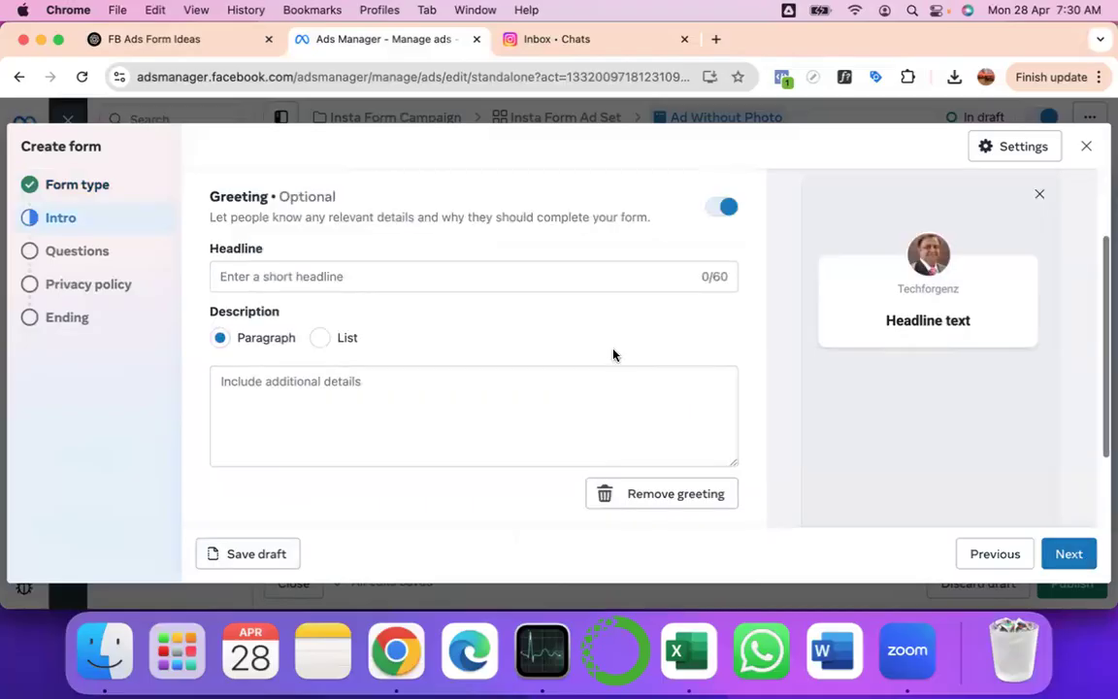
pyautogui.click(425, 275)
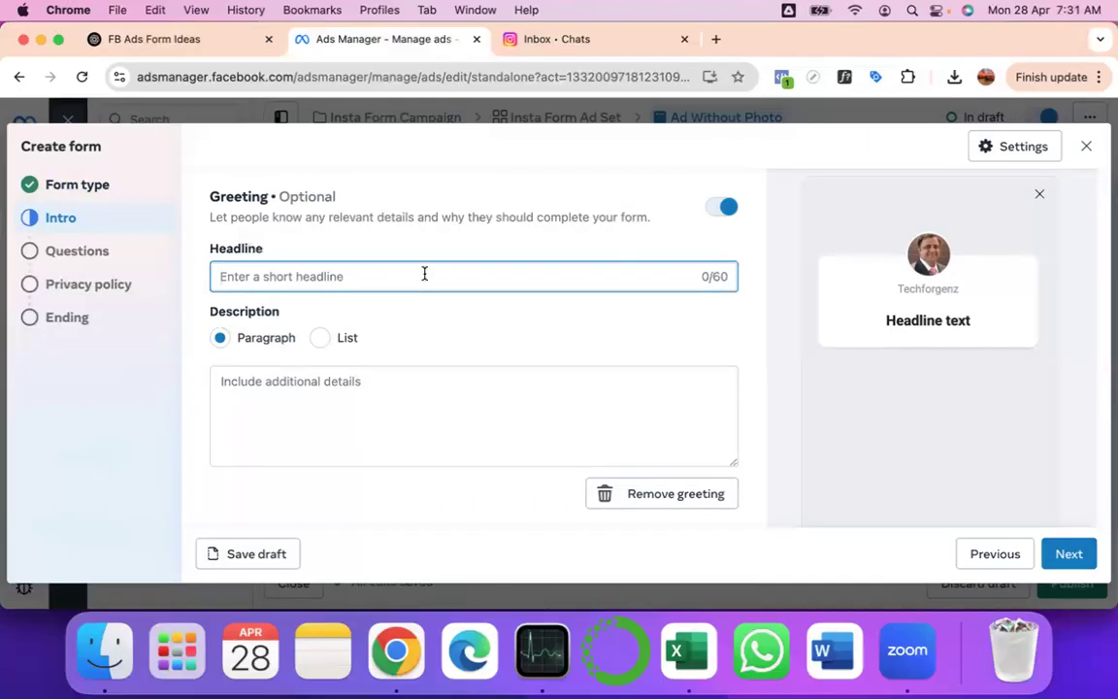
# - Ask ChatGPT to recommend a short headline, giving 3 options
pyautogui.click(187, 43)
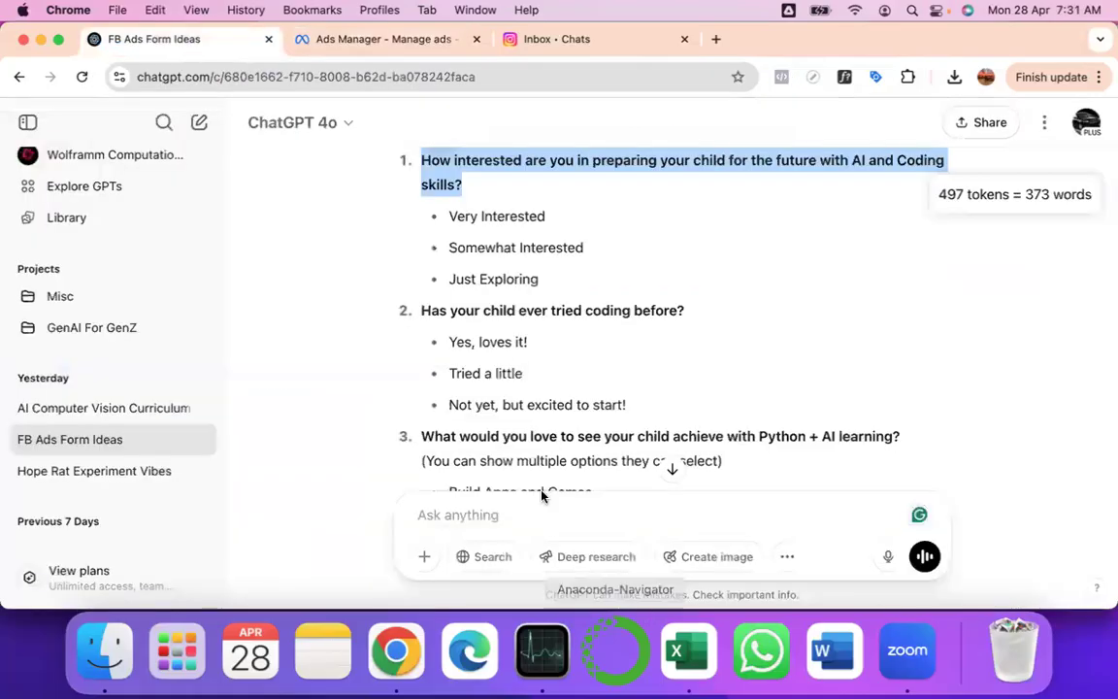
pyautogui.click(490, 512)
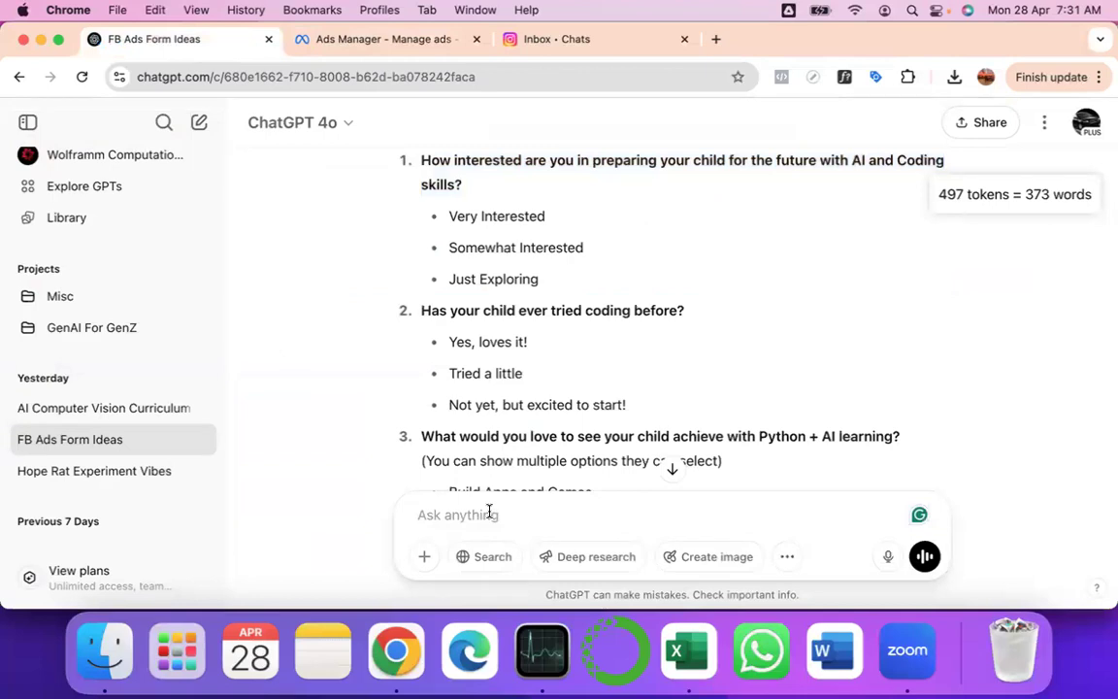
pyautogui.write('Can you p')
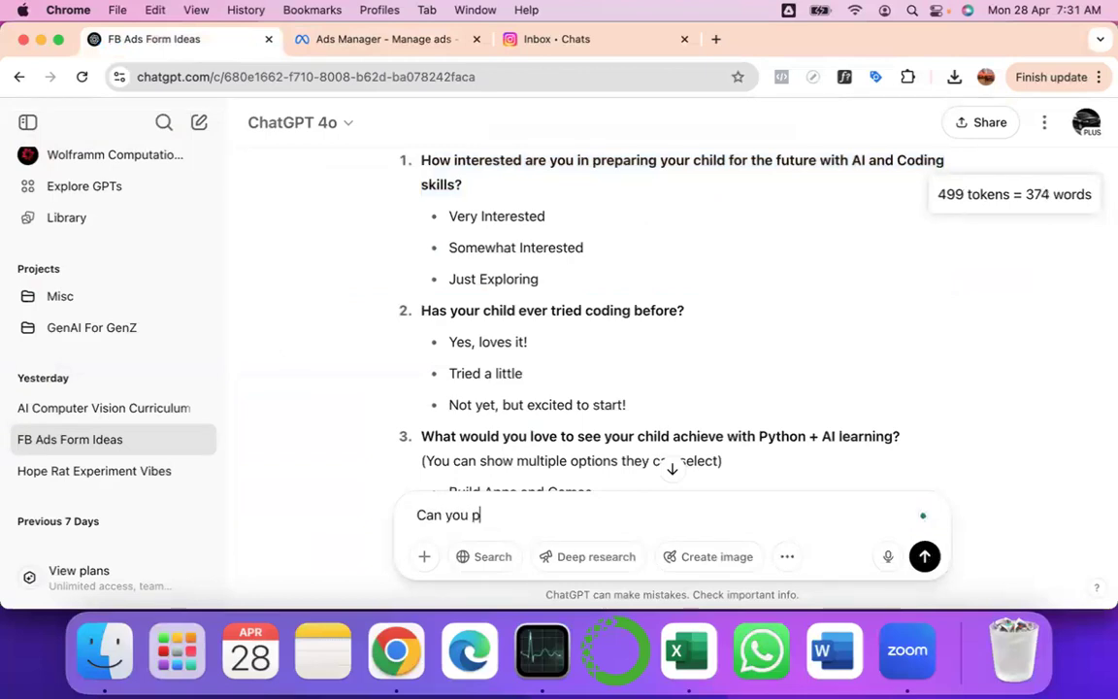
pyautogui.write('lease recommen')
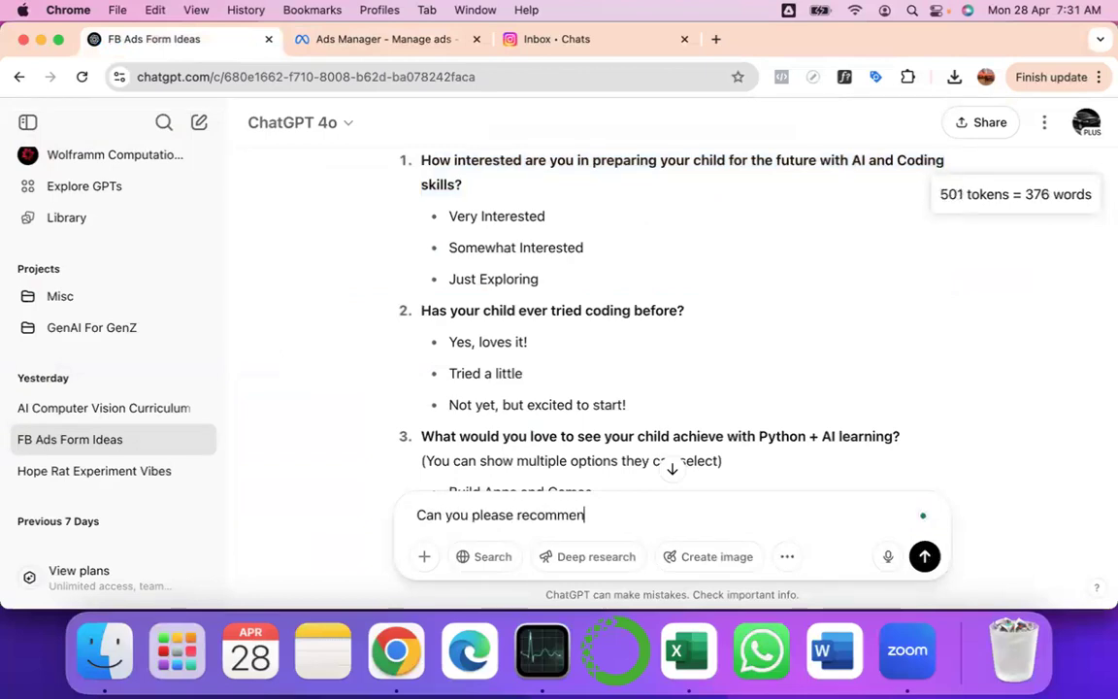
pyautogui.write('d a short headline')
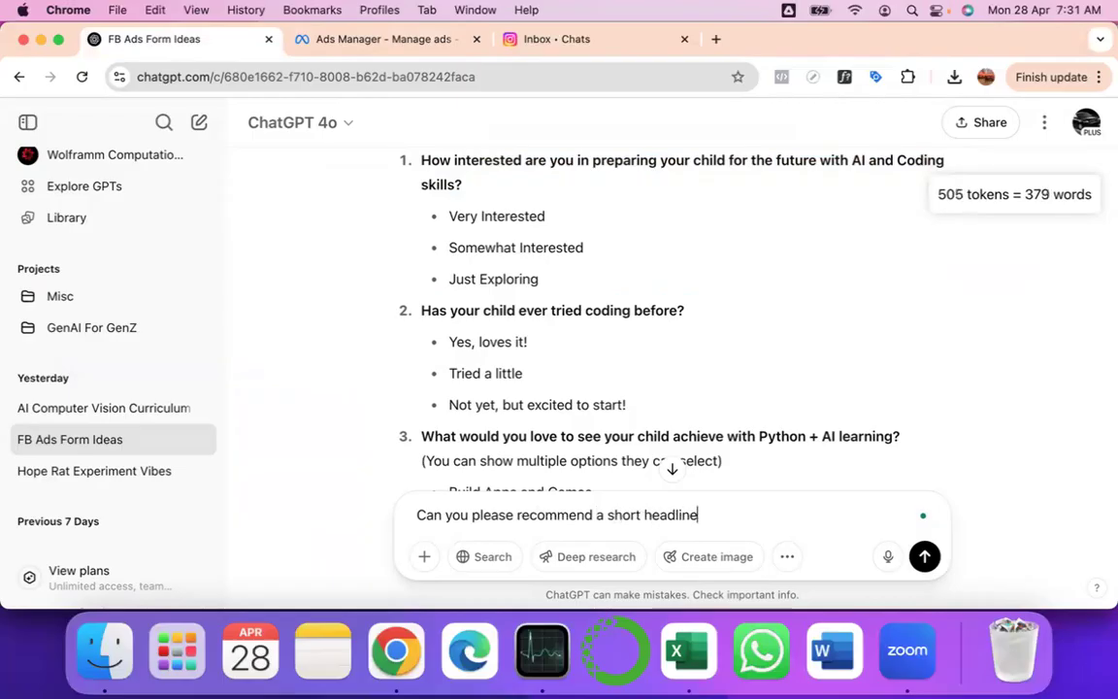
pyautogui.write(' for me? Give me 2')
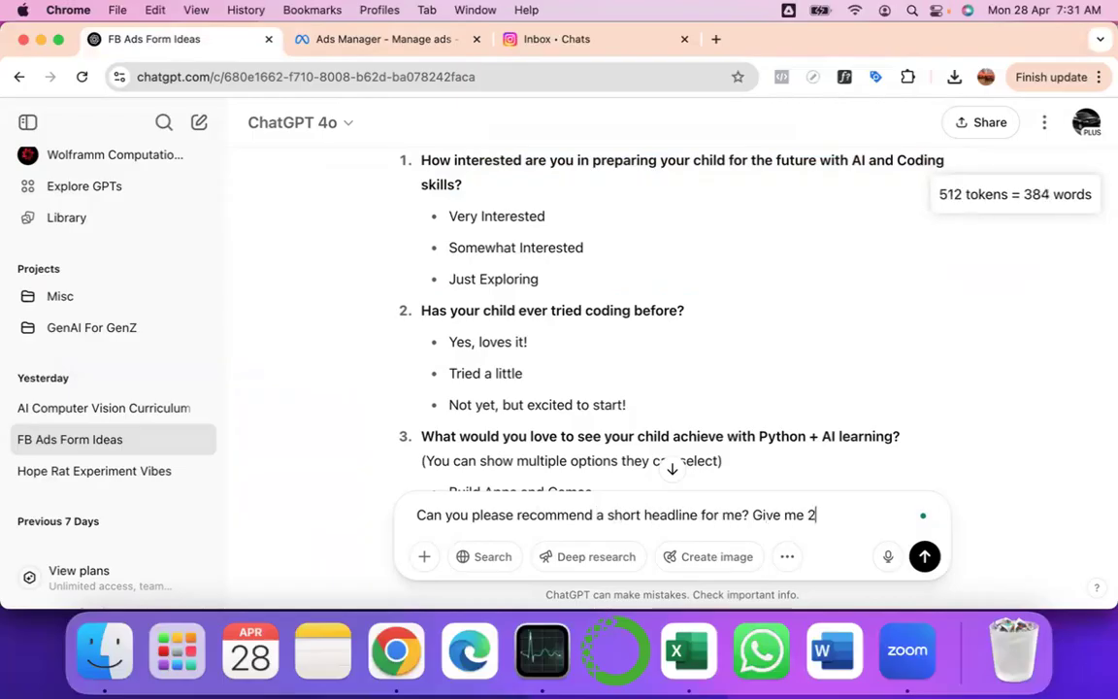
pyautogui.press('BackSpace')
pyautogui.write('3 op')
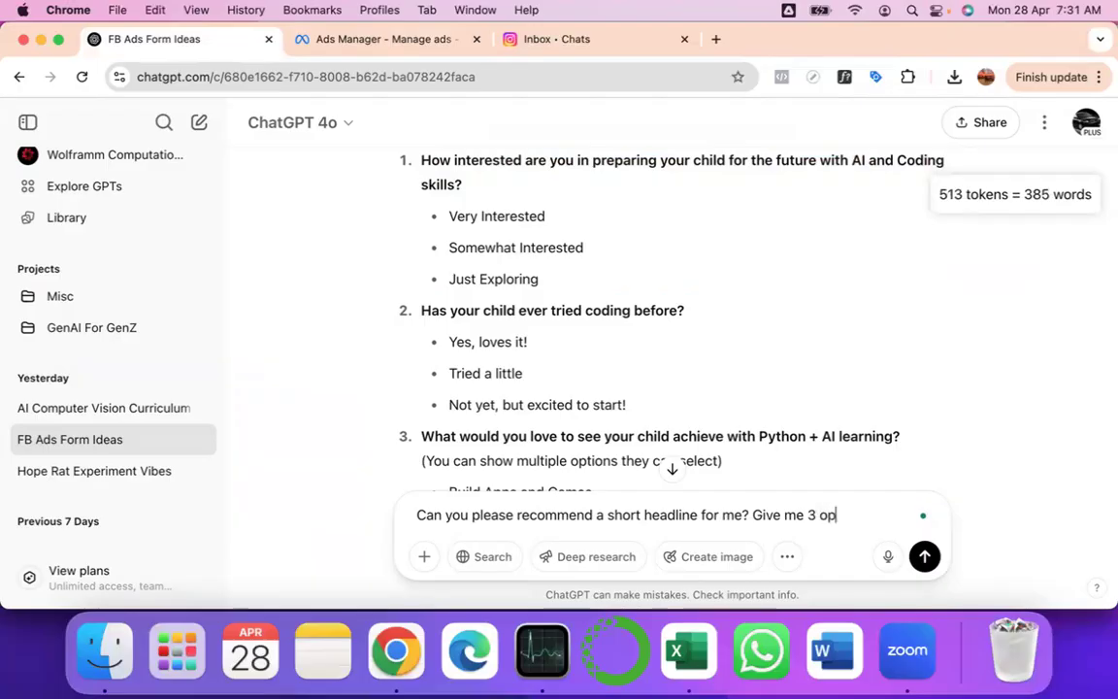
pyautogui.write('tions please')
pyautogui.press('Return')
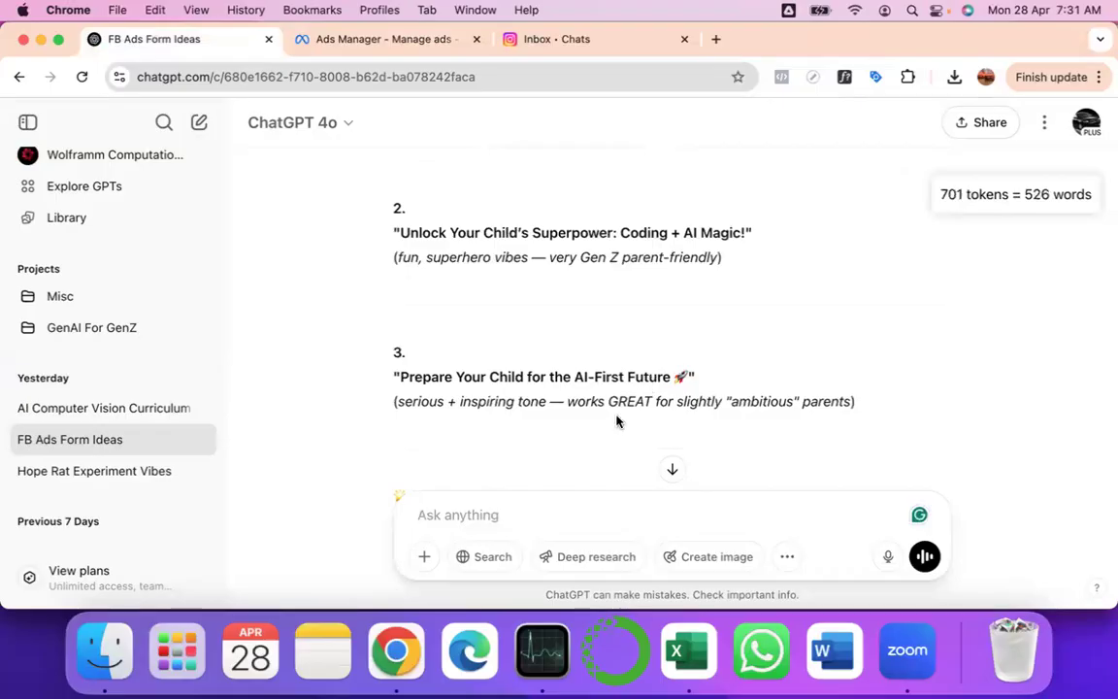
# - Copy the 'Unlock Your Child's Superpower: Coding + AI Magic!' option and return to the headline field
pyautogui.scroll(1, 652, 301)
pyautogui.scroll(1, 651, 301)
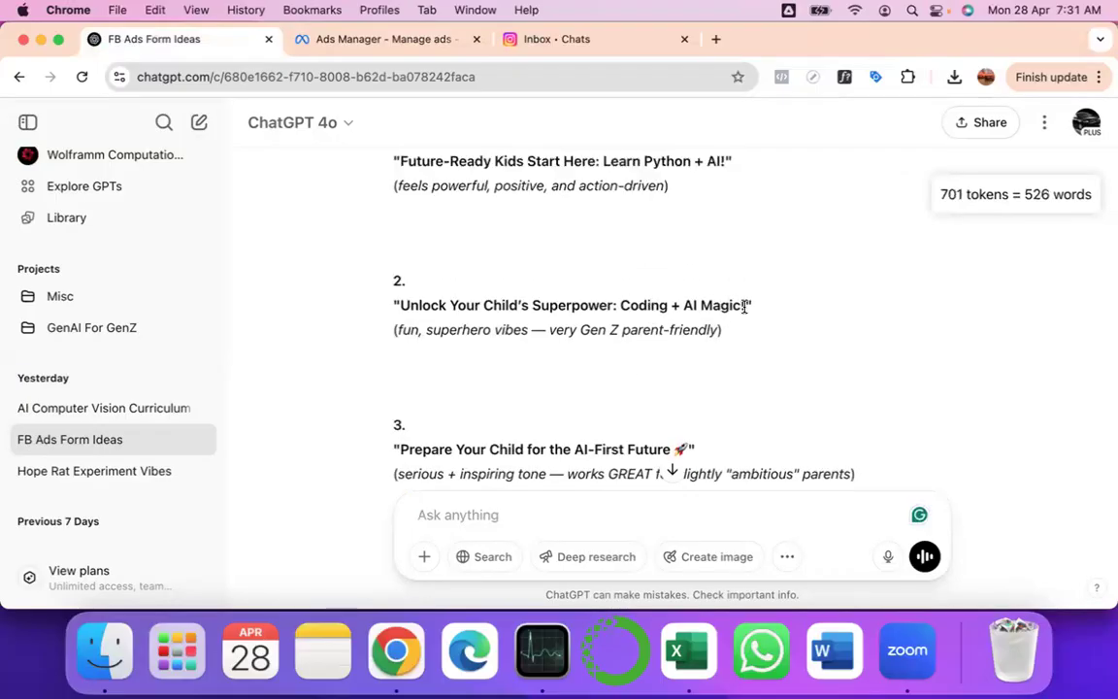
pyautogui.moveTo(746, 306); pyautogui.dragTo(399, 303)
pyautogui.press('super+c')
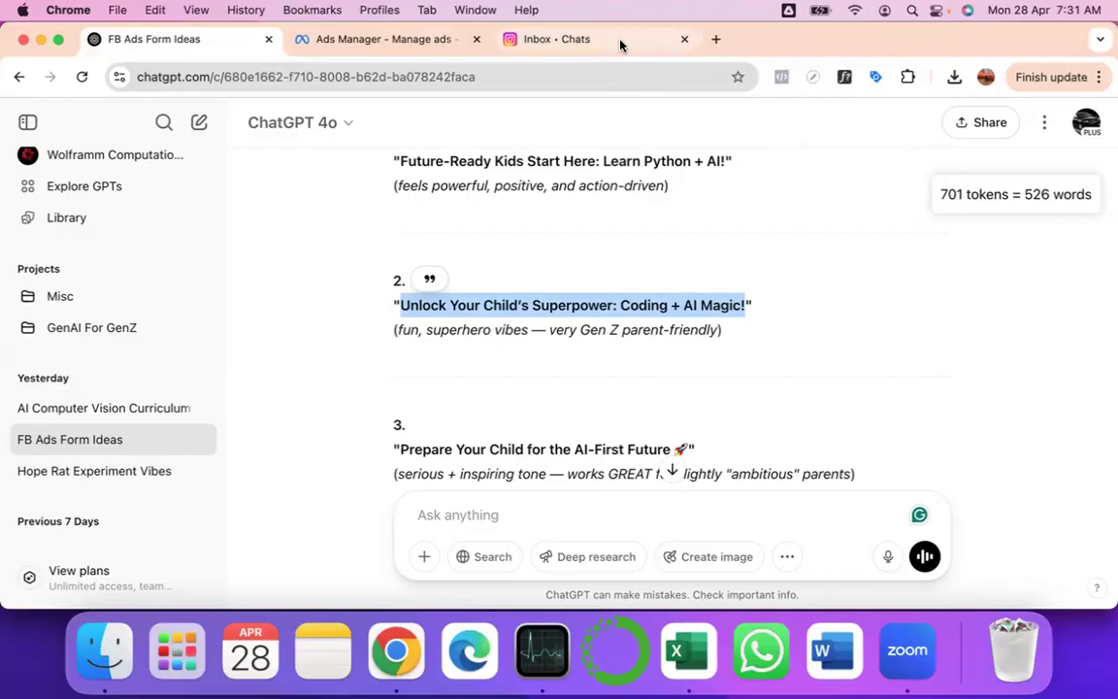
pyautogui.click(384, 40)
pyautogui.click(299, 278)
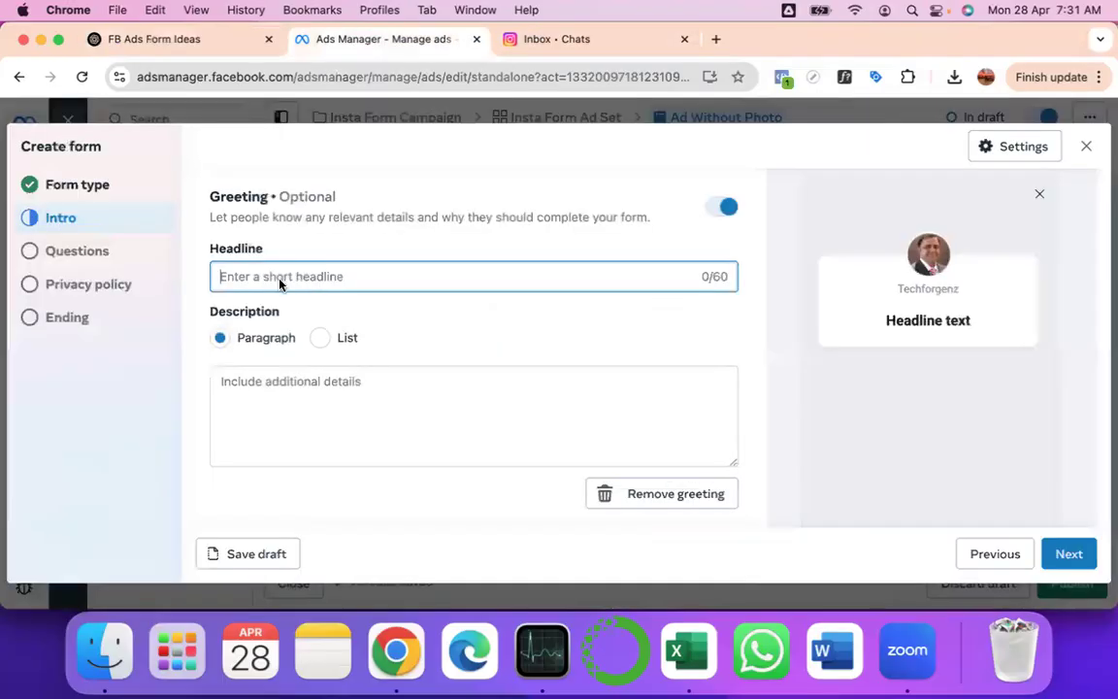
# - Paste 'Unlock Your Child's Superpower: Coding + AI Magic!' into the greeting Headline field
pyautogui.press('super+v')
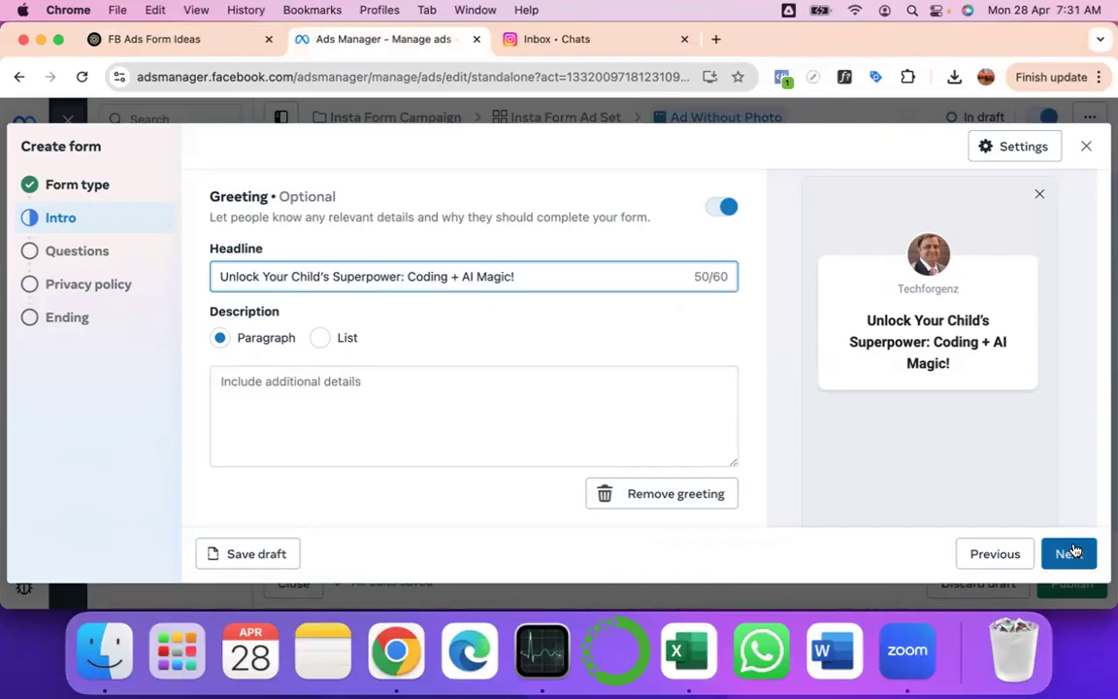
# - Ask ChatGPT for a very small crisp paragraph and copy its 'Give your child the ultimate edge!' reply
pyautogui.click(208, 45)
pyautogui.click(483, 511)
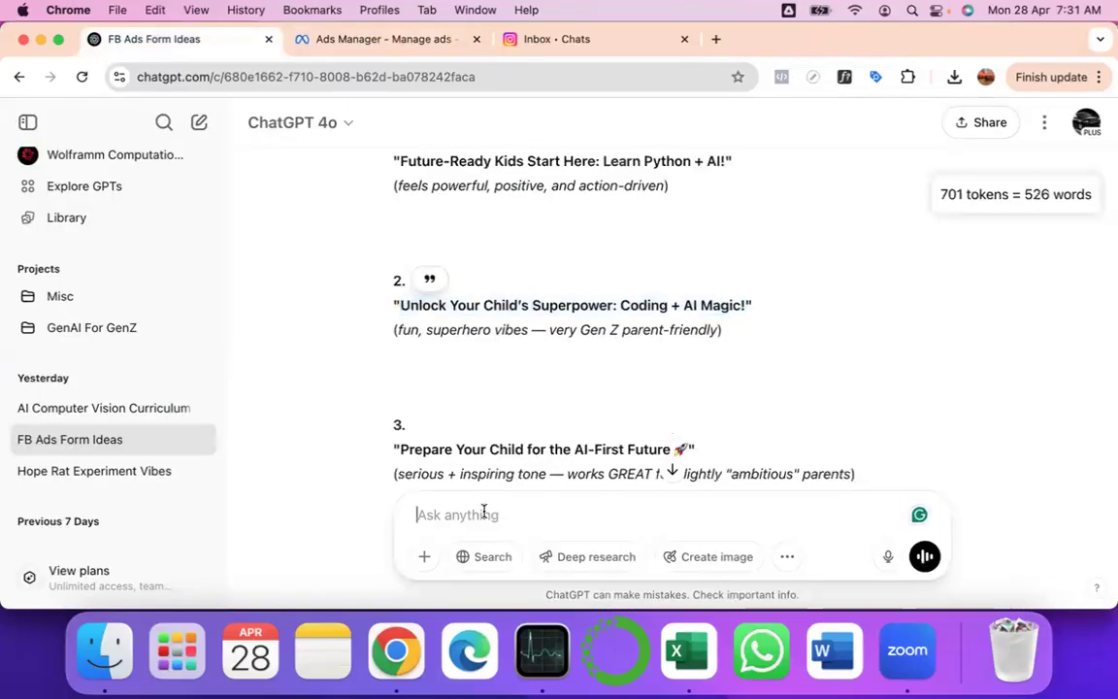
pyautogui.write('C. n you please')
pyautogui.press('Up')
pyautogui.press('Right')
pyautogui.press('Right')
pyautogui.press('Right')
pyautogui.press('BackSpace')
pyautogui.press('BackSpace')
pyautogui.write('a')
pyautogui.press('Down')
pyautogui.write('create a')
pyautogui.press('BackSpace')
pyautogui.press('BackSpace')
pyautogui.write('e a verty smallcrisp para for this ?')
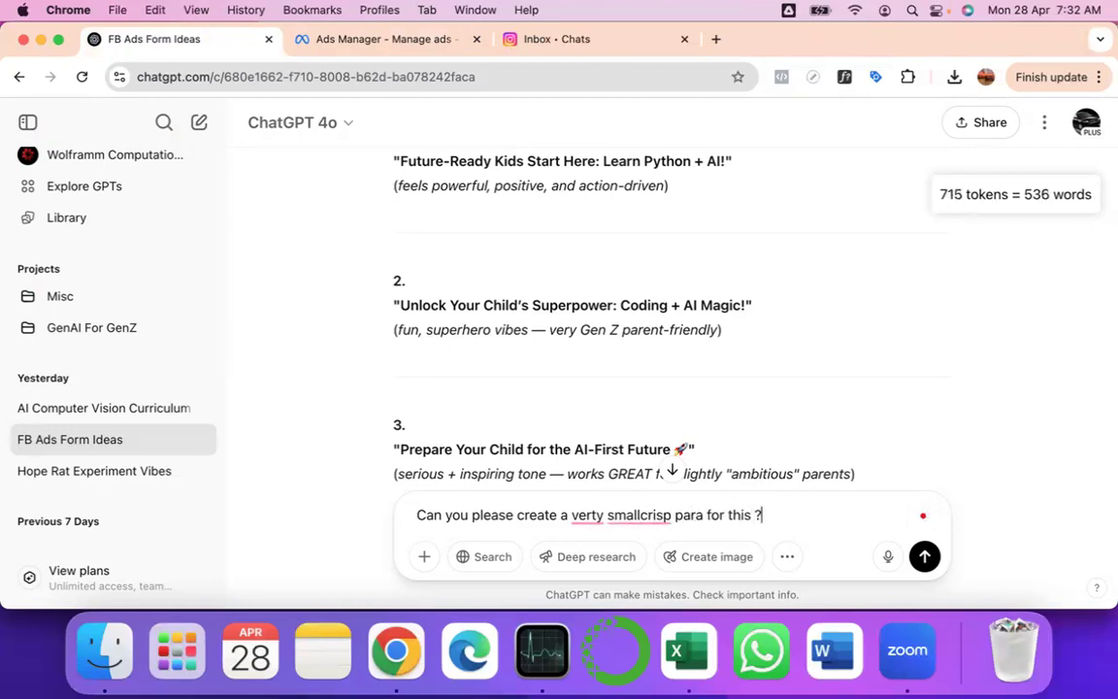
pyautogui.press('Return')
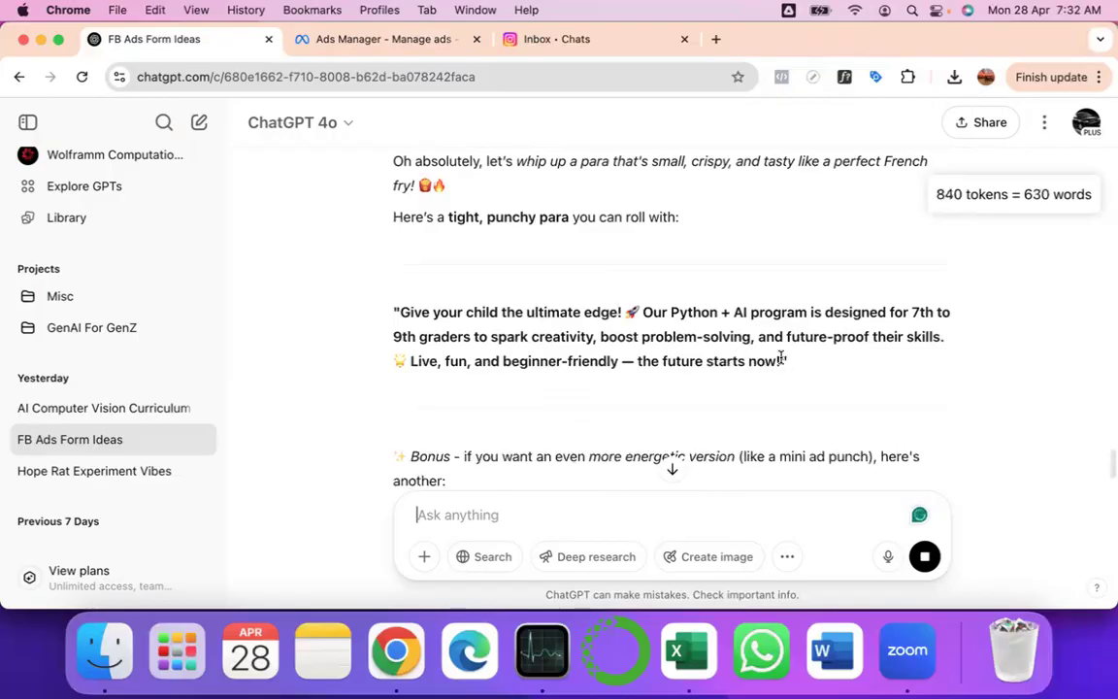
pyautogui.moveTo(781, 361); pyautogui.dragTo(394, 312)
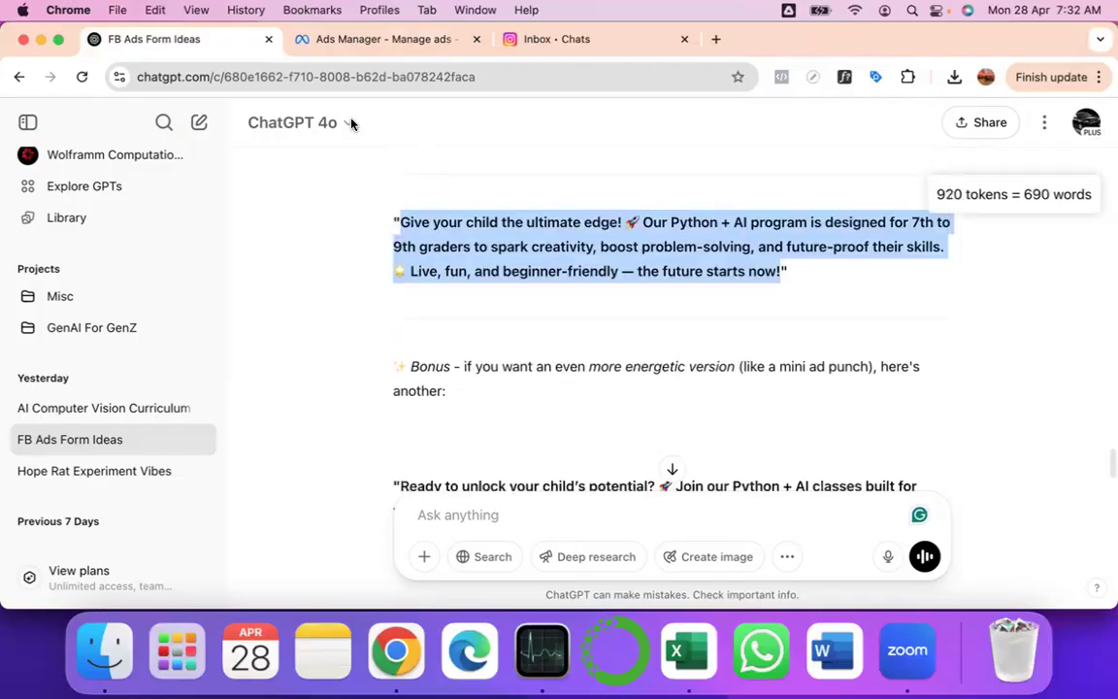
pyautogui.click(353, 46)
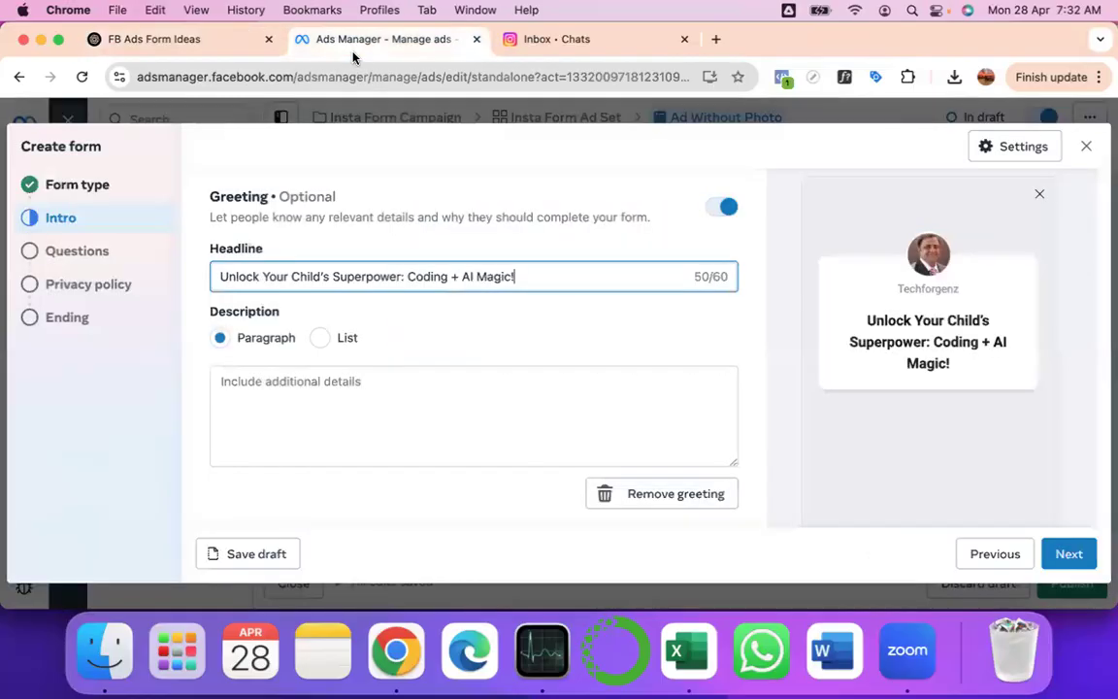
# - Paste the copied paragraph into the greeting Description and continue to Questions
pyautogui.click(233, 386)
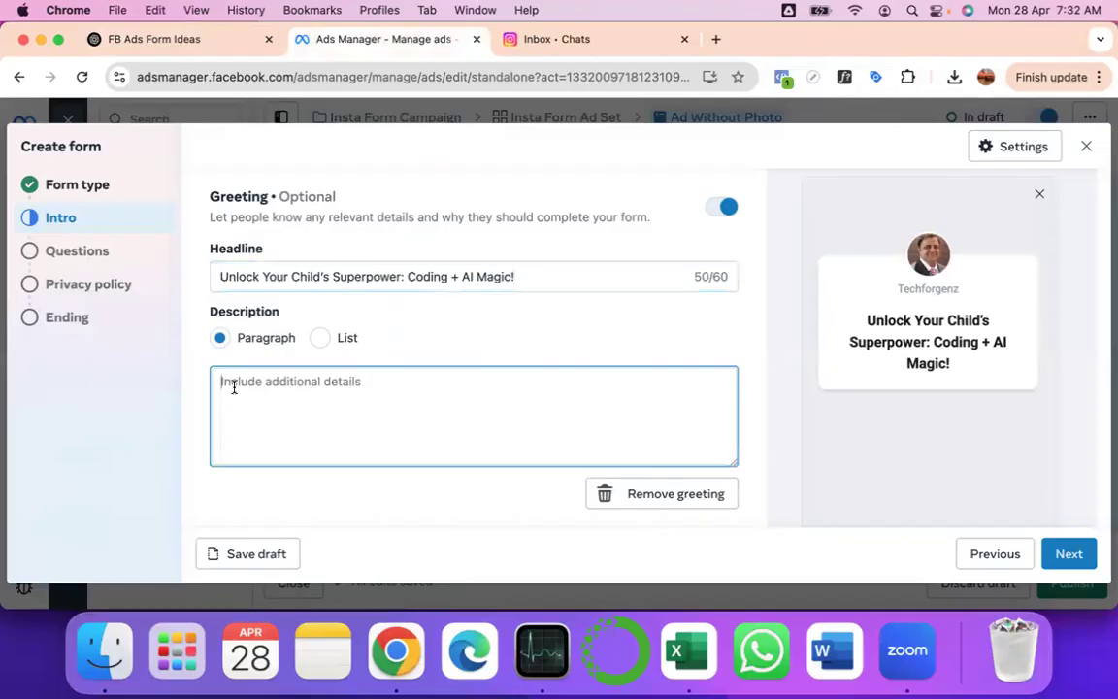
pyautogui.write('Give your child the ultimate edge! 🚀 Our Python + AI program is designed for 7th to 9th graders to spark creativity, boost problem-solving, and future-proof their skills. 💡 Live, fun, and beginner-friendly — the future starts now!')
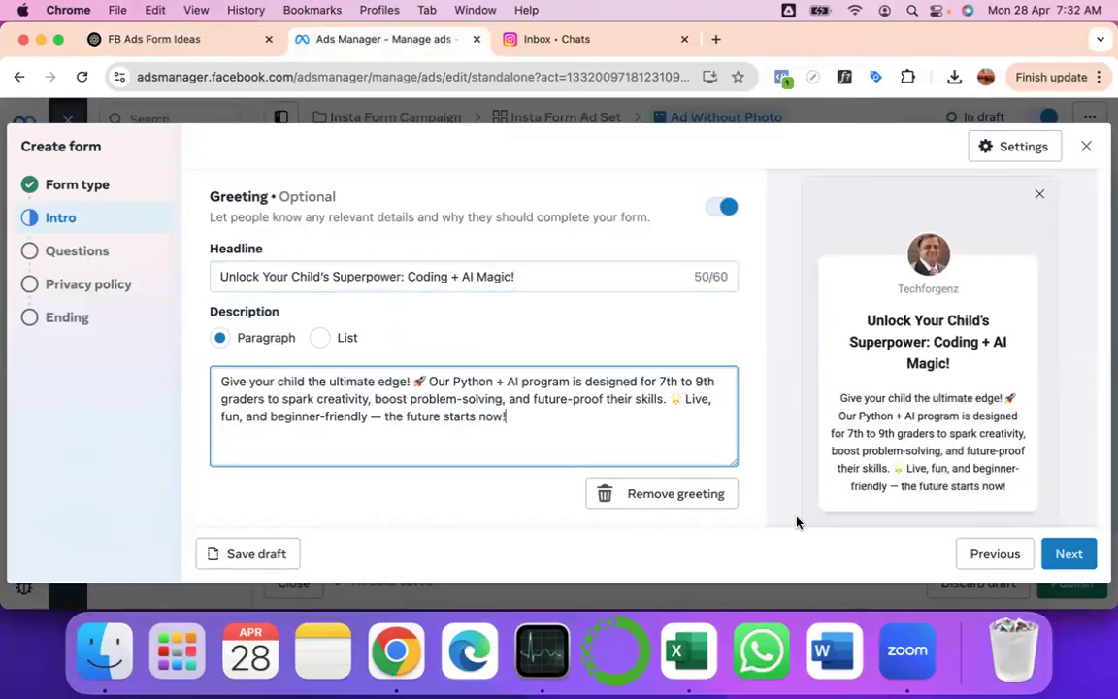
pyautogui.click(1073, 554)
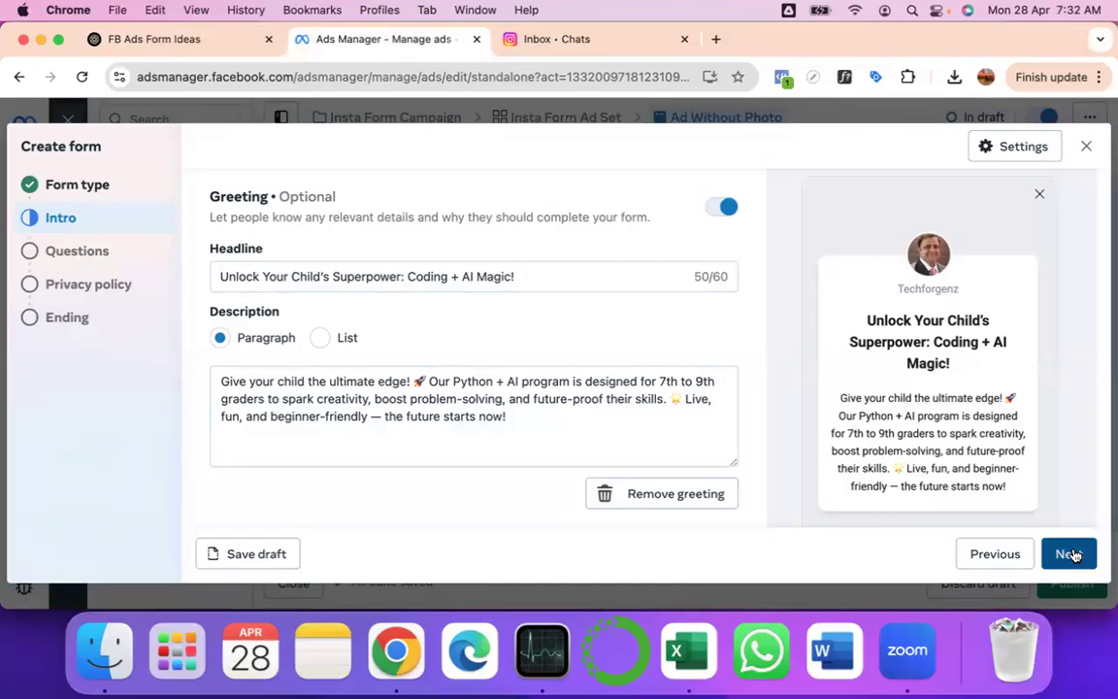
pyautogui.scroll(3, 583, 341)
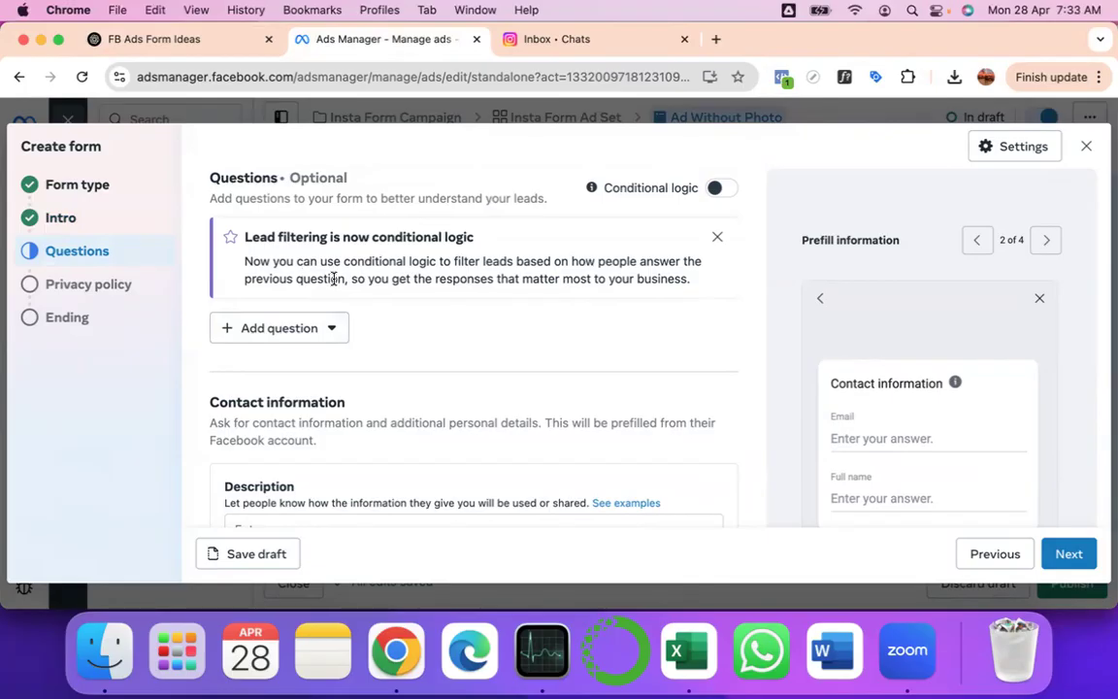
# - Select question 1 in ChatGPT's Qualifying + Hook Questions list, then return to Ads Manager
pyautogui.click(214, 39)
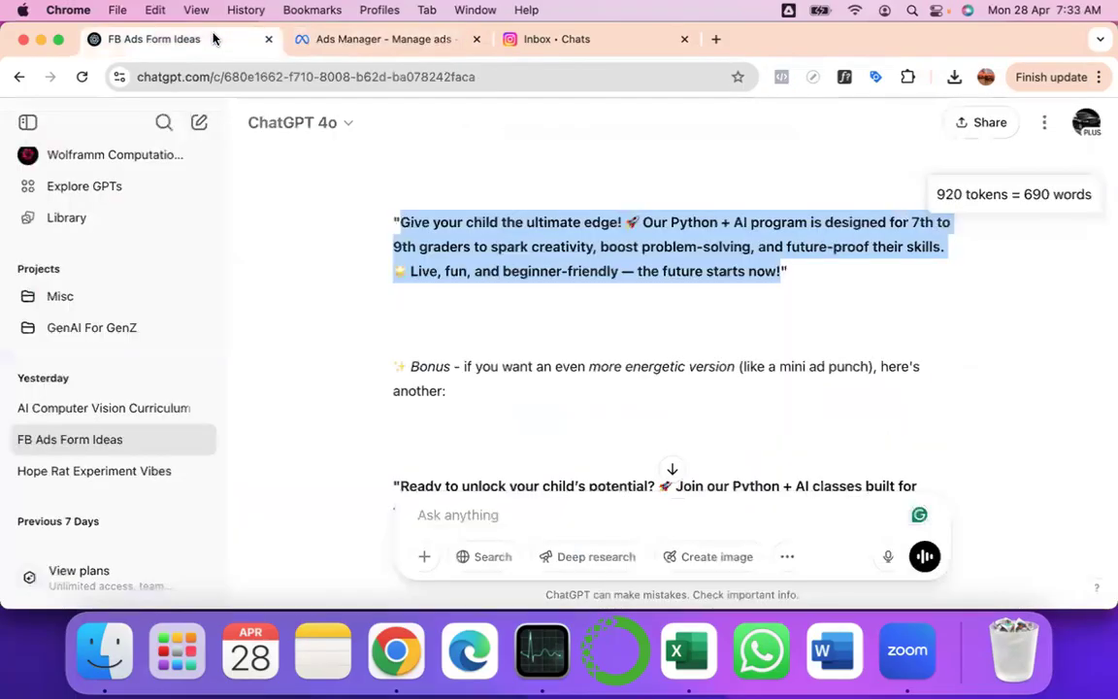
pyautogui.scroll(-5, 472, 312)
pyautogui.scroll(10, 472, 312)
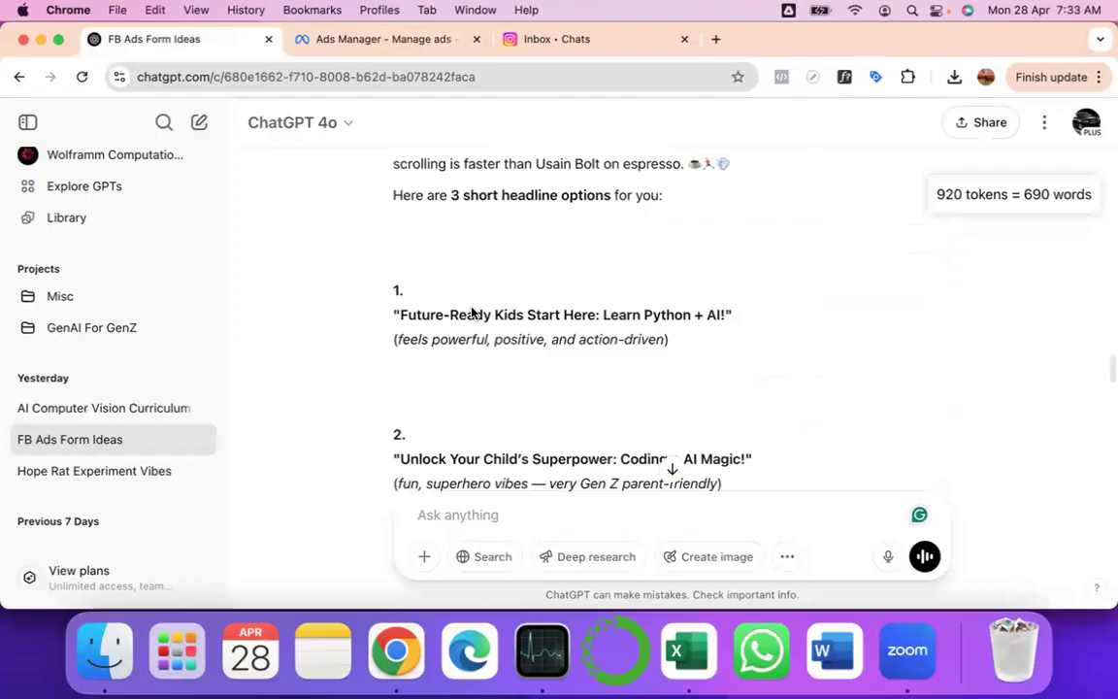
pyautogui.scroll(10, 466, 314)
pyautogui.scroll(-1, 472, 306)
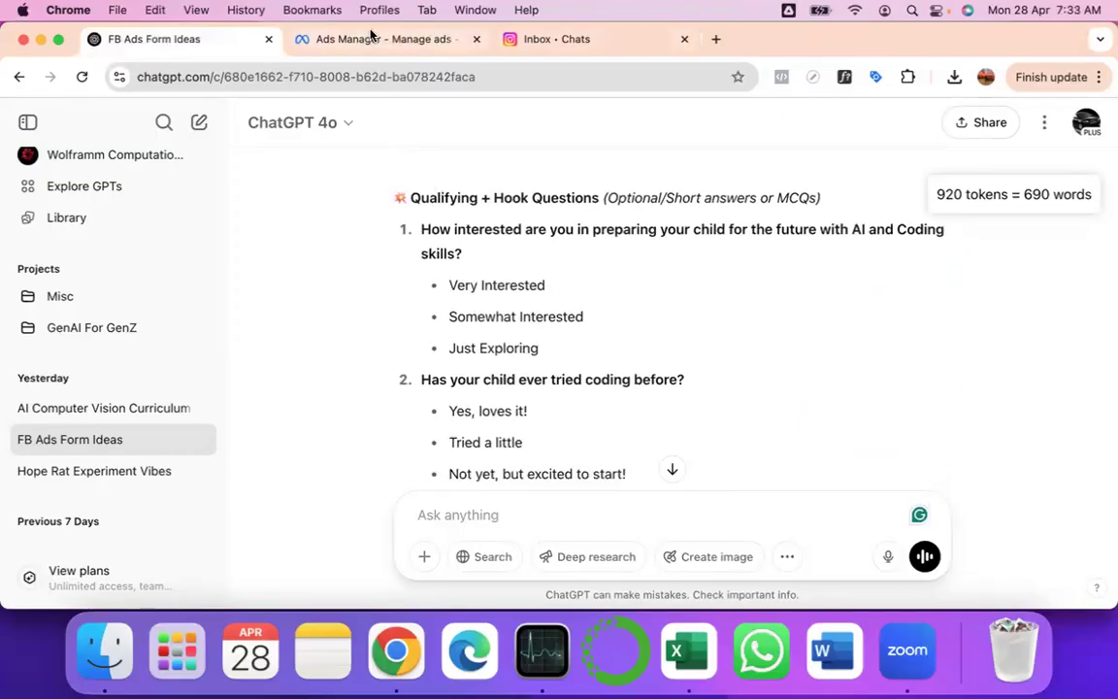
pyautogui.moveTo(421, 230); pyautogui.dragTo(467, 256)
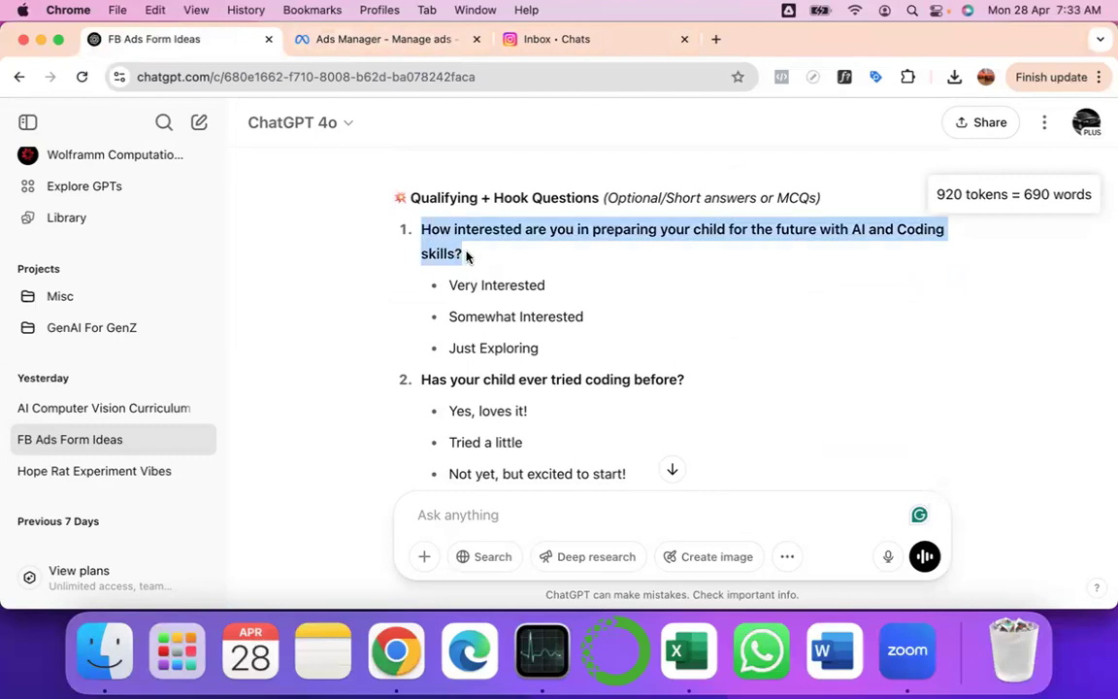
pyautogui.click(356, 37)
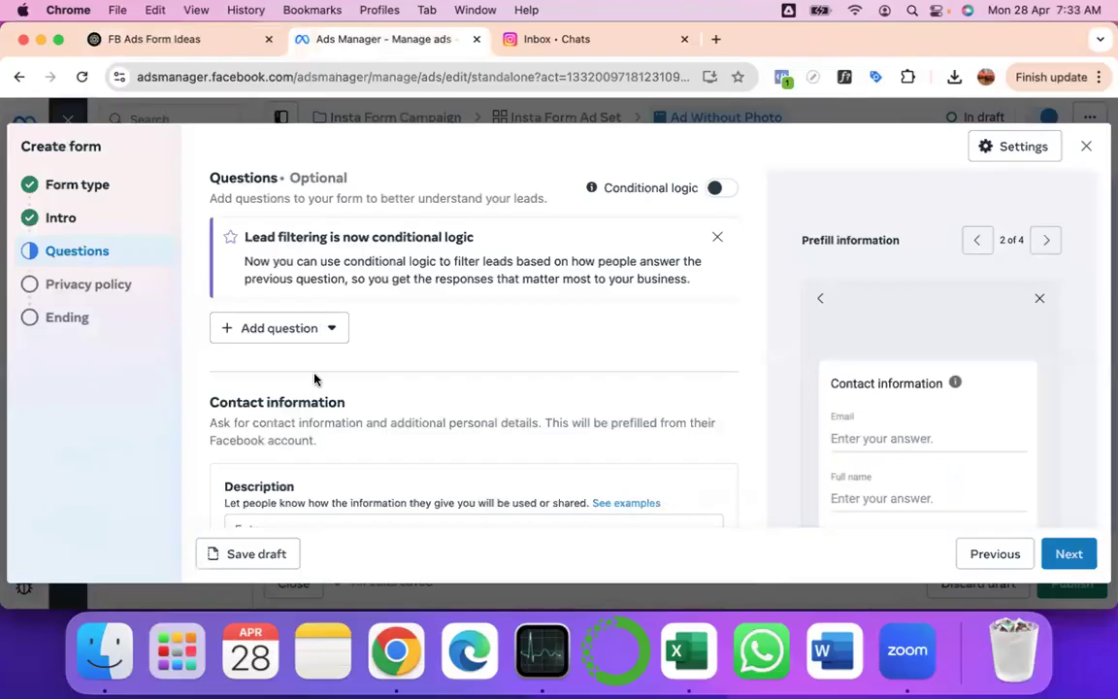
# - Add a multiple-choice Question 1 and paste in the AI and Coding skills question
pyautogui.scroll(-2, 365, 394)
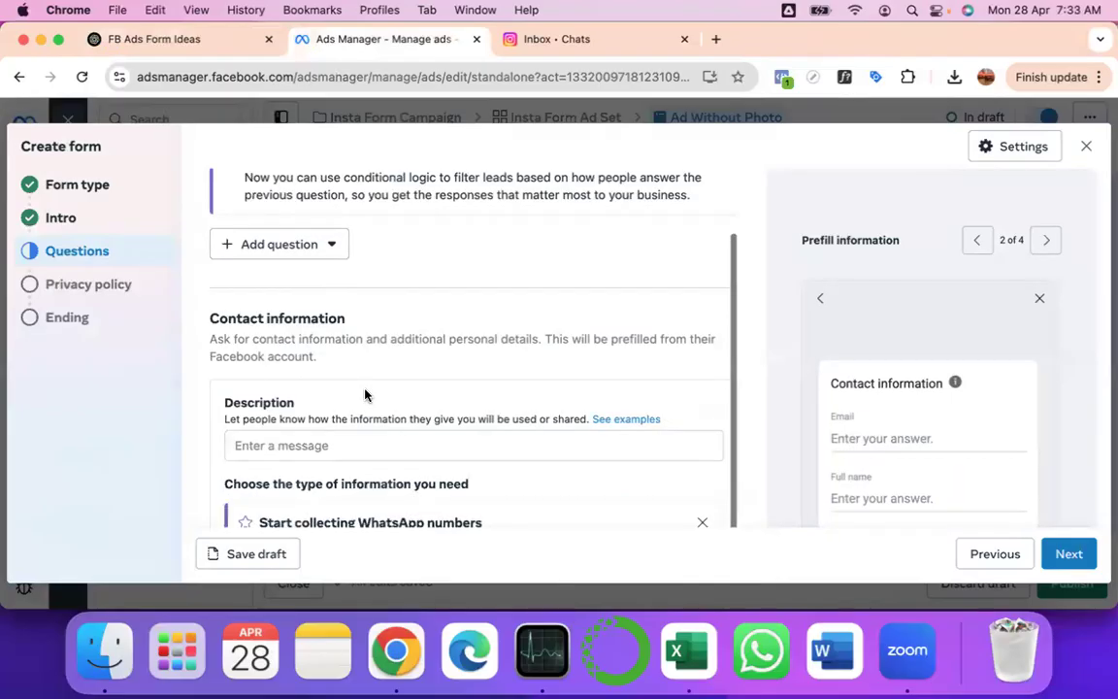
pyautogui.scroll(-1, 365, 394)
pyautogui.scroll(3, 364, 392)
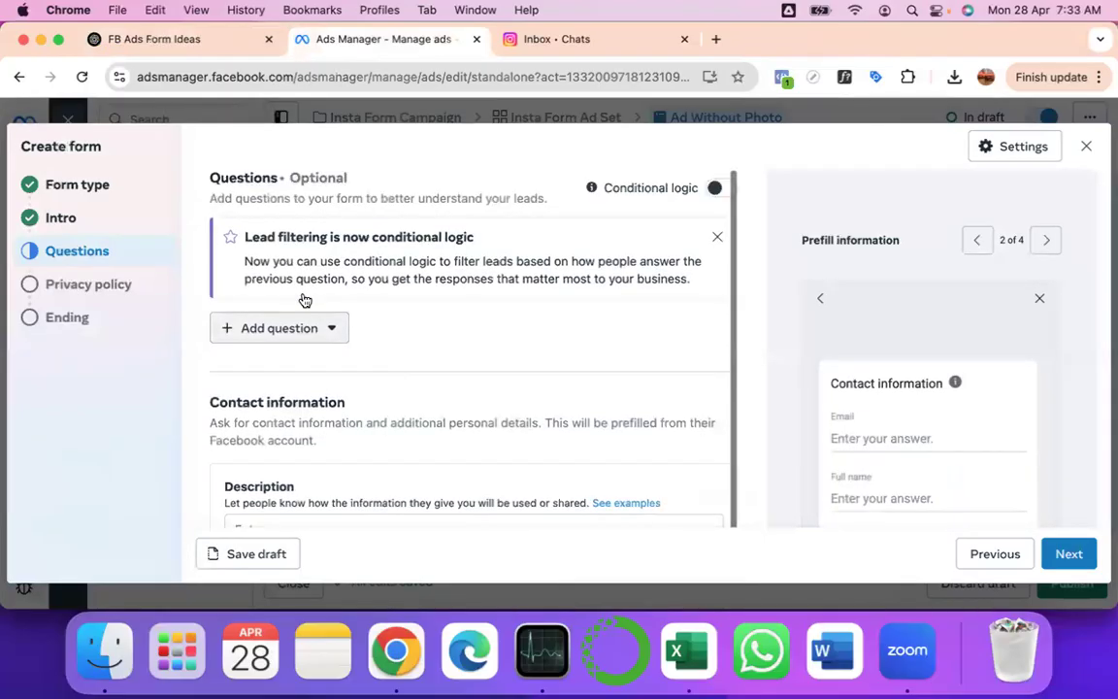
pyautogui.click(297, 333)
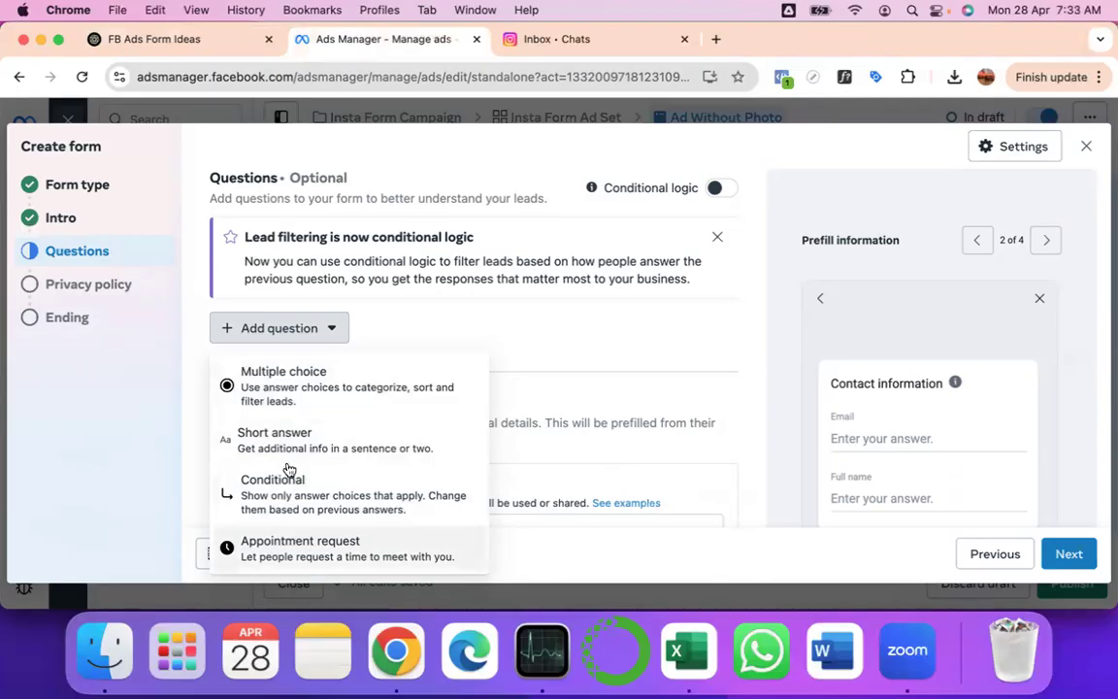
pyautogui.click(297, 385)
pyautogui.press('super+v')
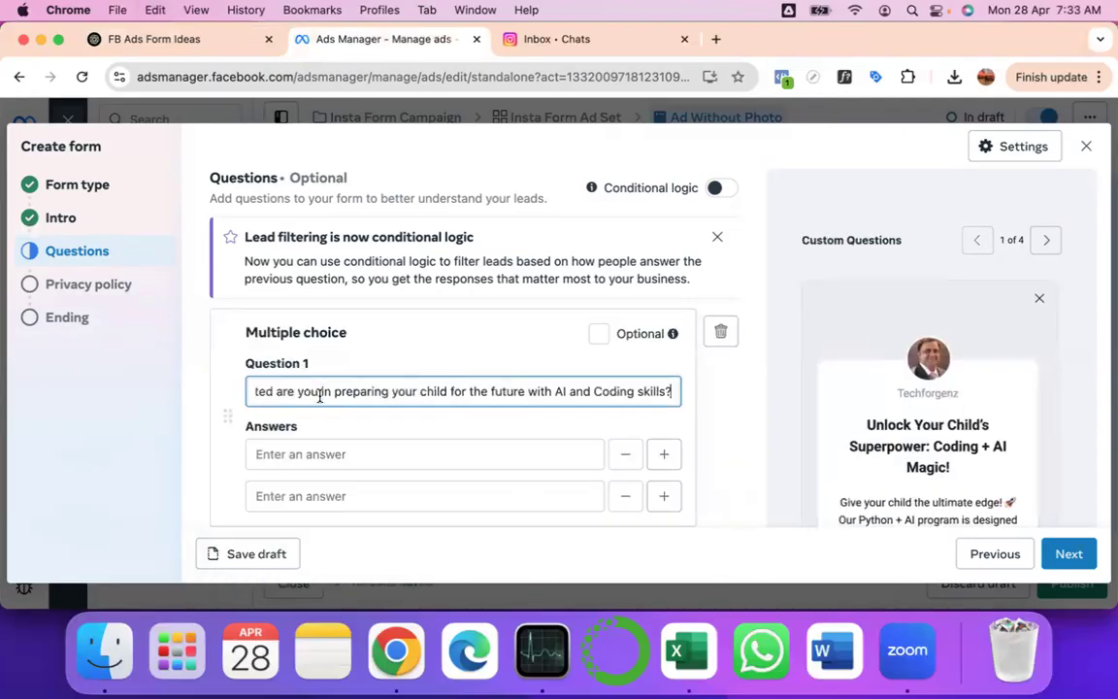
# - Enter 'very Interested' as the question's first answer
pyautogui.click(307, 456)
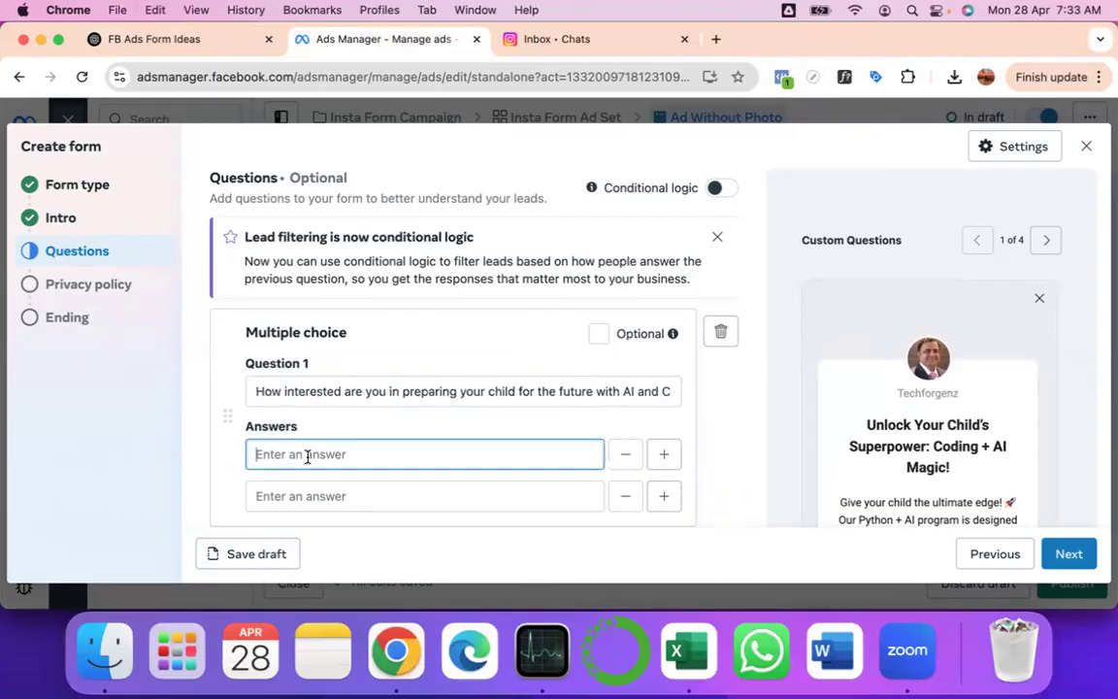
pyautogui.press('super+Tab')
pyautogui.press('Escape')
pyautogui.click(194, 39)
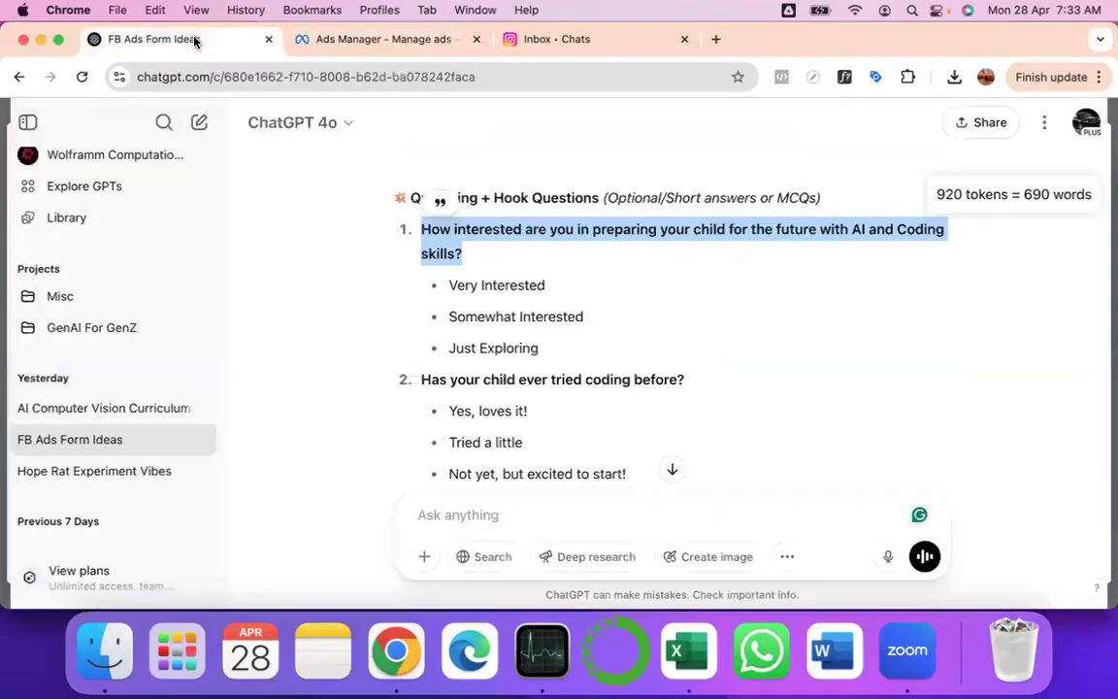
pyautogui.click(350, 39)
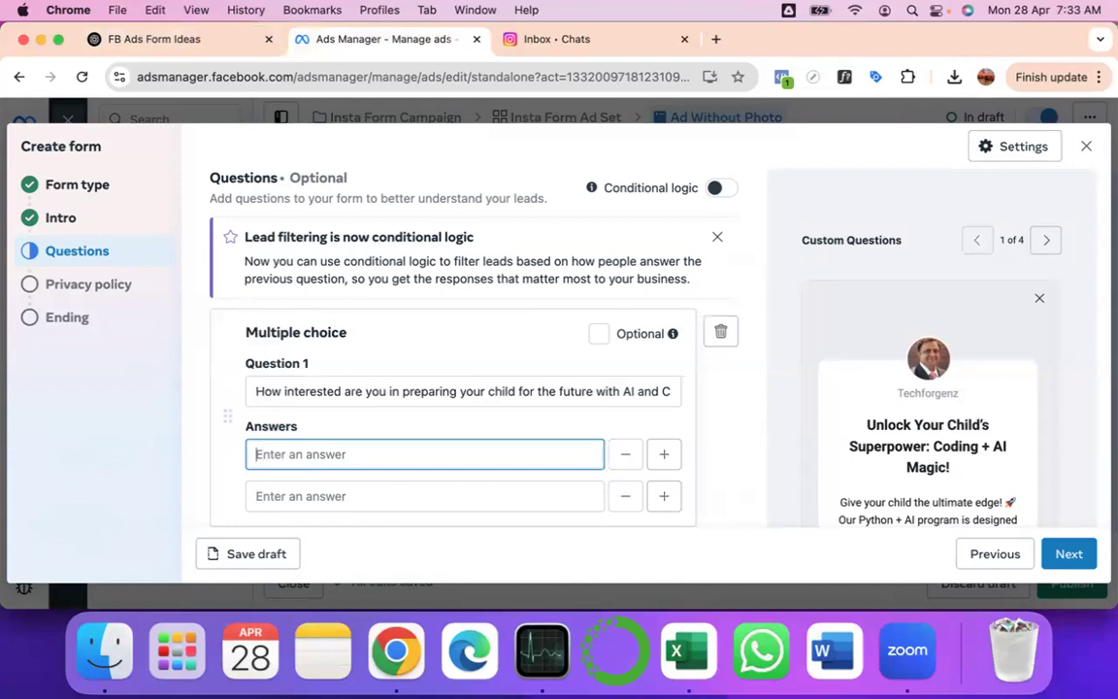
pyautogui.write('very Ver')
pyautogui.press('super+a')
pyautogui.write('Very I')
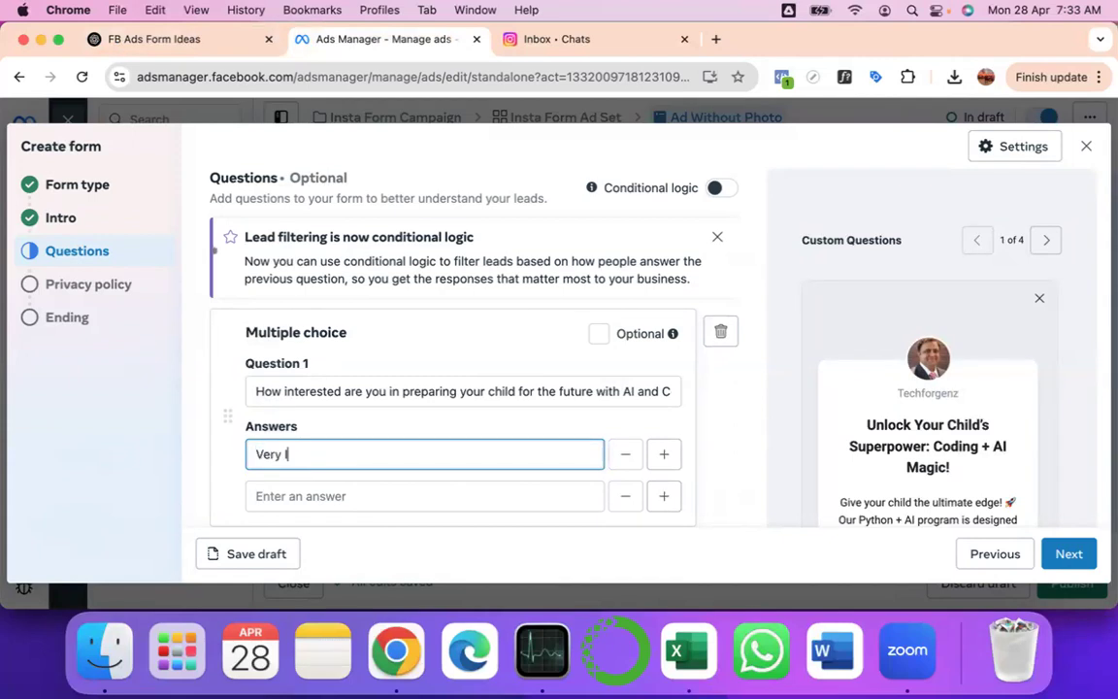
pyautogui.write('nterested')
pyautogui.click(260, 454)
pyautogui.press('BackSpace')
pyautogui.write('v')
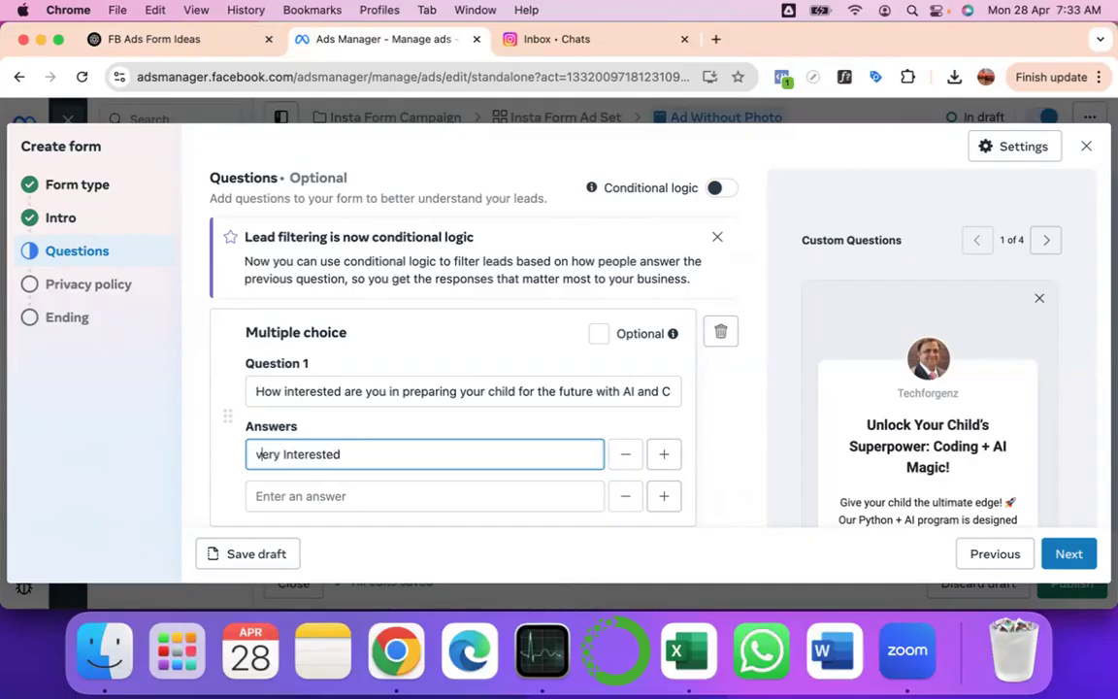
# - Capitalise the first answer to 'Very Interested' and type 'Somewaht Interested' as the second answer
pyautogui.click(262, 454)
pyautogui.press('BackSpace')
pyautogui.write('V')
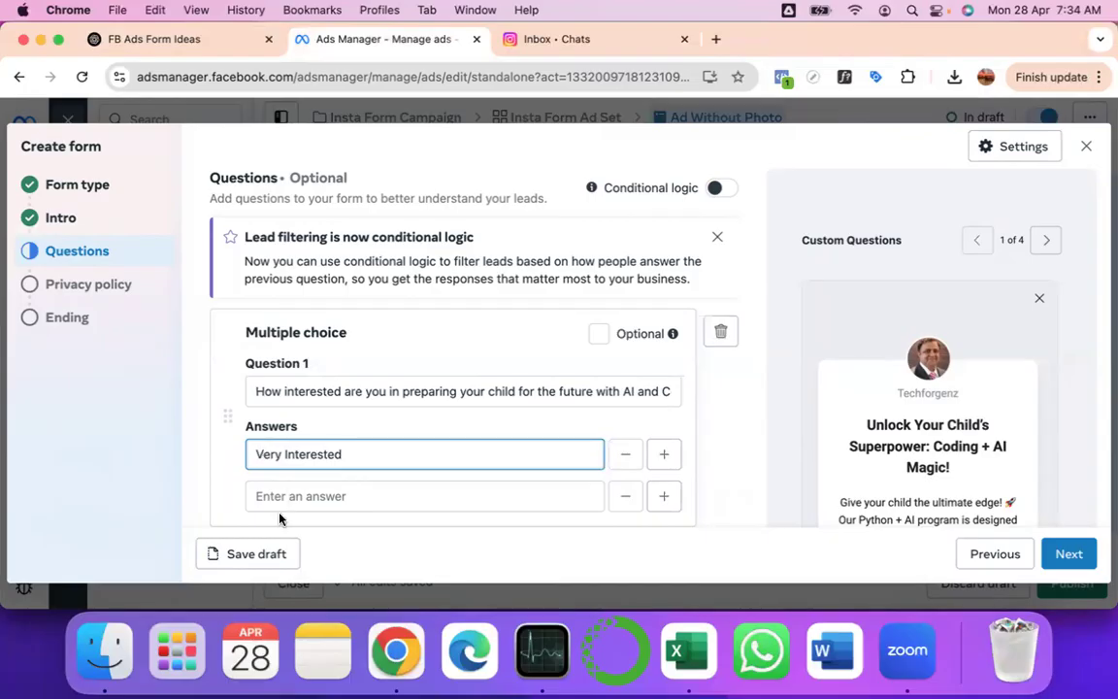
pyautogui.click(277, 497)
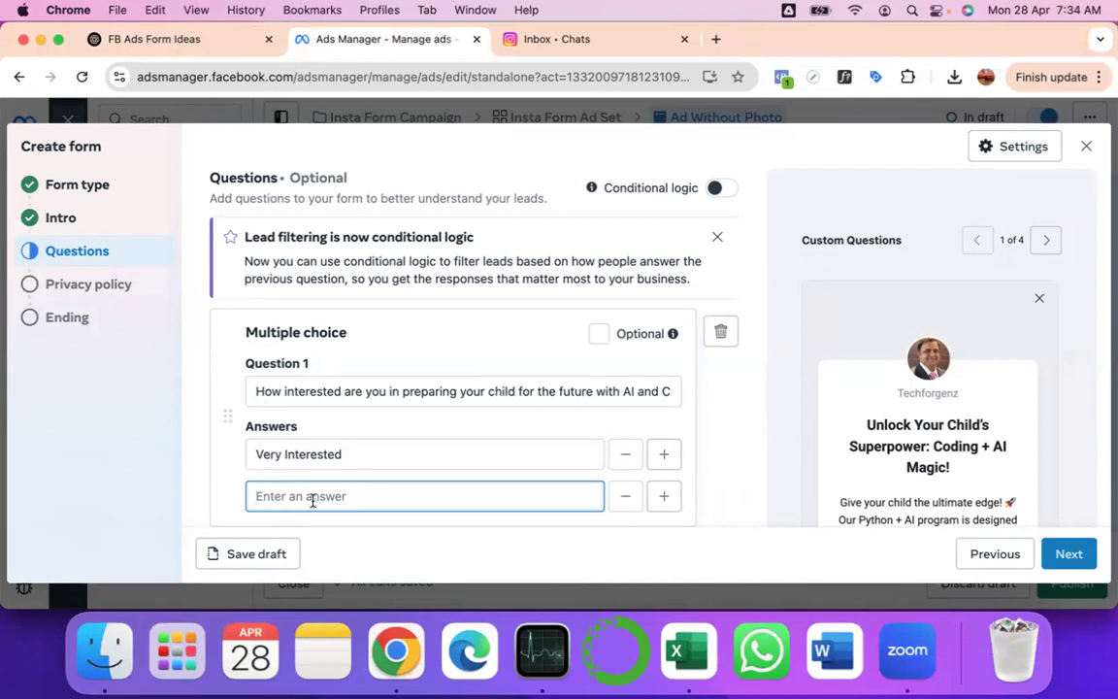
pyautogui.write('Somewa')
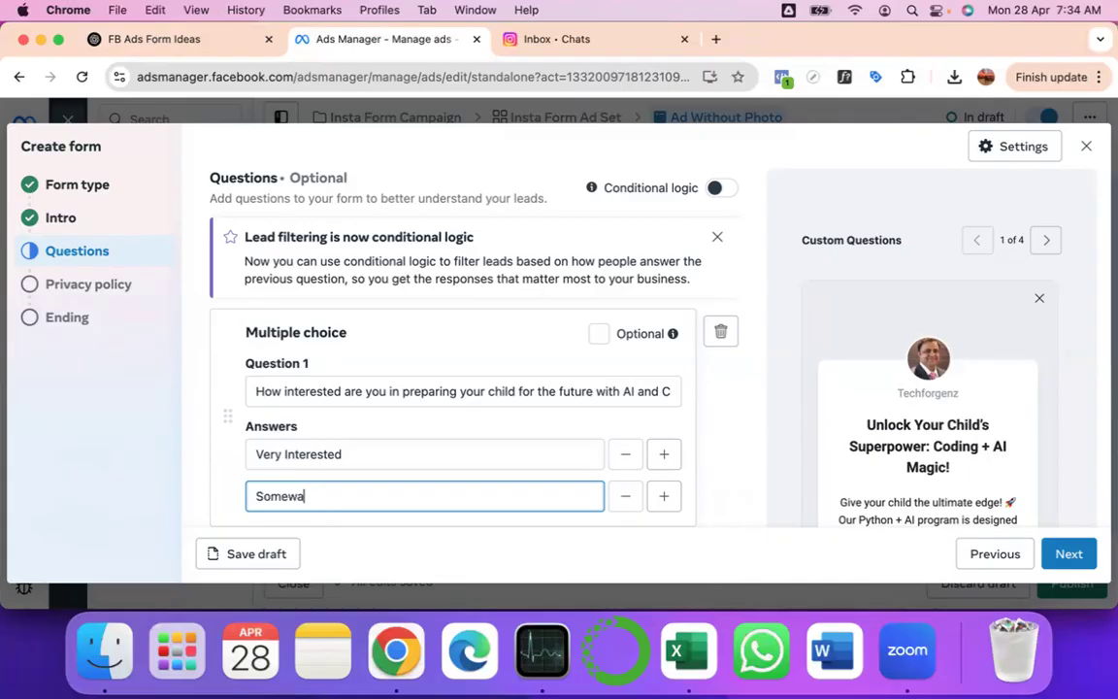
pyautogui.write('ht Interested')
# - Check ChatGPT's answer options, then replace the second answer with 'Want to explore more with you'
pyautogui.click(212, 41)
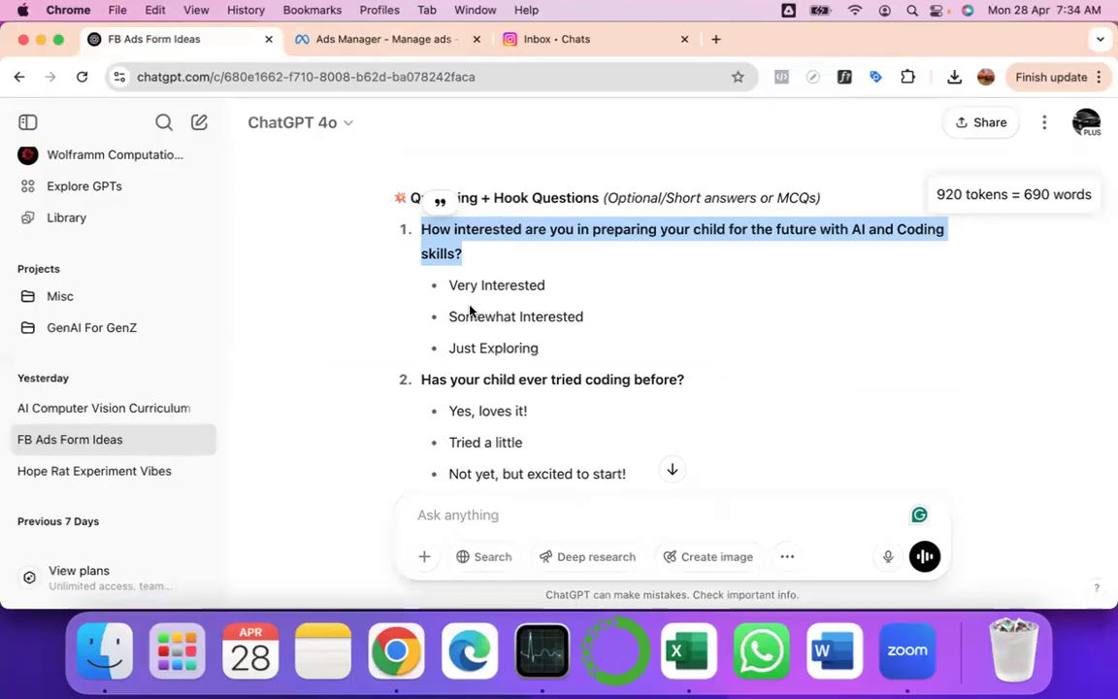
pyautogui.doubleClick(497, 347)
pyautogui.moveTo(472, 348); pyautogui.dragTo(449, 350)
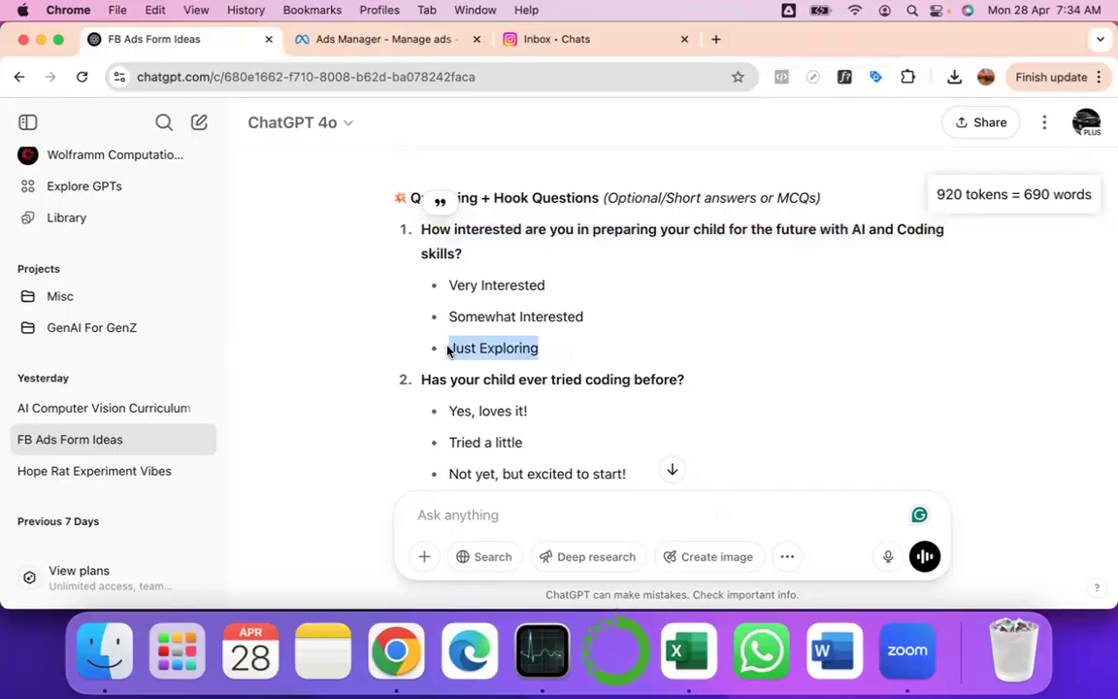
pyautogui.click(383, 39)
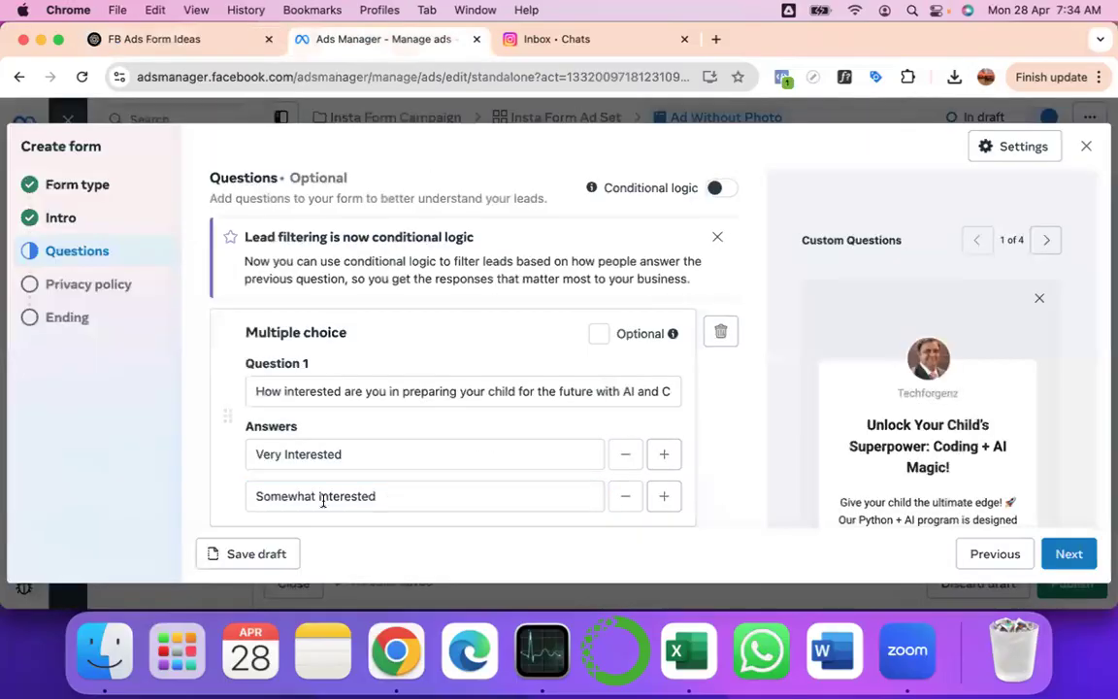
pyautogui.doubleClick(262, 496)
pyautogui.tripleClick(432, 502)
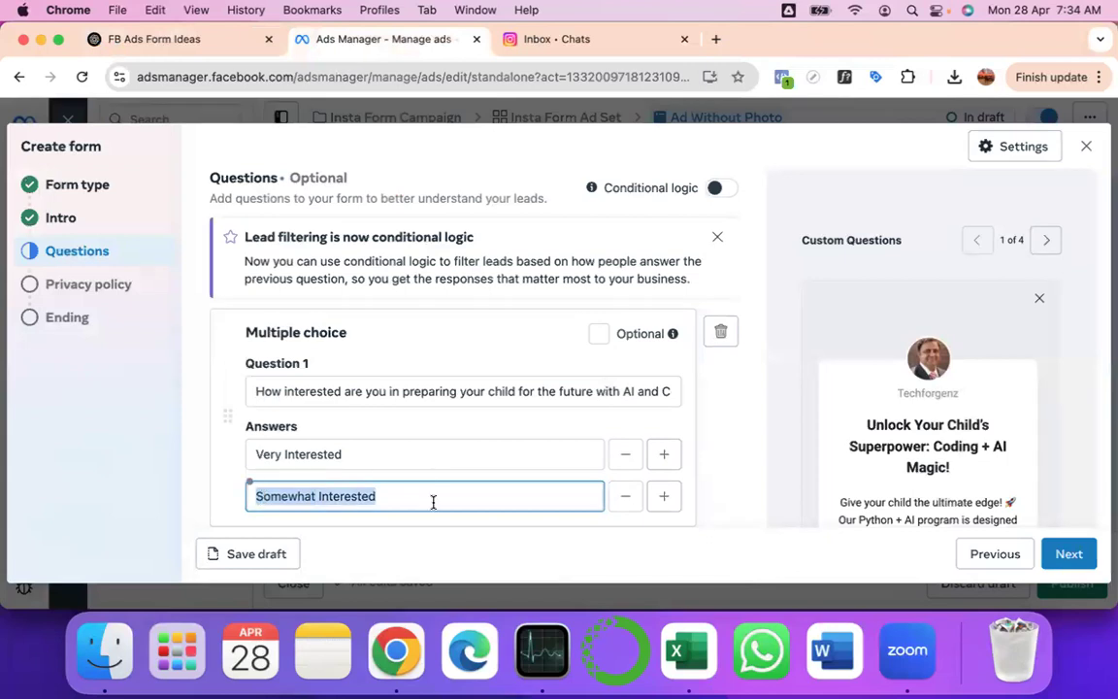
pyautogui.write('Want to explo')
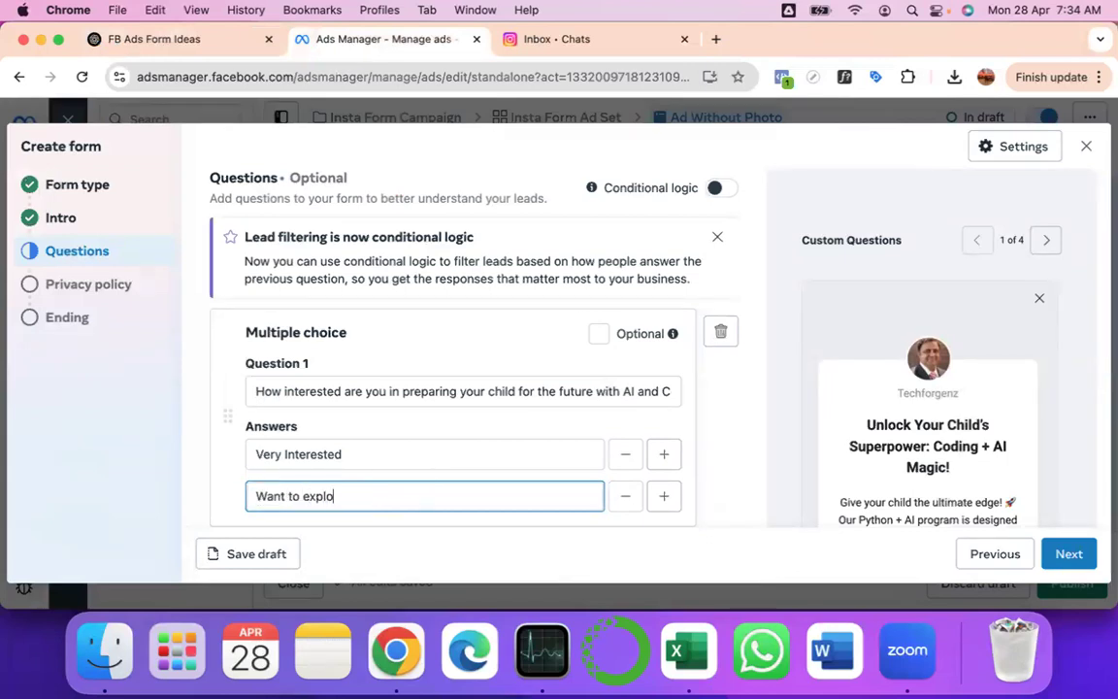
pyautogui.write('re more with you')
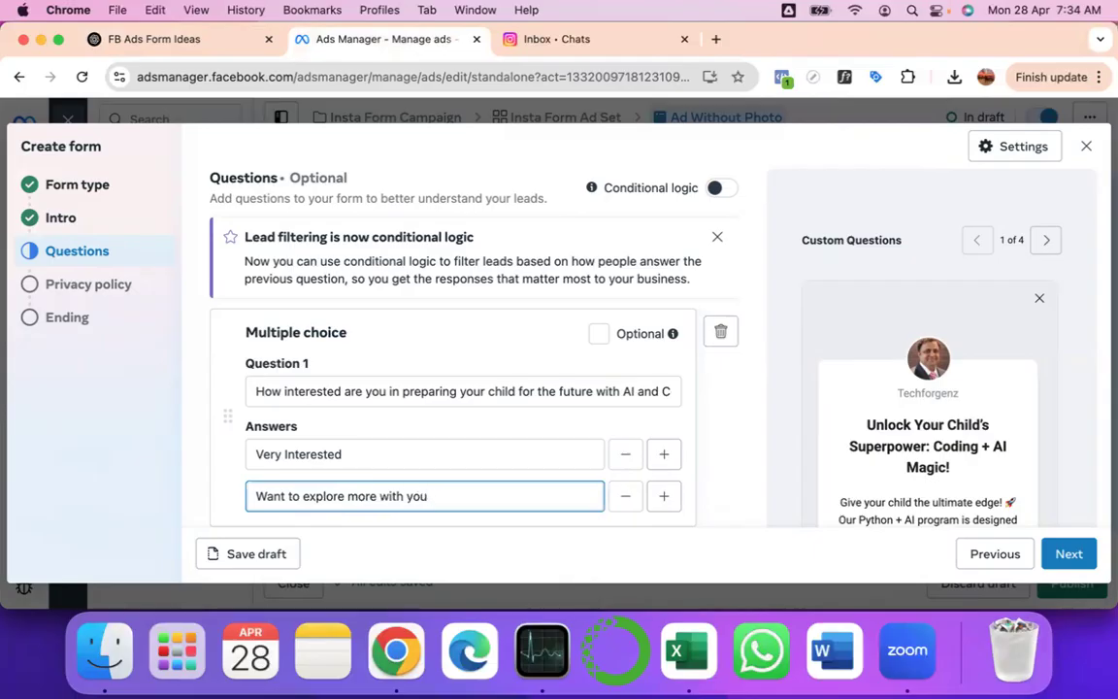
# - Insert a new middle answer below Very Interested reading 'Somewhat Interested'
pyautogui.click(664, 458)
pyautogui.scroll(-3, 428, 454)
pyautogui.click(330, 383)
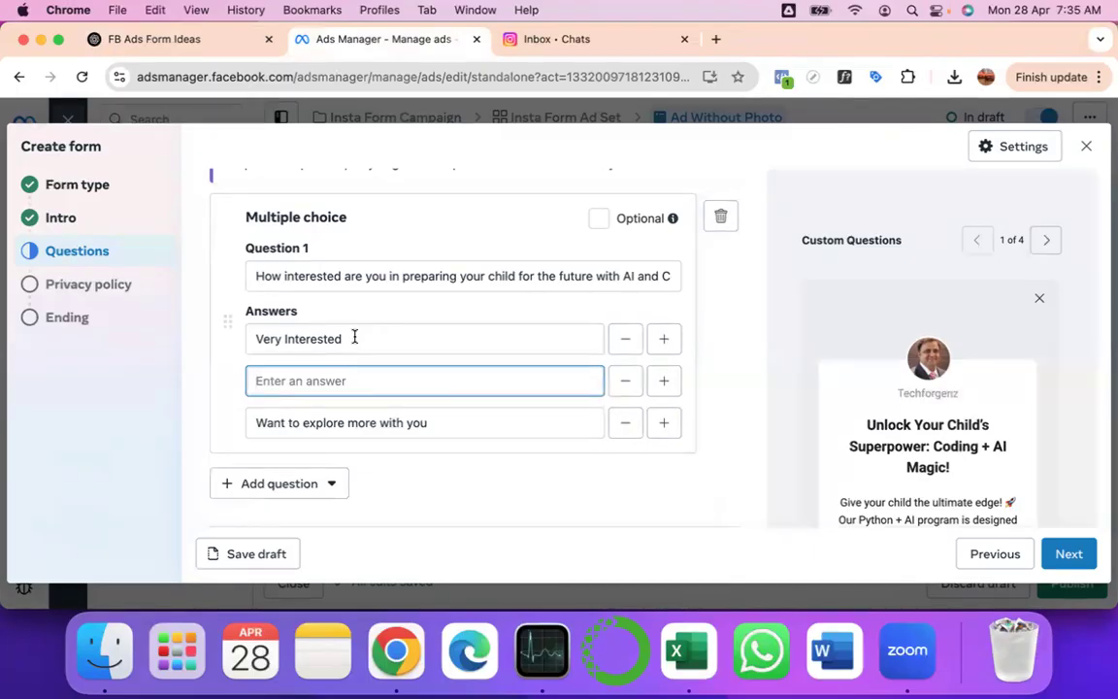
pyautogui.write('Somewhat Interested')
# - Select the 'Somewhat Interested' and 'Want to explore more with you' answer texts
pyautogui.click(441, 424)
pyautogui.tripleClick(259, 427)
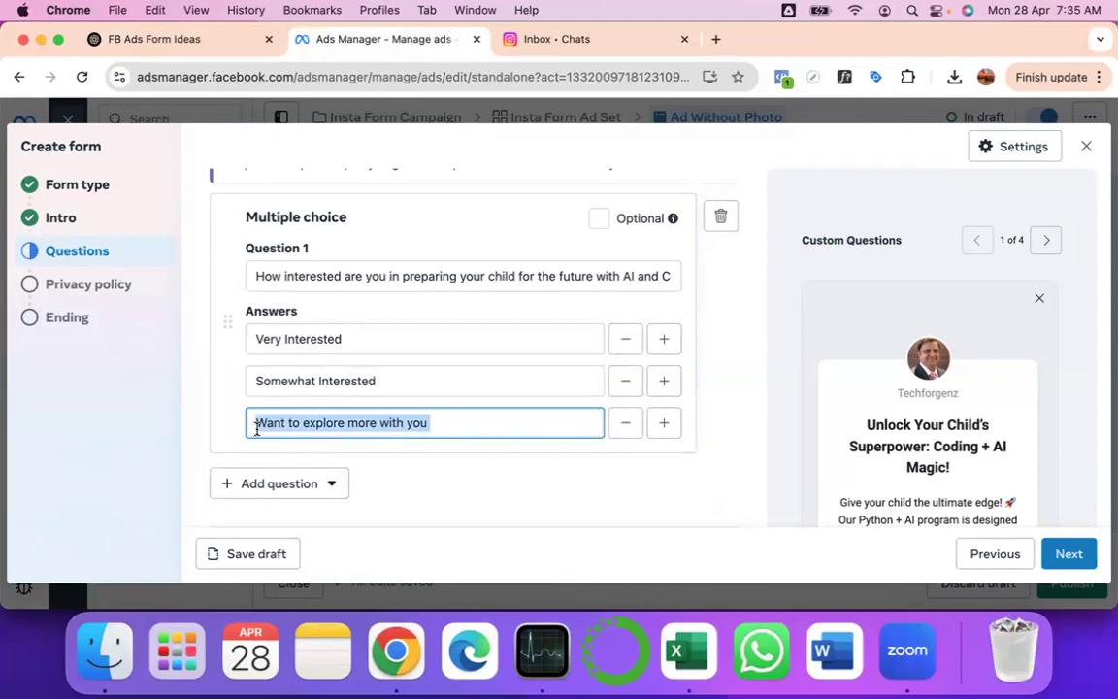
pyautogui.click(434, 424)
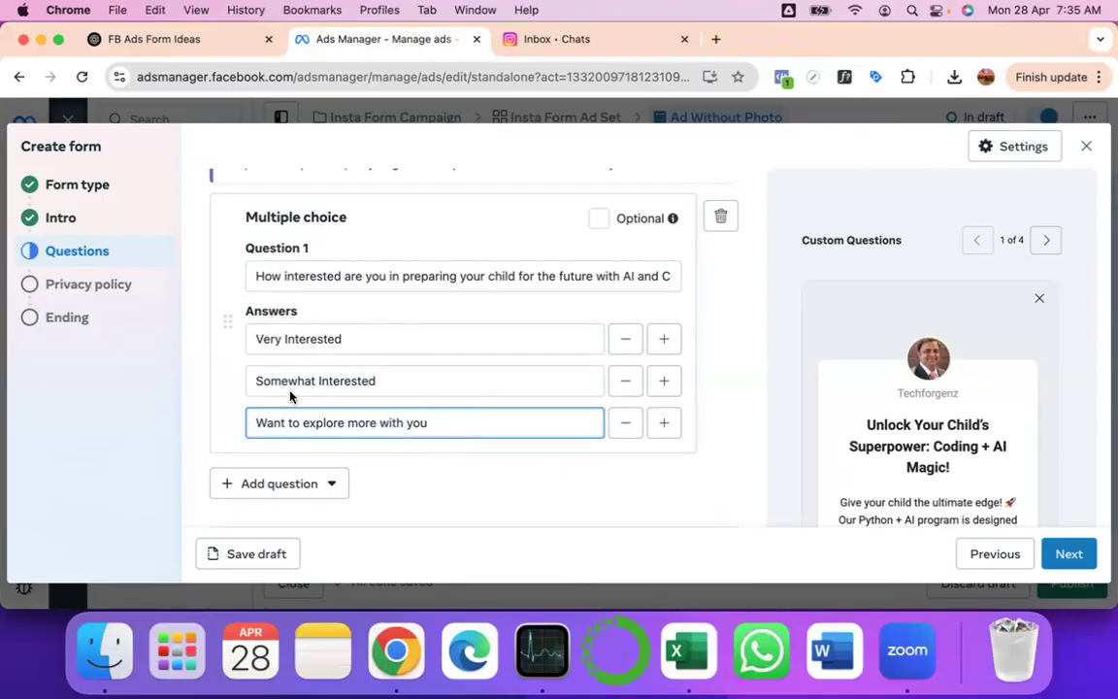
pyautogui.moveTo(255, 380); pyautogui.dragTo(404, 383)
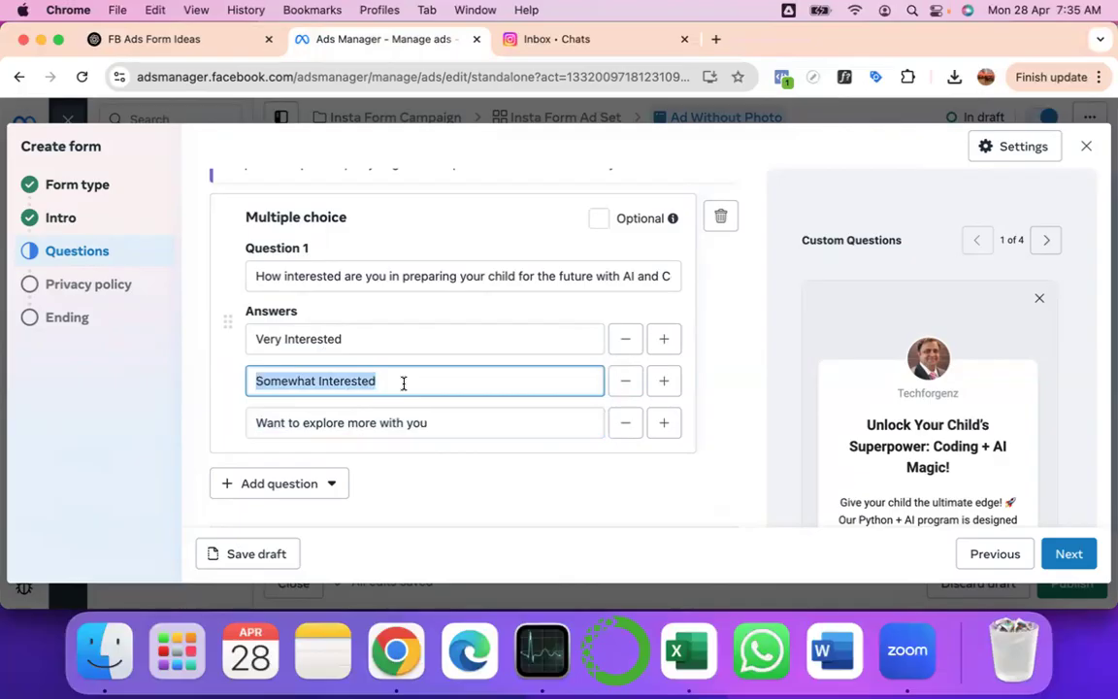
pyautogui.moveTo(429, 425); pyautogui.dragTo(221, 435)
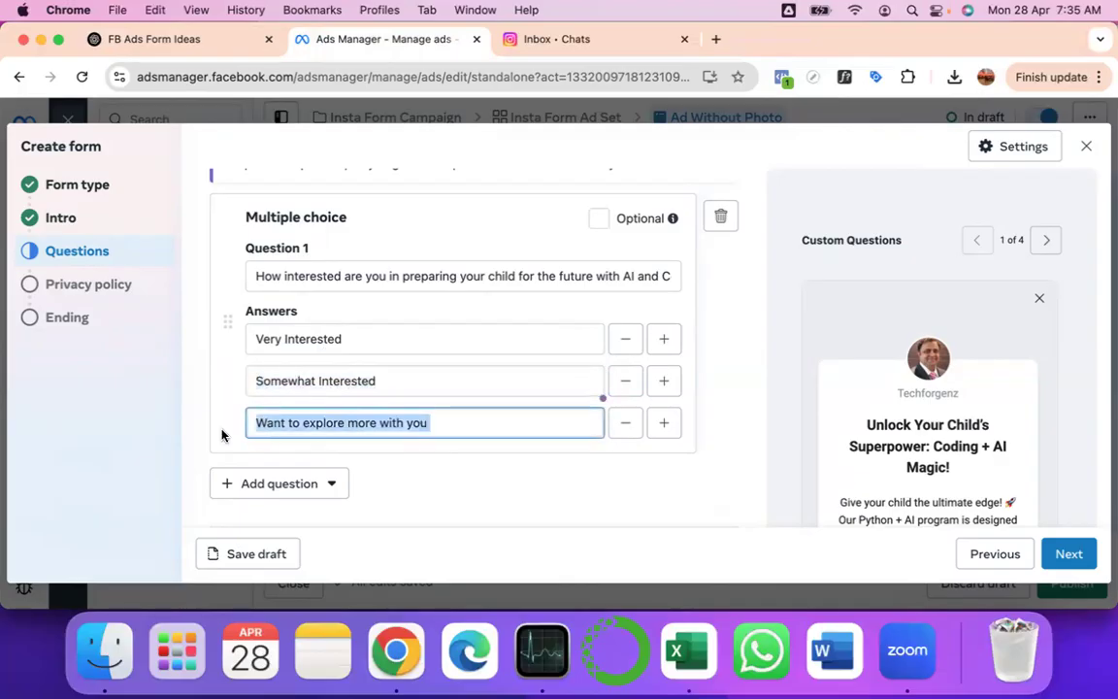
pyautogui.click(454, 428)
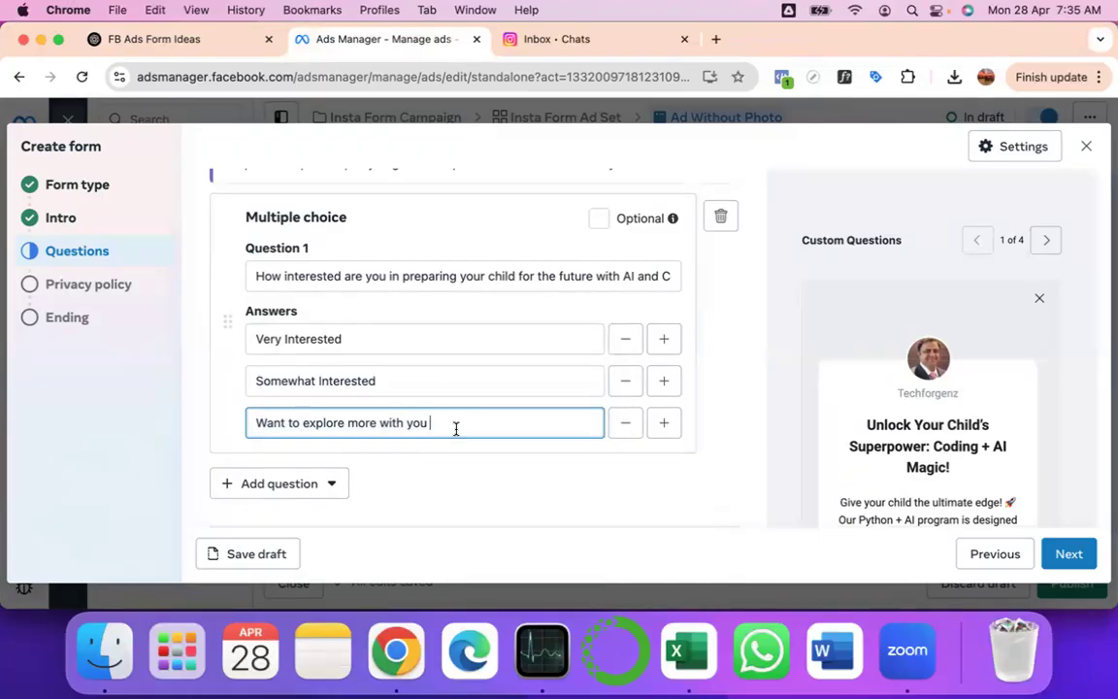
pyautogui.moveTo(454, 427); pyautogui.dragTo(249, 434)
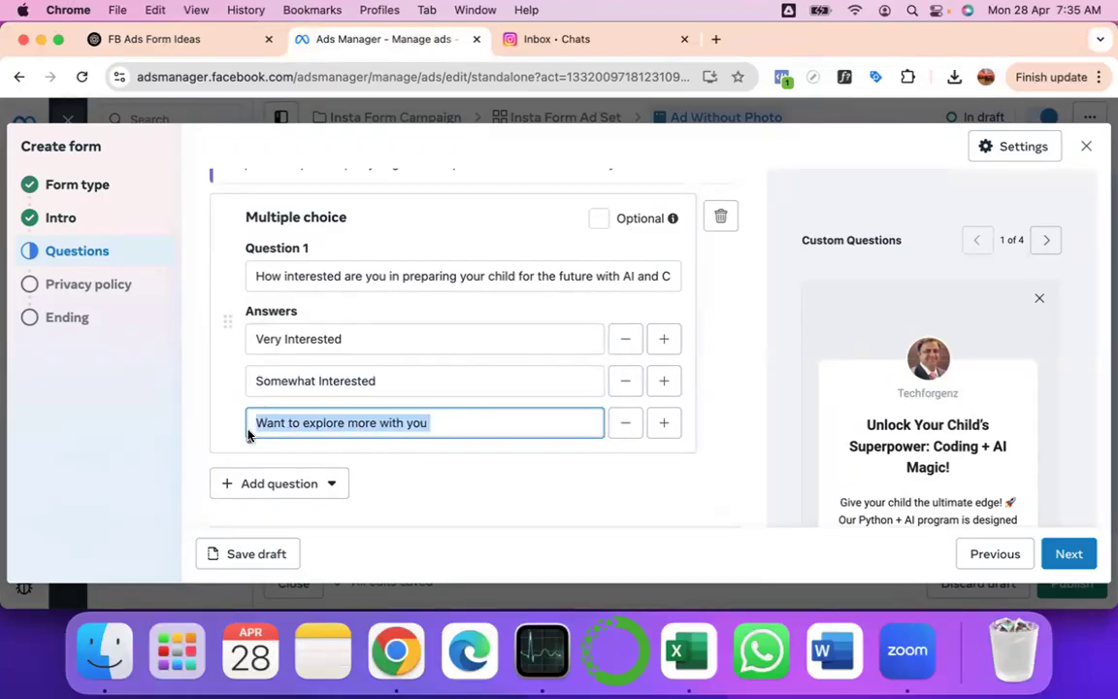
# - Add multiple-choice Question 2 pasted from ChatGPT: 'Has your child ever tried coding before?'
pyautogui.click(315, 485)
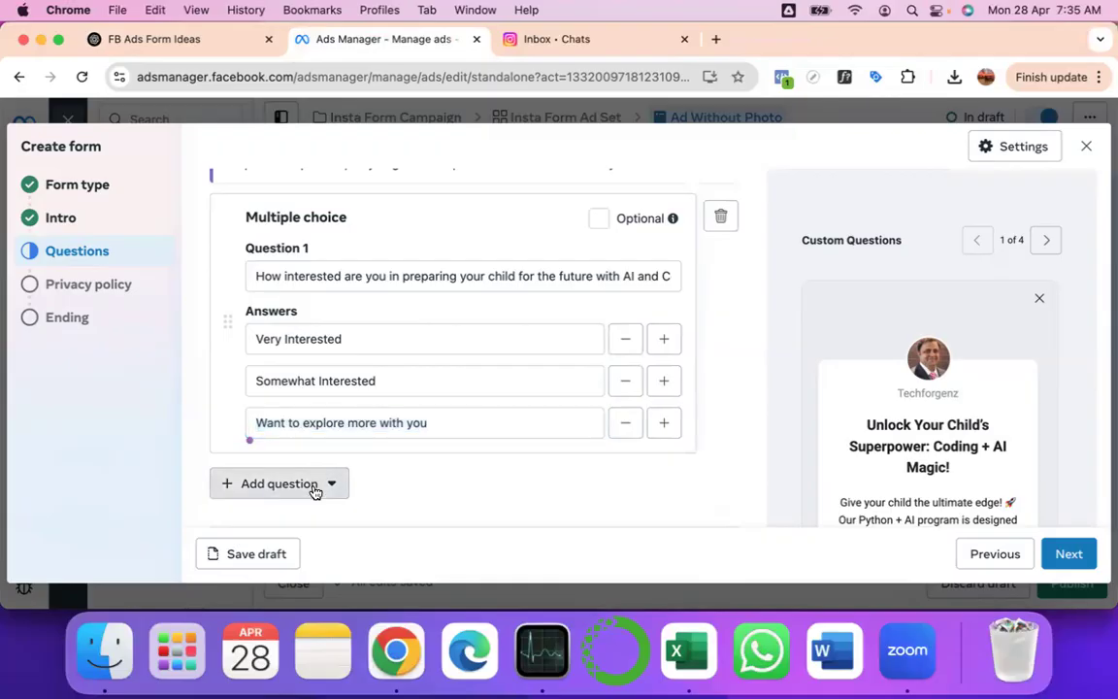
pyautogui.click(314, 269)
pyautogui.click(182, 41)
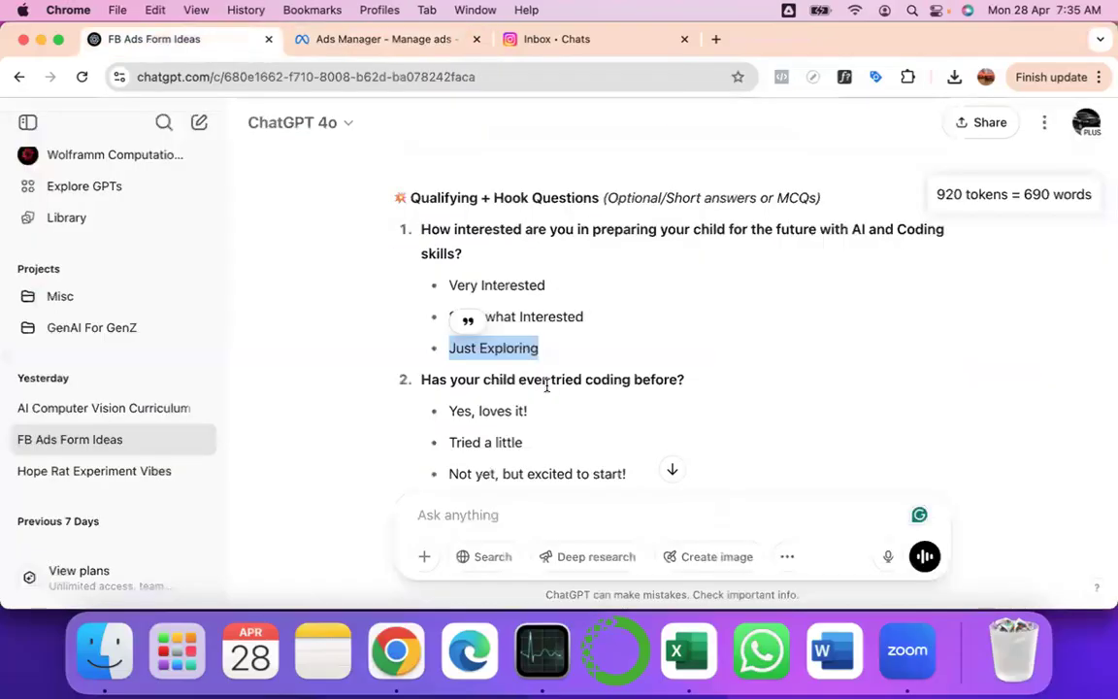
pyautogui.scroll(-4, 547, 386)
pyautogui.moveTo(422, 229); pyautogui.dragTo(686, 235)
pyautogui.press('super+c')
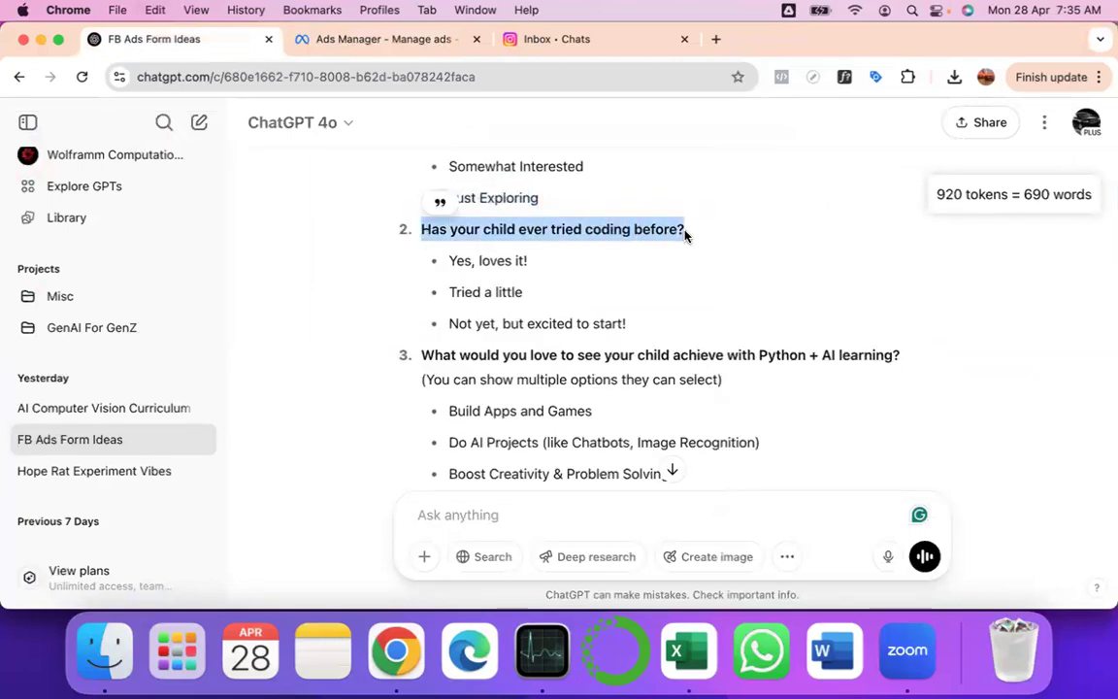
pyautogui.click(358, 39)
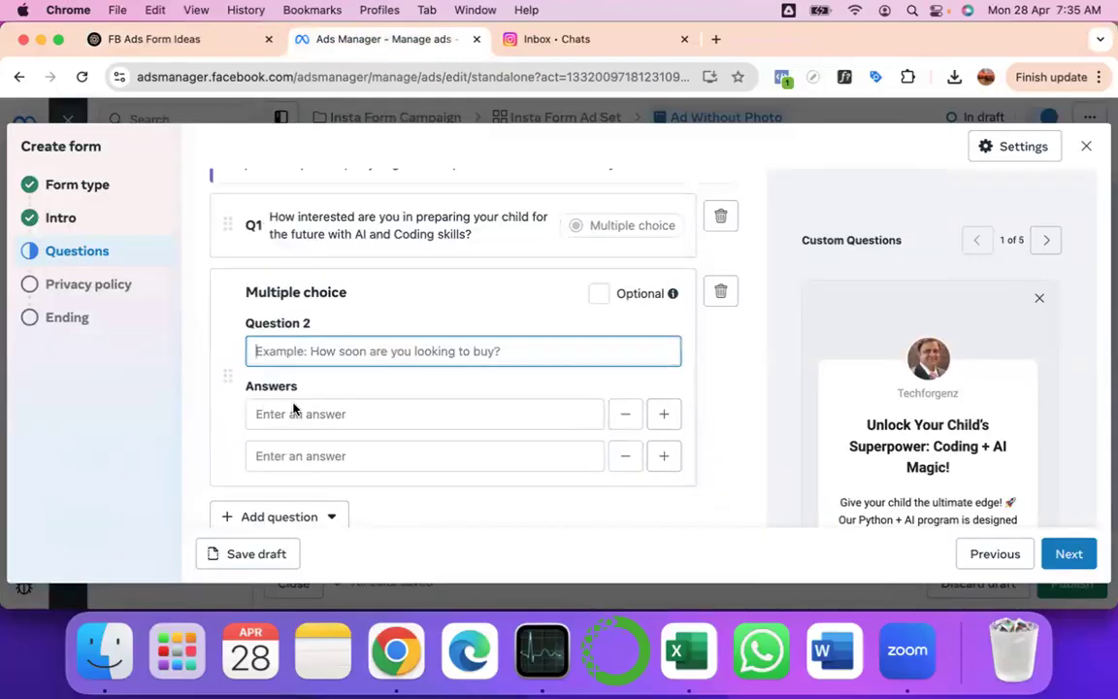
pyautogui.press('super+v')
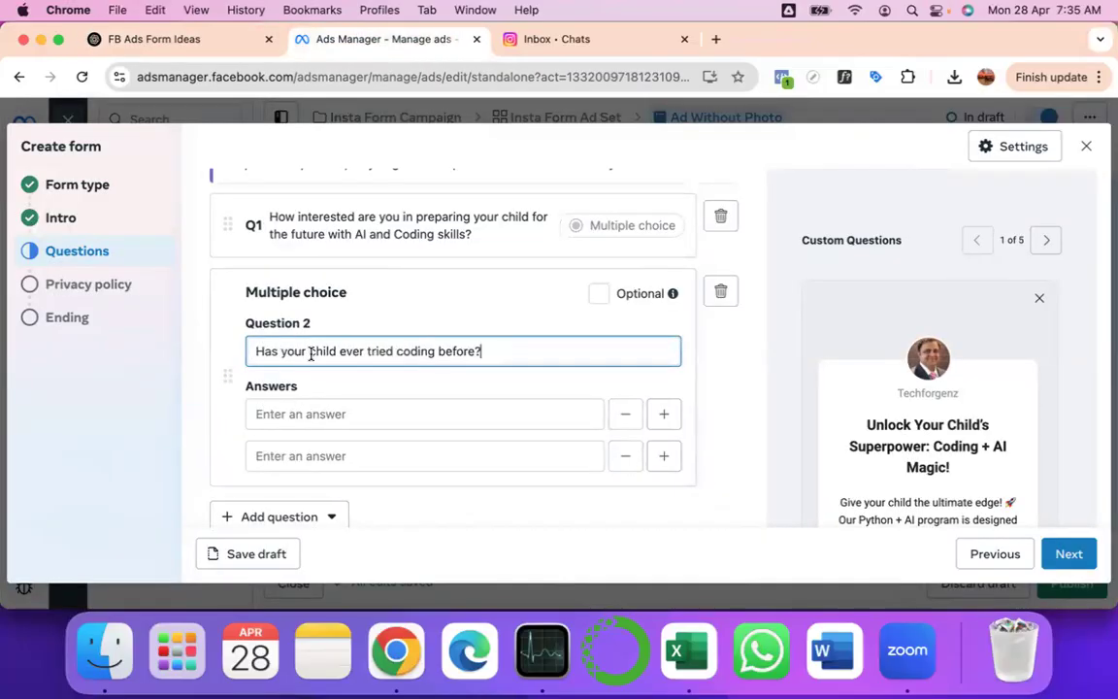
# - Paste 'Yes, loves it!' from ChatGPT as Question 2's first answer
pyautogui.click(282, 414)
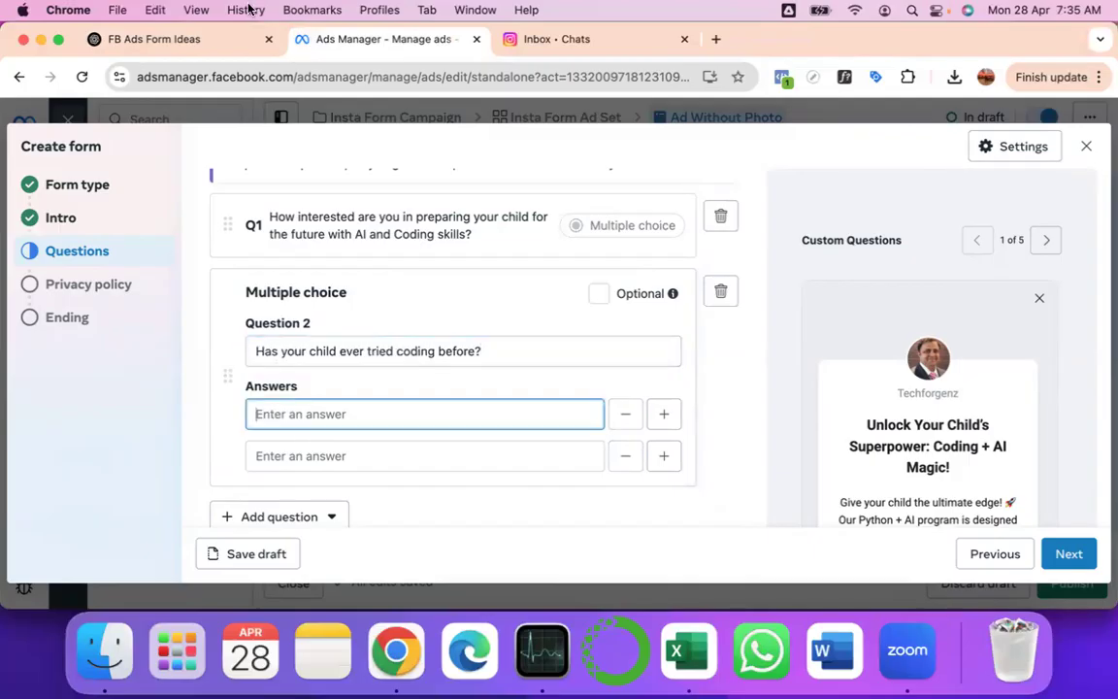
pyautogui.click(200, 38)
pyautogui.moveTo(534, 269); pyautogui.dragTo(449, 267)
pyautogui.press('super+c')
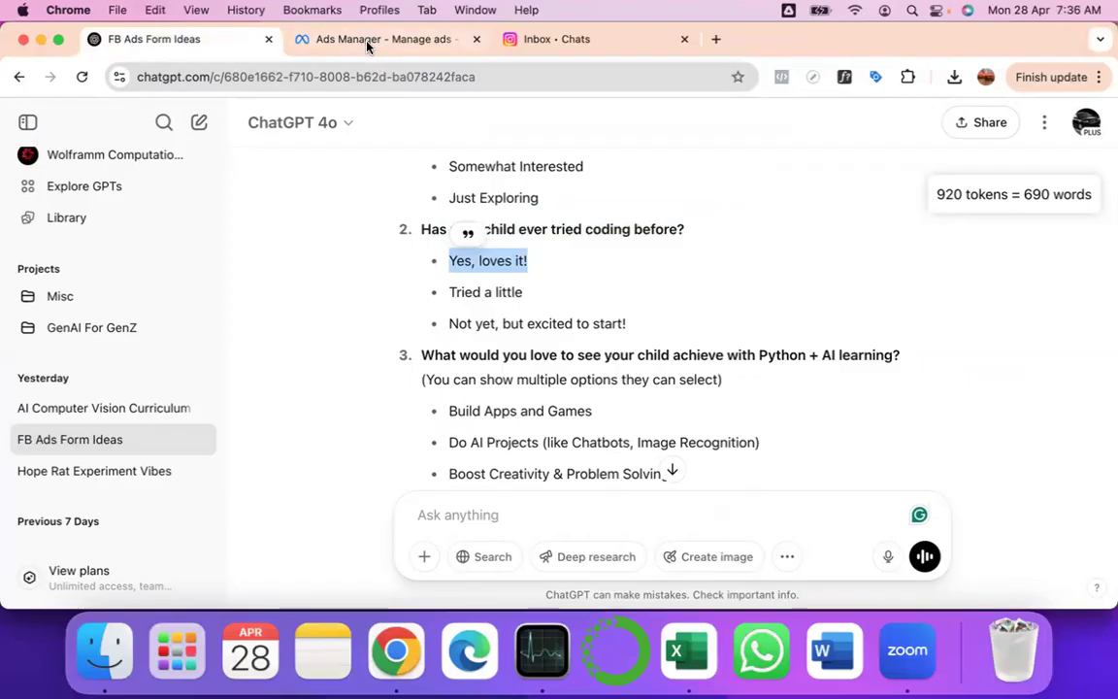
pyautogui.click(335, 39)
pyautogui.press('super+v')
# - Enter 'Tried a little' as the second answer
pyautogui.click(318, 456)
pyautogui.write('Ttied a')
pyautogui.press('BackSpace')
pyautogui.press('BackSpace')
pyautogui.press('BackSpace')
pyautogui.press('BackSpace')
pyautogui.press('BackSpace')
pyautogui.press('BackSpace')
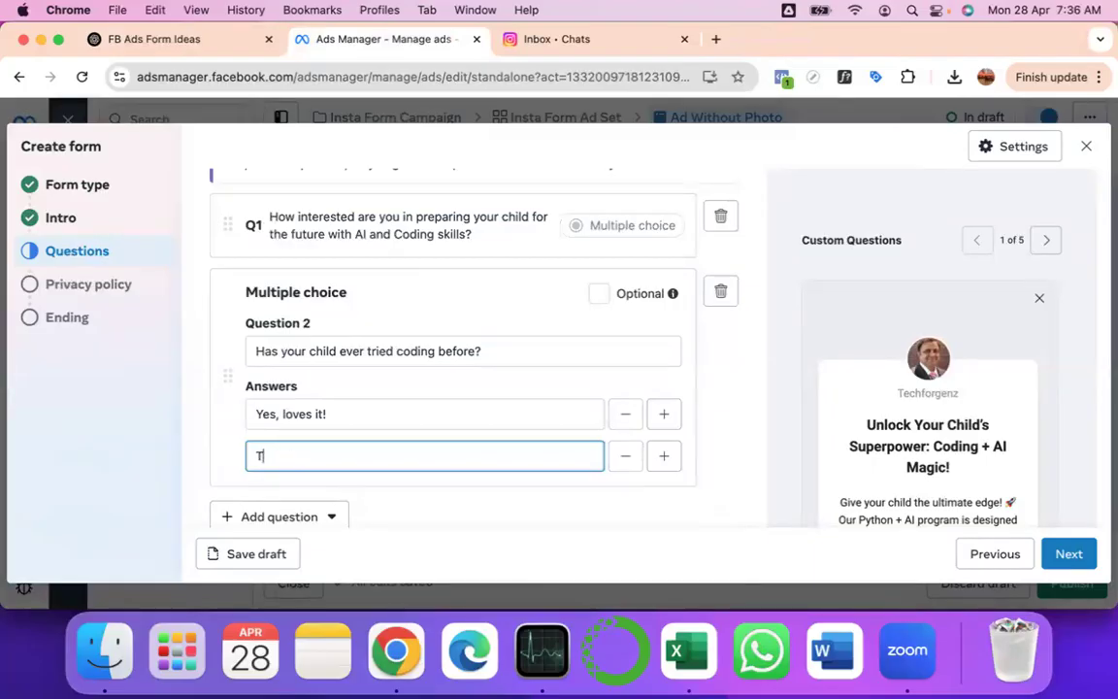
pyautogui.write('ried a little')
# - Add a third answer 'Not yet, but Excited to start!' copied from ChatGPT
pyautogui.click(672, 466)
pyautogui.scroll(-2, 674, 469)
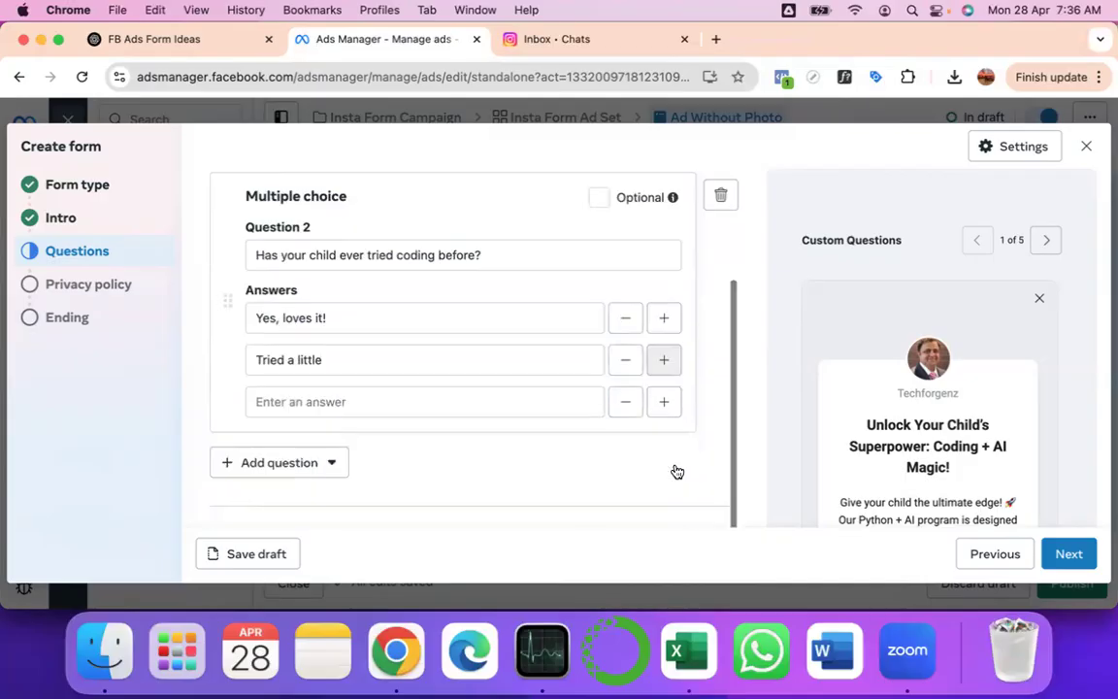
pyautogui.click(206, 41)
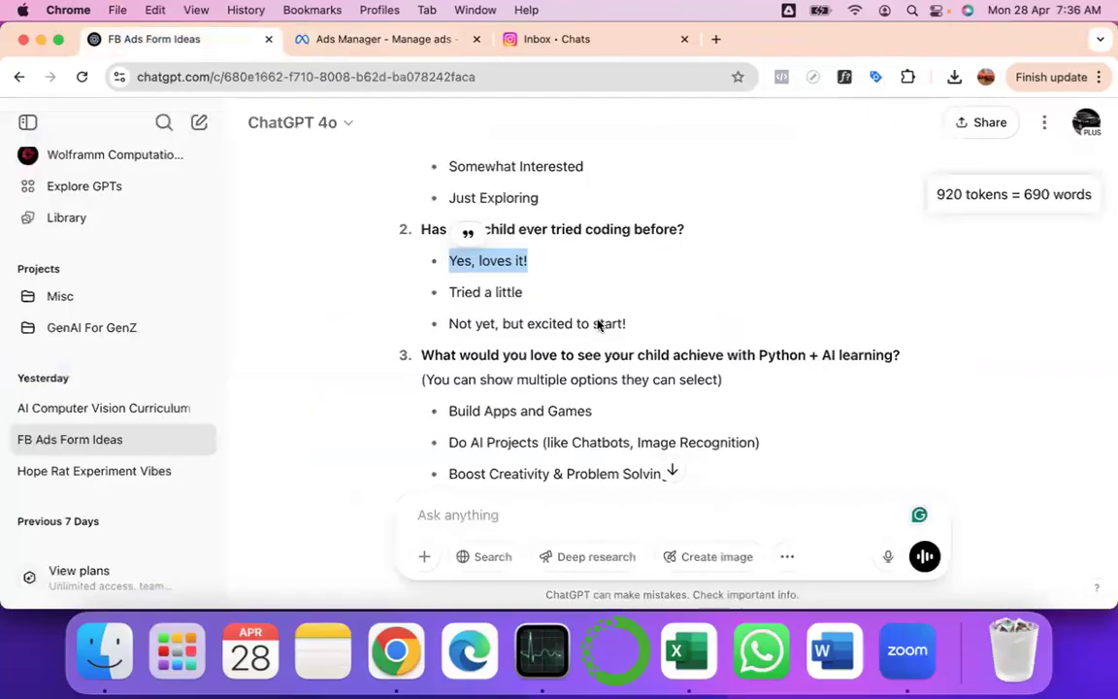
pyautogui.moveTo(629, 323); pyautogui.dragTo(448, 324)
pyautogui.press('super+c')
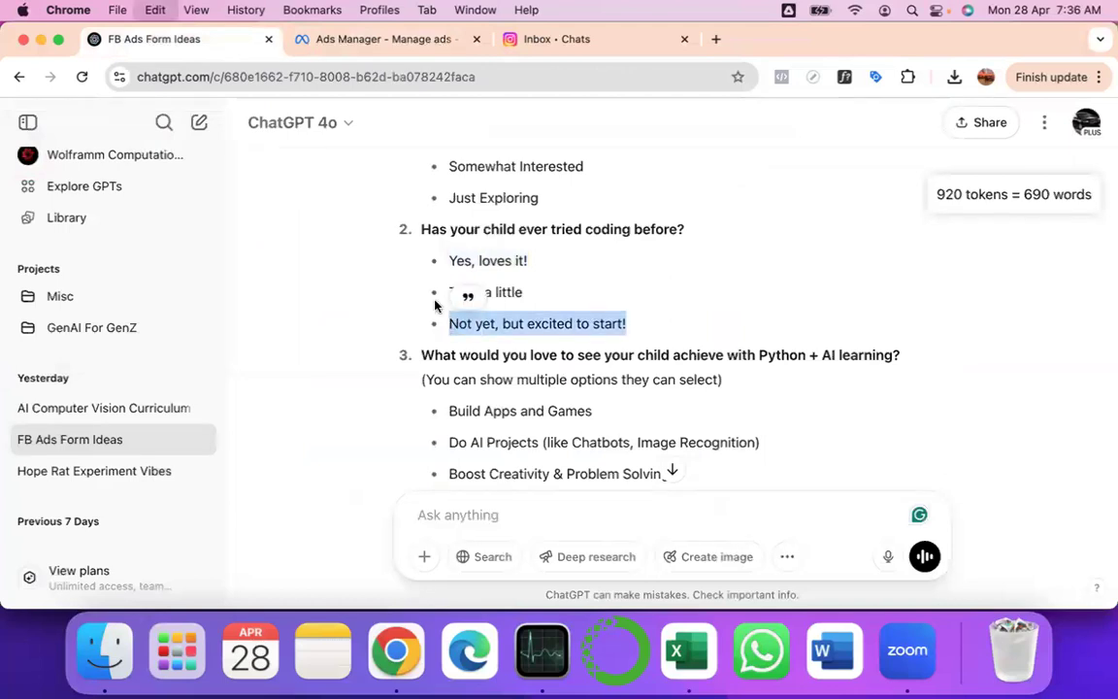
pyautogui.click(361, 40)
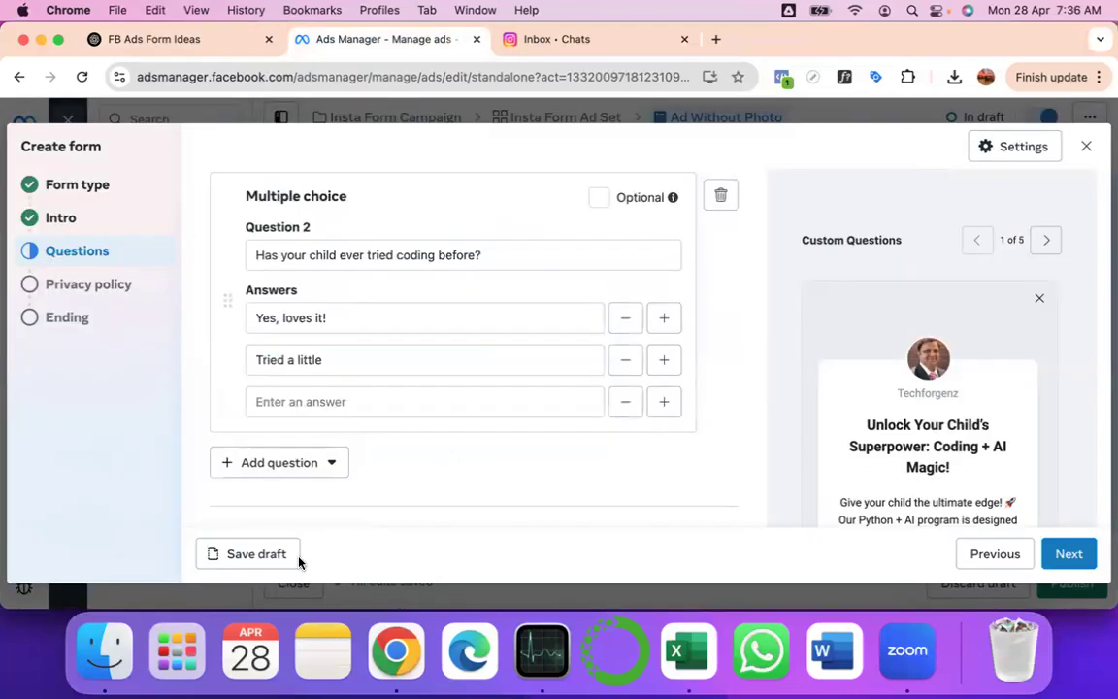
pyautogui.click(258, 401)
pyautogui.press('super+v')
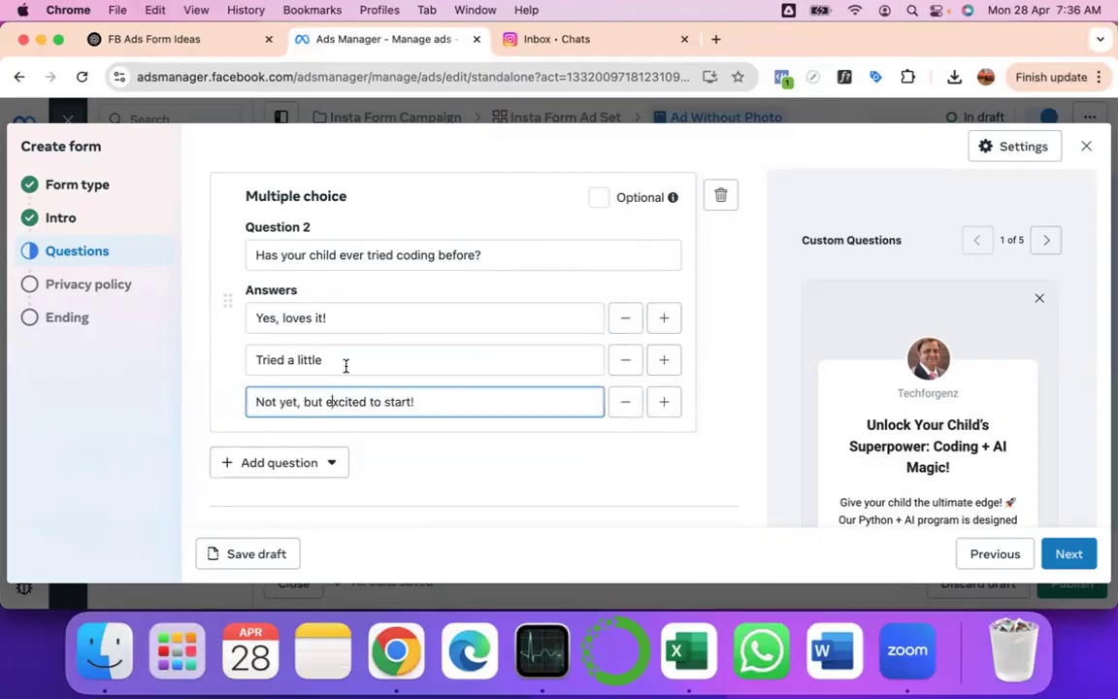
pyautogui.press('BackSpace')
pyautogui.write('E')
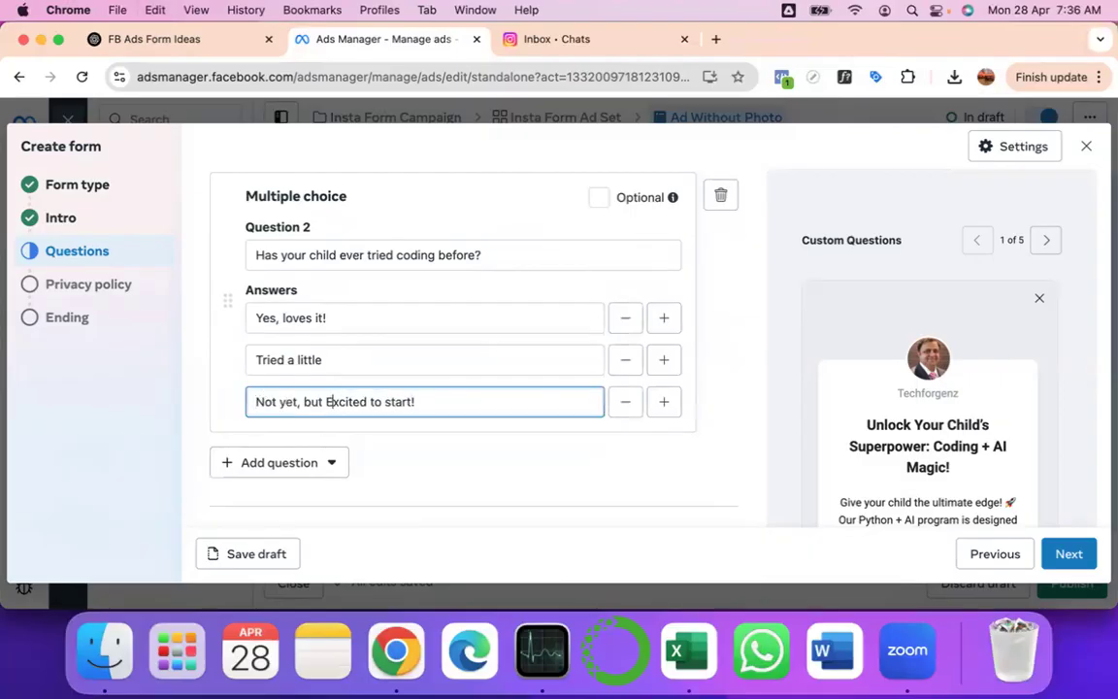
# - Copy the question 3 wording from the ChatGPT form ideas
pyautogui.click(302, 467)
pyautogui.click(237, 40)
pyautogui.scroll(-3, 507, 348)
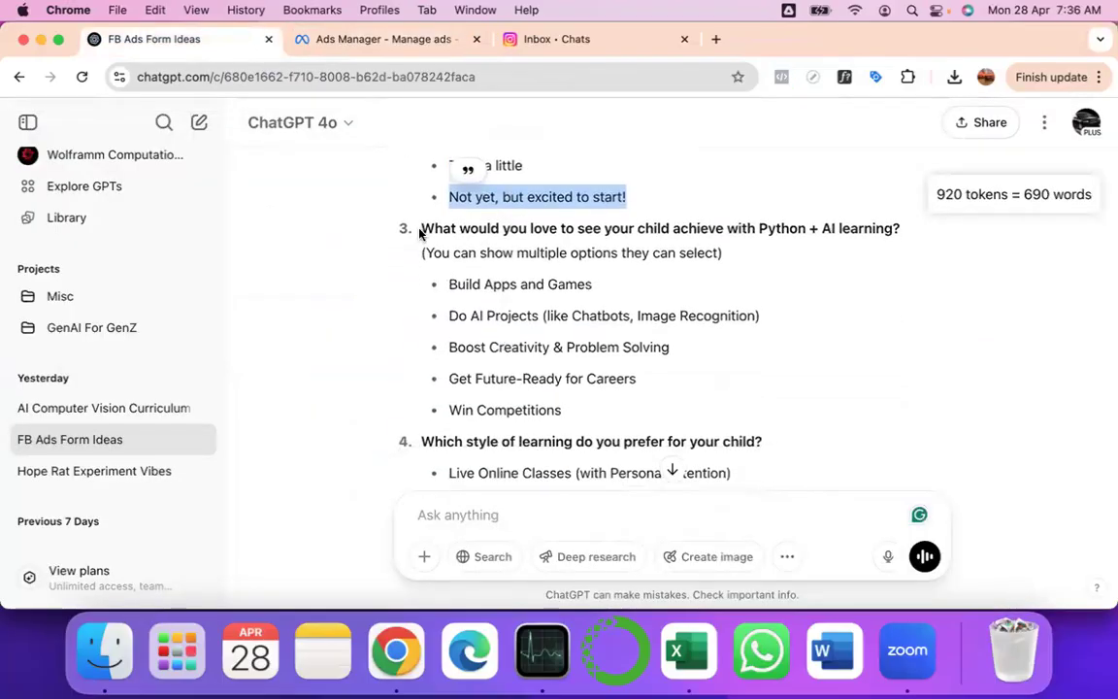
pyautogui.moveTo(419, 233); pyautogui.dragTo(896, 219)
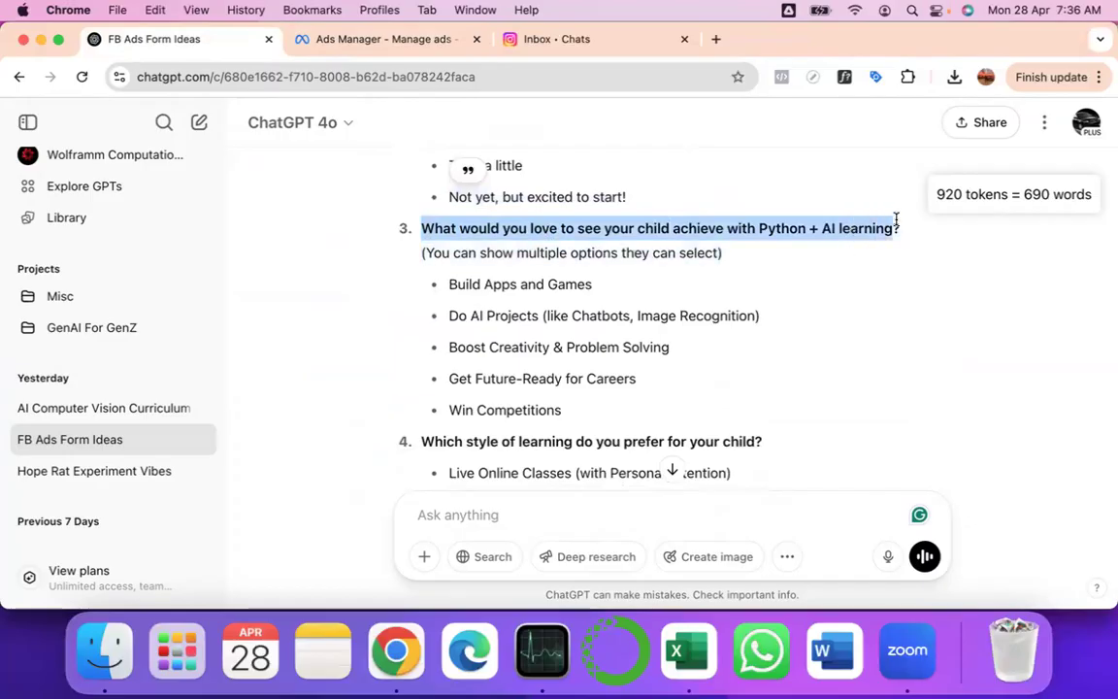
pyautogui.moveTo(894, 220); pyautogui.dragTo(898, 221)
pyautogui.press('super+c')
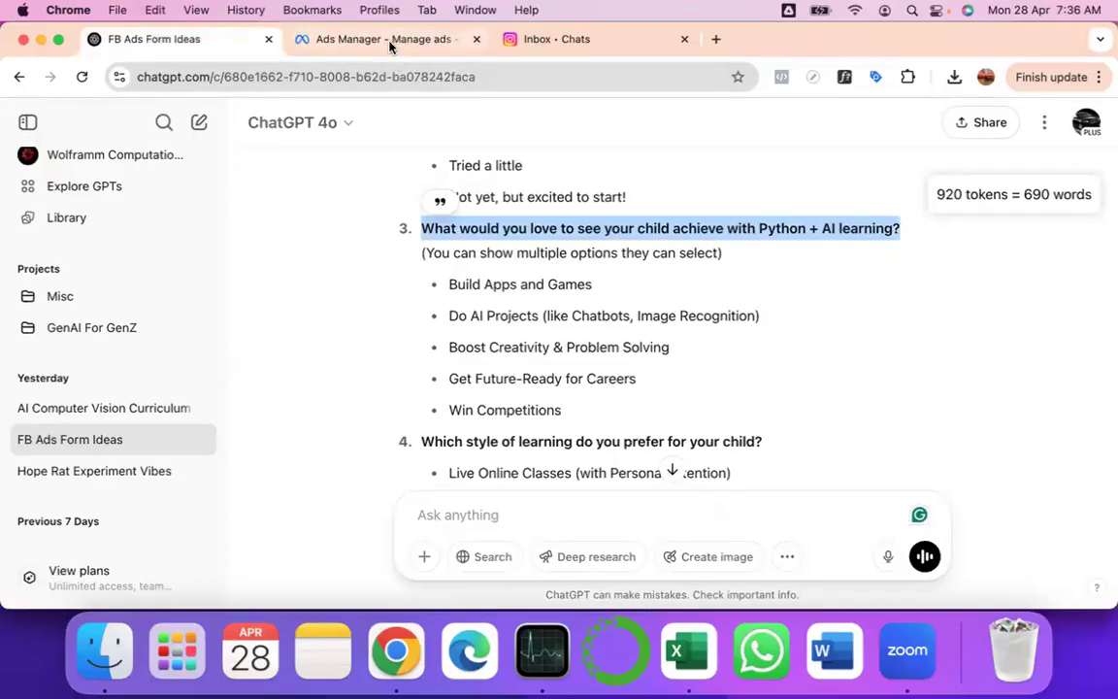
pyautogui.scroll(-3, 449, 310)
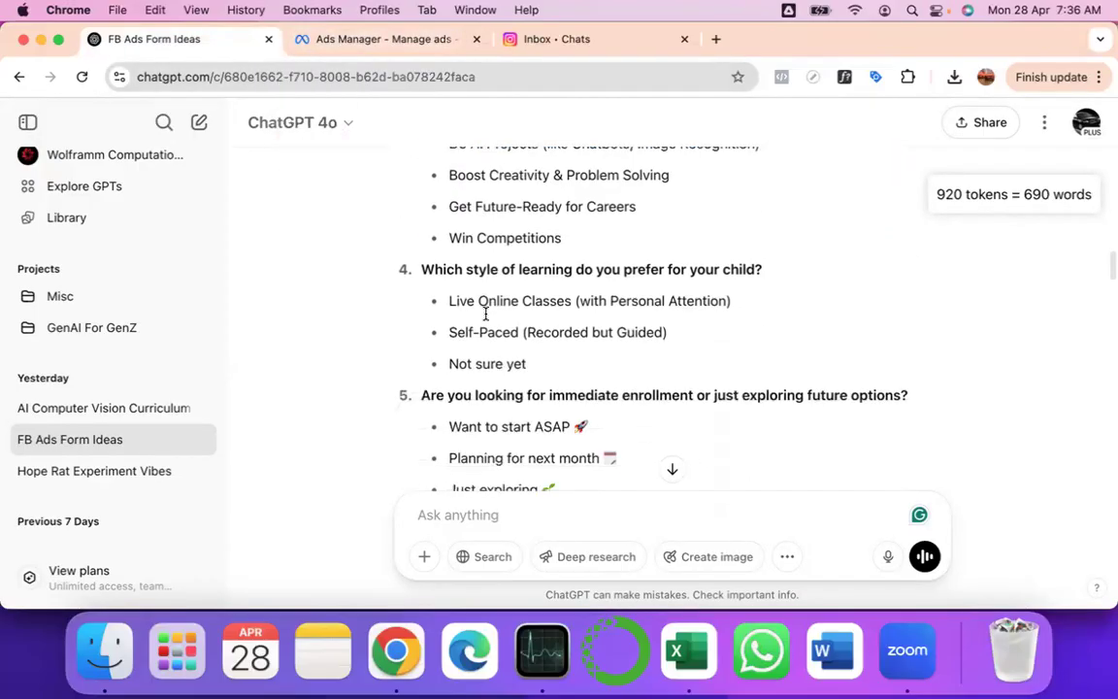
pyautogui.scroll(3, 485, 321)
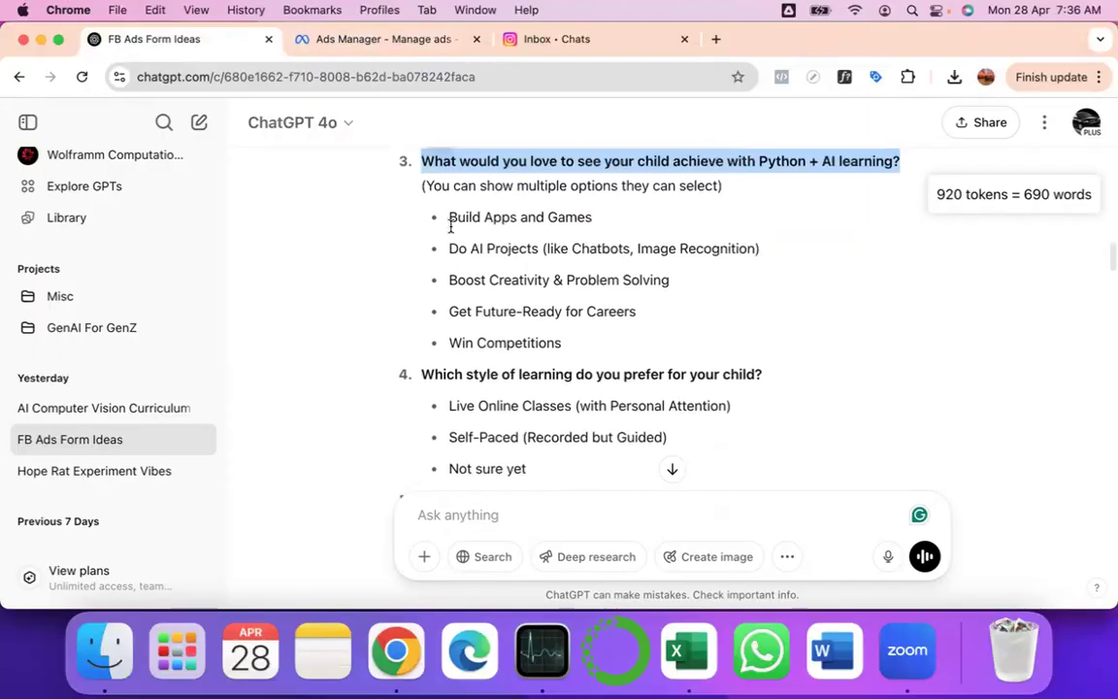
pyautogui.click(344, 40)
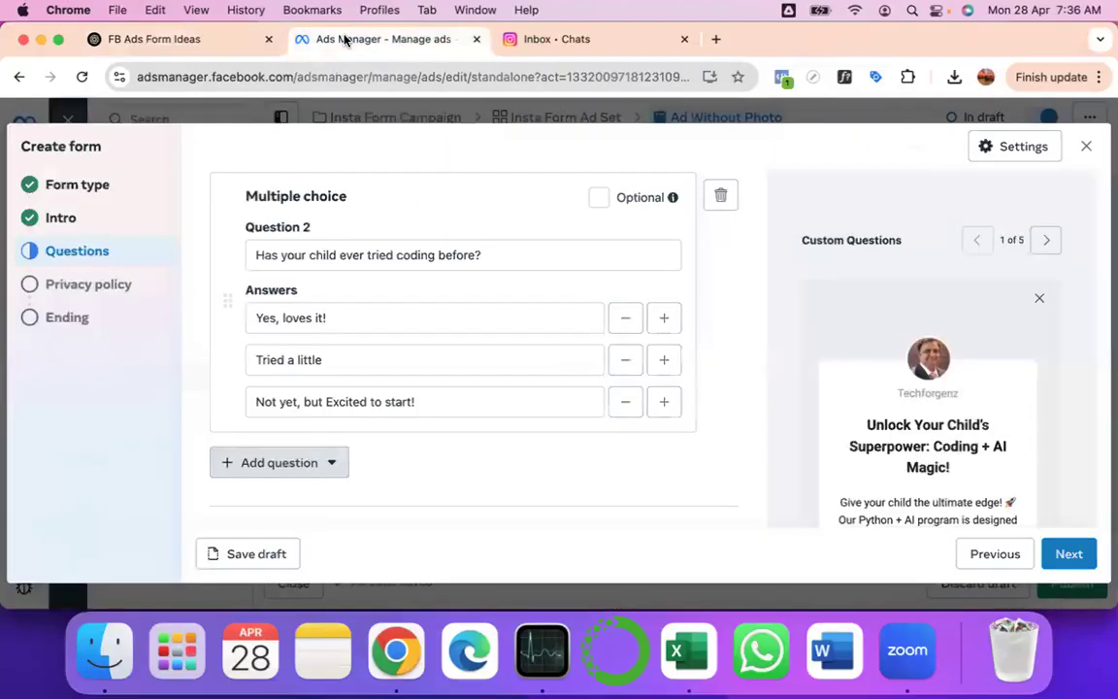
# - Add multiple-choice Question 3 with the pasted Python + AI learning question, removing a stray block
pyautogui.click(275, 461)
pyautogui.click(275, 463)
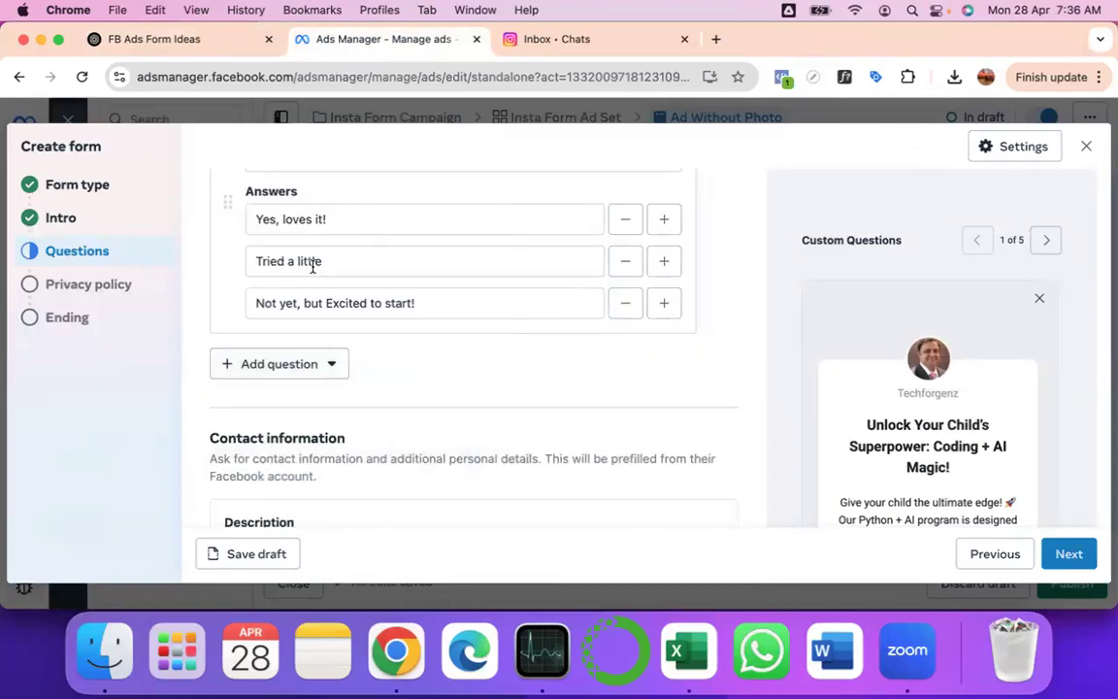
pyautogui.scroll(-2, 344, 264)
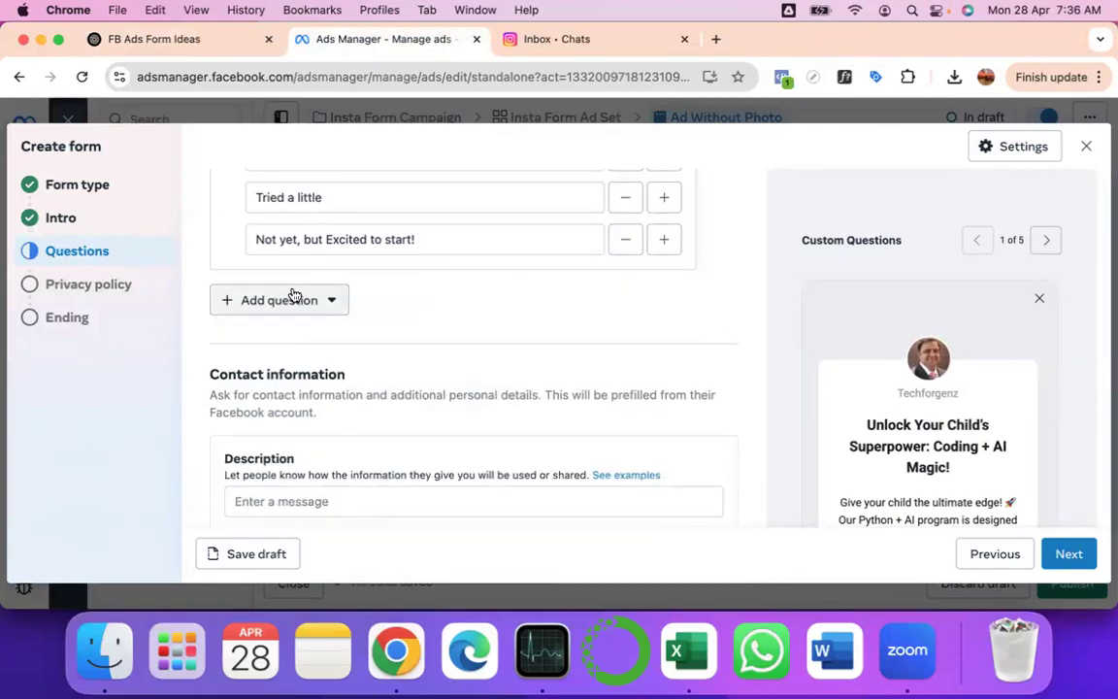
pyautogui.click(289, 304)
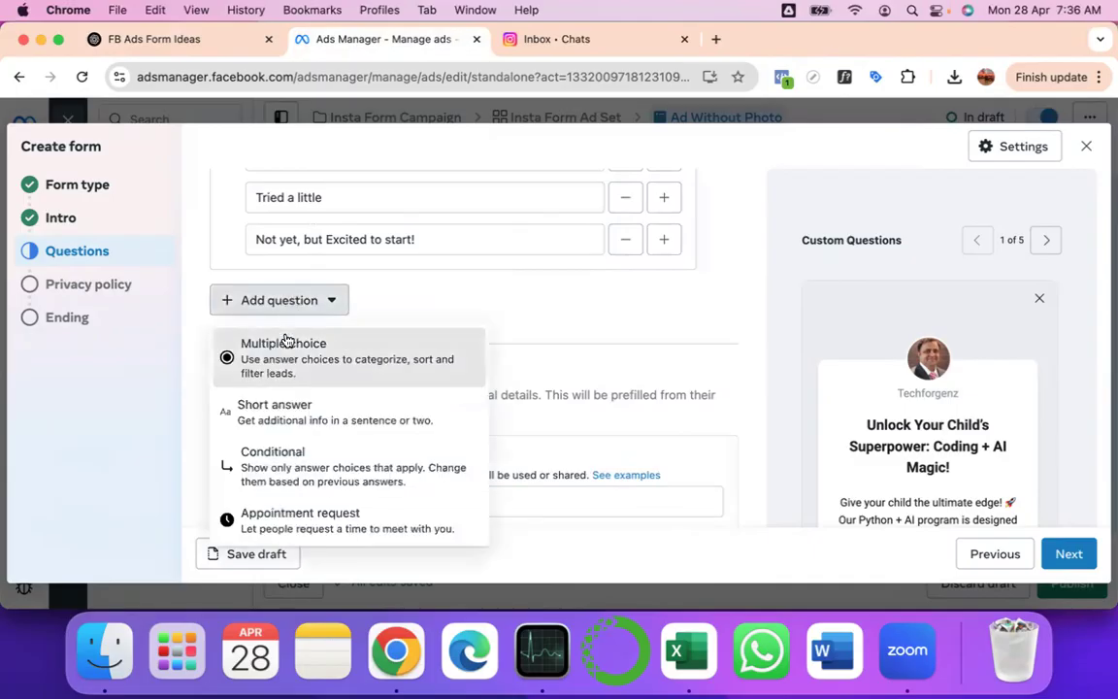
pyautogui.click(287, 342)
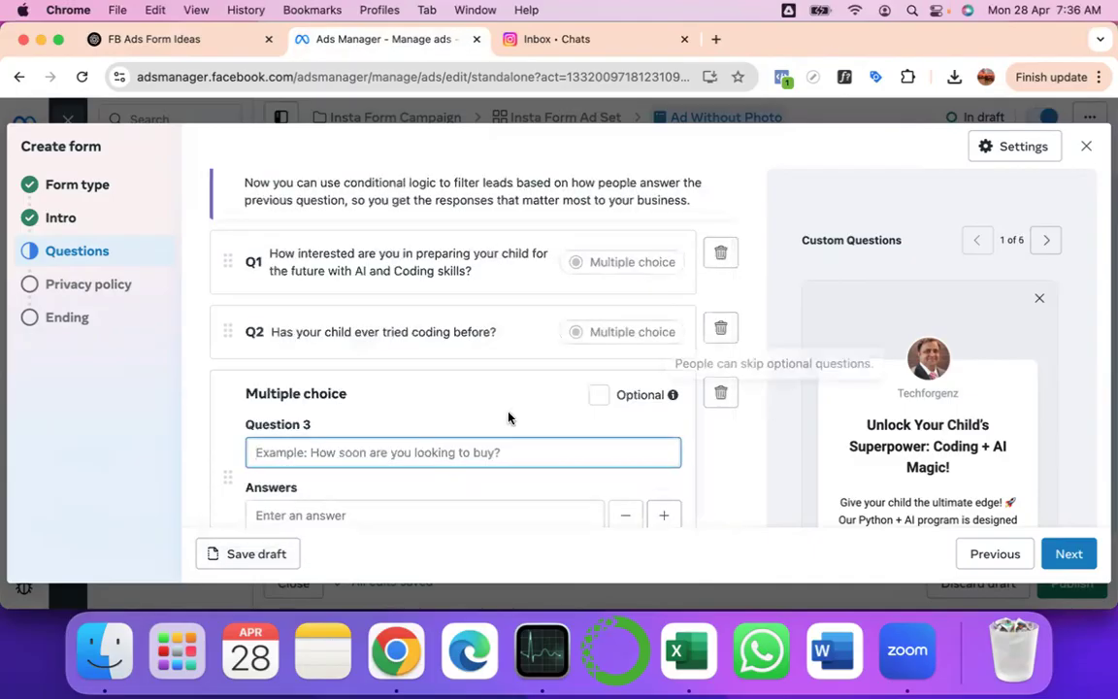
pyautogui.scroll(-2, 510, 418)
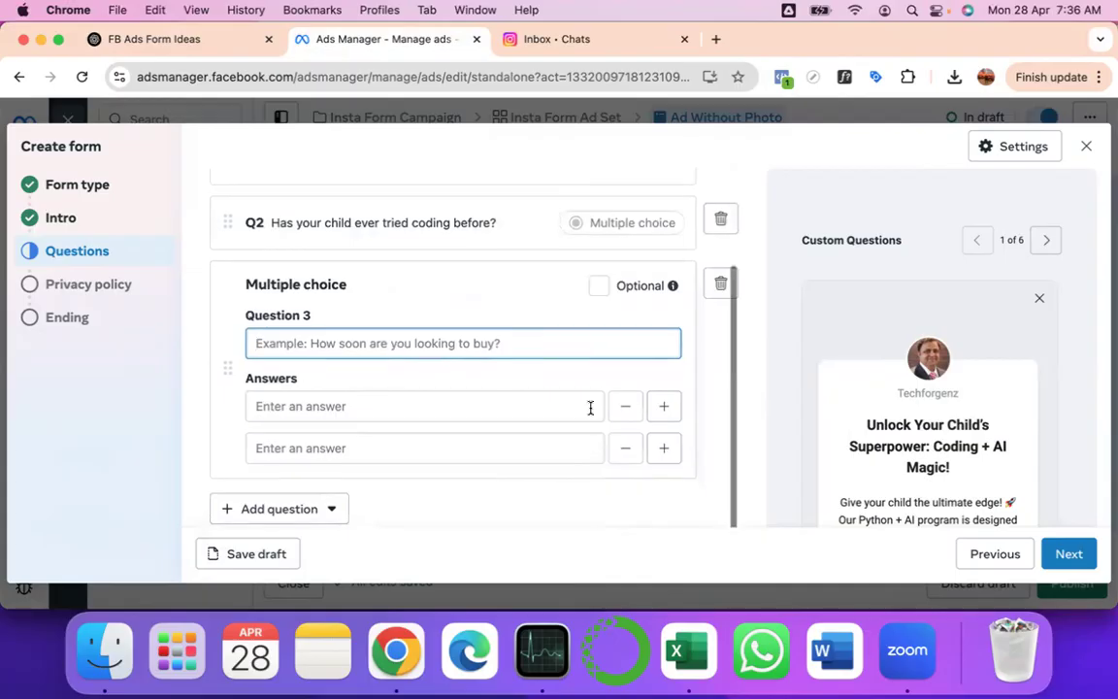
pyautogui.click(719, 285)
pyautogui.click(251, 288)
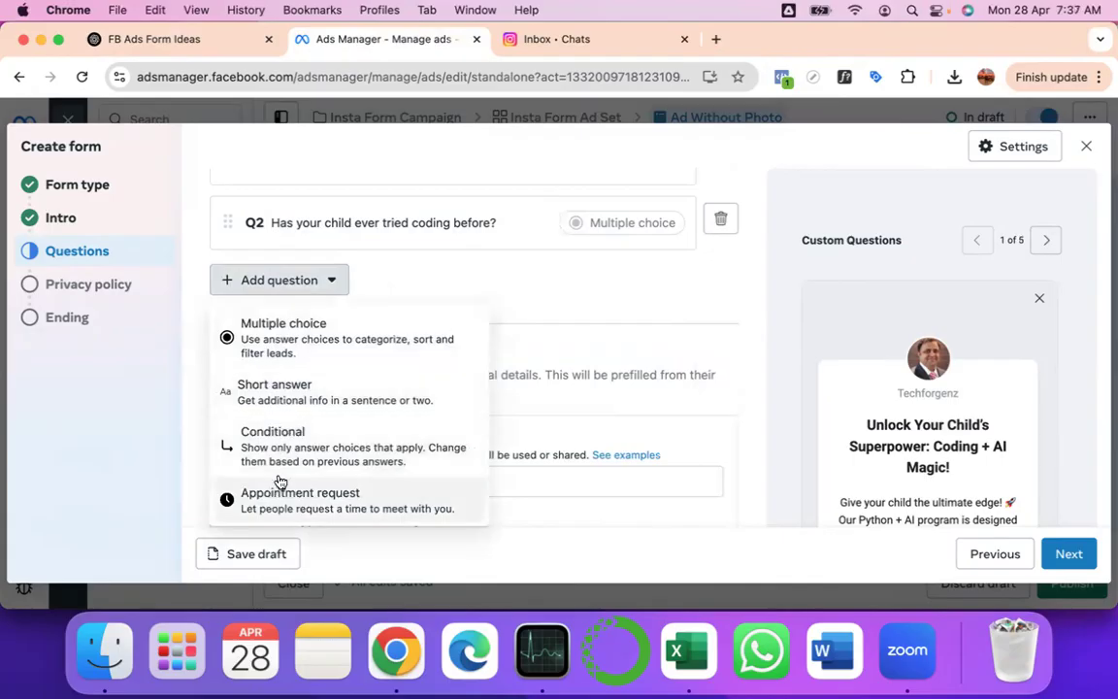
pyautogui.click(292, 339)
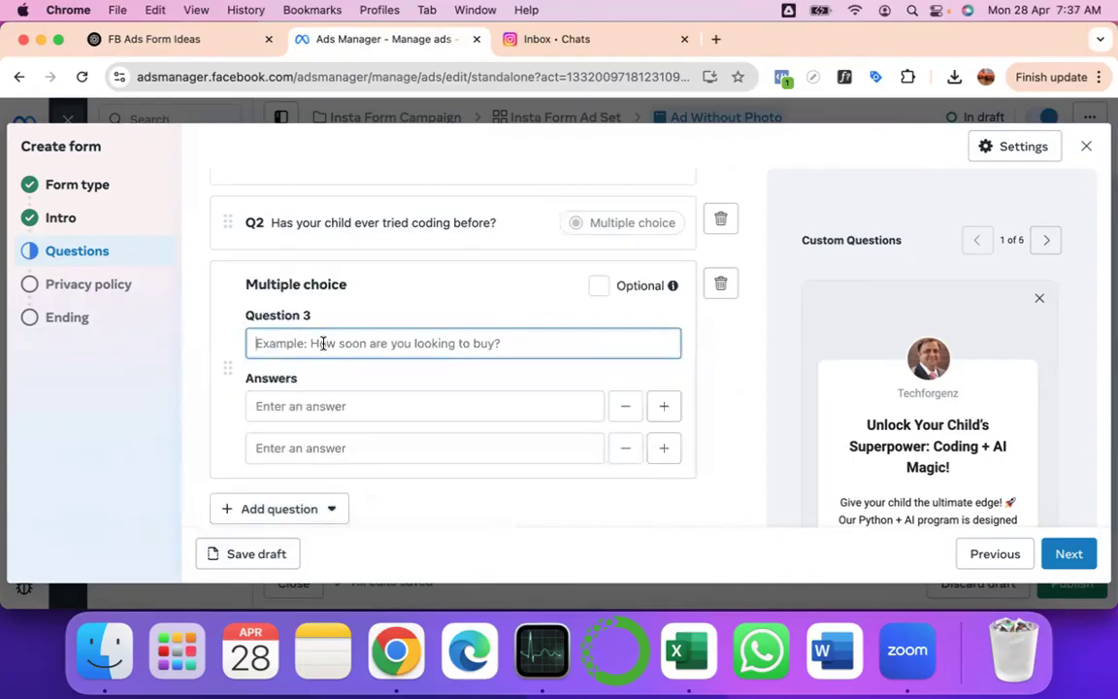
pyautogui.press('super+v')
# - Paste 'Build Apps and Games' from ChatGPT as Question 3's first answer
pyautogui.click(387, 406)
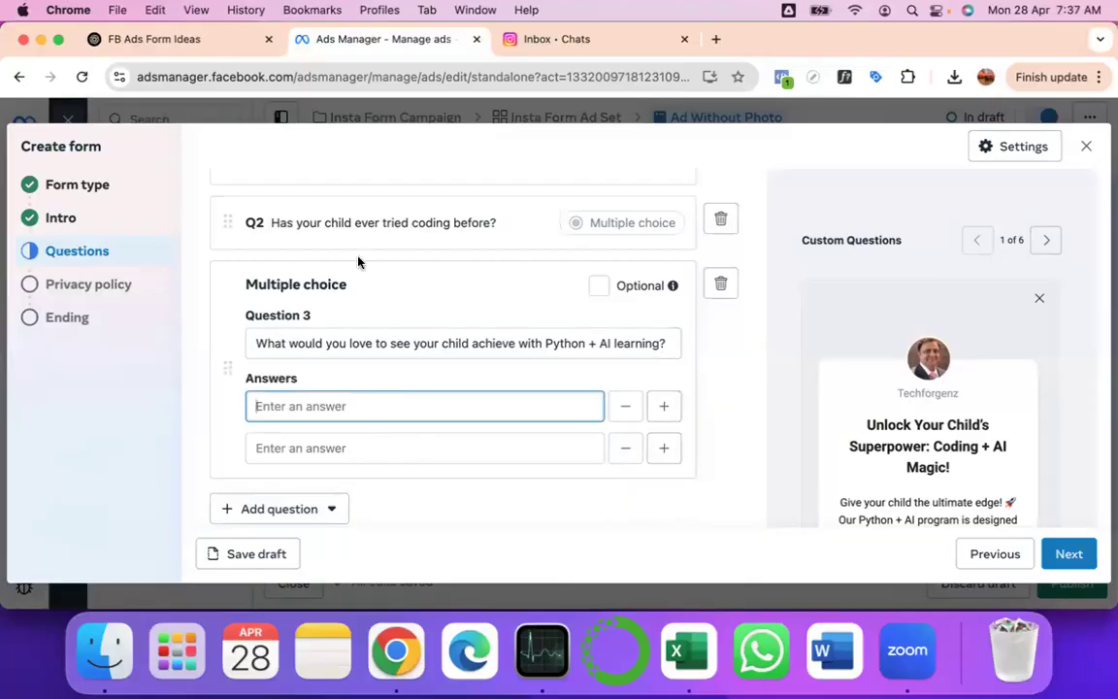
pyautogui.click(187, 46)
pyautogui.click(452, 250)
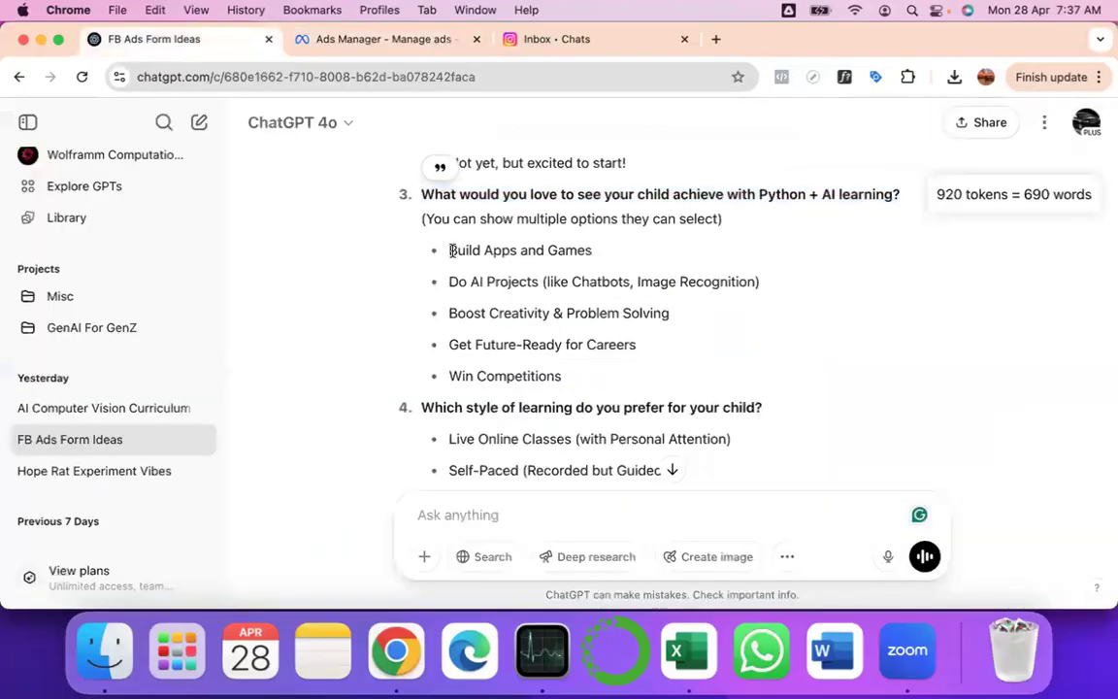
pyautogui.moveTo(452, 251); pyautogui.dragTo(571, 250)
pyautogui.press('super+c')
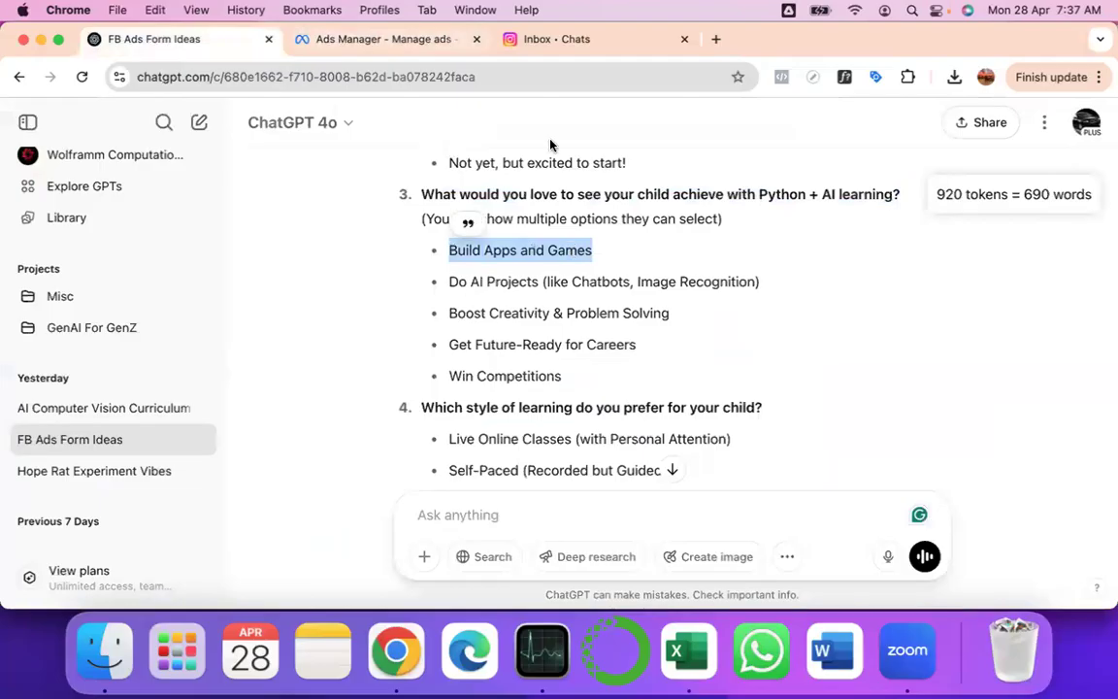
pyautogui.hotkey('ctrl', 'Tab')
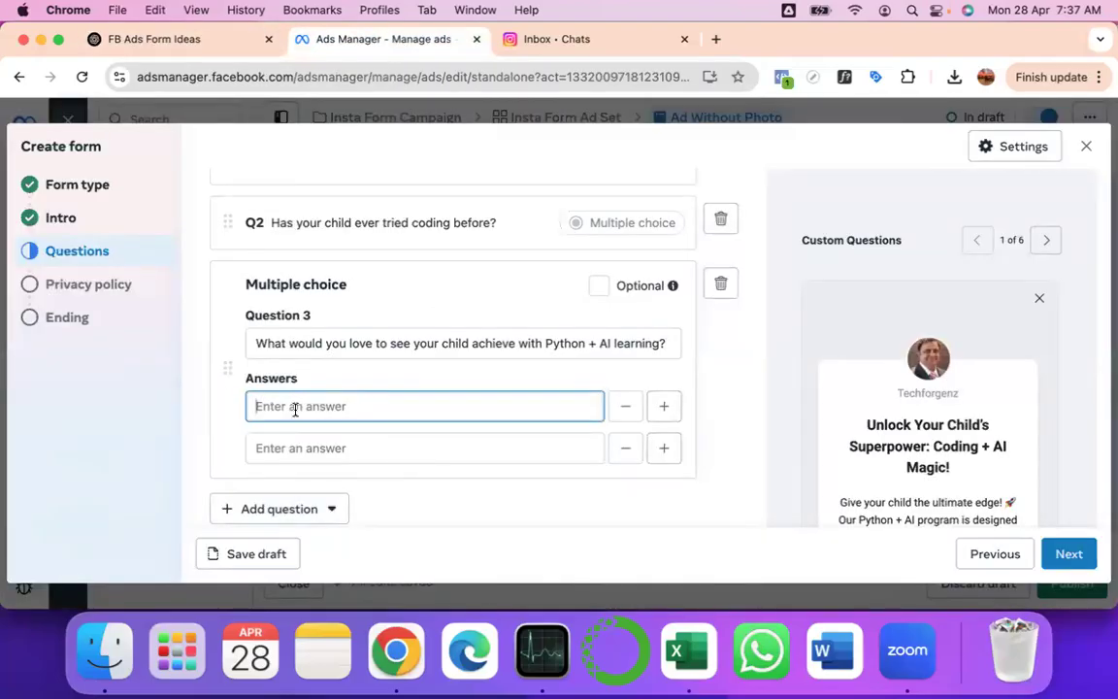
pyautogui.press('super+v')
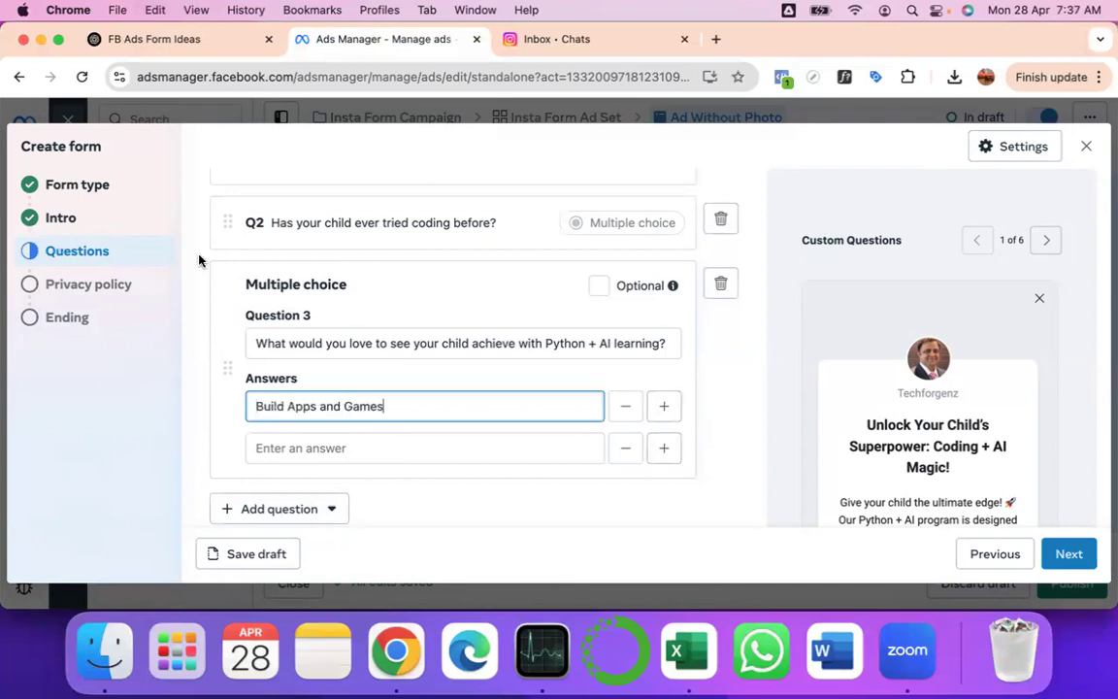
# - Paste the 'Do AI Projects' answer as the second option
pyautogui.click(141, 38)
pyautogui.moveTo(451, 282); pyautogui.dragTo(794, 292)
pyautogui.press('super+c')
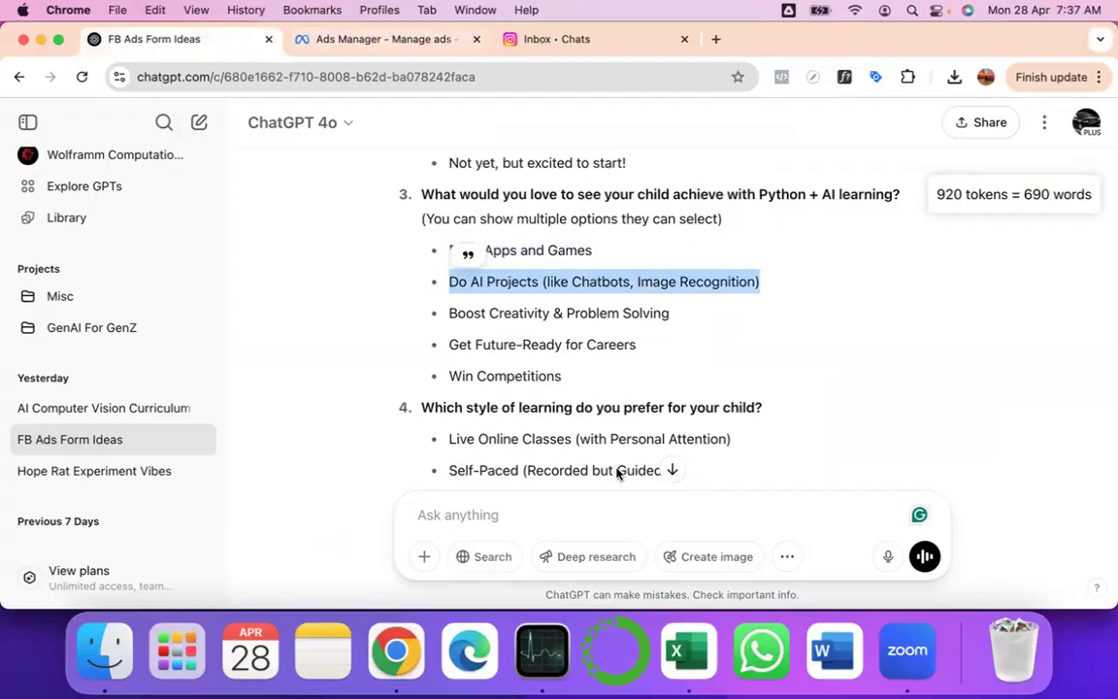
pyautogui.click(364, 41)
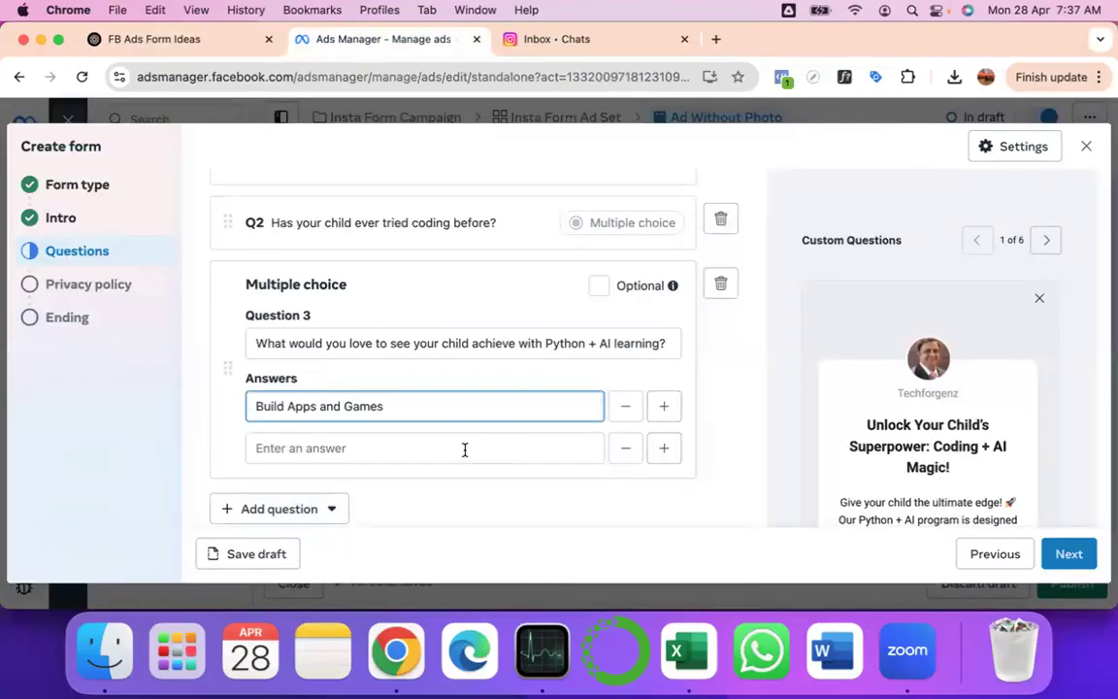
pyautogui.click(465, 448)
pyautogui.press('super+v')
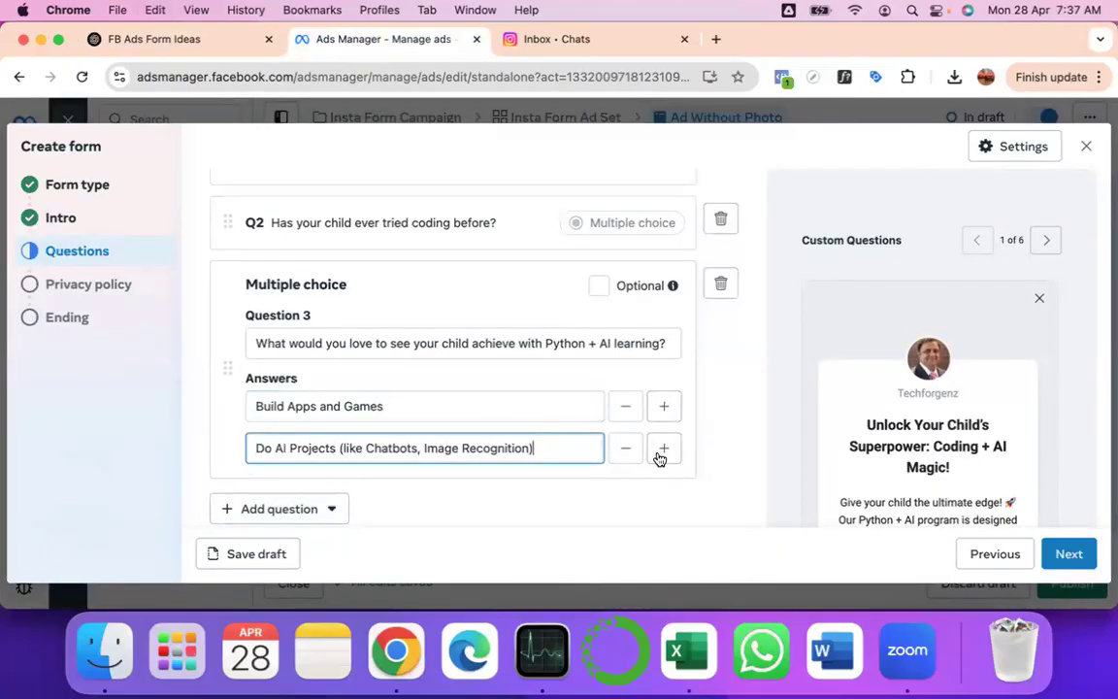
# - Add a third answer row with 'Get Future-Ready for Careers' copied from ChatGPT
pyautogui.click(666, 453)
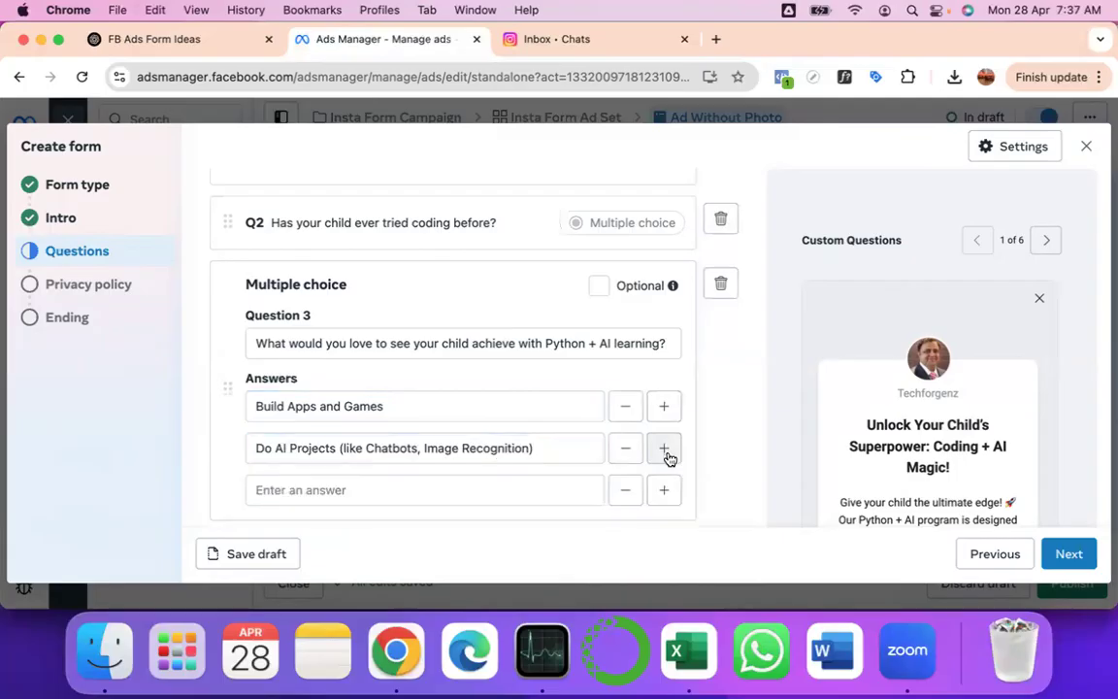
pyautogui.click(194, 39)
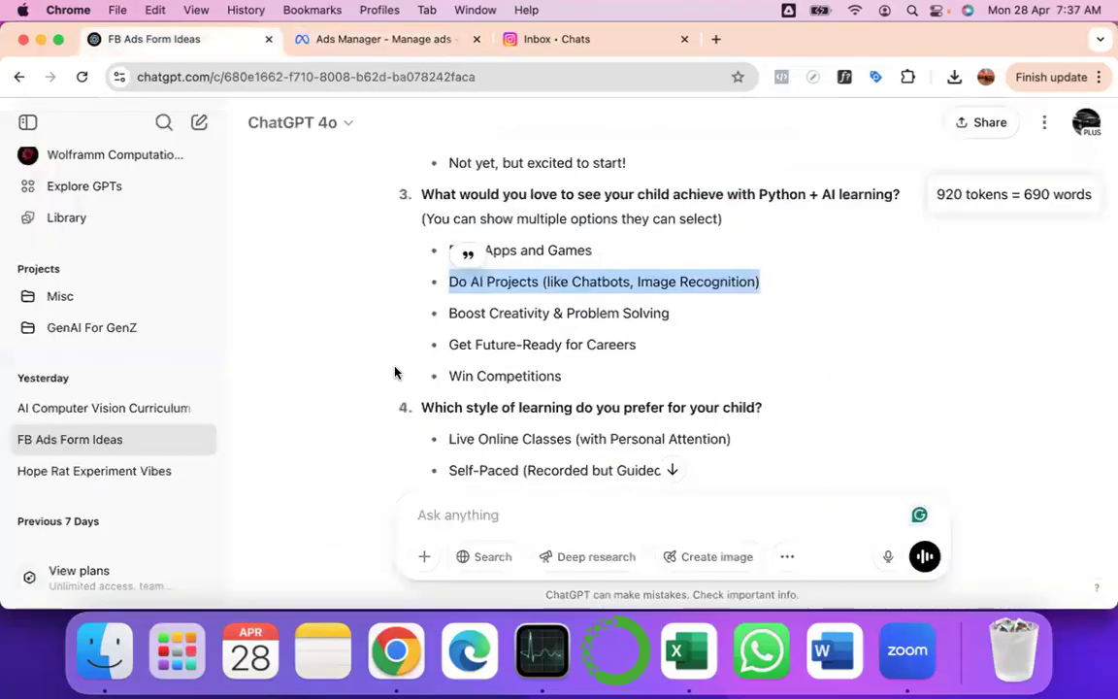
pyautogui.scroll(-2, 394, 372)
pyautogui.tripleClick(516, 271)
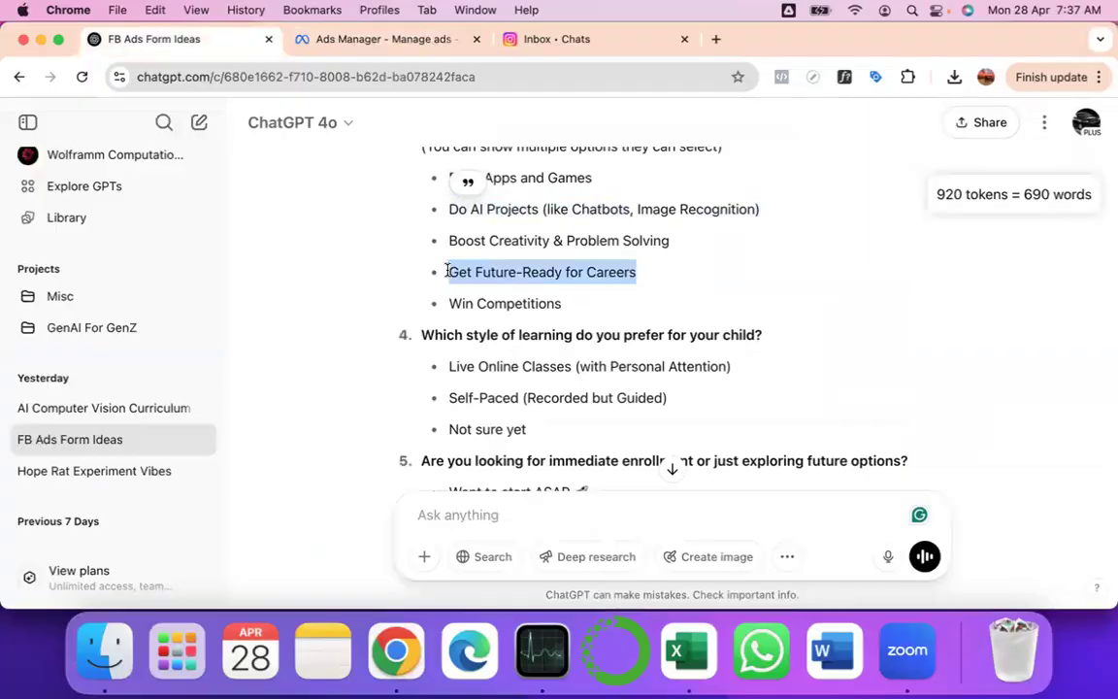
pyautogui.press('super+c')
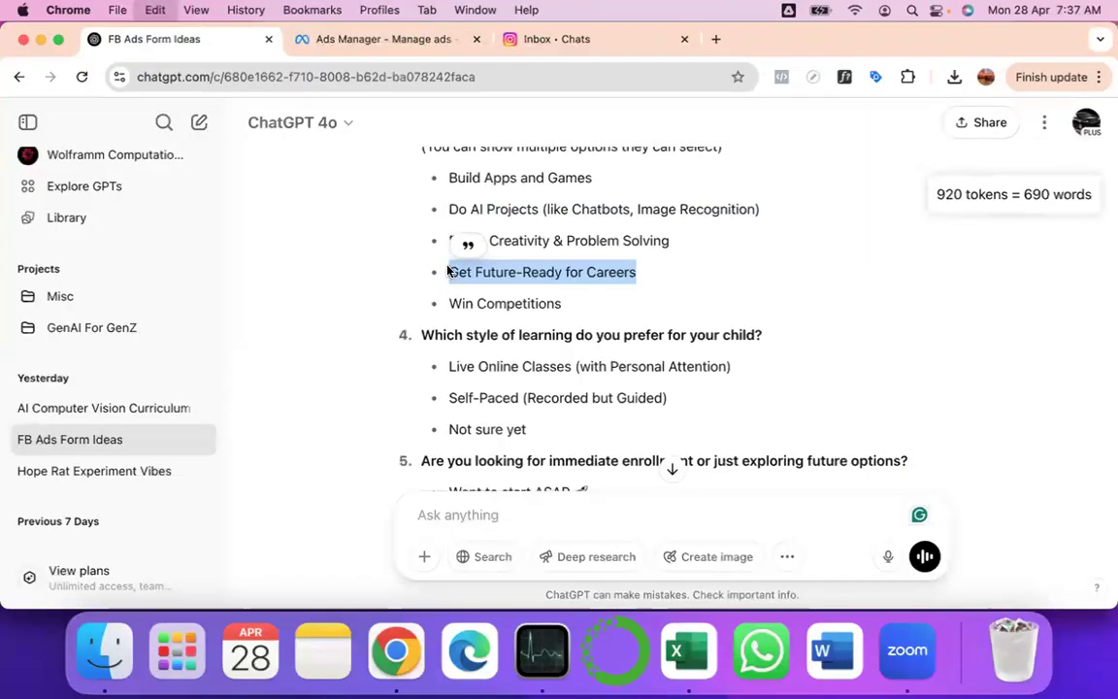
pyautogui.click(420, 40)
pyautogui.click(367, 487)
pyautogui.press('super+v')
# - Add a fourth answer 'All of the above'
pyautogui.click(665, 490)
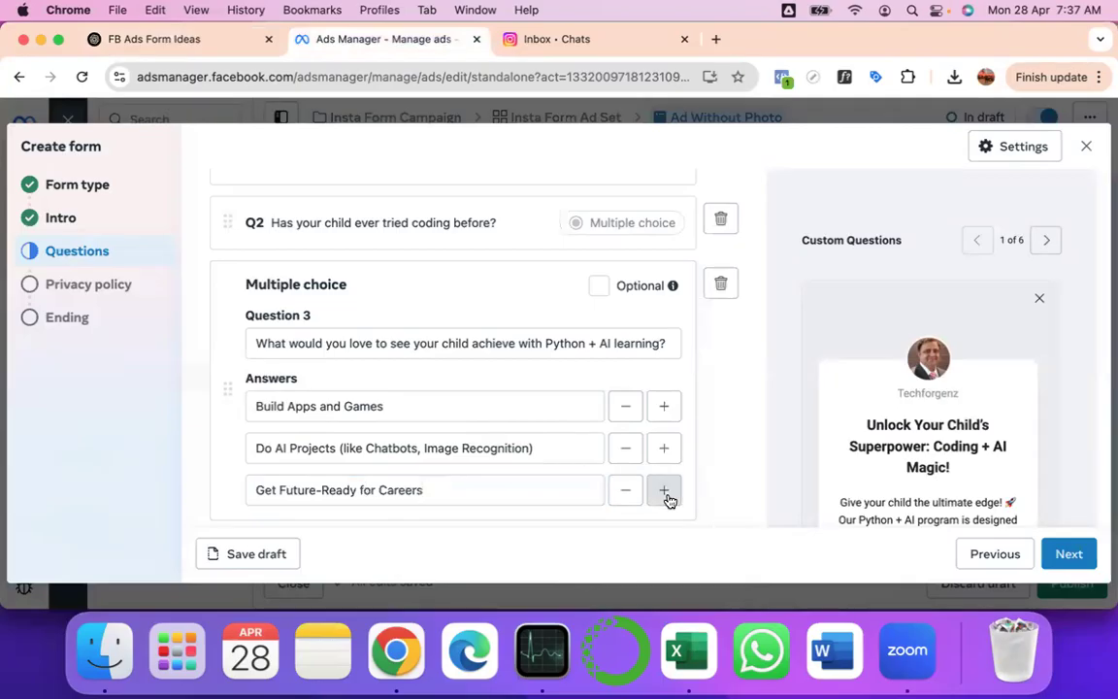
pyautogui.scroll(-1, 420, 520)
pyautogui.click(352, 469)
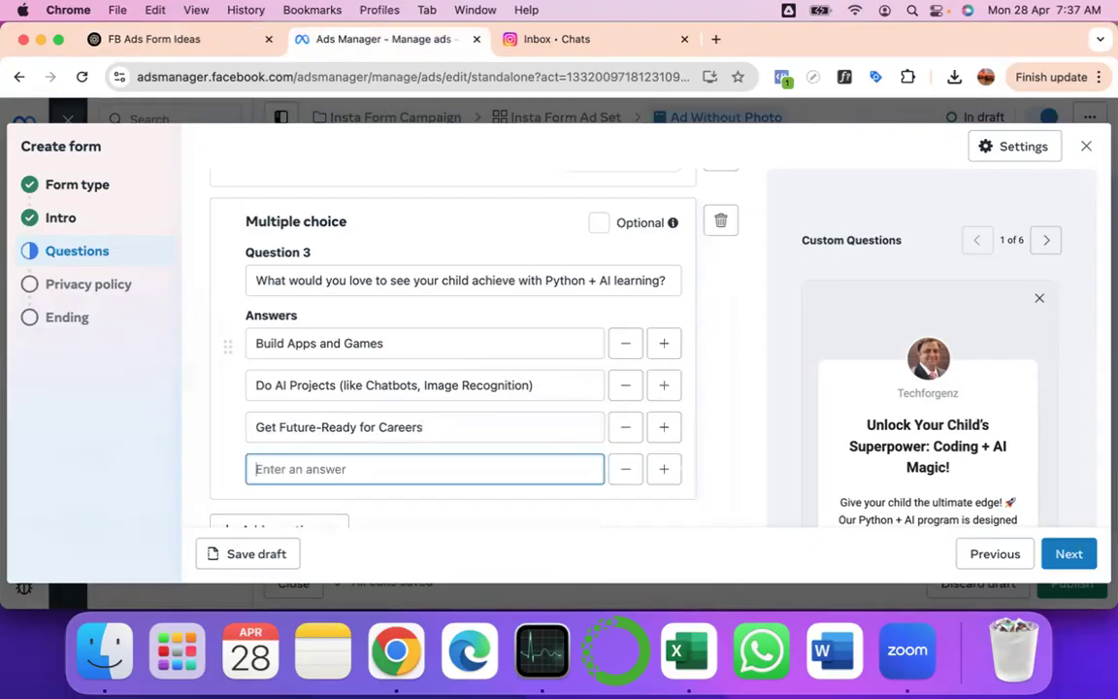
pyautogui.write('All of the above')
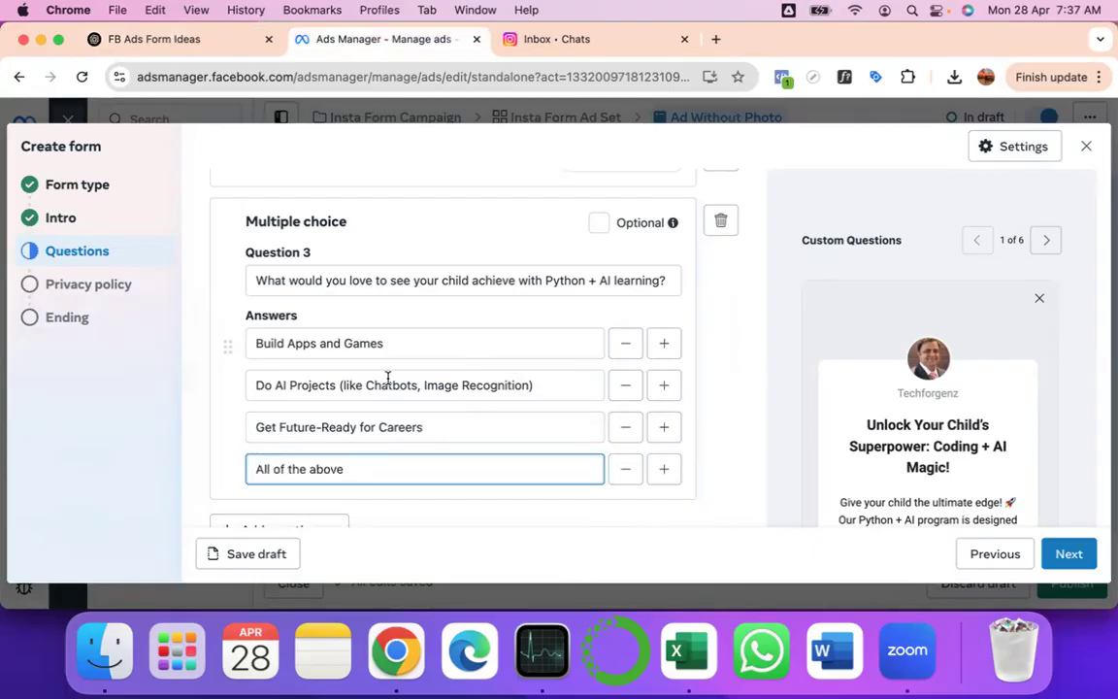
# - Copy the question 5 wording from the ChatGPT suggestions
pyautogui.click(197, 37)
pyautogui.scroll(-3, 371, 337)
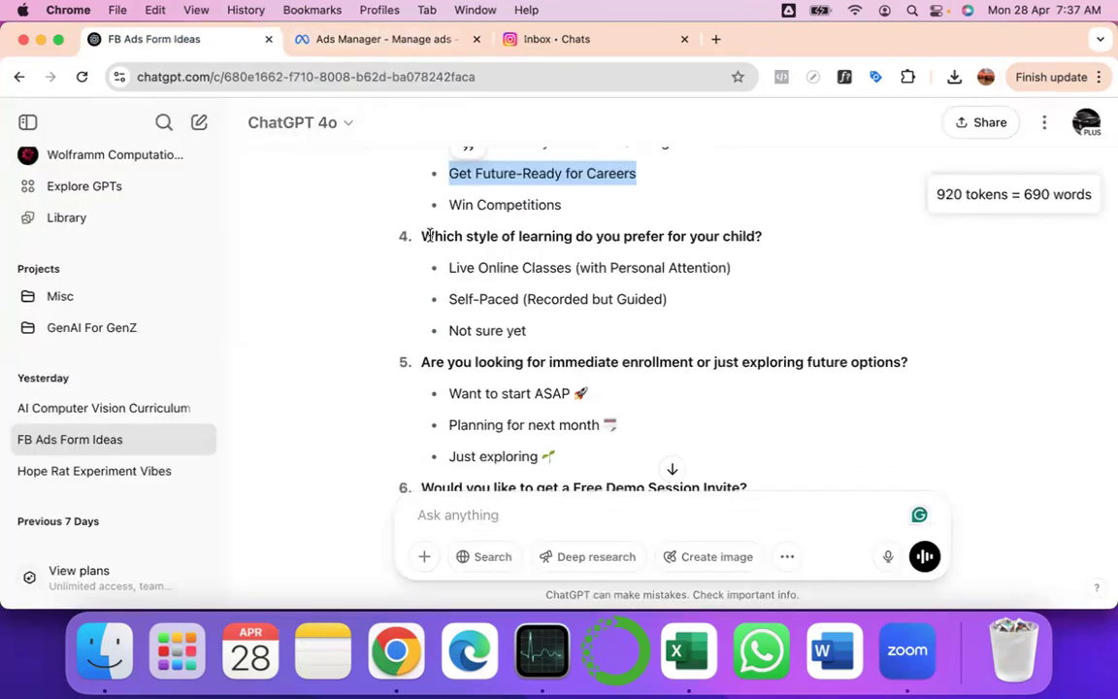
pyautogui.click(429, 235)
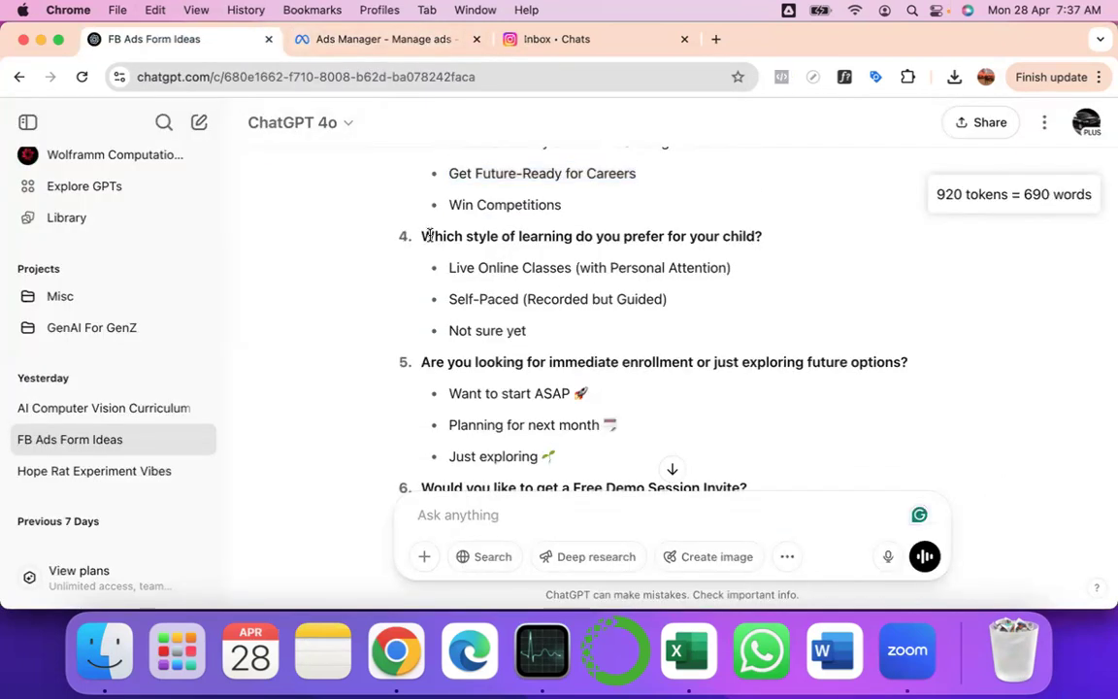
pyautogui.scroll(-2, 605, 375)
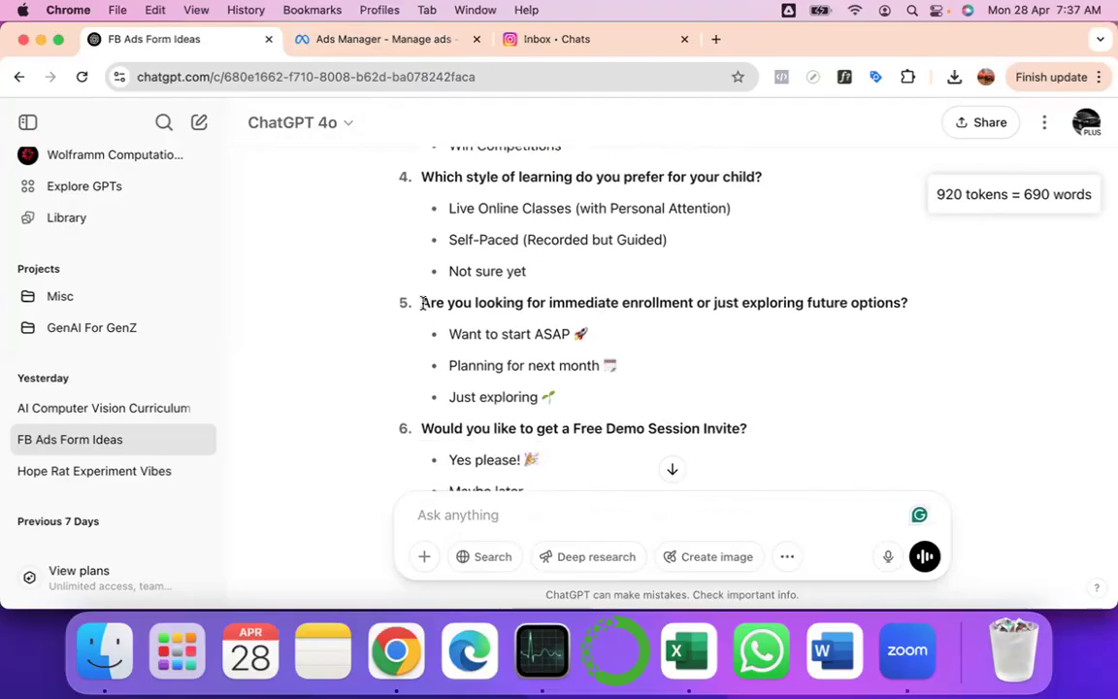
pyautogui.moveTo(424, 303); pyautogui.dragTo(909, 303)
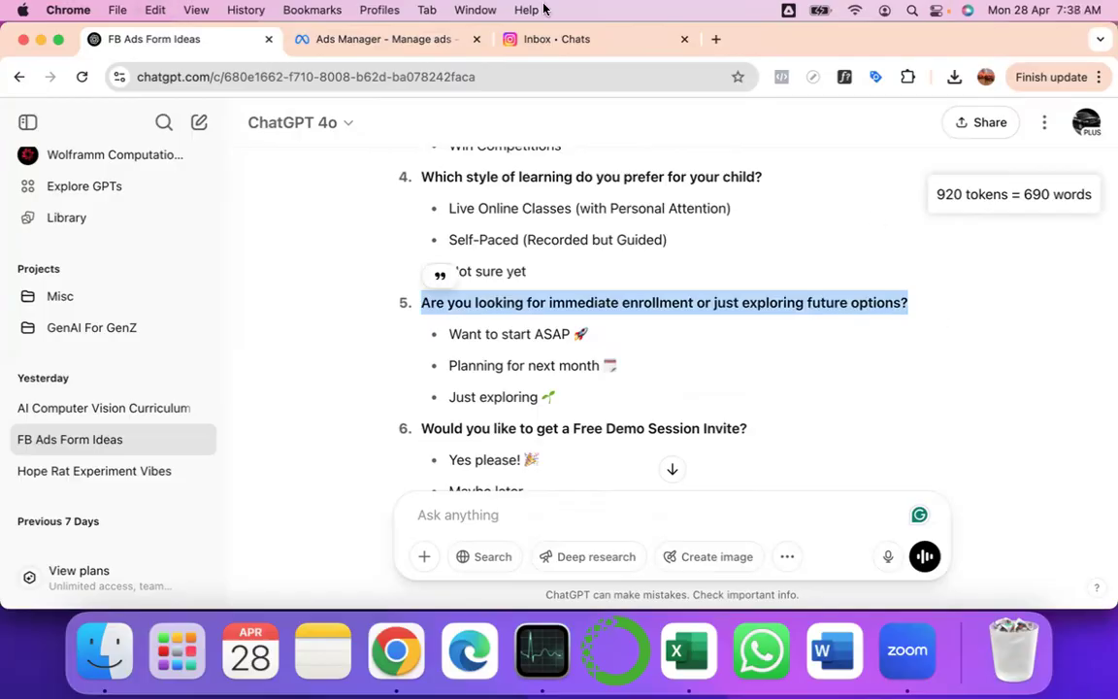
pyautogui.click(377, 37)
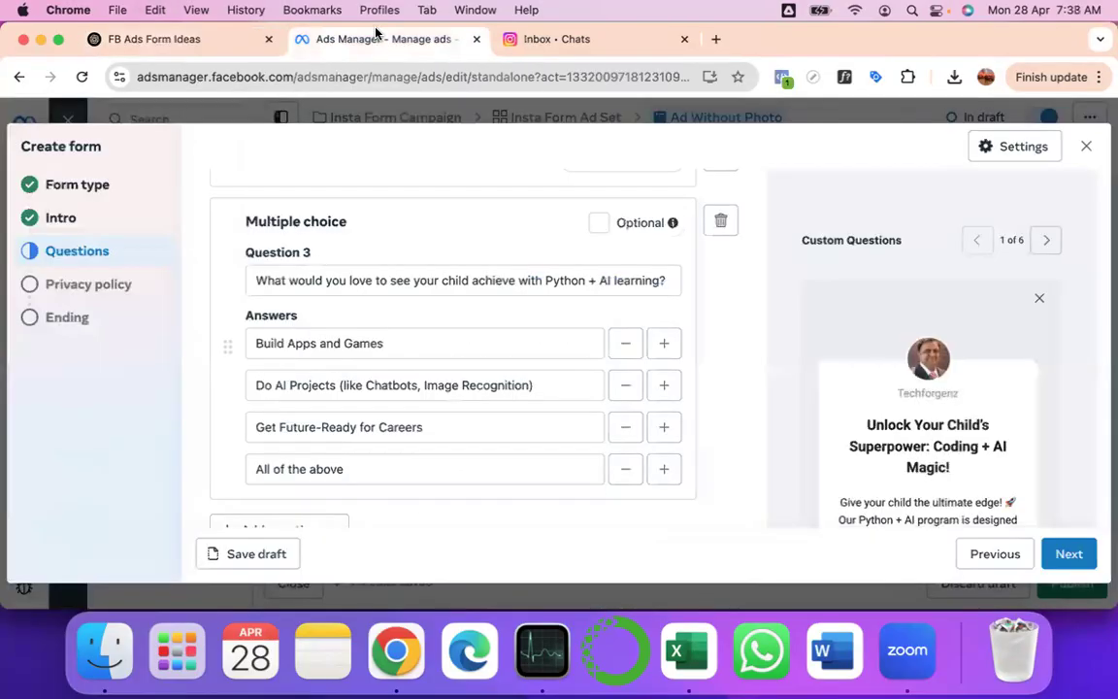
pyautogui.click(283, 480)
pyautogui.scroll(-2, 718, 428)
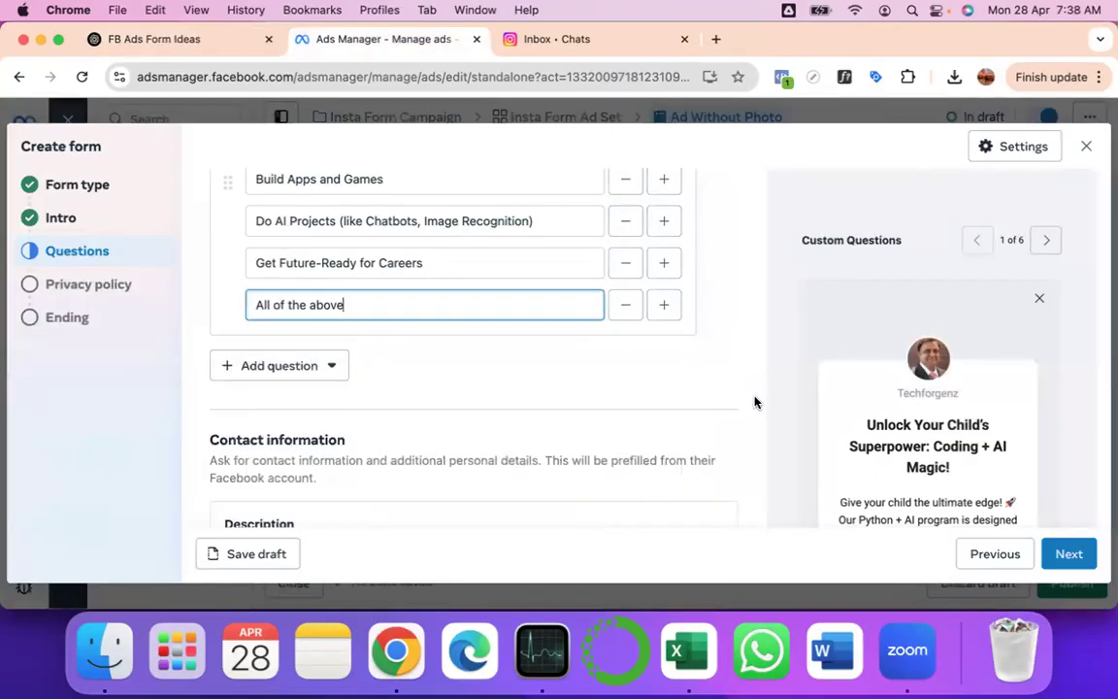
# - Add a multiple-choice enrollment question with first answer 'Want to start ASAP 🚀' pasted from ChatGPT
pyautogui.click(296, 366)
pyautogui.click(336, 156)
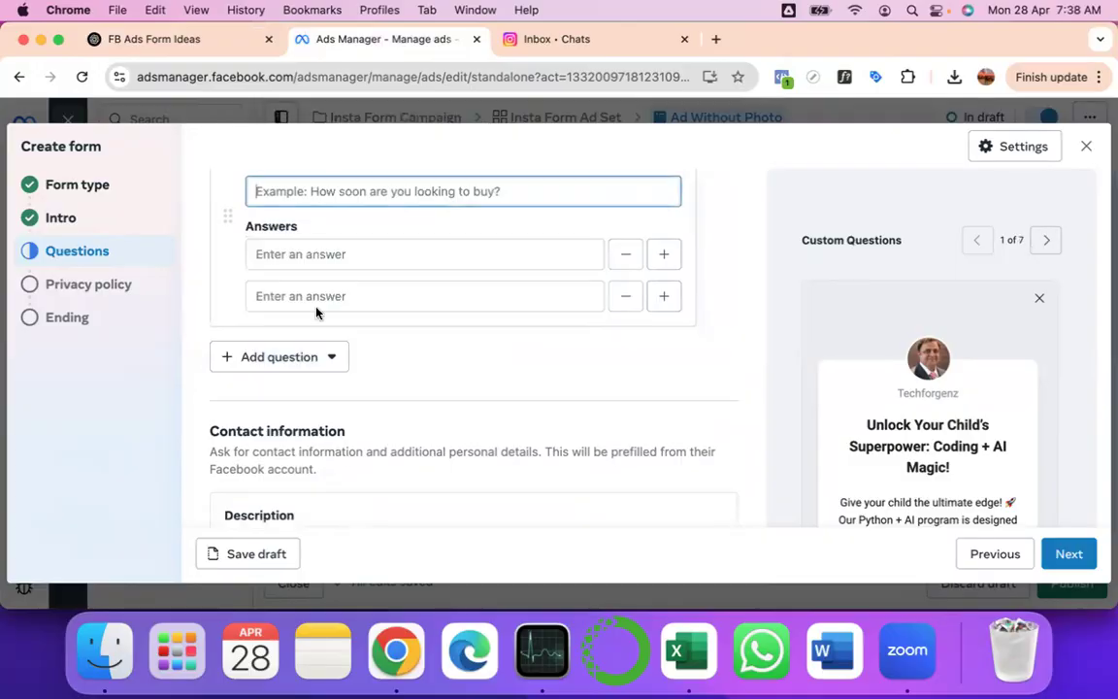
pyautogui.press('super+v')
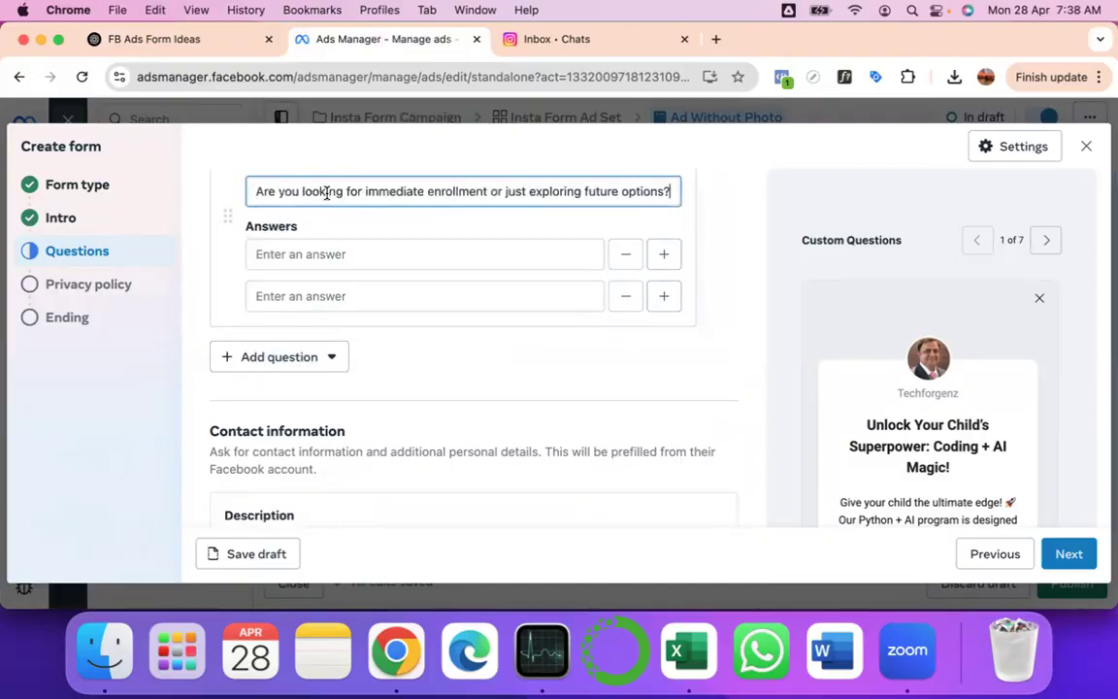
pyautogui.click(207, 38)
pyautogui.moveTo(449, 334); pyautogui.dragTo(595, 339)
pyautogui.press('super+c')
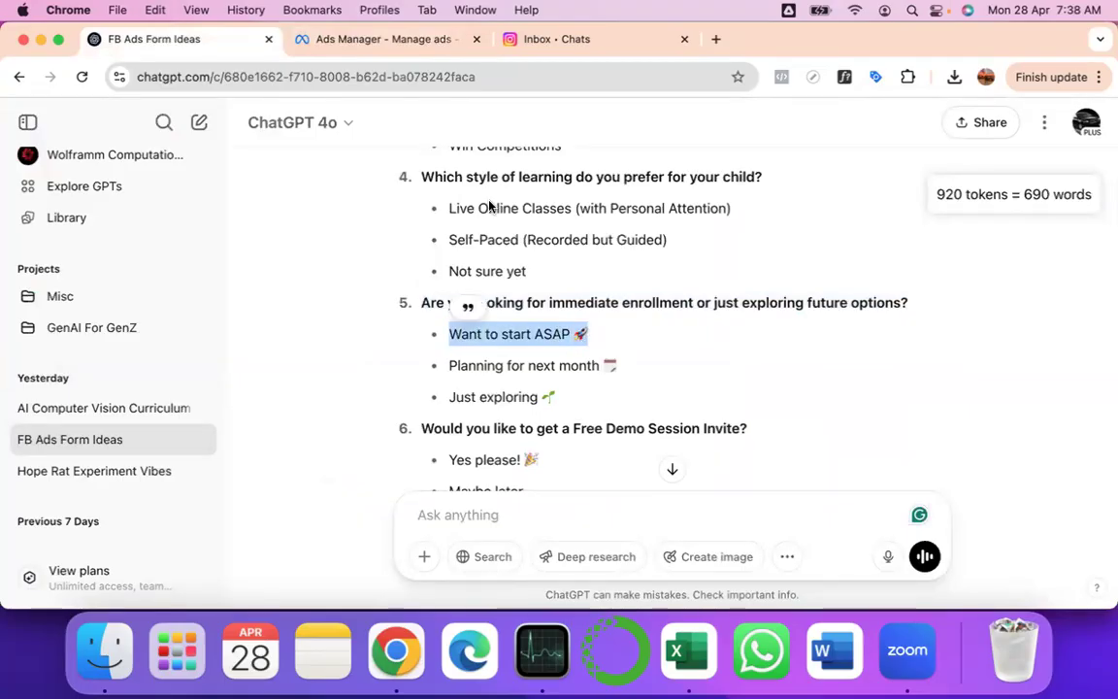
pyautogui.click(355, 41)
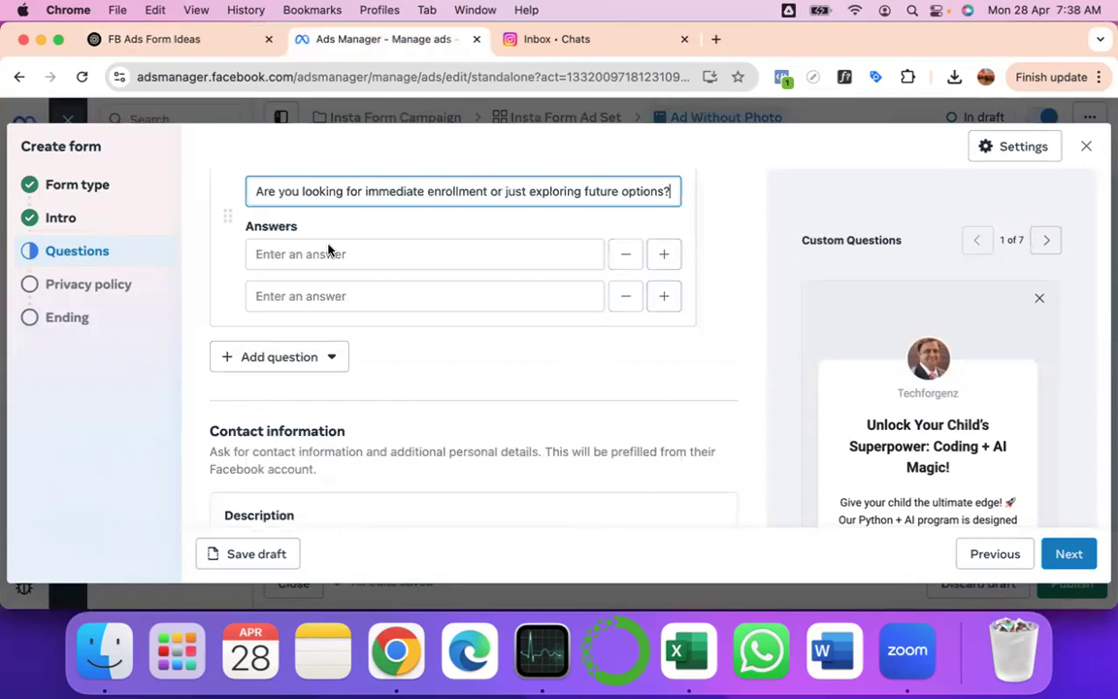
pyautogui.click(309, 256)
pyautogui.press('super+v')
# - Paste 'Planning for next month 📅' as the second answer
pyautogui.click(180, 51)
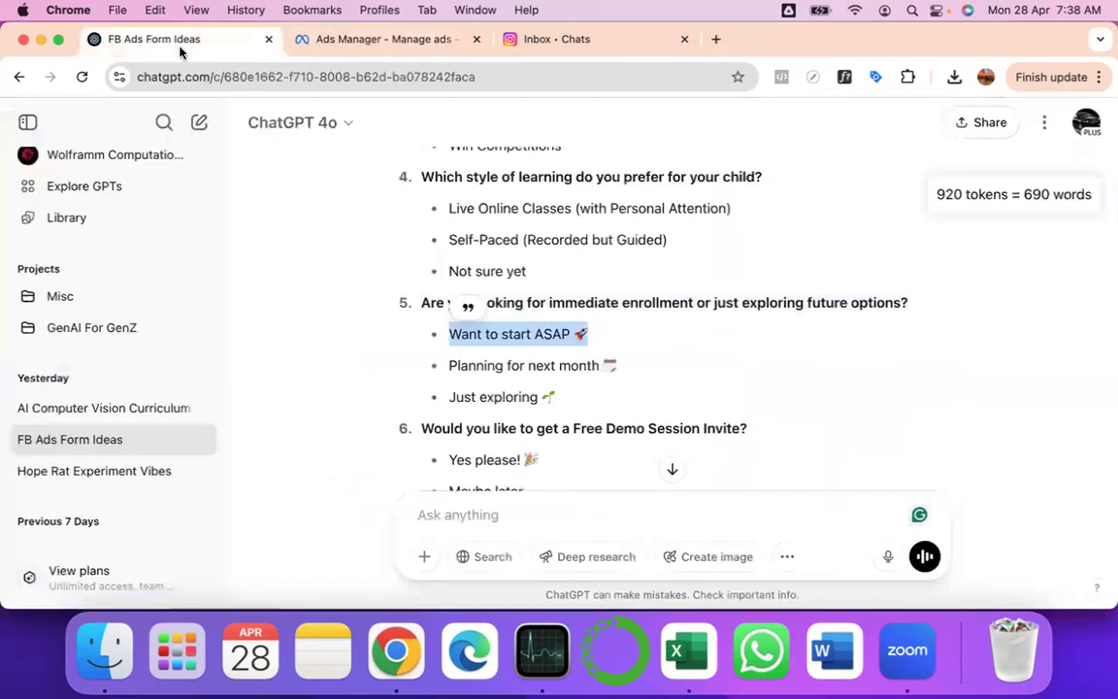
pyautogui.moveTo(644, 375); pyautogui.dragTo(448, 367)
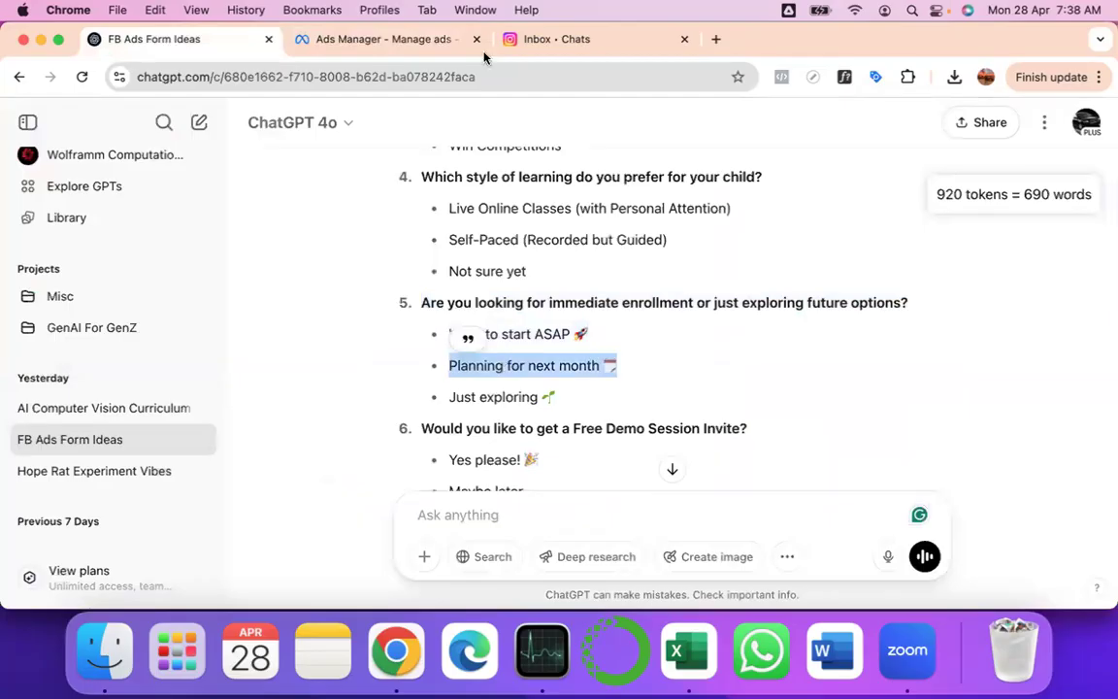
pyautogui.click(435, 46)
pyautogui.click(300, 299)
pyautogui.press('super+v')
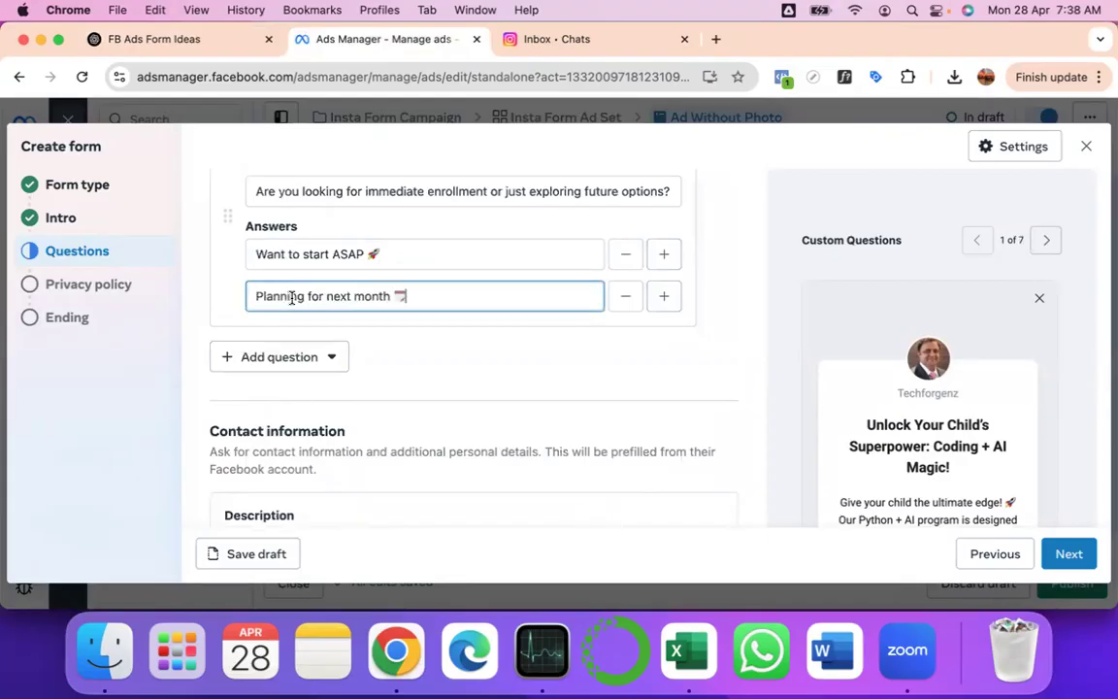
# - Copy the free demo session question from the ChatGPT suggestions
pyautogui.click(218, 48)
pyautogui.scroll(-2, 486, 284)
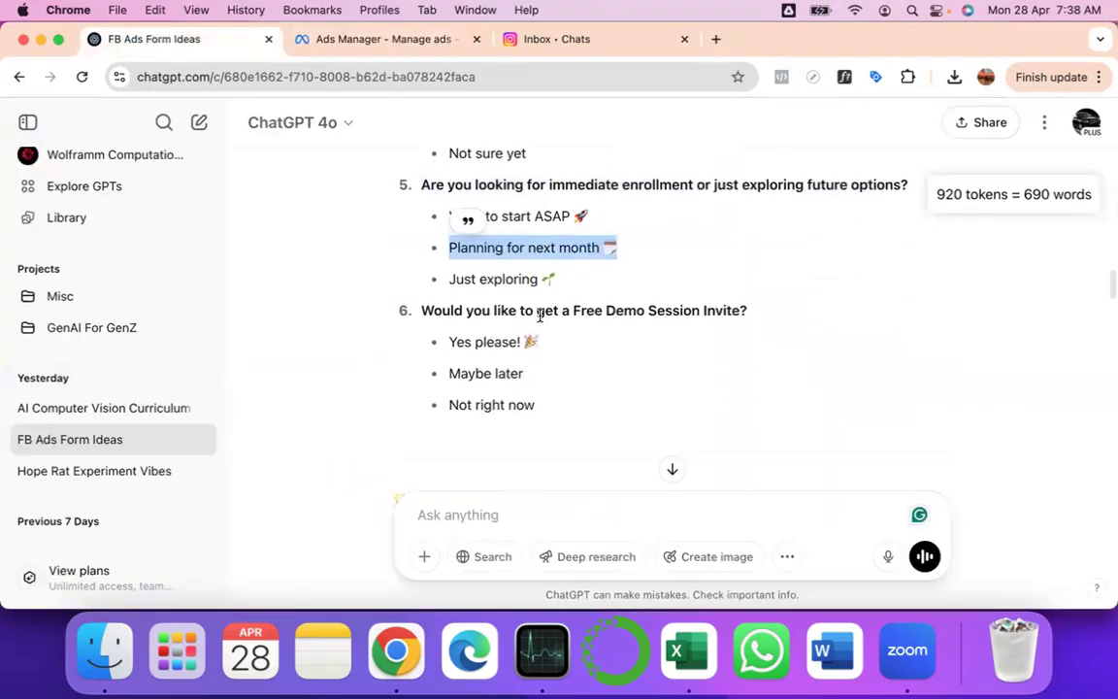
pyautogui.doubleClick(434, 311)
pyautogui.moveTo(434, 310); pyautogui.dragTo(747, 310)
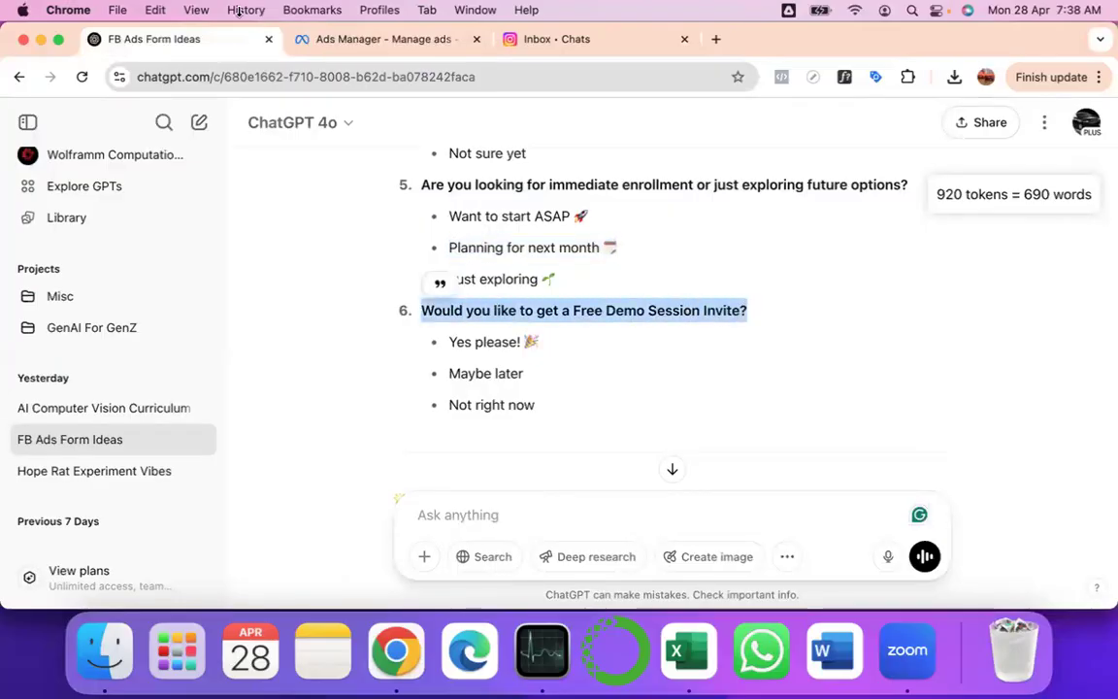
pyautogui.click(347, 39)
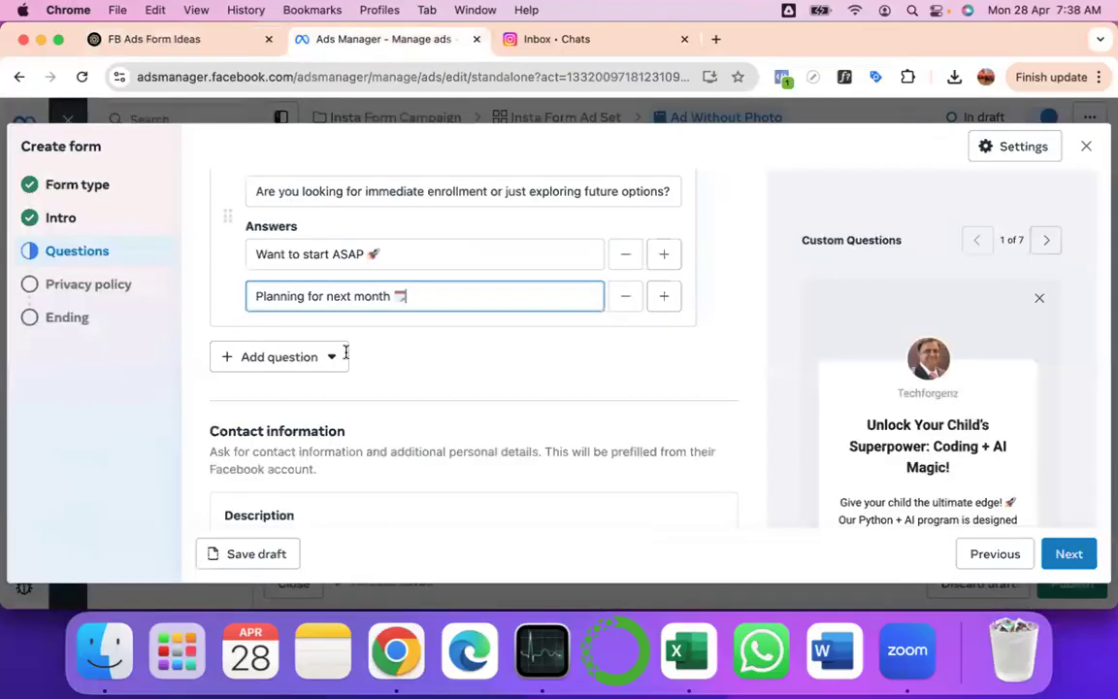
pyautogui.scroll(-3, 344, 353)
pyautogui.scroll(2, 298, 385)
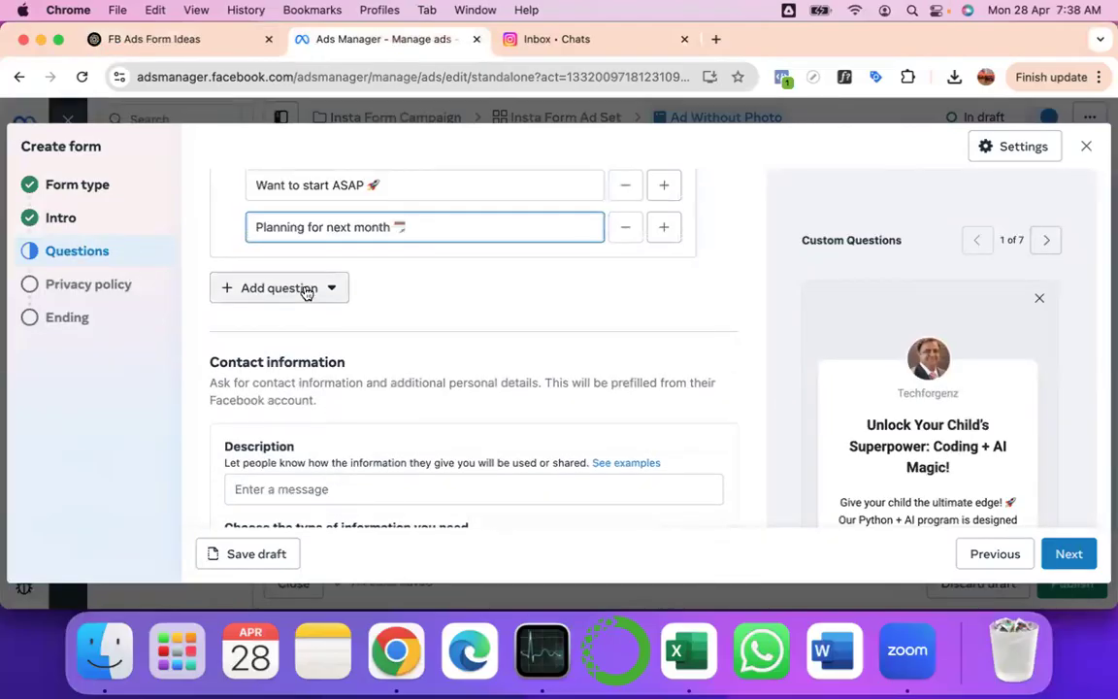
# - Add a multiple-choice question with the pasted Free Demo Session Invite wording
pyautogui.click(307, 289)
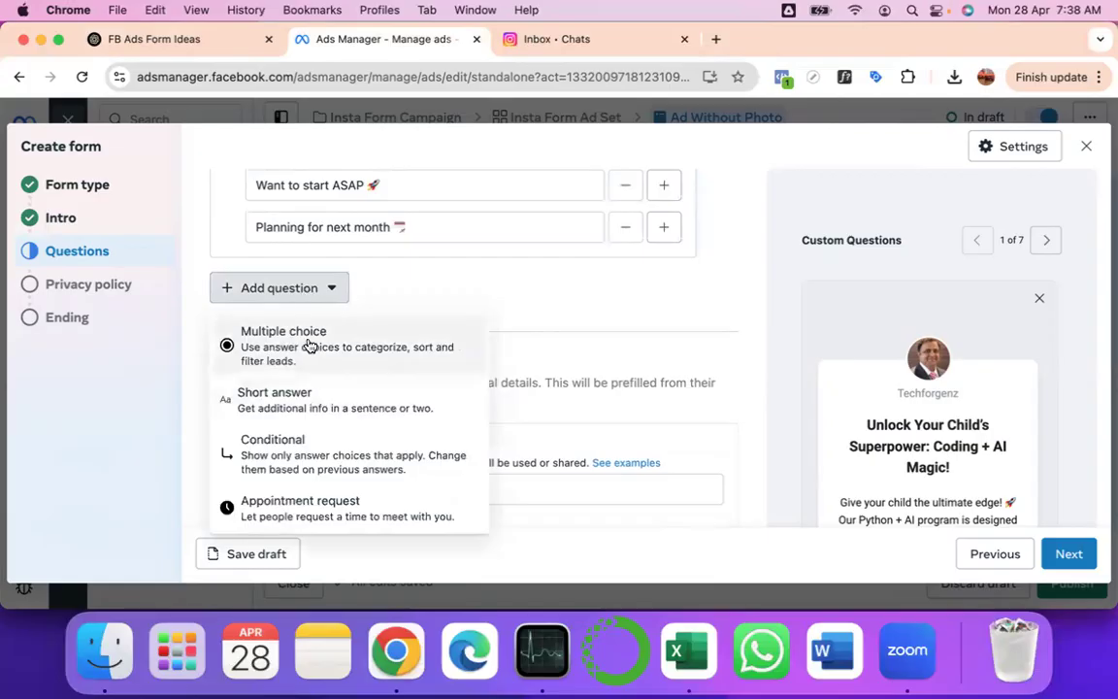
pyautogui.click(309, 346)
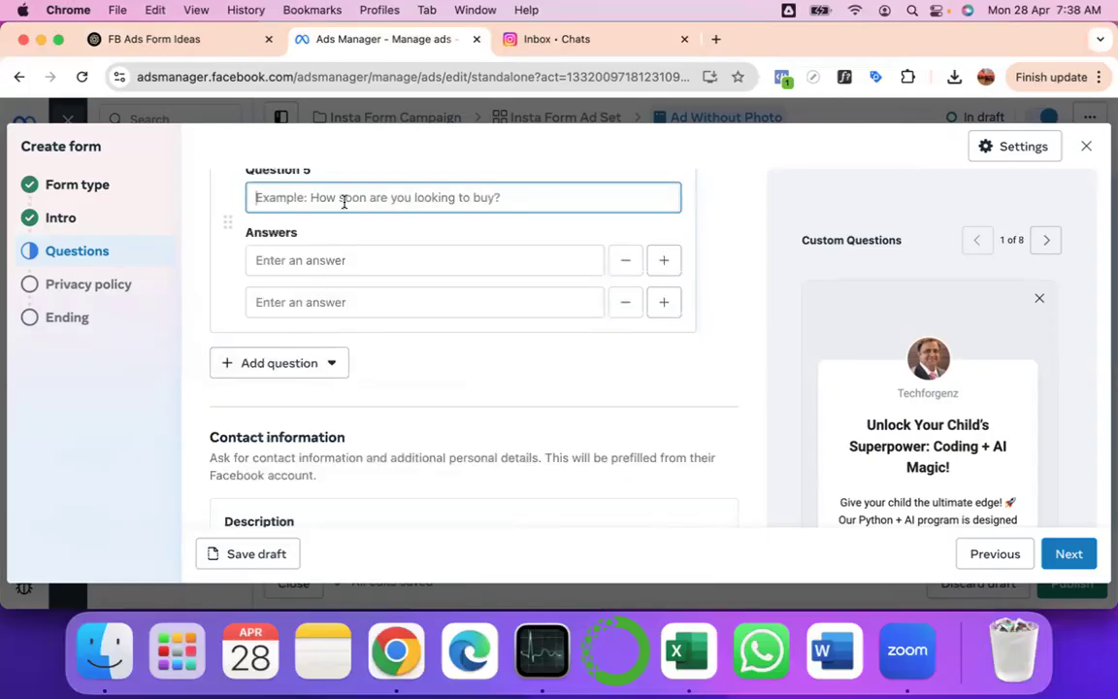
pyautogui.press('super+v')
pyautogui.click(228, 45)
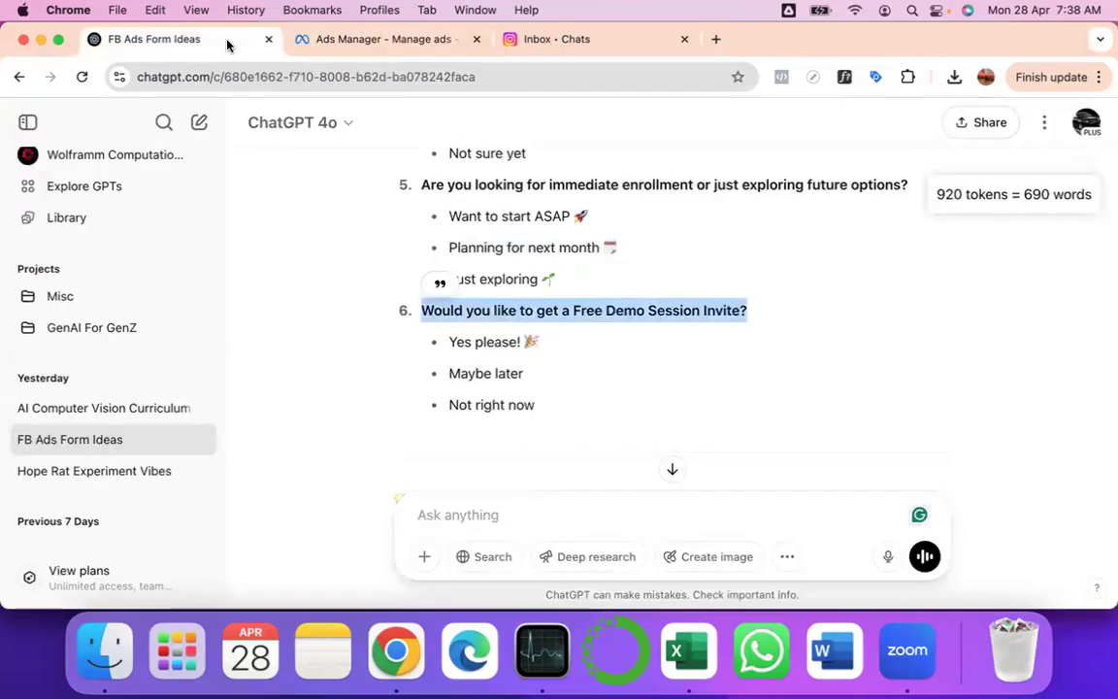
pyautogui.click(373, 40)
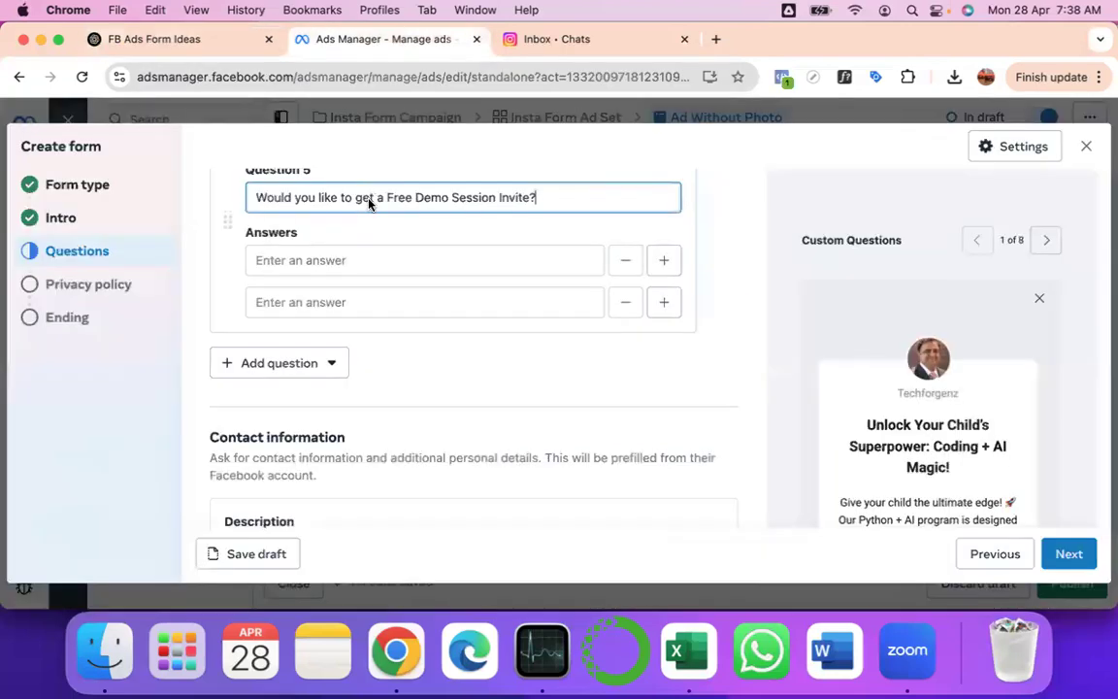
# - Enter 'Yes please. Can't wait !!' as Question 5's first answer
pyautogui.click(265, 260)
pyautogui.write('Yes o')
pyautogui.write('kle')
pyautogui.press('BackSpace')
pyautogui.press('BackSpace')
pyautogui.press('BackSpace')
pyautogui.press('BackSpace')
pyautogui.write('ple')
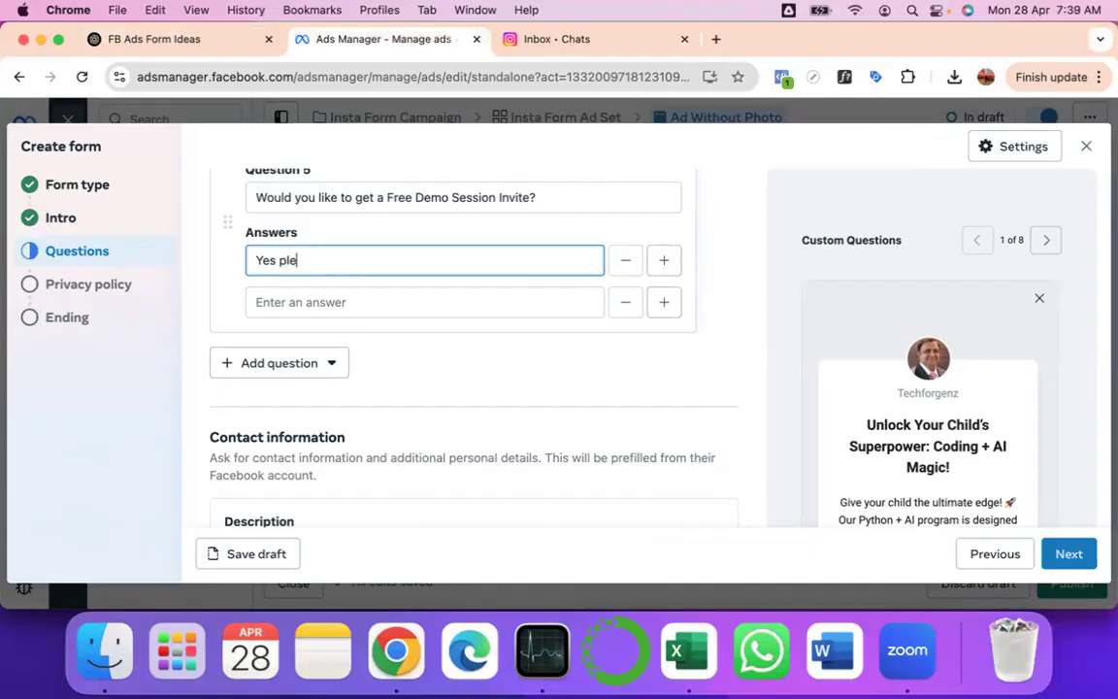
pyautogui.write("ase. Can't wait !!")
# - Type the second answer 'If it's per my convenienct time'
pyautogui.click(308, 302)
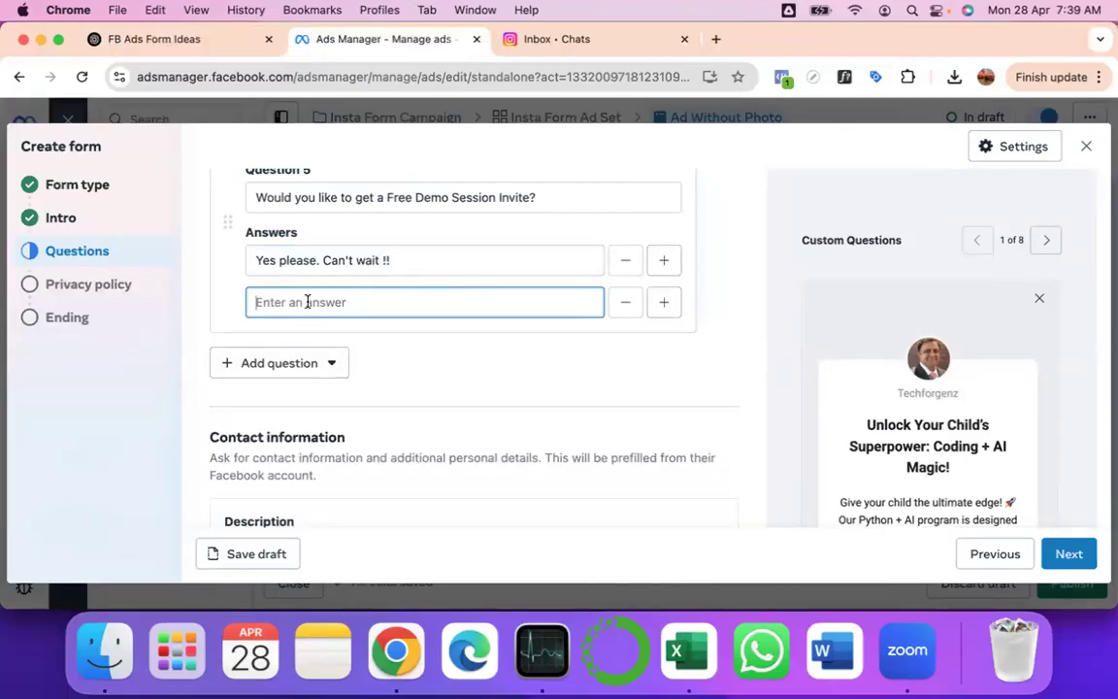
pyautogui.click(182, 47)
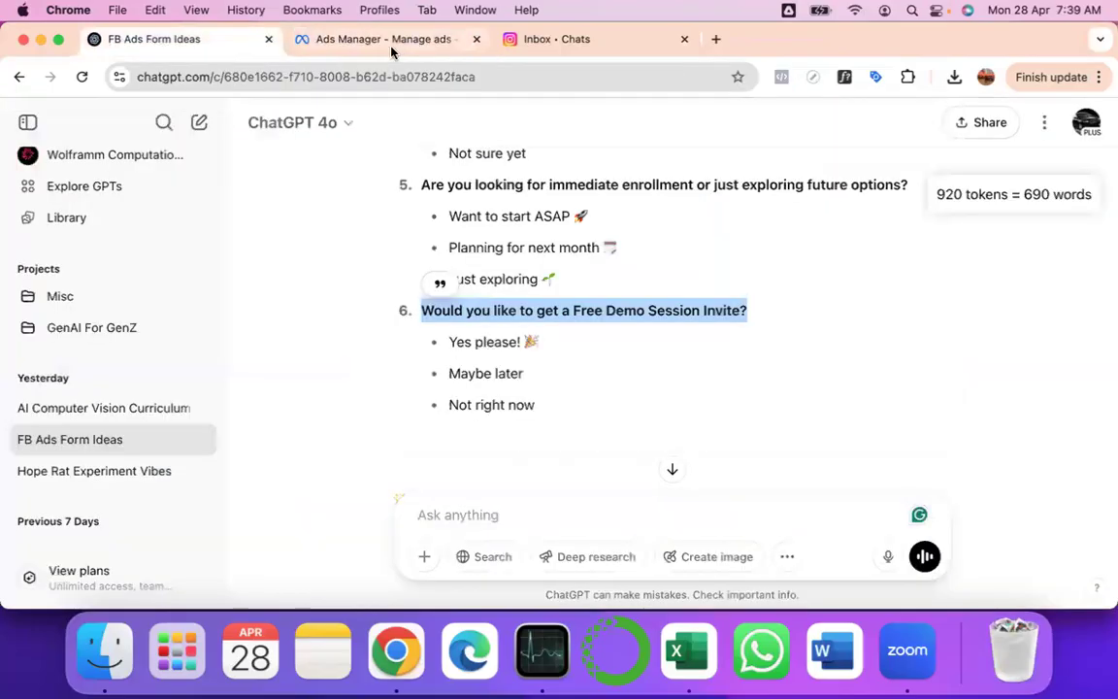
pyautogui.click(378, 40)
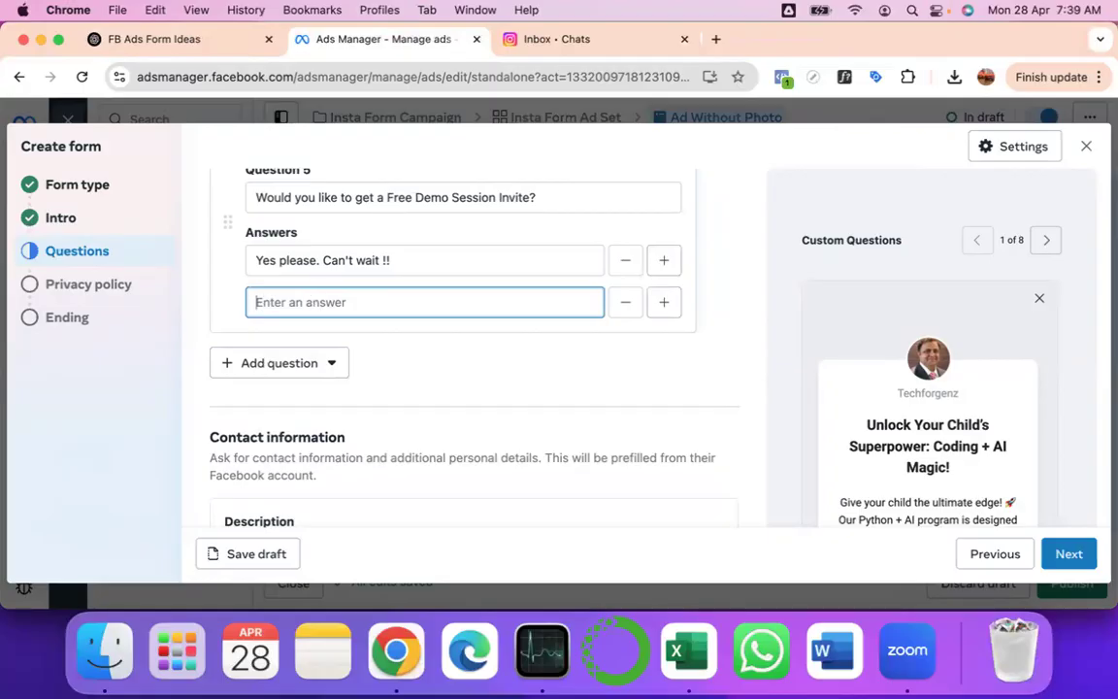
pyautogui.write('Yes')
pyautogui.press('BackSpace')
pyautogui.press('BackSpace')
pyautogui.press('BackSpace')
pyautogui.write("If it's per my convenien")
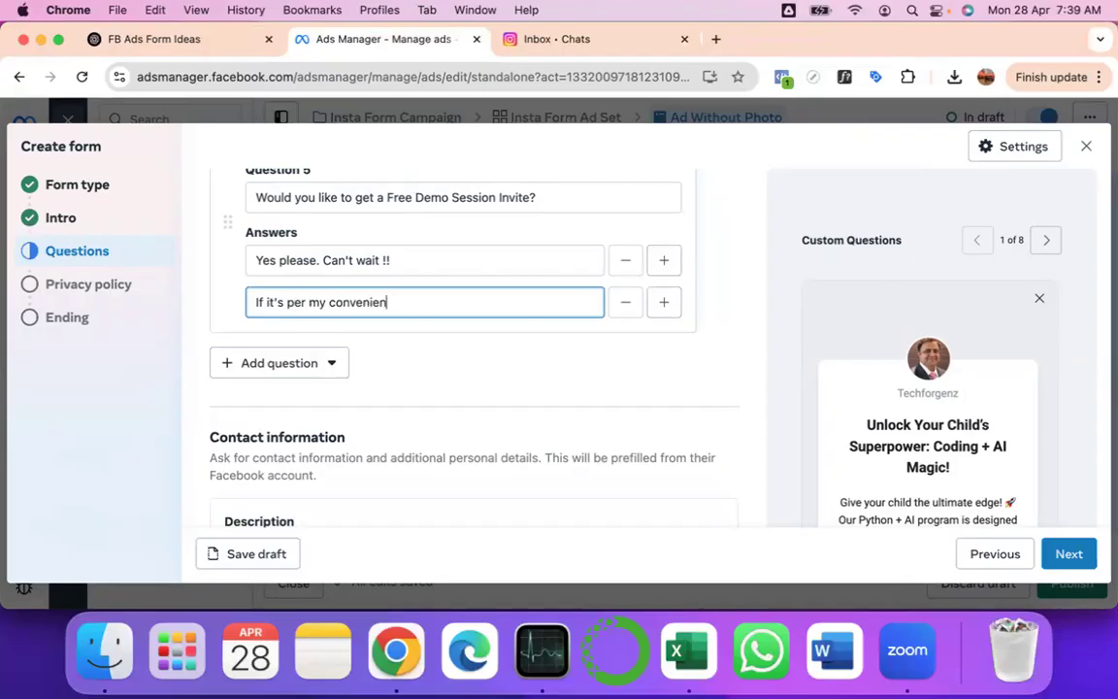
pyautogui.write('ct time')
# - From the Contact information Description field, open Meta's 'See examples' notice help page in a new tab
pyautogui.scroll(-4, 382, 413)
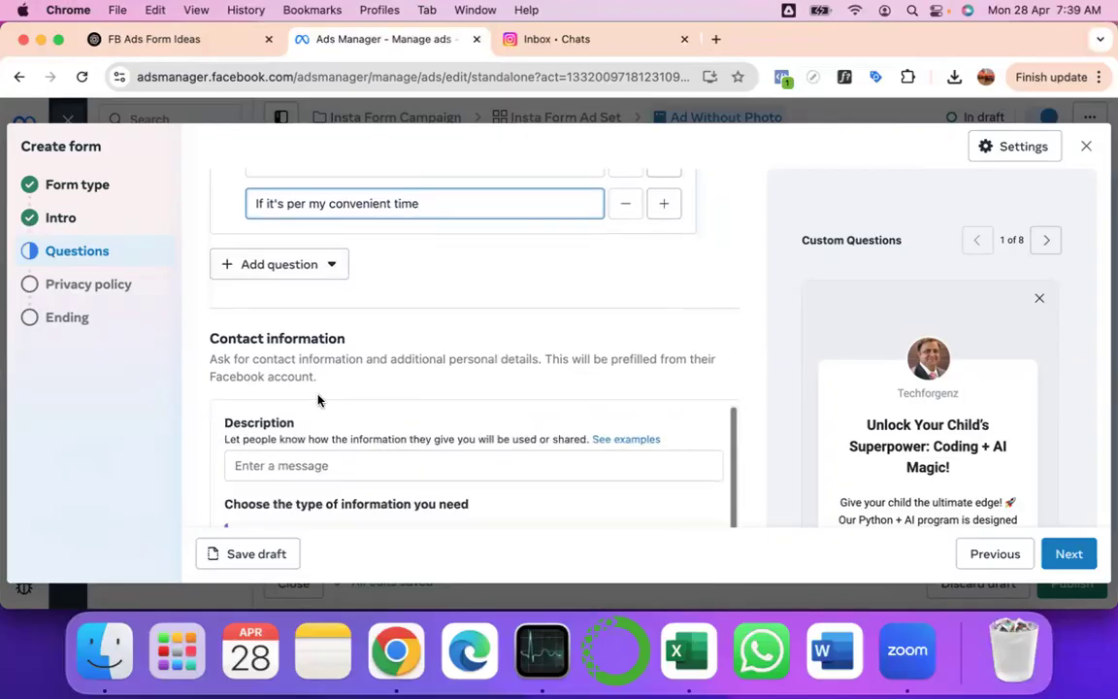
pyautogui.scroll(-3, 291, 372)
pyautogui.scroll(-1, 287, 368)
pyautogui.click(274, 357)
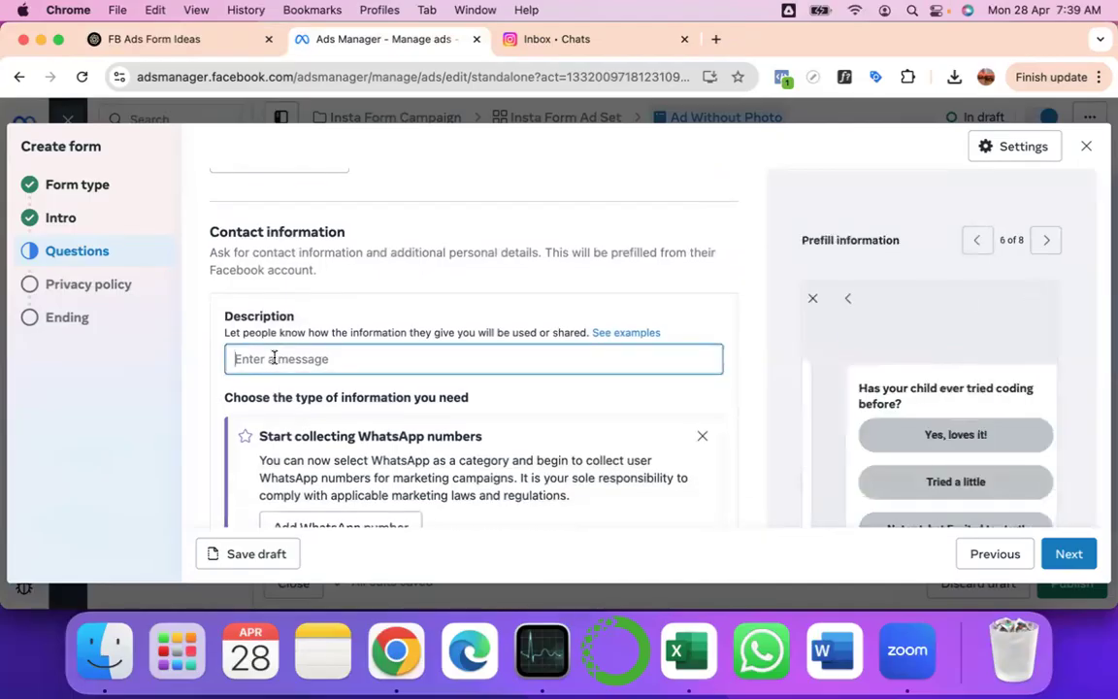
pyautogui.scroll(-1, 275, 357)
pyautogui.scroll(-4, 274, 357)
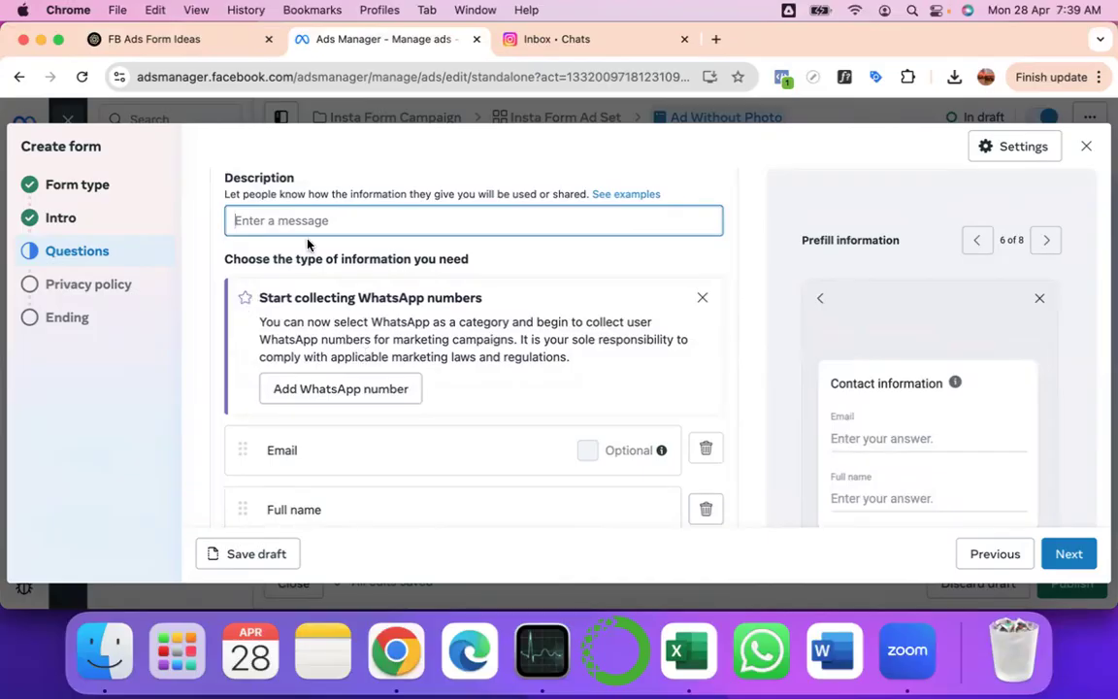
pyautogui.scroll(2, 309, 245)
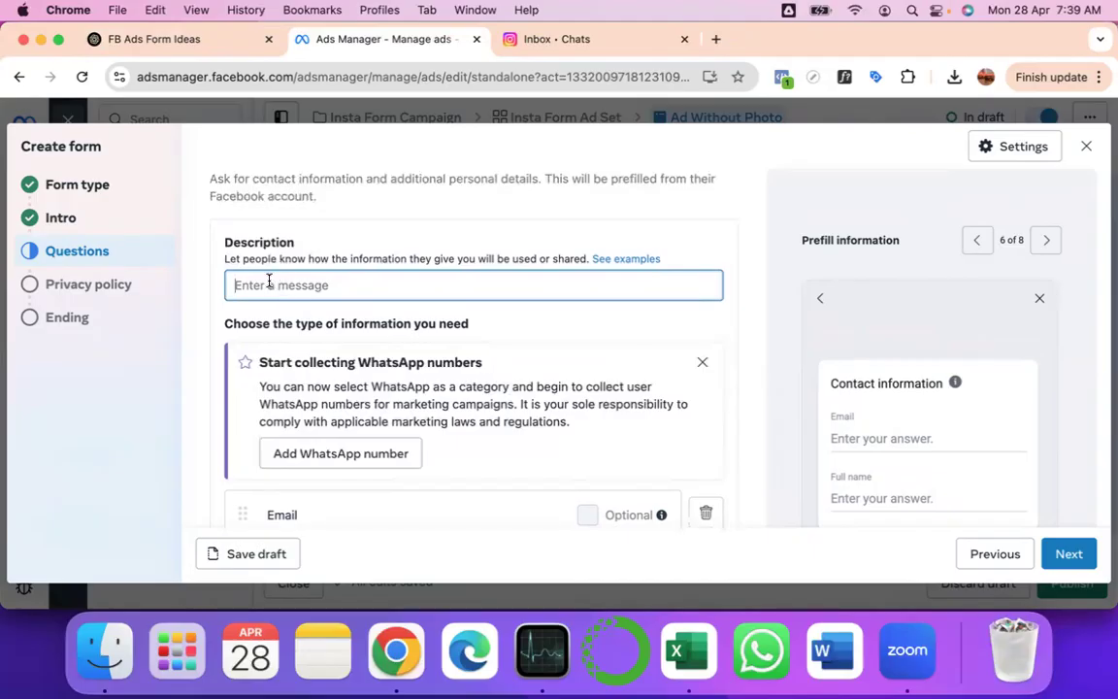
pyautogui.click(633, 259)
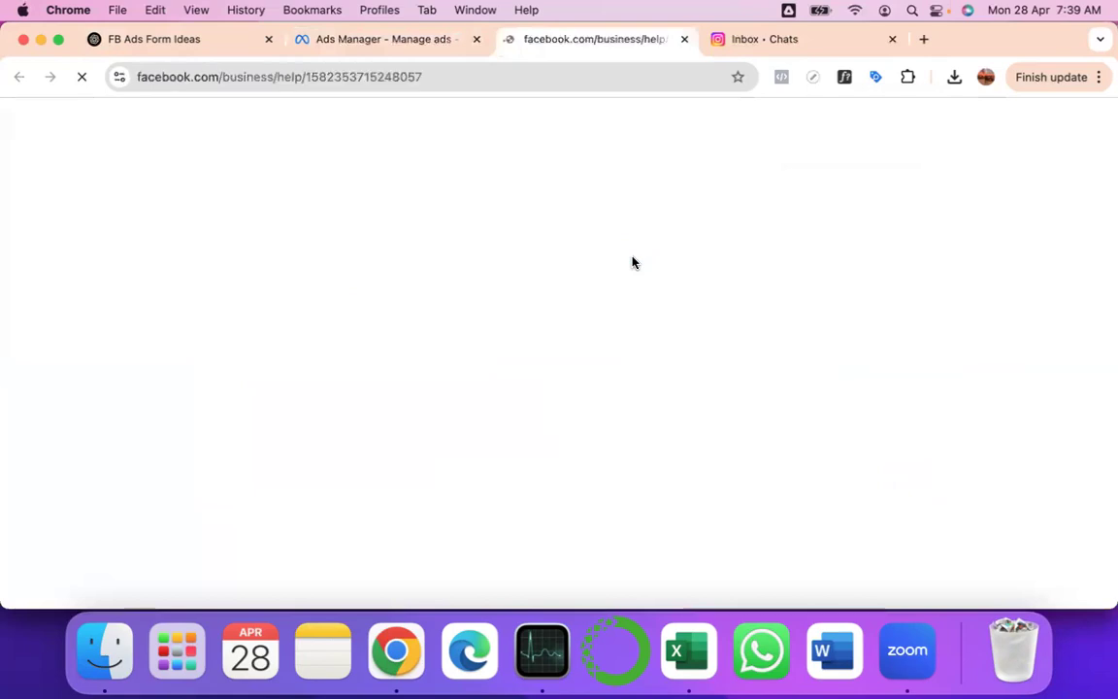
# - Scroll through the help article's sample prominent notices for lead ads with instant form
pyautogui.scroll(-5, 632, 262)
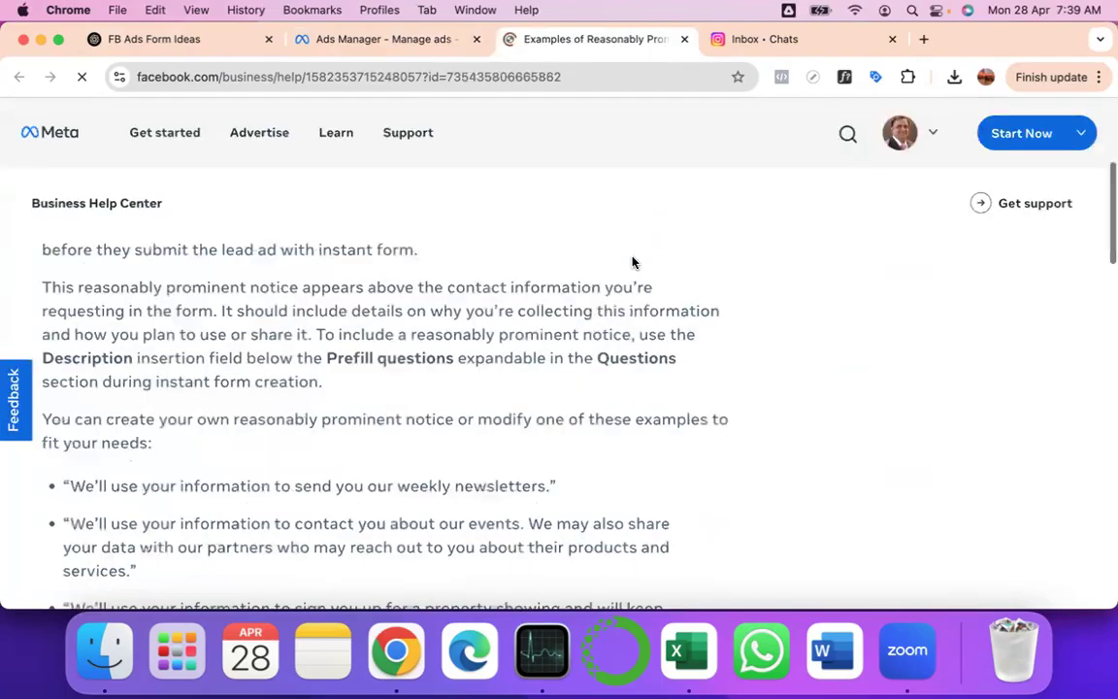
pyautogui.scroll(-3, 632, 262)
pyautogui.scroll(-2, 632, 263)
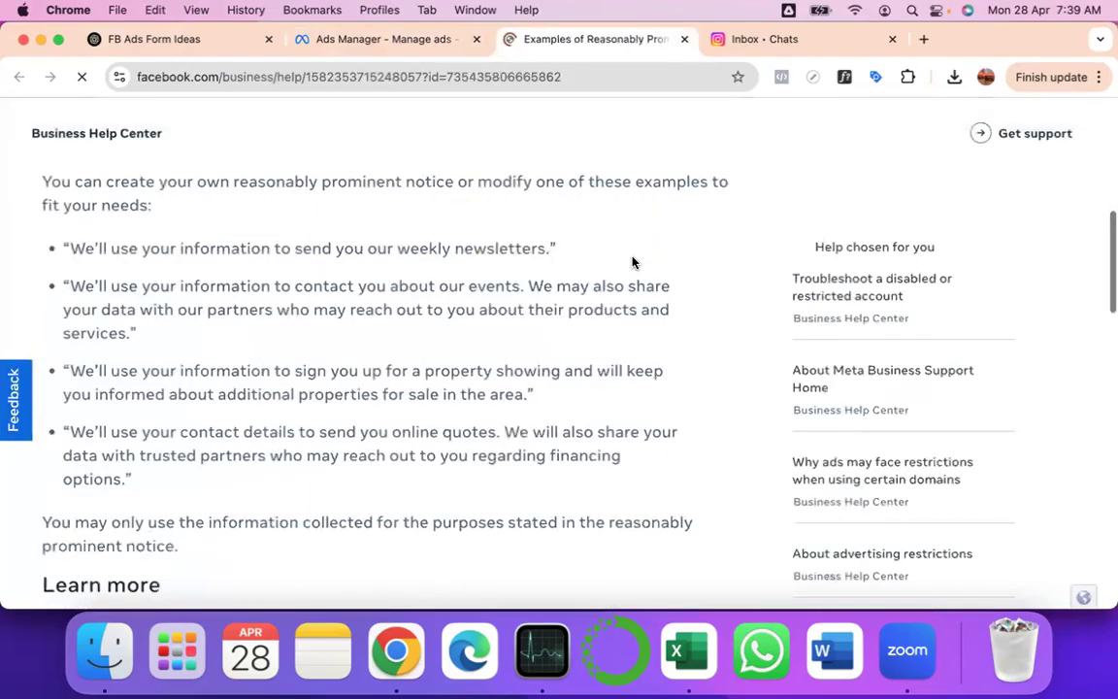
pyautogui.scroll(-1, 632, 262)
pyautogui.scroll(-2, 632, 262)
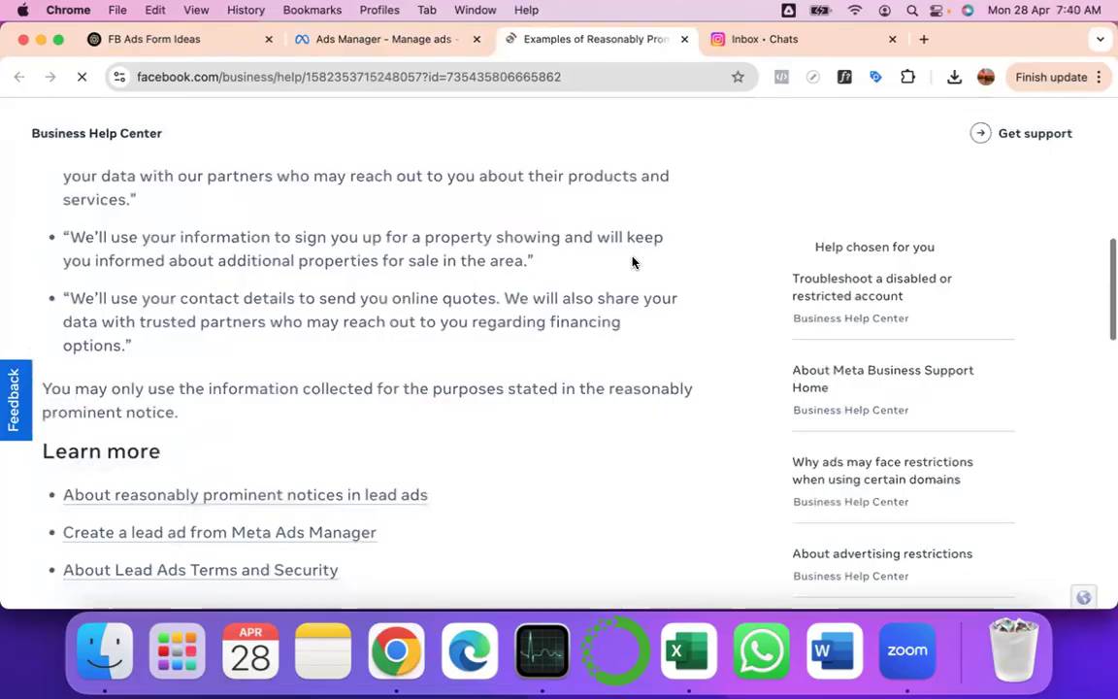
pyautogui.scroll(-8, 362, 362)
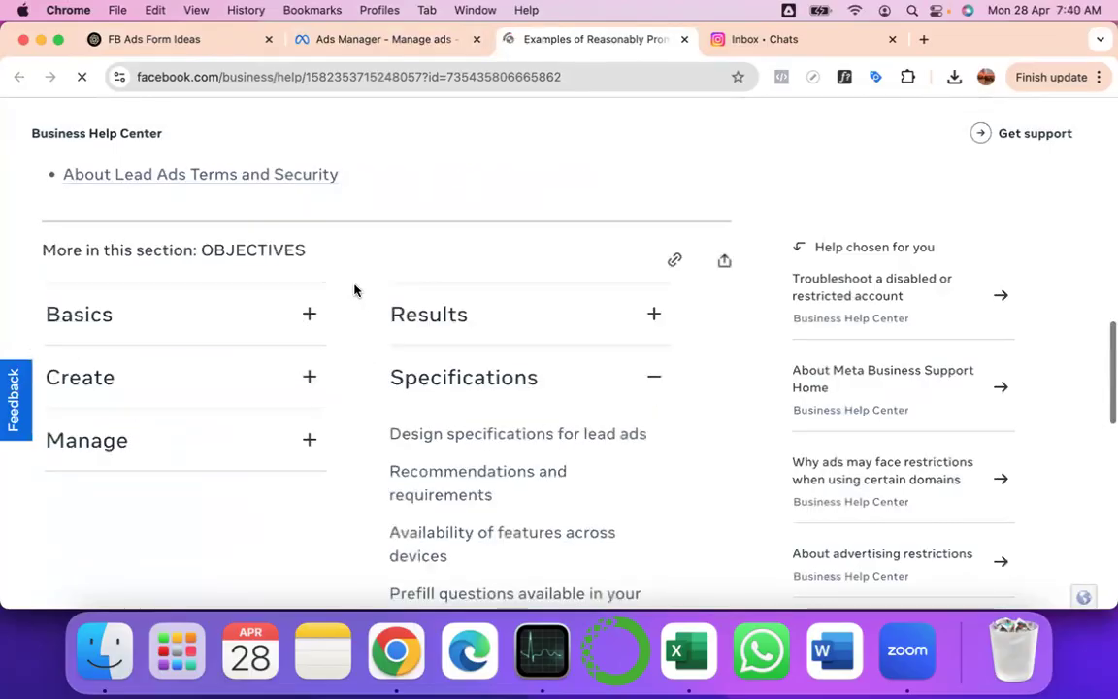
pyautogui.scroll(-1, 354, 262)
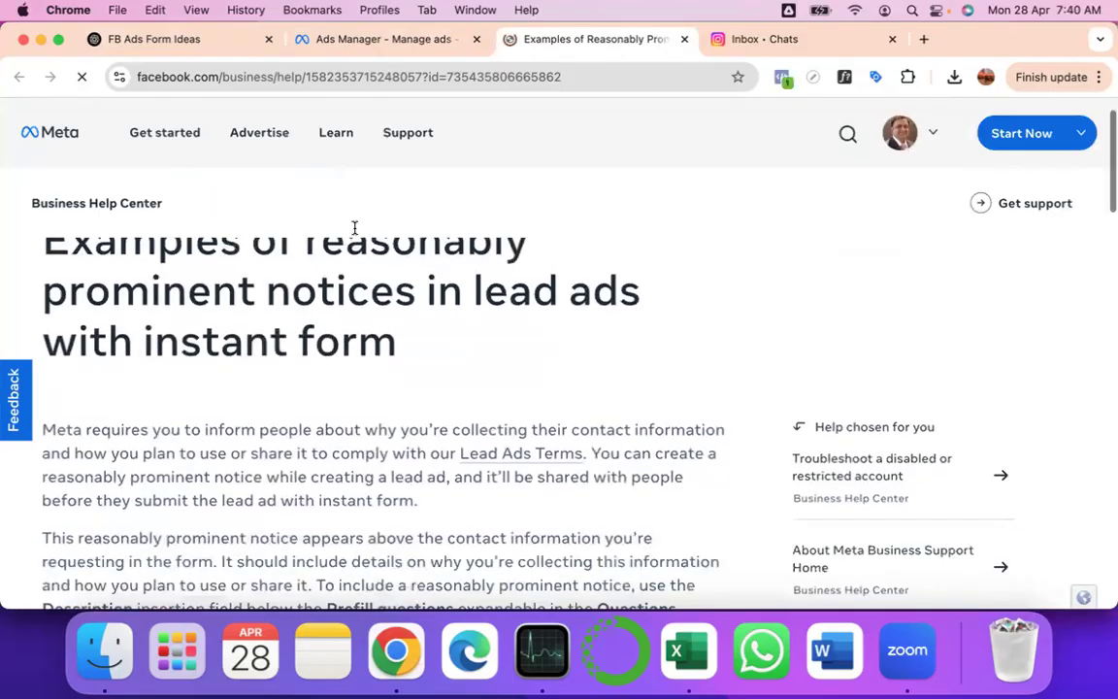
# - Back in Ads Manager, set the contact description to 'Please enter your mobile number'
pyautogui.click(360, 40)
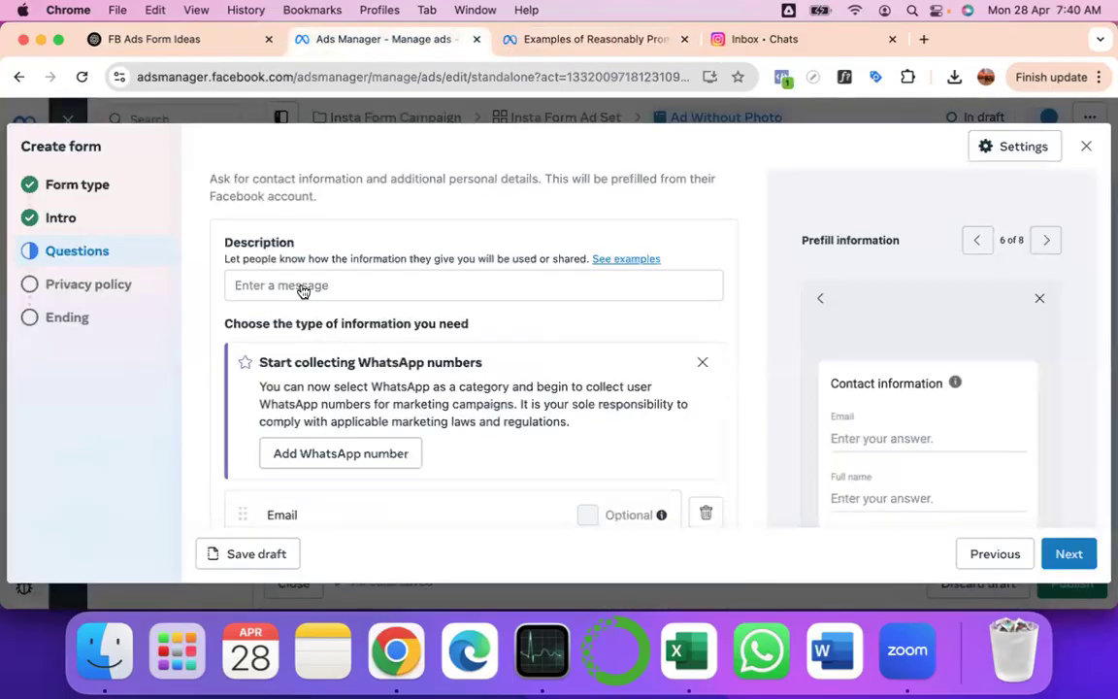
pyautogui.click(302, 285)
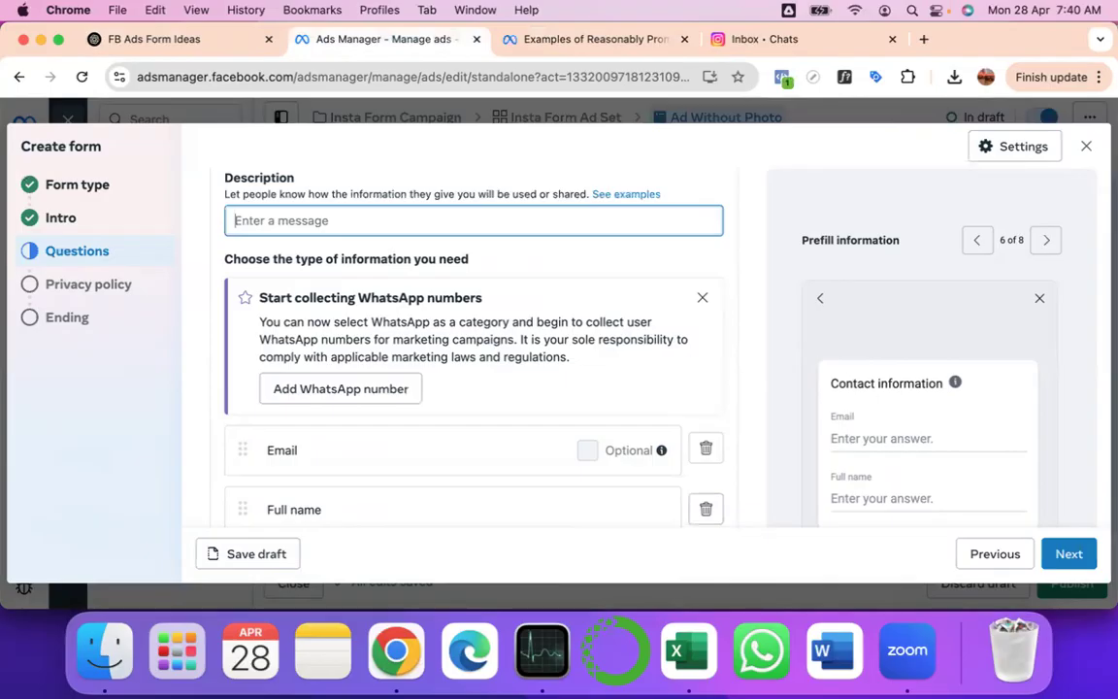
pyautogui.write('Please enter your mobile number')
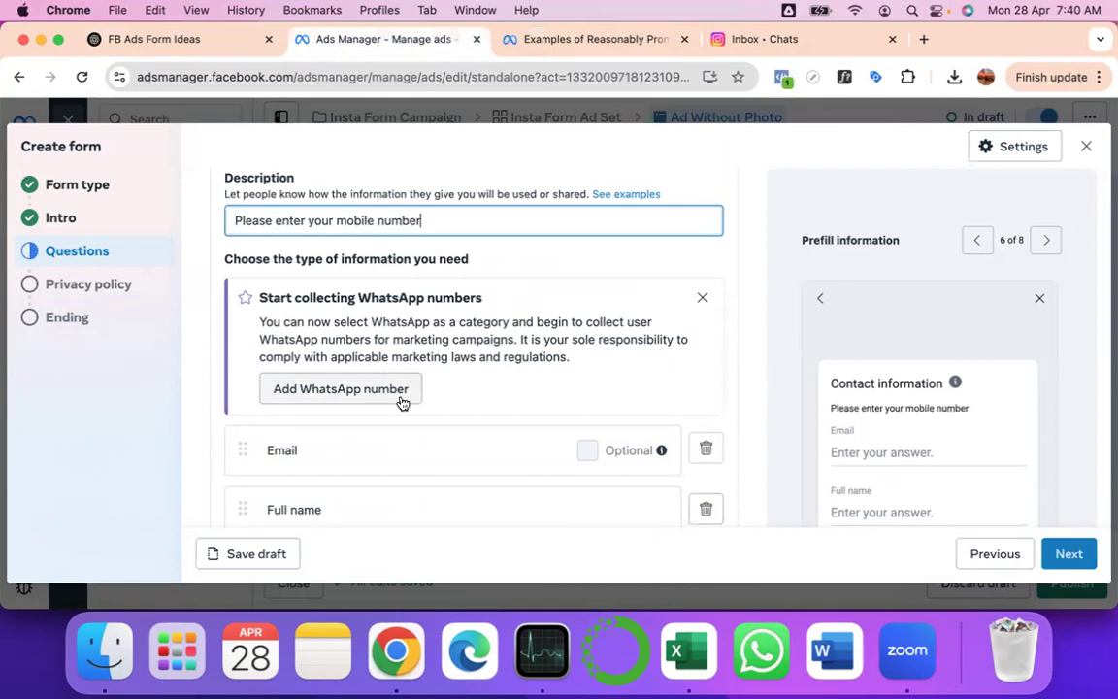
pyautogui.scroll(-3, 399, 399)
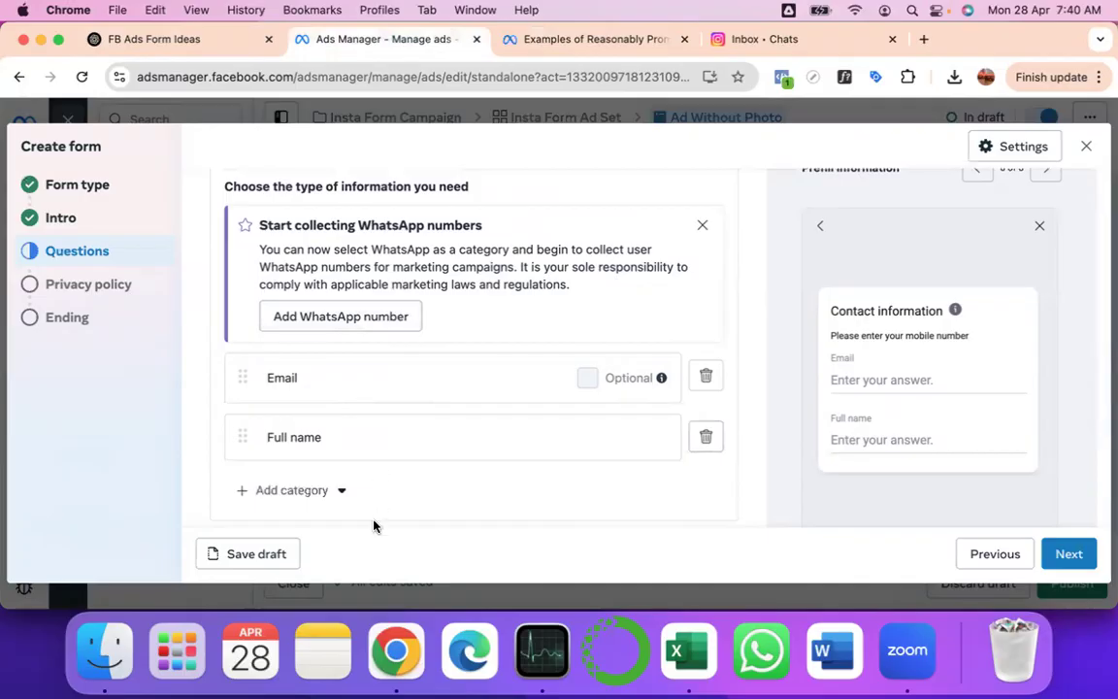
# - Add a Phone number contact field and delete the Email field
pyautogui.doubleClick(275, 443)
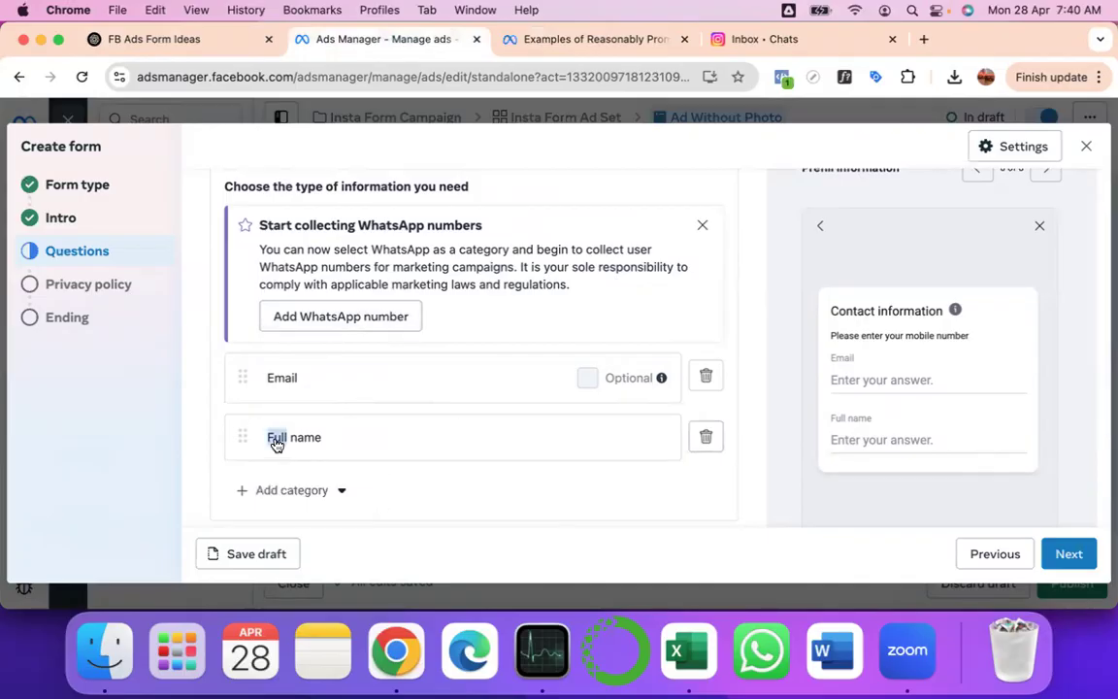
pyautogui.click(300, 492)
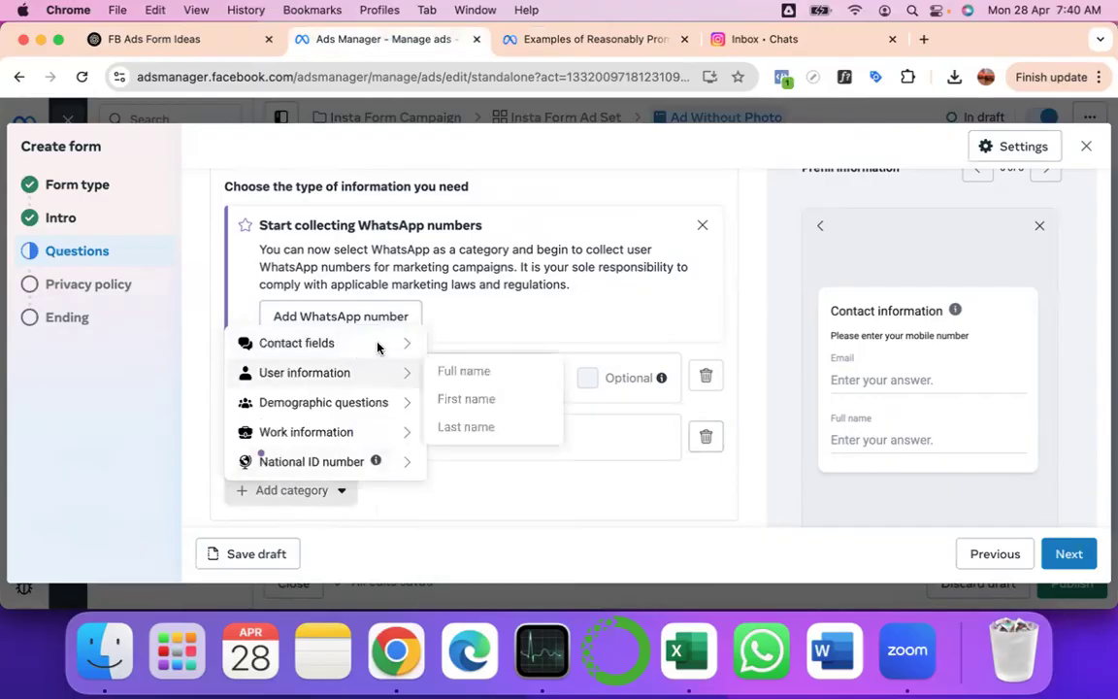
pyautogui.moveTo(424, 345)
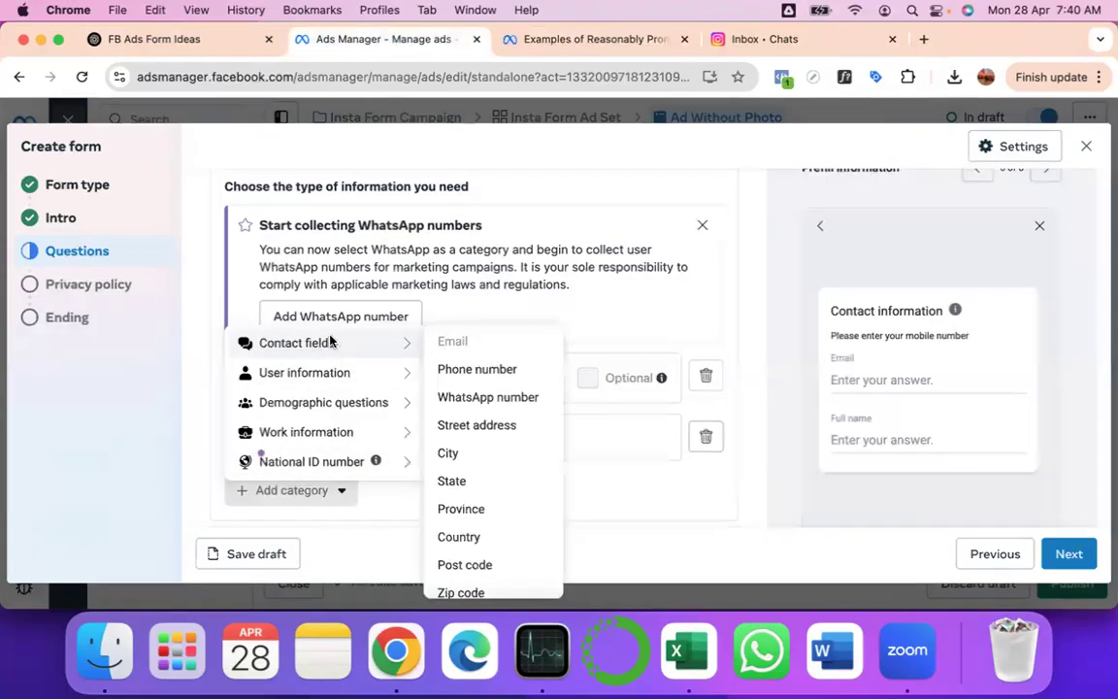
pyautogui.click(469, 371)
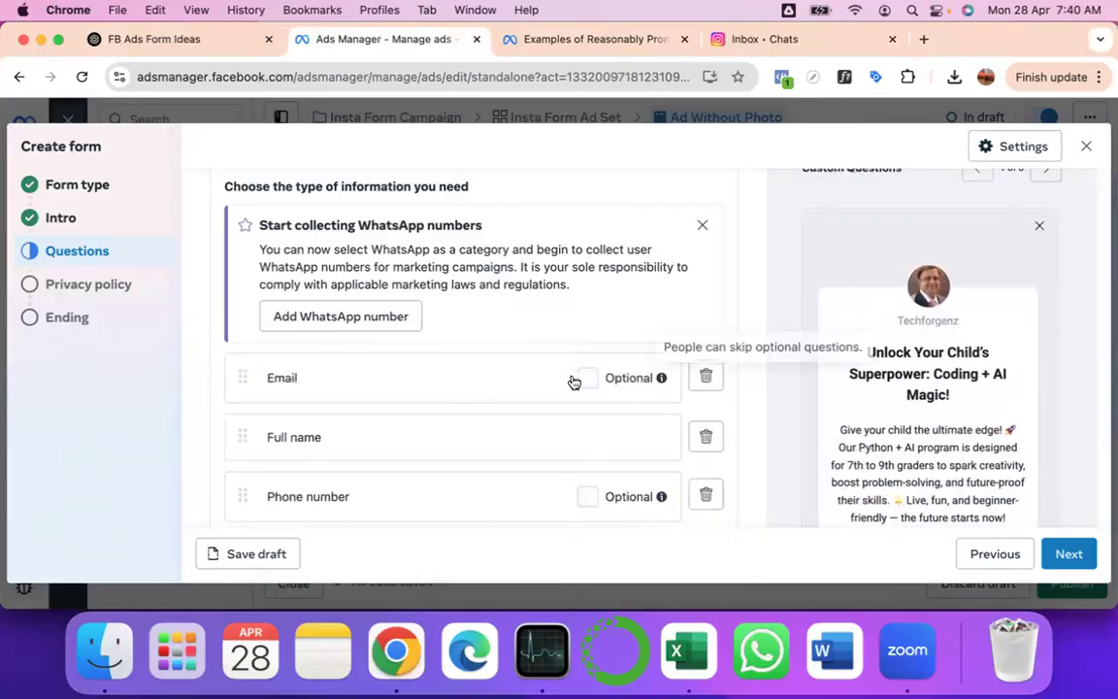
pyautogui.click(707, 377)
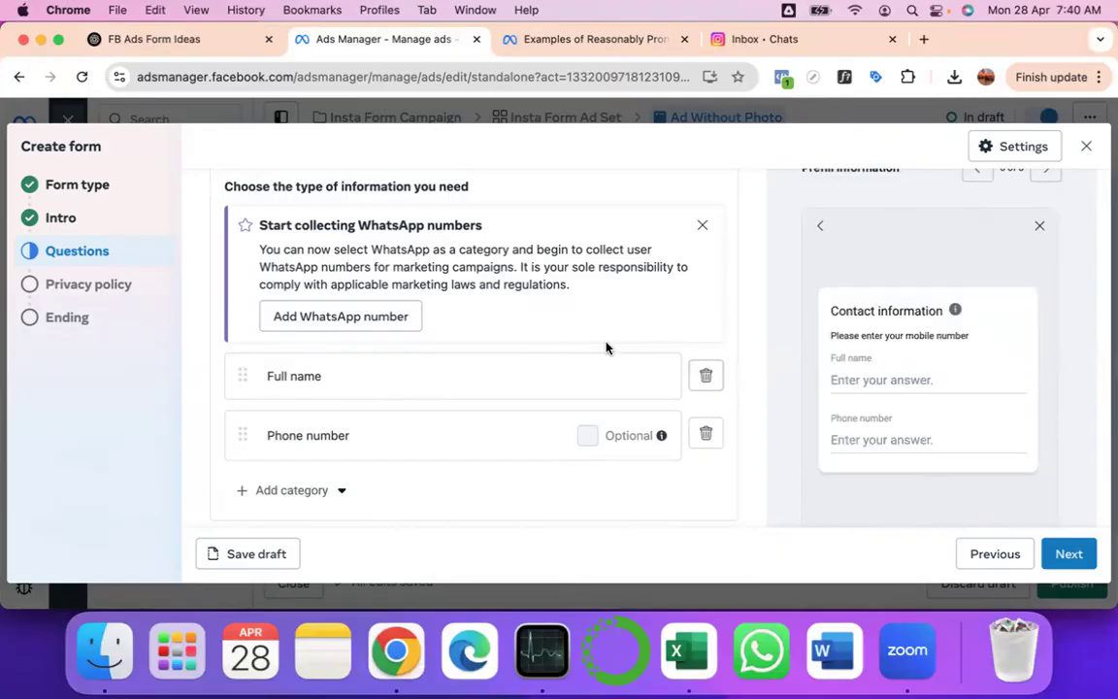
# - Replace 'mobile number' so the description ends 'contact details, so that we can help you ramp up better.'
pyautogui.scroll(3, 606, 347)
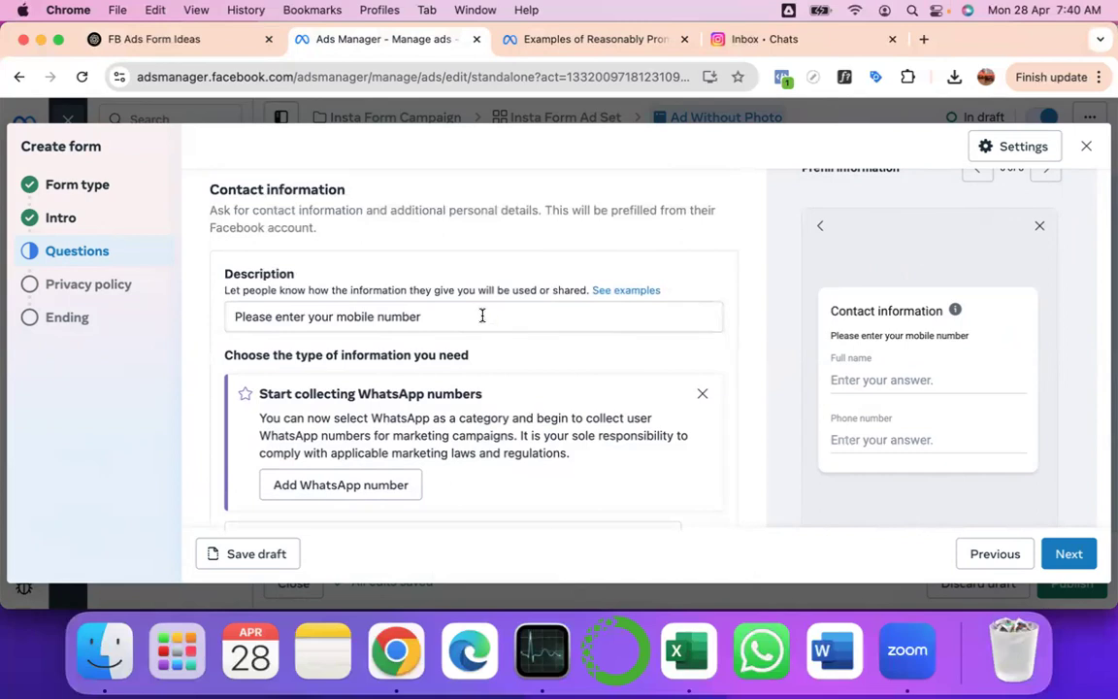
pyautogui.scroll(-3, 482, 316)
pyautogui.scroll(2, 487, 223)
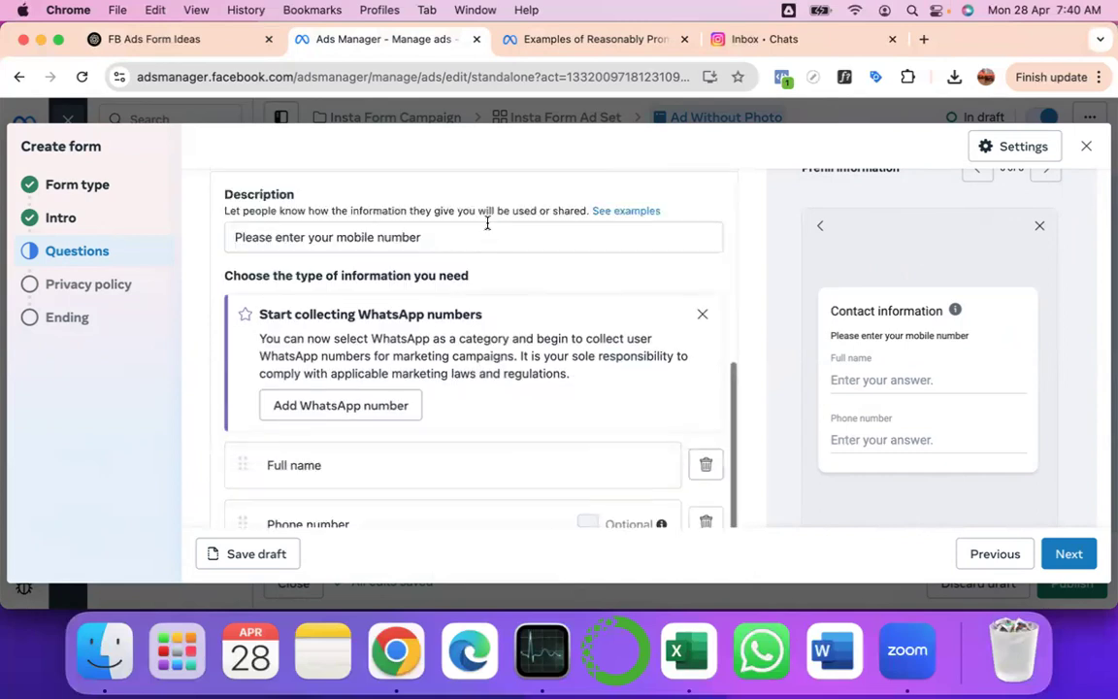
pyautogui.scroll(1, 487, 223)
pyautogui.doubleClick(357, 310)
pyautogui.moveTo(357, 310); pyautogui.dragTo(477, 310)
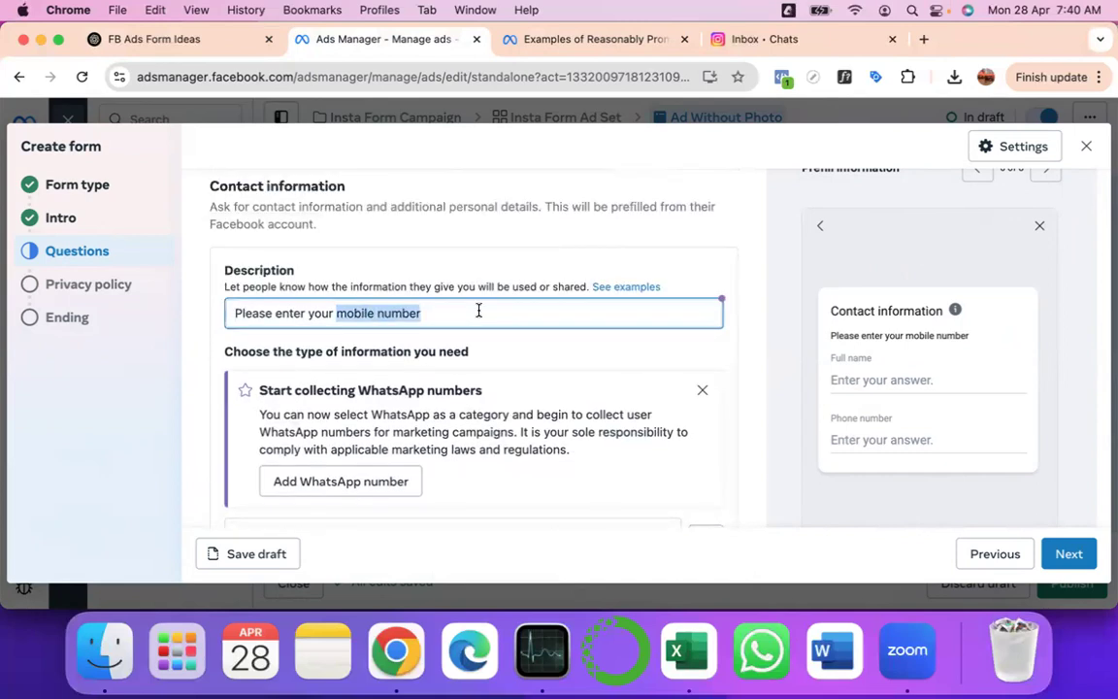
pyautogui.write('contct')
pyautogui.press('BackSpace')
pyautogui.press('BackSpace')
pyautogui.press('BackSpace')
pyautogui.press('BackSpace')
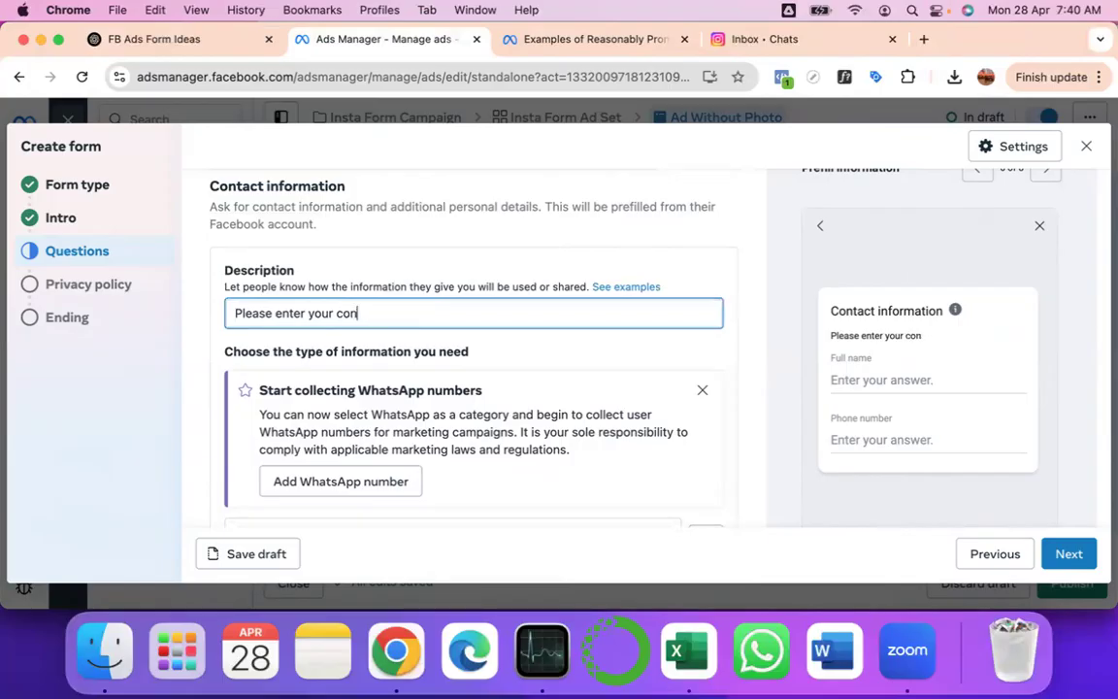
pyautogui.write('tact deta')
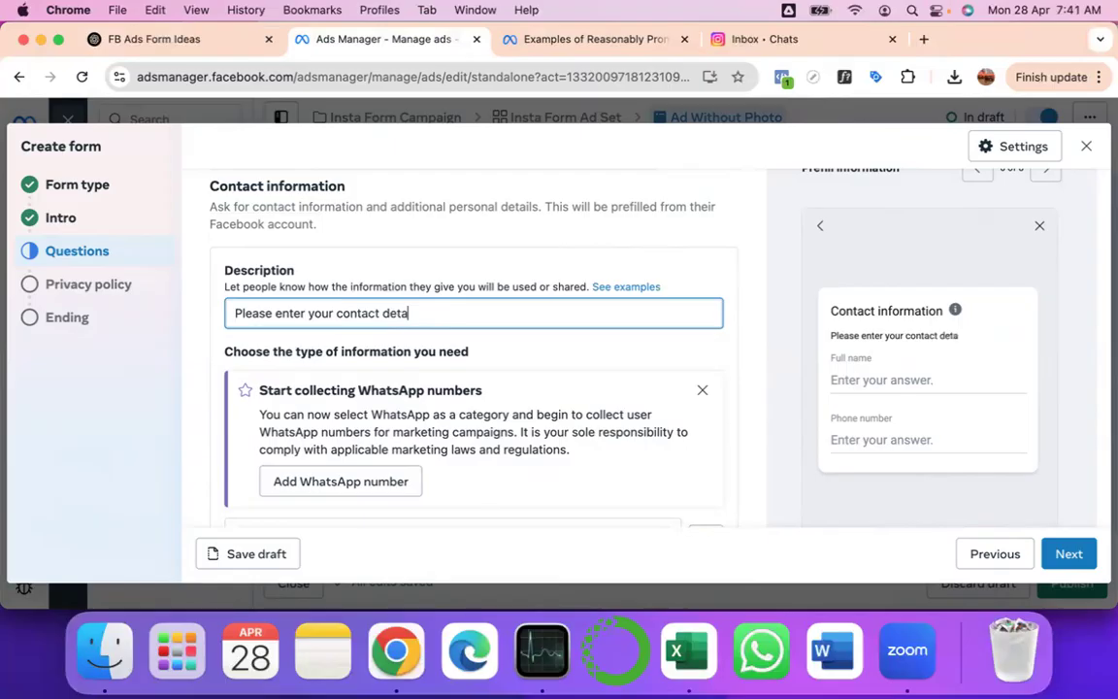
pyautogui.write('ils, so that we can ')
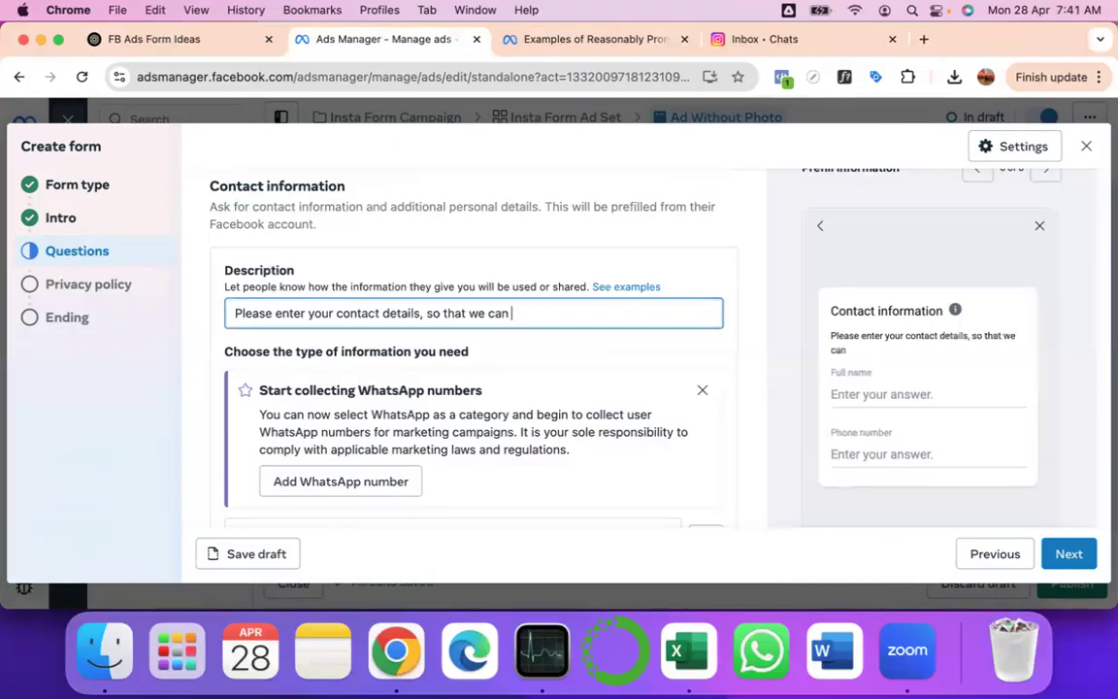
pyautogui.write('help you ')
pyautogui.write('ramperd uo')
pyautogui.press('BackSpace')
pyautogui.press('BackSpace')
pyautogui.press('BackSpace')
pyautogui.press('BackSpace')
pyautogui.press('BackSpace')
pyautogui.press('BackSpace')
pyautogui.write('up better')
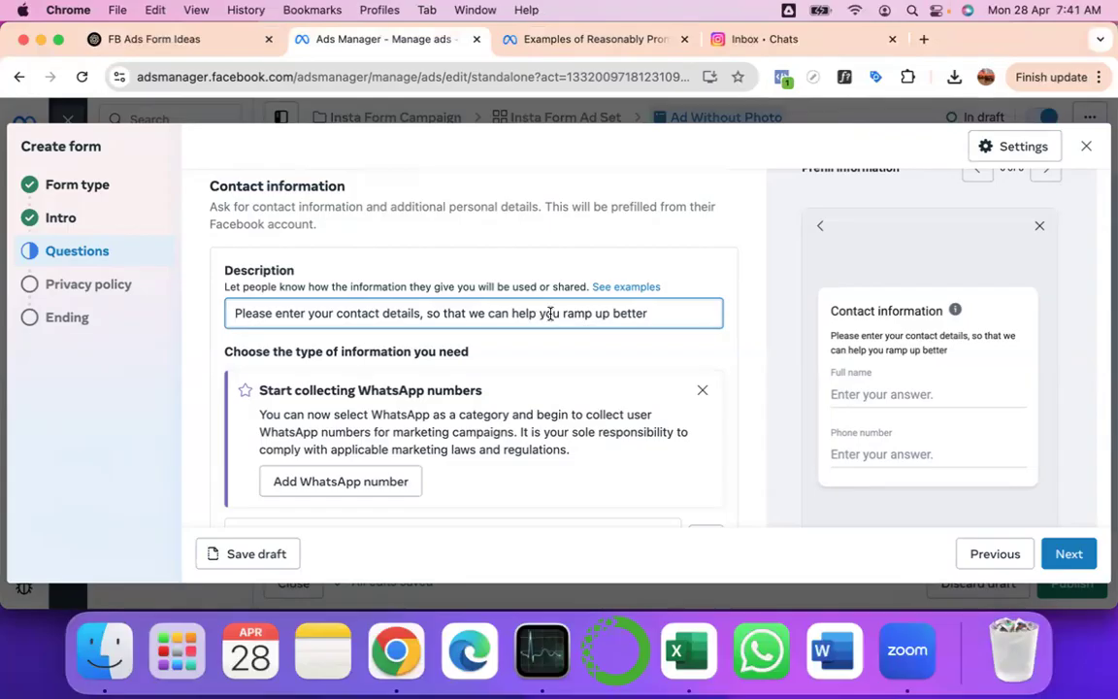
pyautogui.write('.')
pyautogui.scroll(-3, 456, 388)
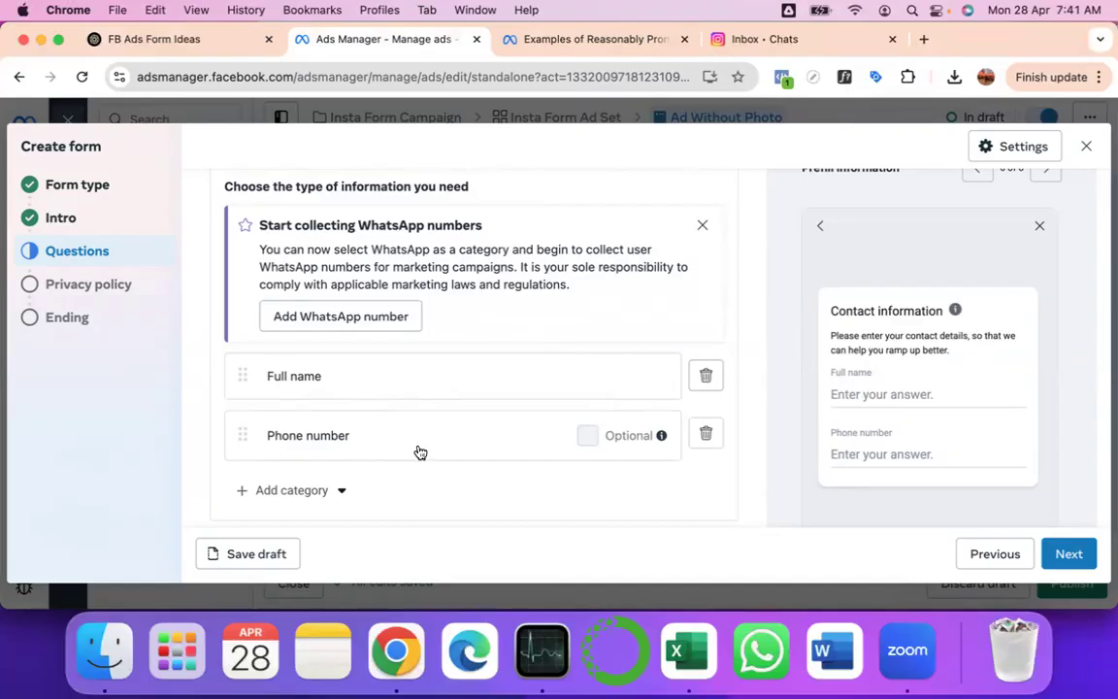
# - Add a WhatsApp number contact field, untick Optional, and delete the Phone number field
pyautogui.click(332, 492)
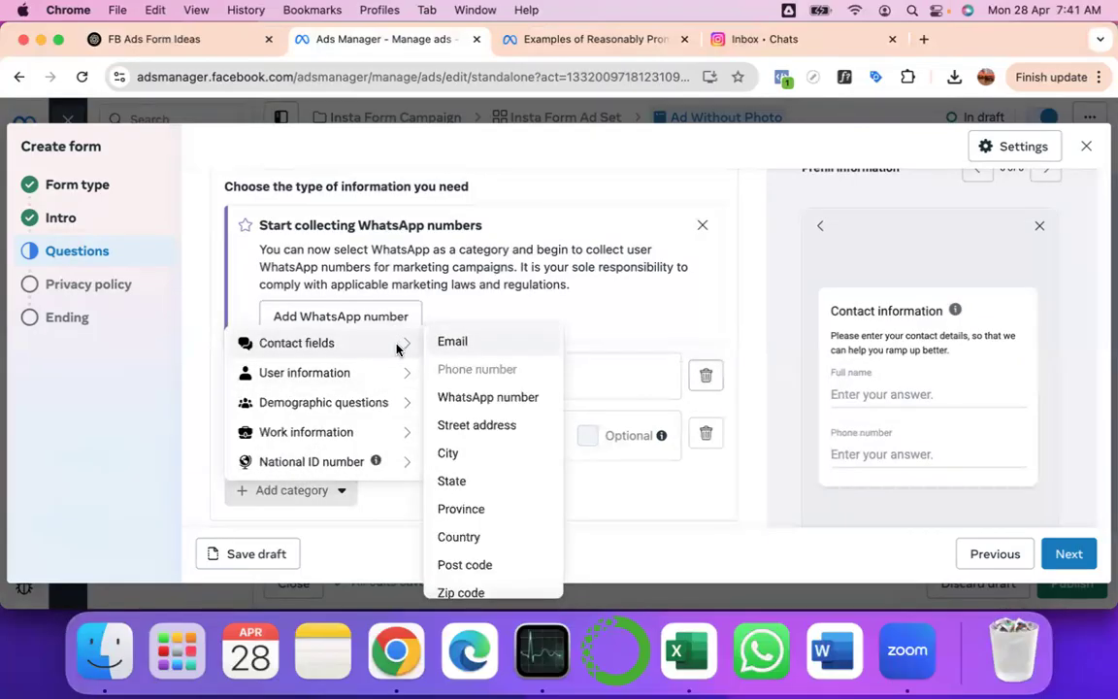
pyautogui.moveTo(398, 375)
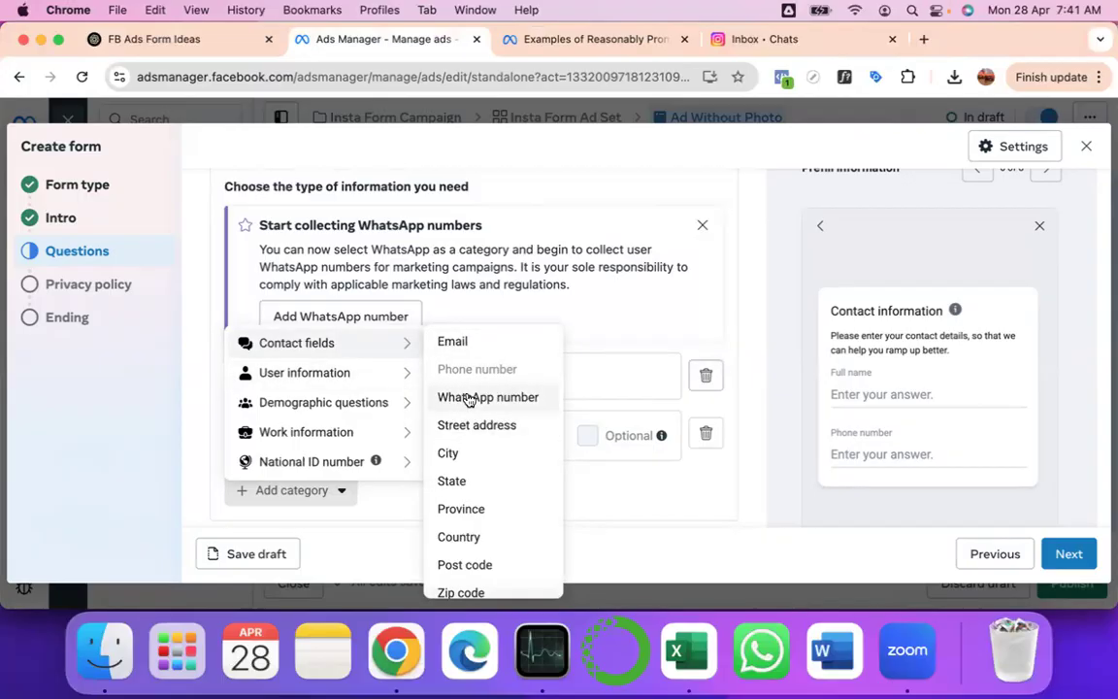
pyautogui.scroll(-1, 468, 400)
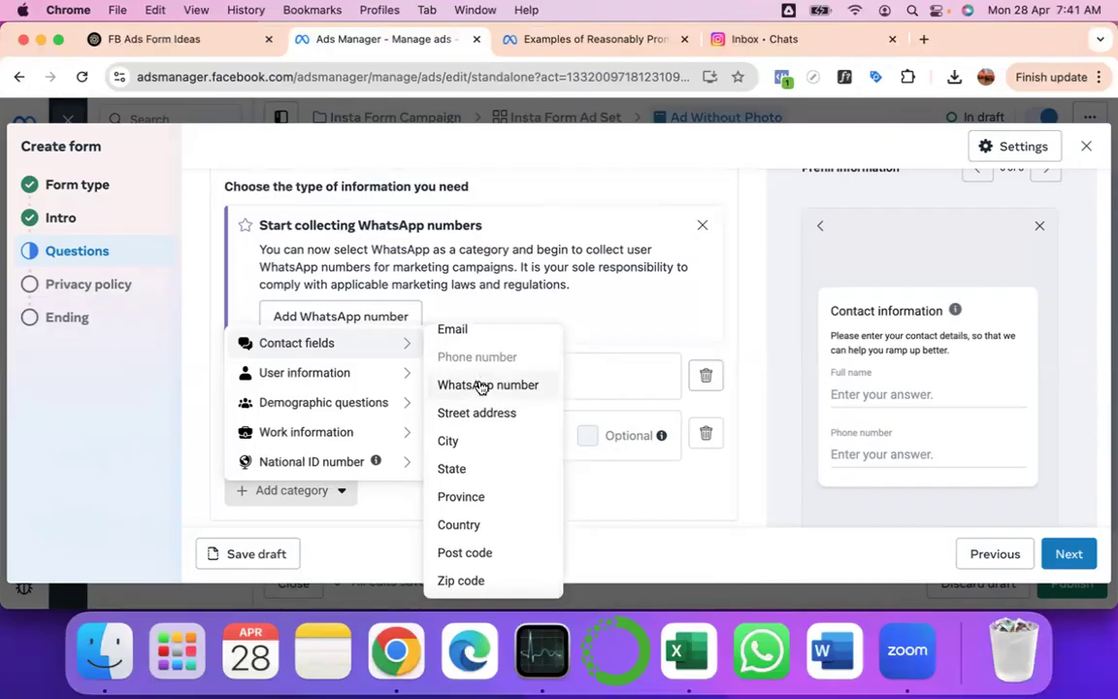
pyautogui.moveTo(362, 403)
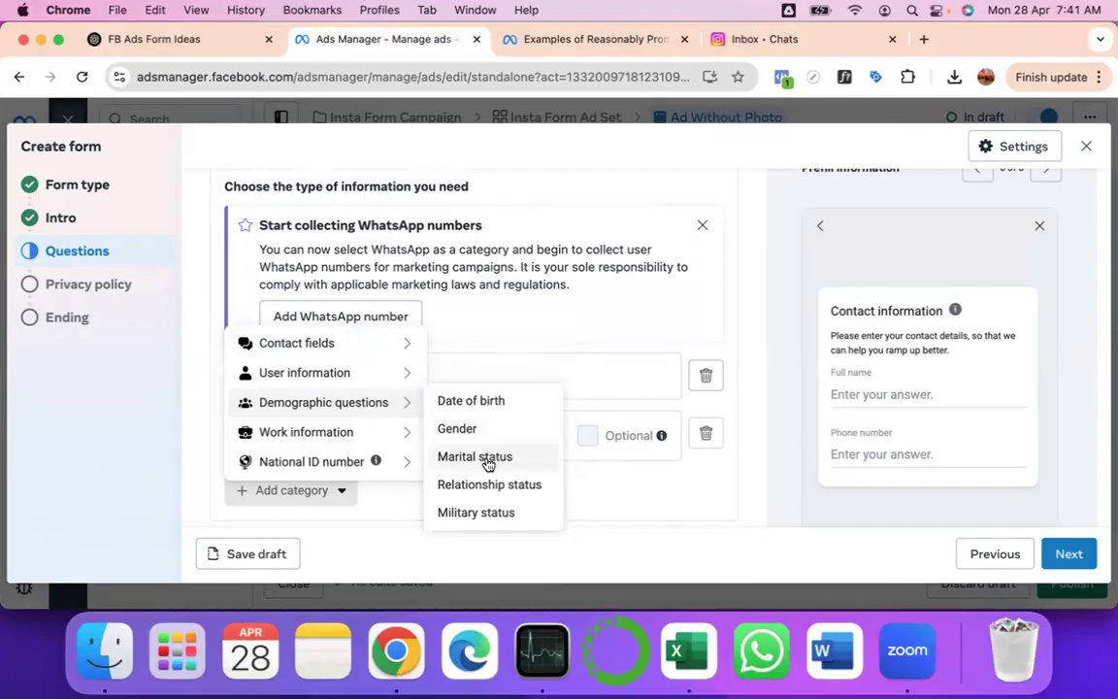
pyautogui.moveTo(367, 437)
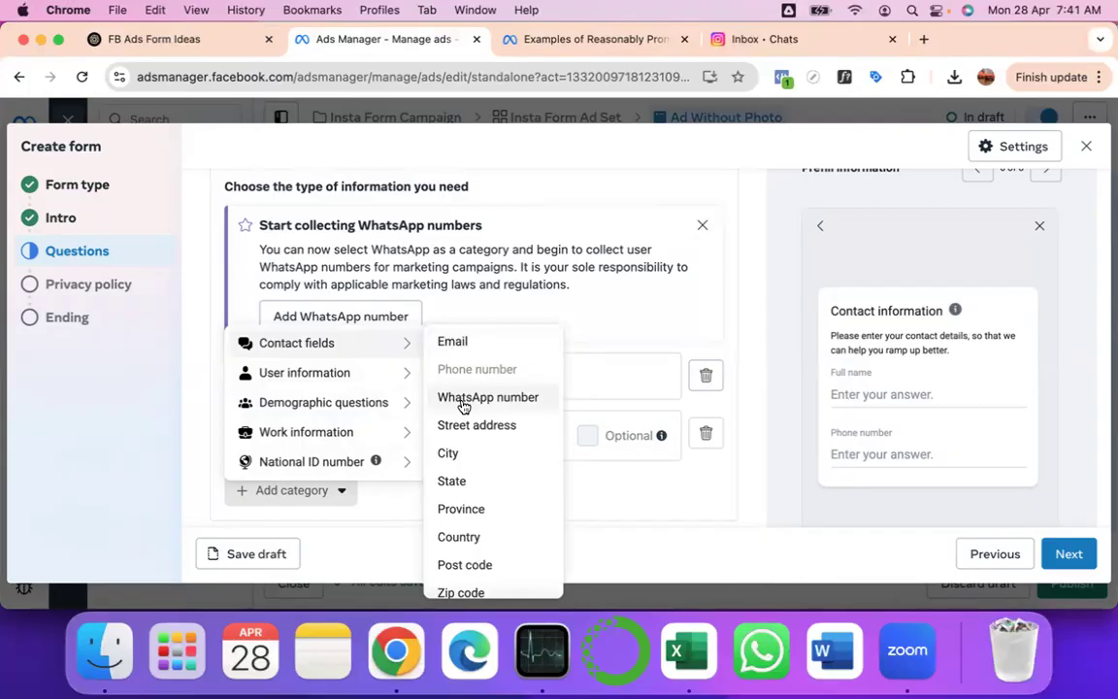
pyautogui.click(463, 400)
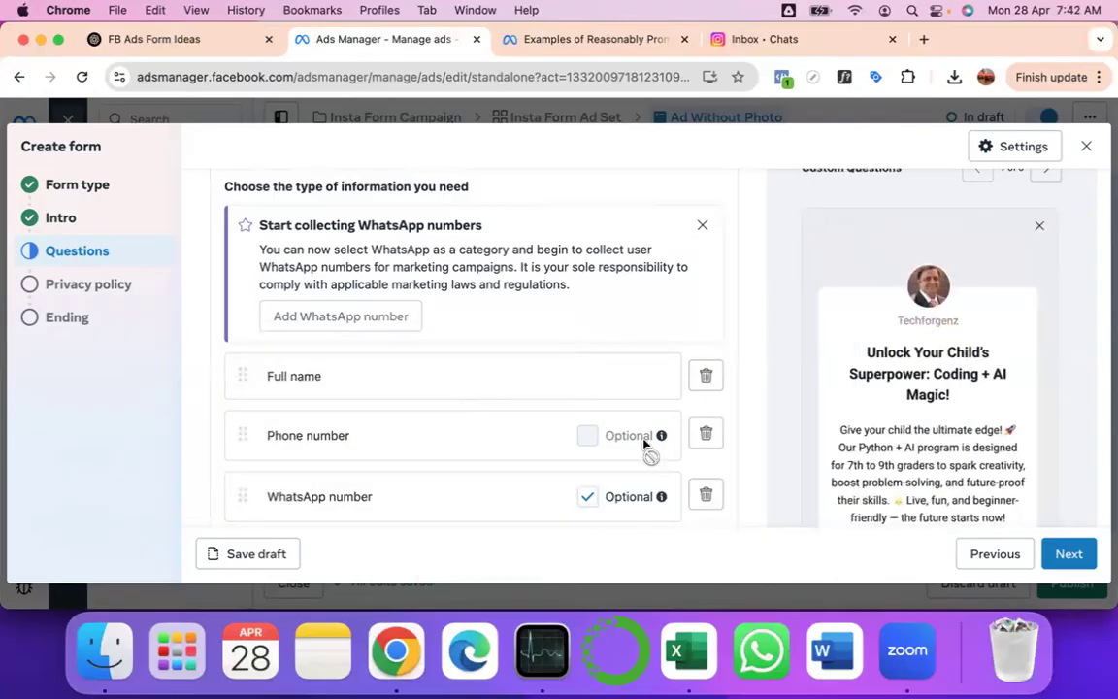
pyautogui.click(588, 496)
pyautogui.click(706, 435)
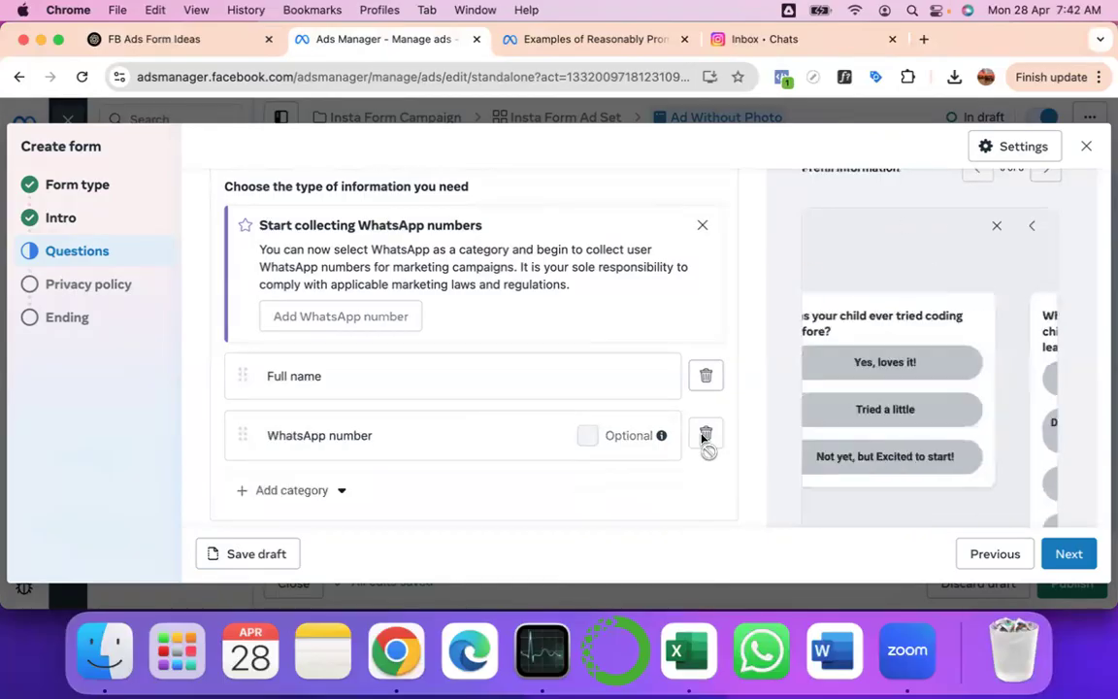
pyautogui.scroll(-2, 507, 432)
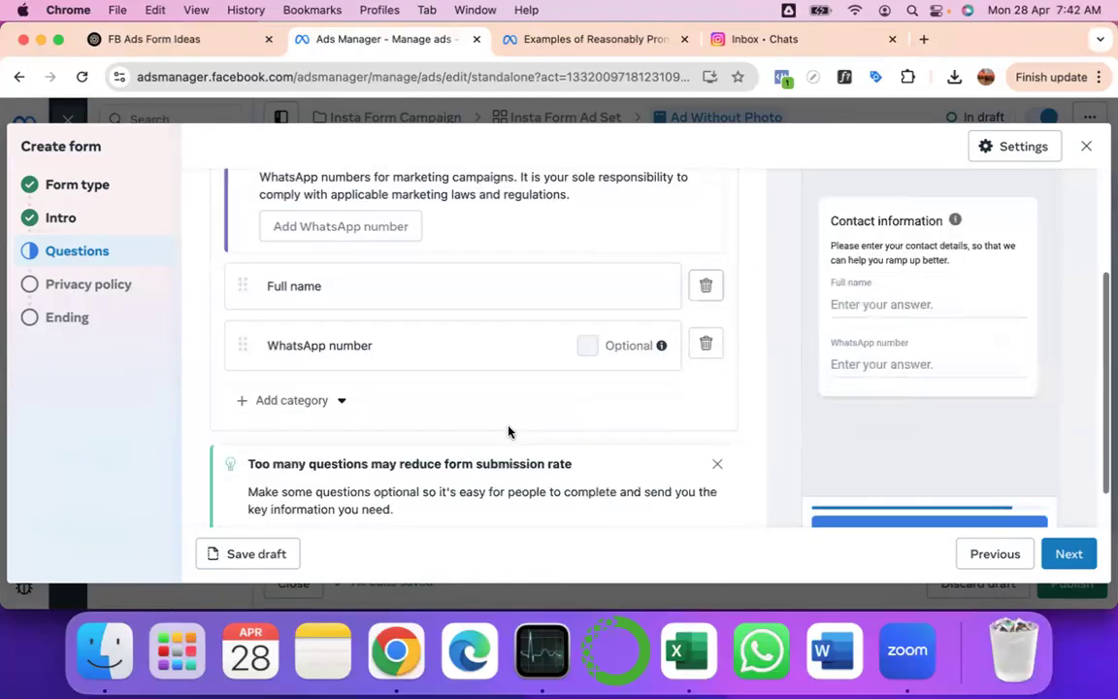
pyautogui.scroll(-1, 506, 432)
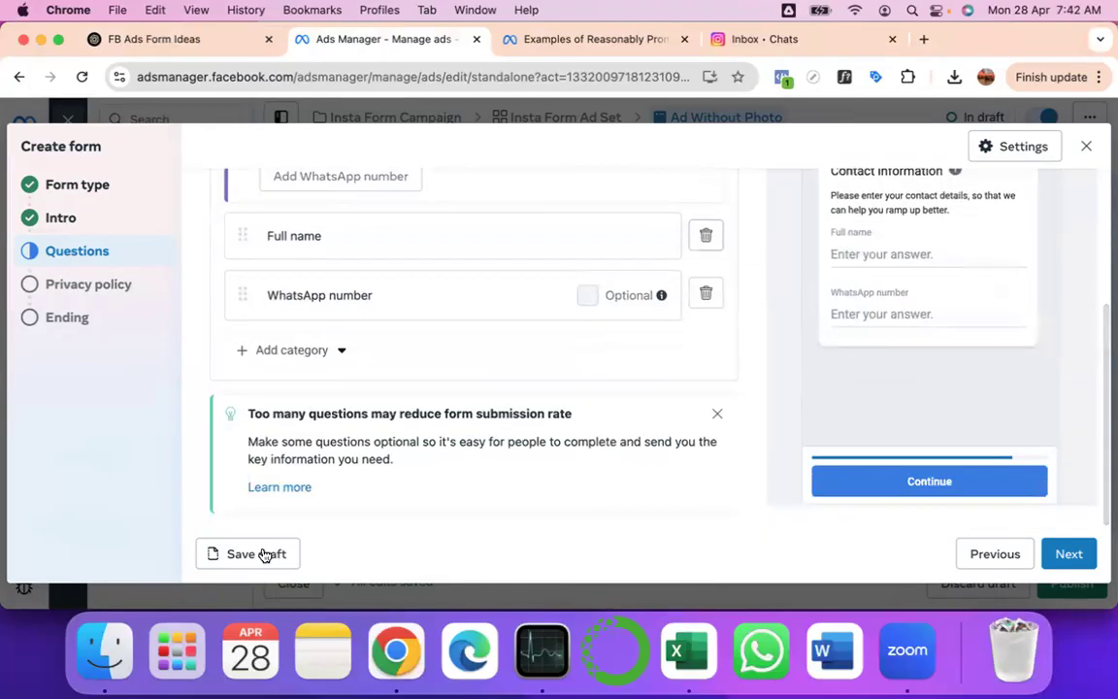
# - Advance to the Privacy policy step and select 'business' in the WhatsApp notice text for linking
pyautogui.click(1074, 554)
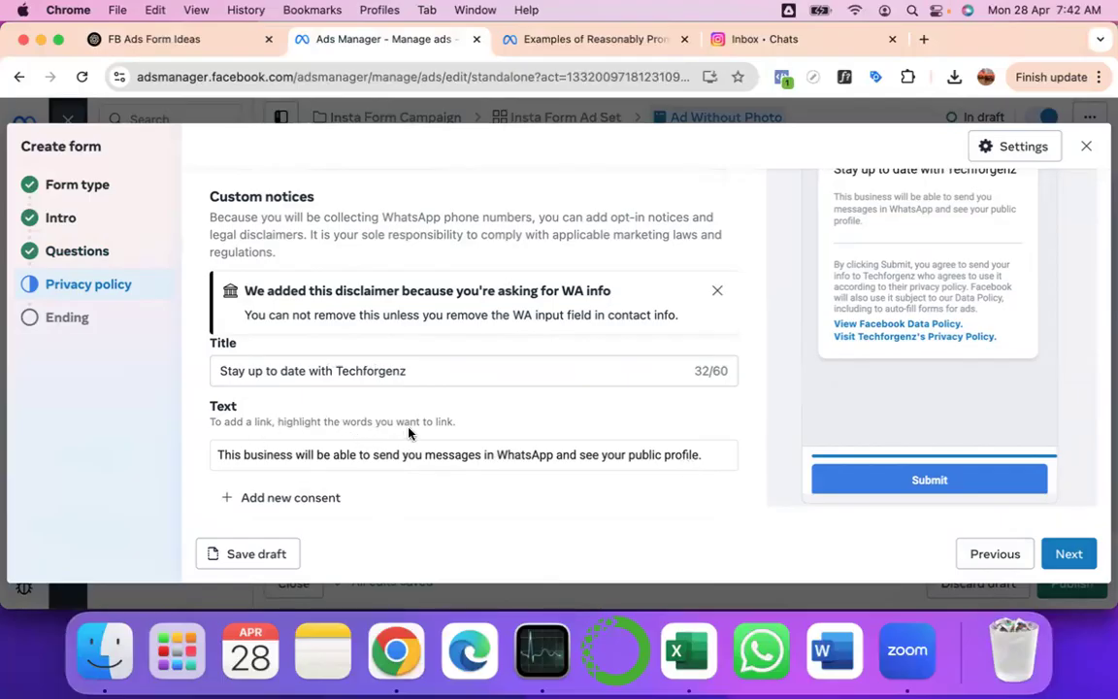
pyautogui.doubleClick(263, 456)
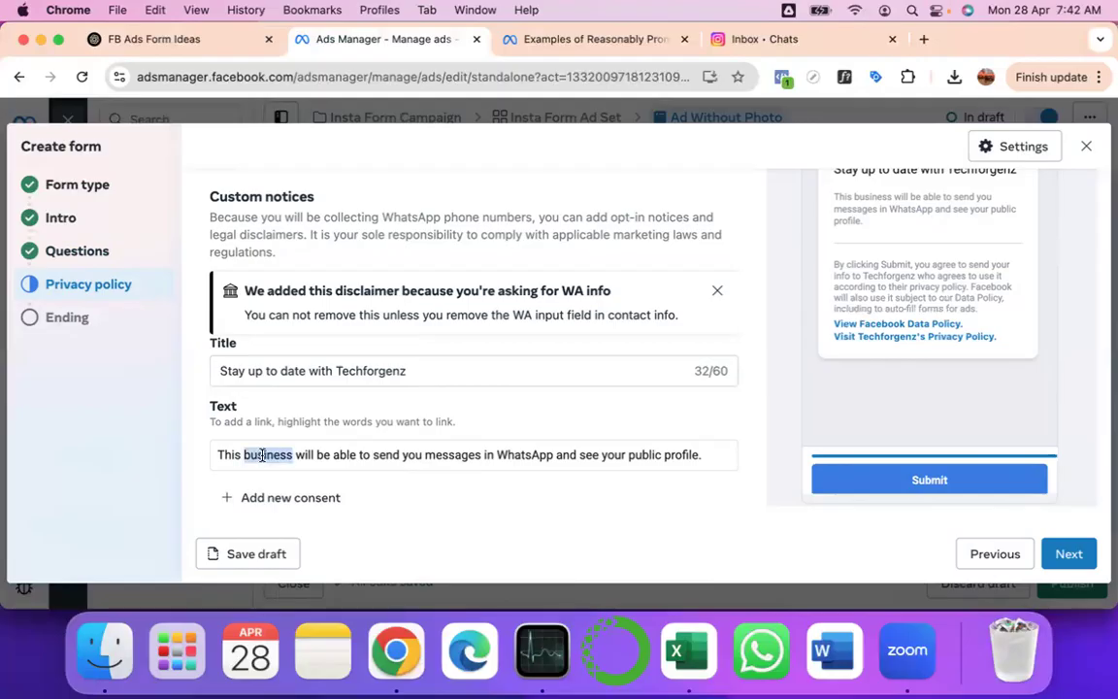
pyautogui.click(481, 456)
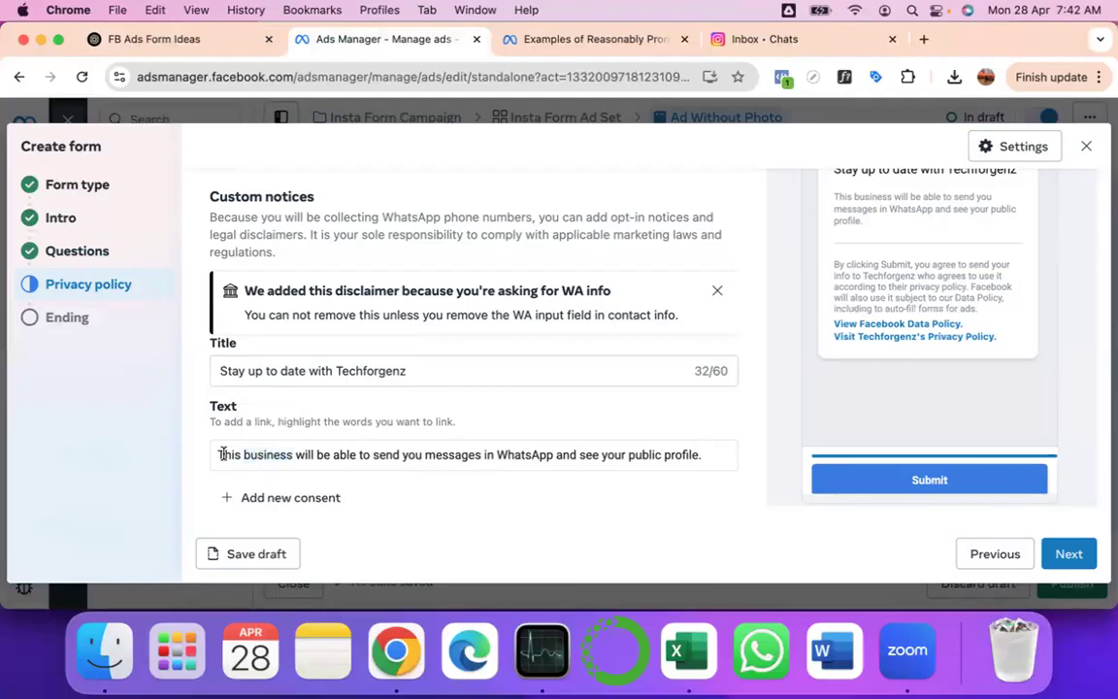
pyautogui.doubleClick(267, 452)
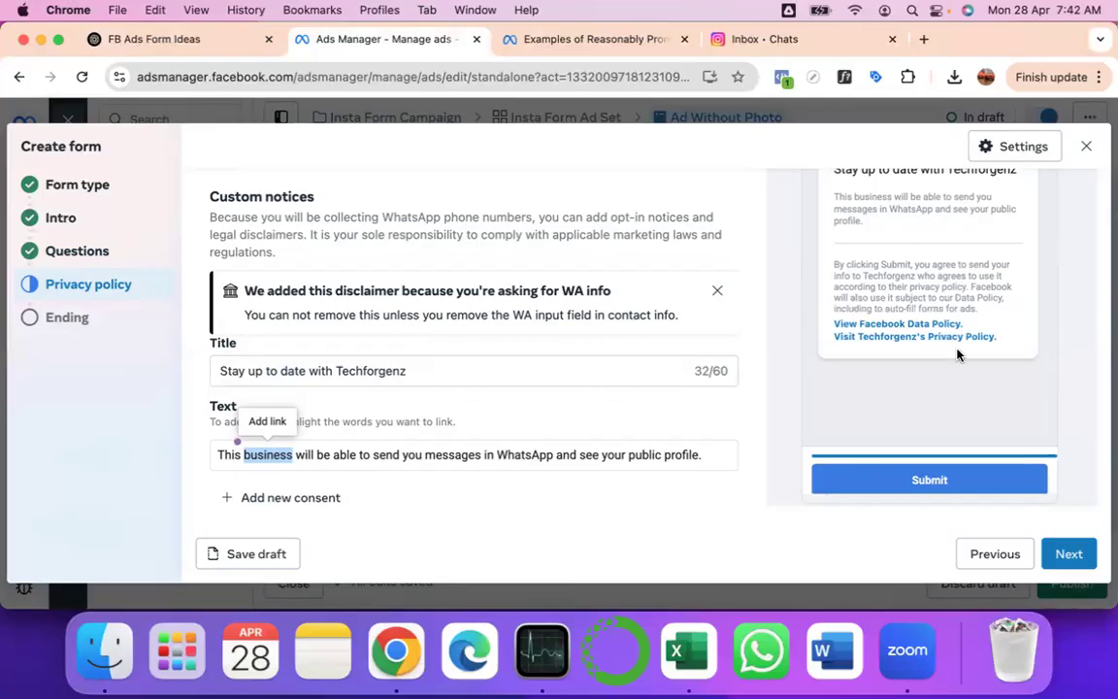
pyautogui.scroll(2, 959, 356)
pyautogui.scroll(-1, 958, 354)
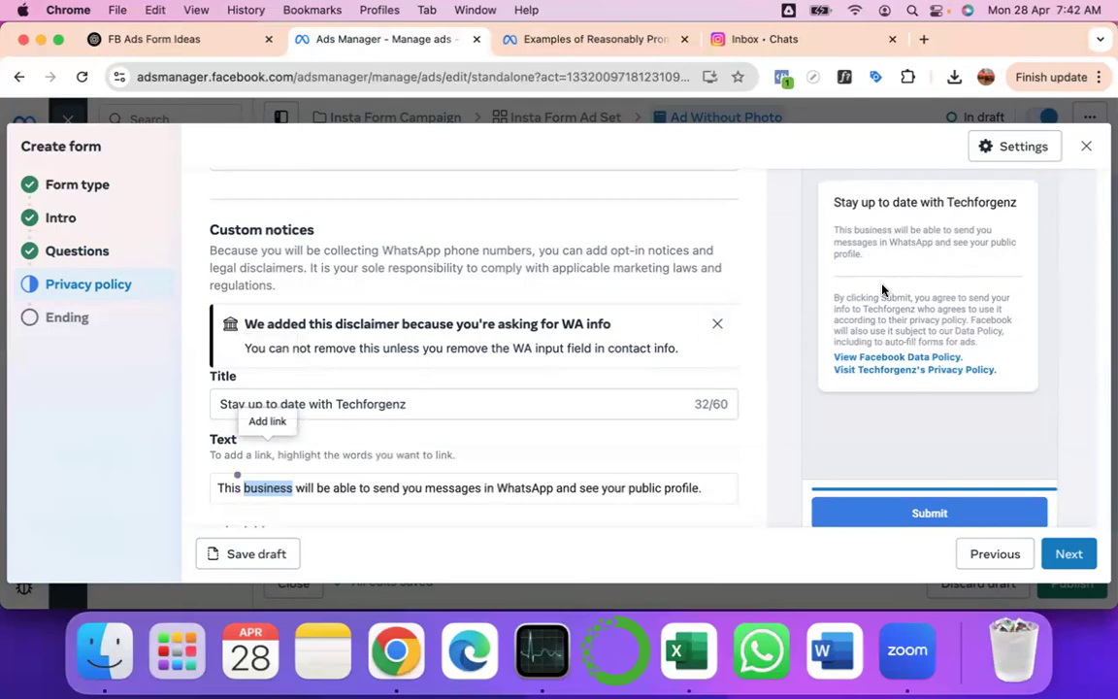
pyautogui.scroll(-1, 839, 333)
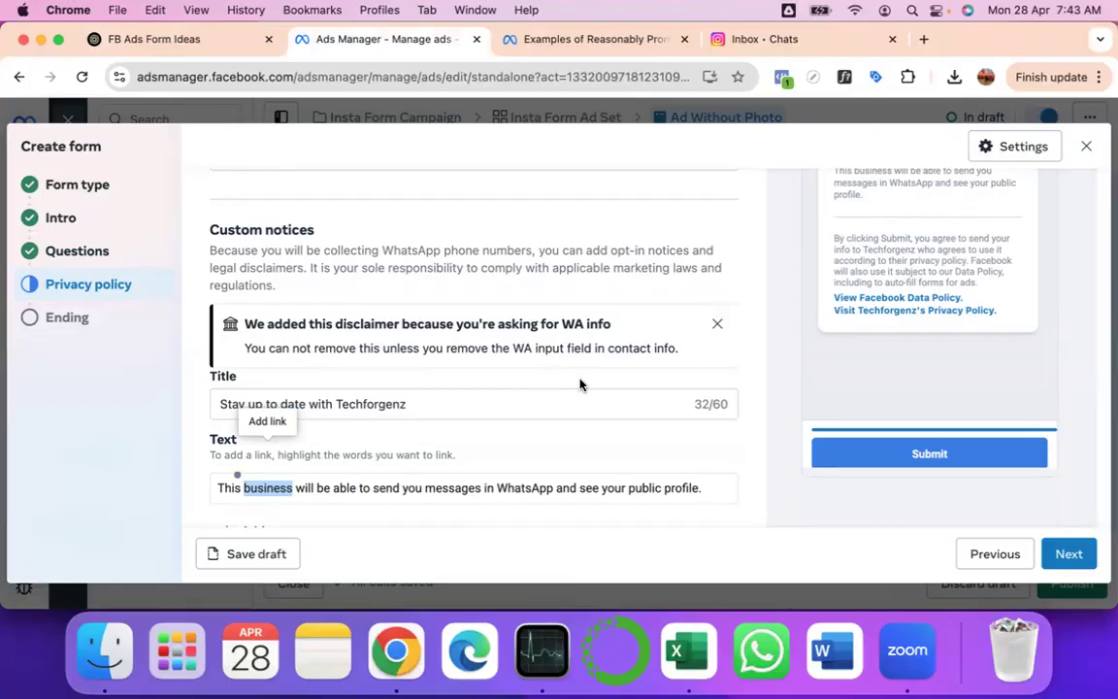
# - Swap the WhatsApp number question for a Phone number question, then return to Privacy policy
pyautogui.click(91, 250)
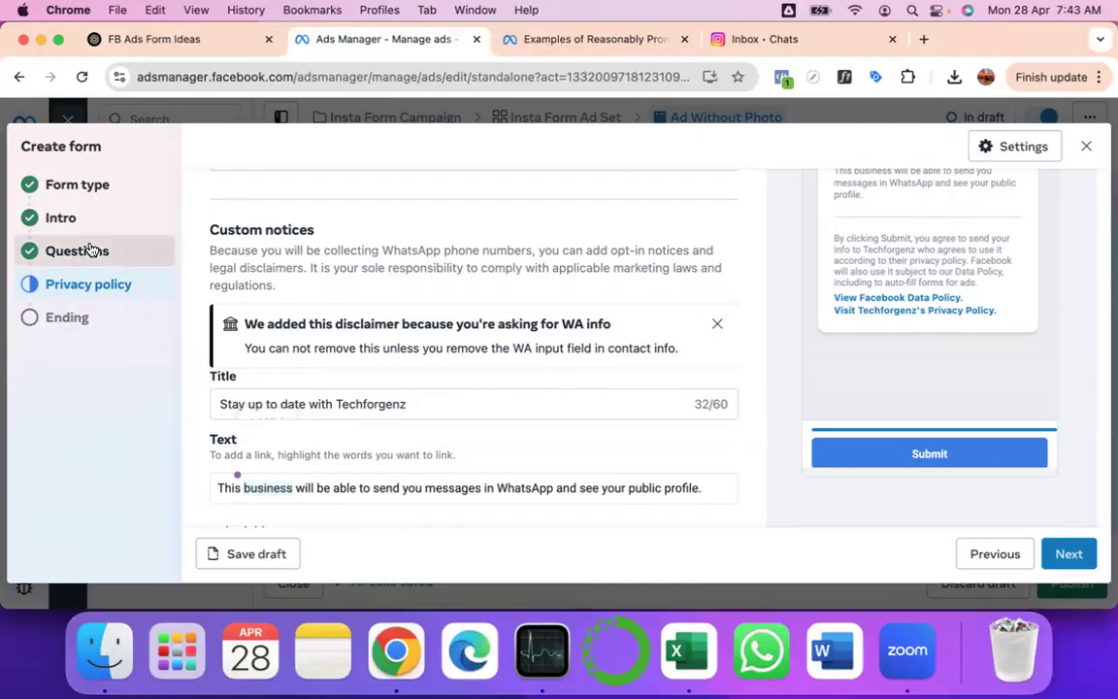
pyautogui.scroll(-5, 338, 427)
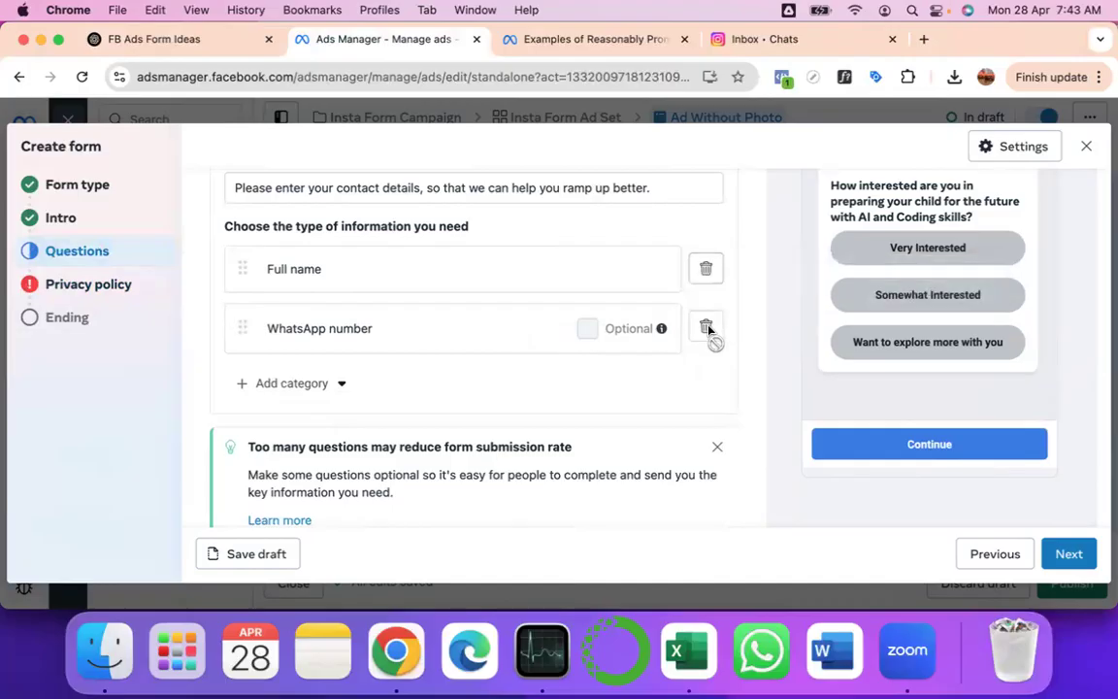
pyautogui.click(310, 384)
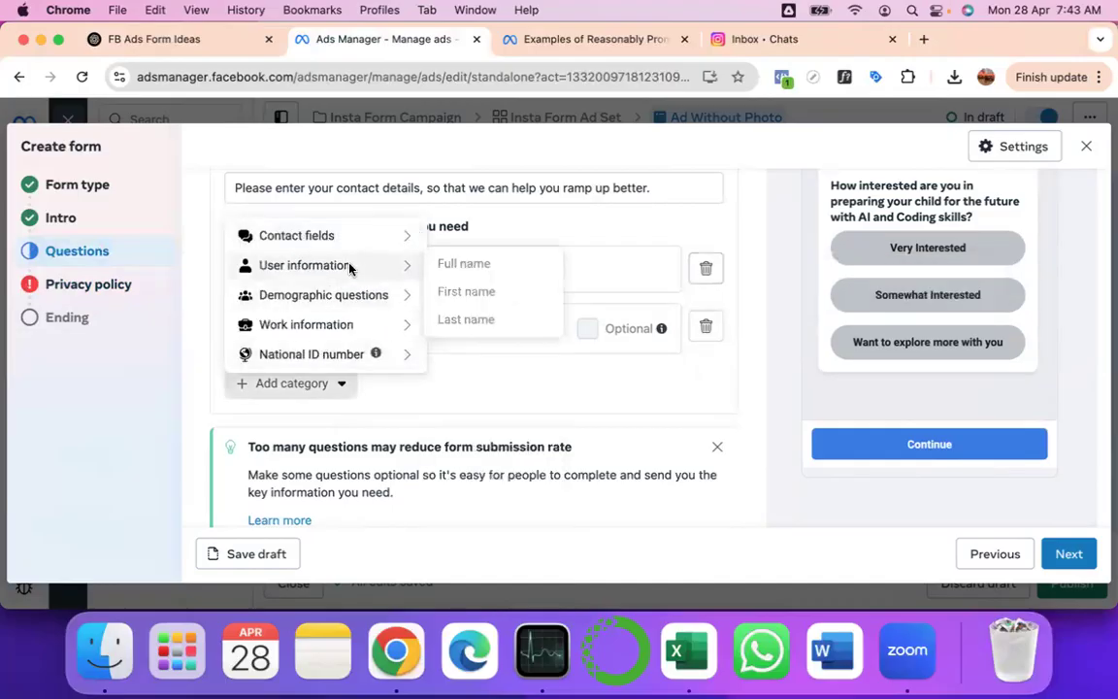
pyautogui.moveTo(355, 239)
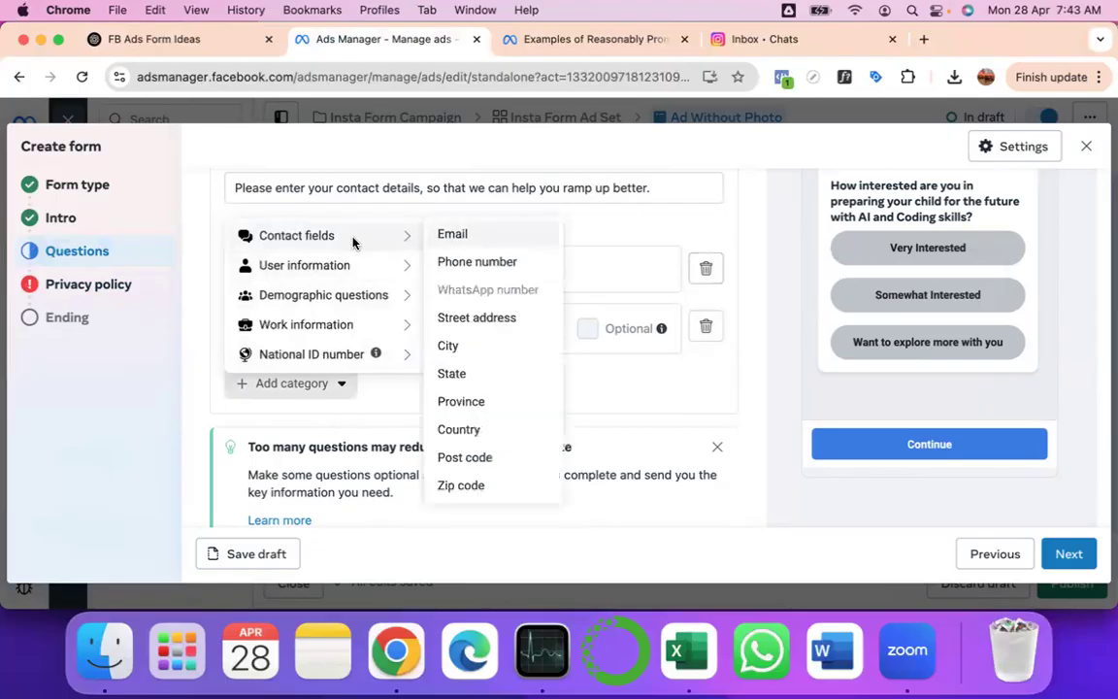
pyautogui.click(462, 265)
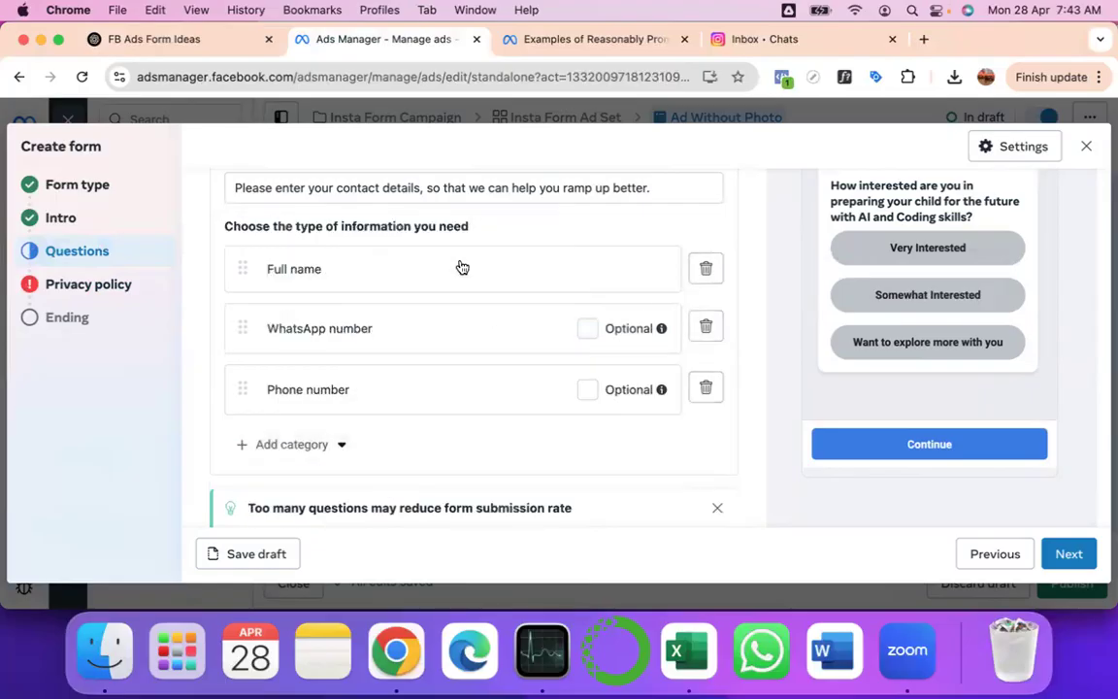
pyautogui.click(705, 328)
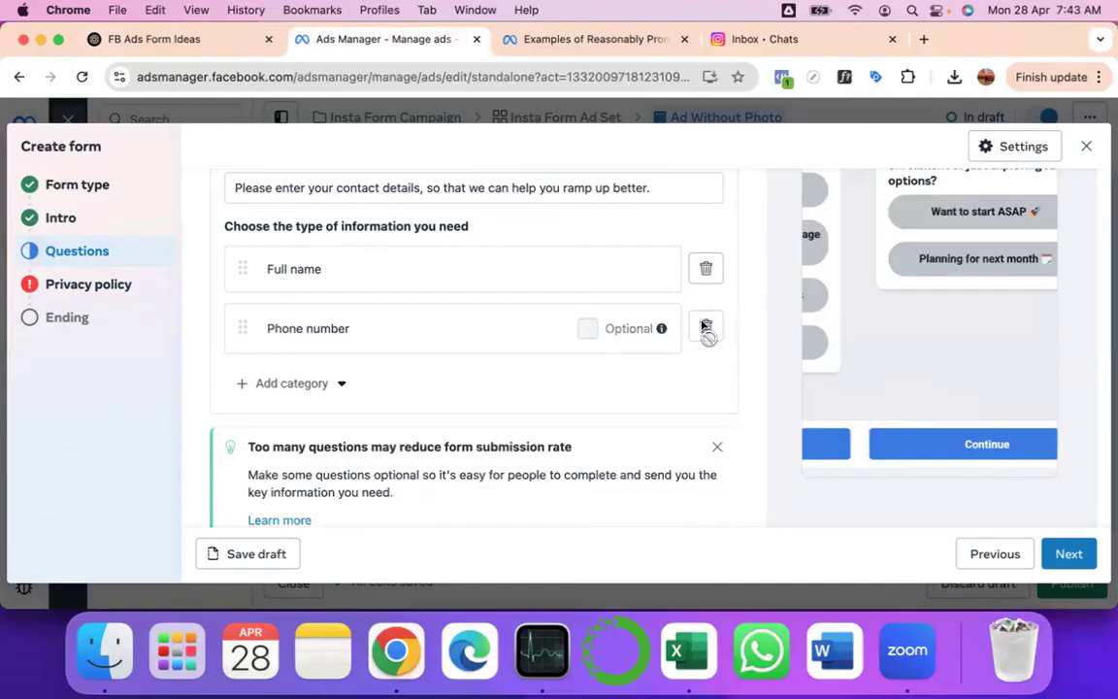
pyautogui.click(1060, 551)
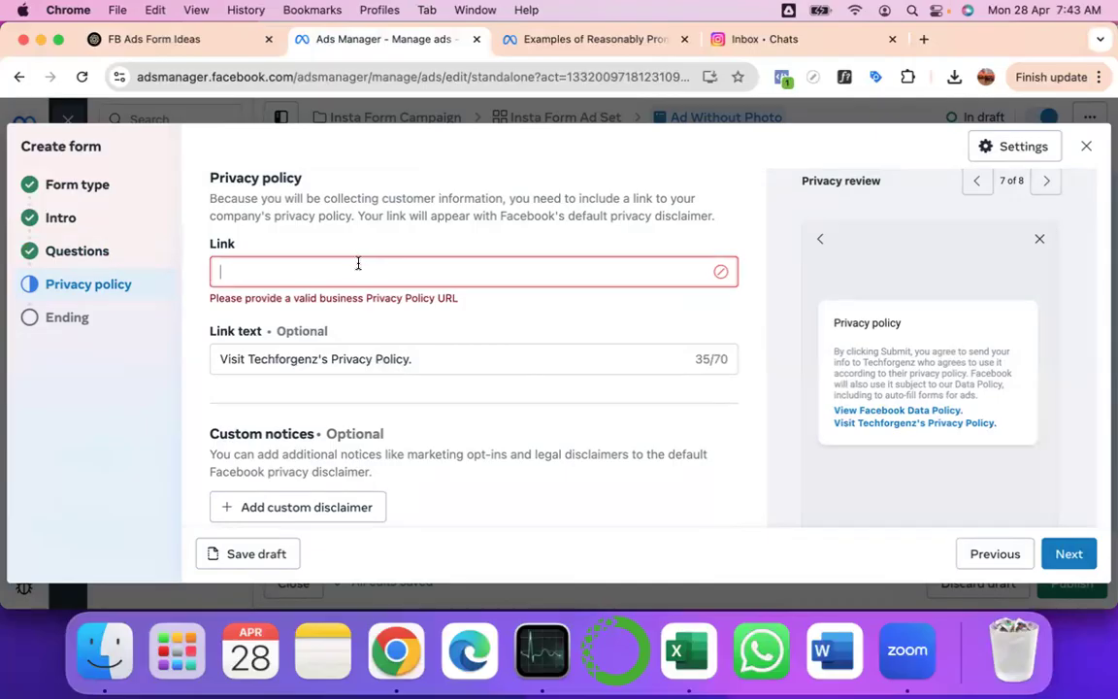
pyautogui.scroll(-1, 986, 412)
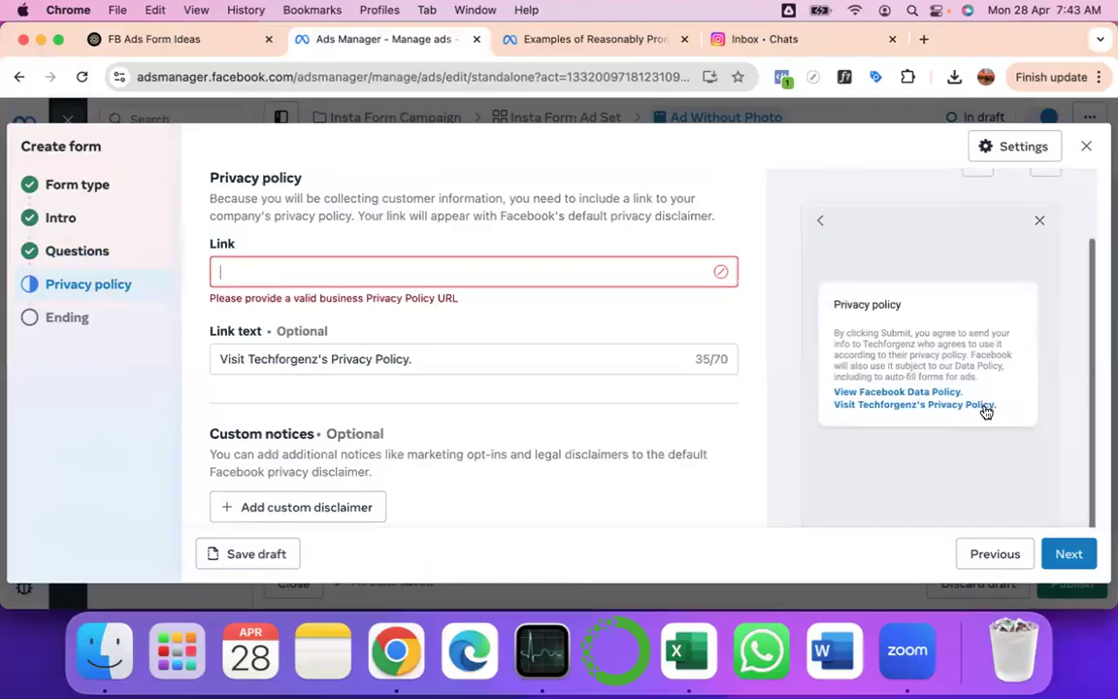
pyautogui.scroll(2, 986, 412)
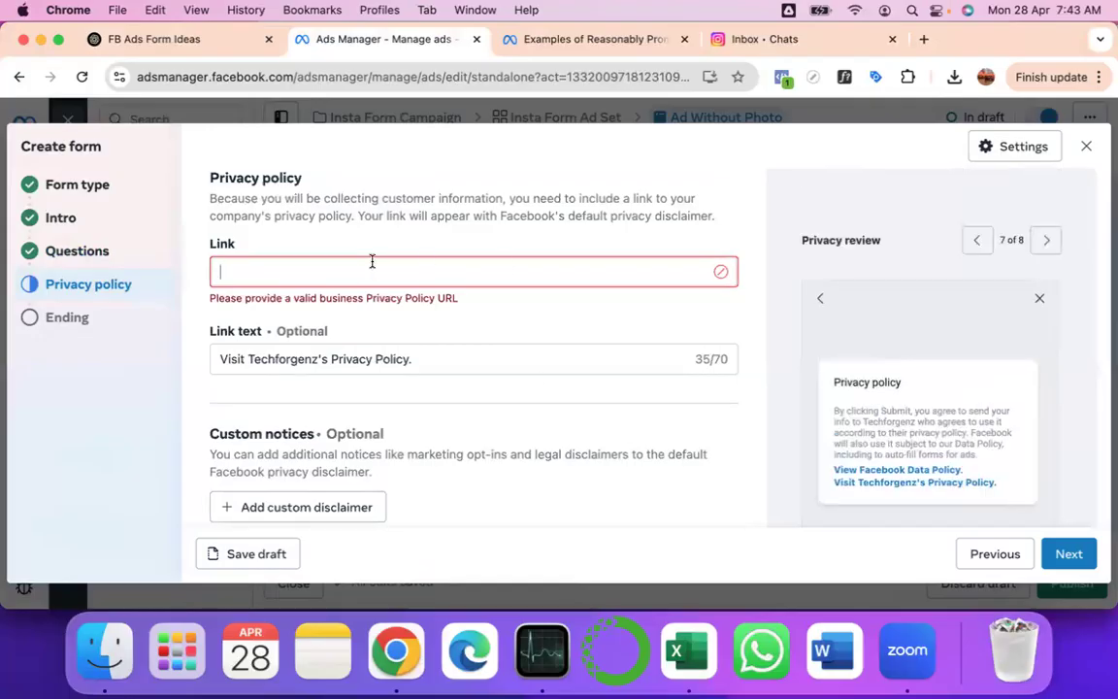
# - Load techforgenz.com/privacy-policy in a new tab, copy its URL, and return to Ads Manager
pyautogui.click(924, 43)
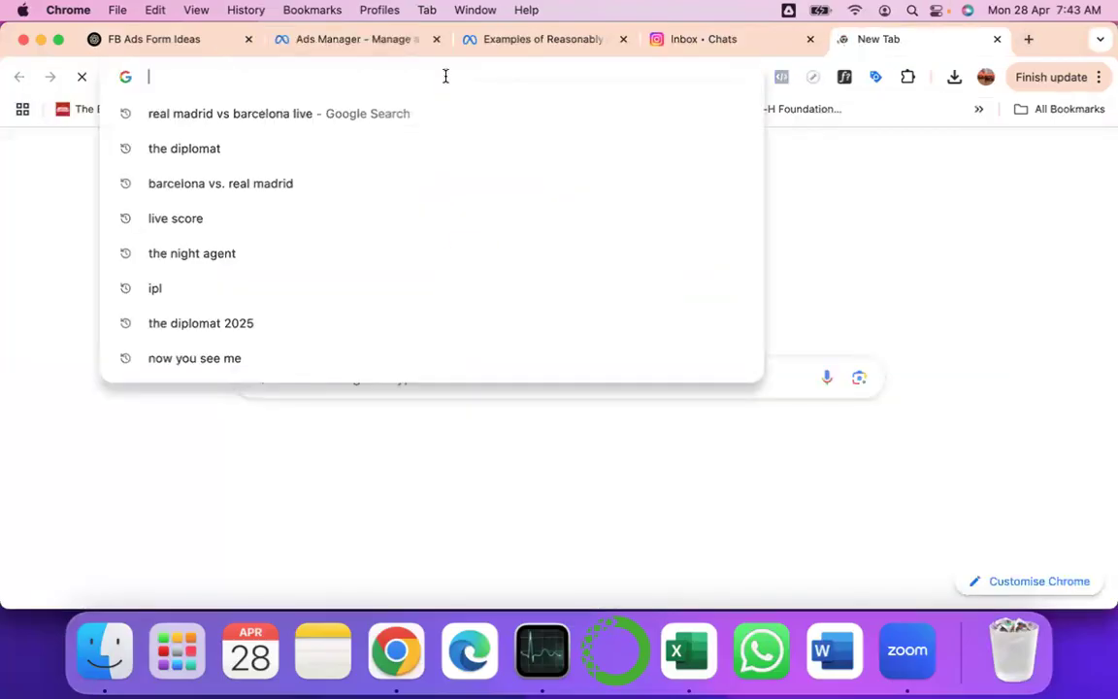
pyautogui.write('techforgenz.com')
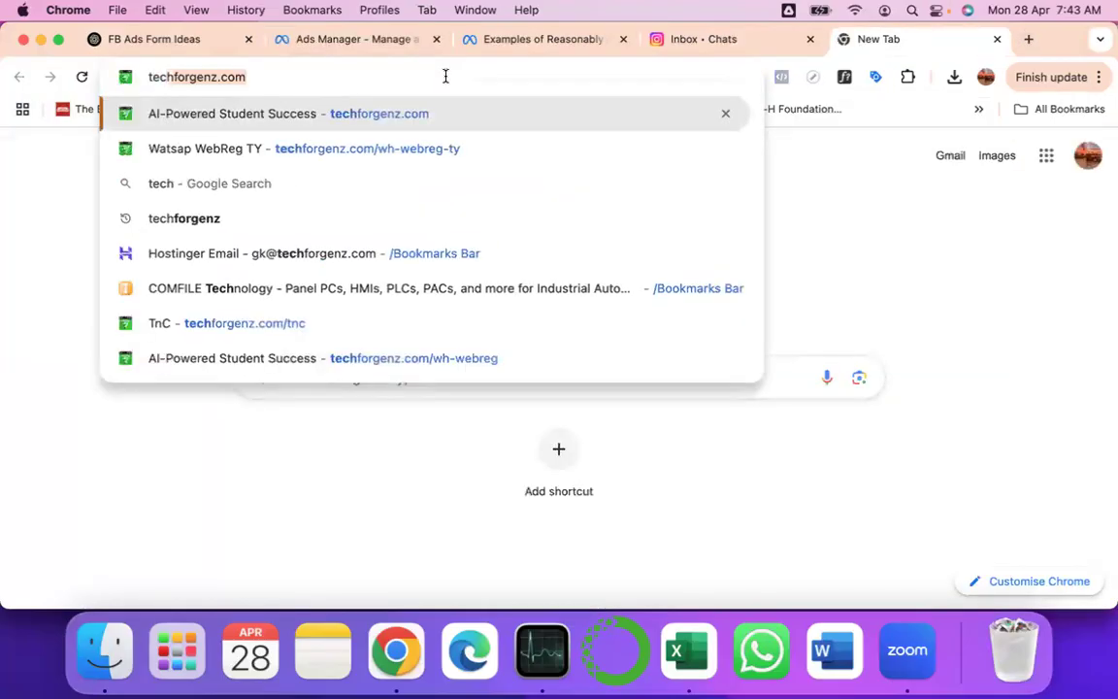
pyautogui.press('Right')
pyautogui.write('/')
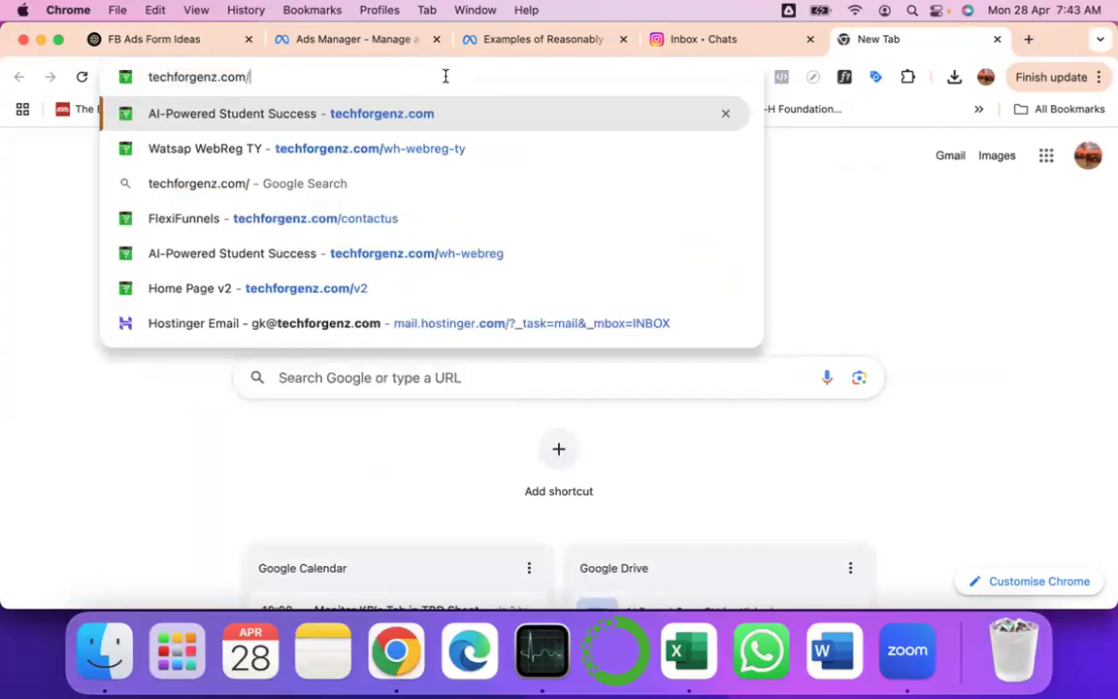
pyautogui.write('pr')
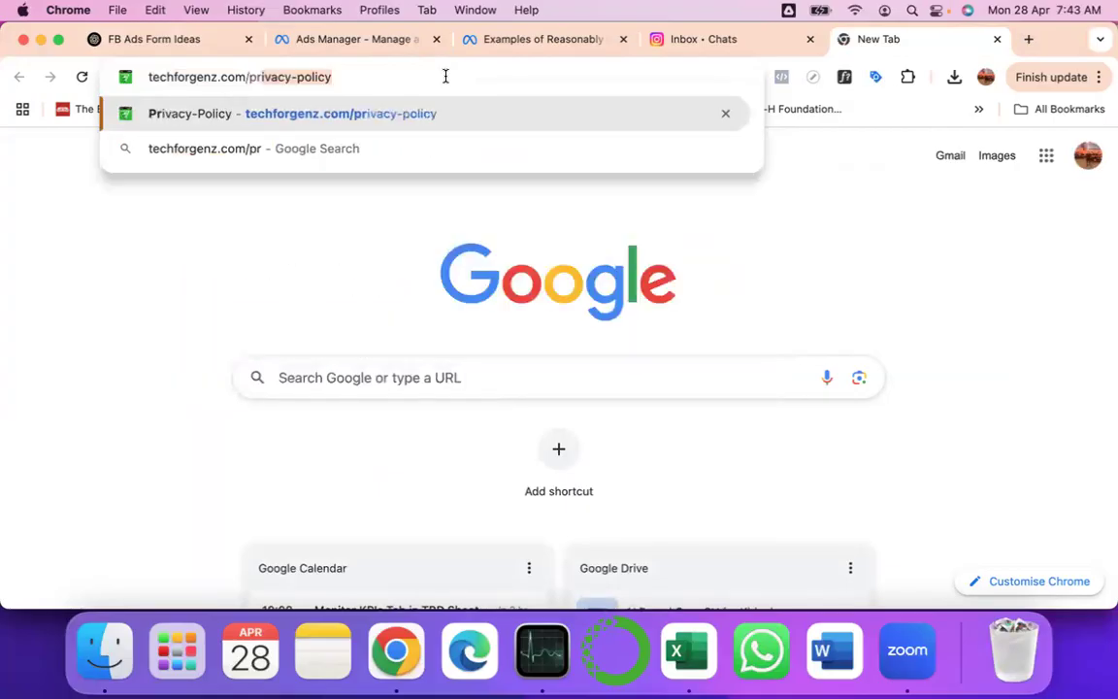
pyautogui.press('Return')
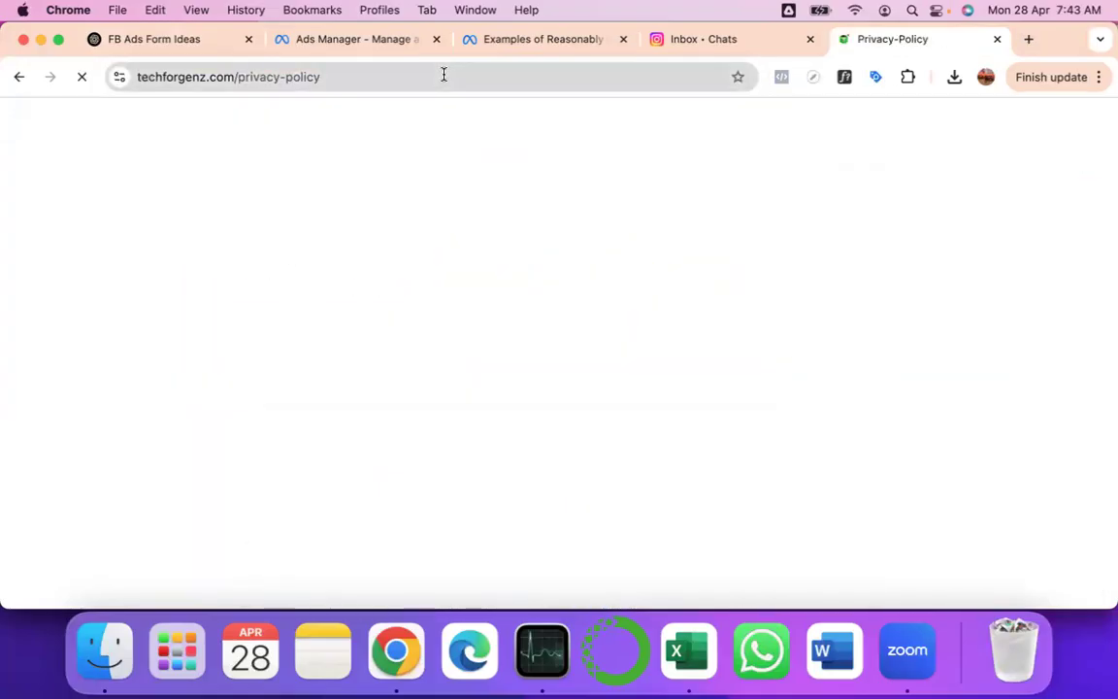
pyautogui.click(443, 74)
pyautogui.press('super+c')
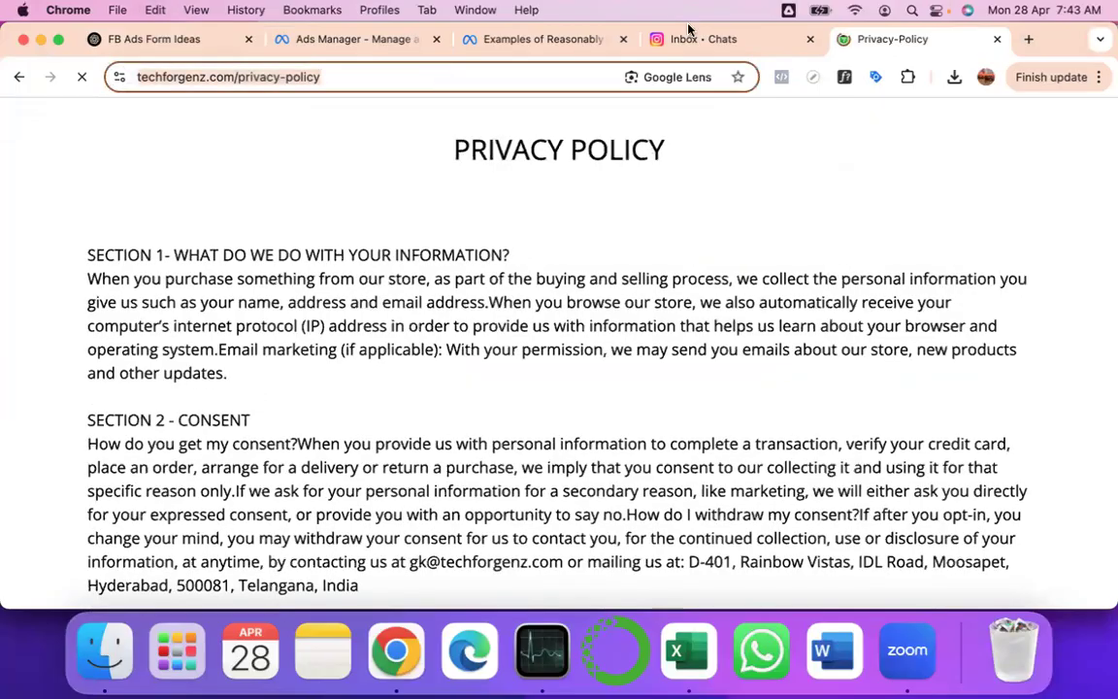
pyautogui.click(357, 40)
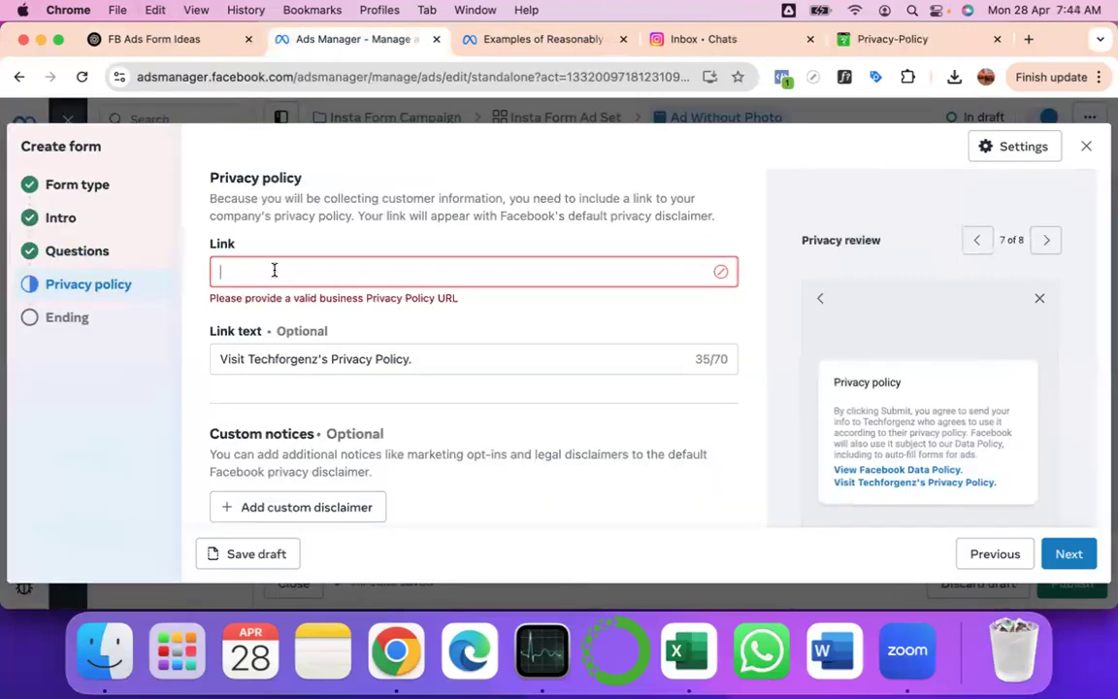
pyautogui.click(274, 271)
pyautogui.press('super+v')
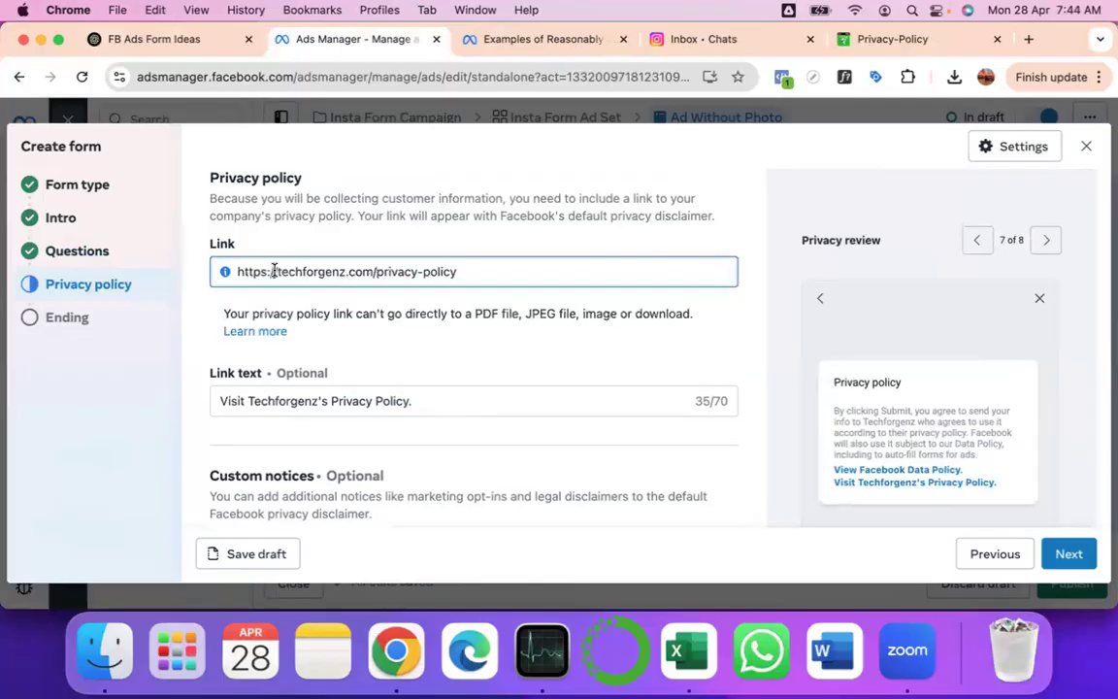
pyautogui.scroll(-5, 472, 359)
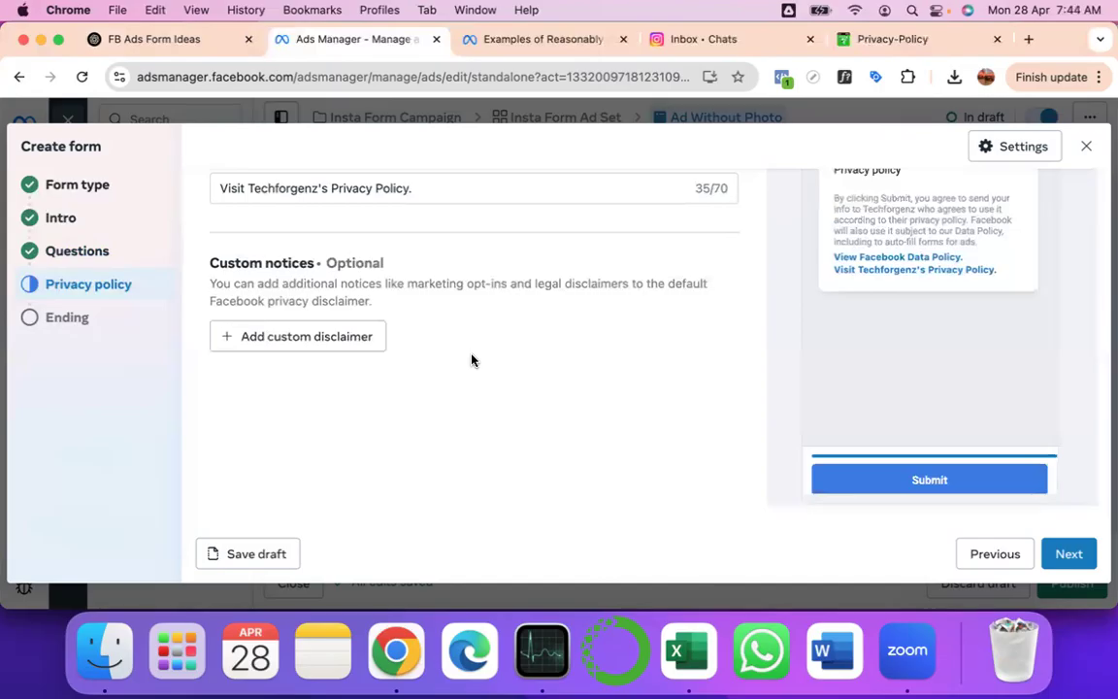
pyautogui.scroll(4, 472, 359)
# - In Questions, add a required WhatsApp number field and delete the Phone number field
pyautogui.click(87, 252)
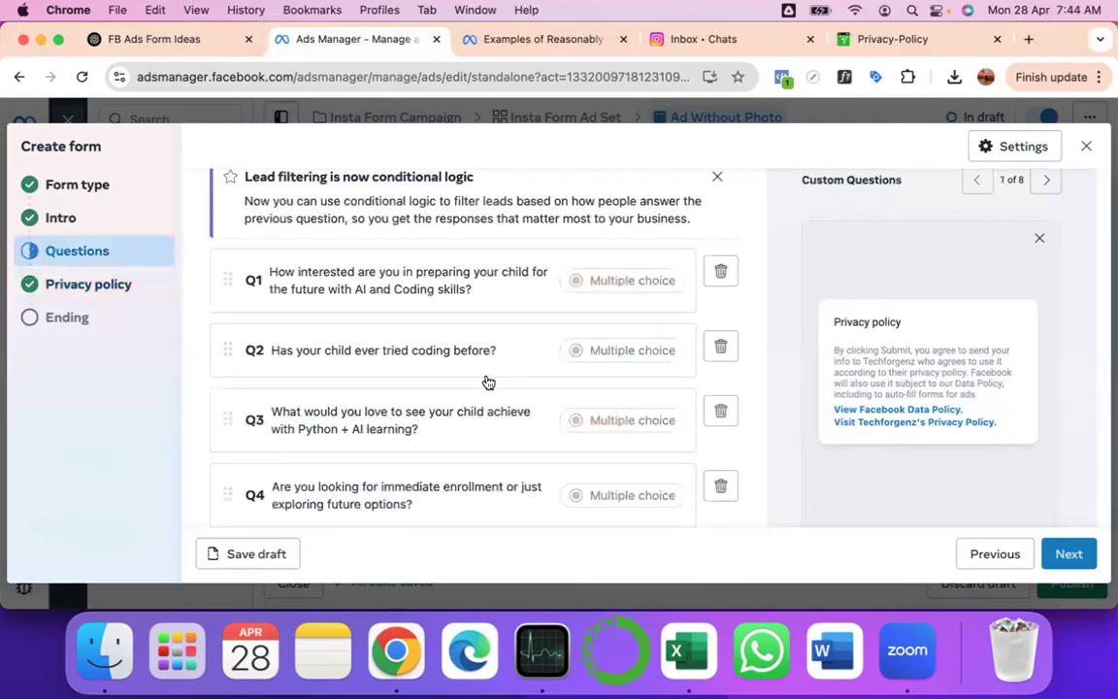
pyautogui.scroll(-10, 489, 383)
pyautogui.scroll(-3, 489, 382)
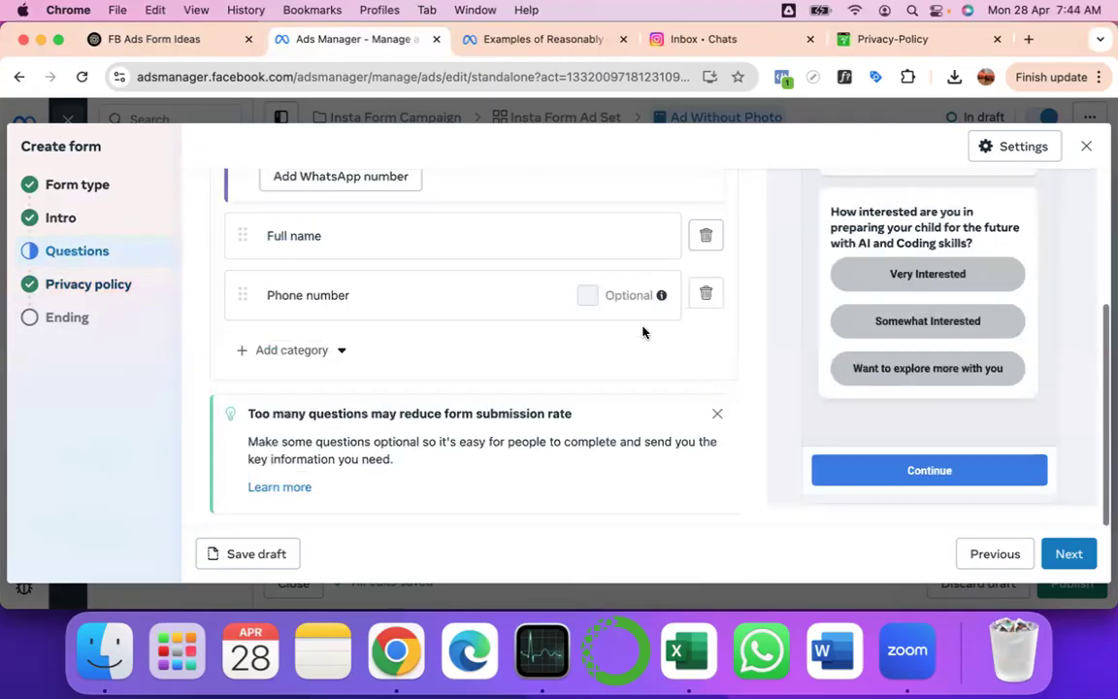
pyautogui.click(331, 355)
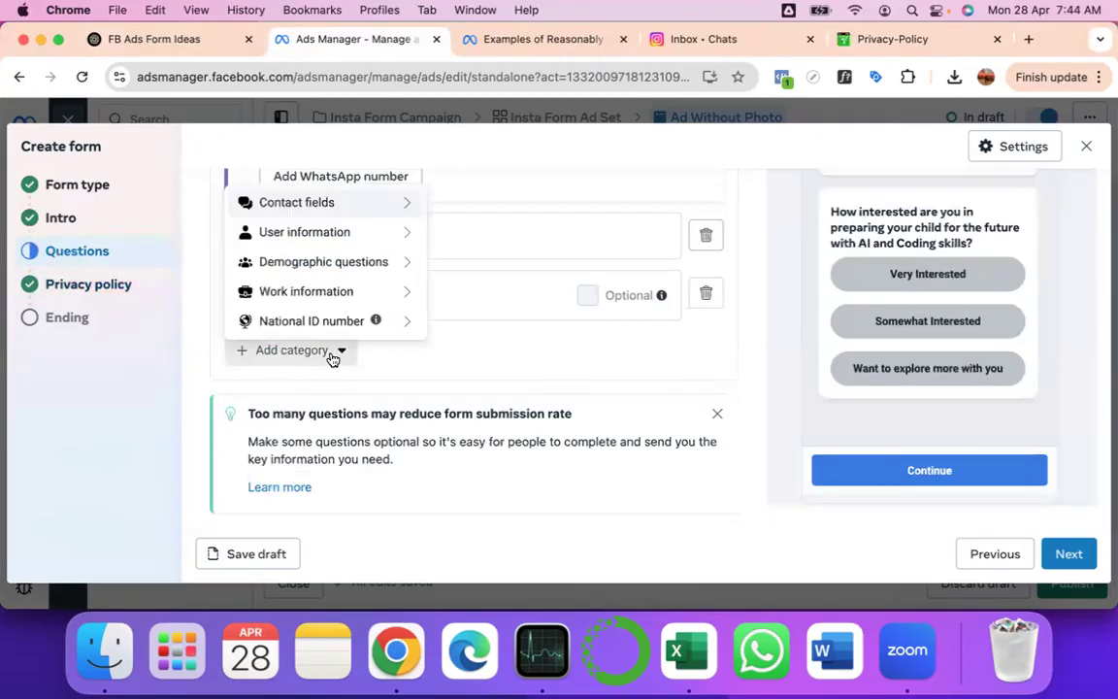
pyautogui.moveTo(398, 202)
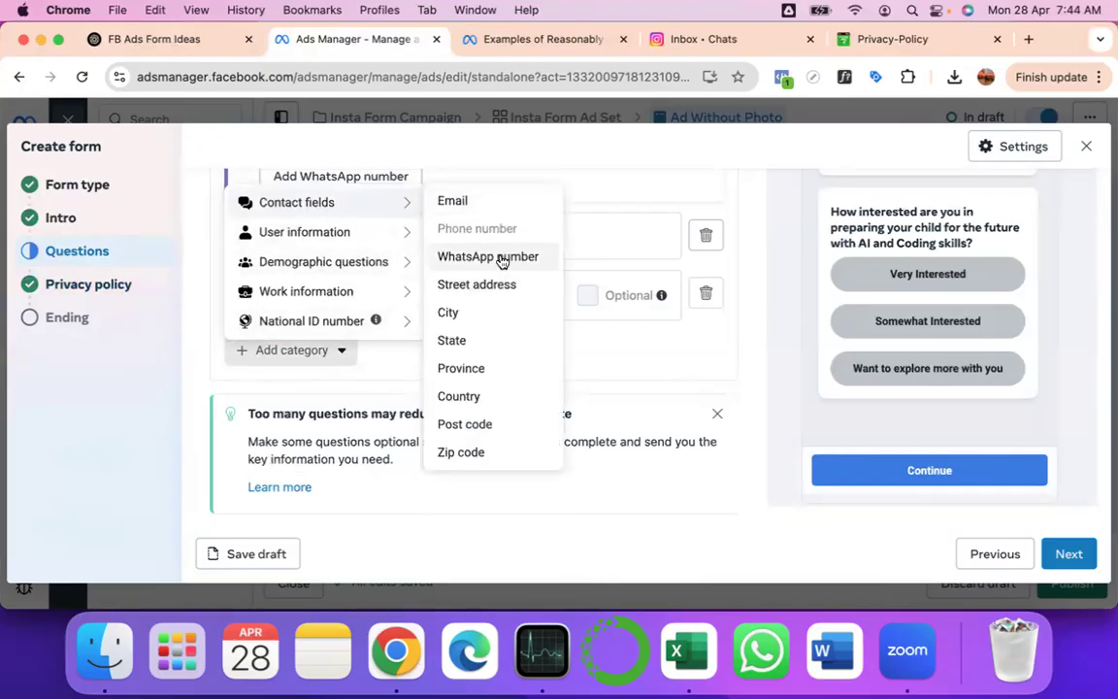
pyautogui.click(500, 258)
pyautogui.click(588, 358)
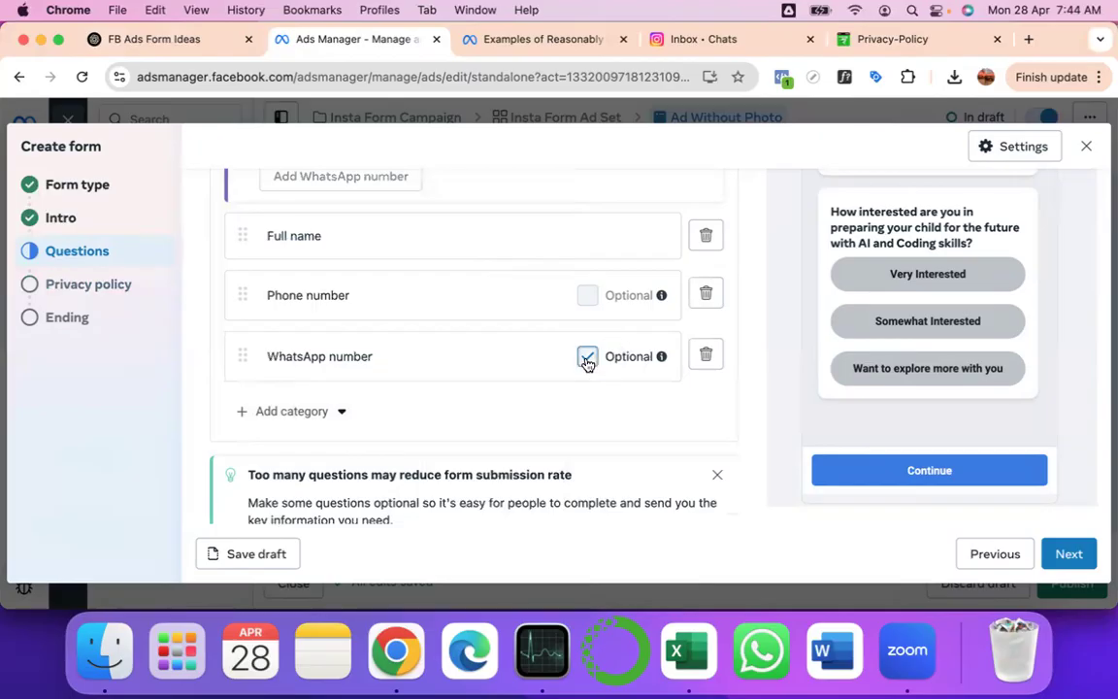
pyautogui.click(706, 293)
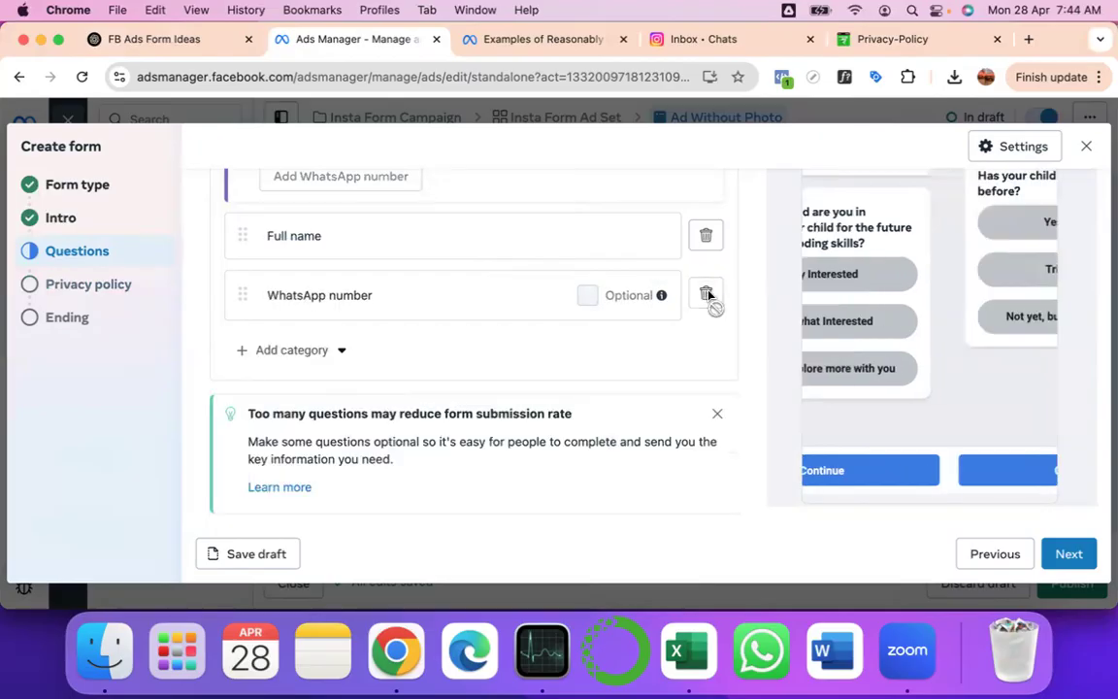
# - Continue to the Privacy policy step and review the restored WhatsApp opt-in notice
pyautogui.click(1053, 551)
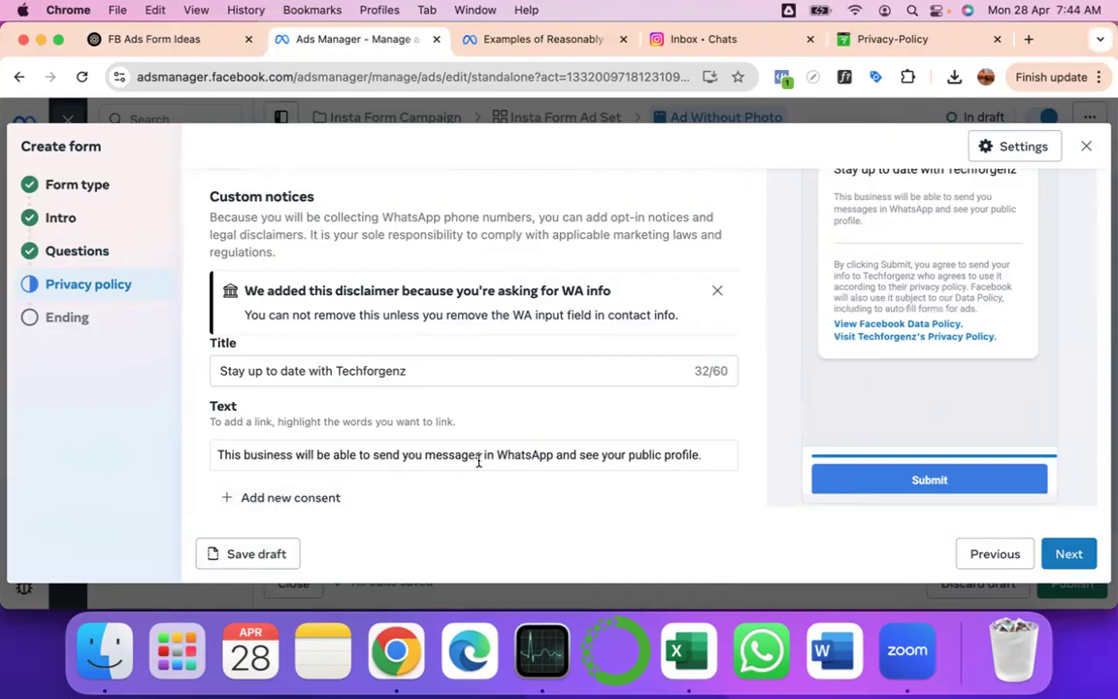
pyautogui.scroll(3, 660, 325)
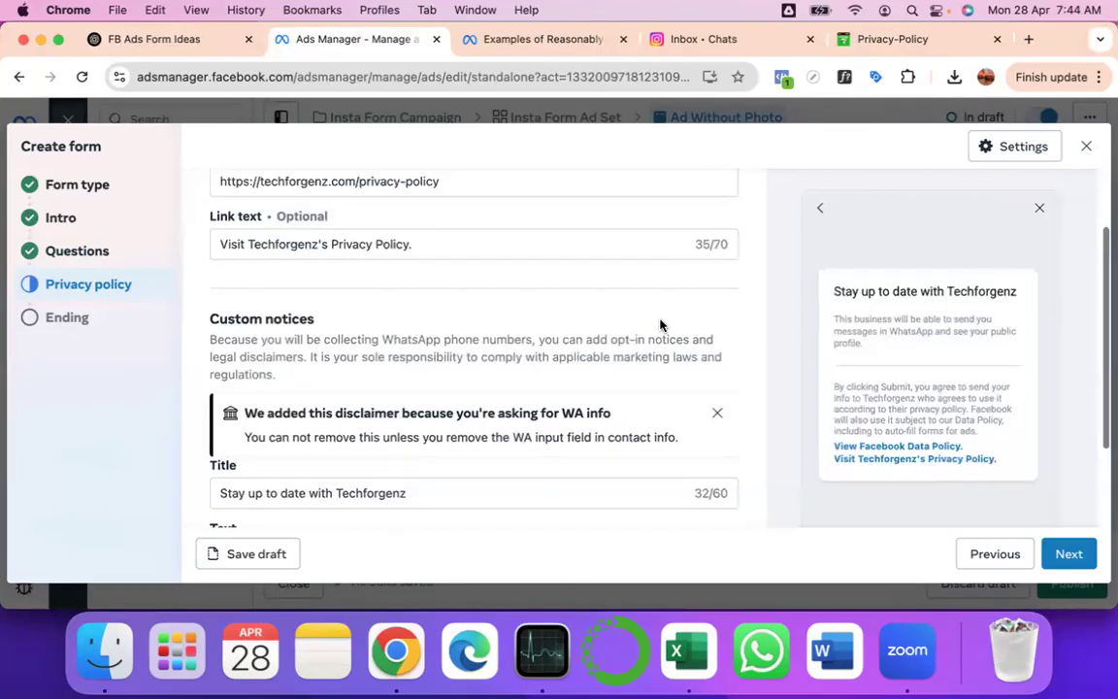
pyautogui.scroll(2, 660, 325)
pyautogui.scroll(-3, 660, 325)
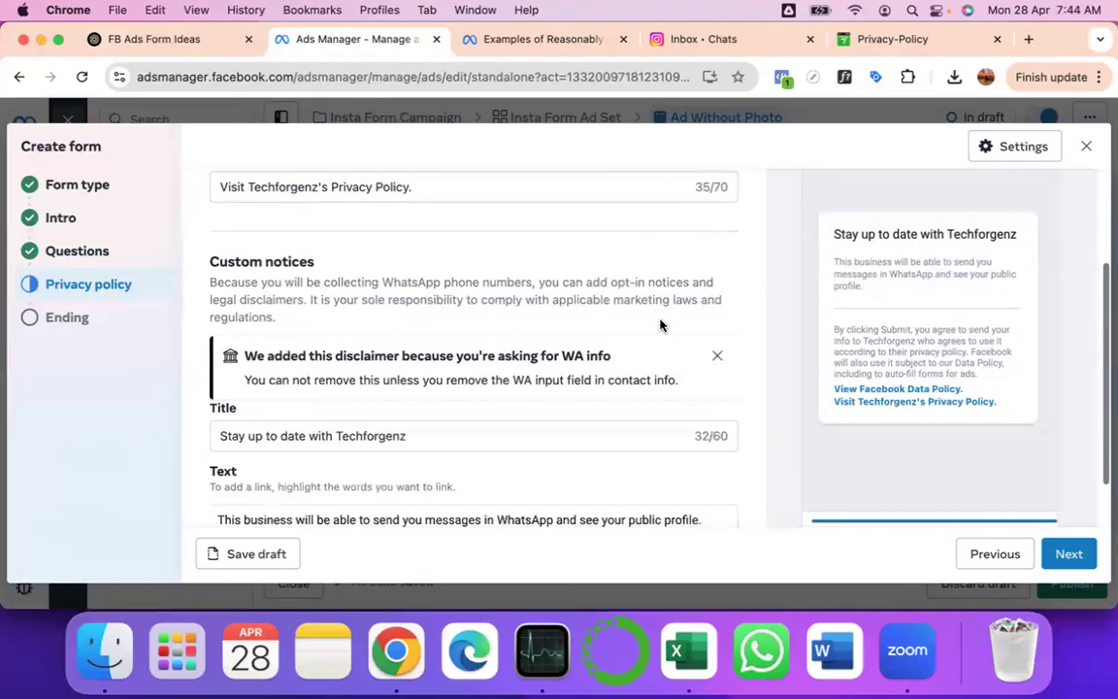
pyautogui.scroll(3, 897, 287)
pyautogui.scroll(-3, 901, 290)
pyautogui.scroll(3, 471, 258)
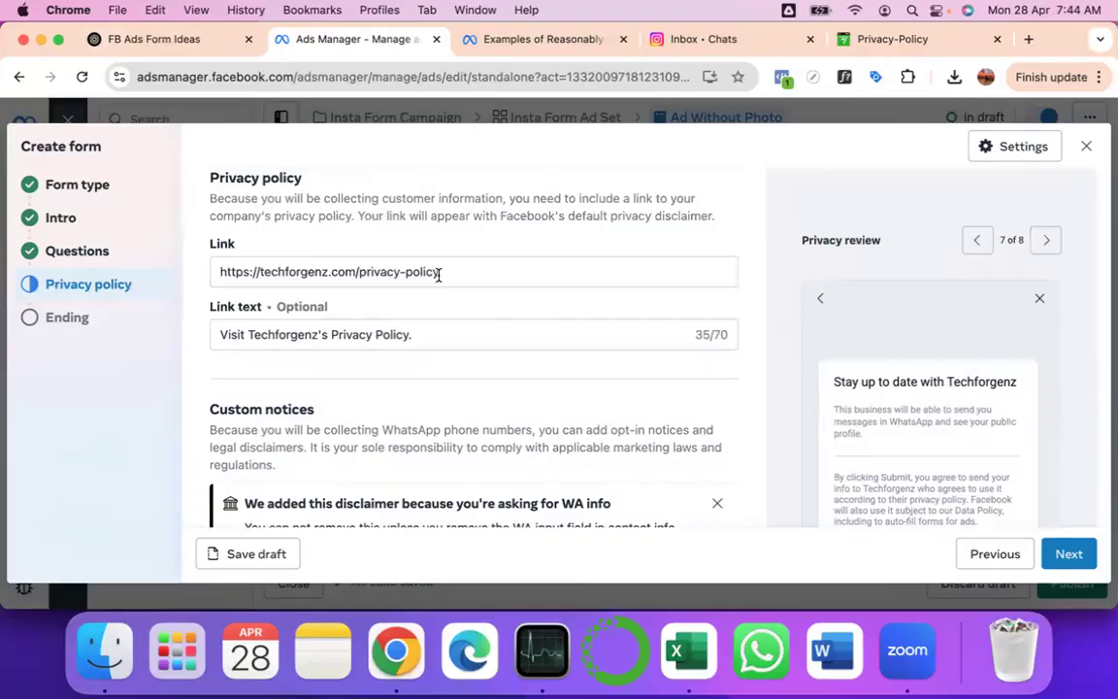
pyautogui.scroll(-4, 444, 330)
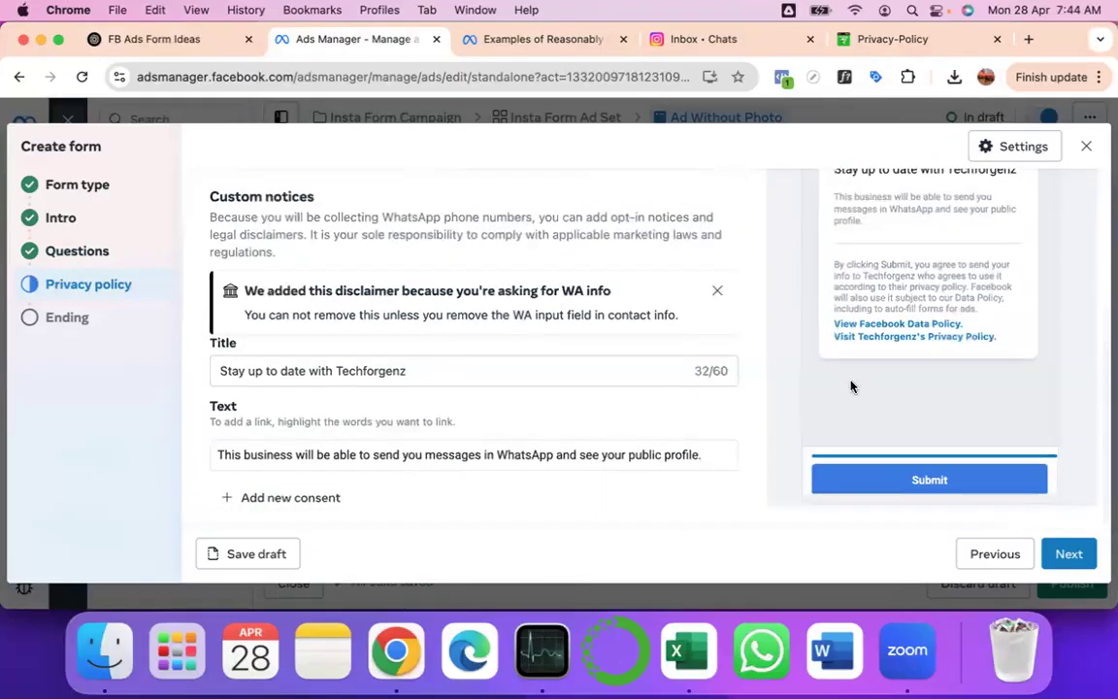
# - Advance the instant form to its Ending section
pyautogui.click(1068, 555)
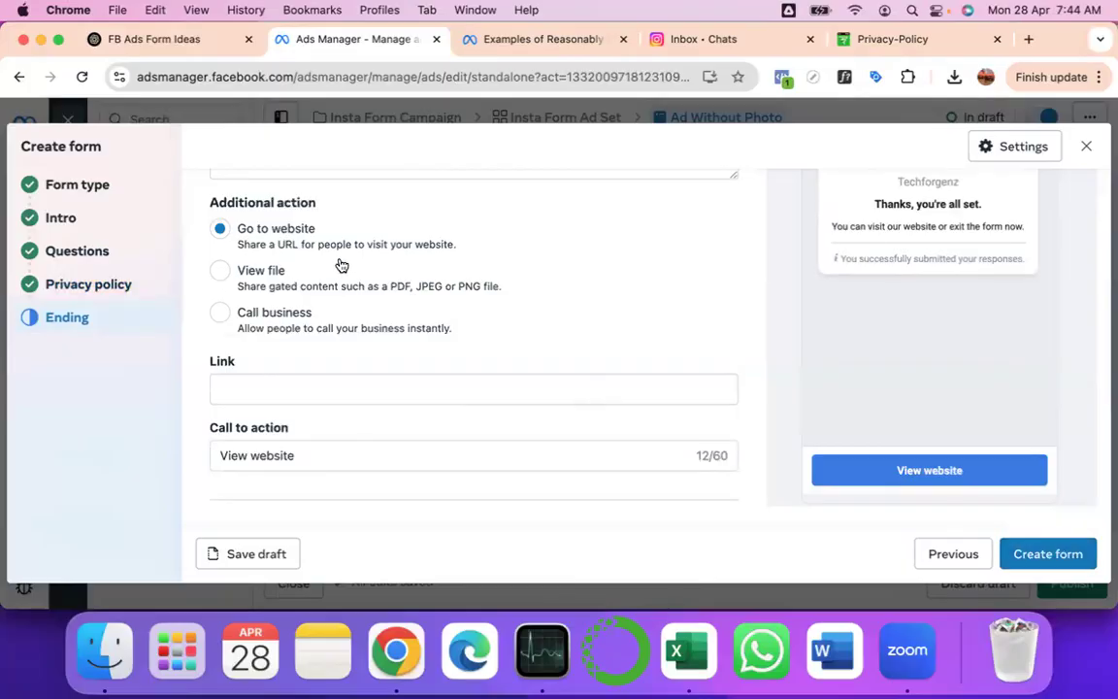
pyautogui.scroll(1, 341, 265)
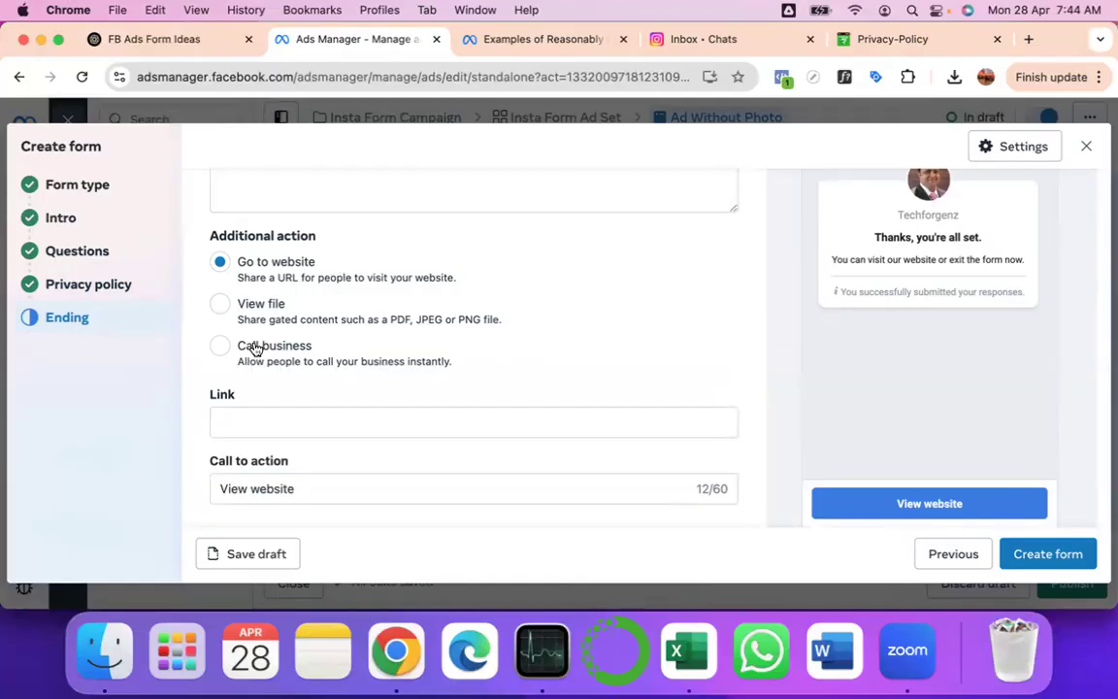
pyautogui.scroll(1, 254, 349)
pyautogui.scroll(-1, 255, 348)
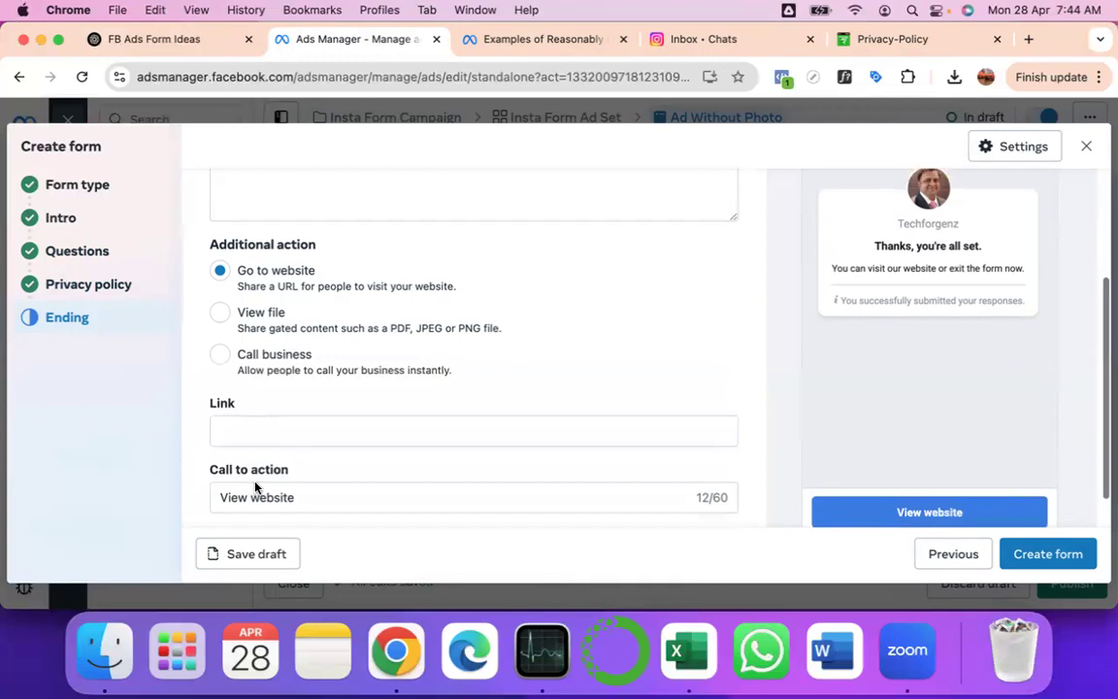
pyautogui.scroll(5, 262, 408)
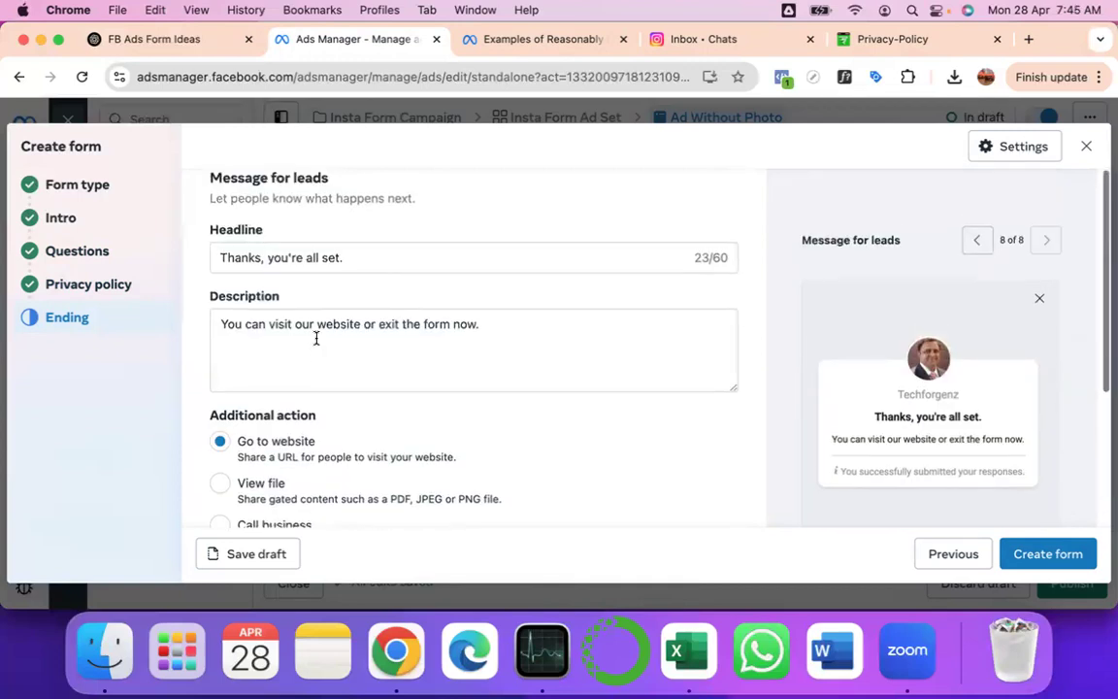
# - Make the ending description read 'You can book an appointment optionally, per your convenience, using the link.'
pyautogui.click(365, 262)
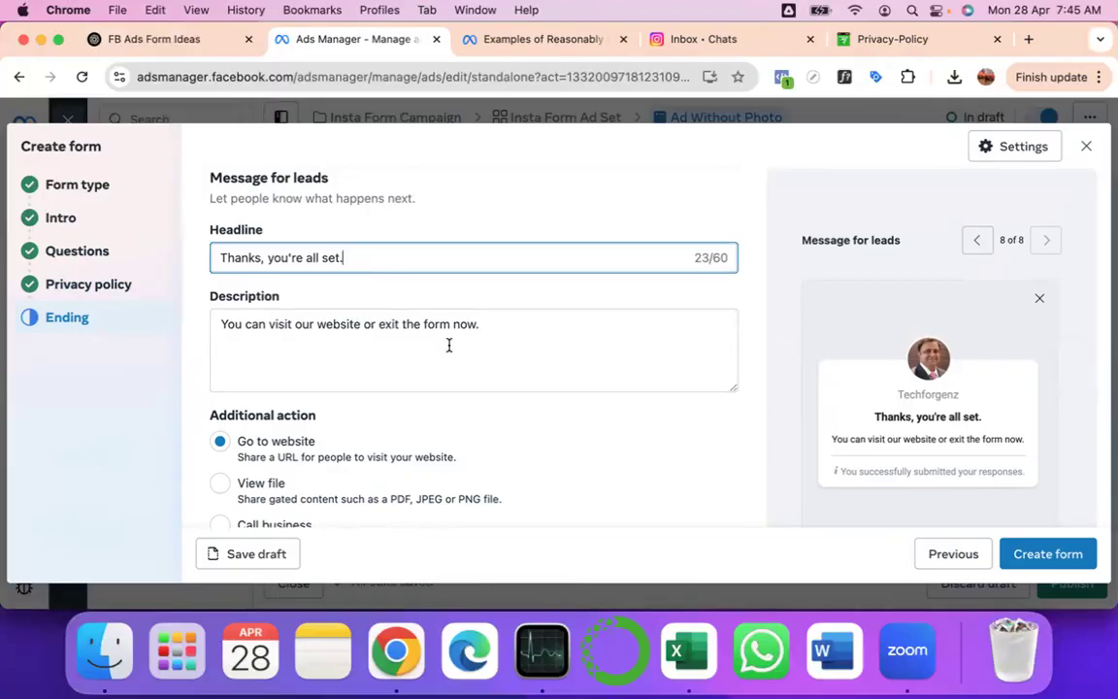
pyautogui.click(517, 327)
pyautogui.keyDown('shift'); pyautogui.click(269, 327); pyautogui.keyUp('shift')
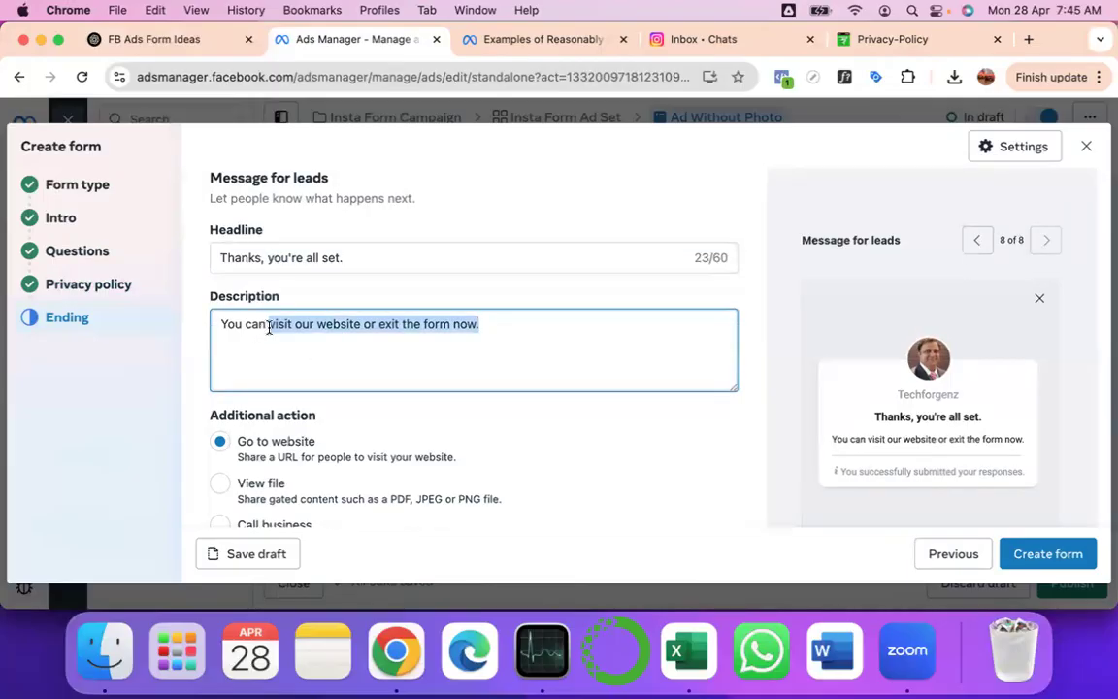
pyautogui.write('book an ')
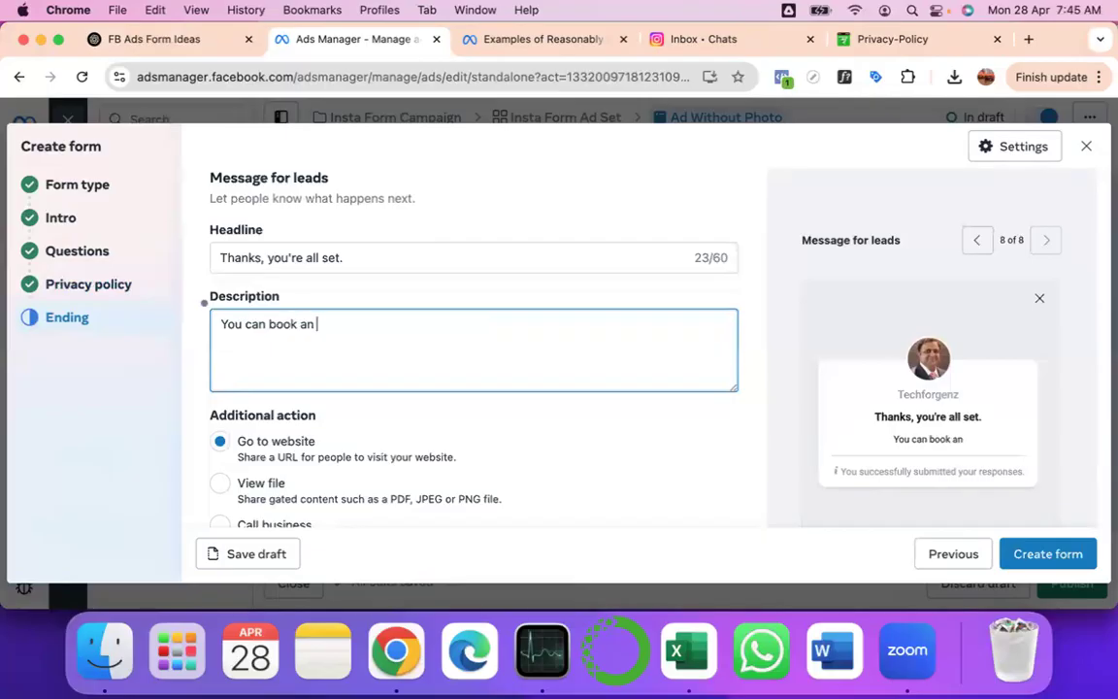
pyautogui.write('appointment o')
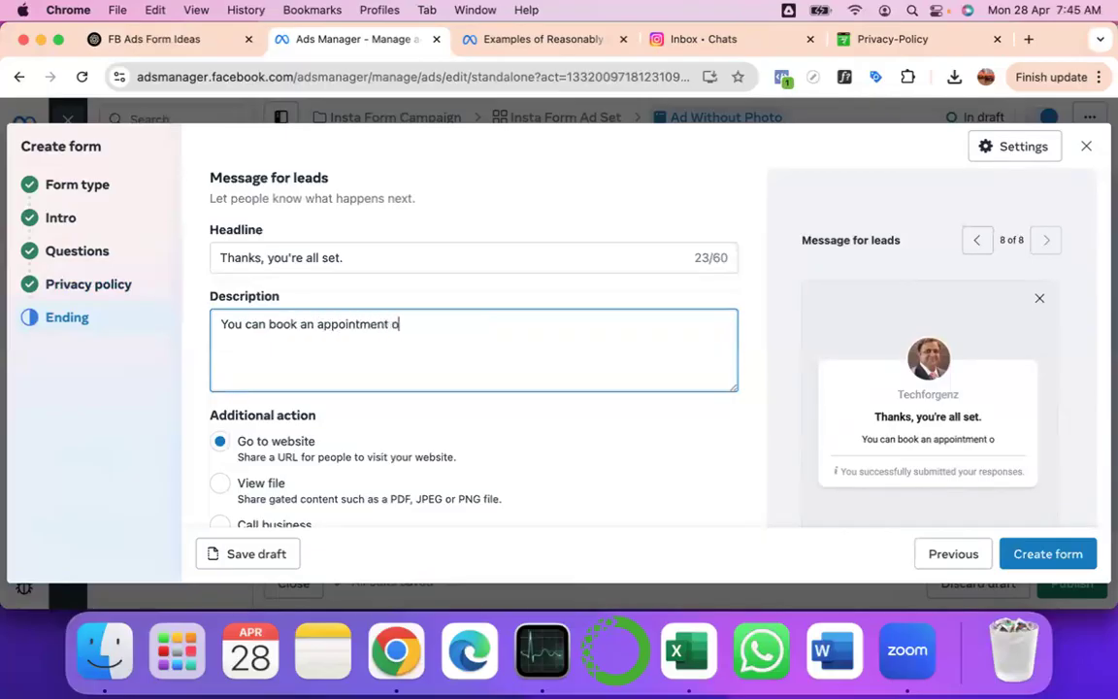
pyautogui.write('ptionskl')
pyautogui.press('BackSpace')
pyautogui.press('BackSpace')
pyautogui.press('BackSpace')
pyautogui.write('ally, sutiing')
pyautogui.press('BackSpace')
pyautogui.press('BackSpace')
pyautogui.press('BackSpace')
pyautogui.press('BackSpace')
pyautogui.press('BackSpace')
pyautogui.press('BackSpace')
pyautogui.press('BackSpace')
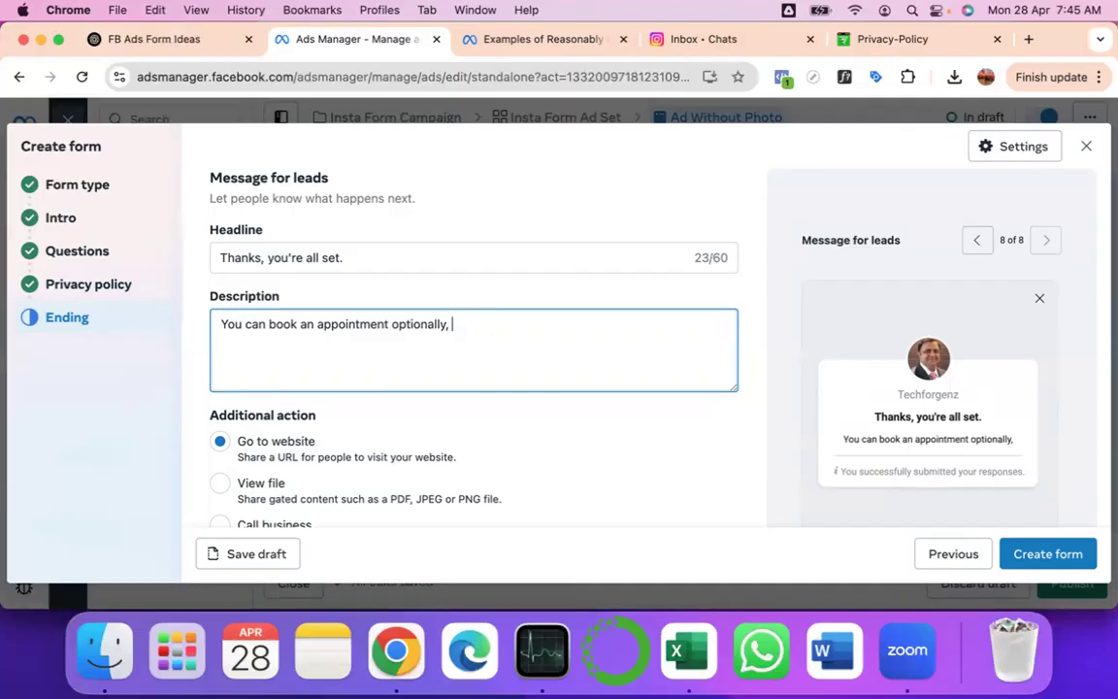
pyautogui.write('p')
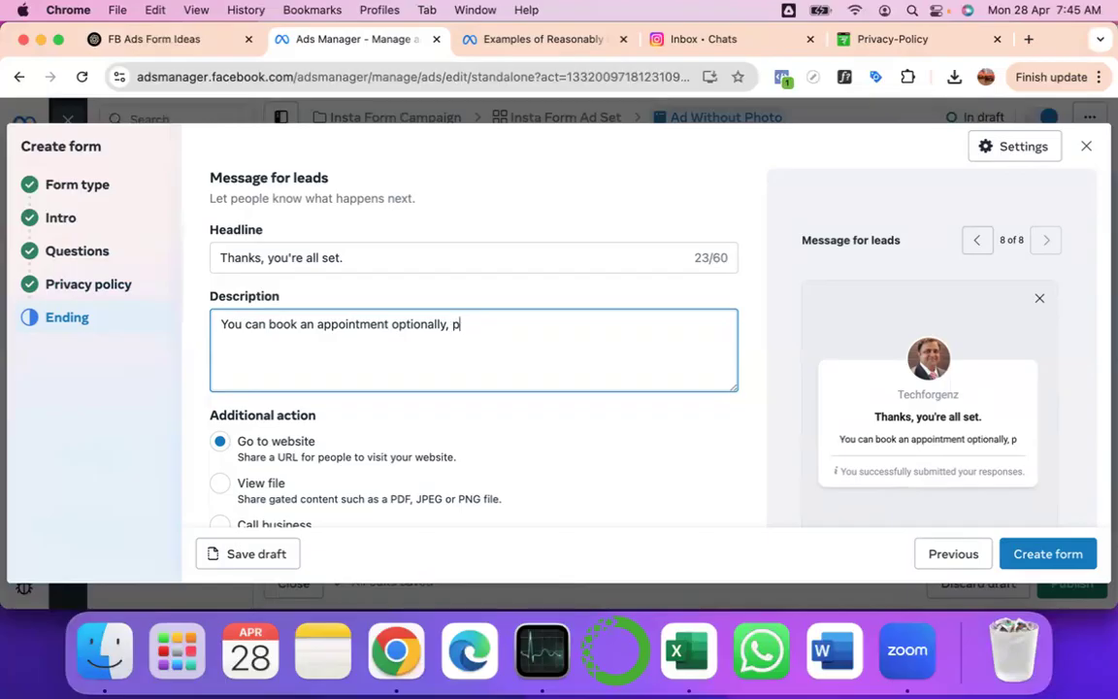
pyautogui.write('er your convenience, using')
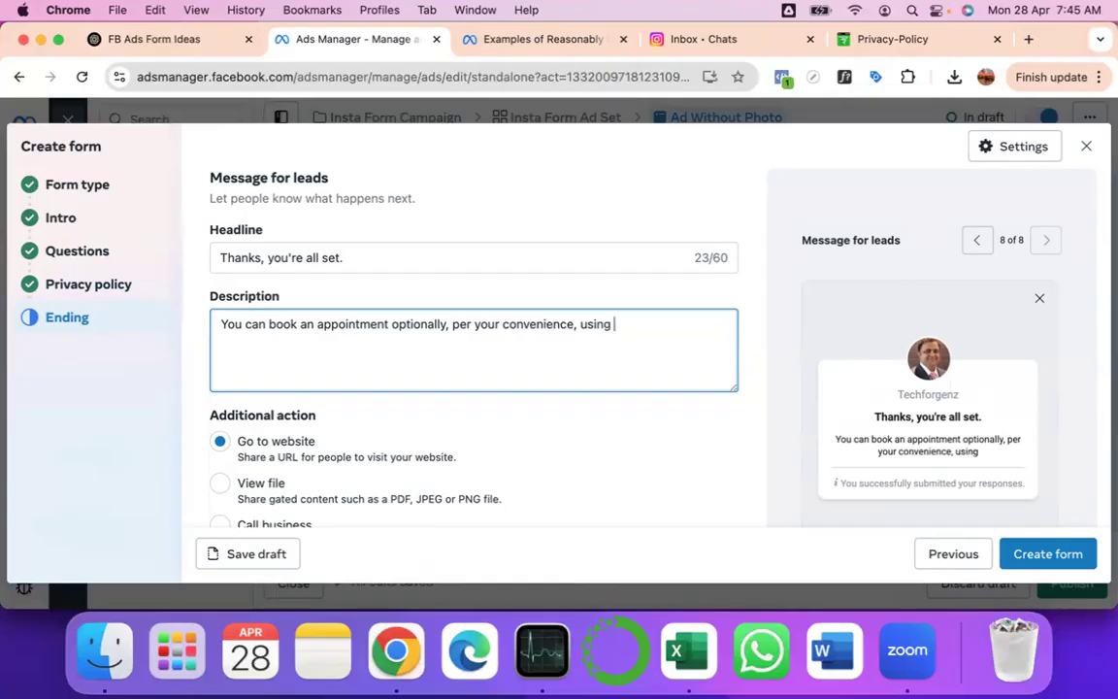
pyautogui.write(' the link.')
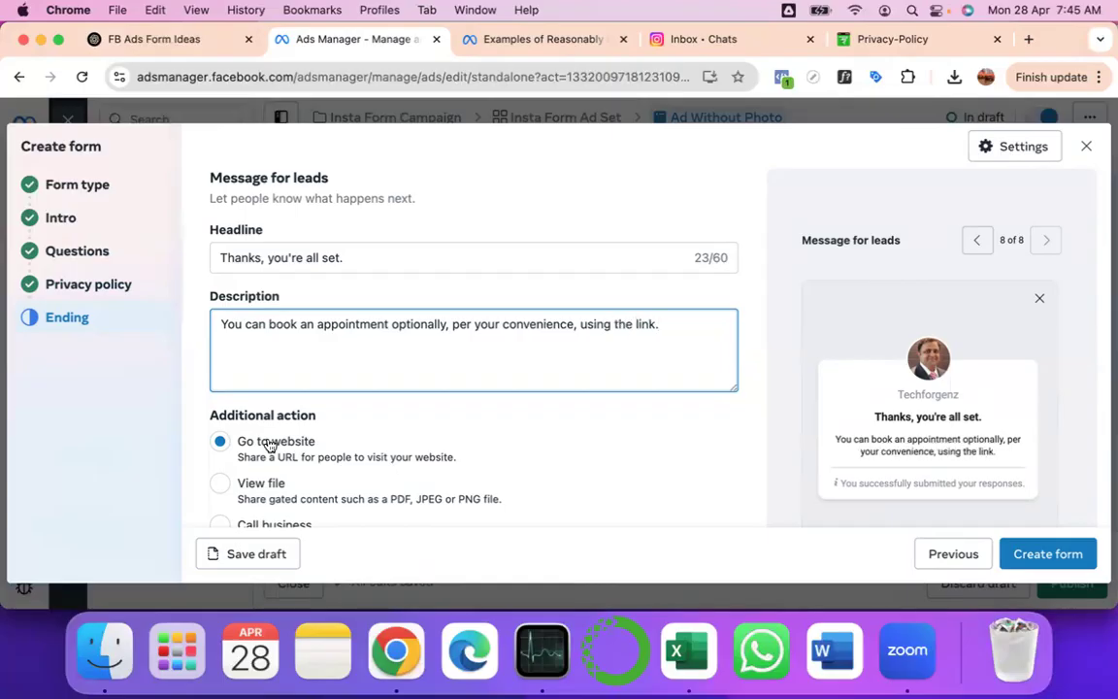
pyautogui.scroll(-2, 270, 445)
pyautogui.scroll(-3, 269, 444)
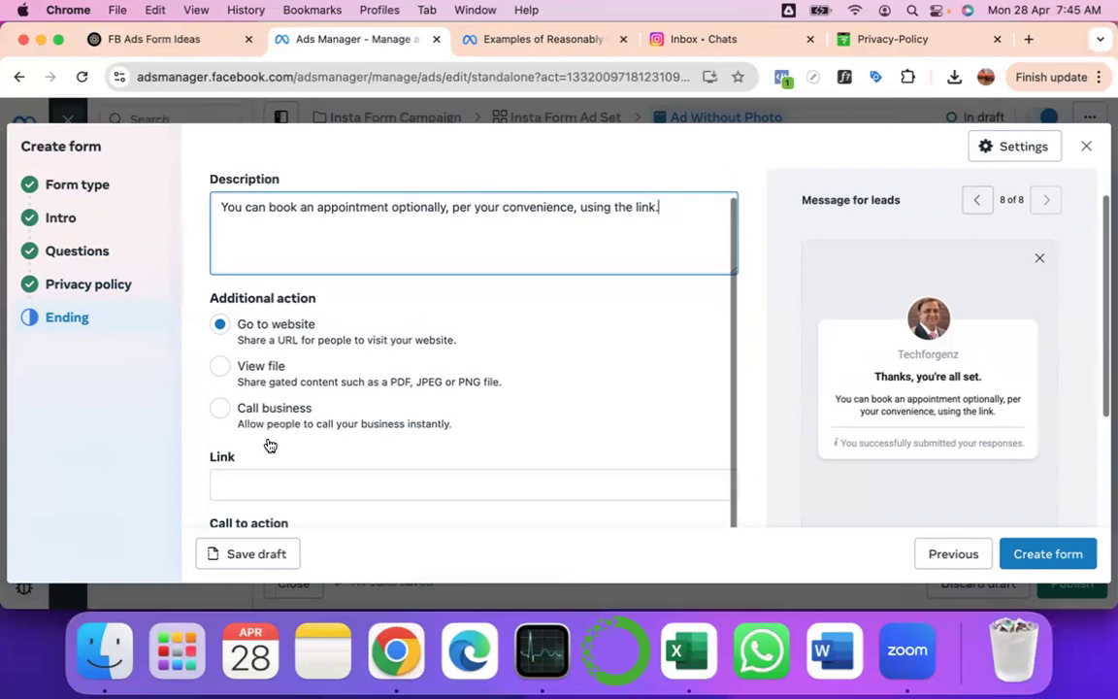
pyautogui.click(259, 394)
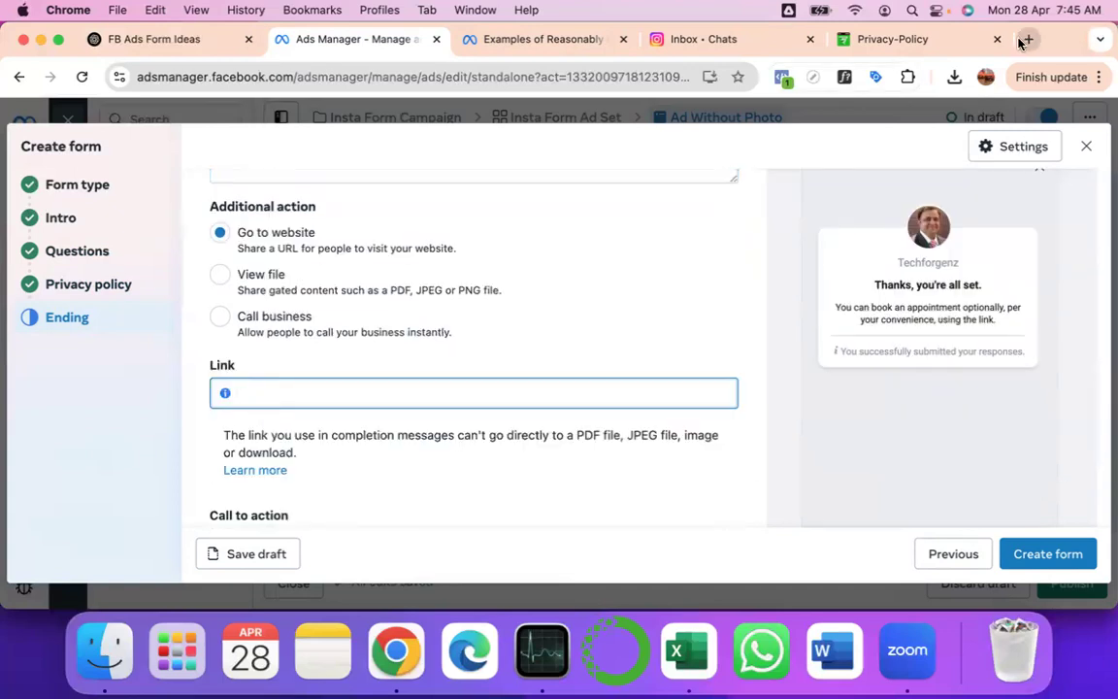
# - In the Privacy-Policy tab, load the saved calendly.com 30min booking page
pyautogui.click(922, 44)
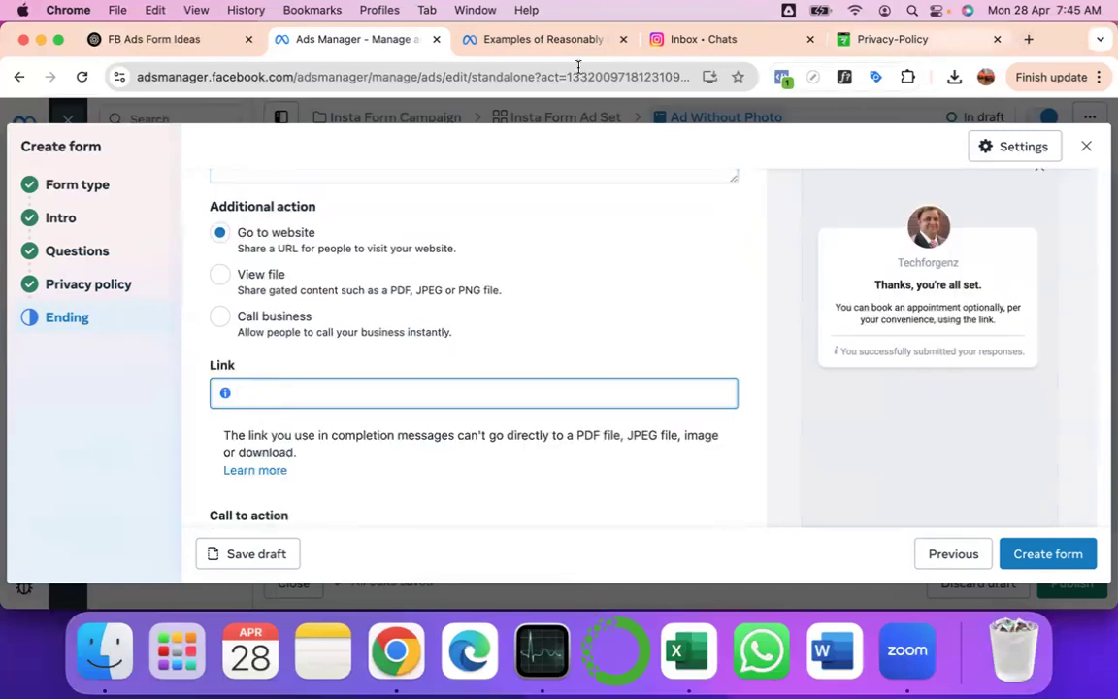
pyautogui.write('cal')
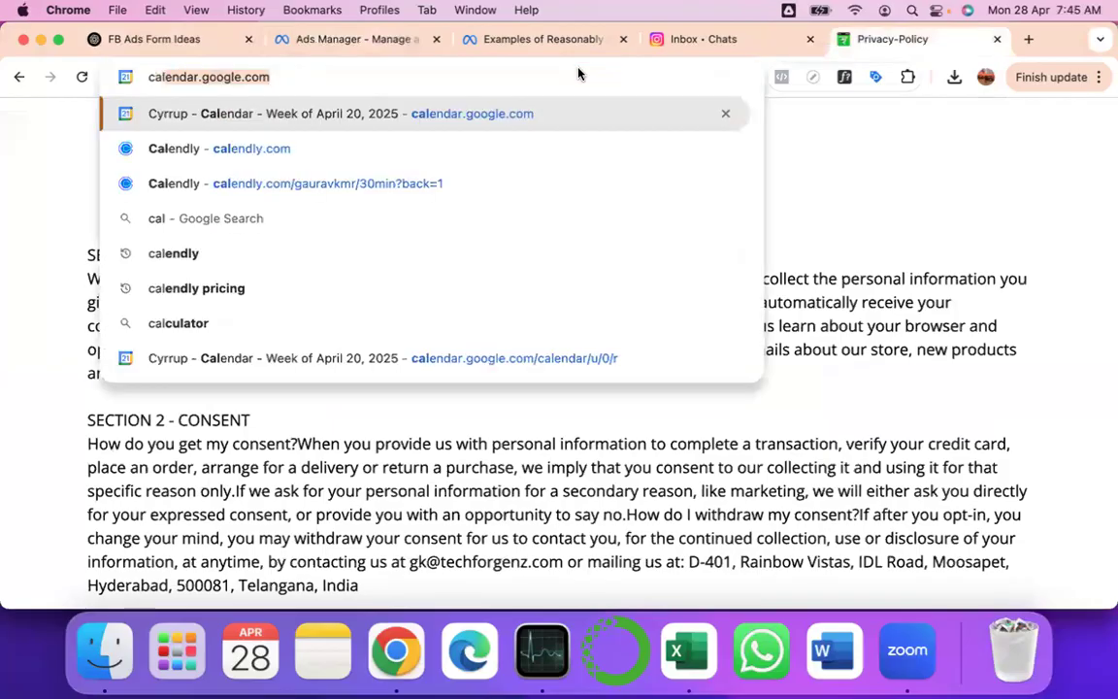
pyautogui.write('lendly')
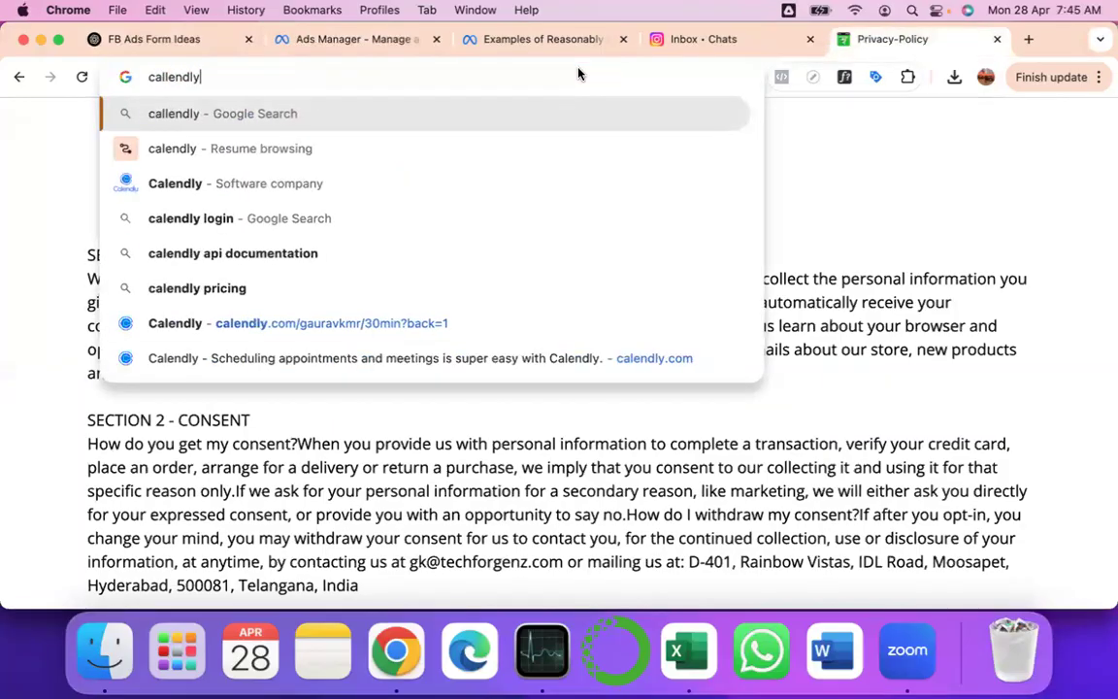
pyautogui.press('Down')
pyautogui.press('Down')
pyautogui.press('Down')
pyautogui.press('Down')
pyautogui.press('Down')
pyautogui.press('Down')
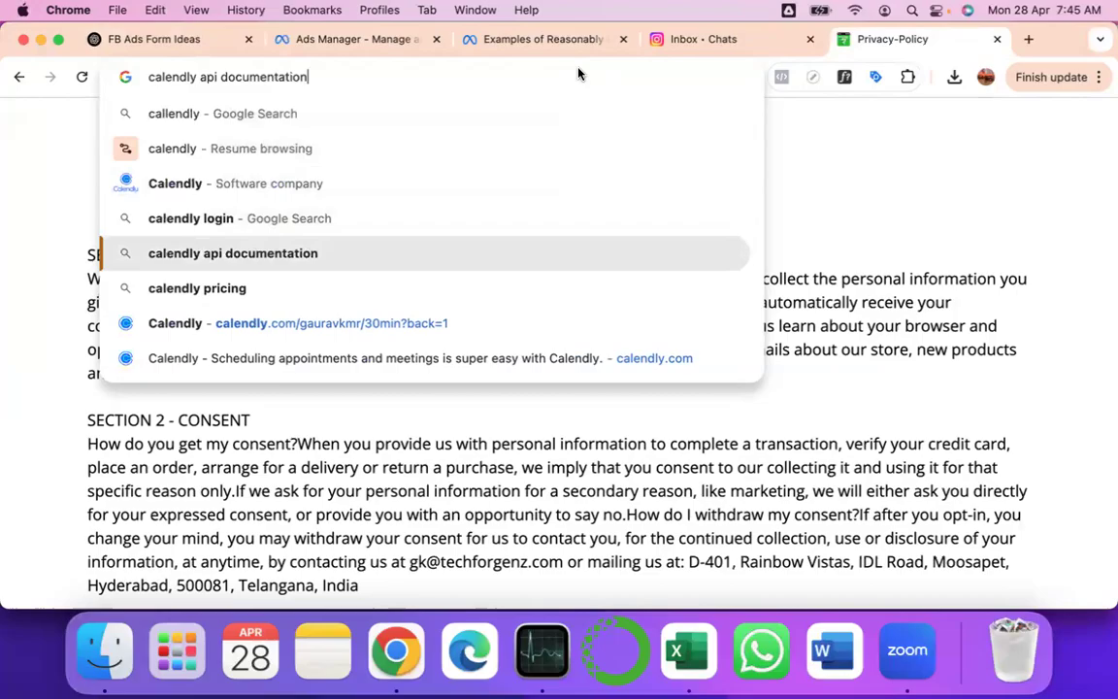
pyautogui.press('Return')
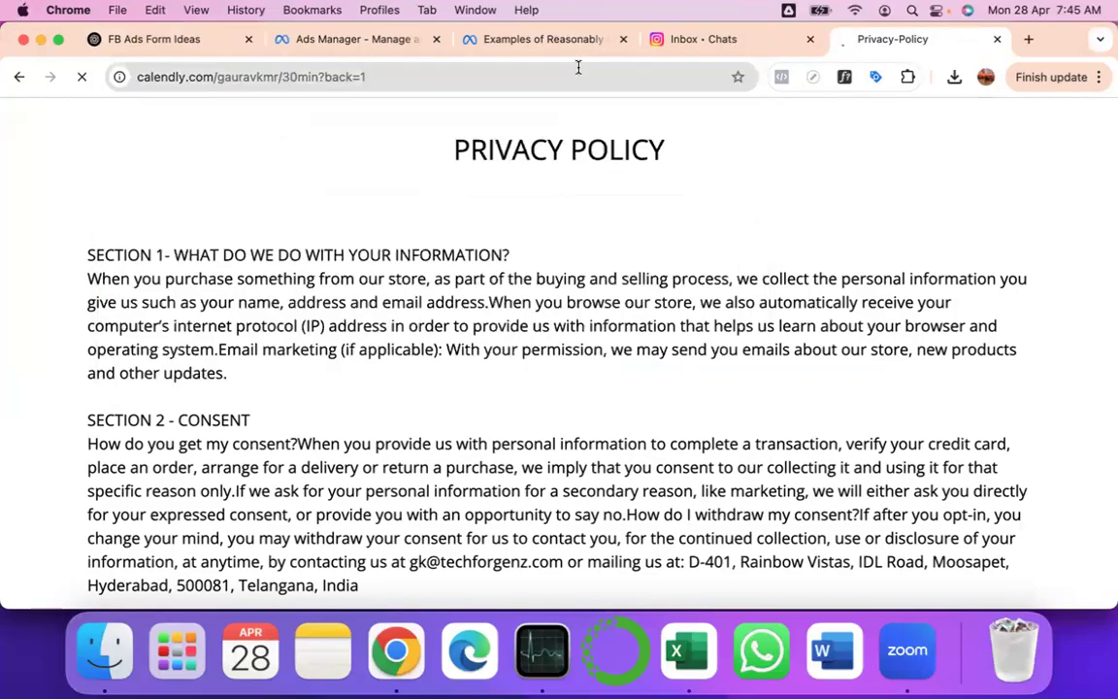
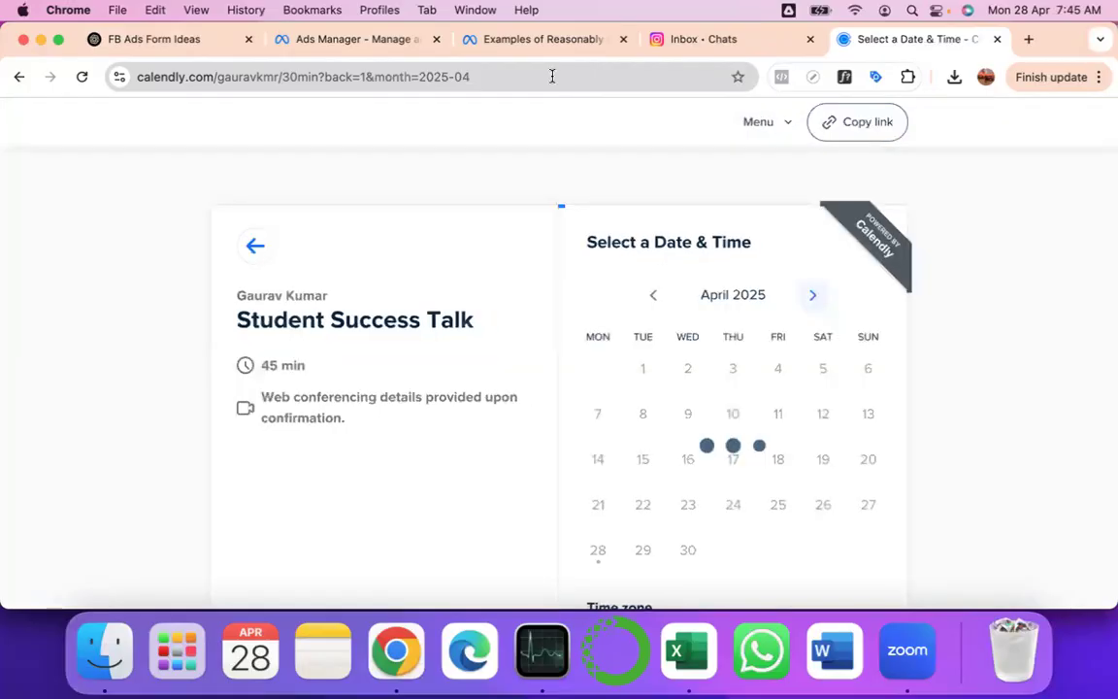
# - Strip '&month=2025-04' from the Calendly booking URL so it ends at back=1, and copy it
pyautogui.click(552, 76)
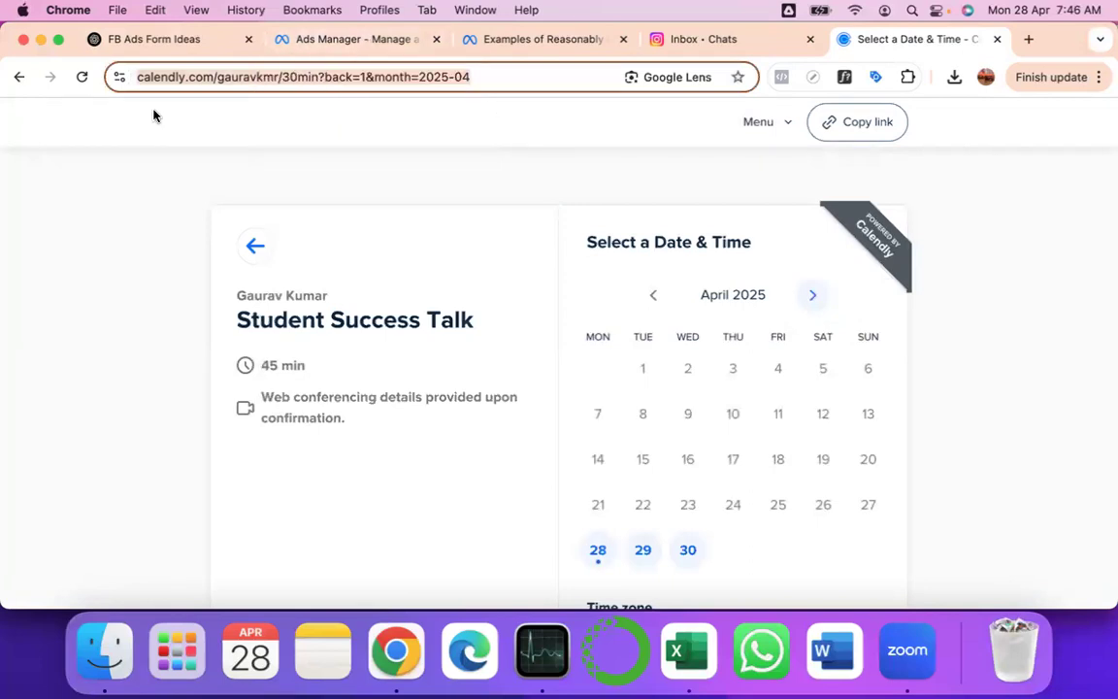
pyautogui.click(330, 40)
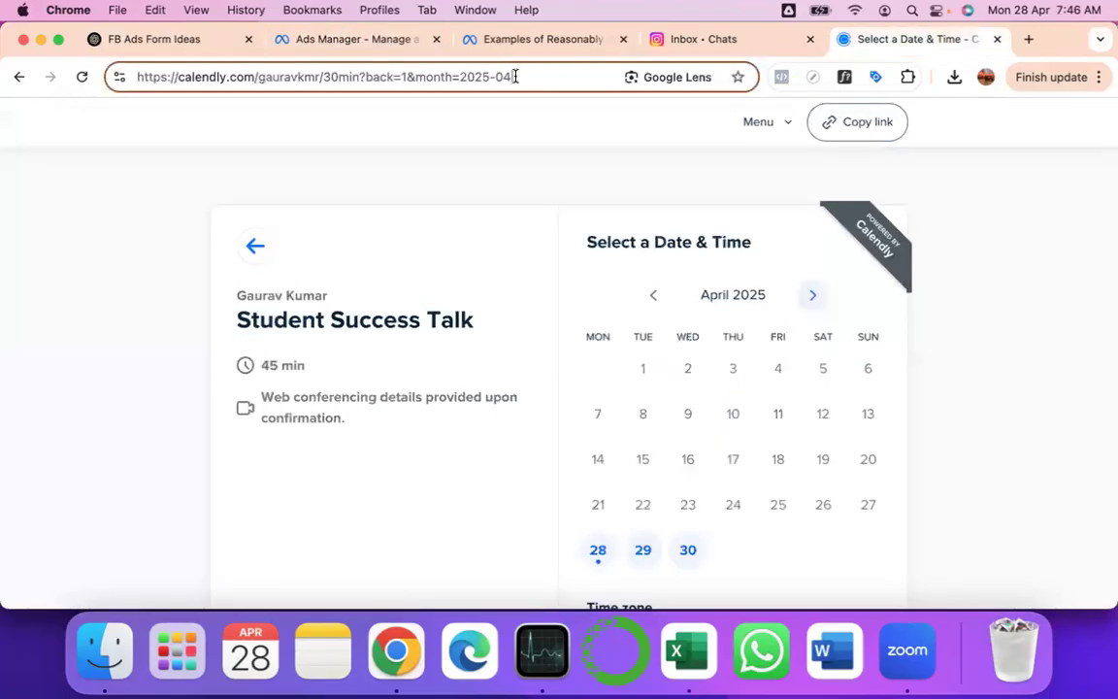
pyautogui.press('super+a')
pyautogui.press('super+c')
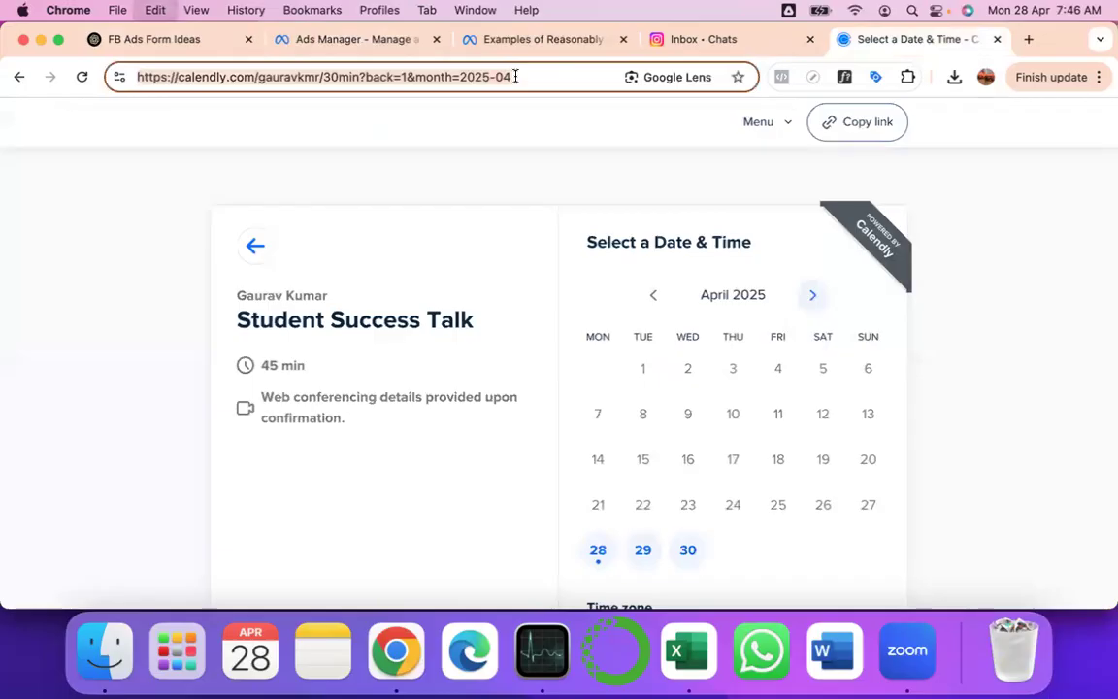
pyautogui.click(515, 77)
pyautogui.press('BackSpace')
pyautogui.press('BackSpace')
pyautogui.press('BackSpace')
pyautogui.press('BackSpace')
pyautogui.press('BackSpace')
pyautogui.press('BackSpace')
pyautogui.press('BackSpace')
pyautogui.press('BackSpace')
pyautogui.press('BackSpace')
pyautogui.press('BackSpace')
pyautogui.press('BackSpace')
pyautogui.press('BackSpace')
pyautogui.press('BackSpace')
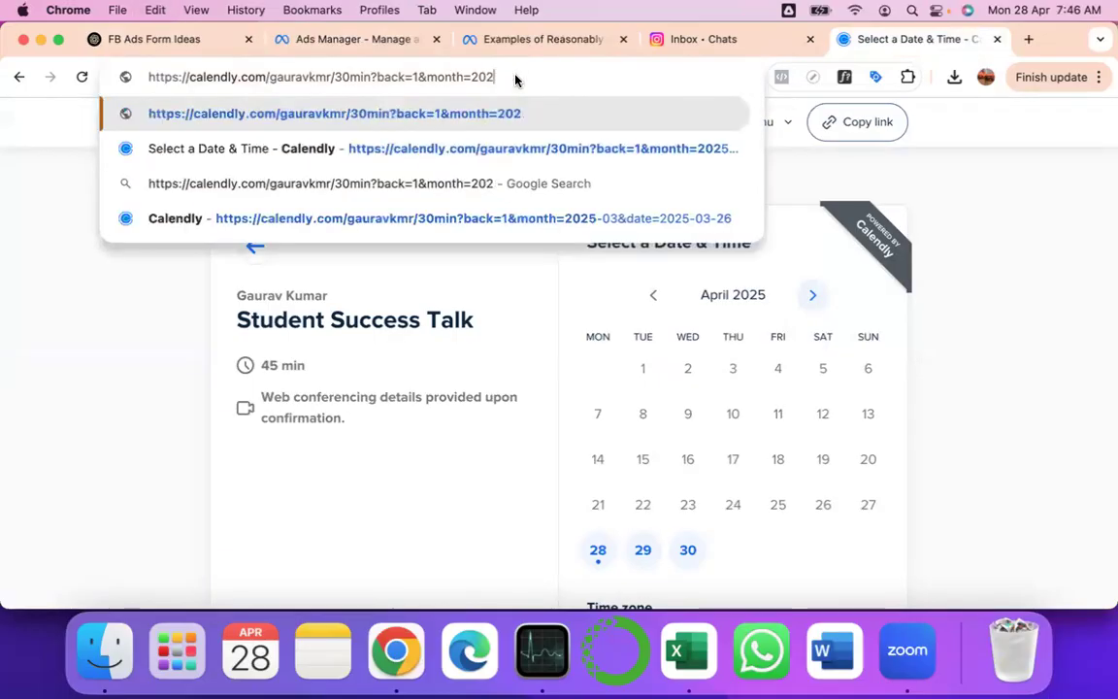
pyautogui.press('BackSpace')
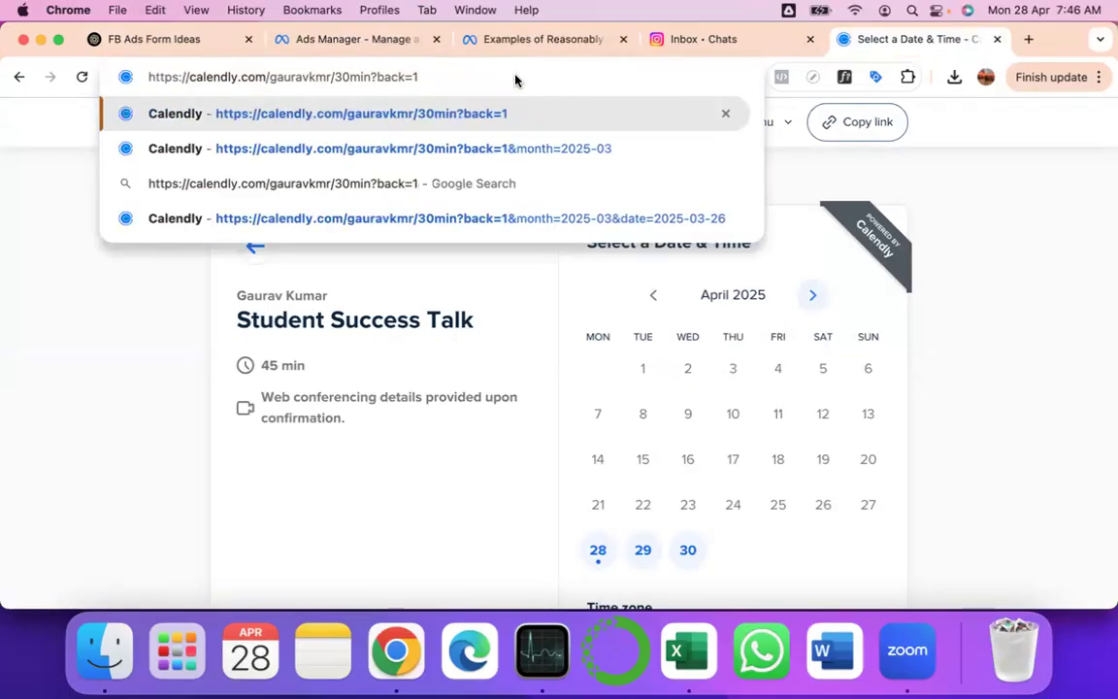
pyautogui.press('super+a')
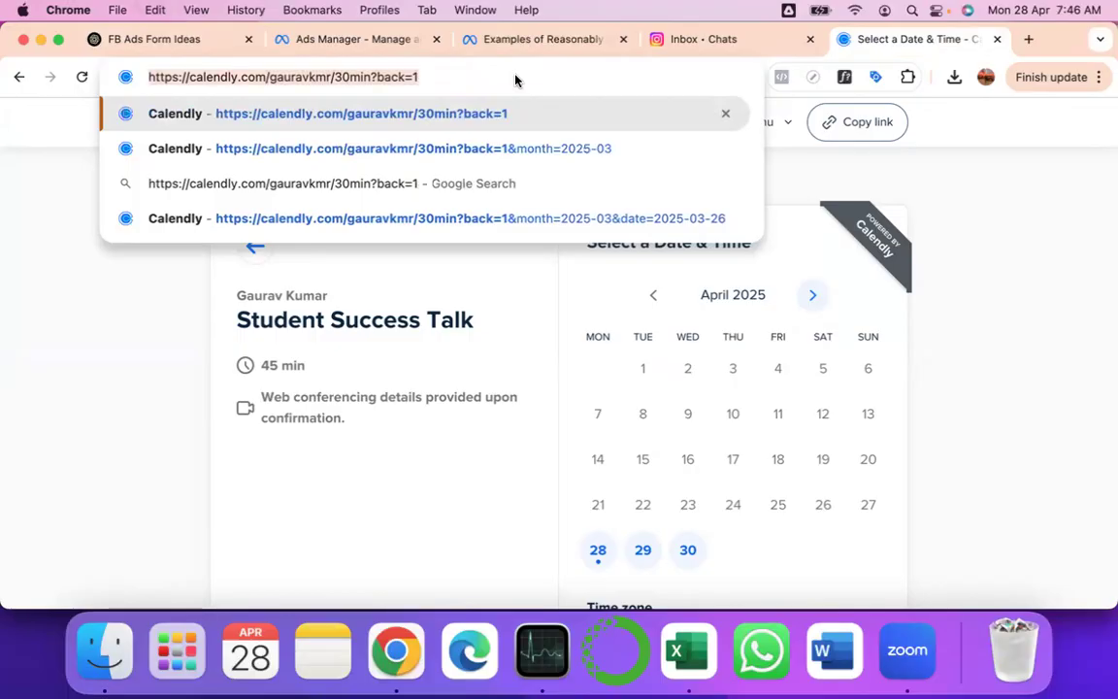
pyautogui.press('Return')
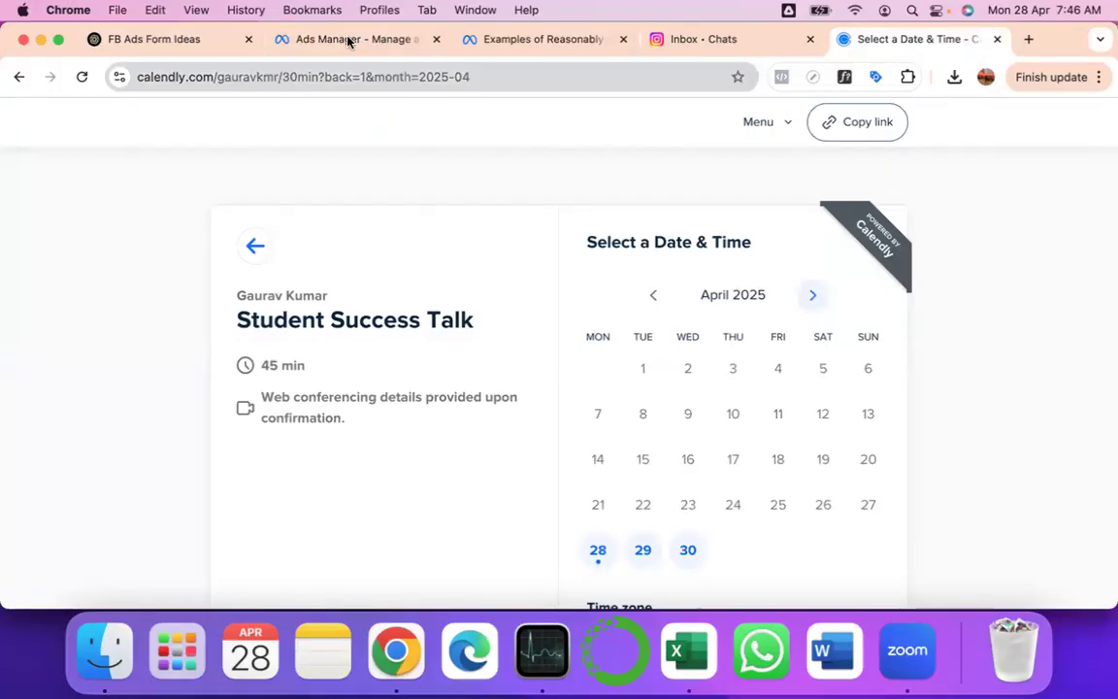
# - Paste the copied Calendly booking link into the form ending's Link field
pyautogui.click(259, 395)
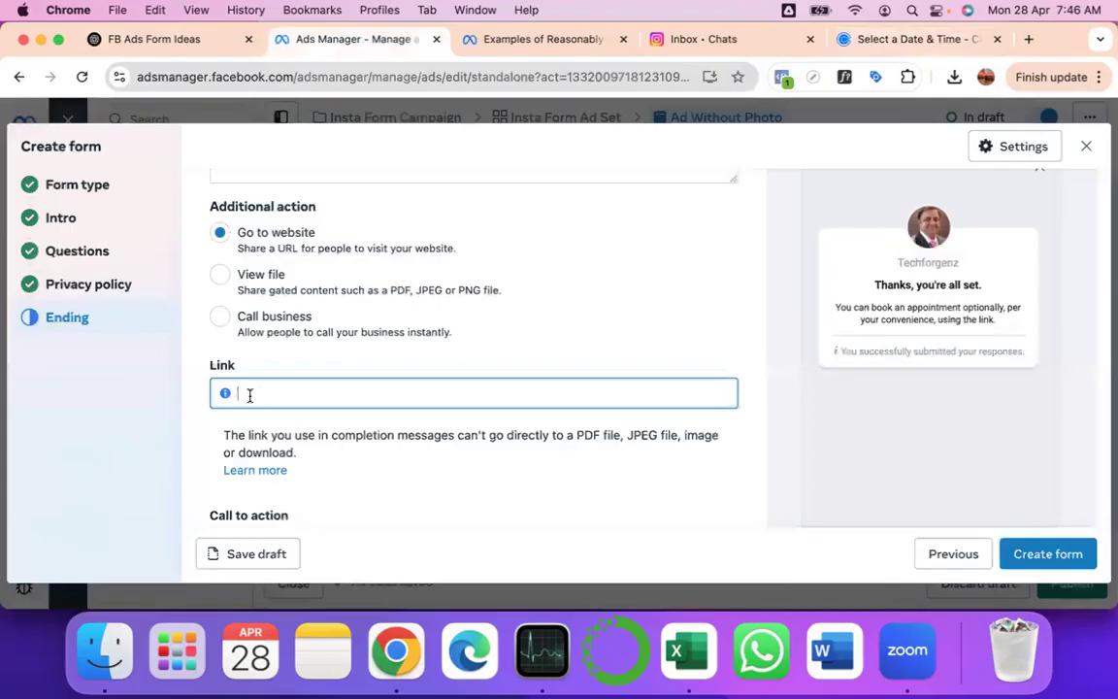
pyautogui.press('super+v')
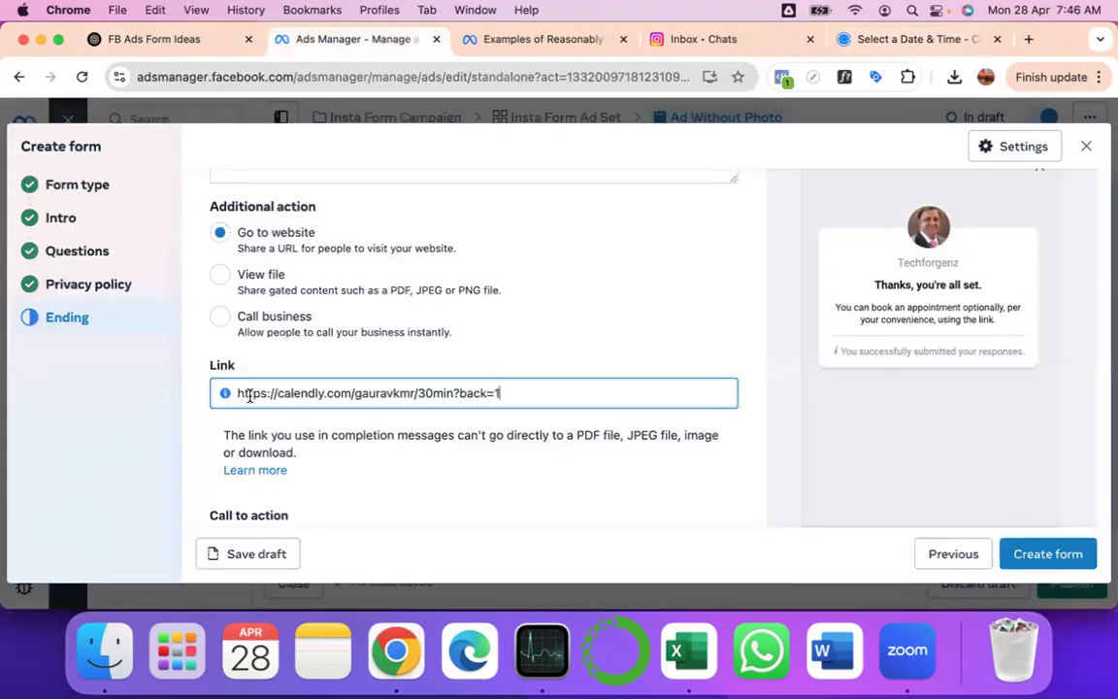
pyautogui.scroll(2, 249, 395)
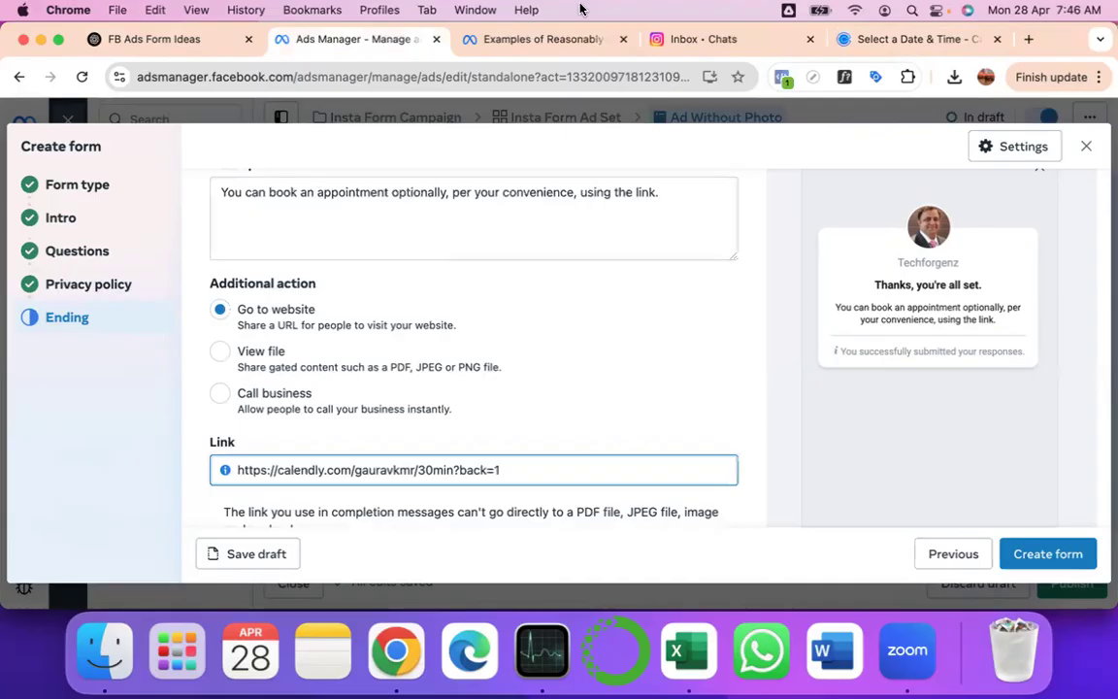
# - Replace 'an' before 'appointment' in the ending message with 'virtual'
pyautogui.click(317, 192)
pyautogui.press('BackSpace')
pyautogui.press('BackSpace')
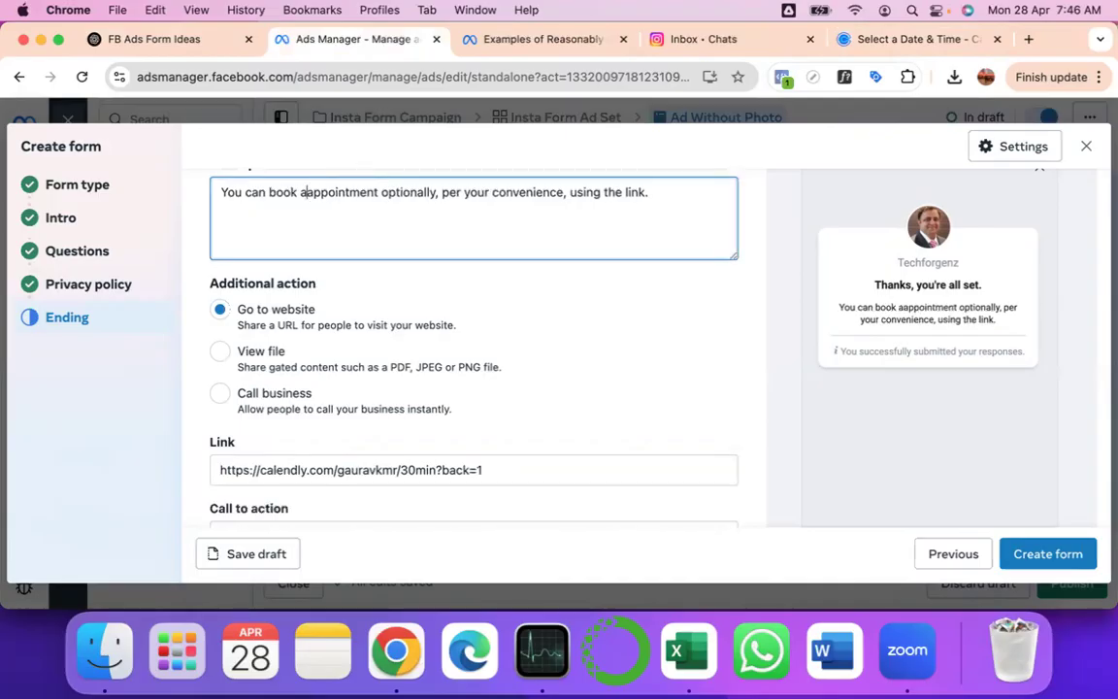
pyautogui.write('zoom cal')
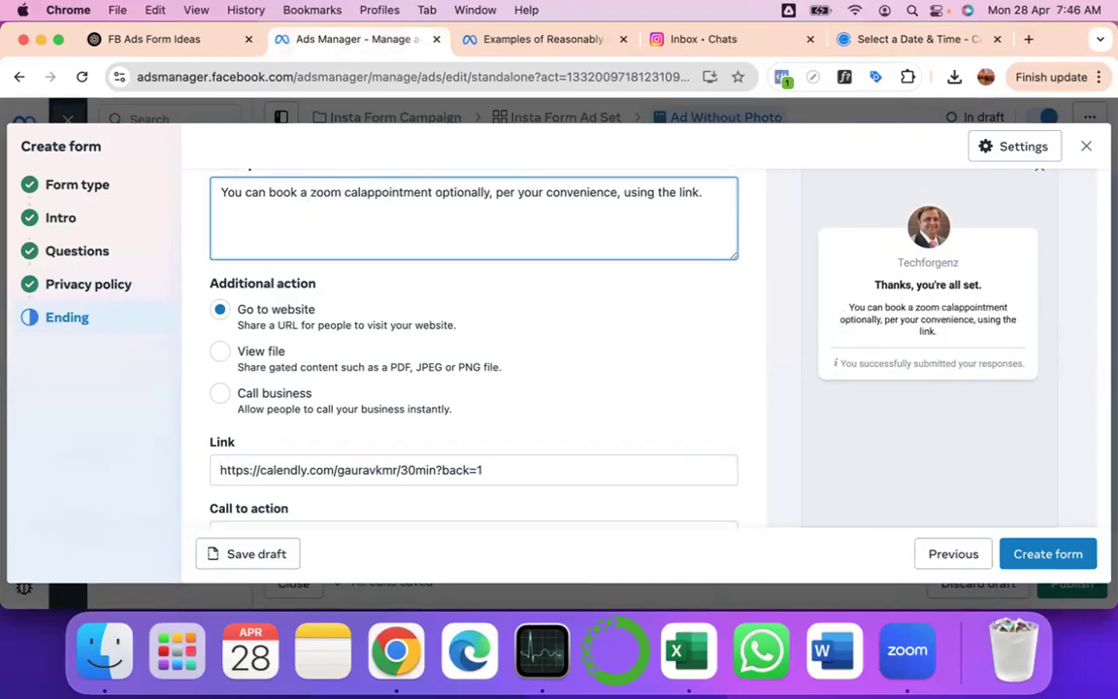
pyautogui.press('BackSpace')
pyautogui.press('BackSpace')
pyautogui.press('BackSpace')
pyautogui.press('BackSpace')
pyautogui.press('BackSpace')
pyautogui.press('BackSpace')
pyautogui.press('BackSpace')
pyautogui.press('BackSpace')
pyautogui.press('BackSpace')
pyautogui.write('vitua')
pyautogui.press('BackSpace')
pyautogui.press('BackSpace')
pyautogui.press('BackSpace')
pyautogui.write('rtual')
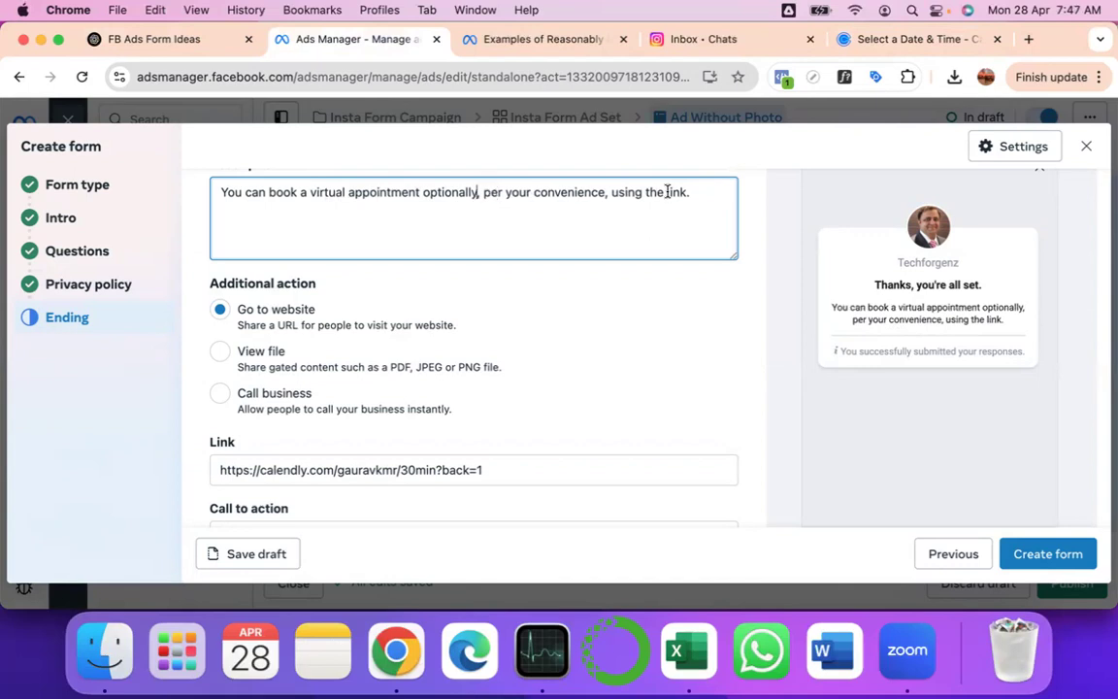
# - Delete everything after 'optionally' so the message reads 'You can book a virtual appointment optionally'
pyautogui.scroll(-3, 607, 253)
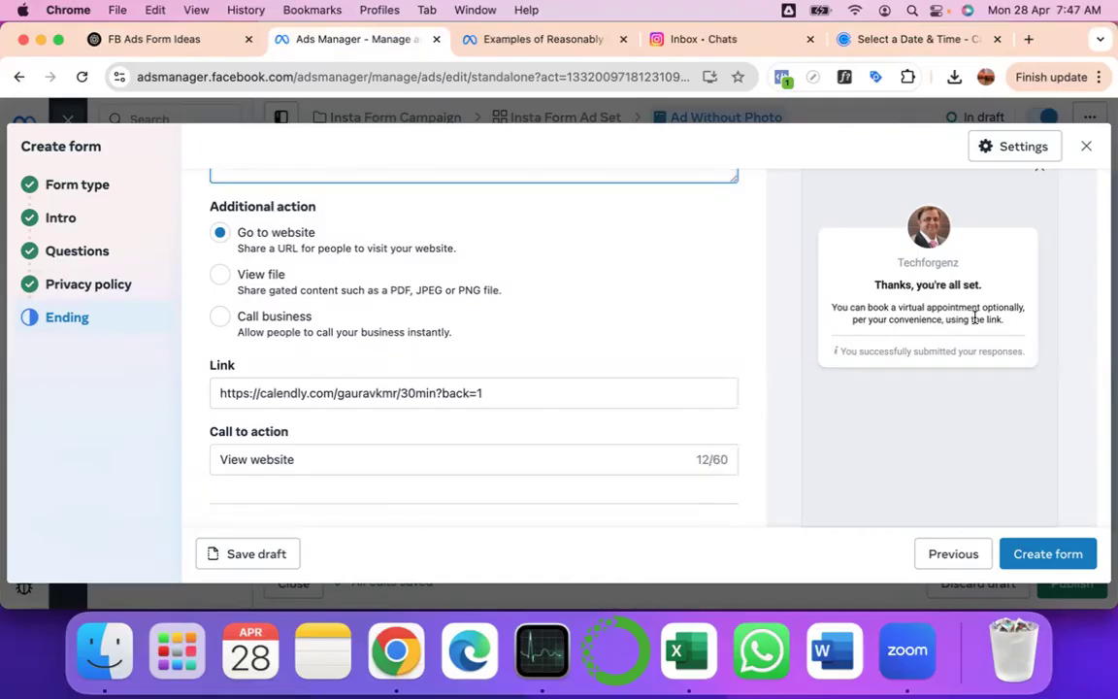
pyautogui.scroll(3, 666, 302)
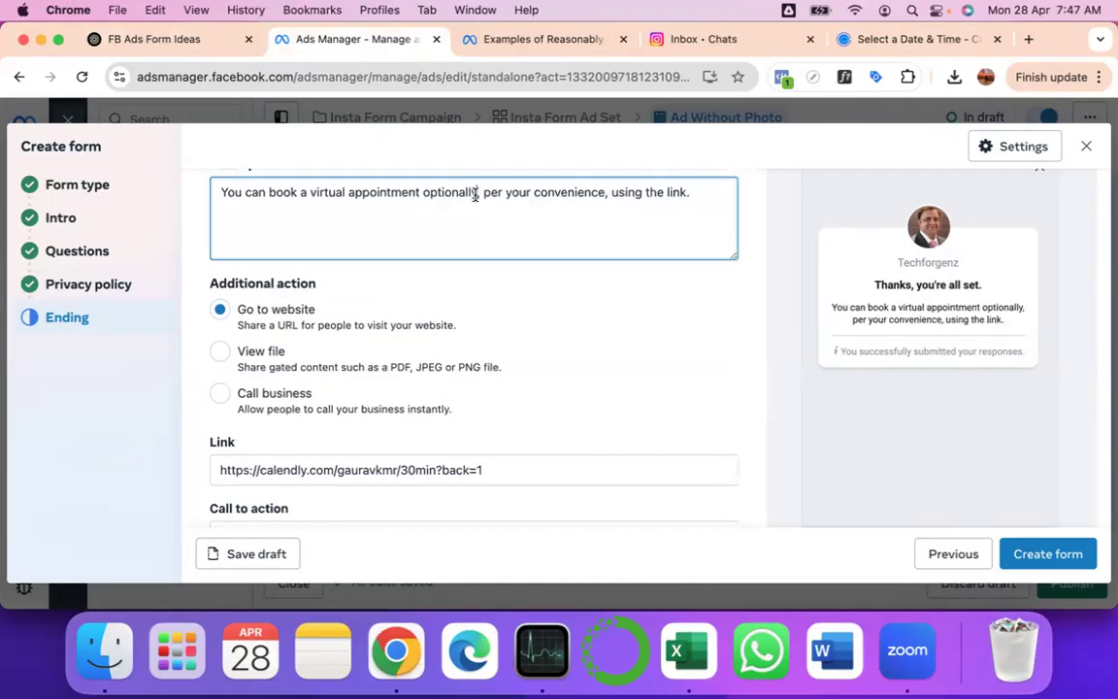
pyautogui.moveTo(477, 192); pyautogui.dragTo(716, 193)
pyautogui.press('BackSpace')
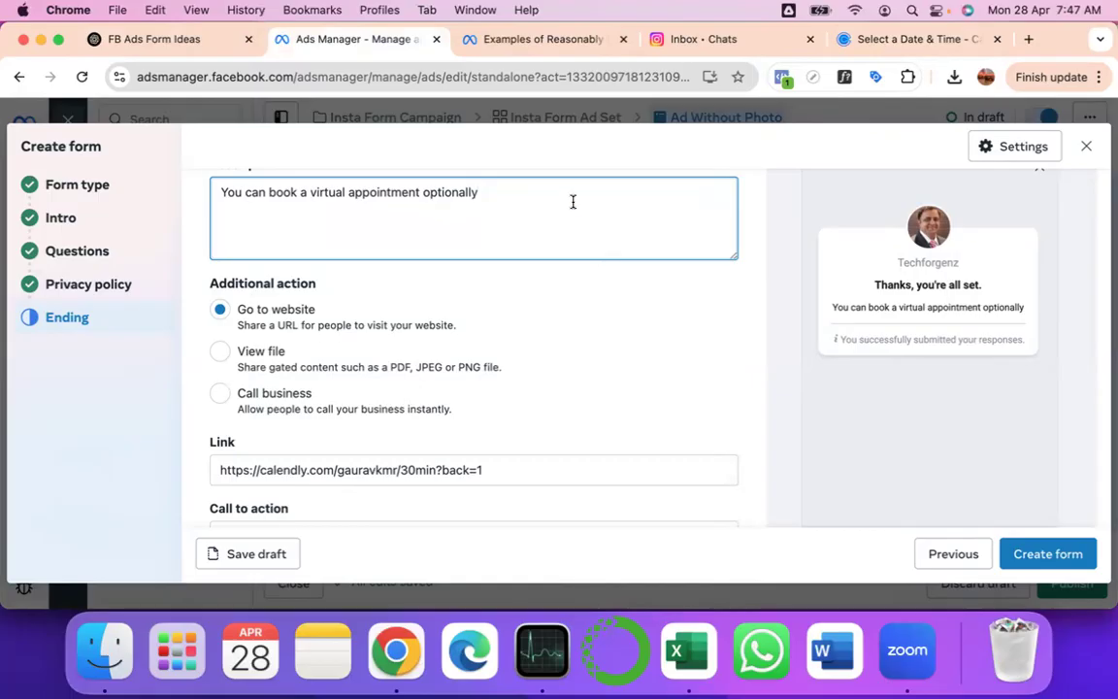
pyautogui.scroll(-2, 572, 202)
pyautogui.scroll(-3, 572, 205)
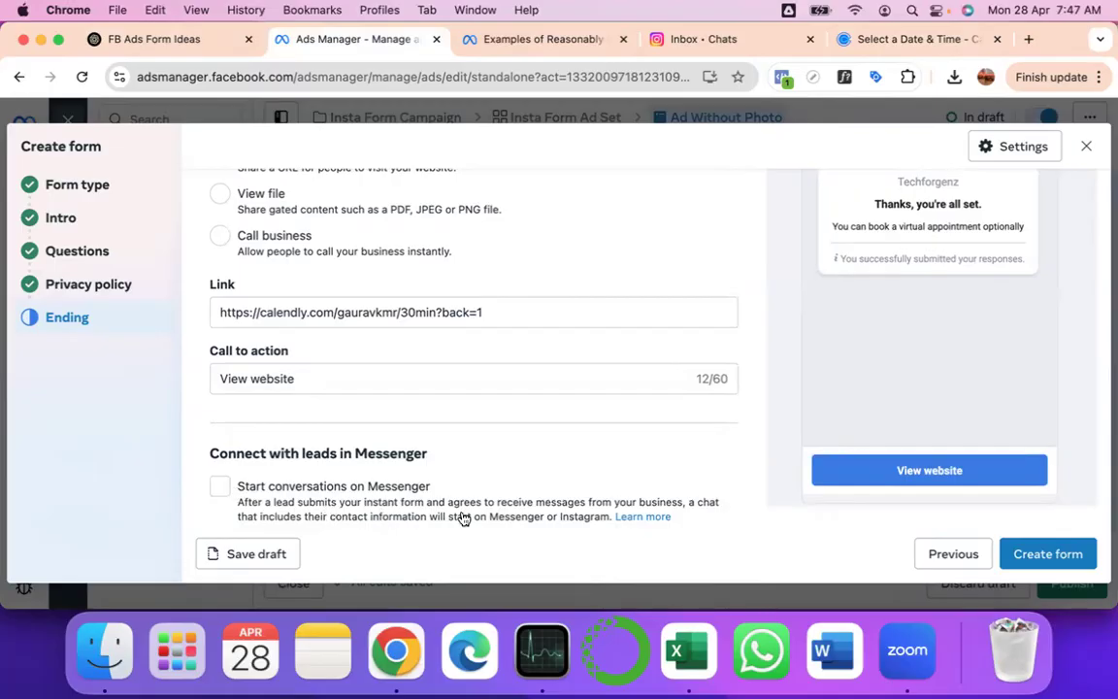
# - Enable 'Start conversations on Messenger' and create the instant form
pyautogui.click(219, 487)
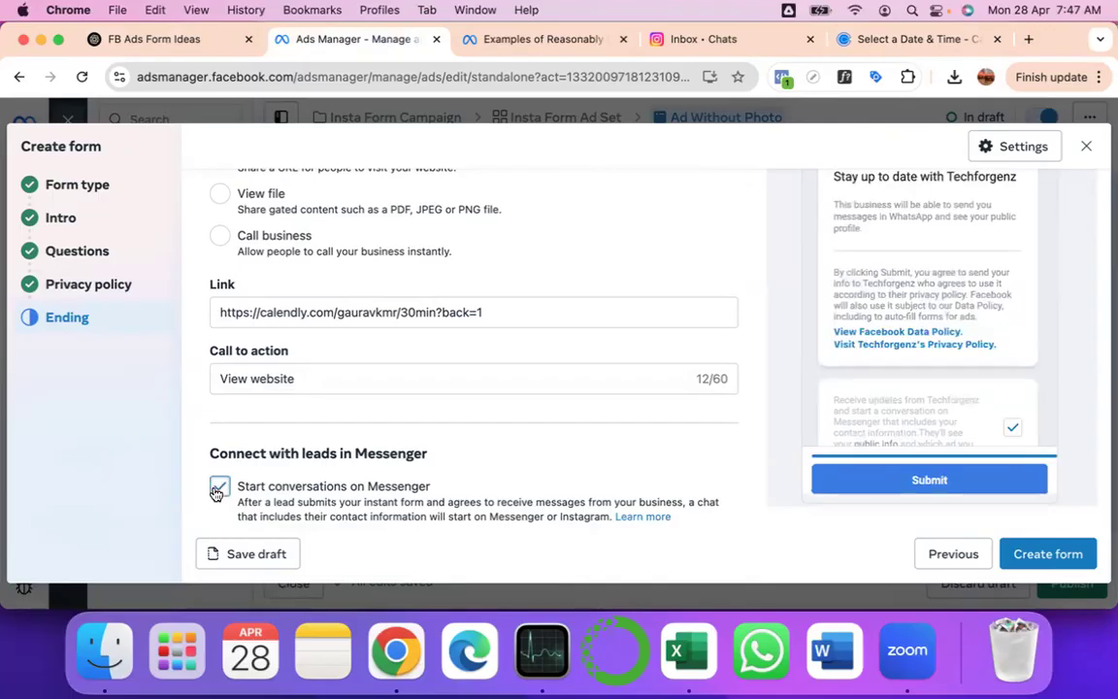
pyautogui.click(216, 492)
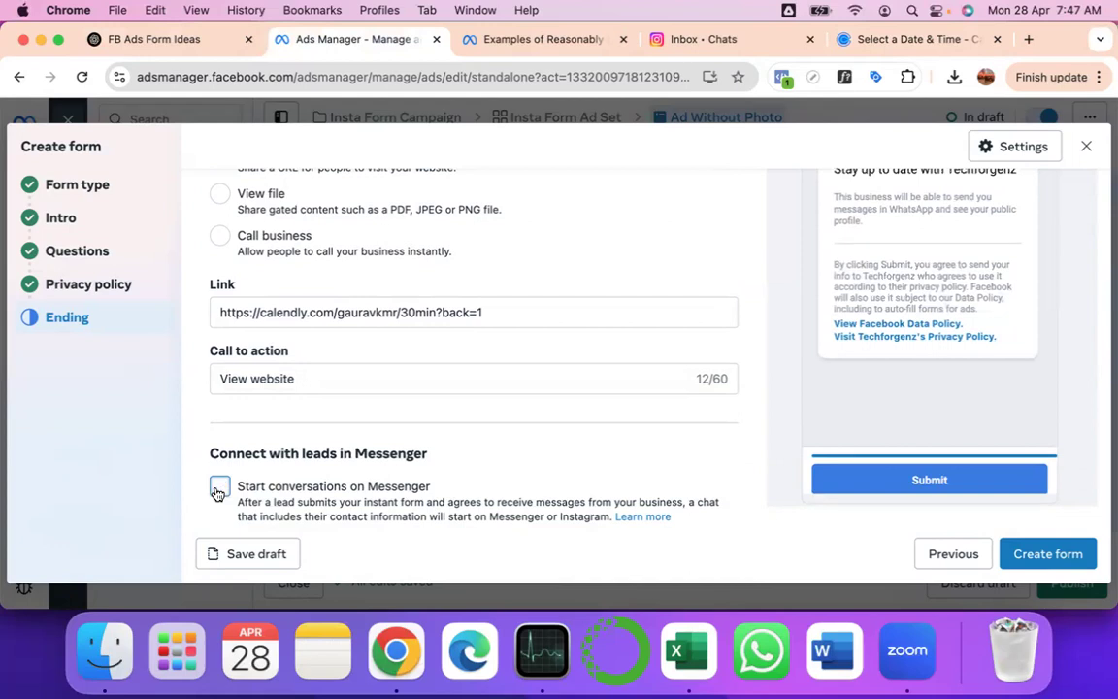
pyautogui.click(219, 492)
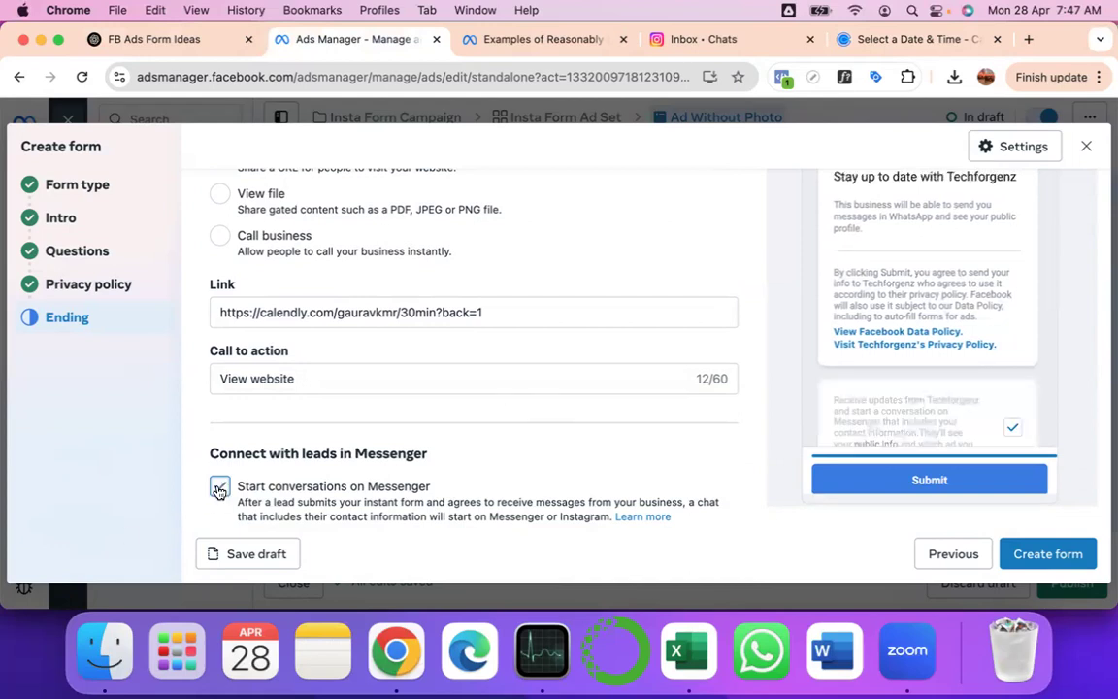
pyautogui.scroll(2, 547, 351)
pyautogui.scroll(-2, 546, 351)
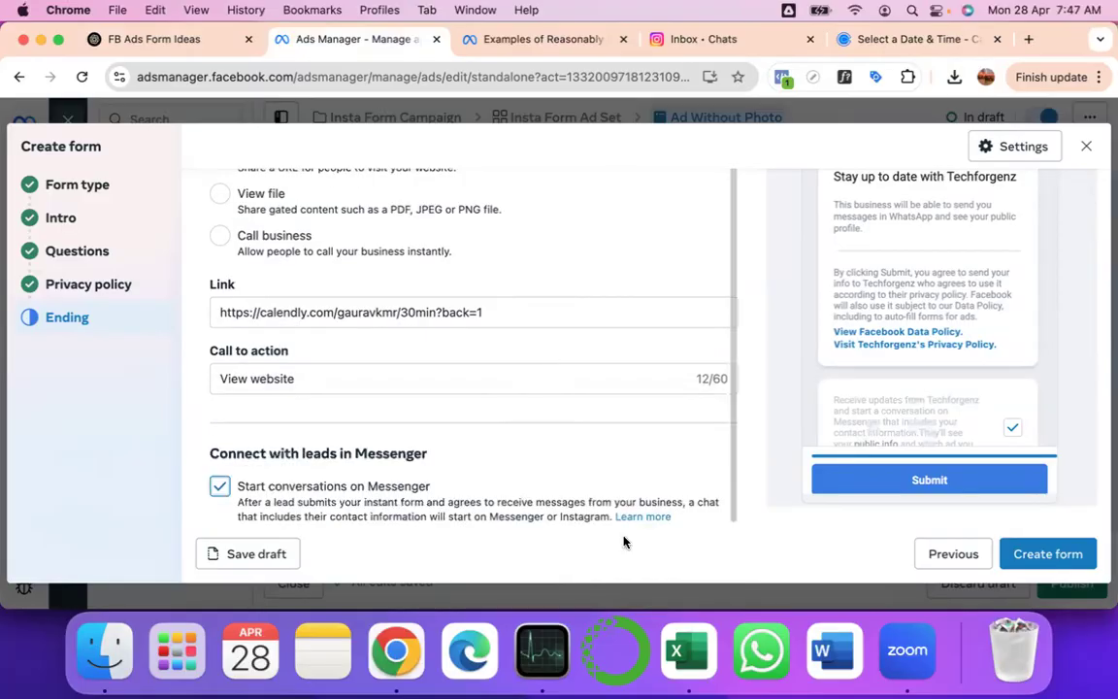
pyautogui.click(1058, 546)
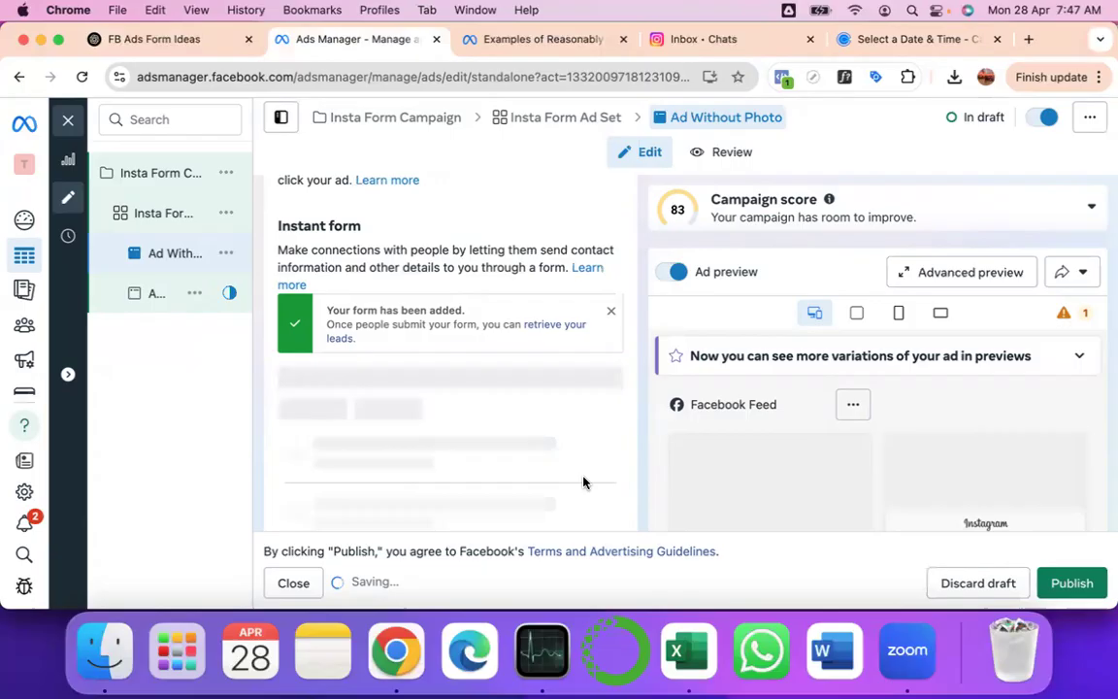
# - Open Ad With Photo and check its Format, Destination and Seek Curiosity - Level 1 instant form
pyautogui.scroll(-5, 583, 483)
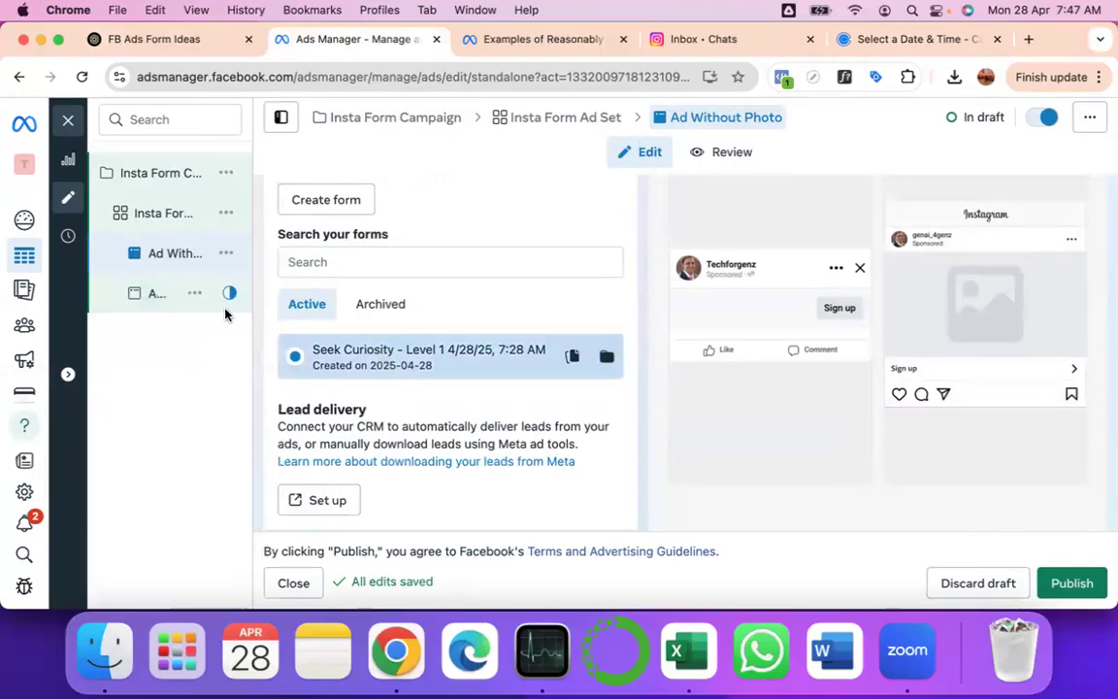
pyautogui.moveTo(182, 264)
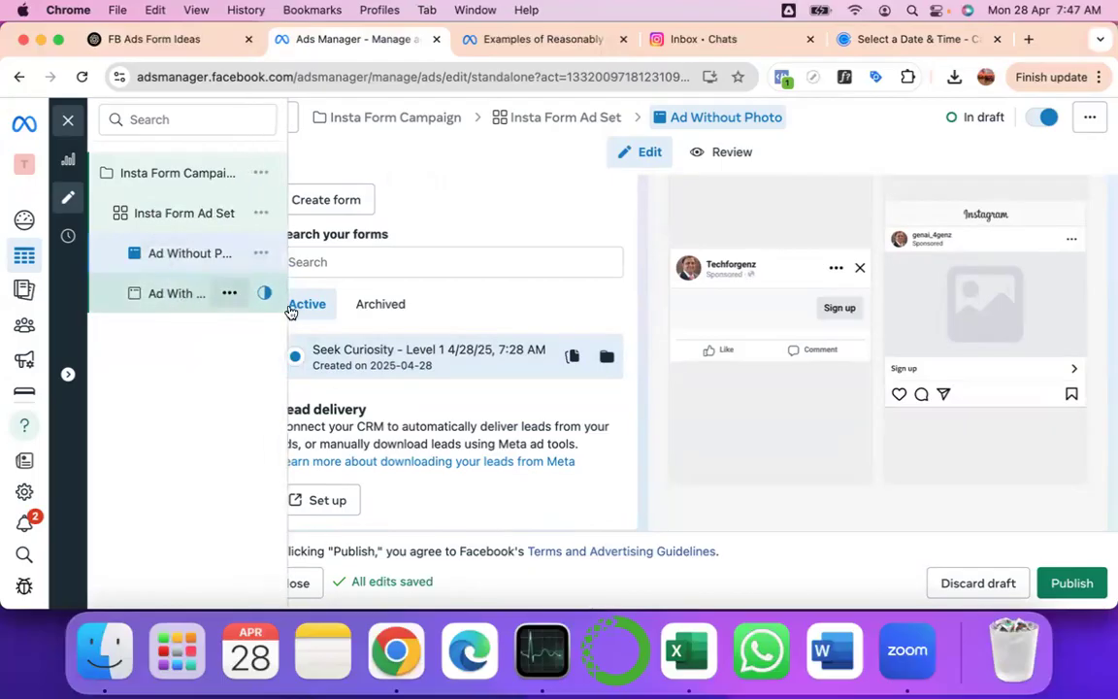
pyautogui.click(167, 297)
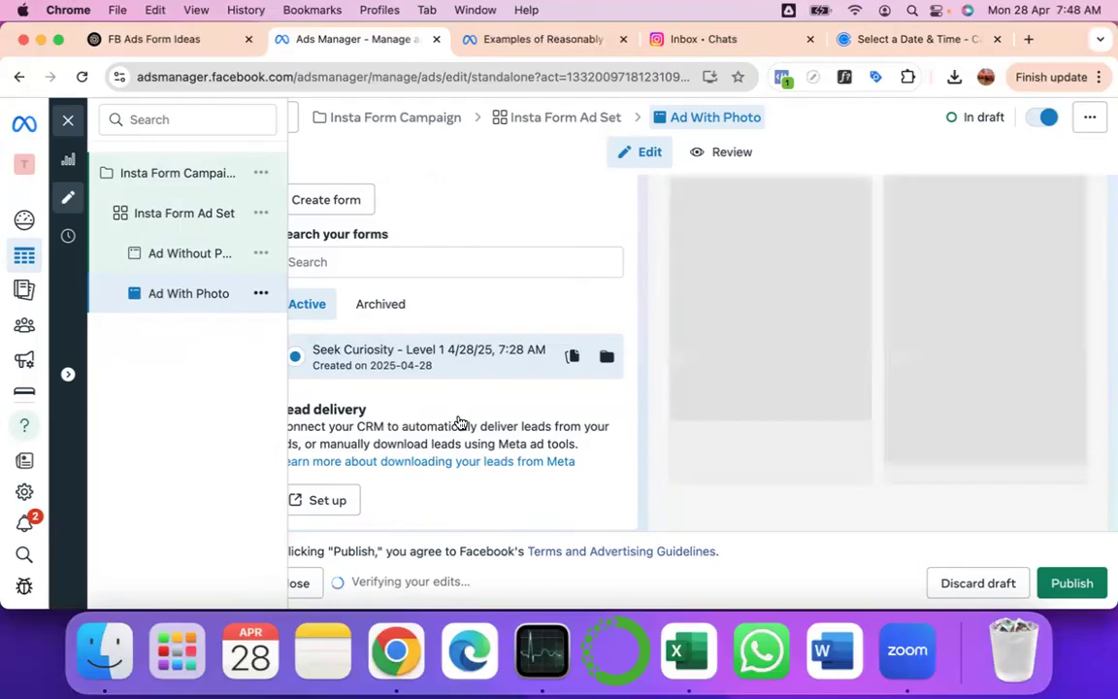
pyautogui.scroll(3, 457, 420)
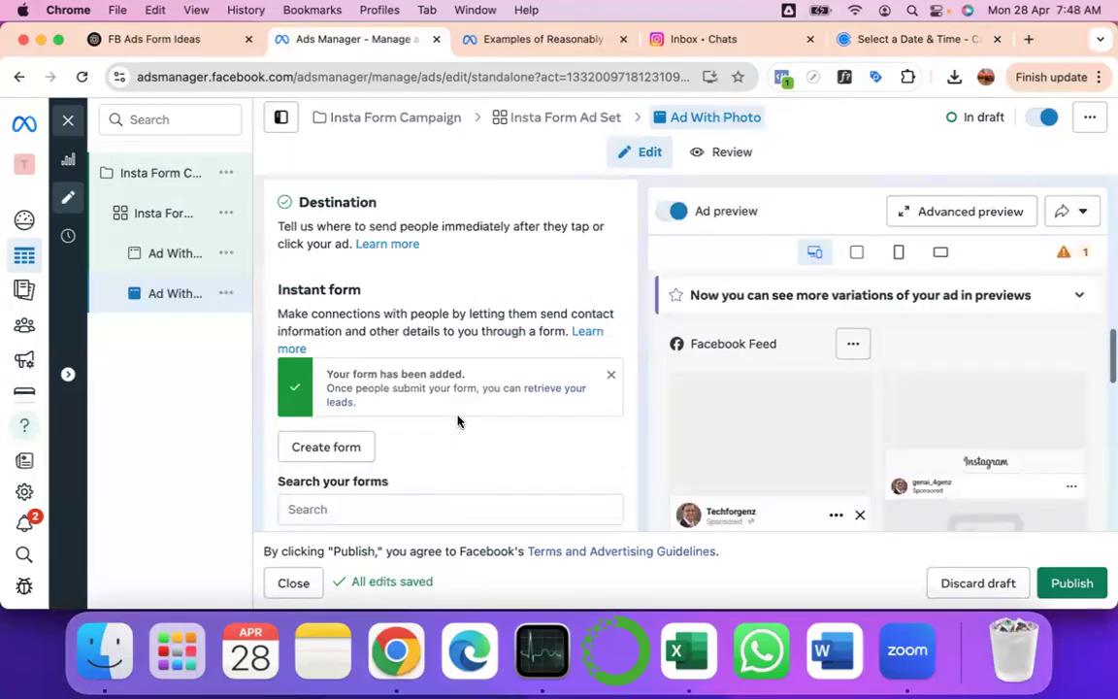
pyautogui.scroll(5, 457, 421)
pyautogui.scroll(-2, 458, 421)
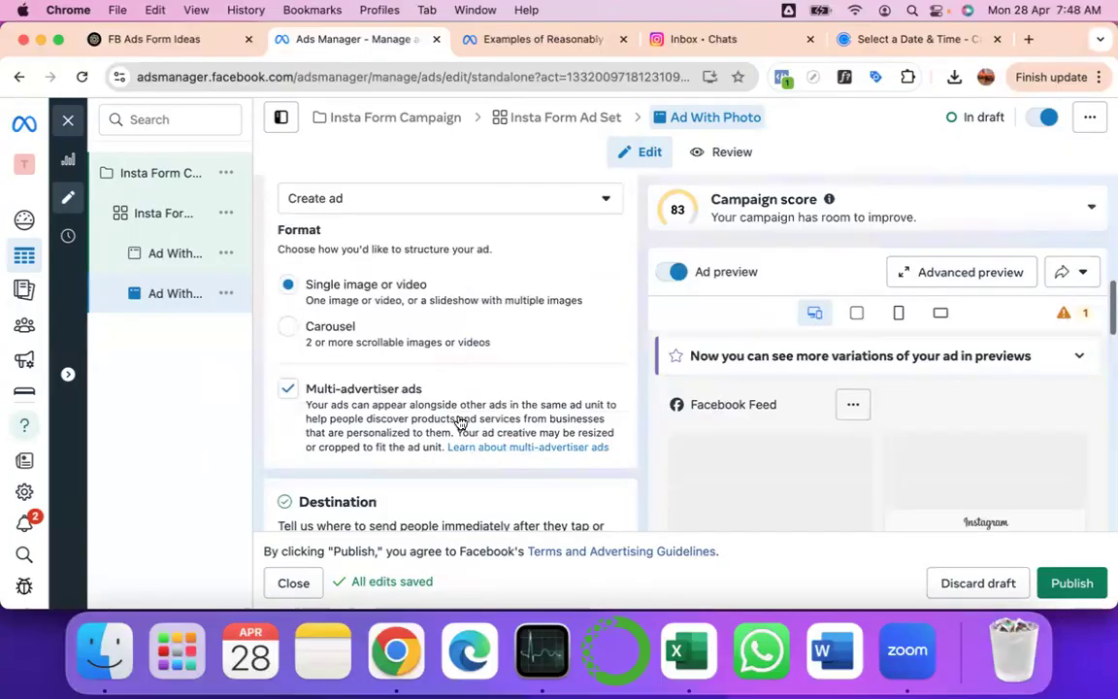
pyautogui.scroll(-5, 460, 421)
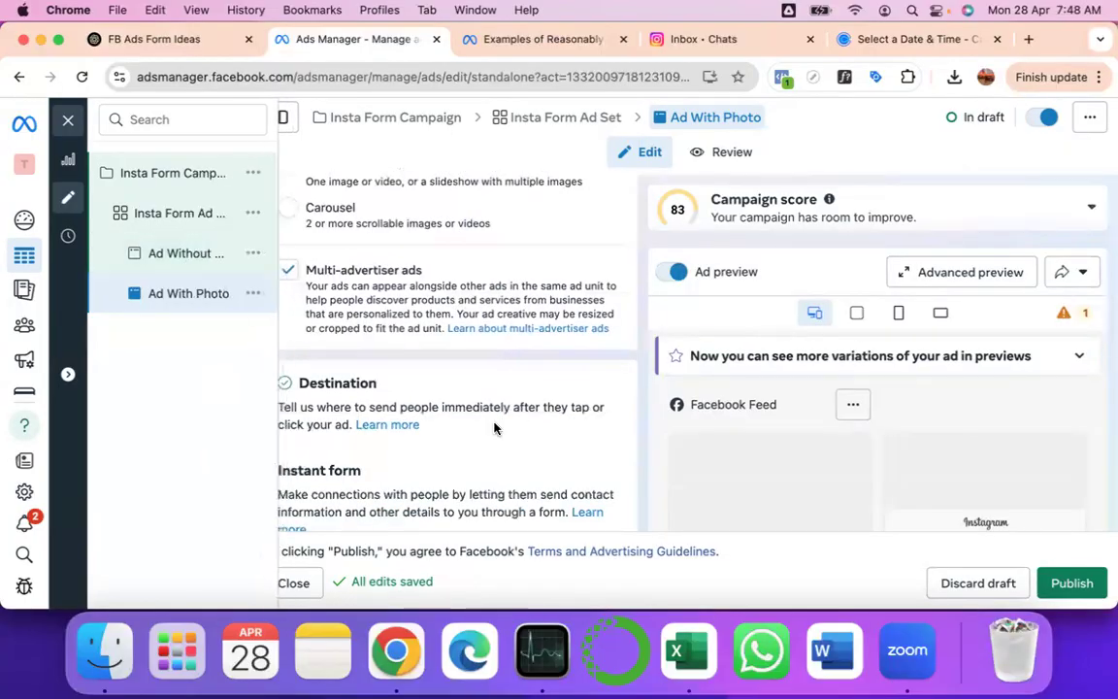
pyautogui.scroll(-3, 495, 428)
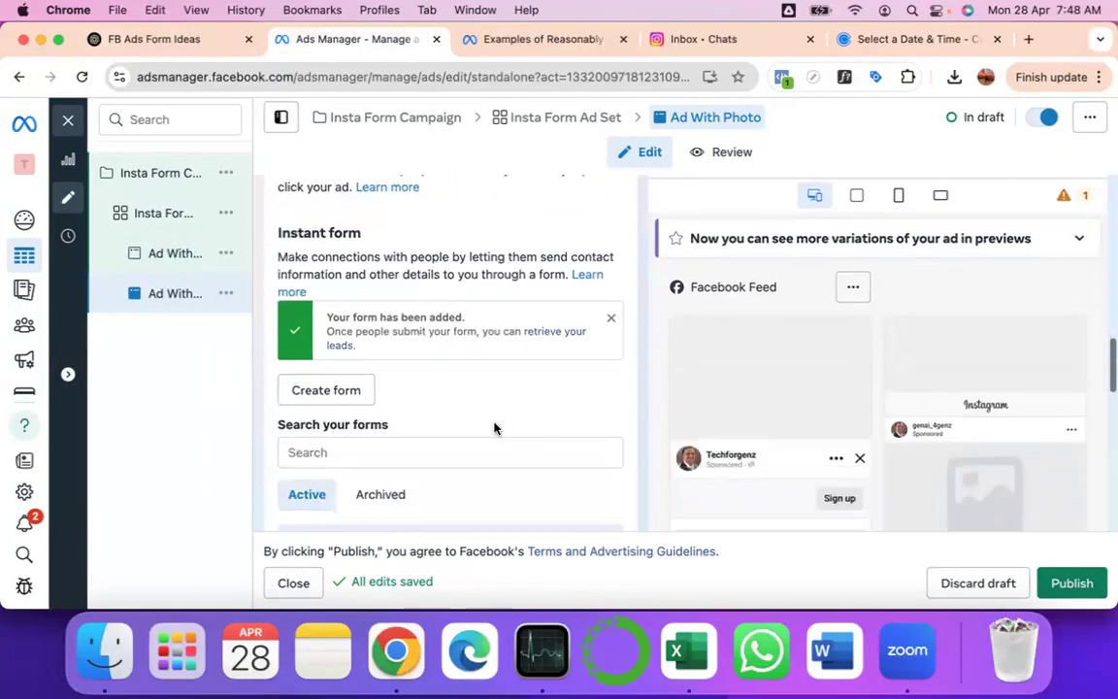
# - Review Ad Without Photo's lead form down to URL parameters, then reopen Ad With Photo
pyautogui.click(165, 251)
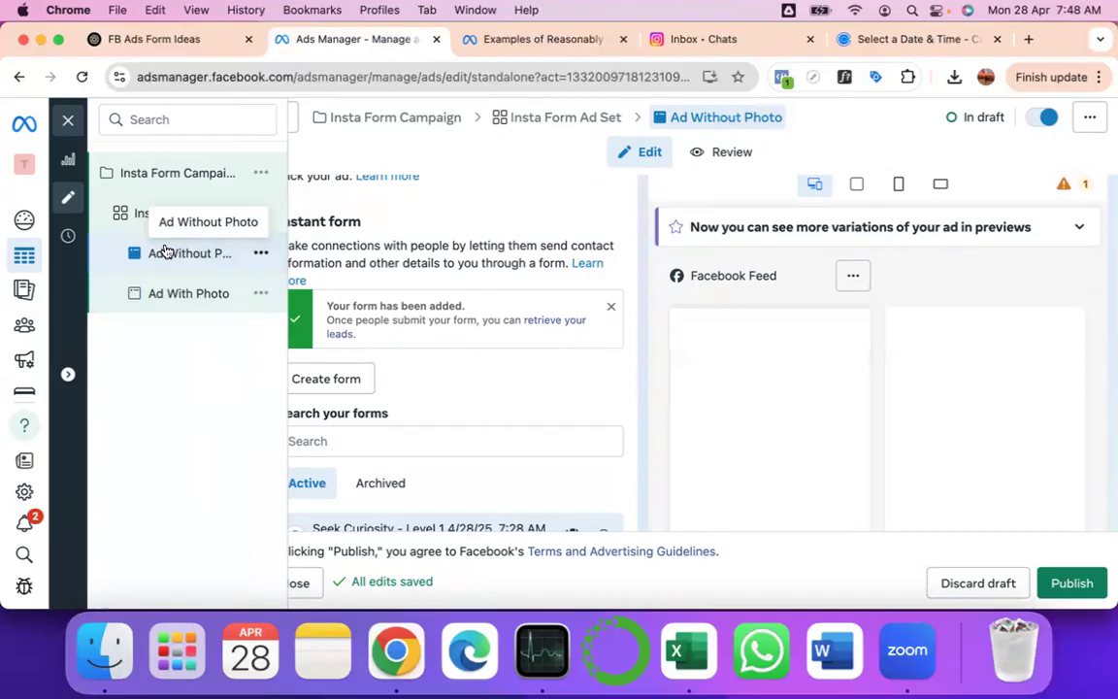
pyautogui.scroll(-5, 490, 429)
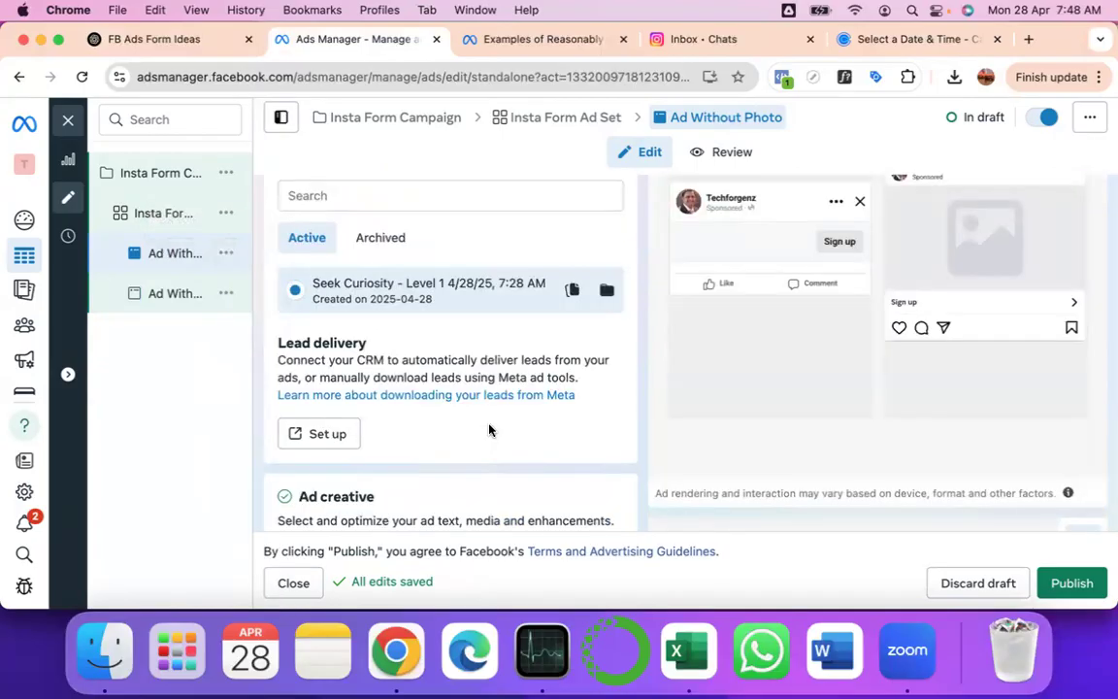
pyautogui.scroll(-4, 490, 429)
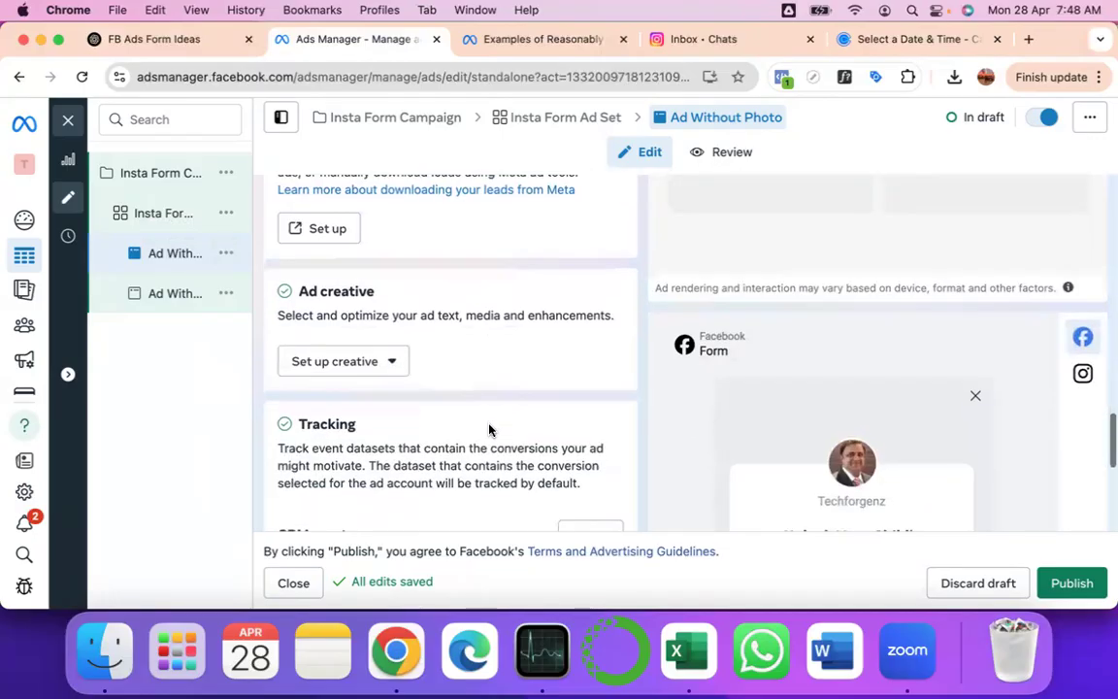
pyautogui.scroll(-1, 489, 428)
pyautogui.scroll(-3, 490, 424)
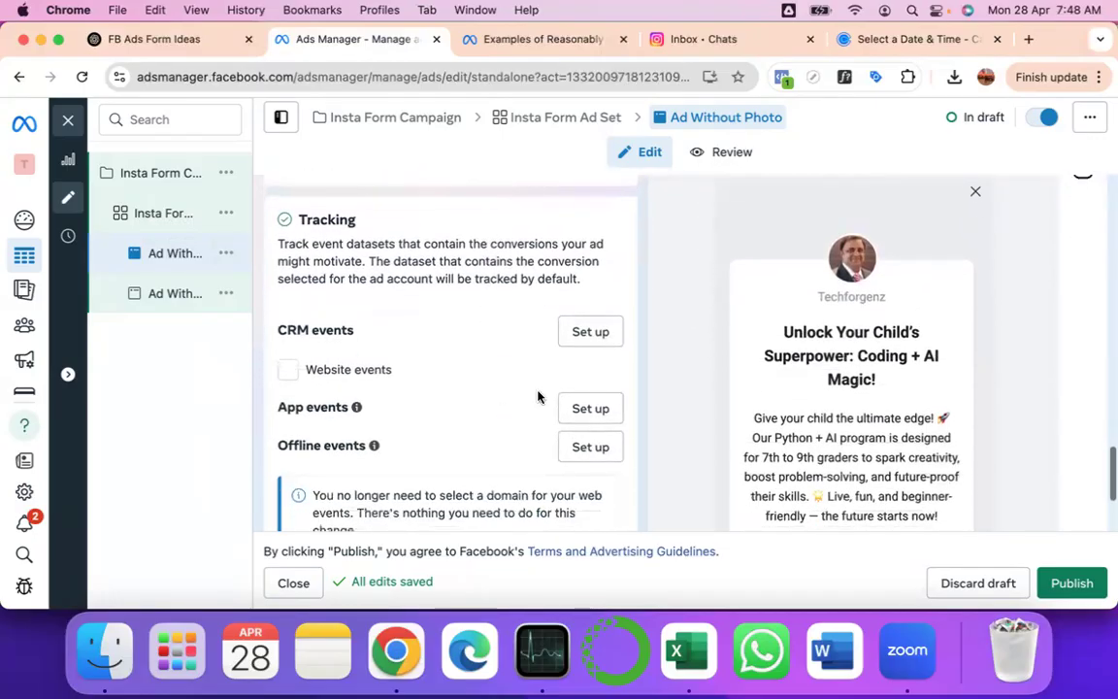
pyautogui.scroll(-3, 551, 429)
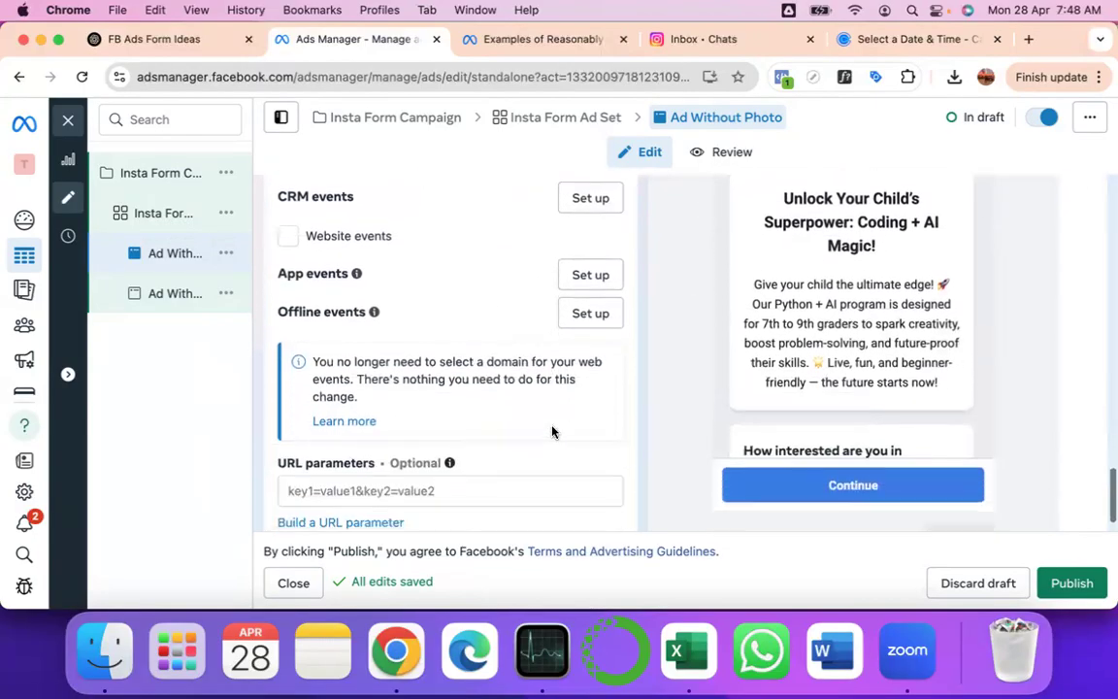
pyautogui.scroll(-5, 932, 272)
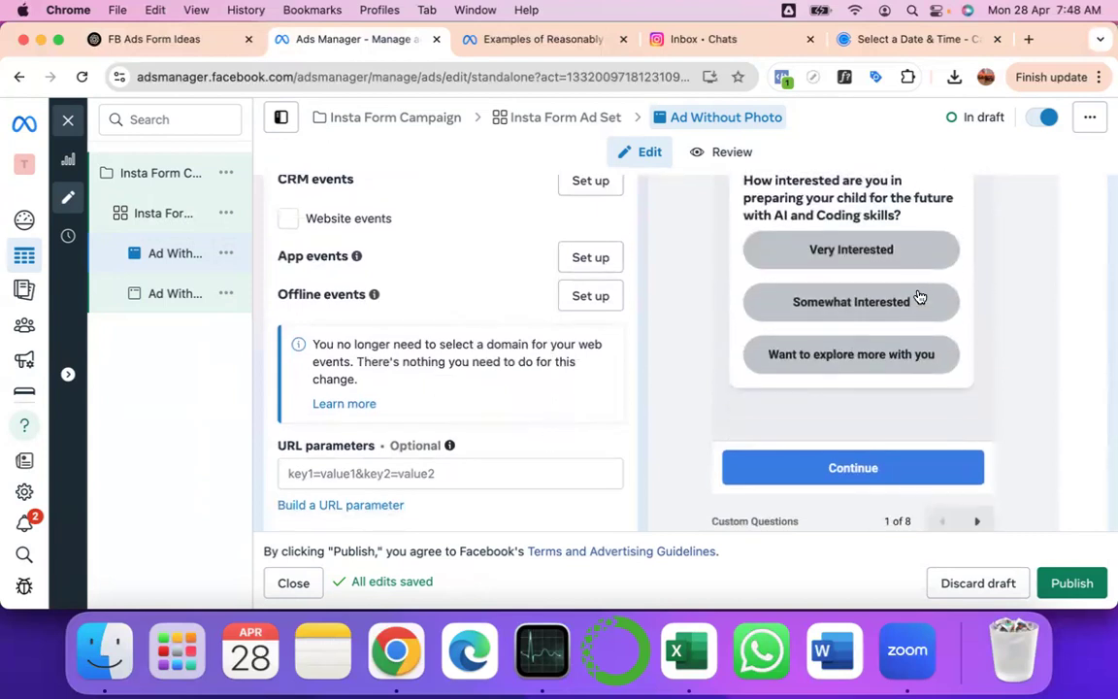
pyautogui.scroll(-1, 921, 297)
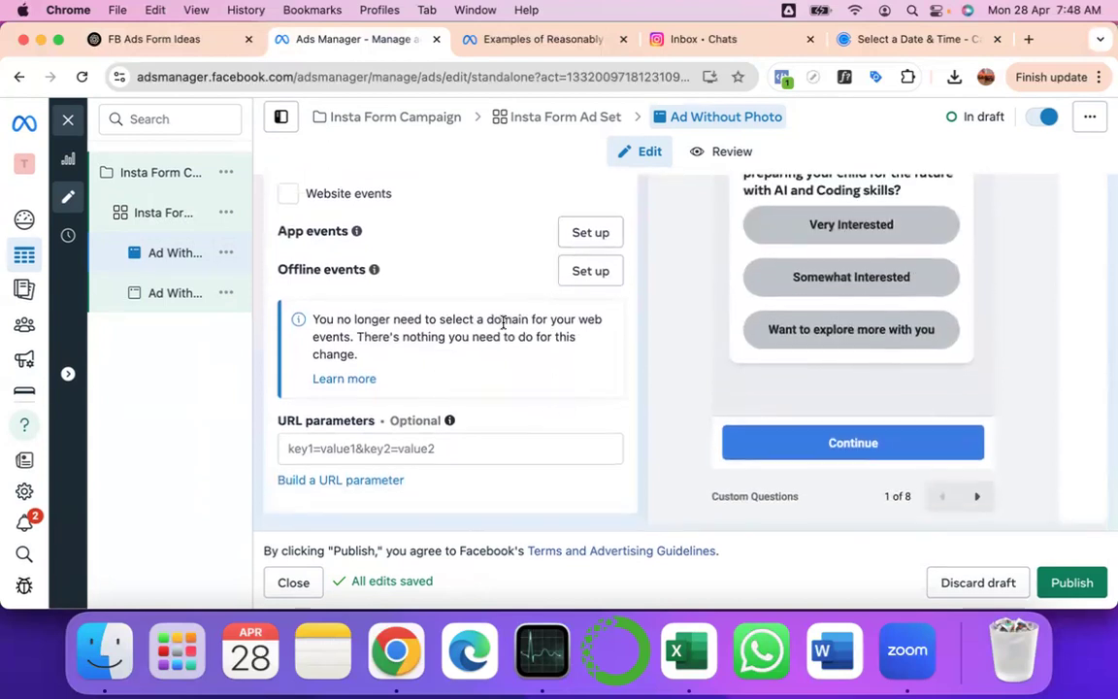
pyautogui.scroll(-1, 503, 322)
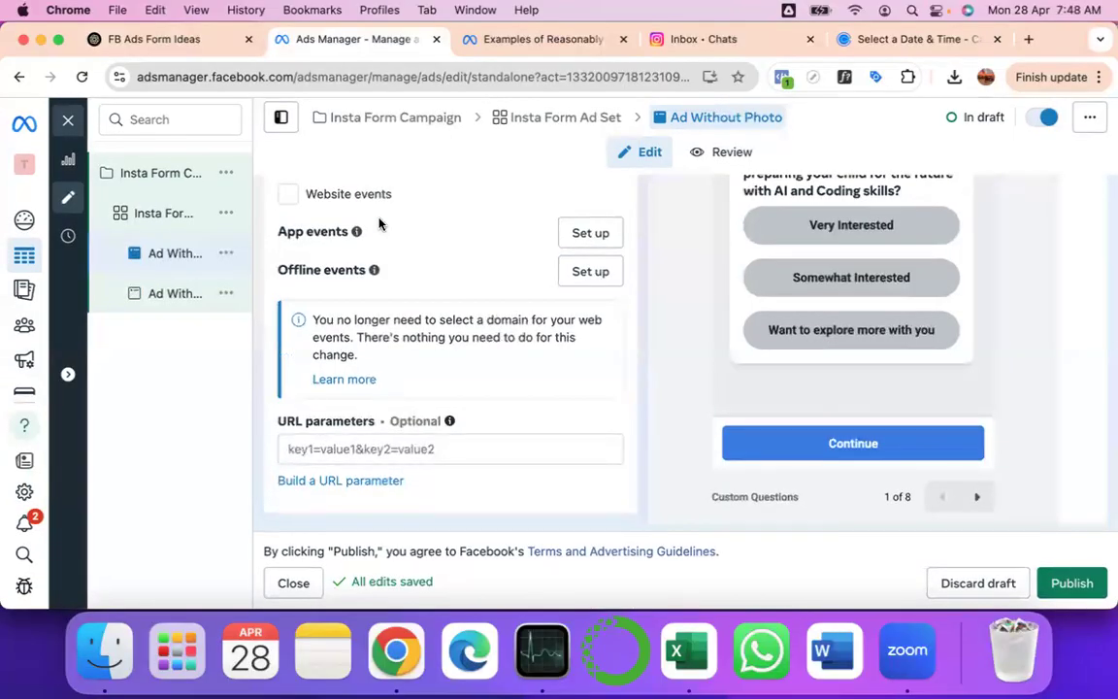
pyautogui.click(170, 296)
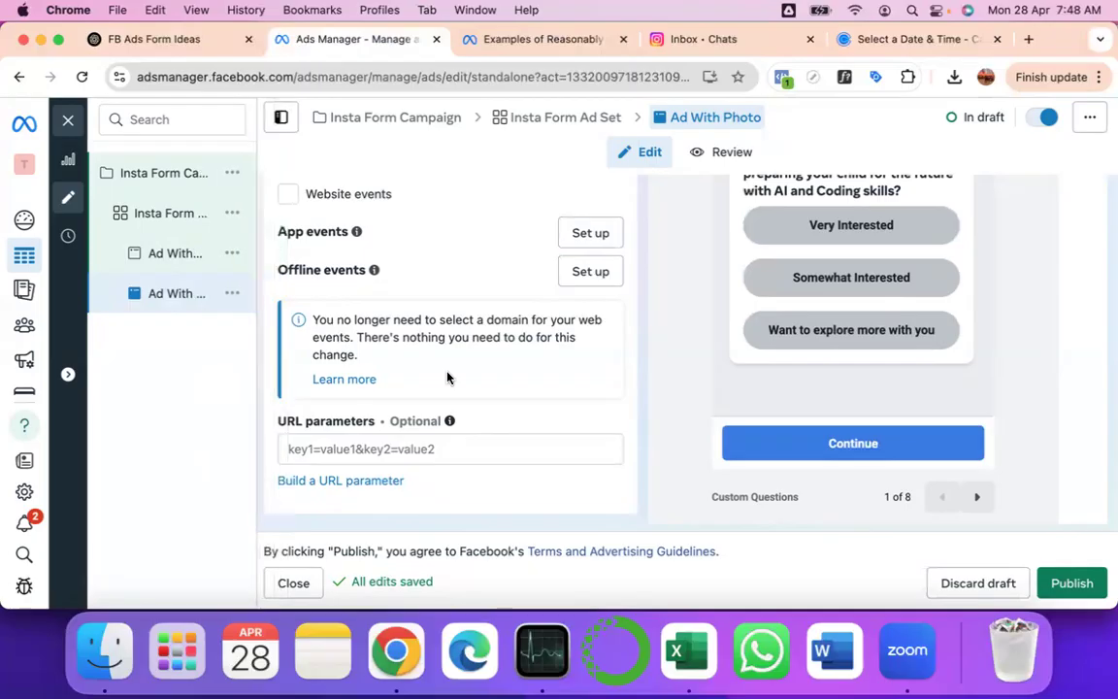
pyautogui.scroll(10, 447, 377)
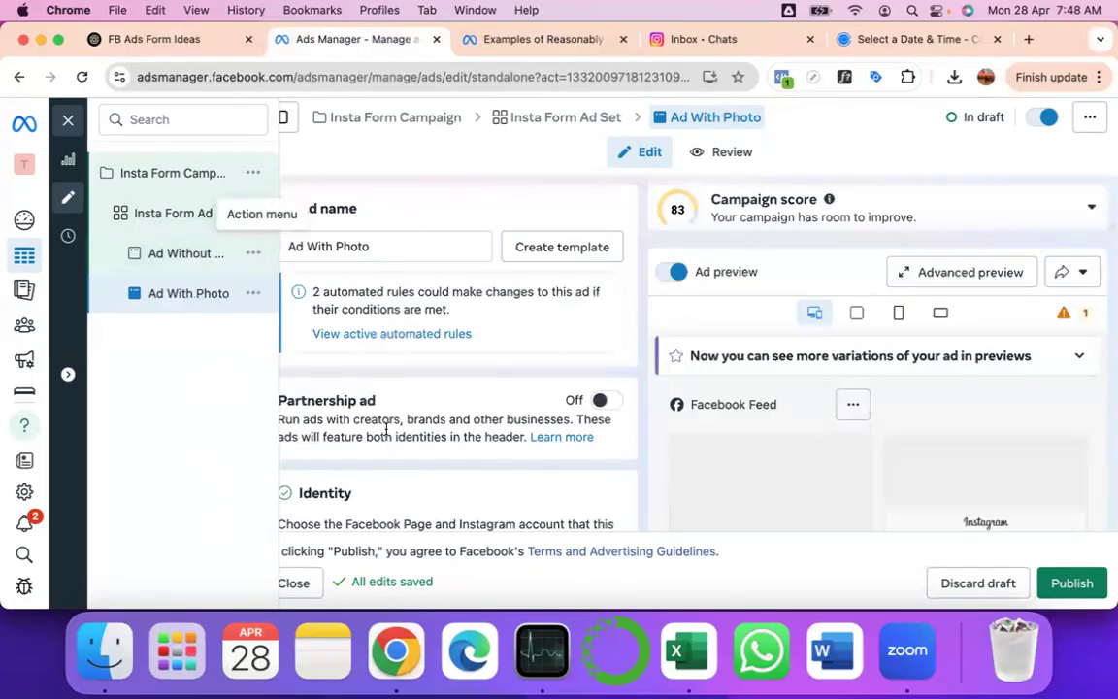
pyautogui.click(166, 259)
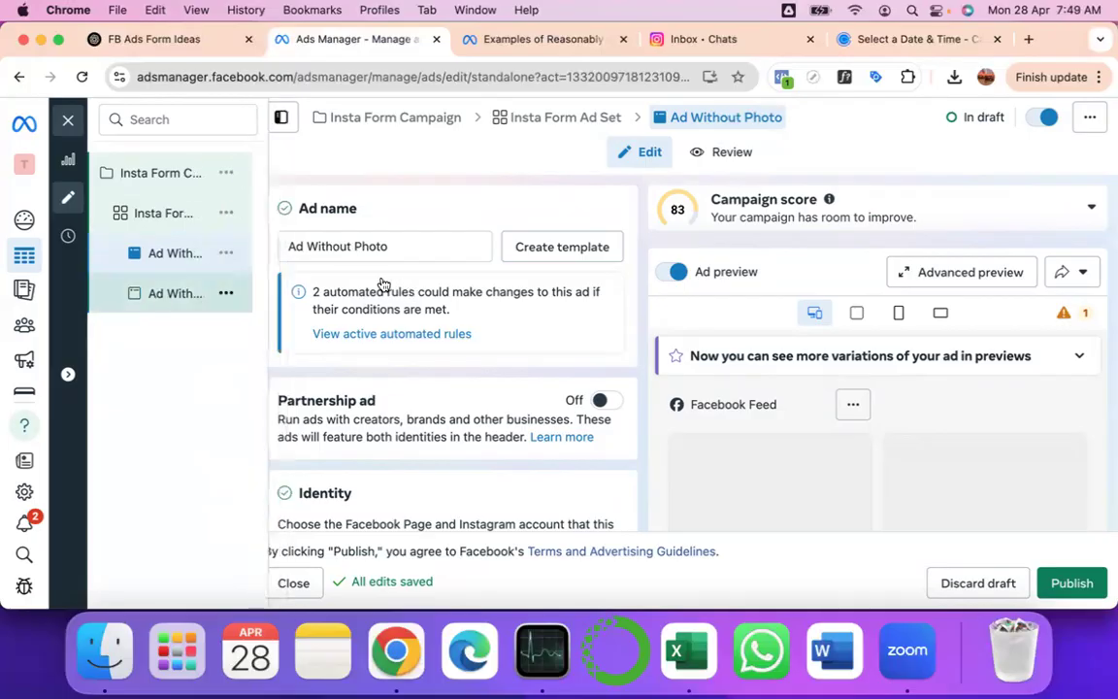
pyautogui.scroll(-15, 456, 316)
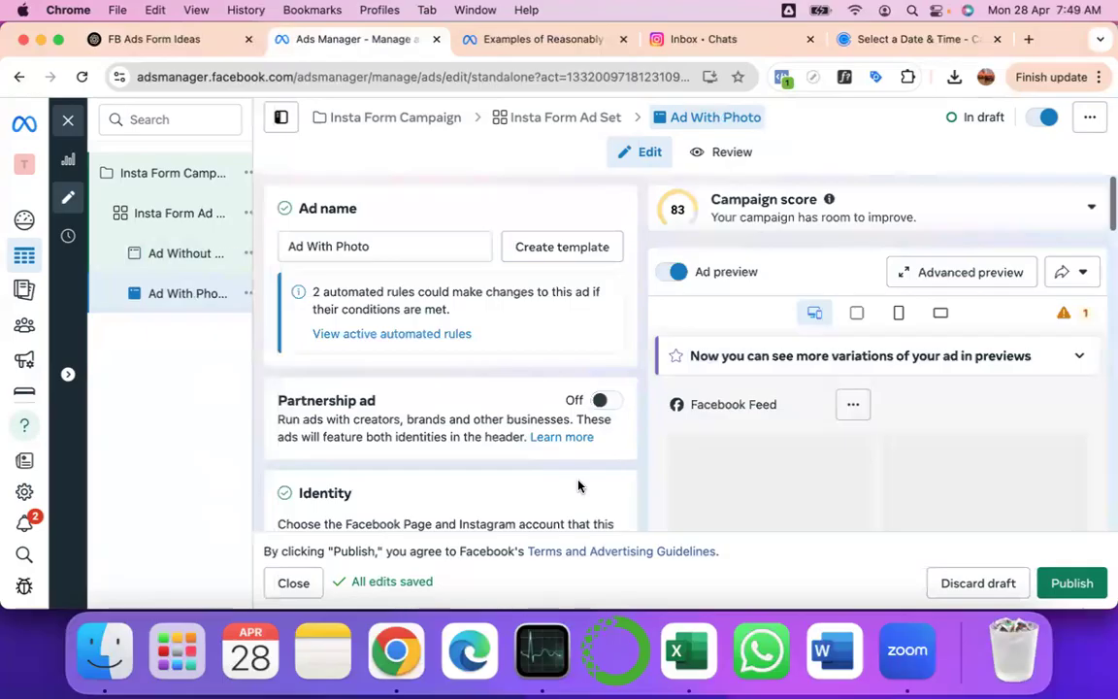
pyautogui.scroll(-6, 578, 485)
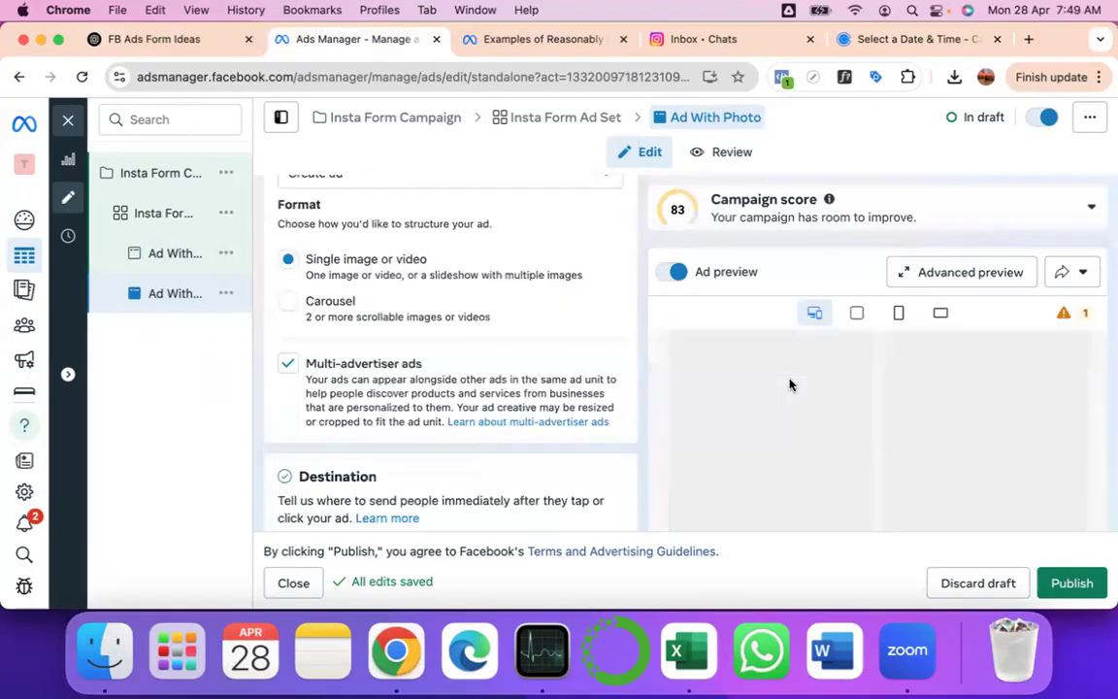
pyautogui.scroll(-10, 790, 386)
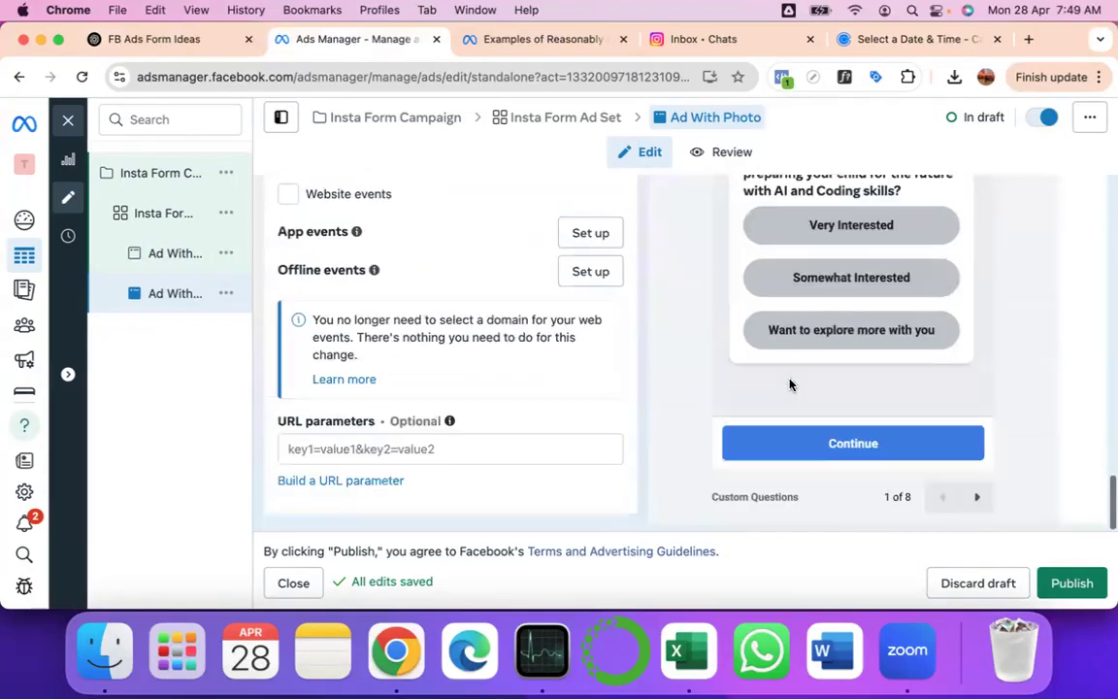
pyautogui.scroll(2, 789, 384)
pyautogui.scroll(-1, 486, 359)
pyautogui.scroll(5, 484, 358)
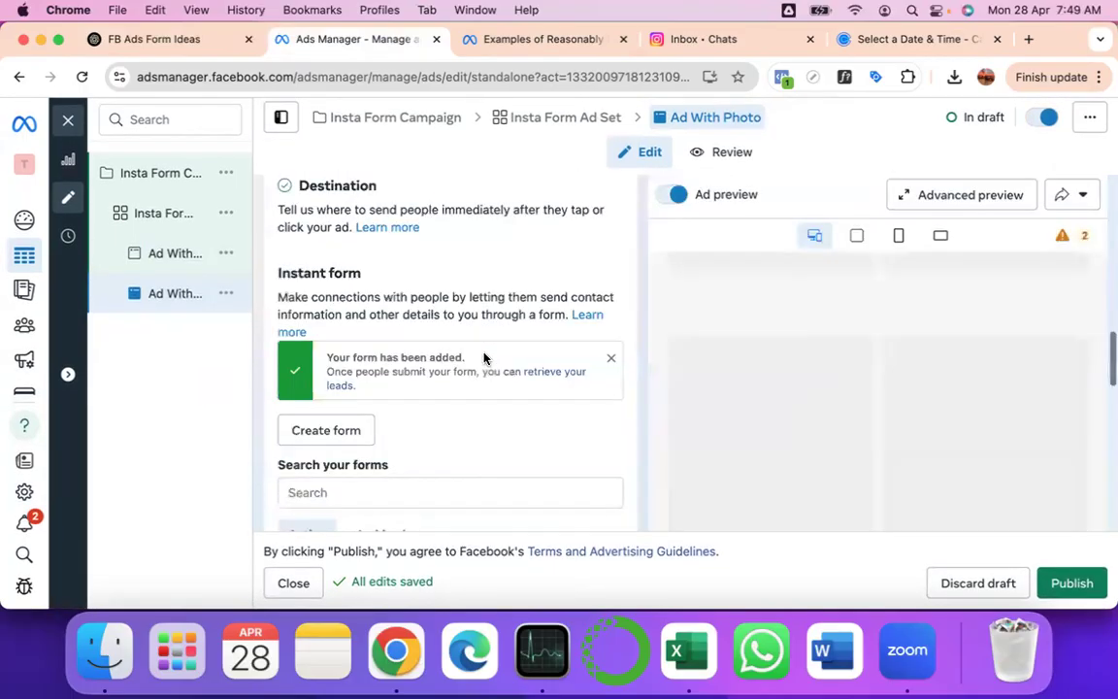
pyautogui.scroll(1, 484, 359)
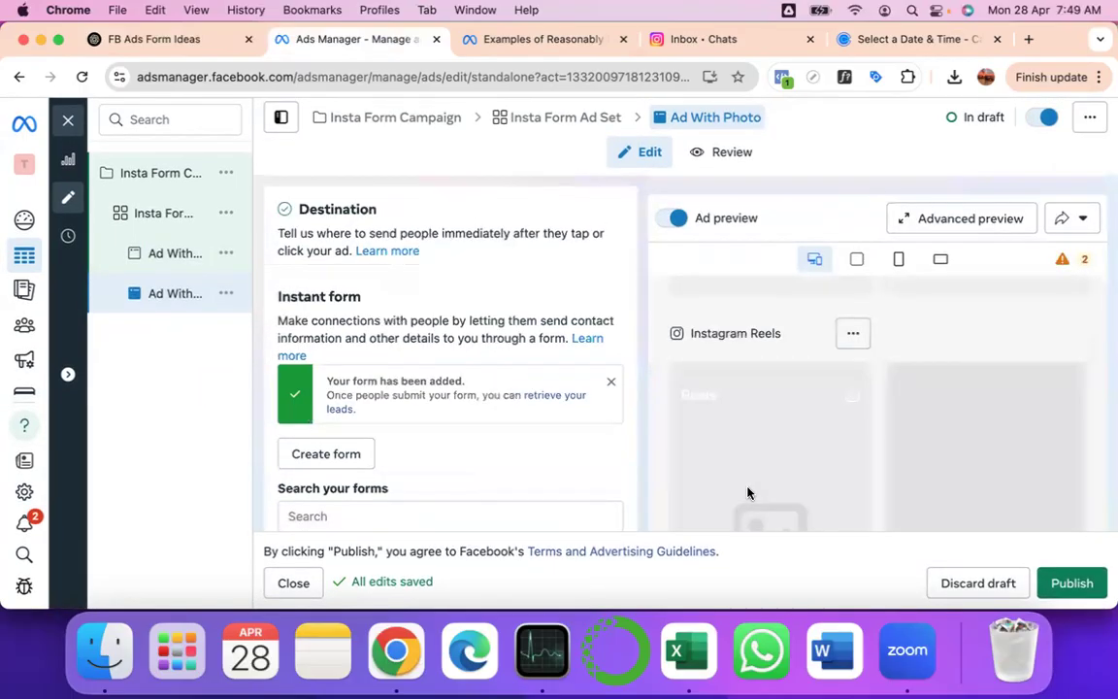
# - Go from Insta Form Campaign's settings via Account Overview to the Campaigns list
pyautogui.click(149, 174)
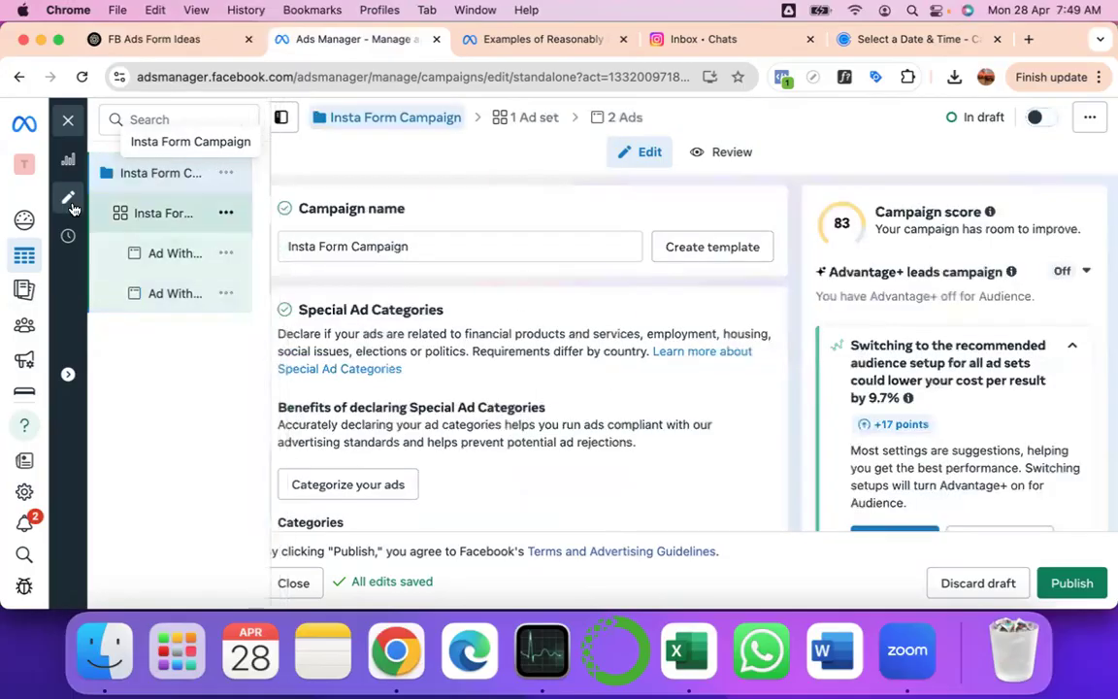
pyautogui.moveTo(21, 256)
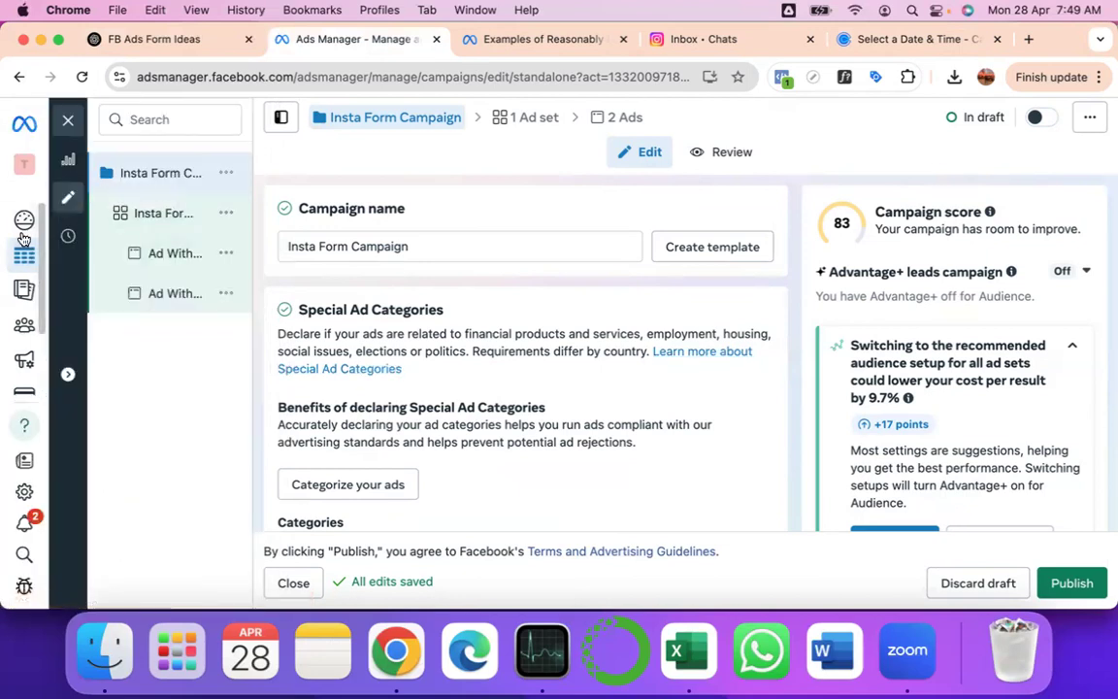
pyautogui.click(207, 226)
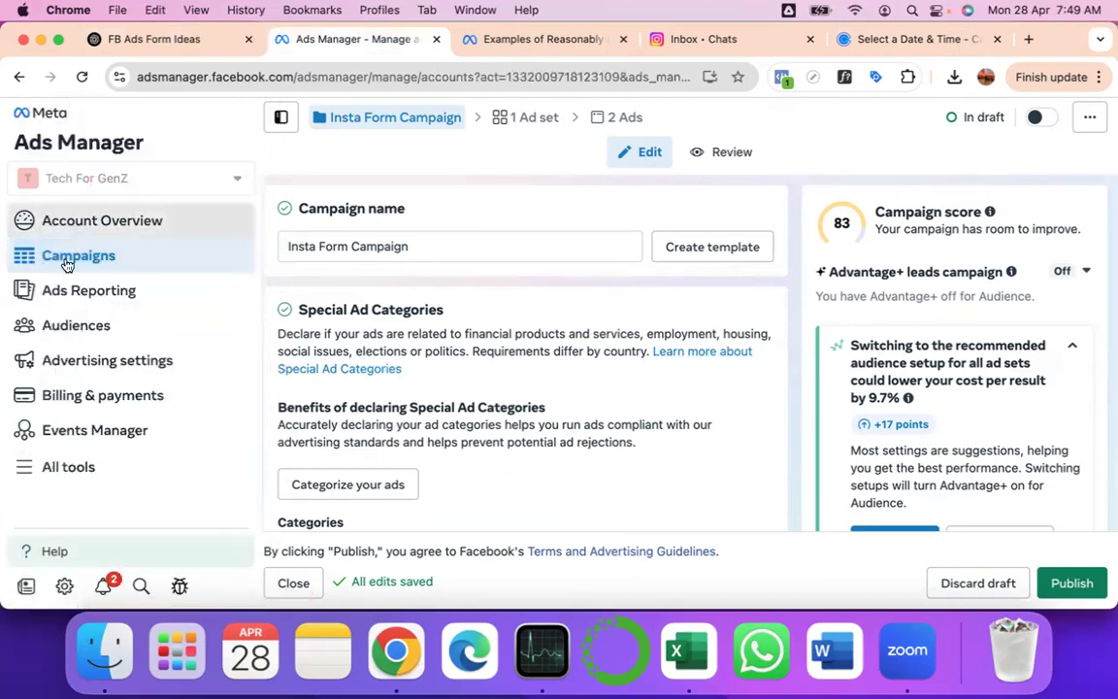
pyautogui.click(66, 257)
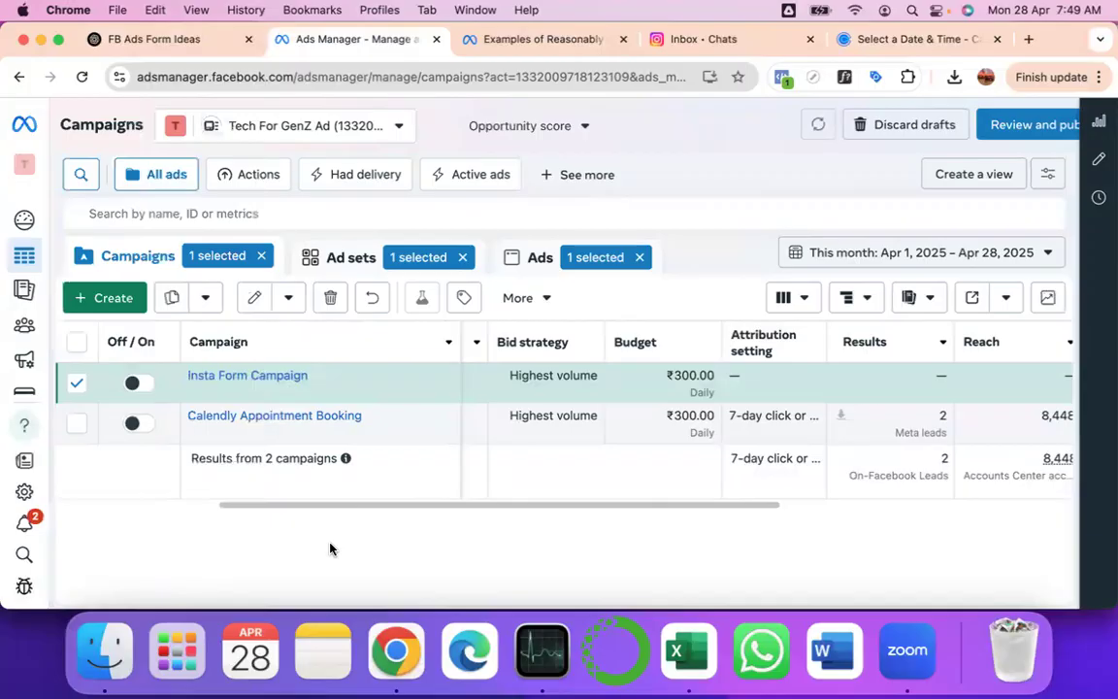
# - Switch Insta Form Campaign on and scan across its columns
pyautogui.click(138, 383)
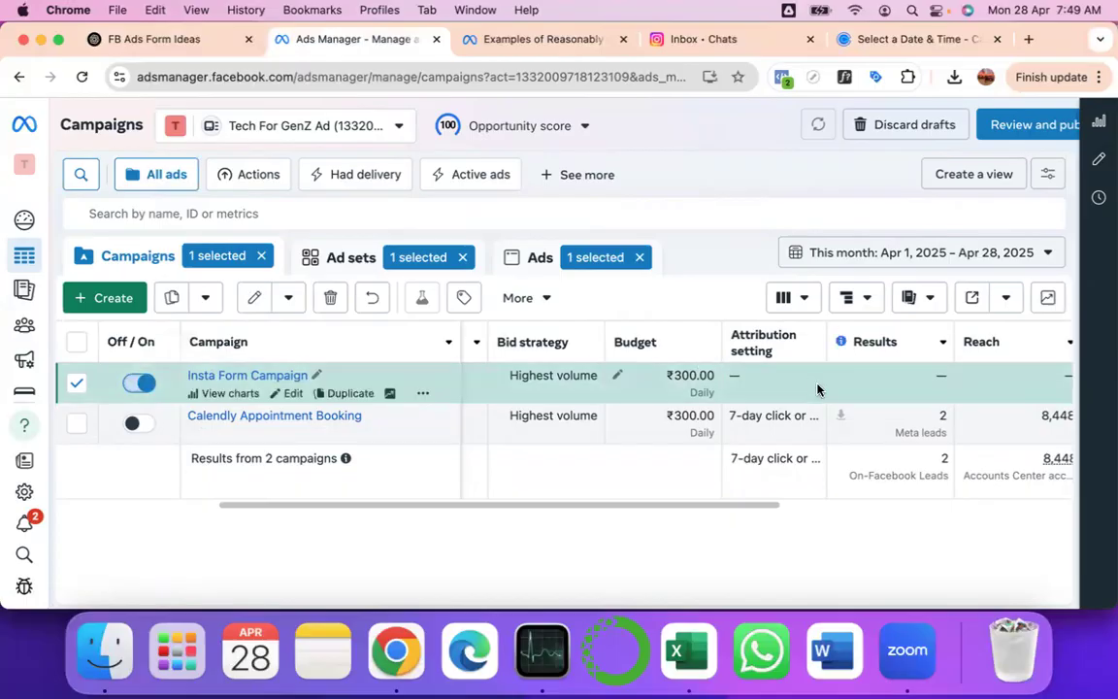
pyautogui.hscroll(10, 817, 390)
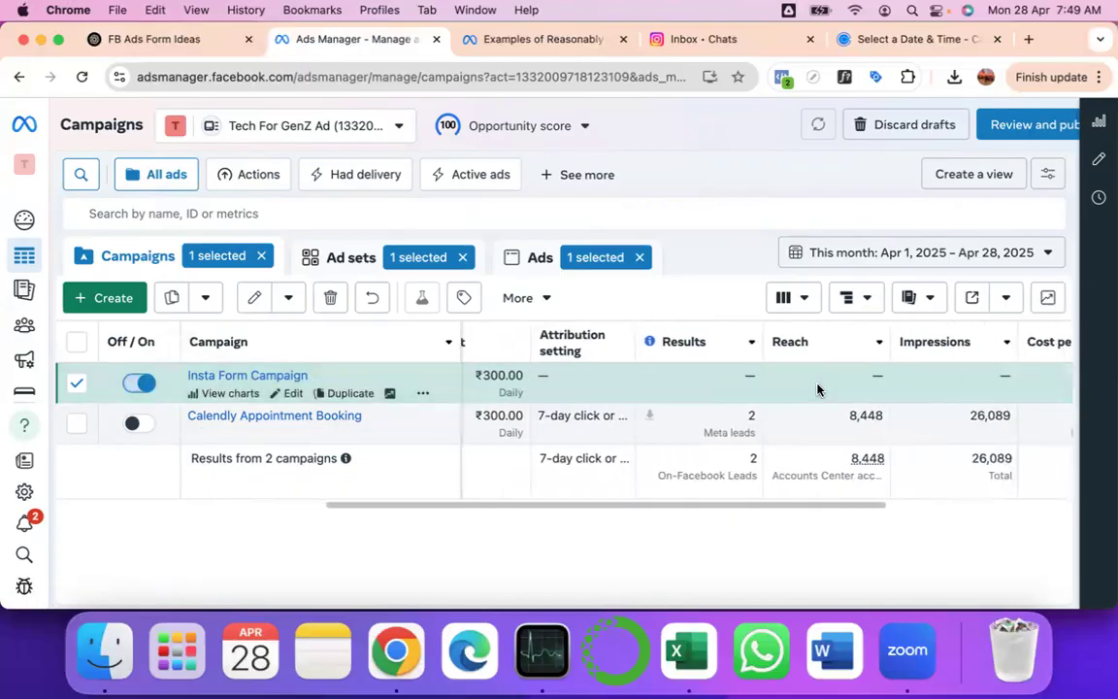
pyautogui.hscroll(2, 818, 389)
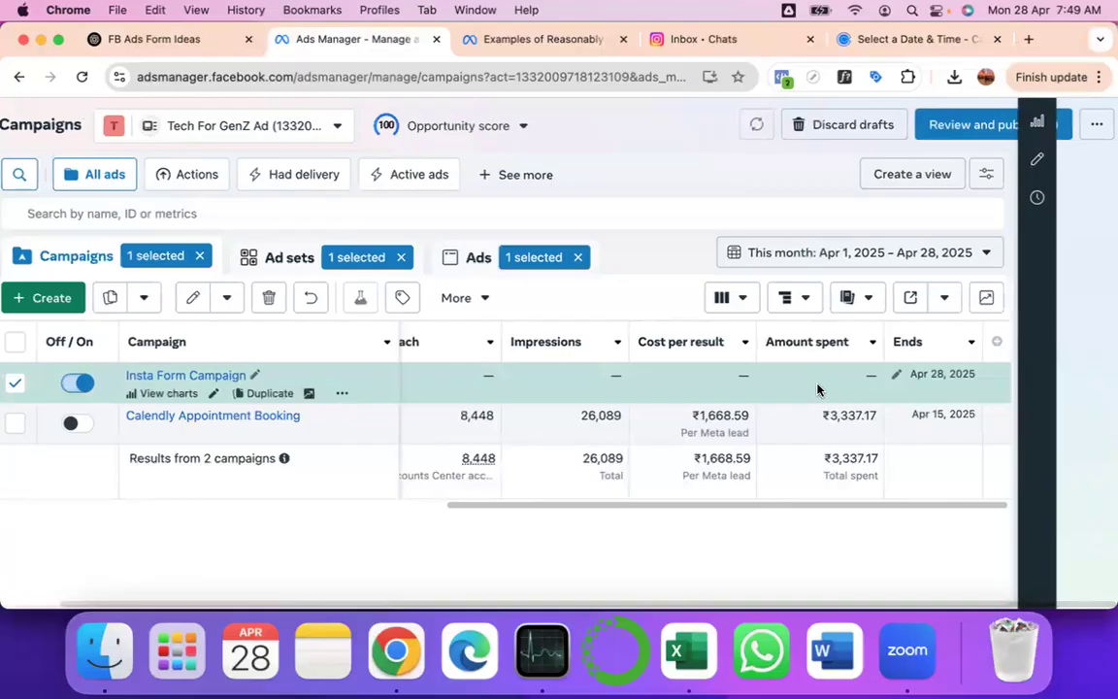
pyautogui.hscroll(-6, 817, 389)
pyautogui.hscroll(5, 818, 389)
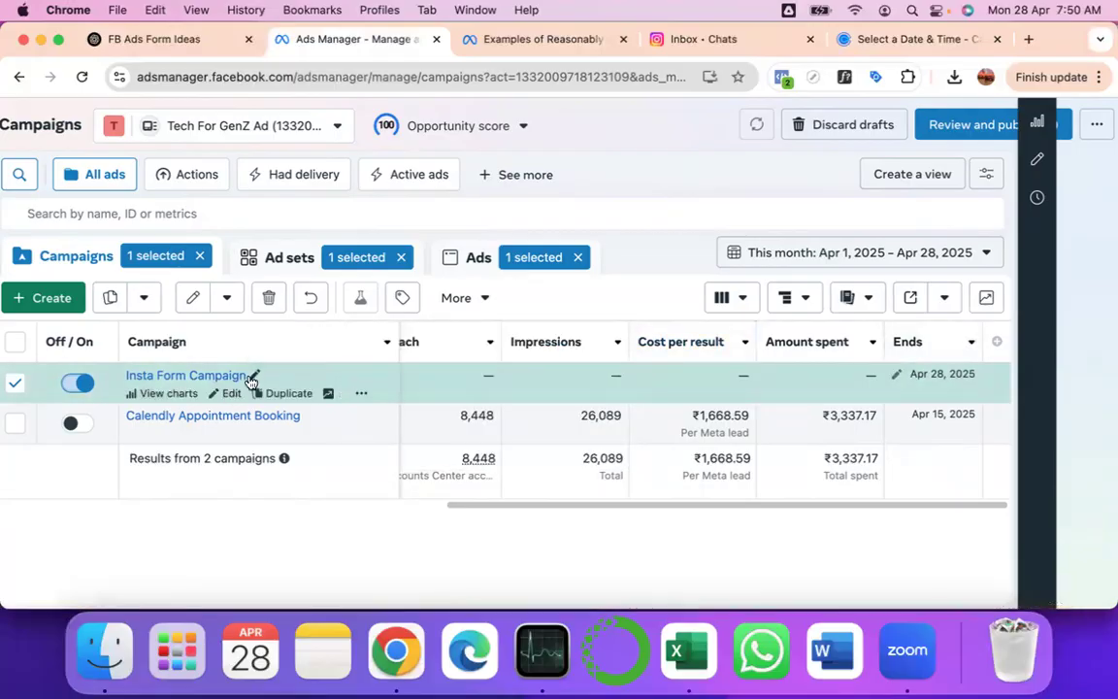
# - Check that Insta Form Ad Set and its ads are switched on
pyautogui.click(290, 257)
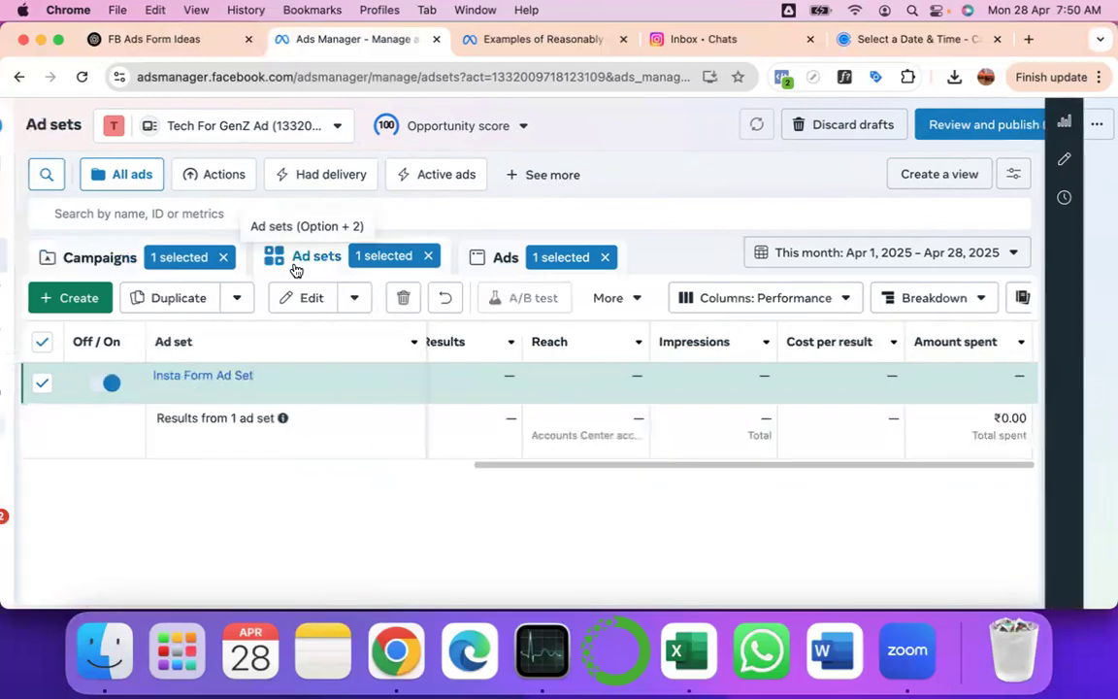
pyautogui.click(202, 381)
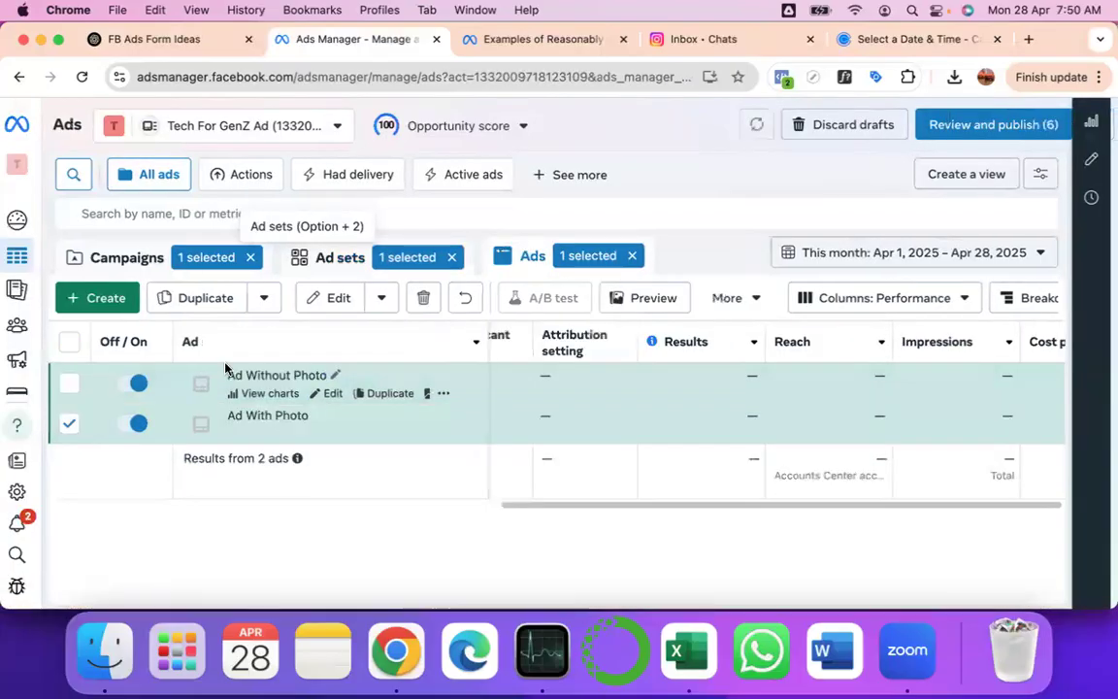
pyautogui.click(335, 262)
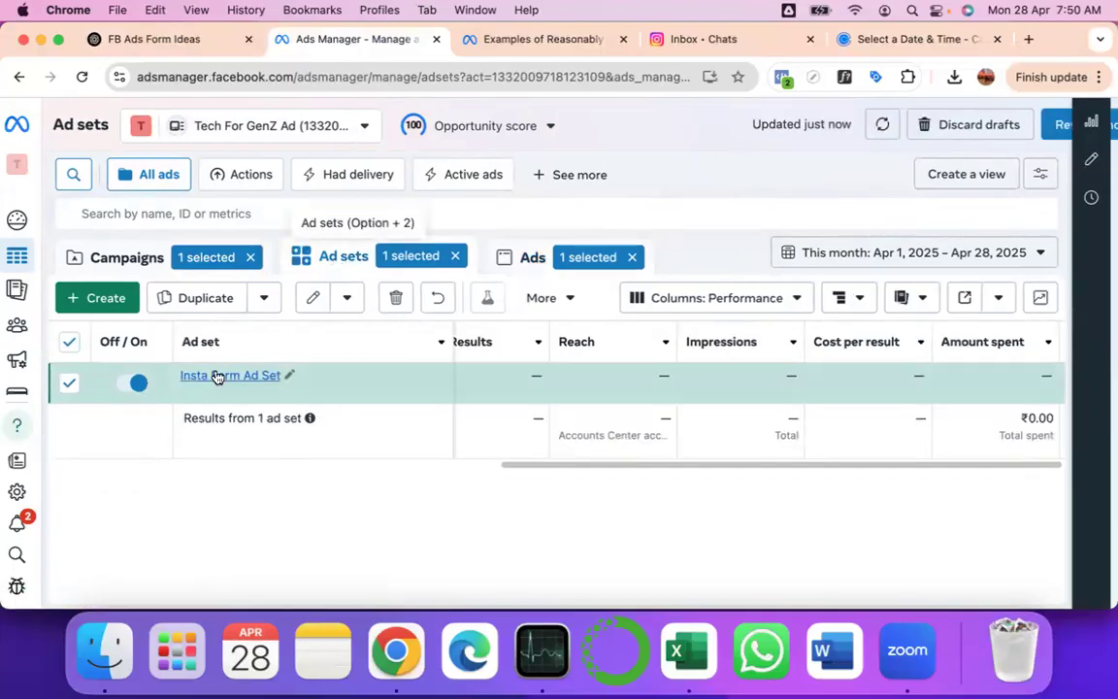
# - Review Insta Form Ad Set's Apr 28–May 5, 2025 schedule and India, ages 43–55 audience
pyautogui.click(284, 397)
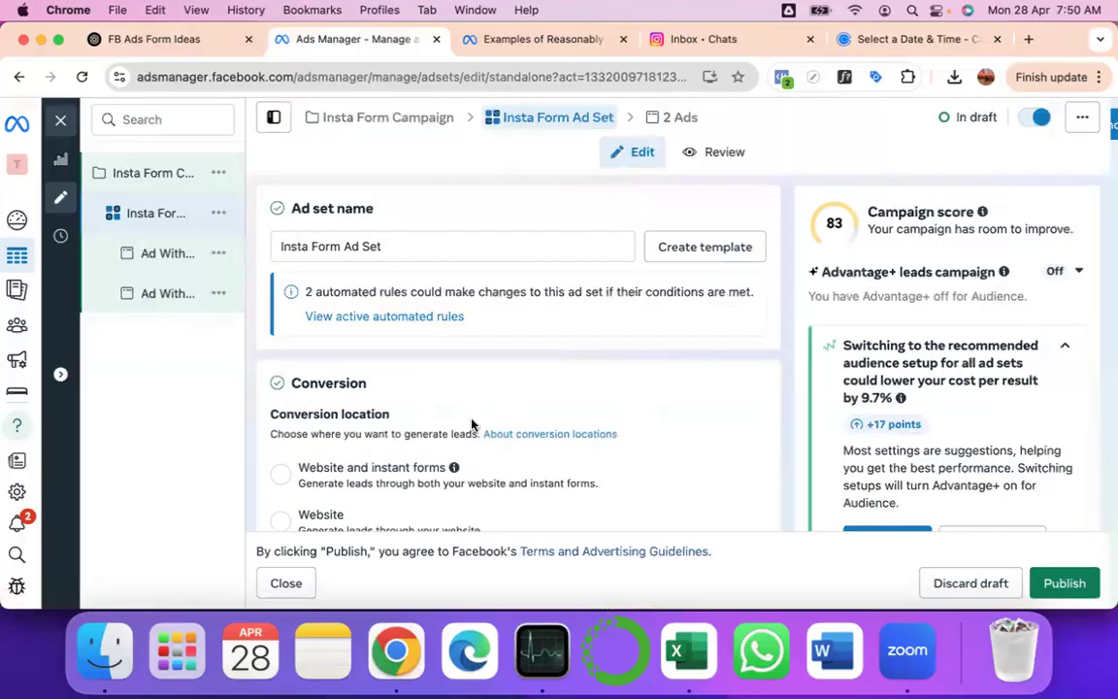
pyautogui.scroll(-10, 472, 424)
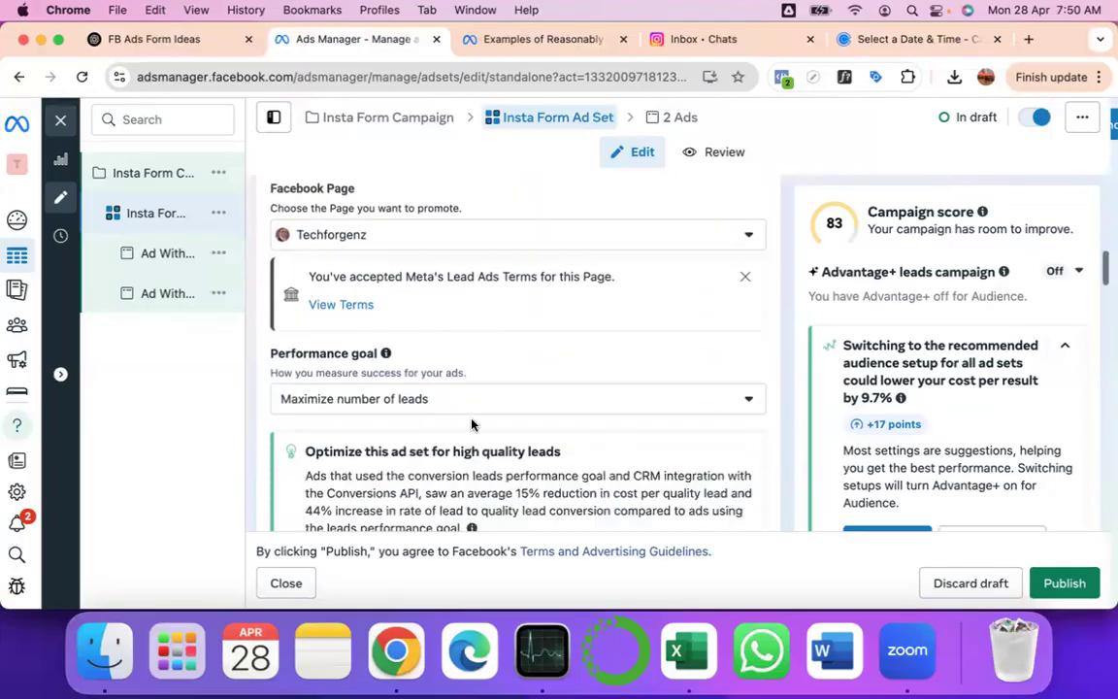
pyautogui.scroll(-5, 471, 424)
pyautogui.scroll(-5, 472, 425)
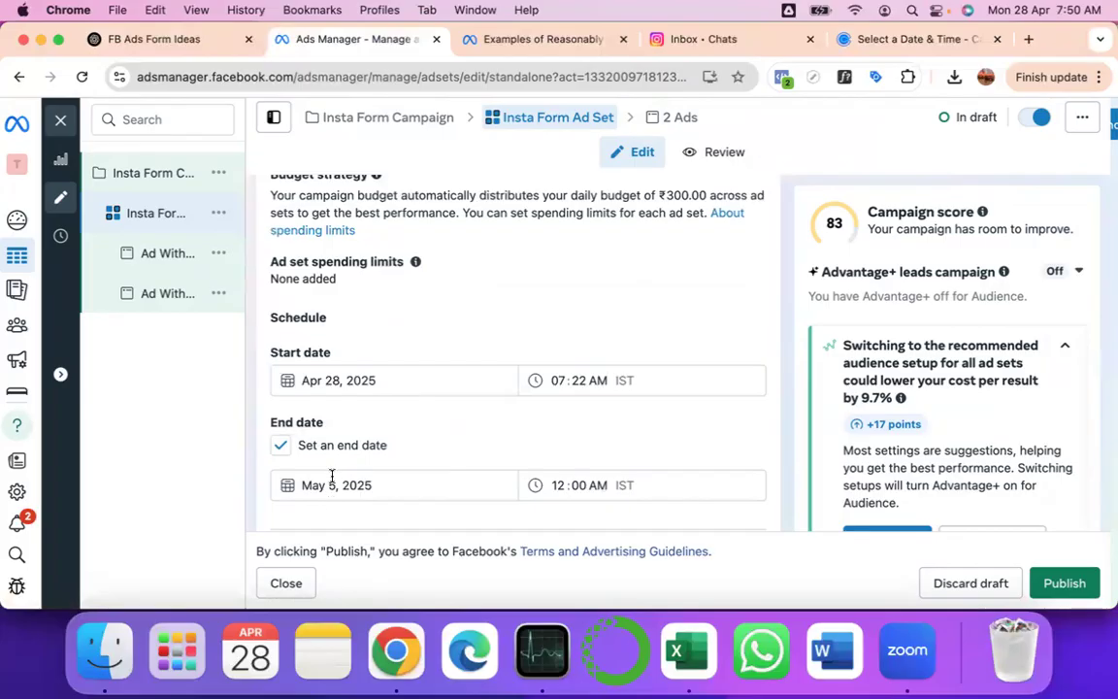
pyautogui.scroll(-1, 320, 483)
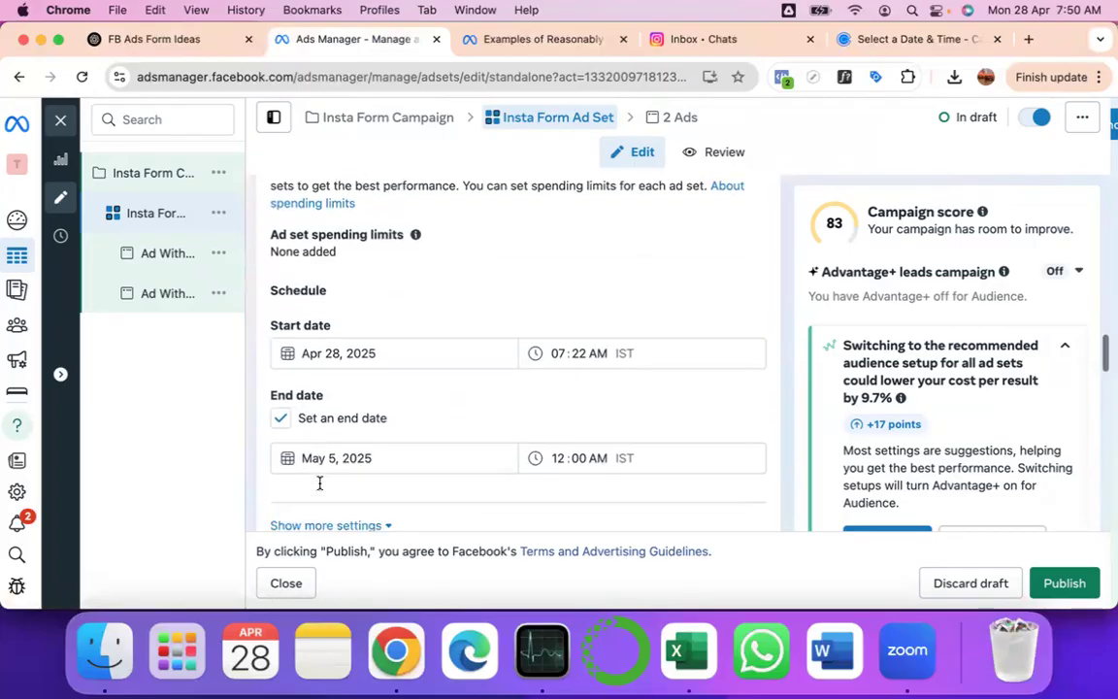
pyautogui.scroll(-5, 320, 484)
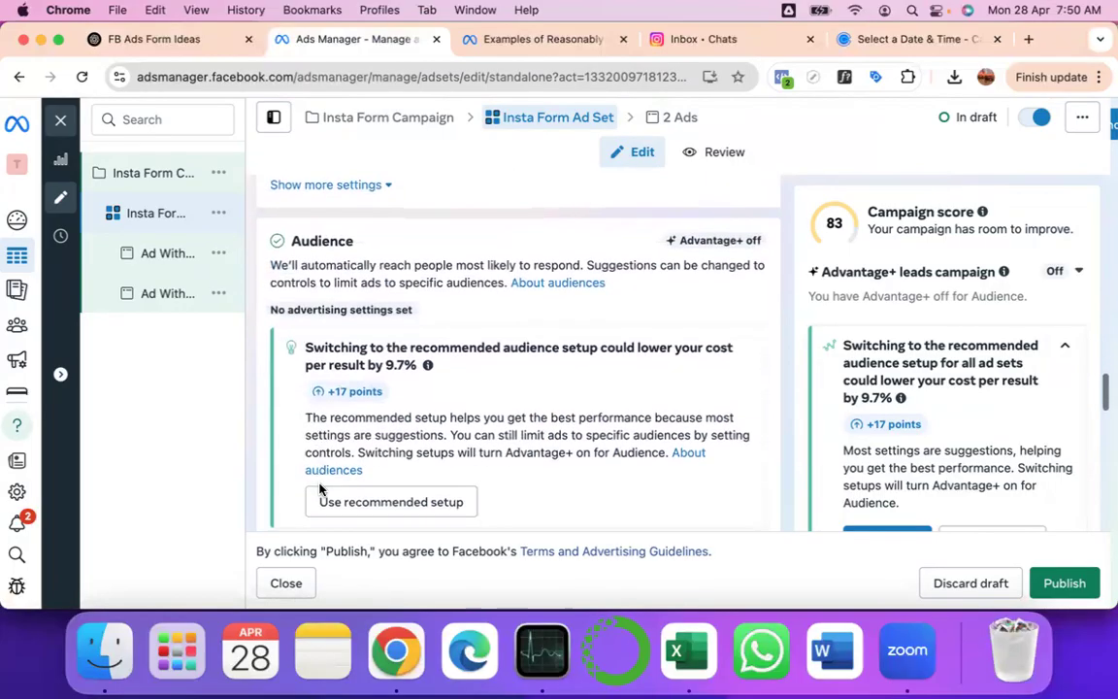
pyautogui.scroll(-4, 320, 489)
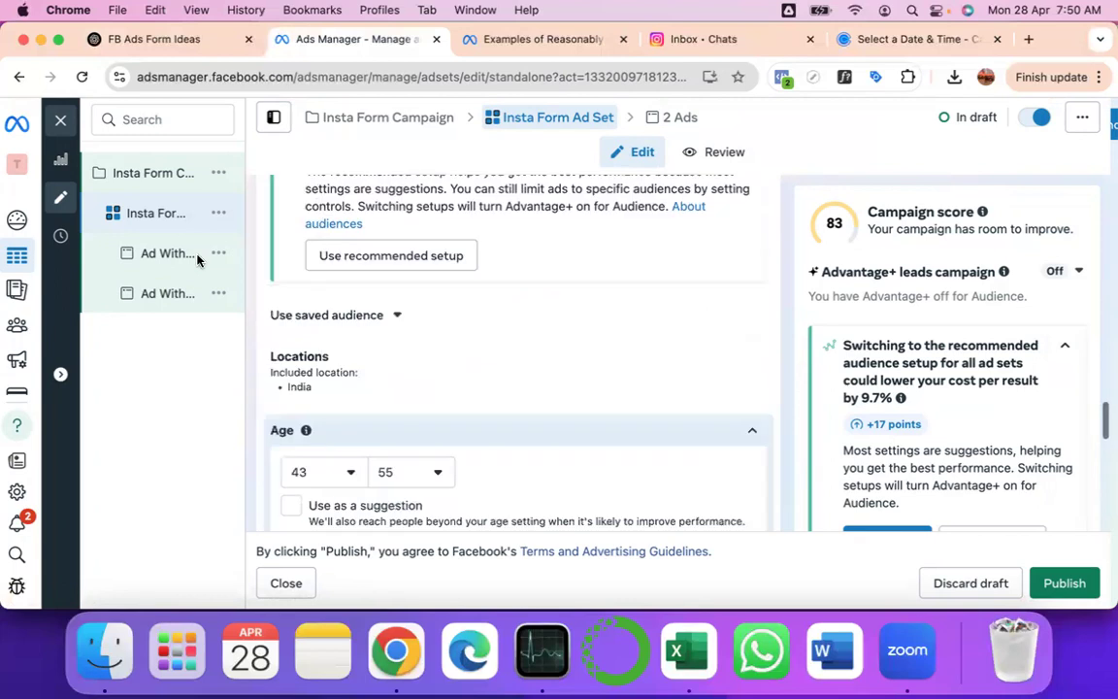
pyautogui.click(132, 175)
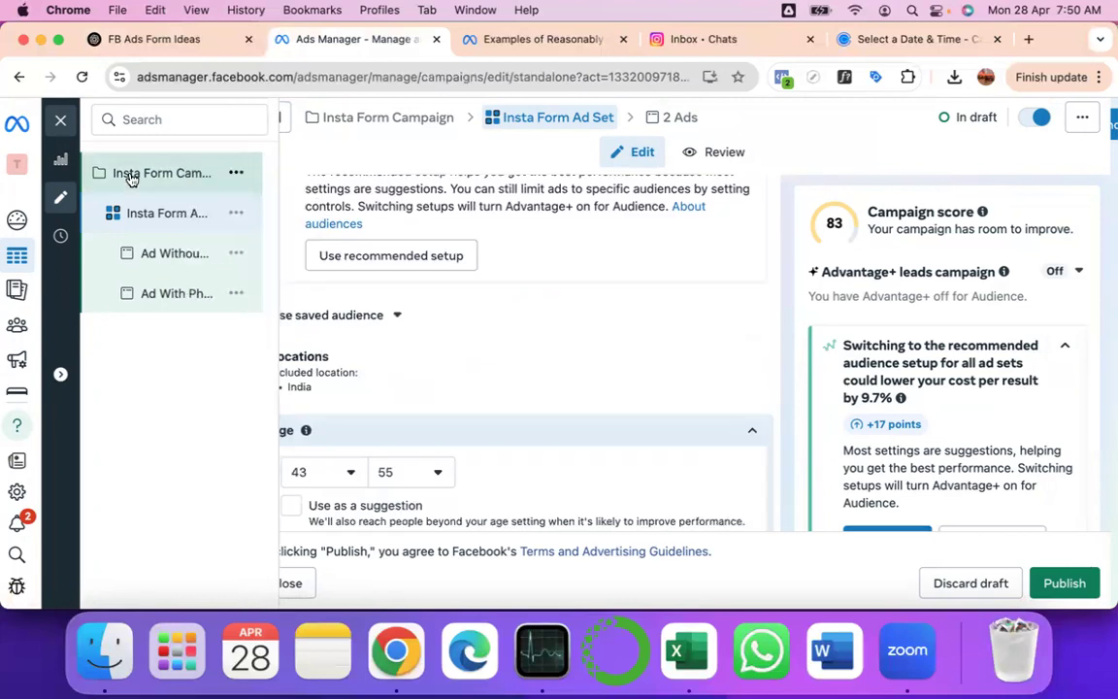
# - Close the editor, view Insta Form Campaign's ad sets, and return to the Campaigns list
pyautogui.click(59, 124)
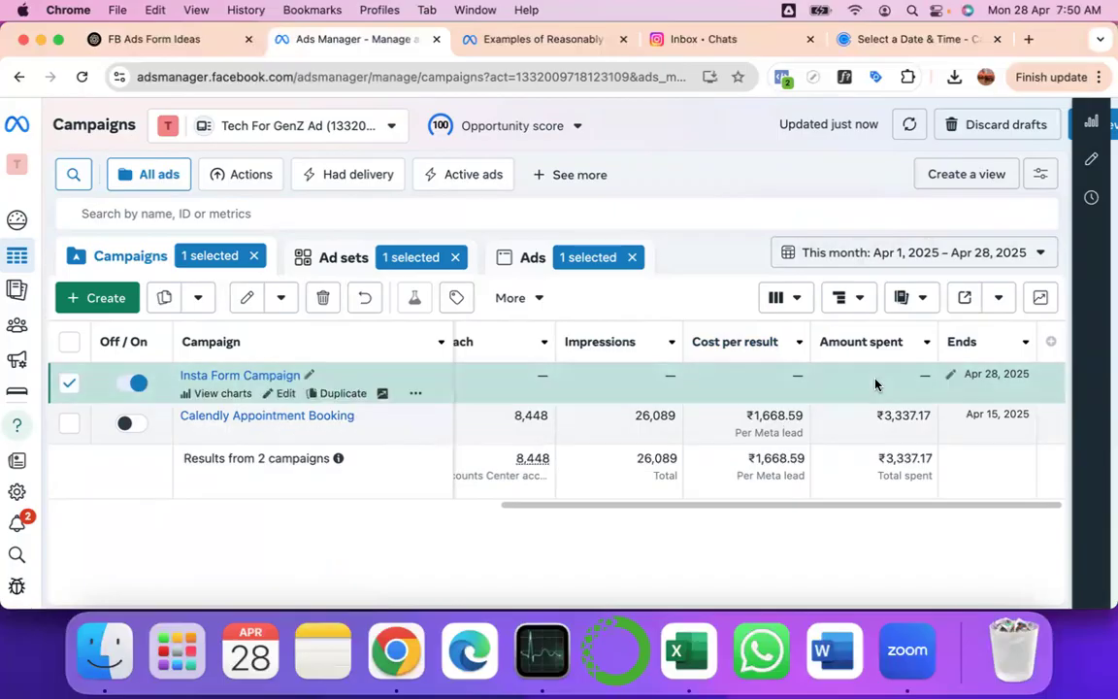
pyautogui.hscroll(2, 874, 383)
pyautogui.hscroll(-4, 873, 383)
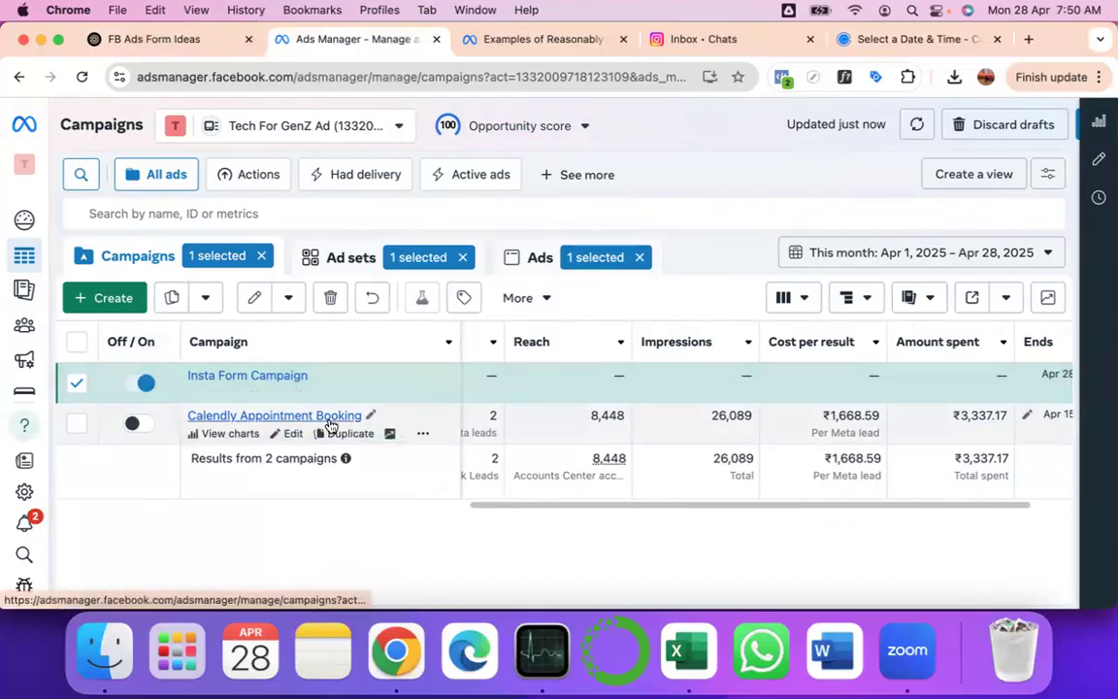
pyautogui.click(280, 377)
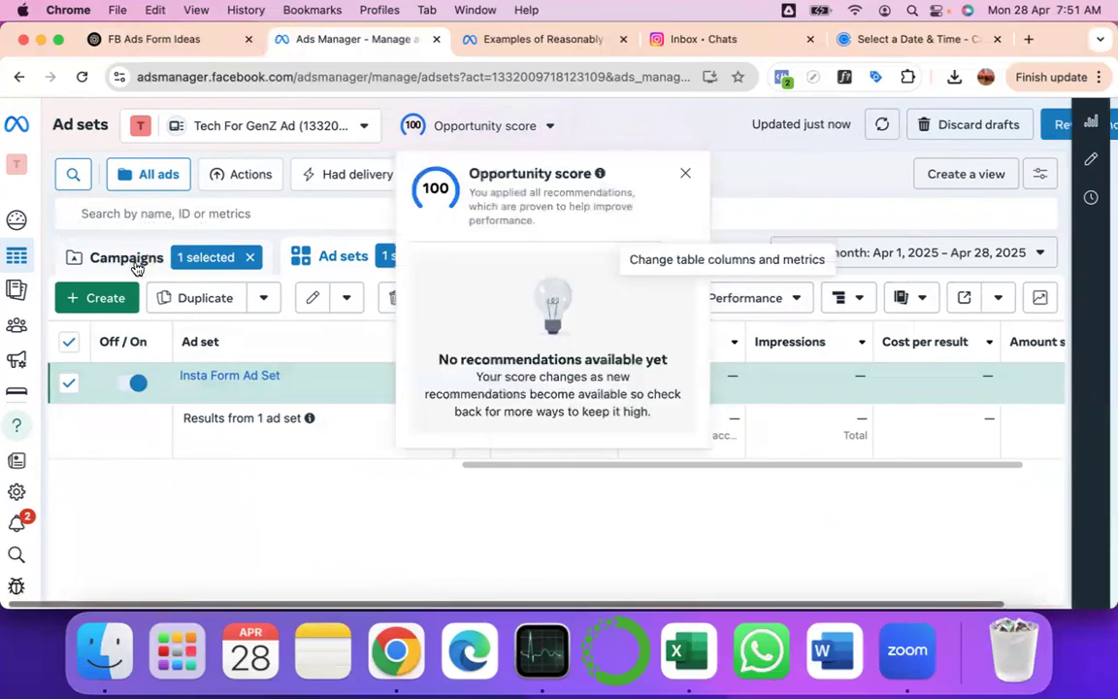
pyautogui.click(134, 260)
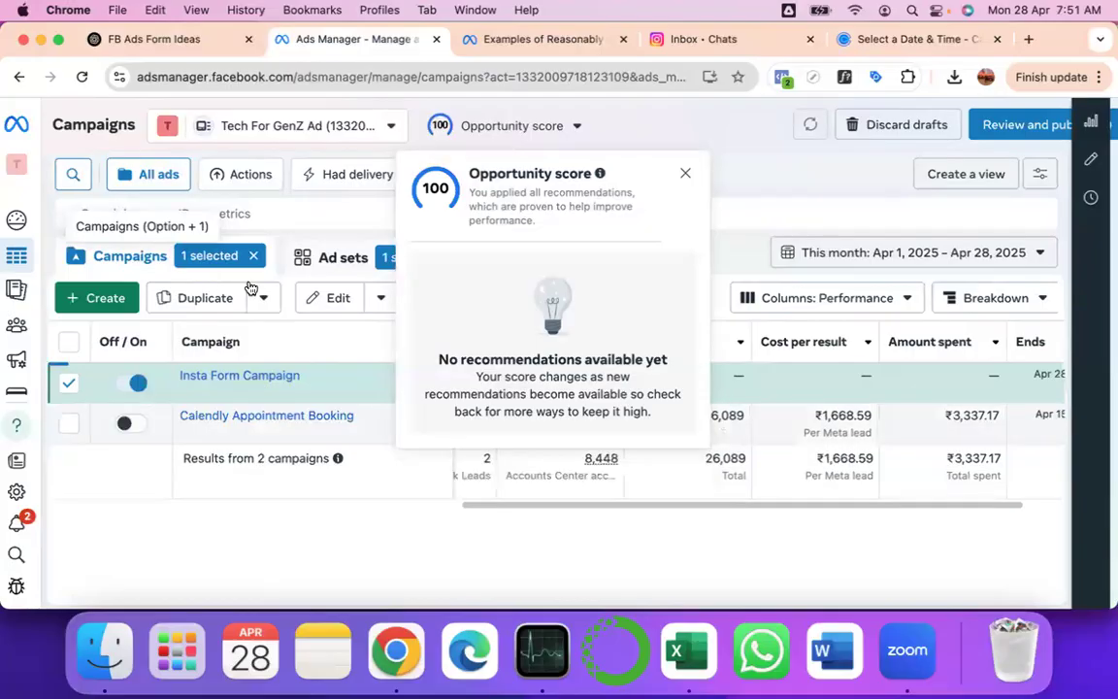
pyautogui.hscroll(1, 891, 140)
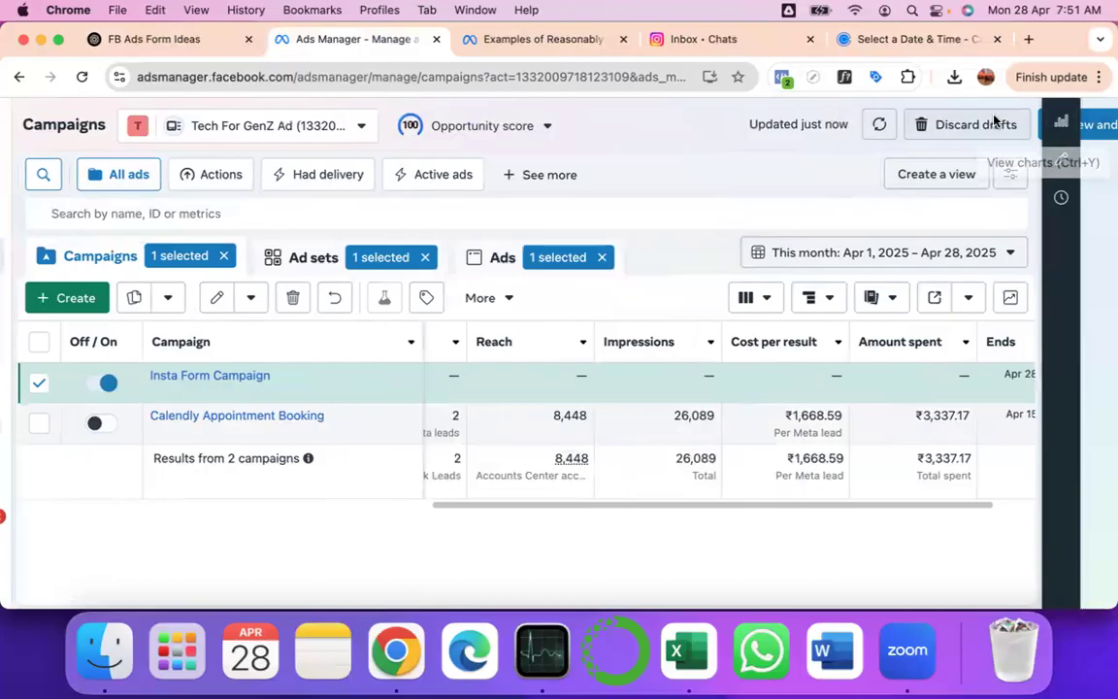
pyautogui.hscroll(2, 995, 121)
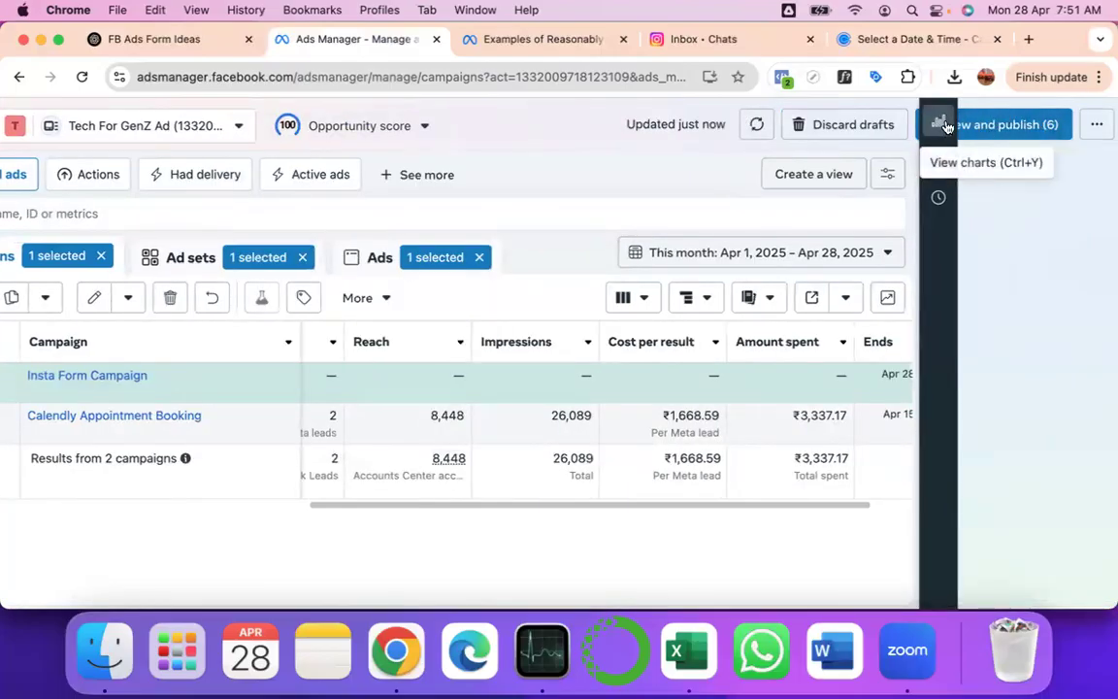
# - Start publishing the 6 drafts, choosing UPI payment without an ad credit claim
pyautogui.click(1014, 126)
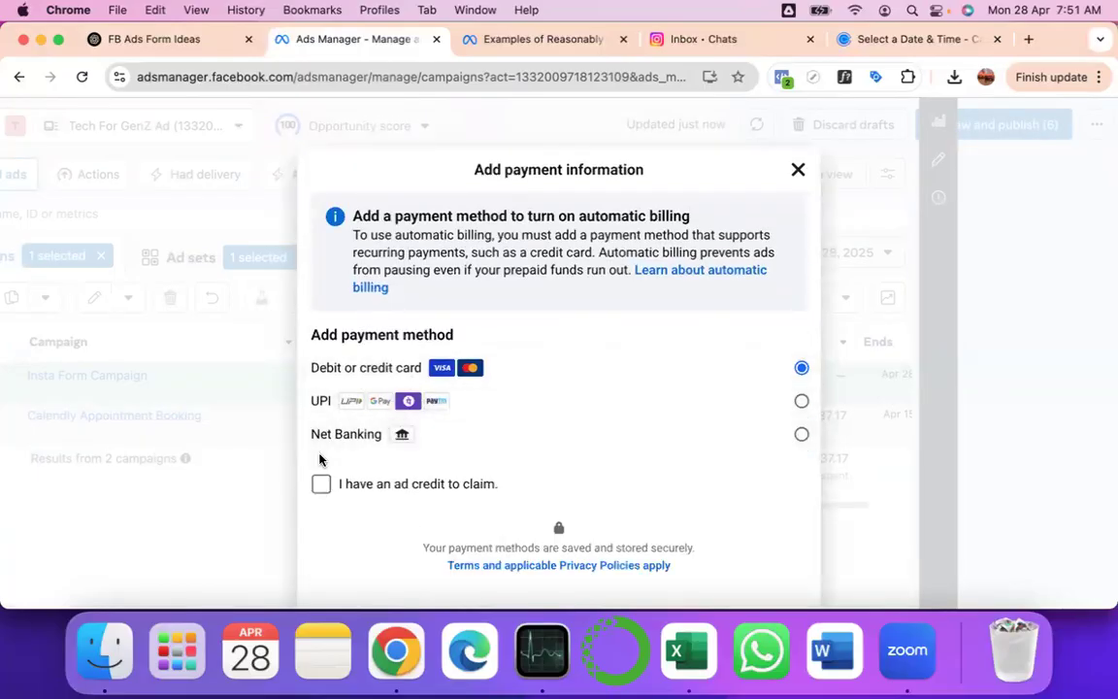
pyautogui.click(801, 403)
pyautogui.click(321, 514)
pyautogui.click(321, 514)
pyautogui.scroll(-3, 322, 515)
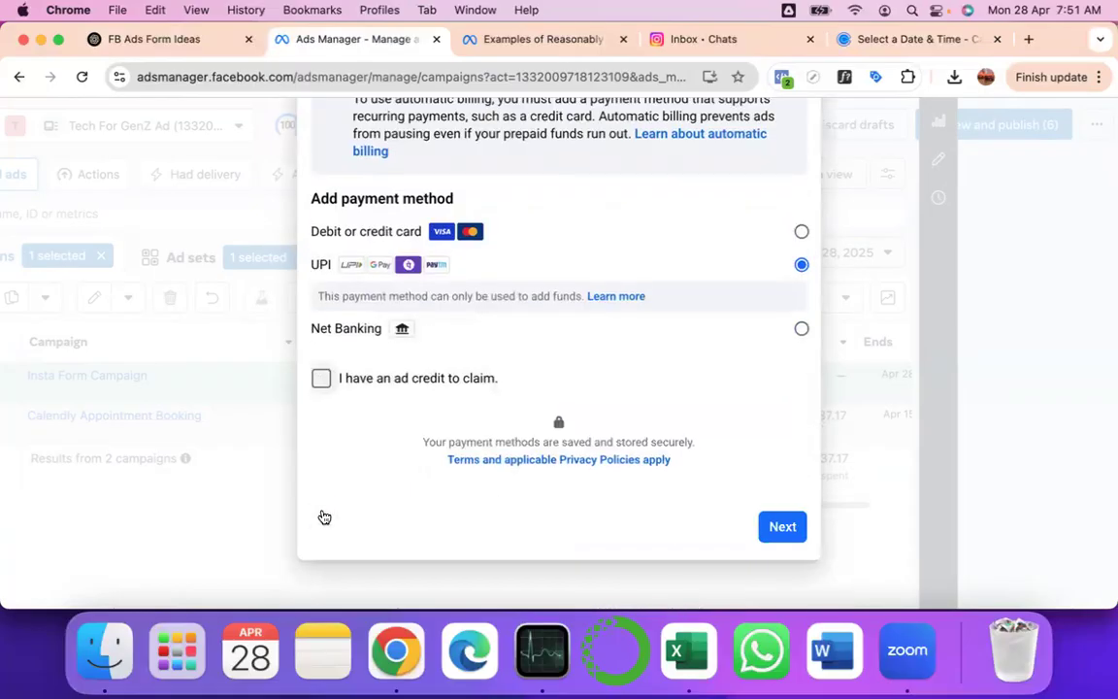
pyautogui.click(772, 533)
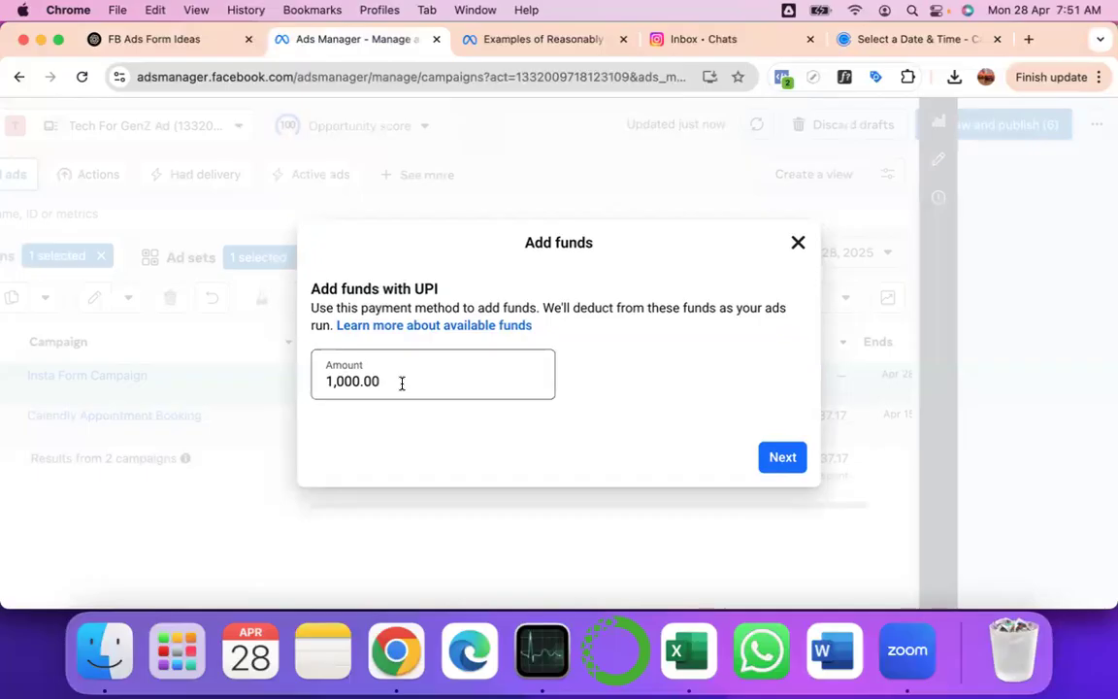
# - Select the existing 1,000.00 amount and compute 318*7 (2,226) in Spotlight
pyautogui.moveTo(402, 384); pyautogui.dragTo(312, 380)
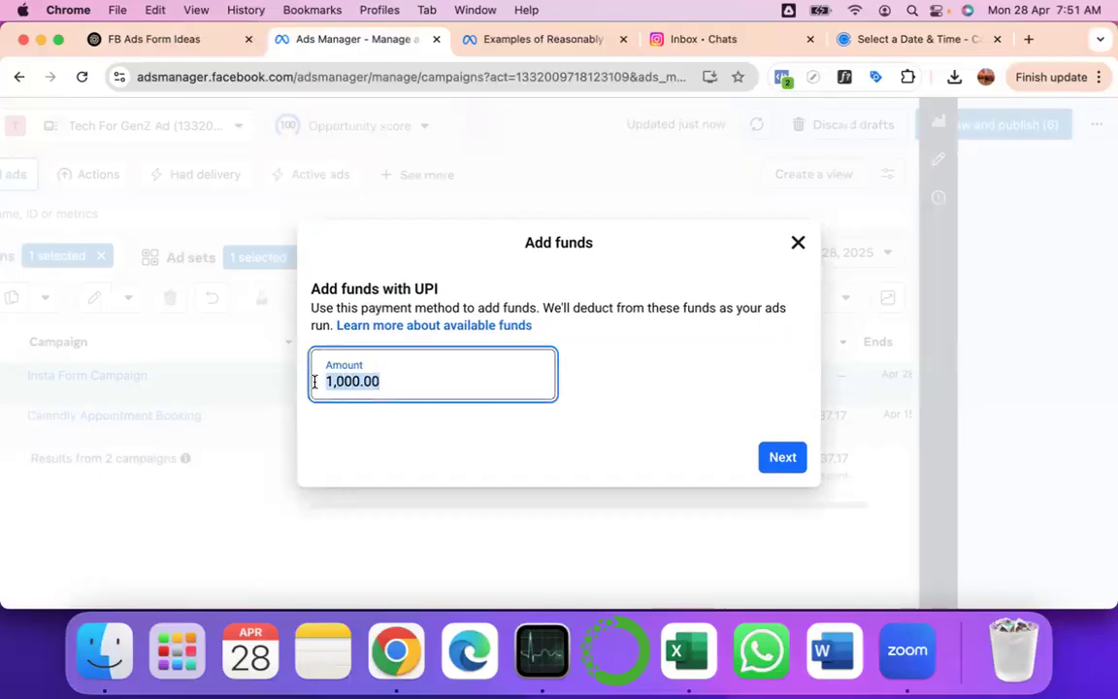
pyautogui.click(910, 11)
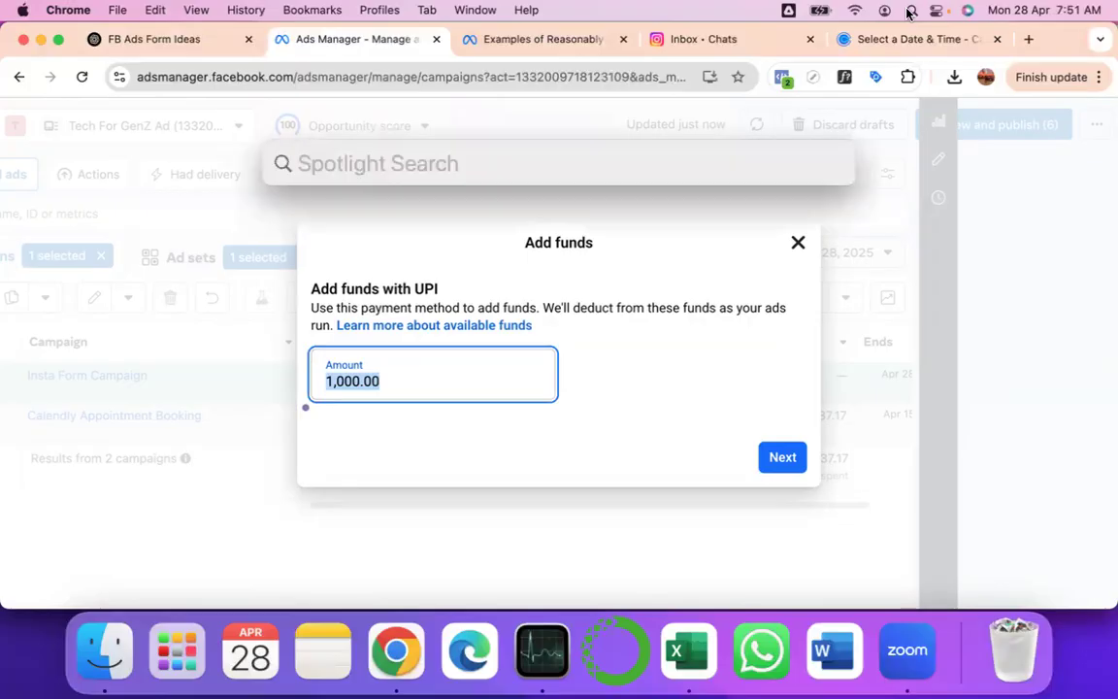
pyautogui.write('318&')
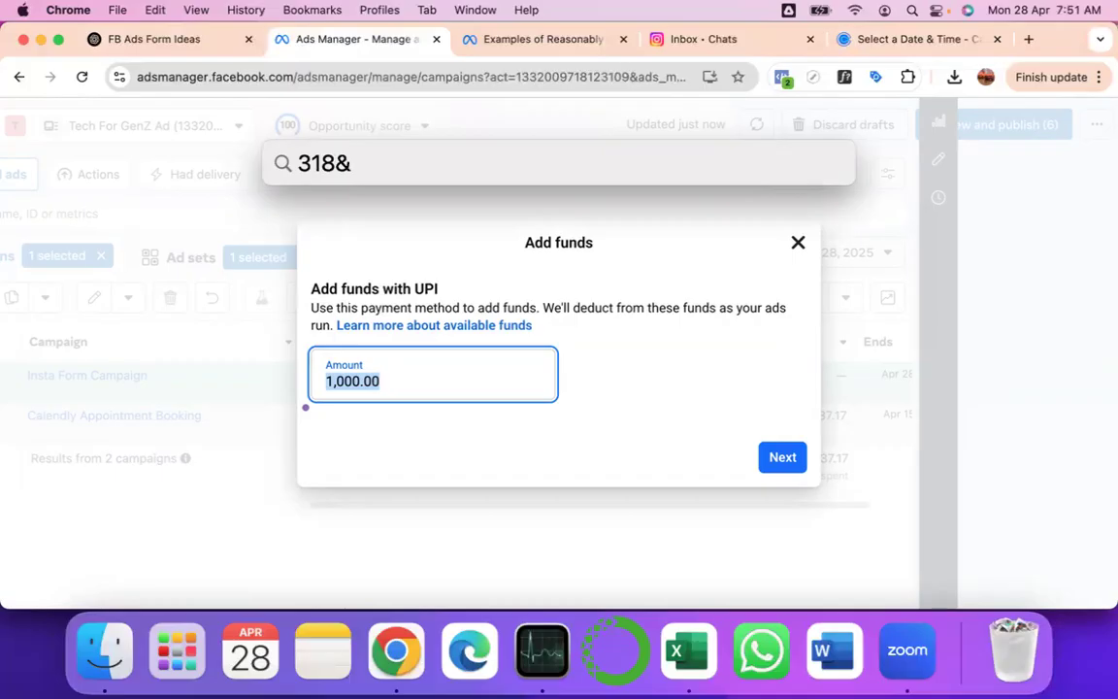
pyautogui.press('BackSpace')
pyautogui.write('*7')
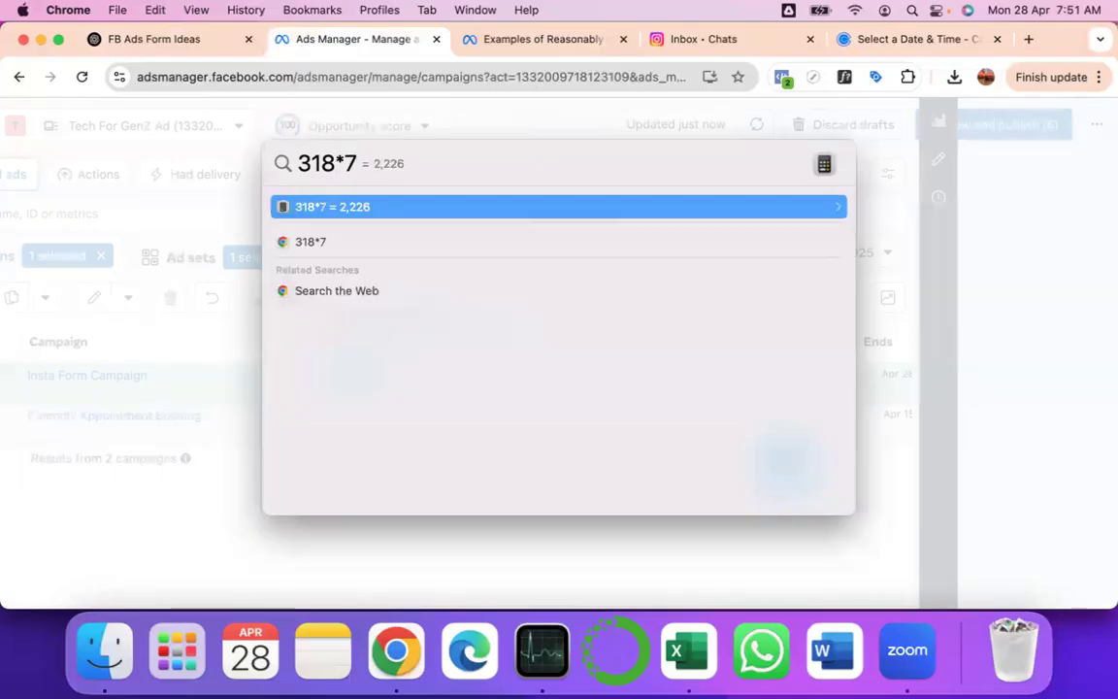
pyautogui.press('Escape')
pyautogui.press('Escape')
# - Enter ₹2,300 as the UPI top-up amount, submit it, and close the confirmation
pyautogui.write('22226')
pyautogui.press('BackSpace')
pyautogui.press('BackSpace')
pyautogui.press('BackSpace')
pyautogui.press('BackSpace')
pyautogui.write('2300')
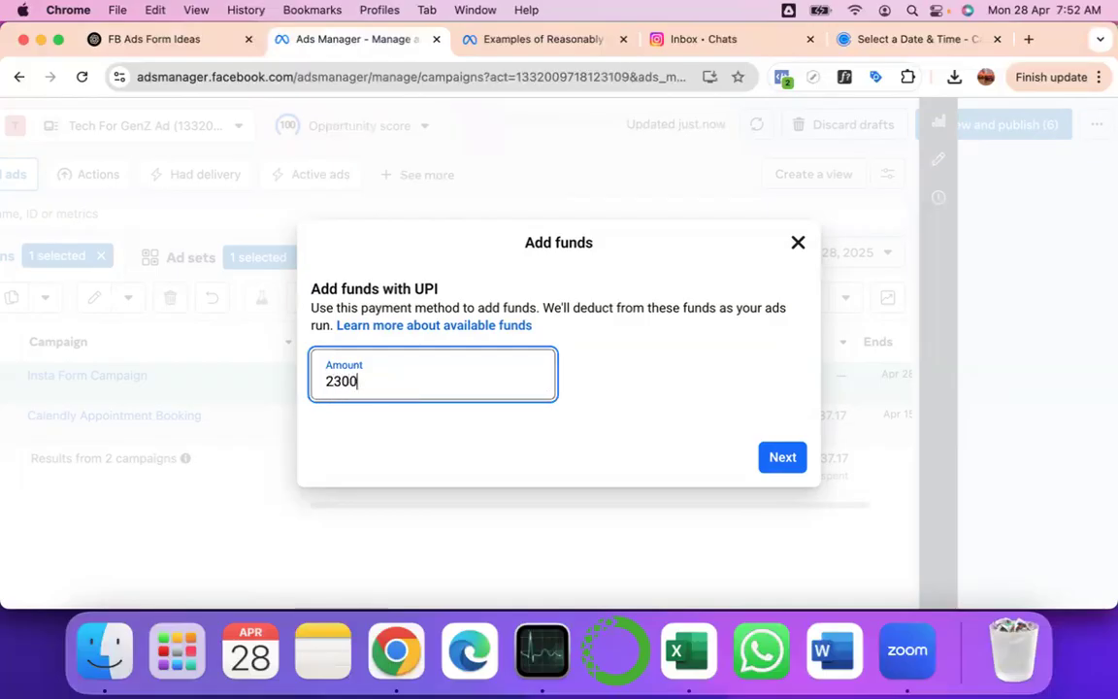
pyautogui.click(774, 464)
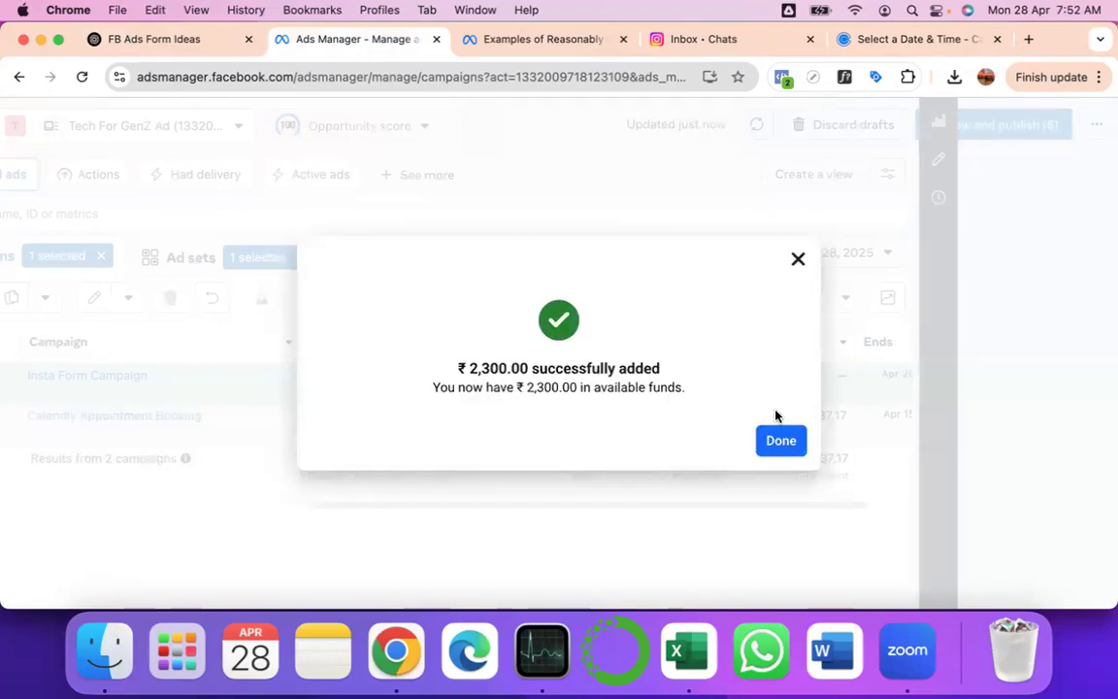
pyautogui.click(779, 441)
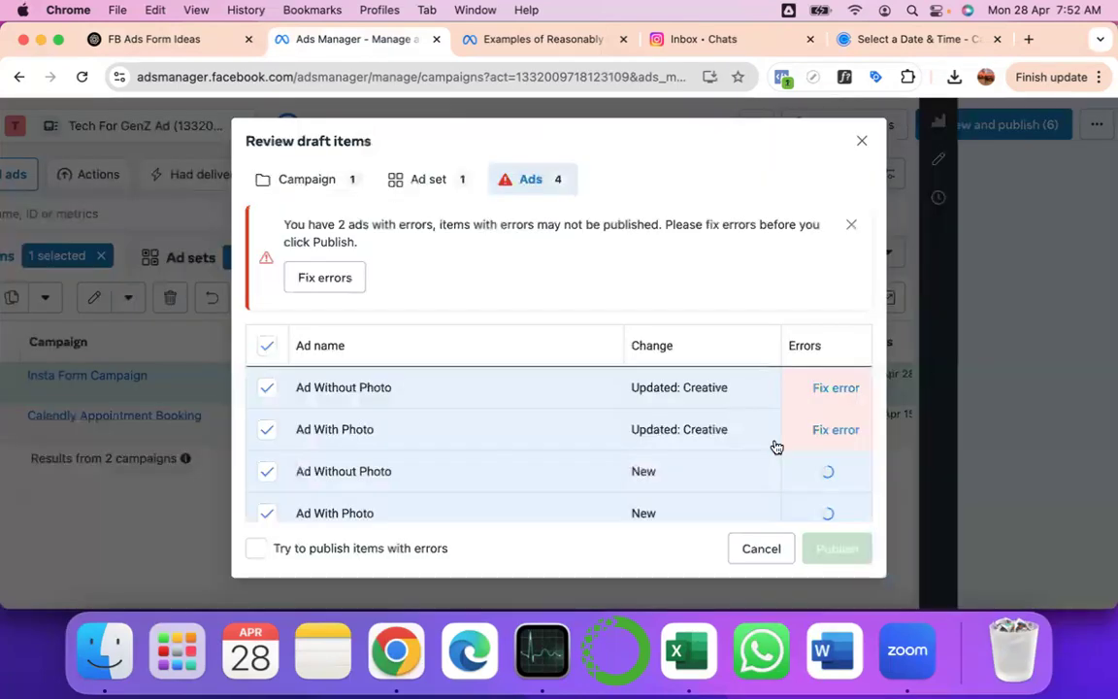
# - Scroll Review draft items and open Fix errors for the Ad Without Photo draft
pyautogui.scroll(-3, 511, 435)
pyautogui.scroll(-1, 510, 433)
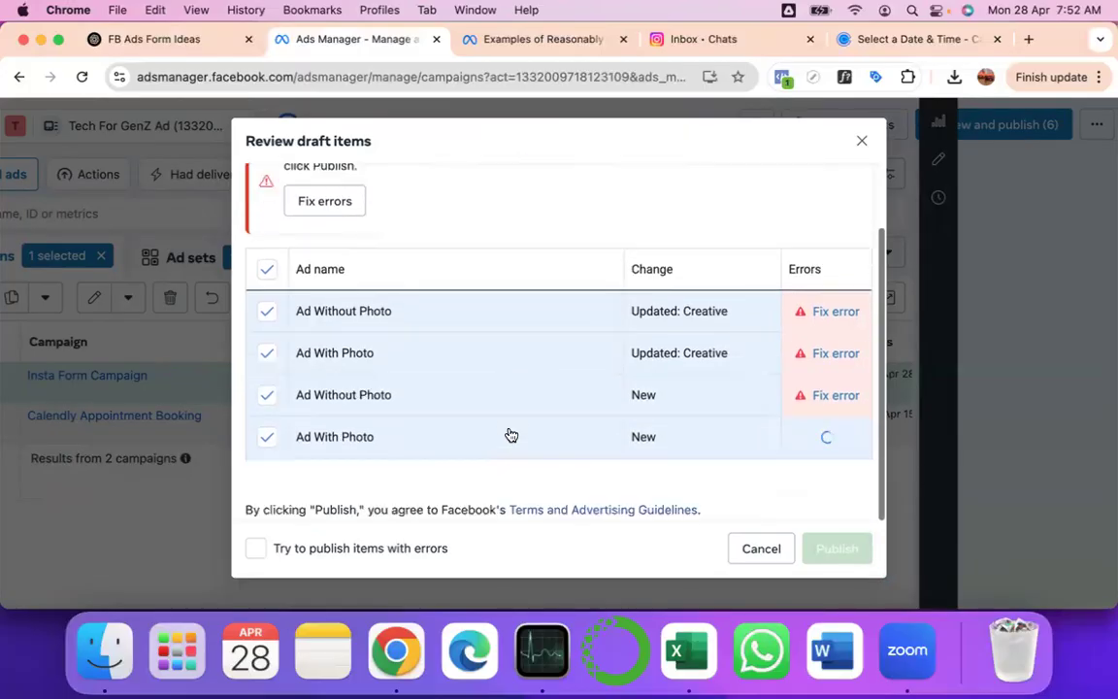
pyautogui.click(830, 315)
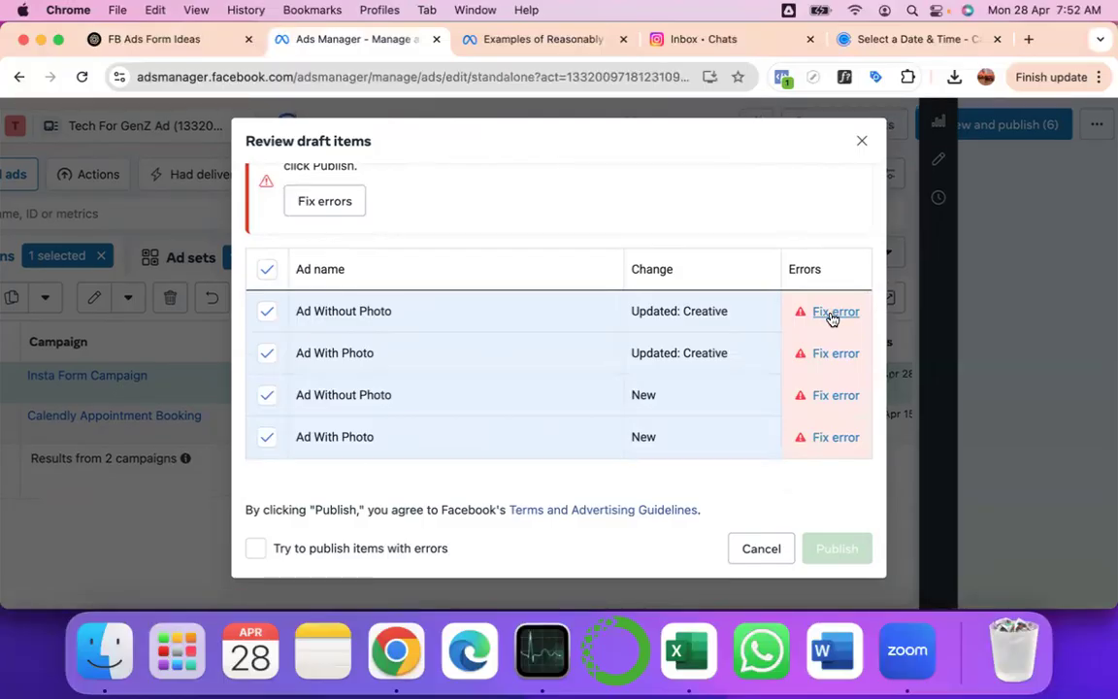
pyautogui.click(325, 201)
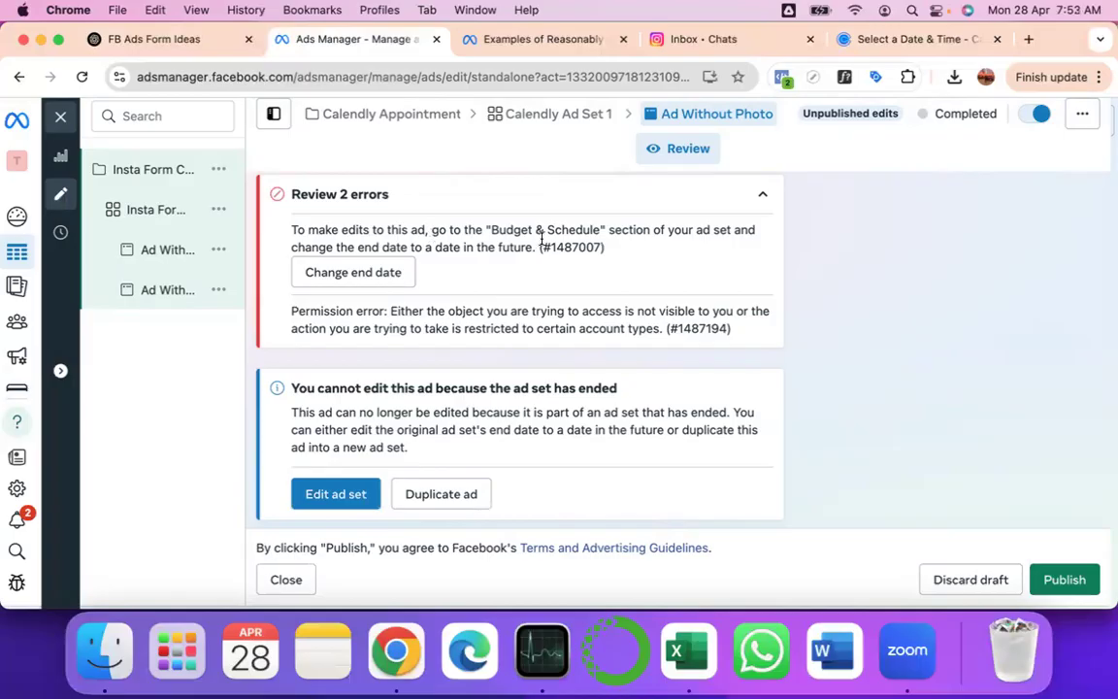
pyautogui.click(380, 280)
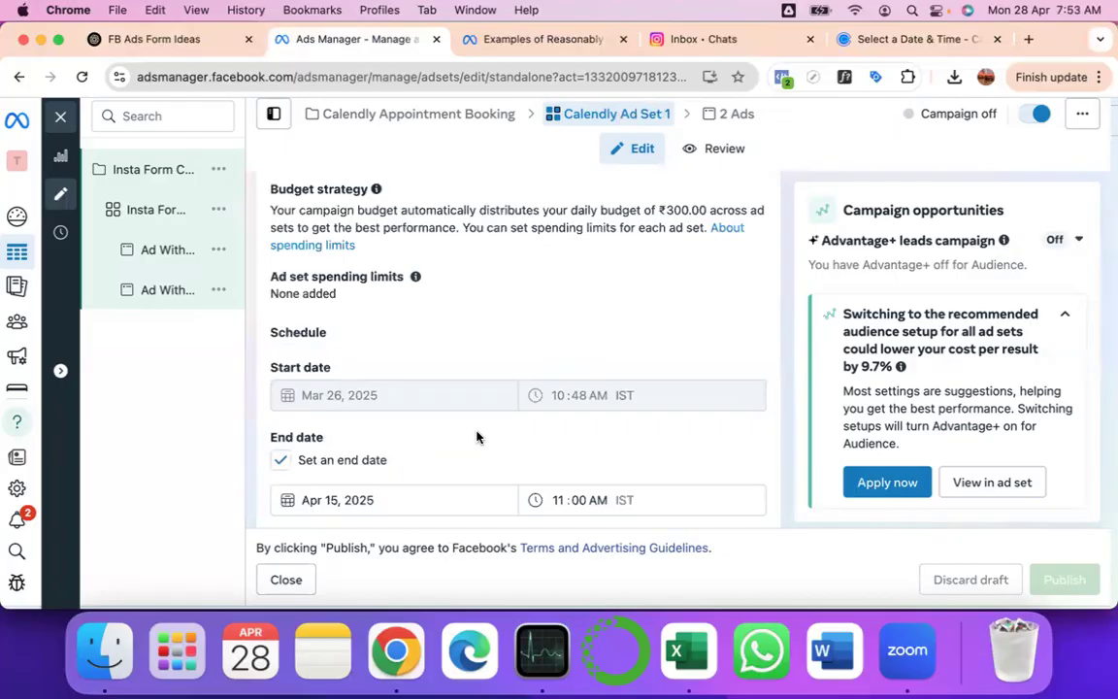
pyautogui.scroll(-2, 369, 473)
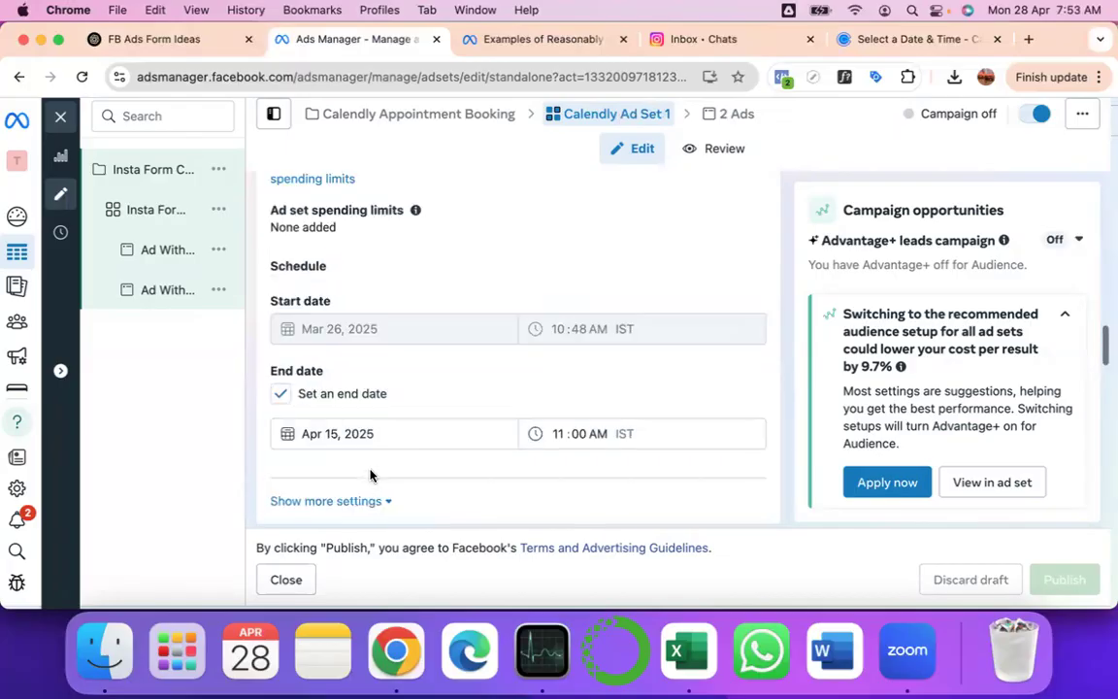
pyautogui.click(308, 423)
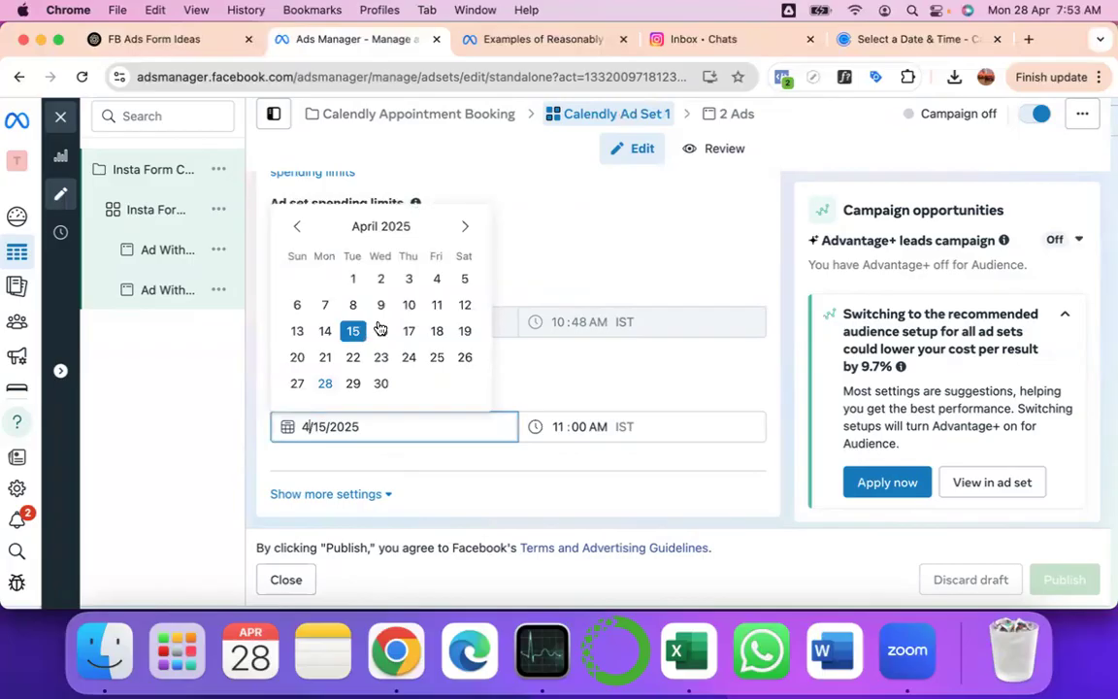
pyautogui.click(465, 229)
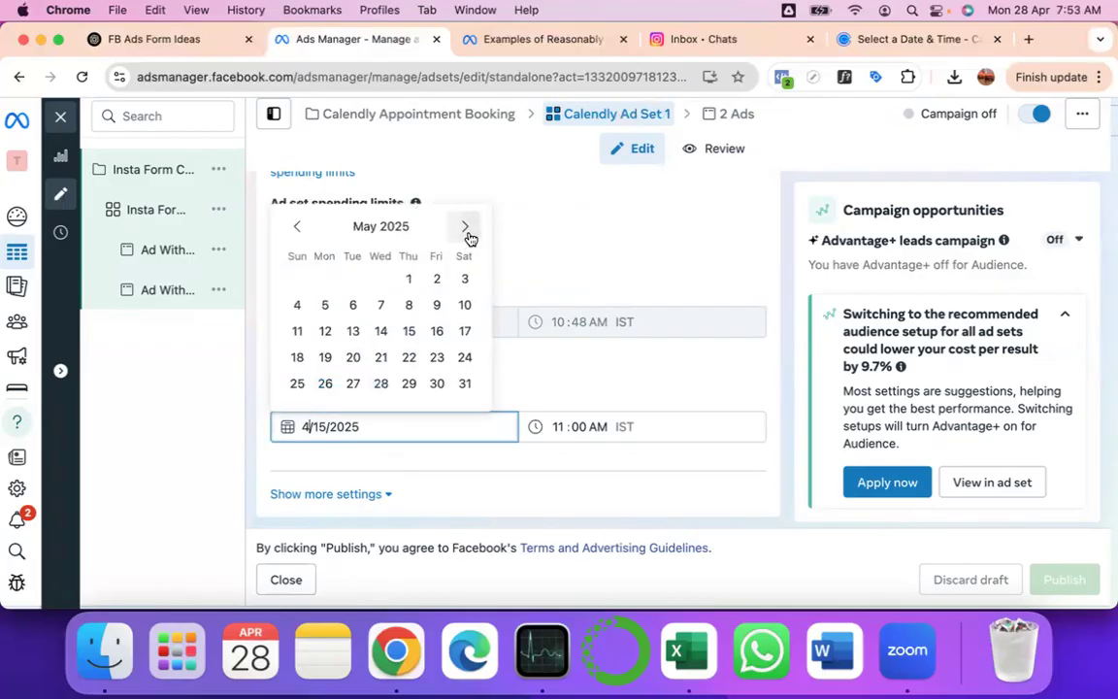
pyautogui.click(325, 305)
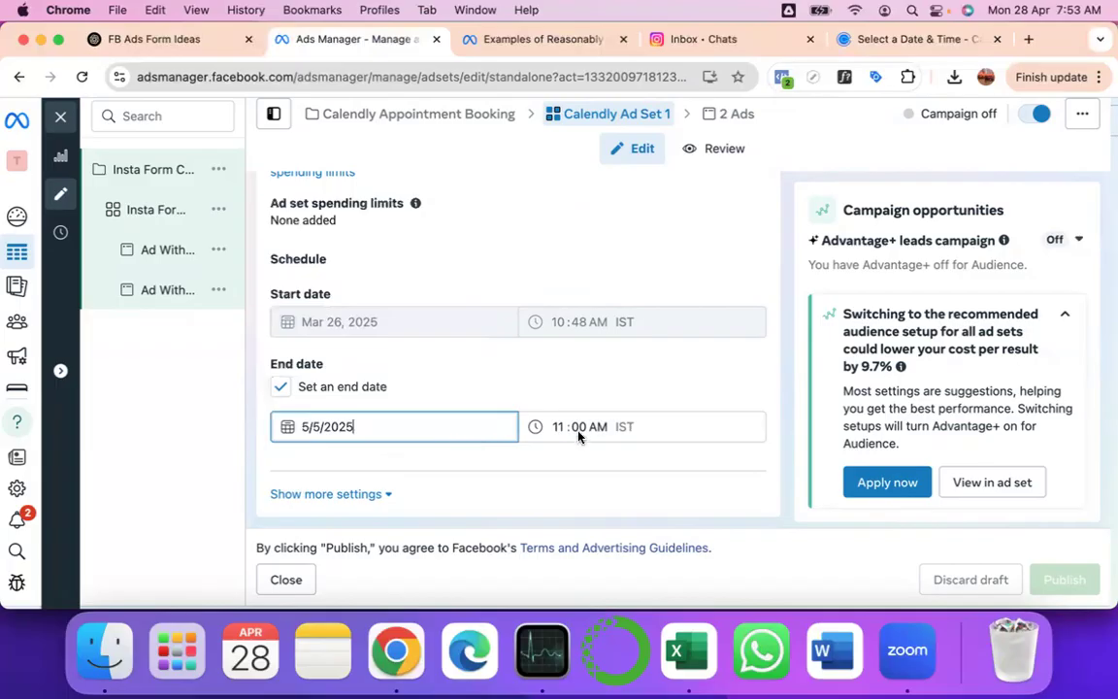
pyautogui.scroll(-5, 583, 439)
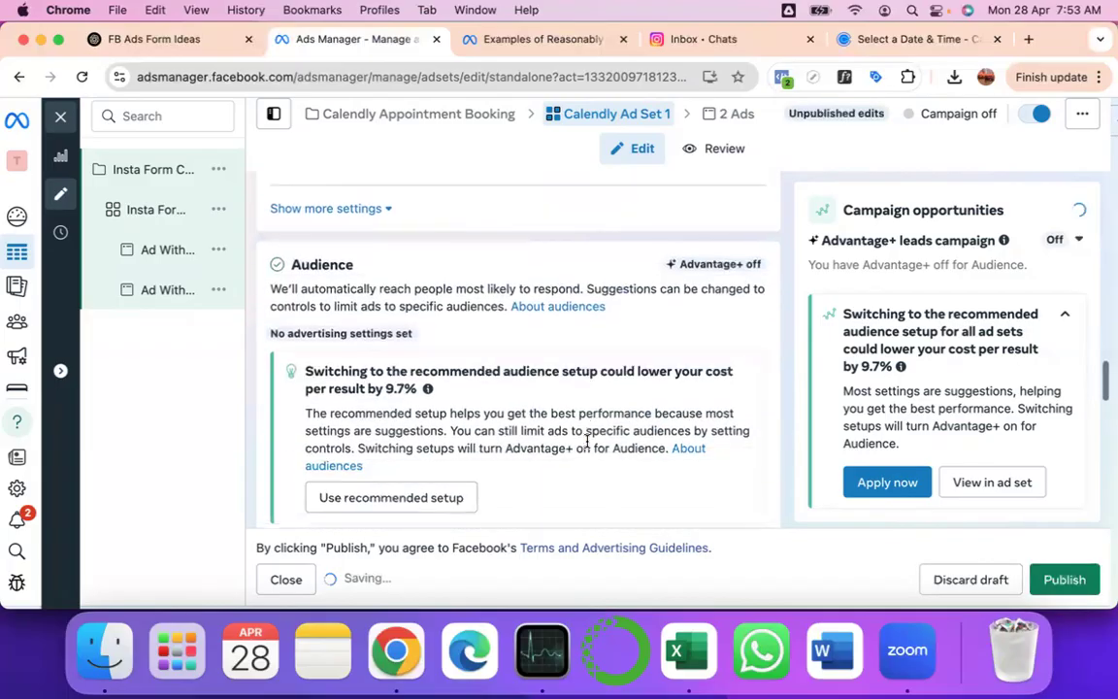
pyautogui.scroll(-1, 586, 440)
pyautogui.scroll(-3, 288, 377)
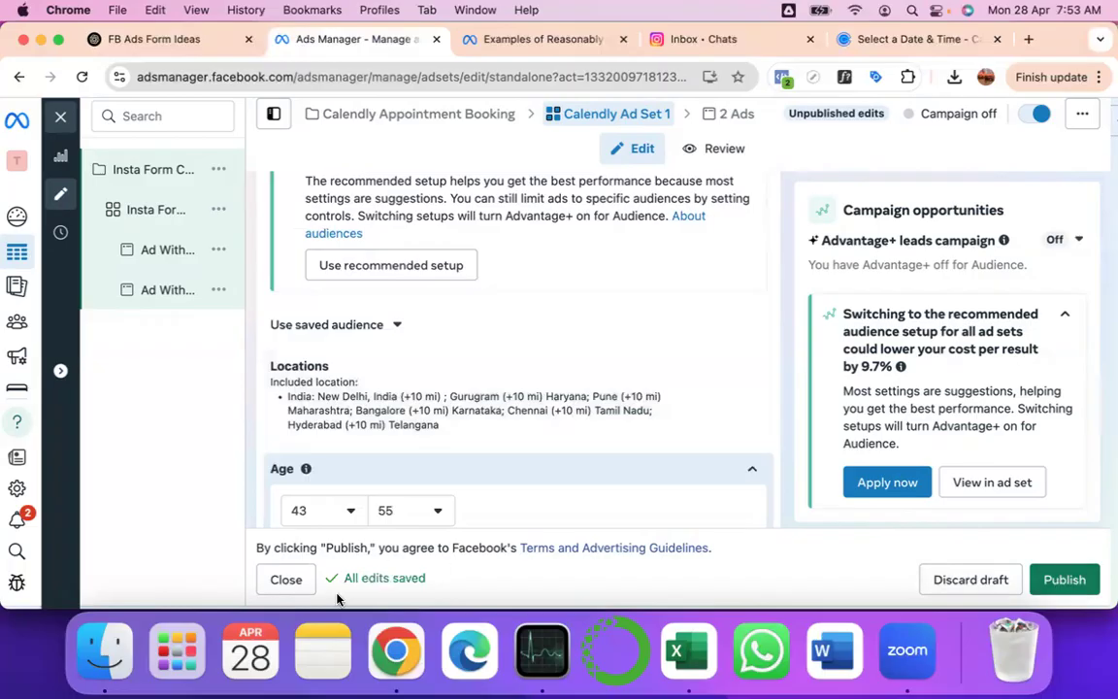
pyautogui.click(286, 581)
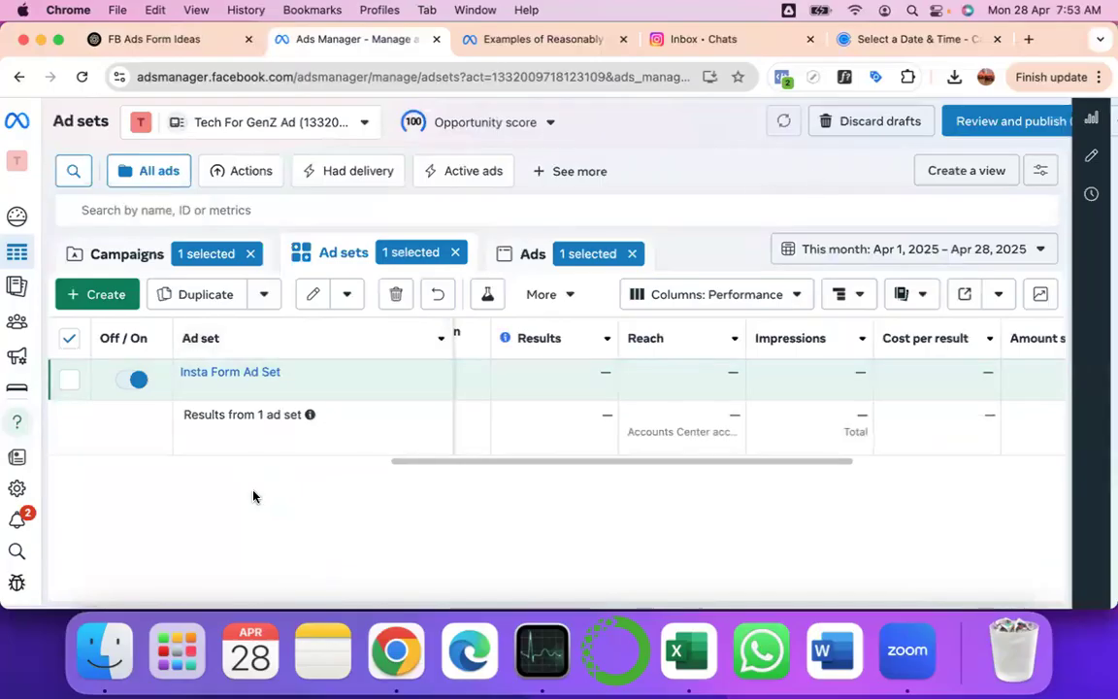
# - From the Campaigns list, try Review and publish, then close the payment information prompt
pyautogui.click(127, 259)
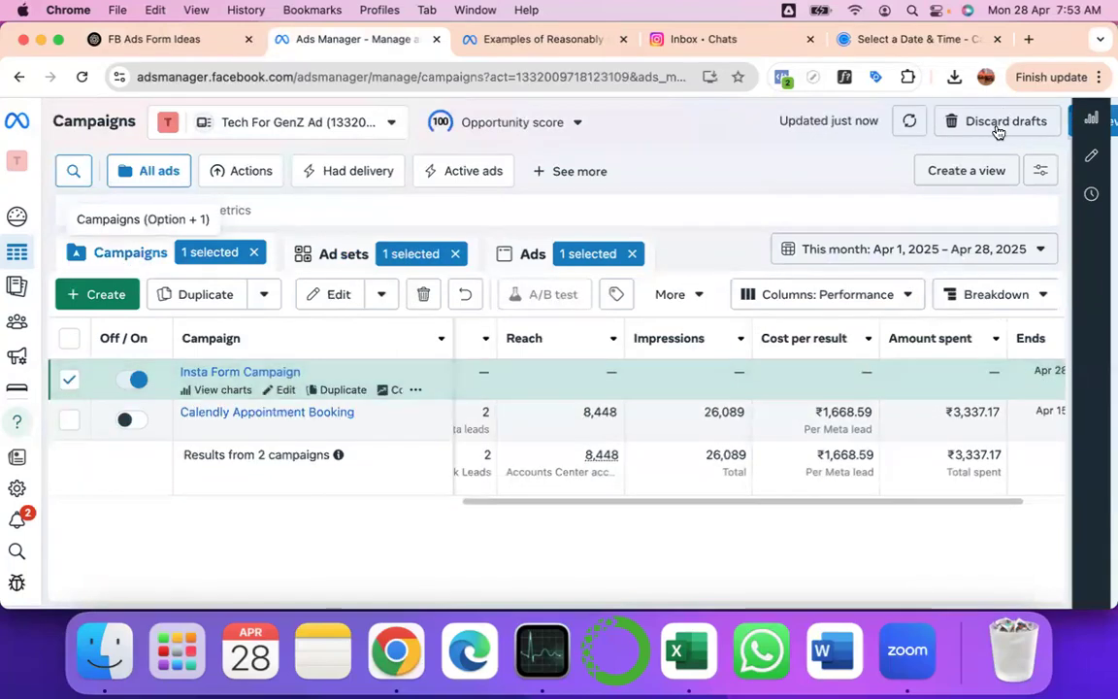
pyautogui.hscroll(3, 998, 132)
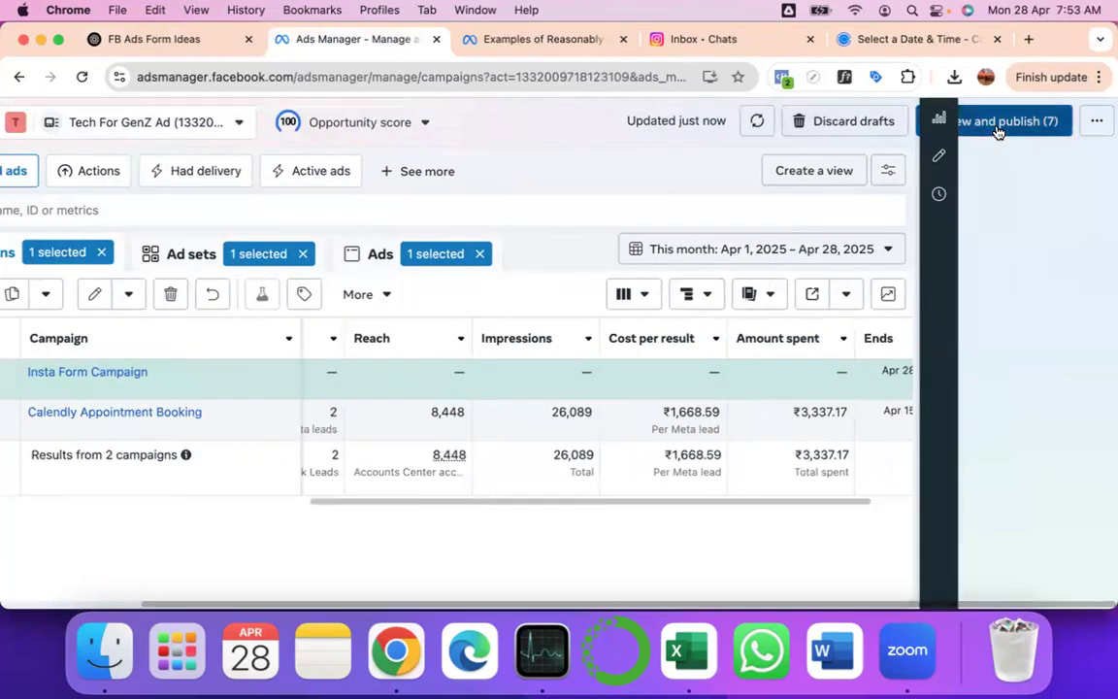
pyautogui.click(998, 131)
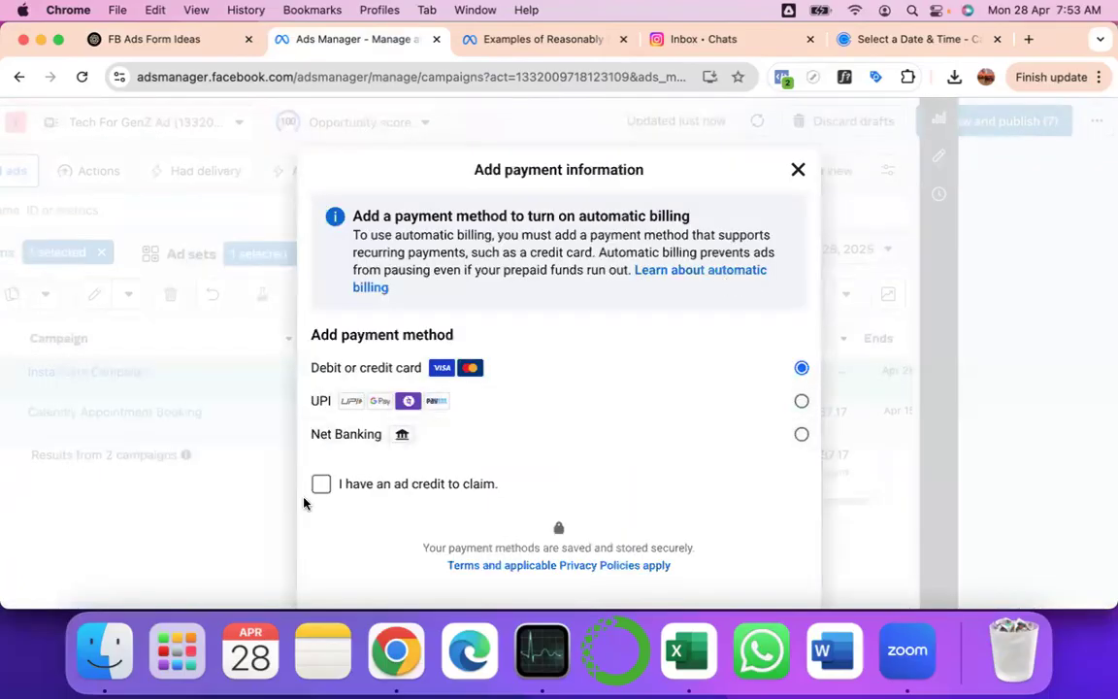
pyautogui.scroll(-2, 581, 420)
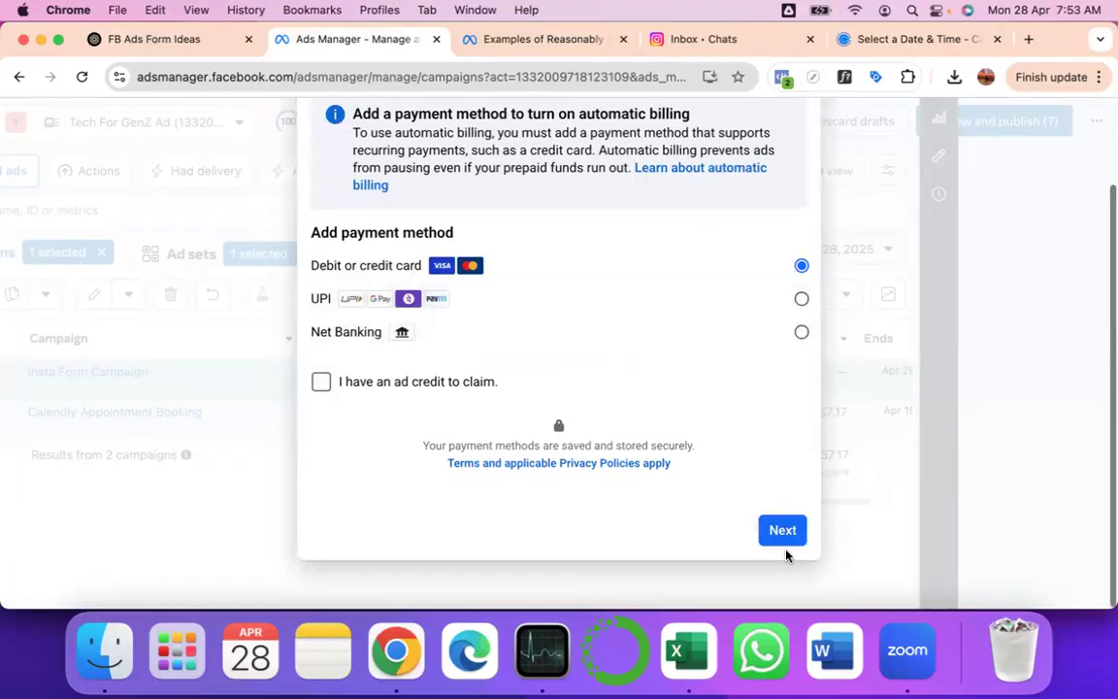
pyautogui.scroll(2, 758, 184)
pyautogui.click(799, 149)
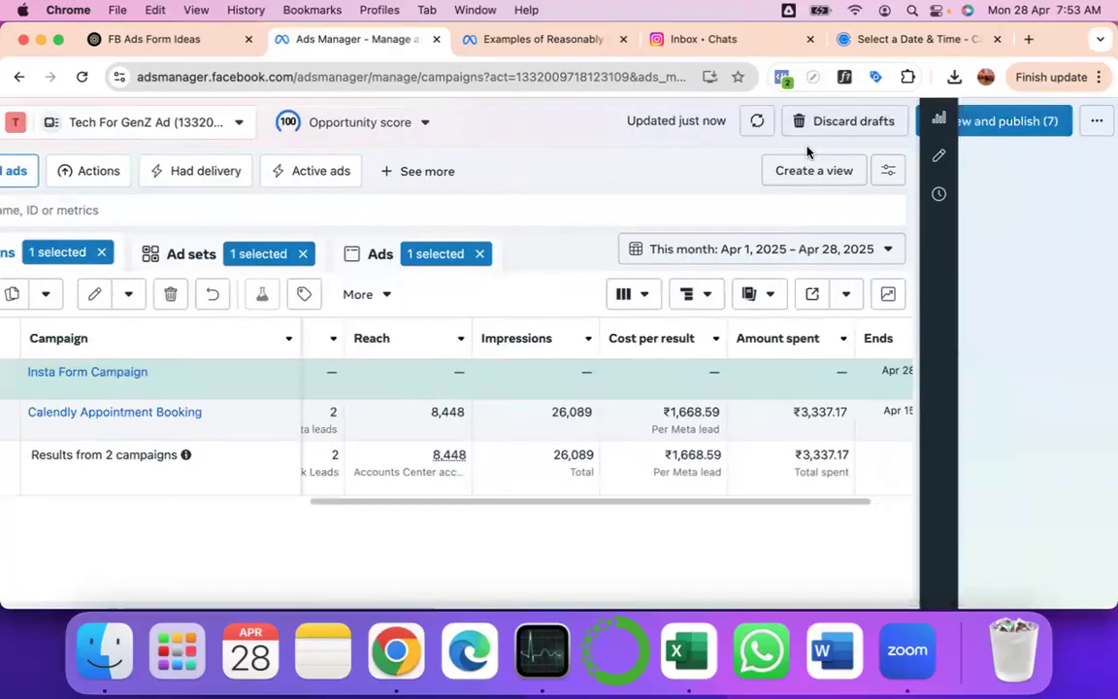
pyautogui.hscroll(-5, 456, 376)
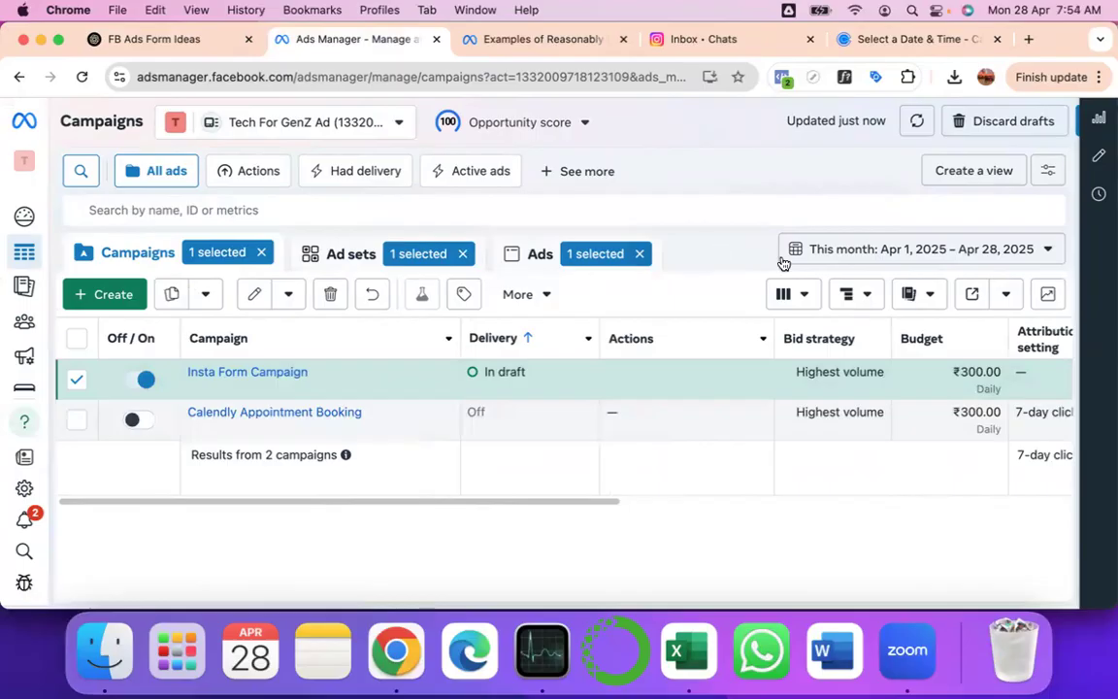
pyautogui.hscroll(3, 783, 263)
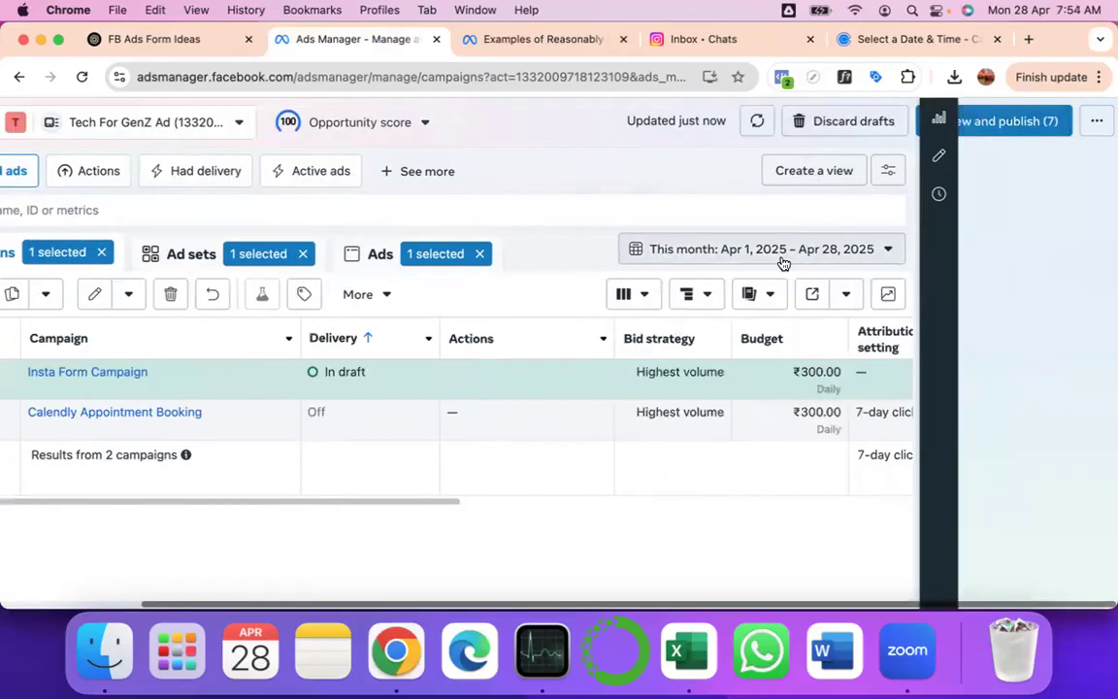
# - Retry publishing, tick the ad credit option, and preview then leave the card form
pyautogui.click(1000, 123)
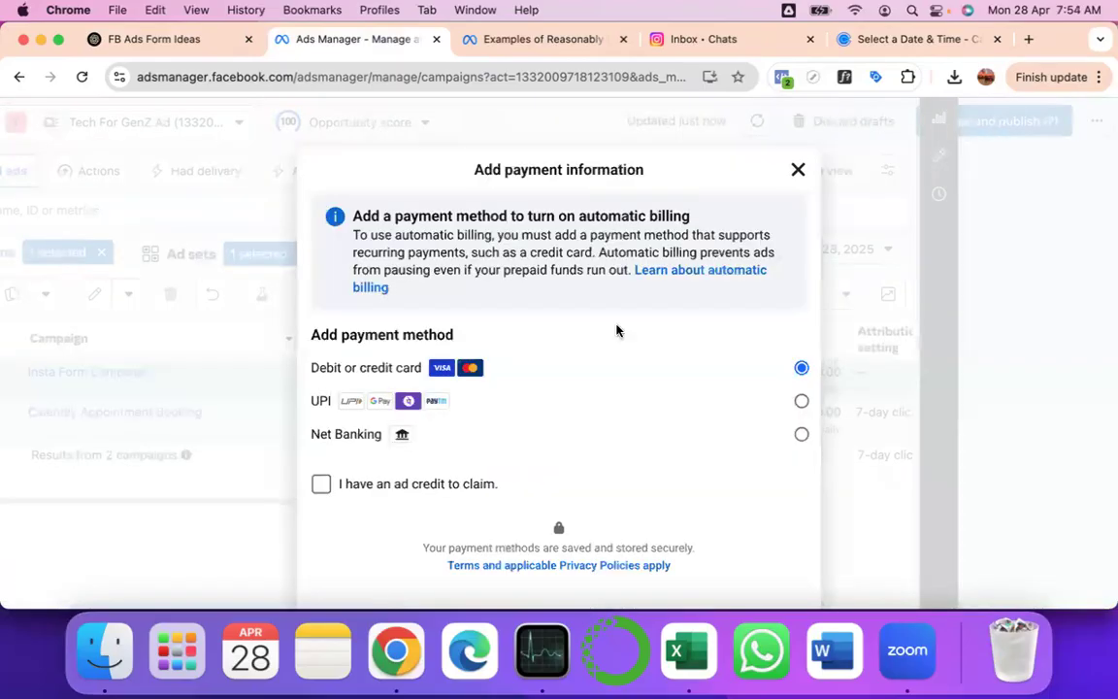
pyautogui.click(321, 487)
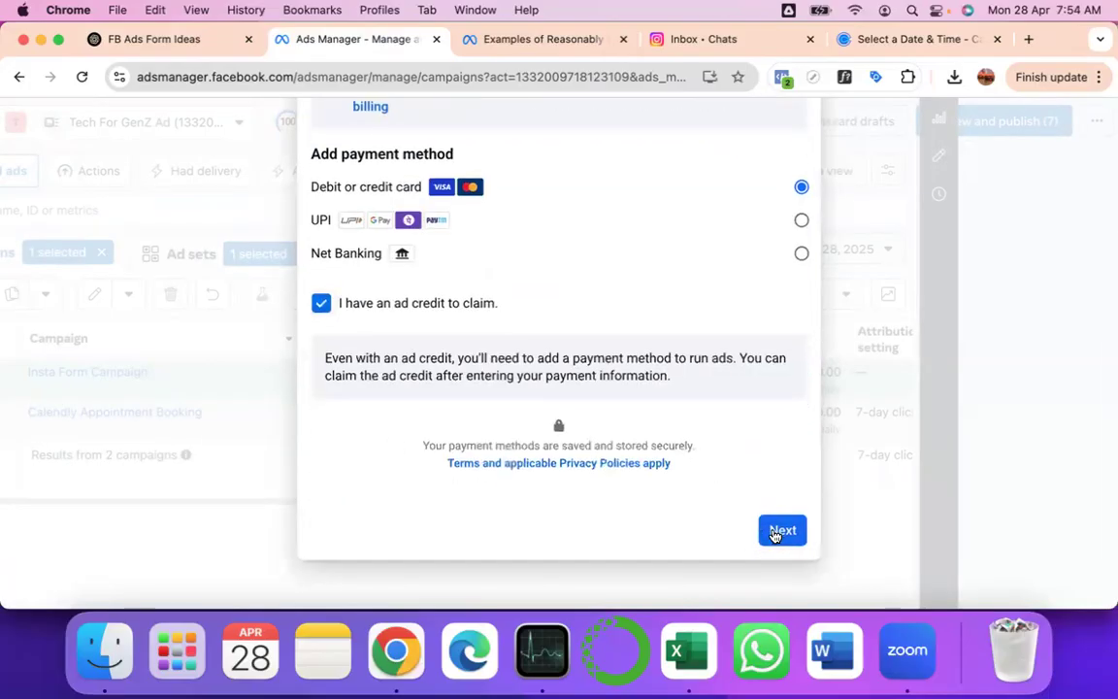
pyautogui.click(781, 532)
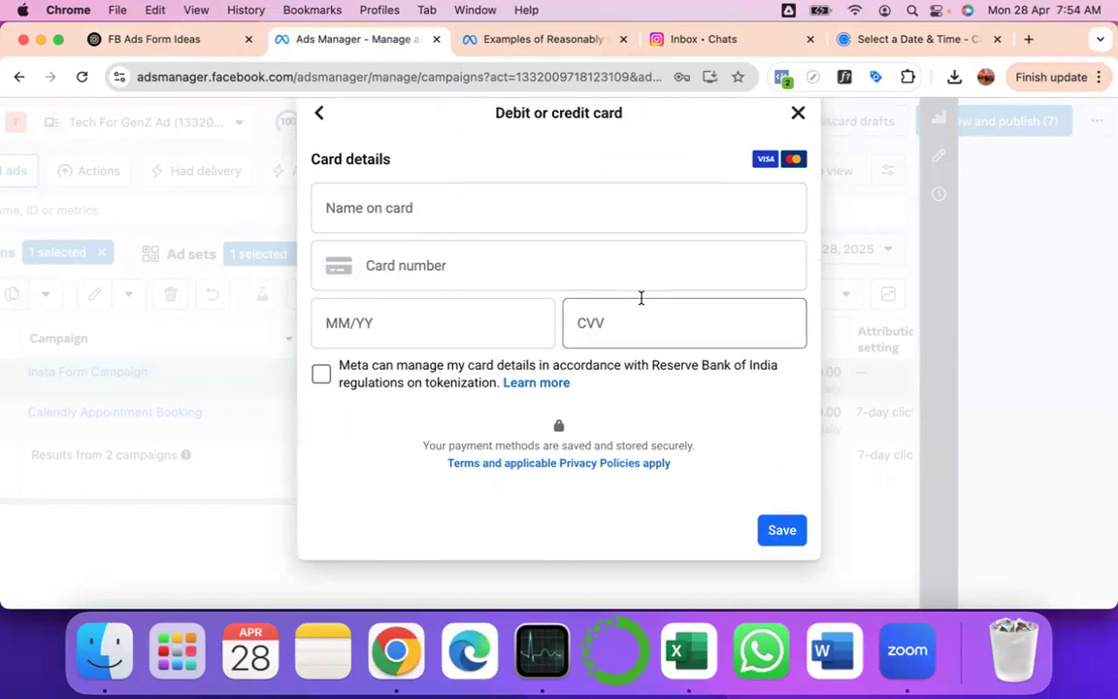
pyautogui.click(320, 113)
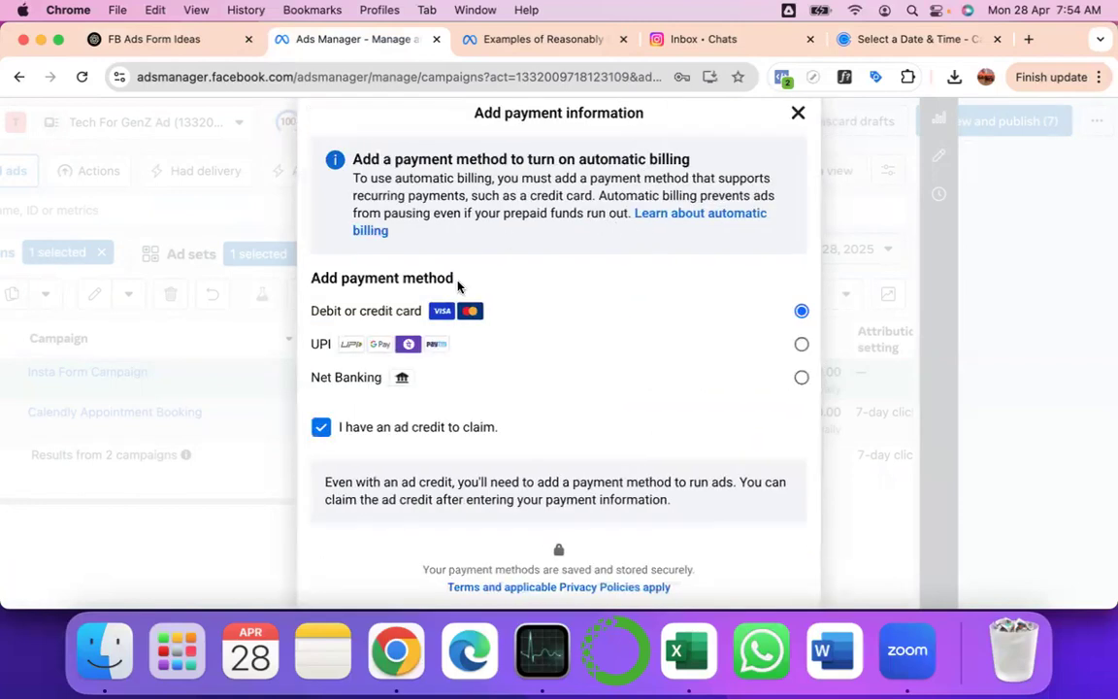
# - Choose UPI as the payment method, continue, then close Add funds without paying
pyautogui.click(408, 349)
pyautogui.scroll(-3, 685, 460)
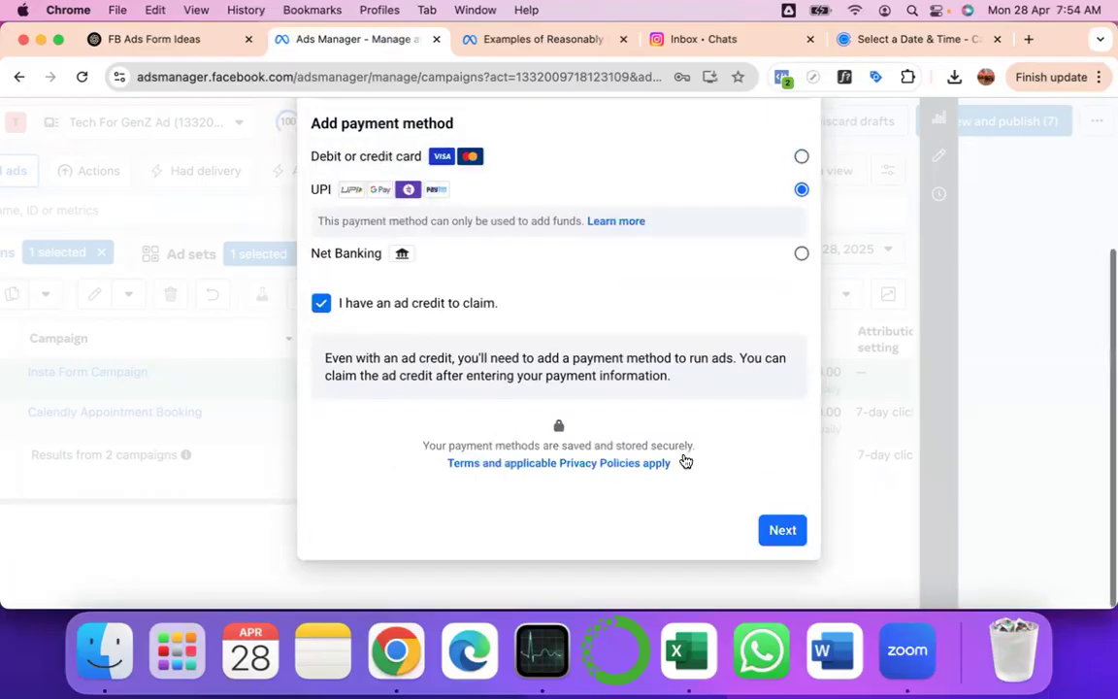
pyautogui.click(779, 538)
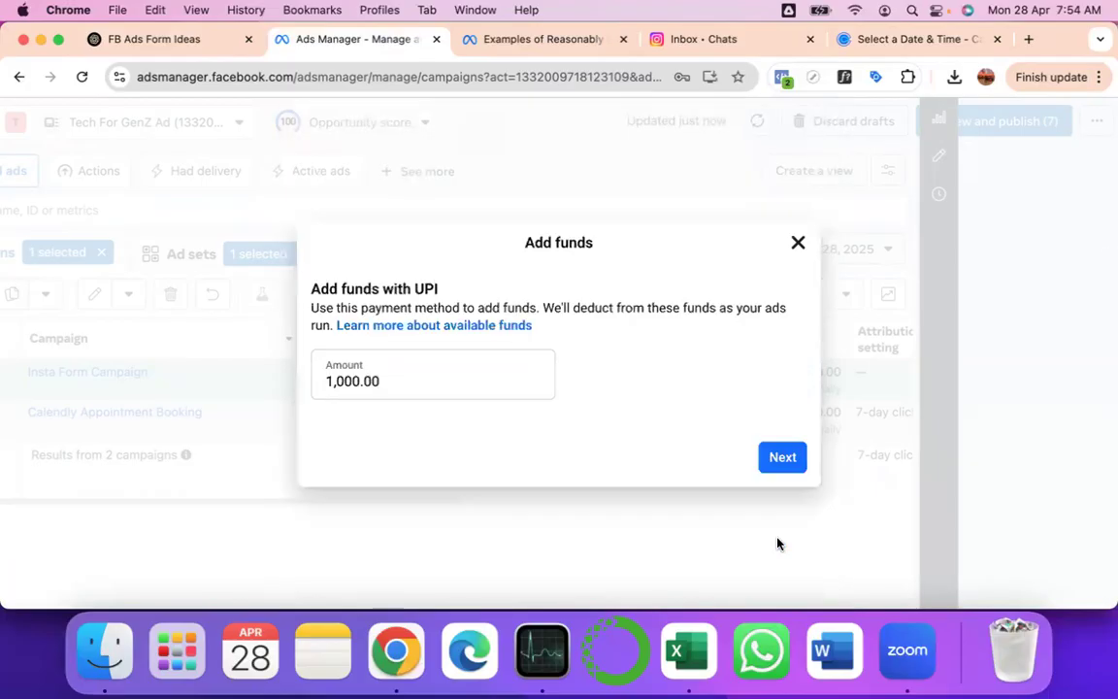
pyautogui.click(798, 245)
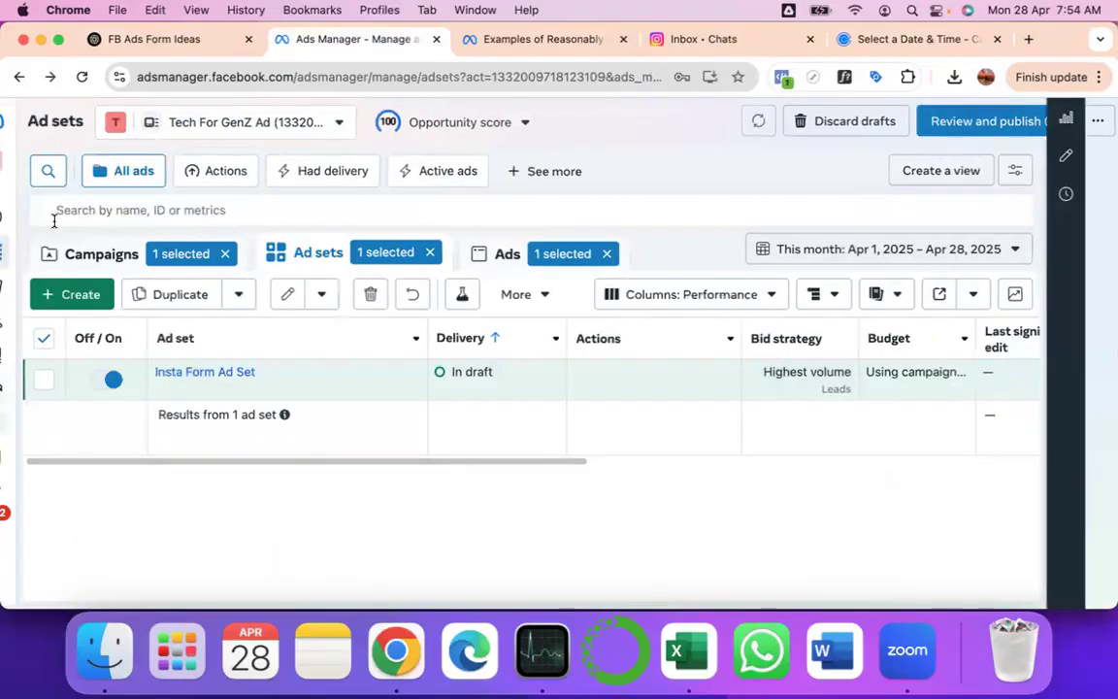
pyautogui.hscroll(-1, 54, 221)
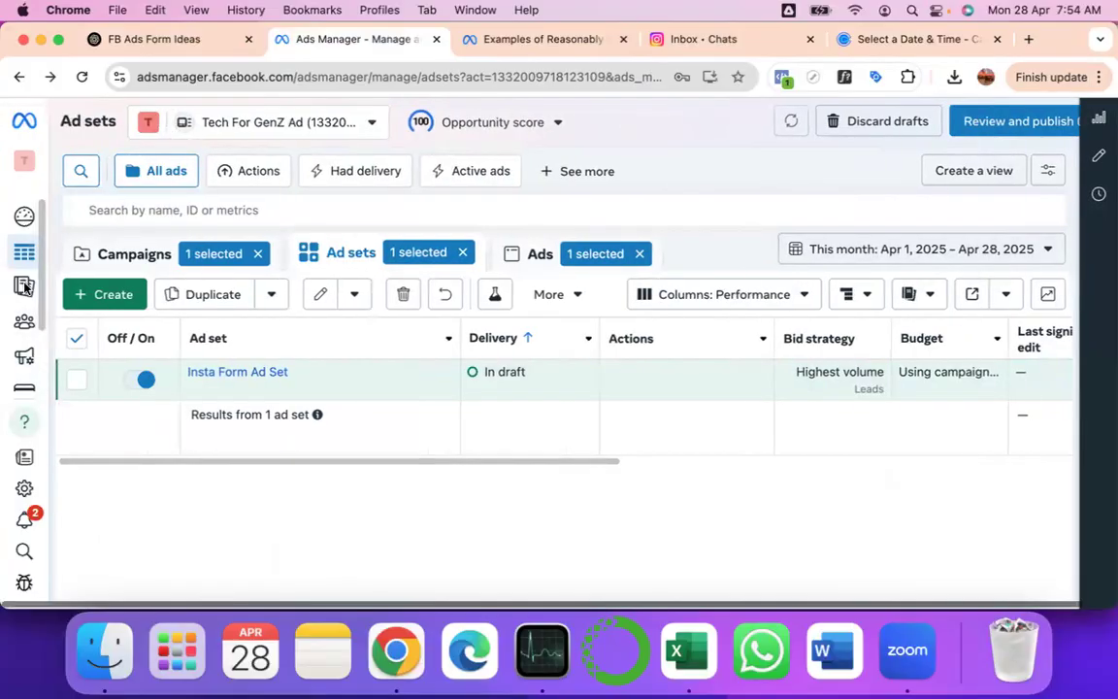
pyautogui.moveTo(23, 336)
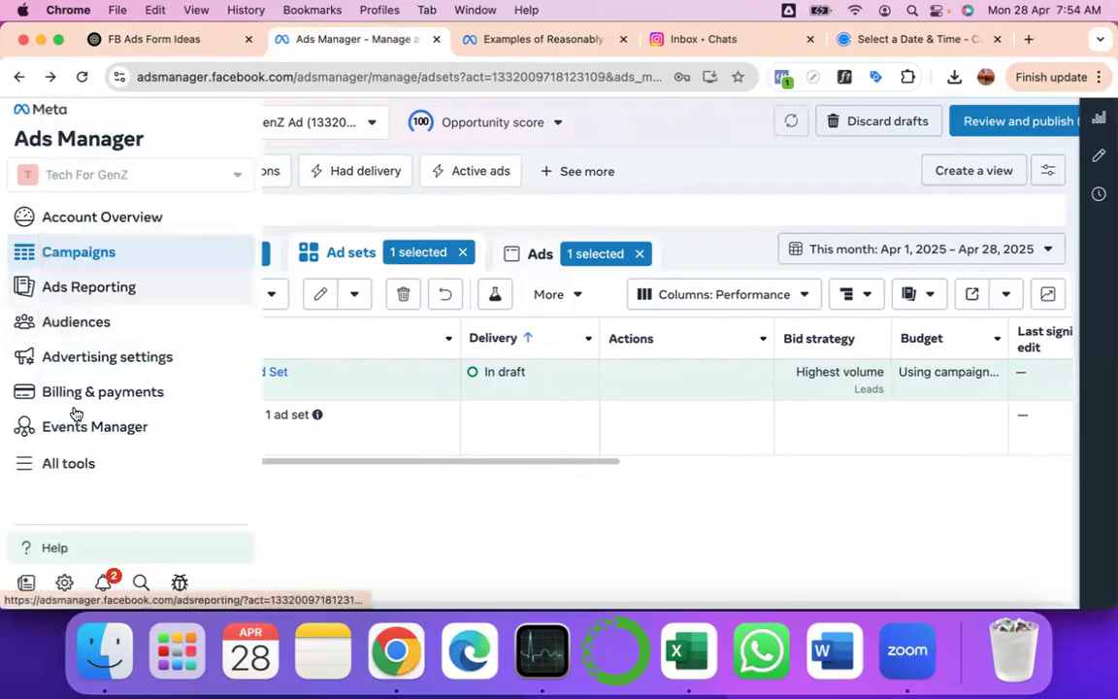
# - Open Billing & payments and scroll through the ₹2,300.00 prepaid balance and transaction table
pyautogui.click(78, 394)
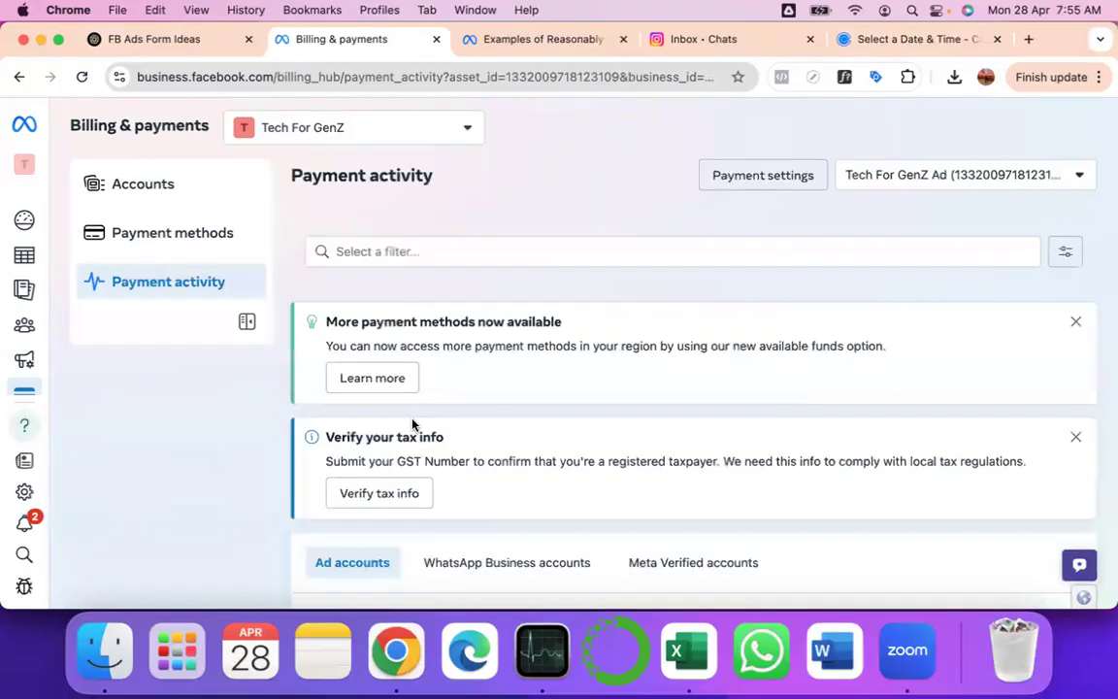
pyautogui.scroll(-3, 412, 425)
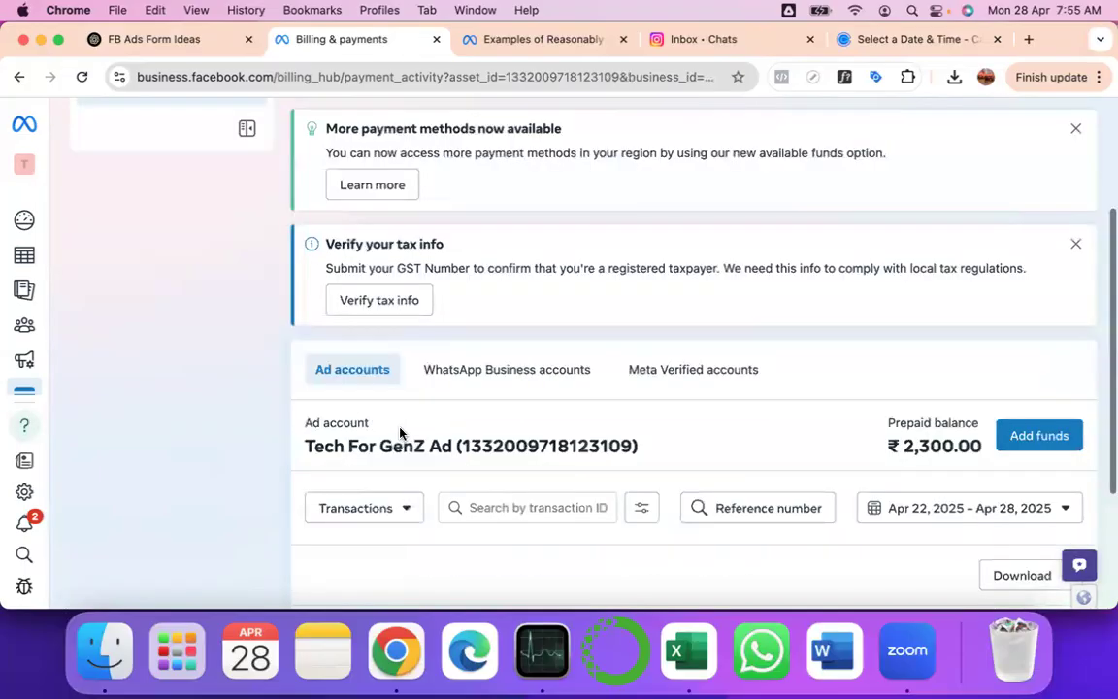
pyautogui.scroll(-3, 774, 406)
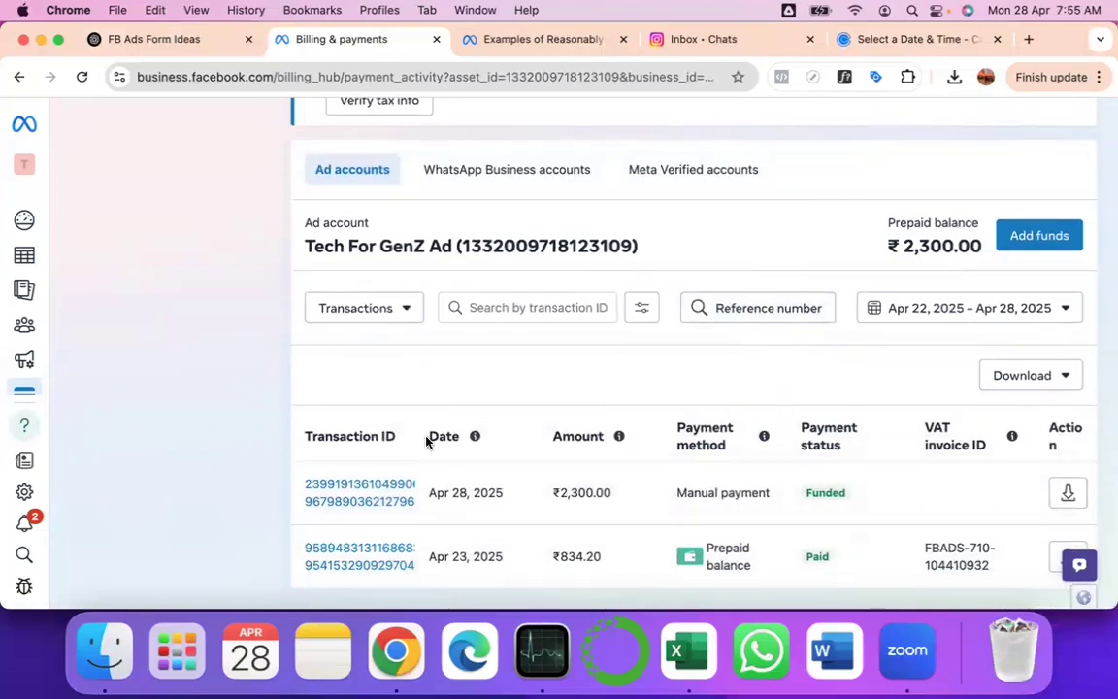
pyautogui.scroll(6, 427, 442)
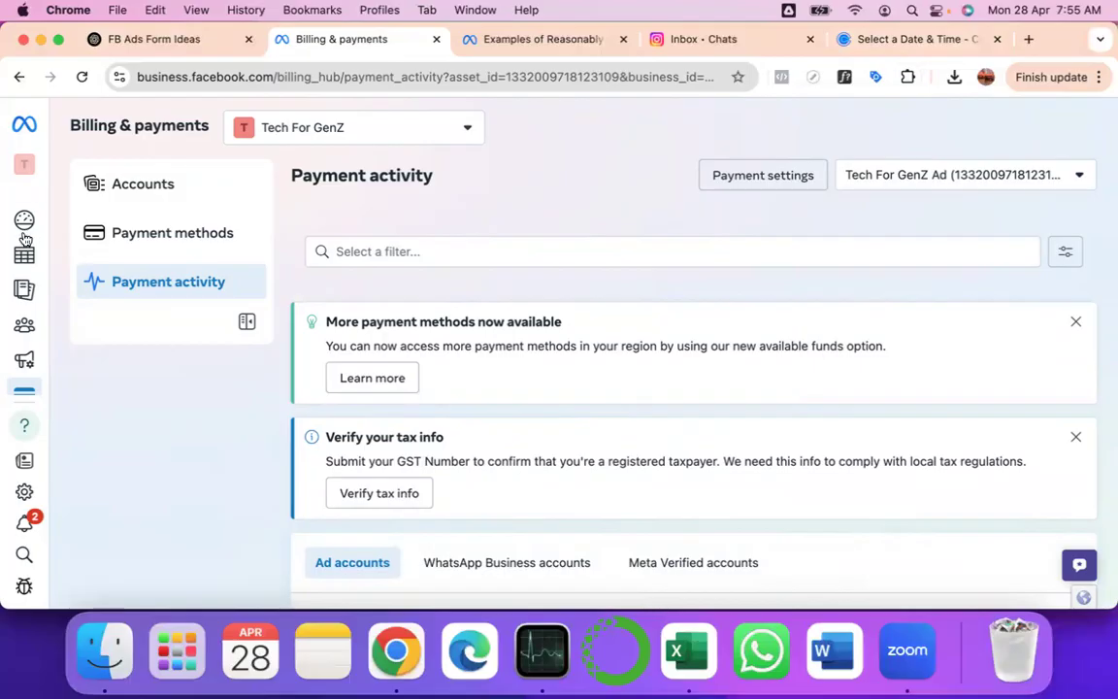
# - Return to Campaigns and tick the Insta Form Campaign row's checkbox
pyautogui.moveTo(23, 254)
pyautogui.click(79, 255)
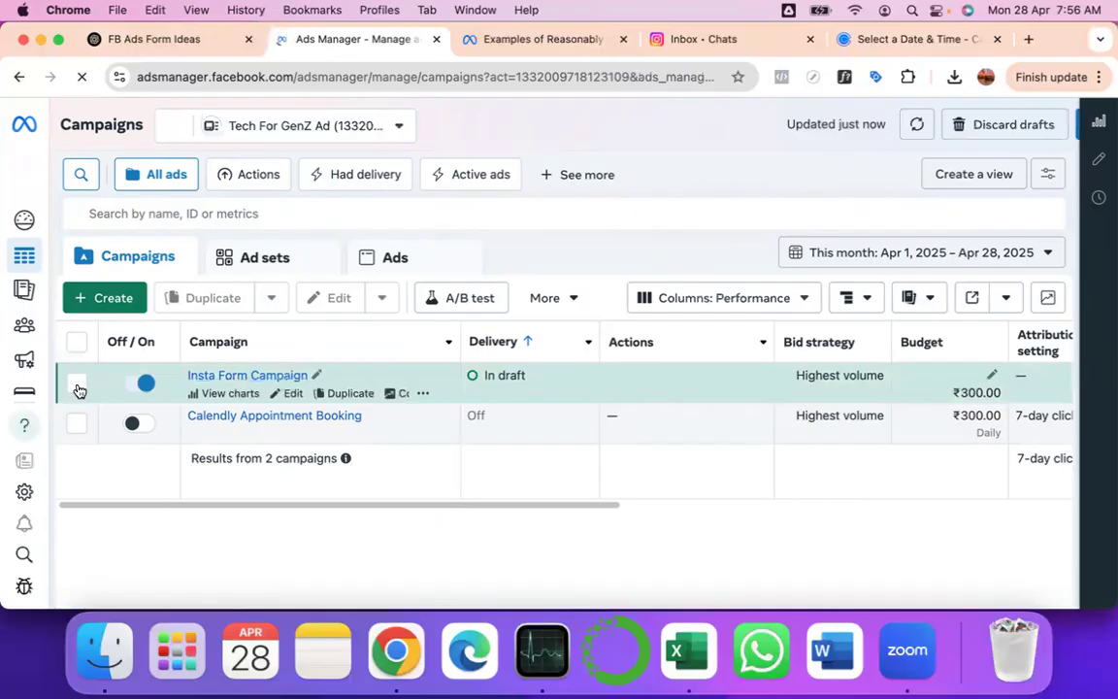
pyautogui.click(78, 386)
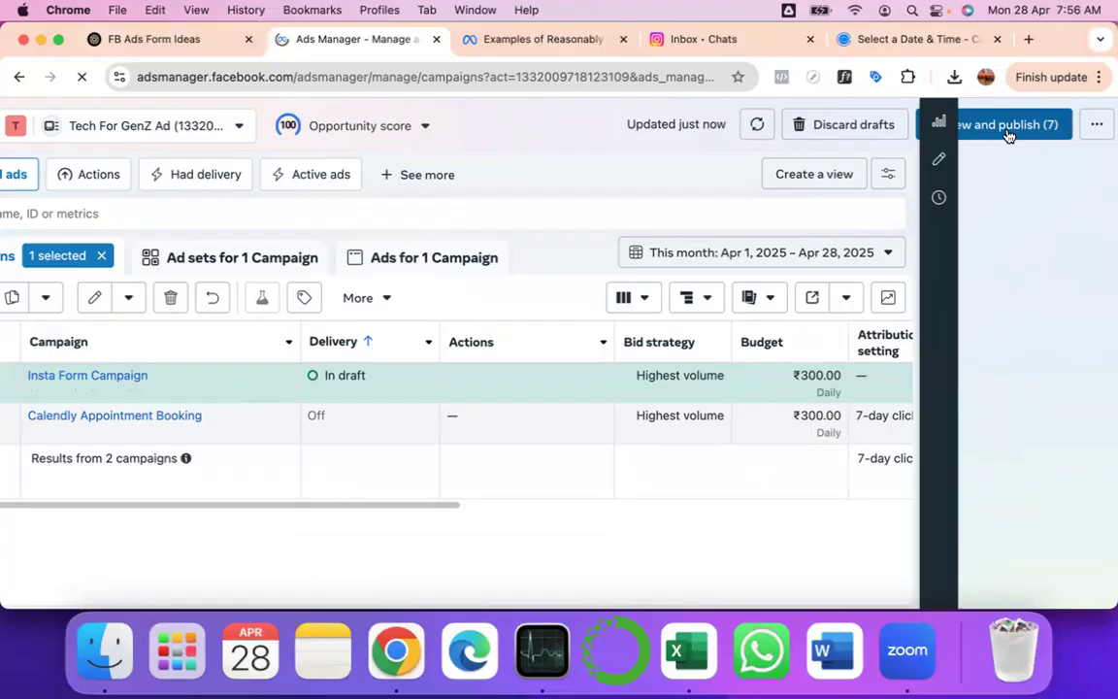
# - Retry Review and publish (7), close the payment prompt, and check the ChatGPT tab before returning
pyautogui.click(1007, 136)
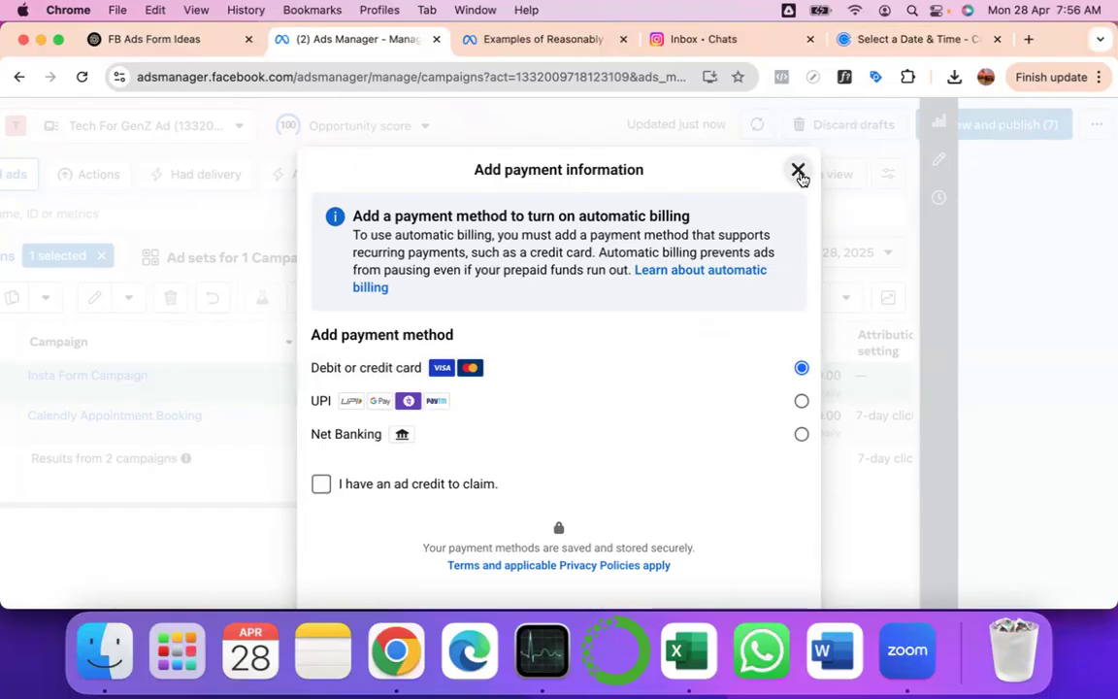
pyautogui.click(798, 172)
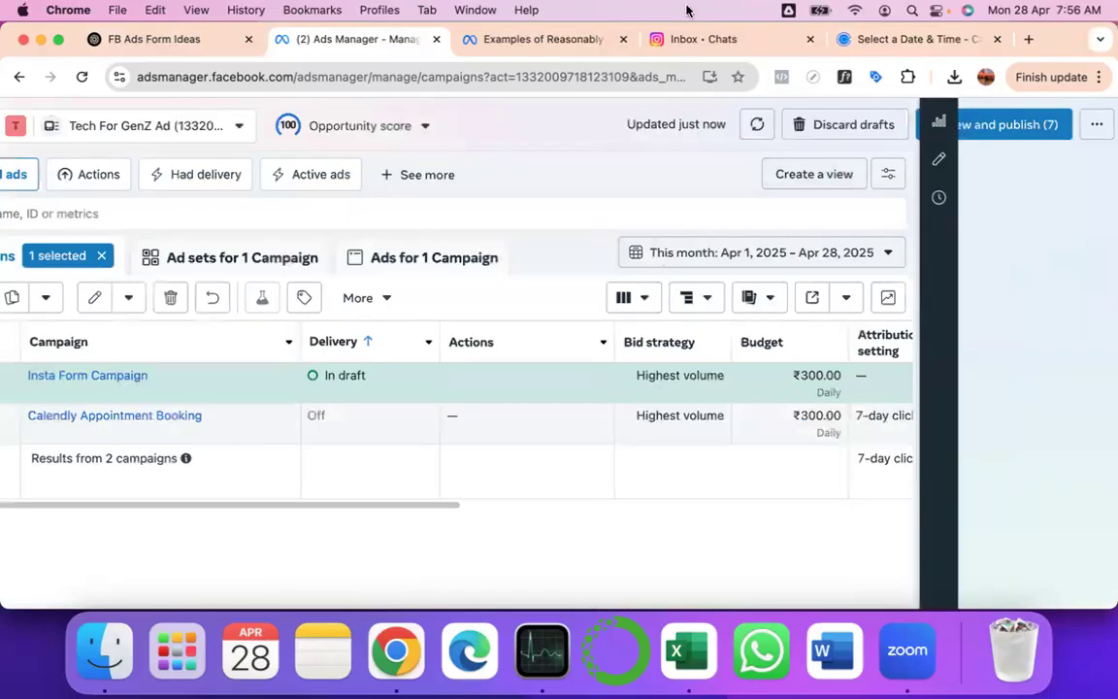
pyautogui.click(161, 36)
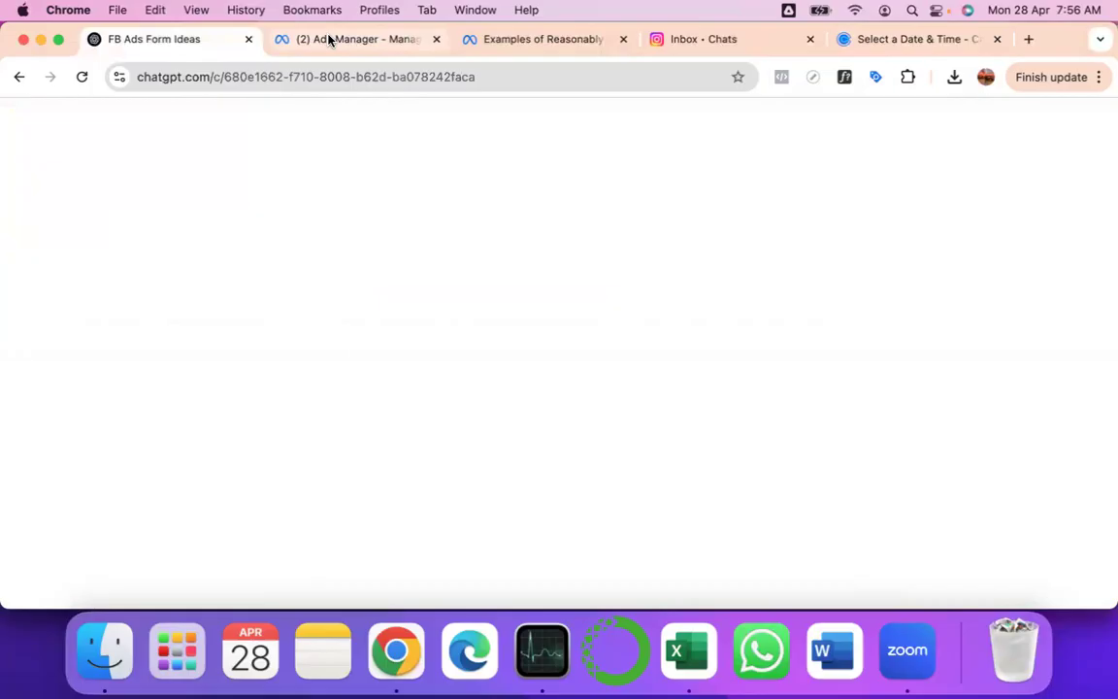
pyautogui.click(328, 39)
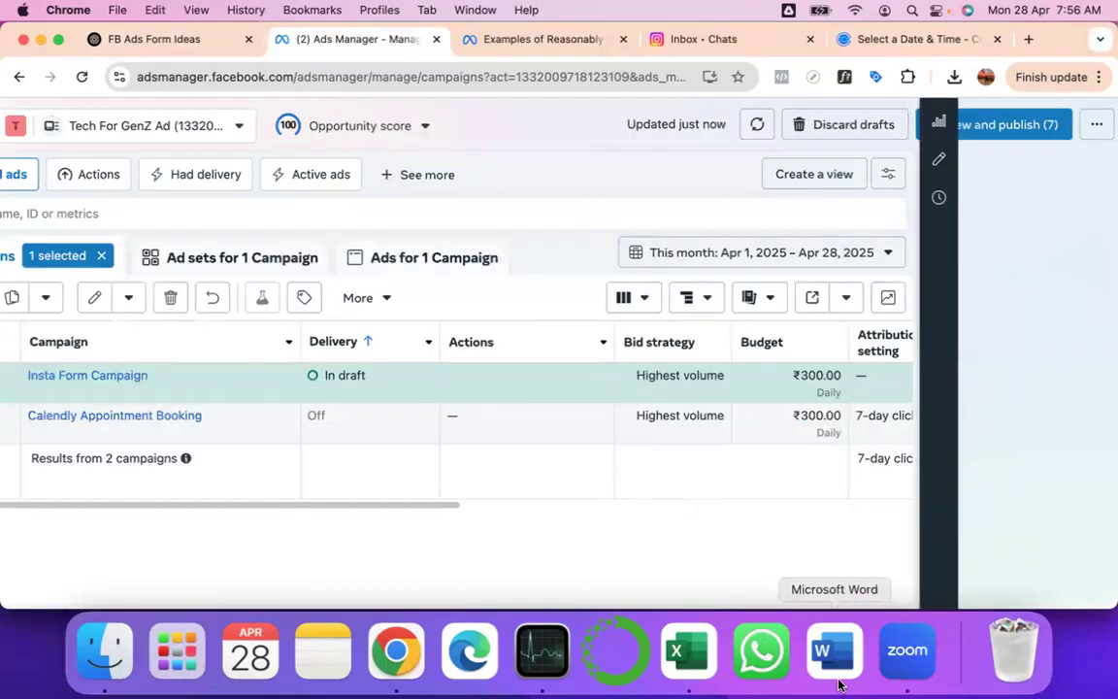